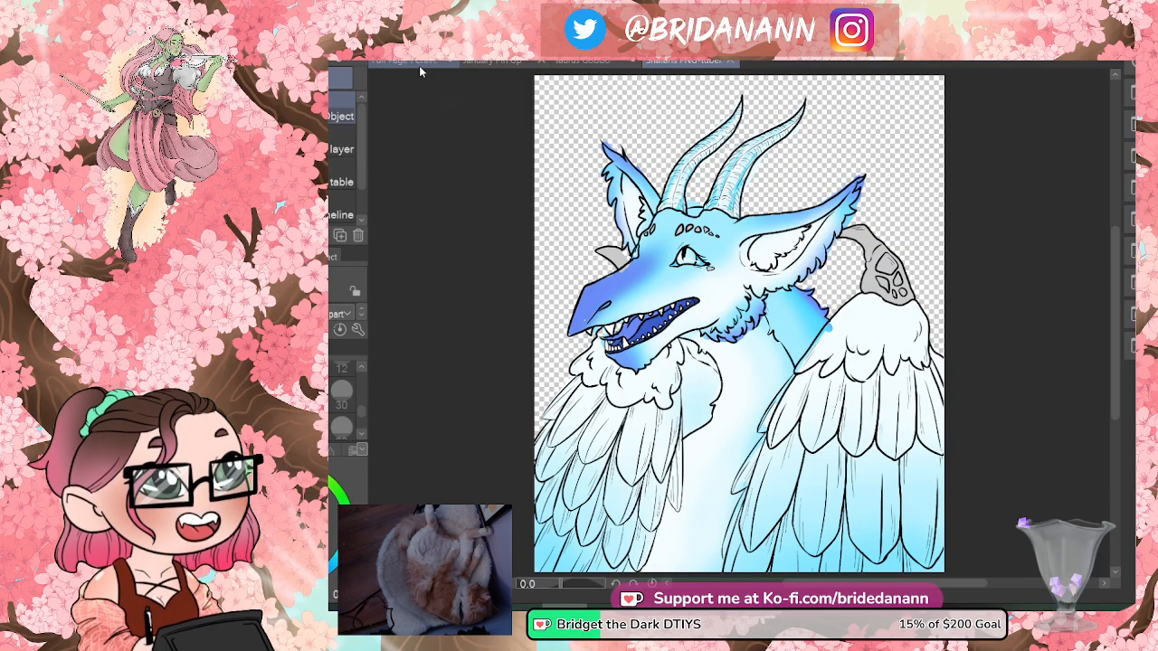
- Create a new 1000 × 1000 px, 300 dpi color illustration with white paper color and select the soft pencil
{"action": "key", "text": "ctrl+n"}
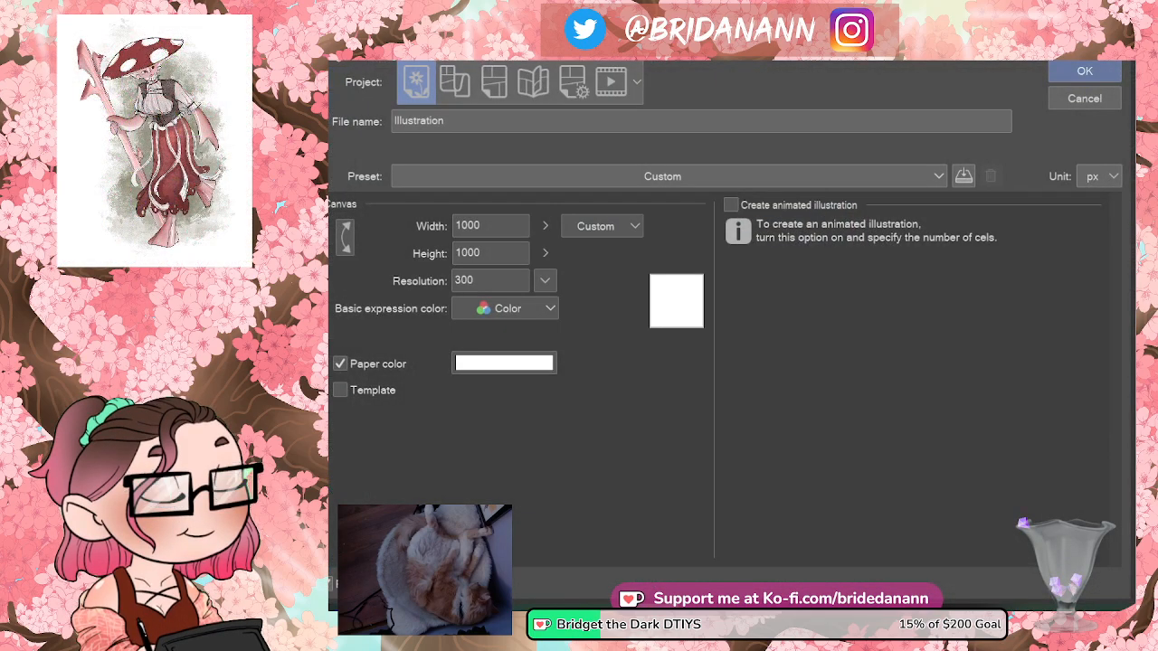
{"action": "left_click", "coordinate": [1086, 72]}
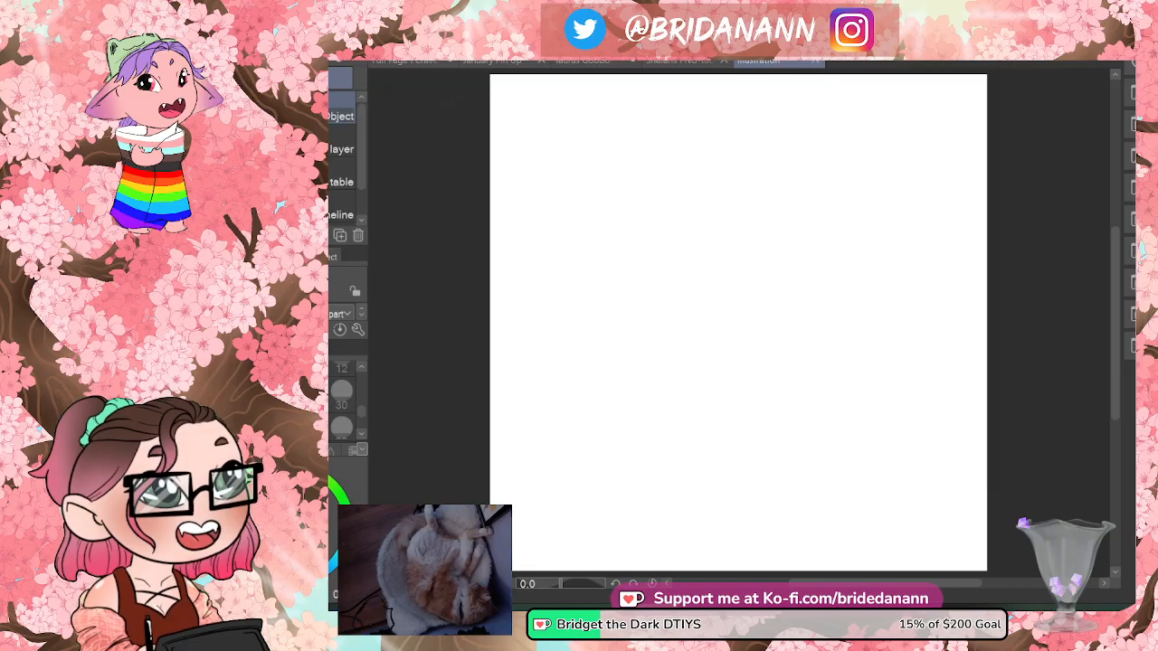
{"action": "key", "text": "p"}
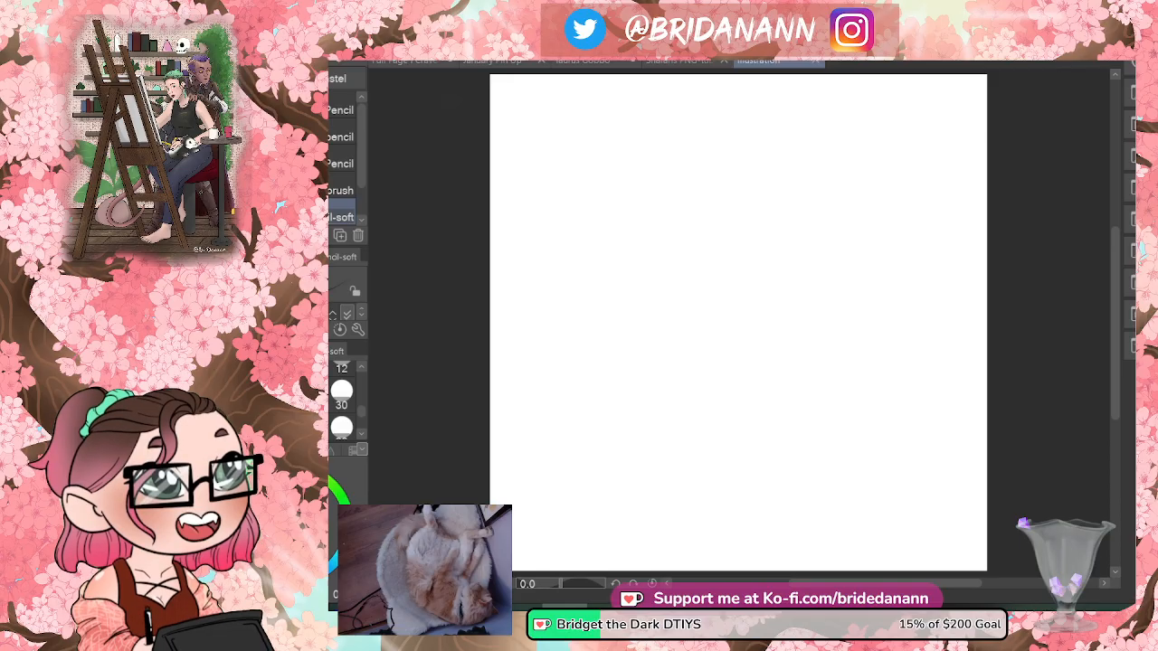
{"action": "left_click", "coordinate": [685, 62]}
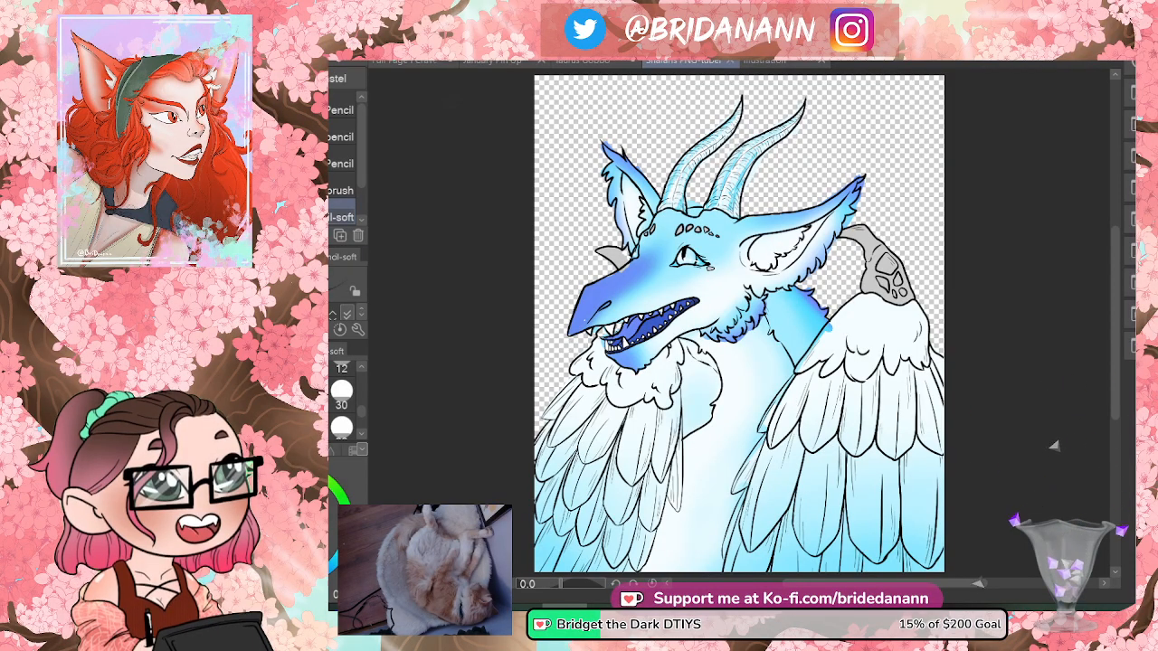
{"action": "left_click", "coordinate": [790, 65]}
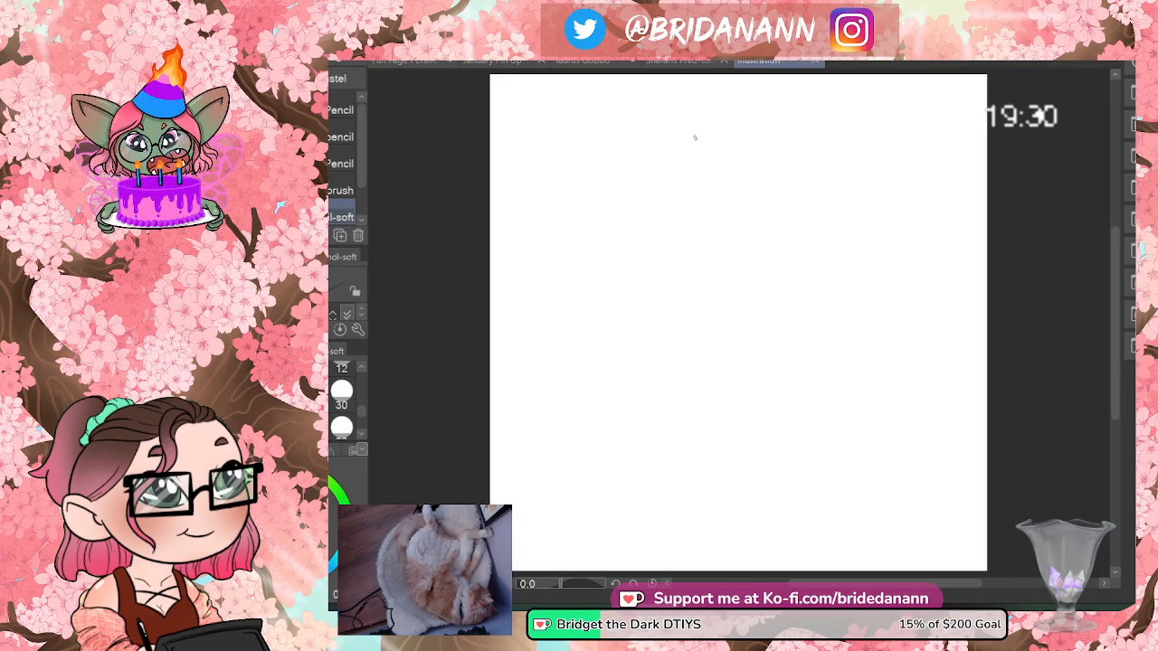
- Sketch a round head in the upper part of the canvas with curved neck lines running down from it
{"action": "mouse_move", "coordinate": [843, 201]}
{"action": "left_mouse_down"}
{"action": "mouse_move", "coordinate": [789, 231]}
{"action": "mouse_move", "coordinate": [819, 179]}
{"action": "mouse_move", "coordinate": [852, 226]}
{"action": "left_mouse_up"}
{"action": "left_click_drag", "start_coordinate": [780, 199], "coordinate": [847, 257]}
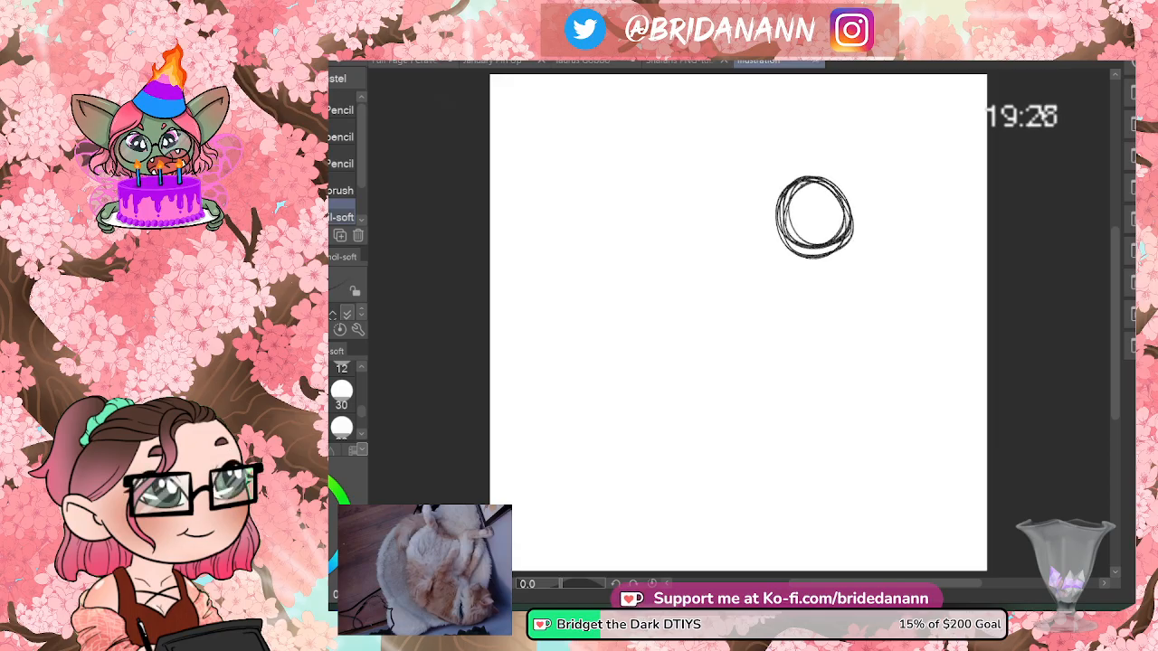
{"action": "mouse_move", "coordinate": [783, 217]}
{"action": "left_mouse_down"}
{"action": "mouse_move", "coordinate": [841, 249]}
{"action": "mouse_move", "coordinate": [789, 332]}
{"action": "left_mouse_up"}
{"action": "left_click_drag", "start_coordinate": [777, 247], "coordinate": [734, 293]}
{"action": "left_click_drag", "start_coordinate": [776, 253], "coordinate": [748, 324]}
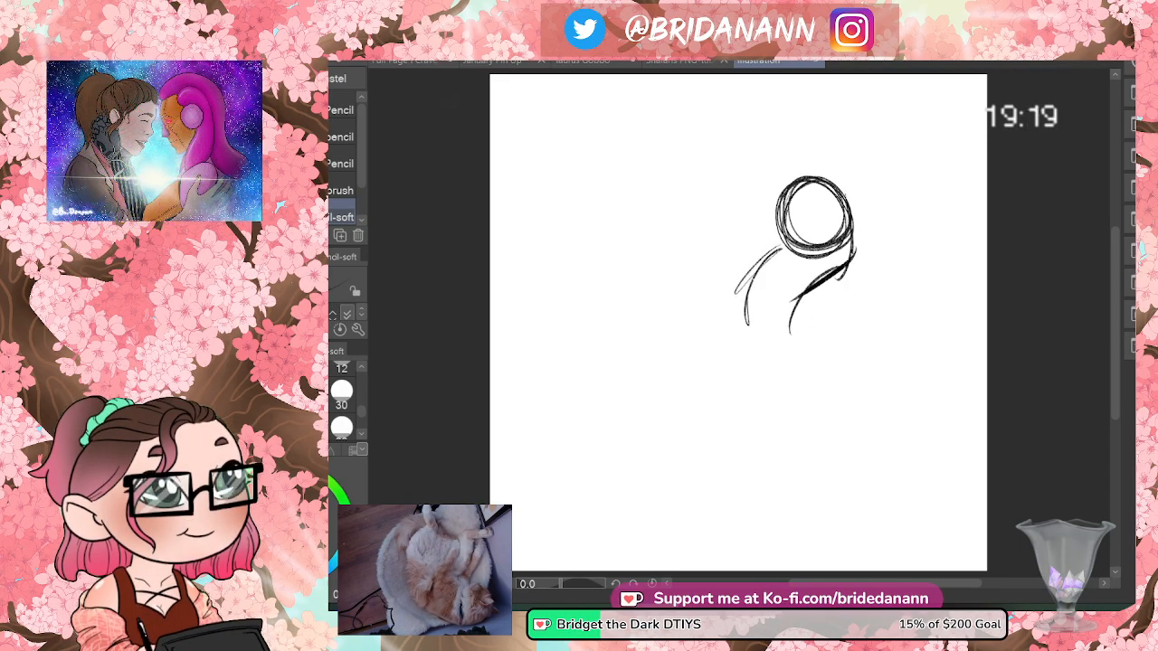
{"action": "left_click_drag", "start_coordinate": [852, 248], "coordinate": [778, 333]}
- Add a snout and a heavier crown to the round head, and close the base of the curved neck
{"action": "mouse_move", "coordinate": [765, 211]}
{"action": "left_mouse_down"}
{"action": "mouse_move", "coordinate": [759, 241]}
{"action": "mouse_move", "coordinate": [807, 174]}
{"action": "mouse_move", "coordinate": [841, 177]}
{"action": "mouse_move", "coordinate": [747, 233]}
{"action": "left_mouse_up"}
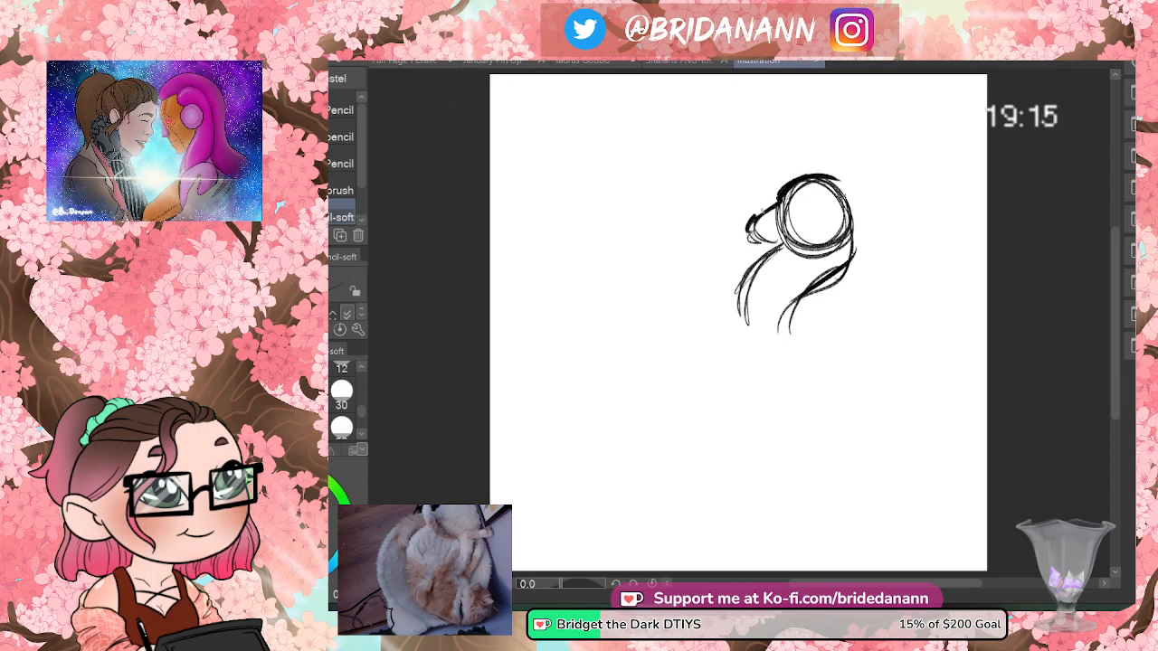
{"action": "left_click_drag", "start_coordinate": [847, 178], "coordinate": [856, 226]}
{"action": "left_click_drag", "start_coordinate": [857, 220], "coordinate": [793, 246]}
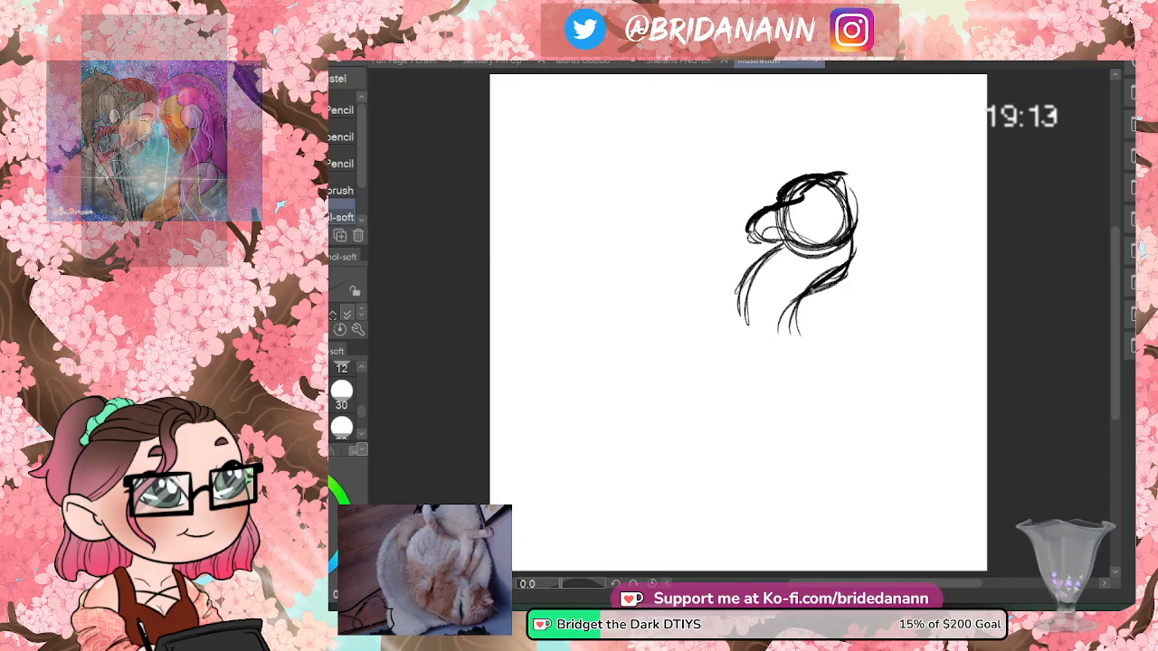
{"action": "left_click_drag", "start_coordinate": [755, 261], "coordinate": [746, 323]}
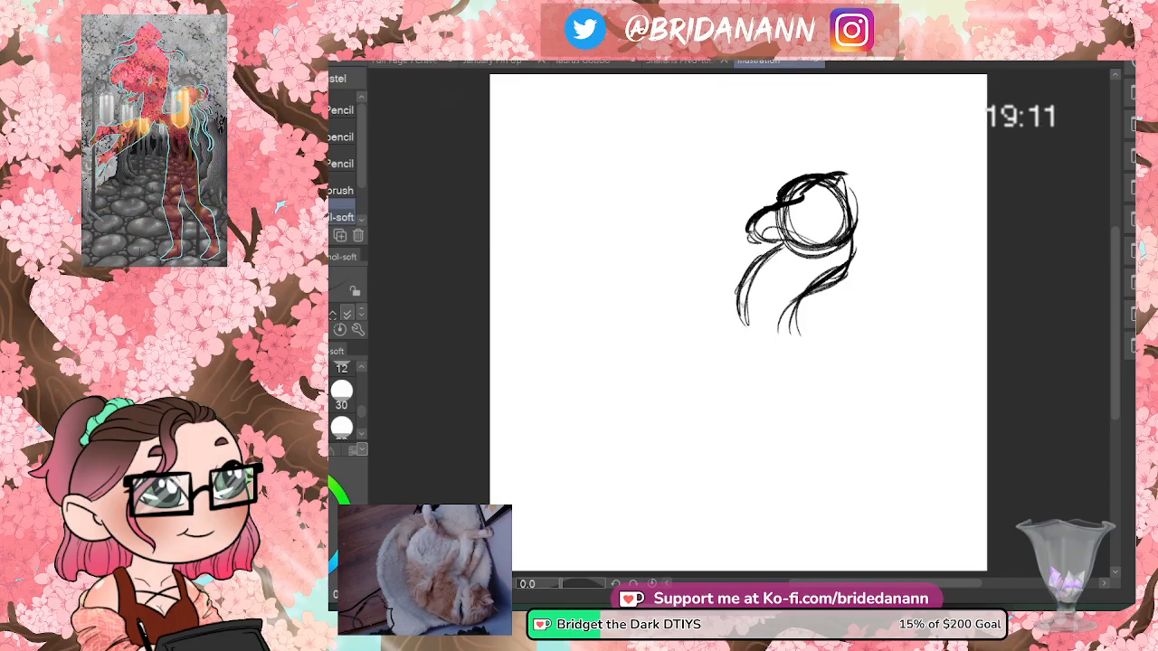
{"action": "left_click_drag", "start_coordinate": [816, 291], "coordinate": [743, 325]}
{"action": "mouse_move", "coordinate": [853, 237]}
{"action": "left_mouse_down"}
{"action": "mouse_move", "coordinate": [801, 302]}
{"action": "mouse_move", "coordinate": [796, 347]}
{"action": "left_mouse_up"}
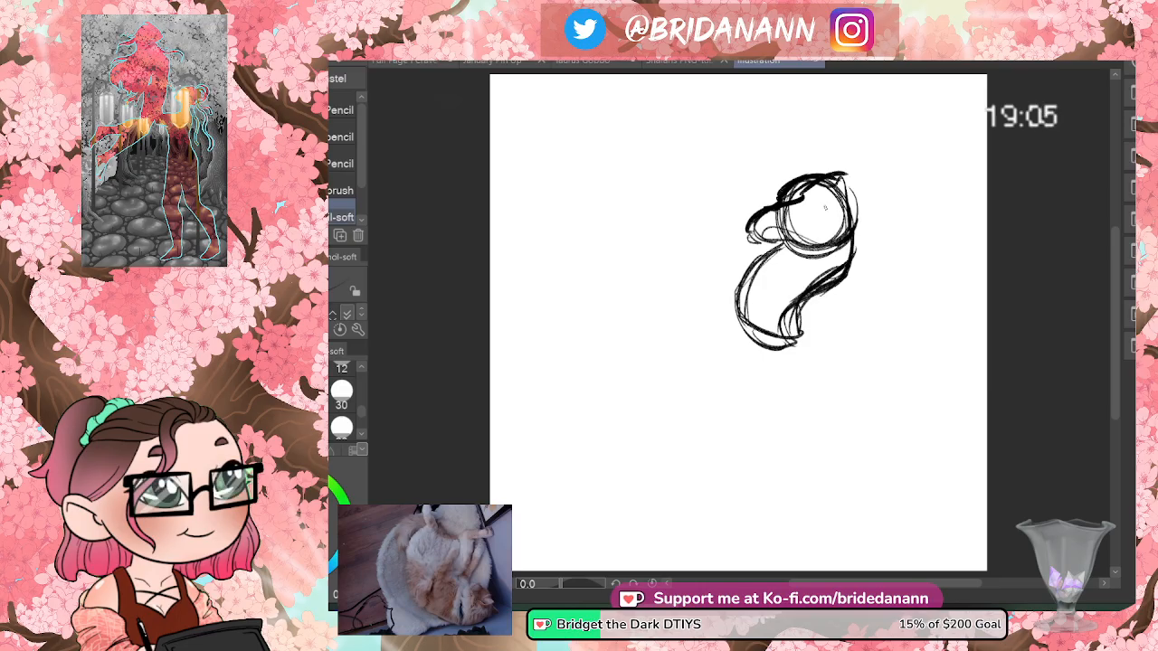
{"action": "left_click_drag", "start_coordinate": [785, 213], "coordinate": [731, 231]}
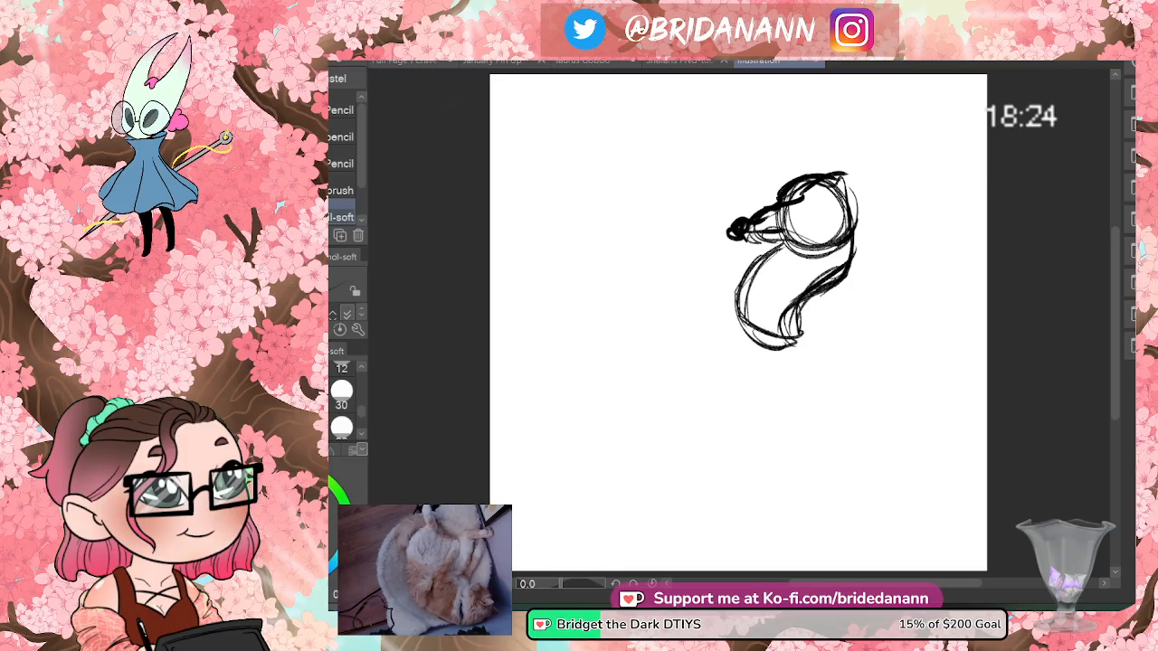
- Extend the neck into a longer curved body with a rounded lower edge and thicken the back of the head
{"action": "scroll", "coordinate": [892, 421], "scroll_direction": "up", "scroll_amount": 2}
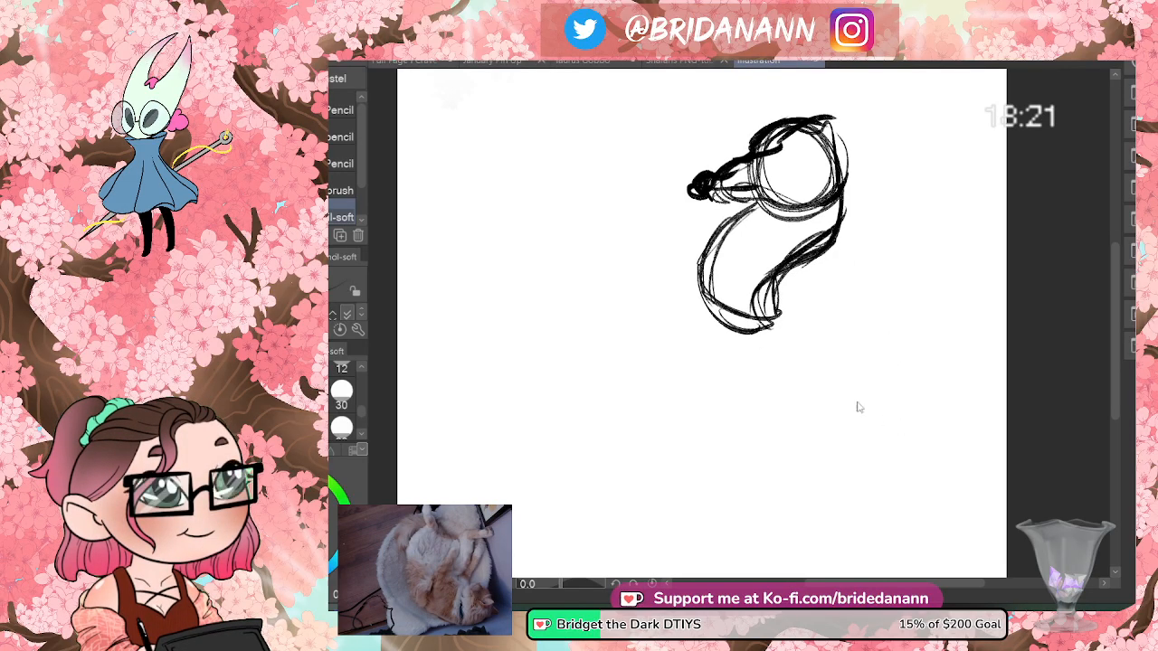
{"action": "scroll", "coordinate": [836, 305], "scroll_direction": "down", "scroll_amount": 2}
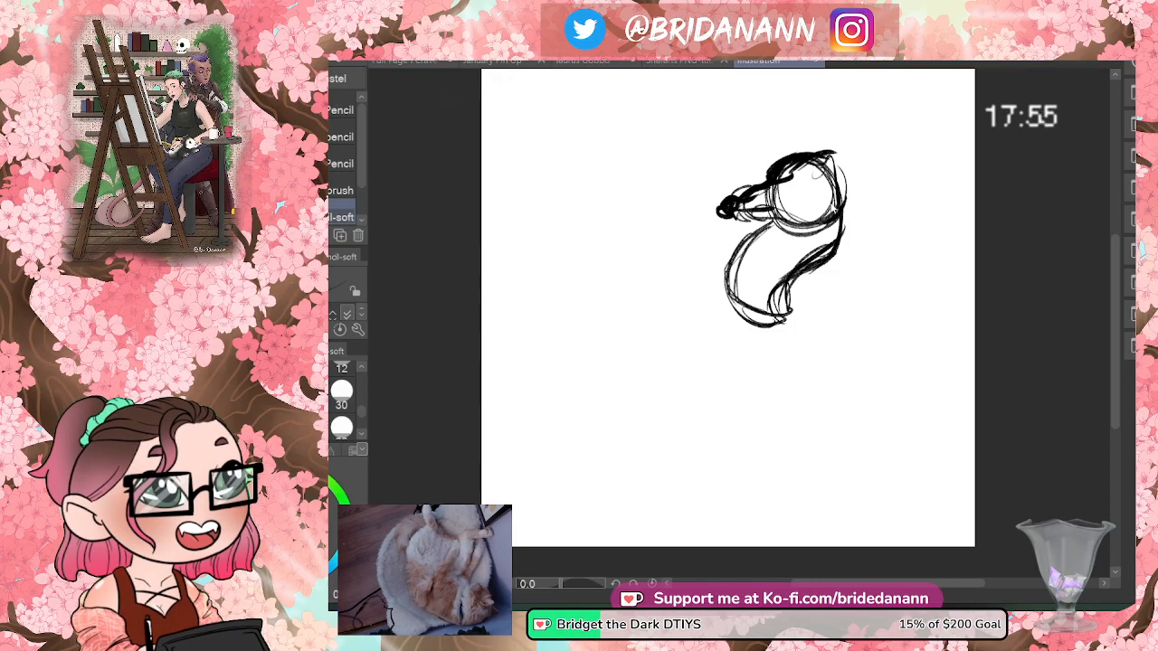
{"action": "left_click_drag", "start_coordinate": [831, 161], "coordinate": [855, 217]}
{"action": "left_click_drag", "start_coordinate": [839, 171], "coordinate": [823, 255]}
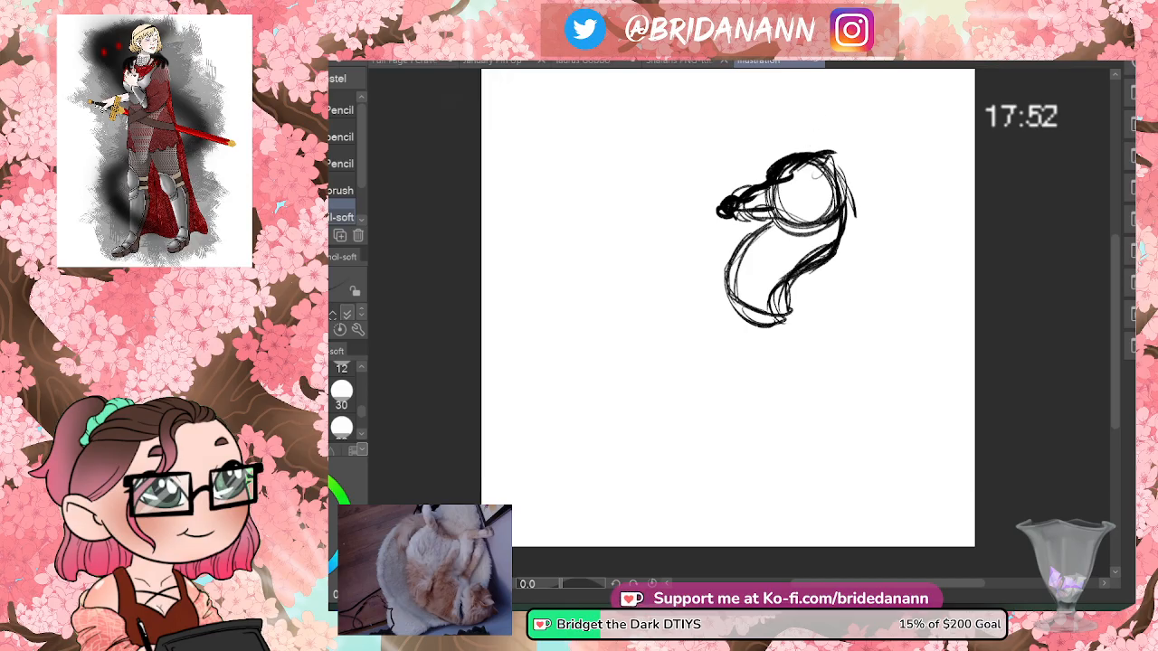
{"action": "left_click_drag", "start_coordinate": [833, 156], "coordinate": [854, 246]}
{"action": "mouse_move", "coordinate": [783, 217]}
{"action": "left_mouse_down"}
{"action": "mouse_move", "coordinate": [744, 238]}
{"action": "mouse_move", "coordinate": [726, 324]}
{"action": "left_mouse_up"}
{"action": "left_click_drag", "start_coordinate": [854, 234], "coordinate": [834, 282]}
{"action": "left_click_drag", "start_coordinate": [726, 298], "coordinate": [716, 351]}
{"action": "left_click_drag", "start_coordinate": [801, 308], "coordinate": [796, 371]}
{"action": "left_click_drag", "start_coordinate": [820, 285], "coordinate": [797, 333]}
{"action": "mouse_move", "coordinate": [724, 263]}
{"action": "left_mouse_down"}
{"action": "mouse_move", "coordinate": [759, 378]}
{"action": "mouse_move", "coordinate": [803, 369]}
{"action": "left_mouse_up"}
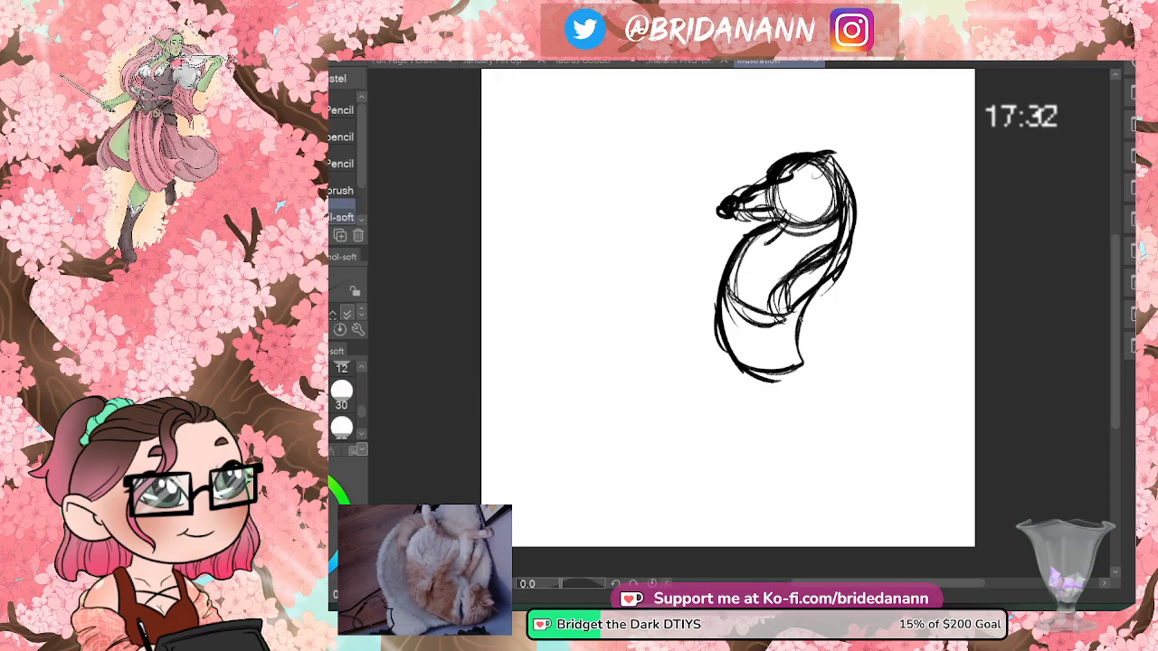
- Lengthen the snout, square off the back of the head and add contour lines around the lower body
{"action": "mouse_move", "coordinate": [796, 312]}
{"action": "left_mouse_down"}
{"action": "mouse_move", "coordinate": [798, 348]}
{"action": "mouse_move", "coordinate": [826, 362]}
{"action": "left_mouse_up"}
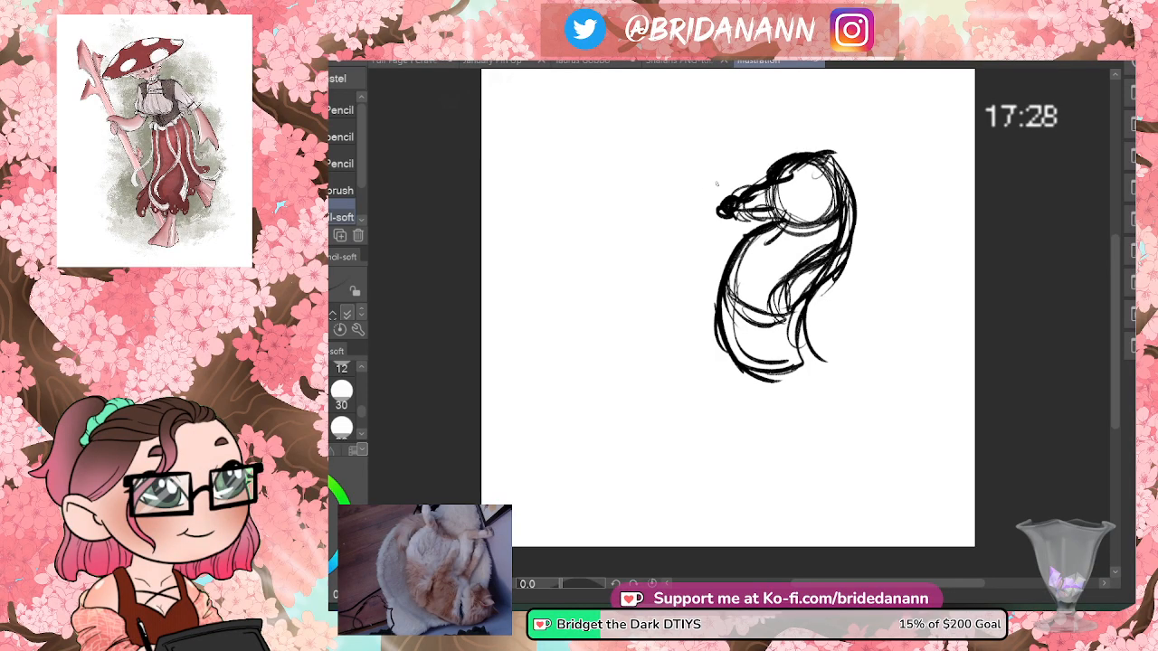
{"action": "mouse_move", "coordinate": [717, 296]}
{"action": "left_mouse_down"}
{"action": "mouse_move", "coordinate": [740, 371]}
{"action": "mouse_move", "coordinate": [722, 365]}
{"action": "mouse_move", "coordinate": [770, 359]}
{"action": "left_mouse_up"}
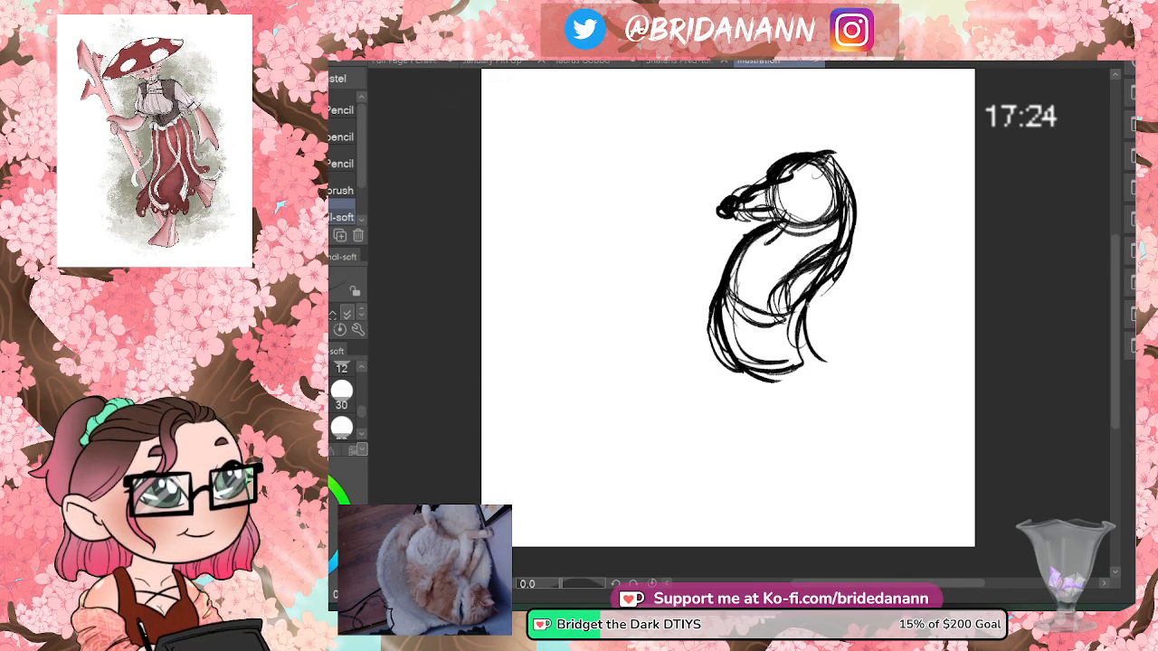
{"action": "left_click_drag", "start_coordinate": [818, 150], "coordinate": [860, 195]}
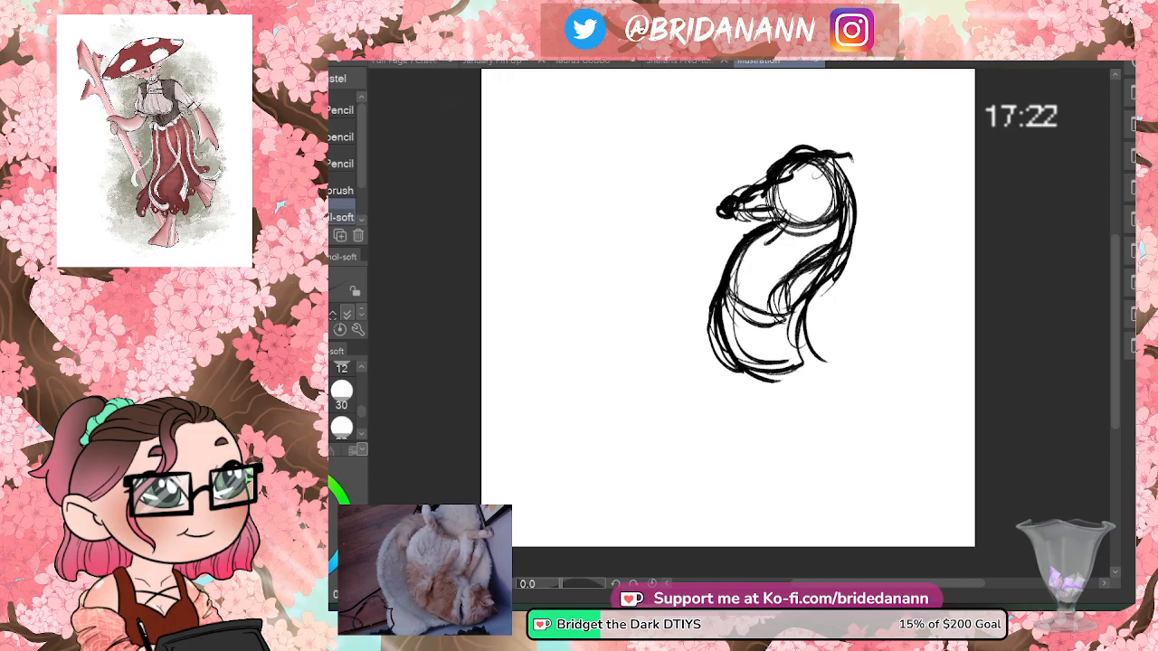
{"action": "mouse_move", "coordinate": [714, 215]}
{"action": "left_mouse_down"}
{"action": "mouse_move", "coordinate": [731, 225]}
{"action": "mouse_move", "coordinate": [796, 204]}
{"action": "left_mouse_up"}
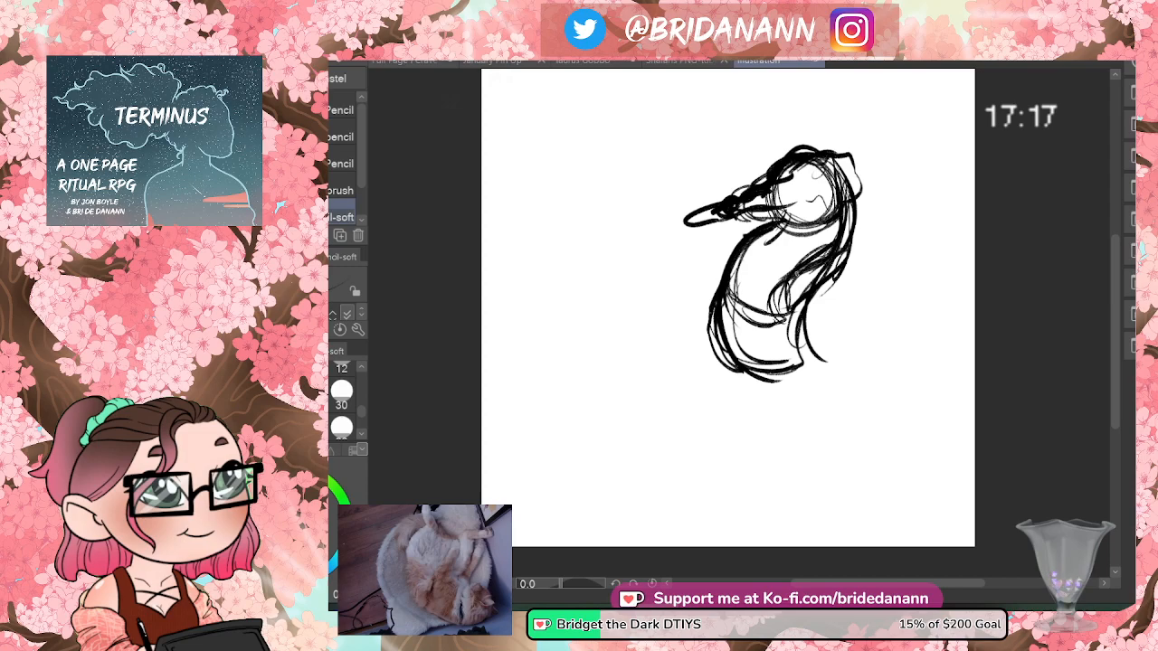
{"action": "mouse_move", "coordinate": [733, 251]}
{"action": "left_mouse_down"}
{"action": "mouse_move", "coordinate": [802, 354]}
{"action": "mouse_move", "coordinate": [824, 295]}
{"action": "left_mouse_up"}
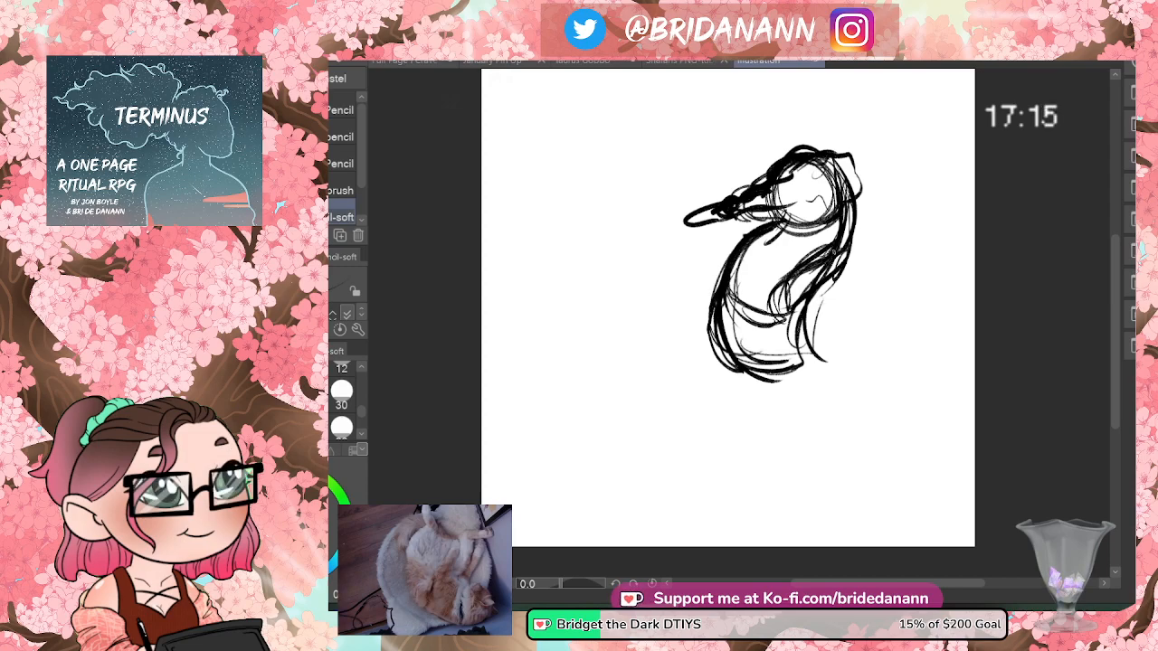
- Fade the head-and-neck sketch to light gray and move it up and to the left on the canvas
{"action": "key", "text": "ctrl+t"}
{"action": "left_click_drag", "start_coordinate": [874, 111], "coordinate": [921, 201]}
{"action": "left_click_drag", "start_coordinate": [776, 369], "coordinate": [783, 357]}
{"action": "left_click", "coordinate": [805, 422]}
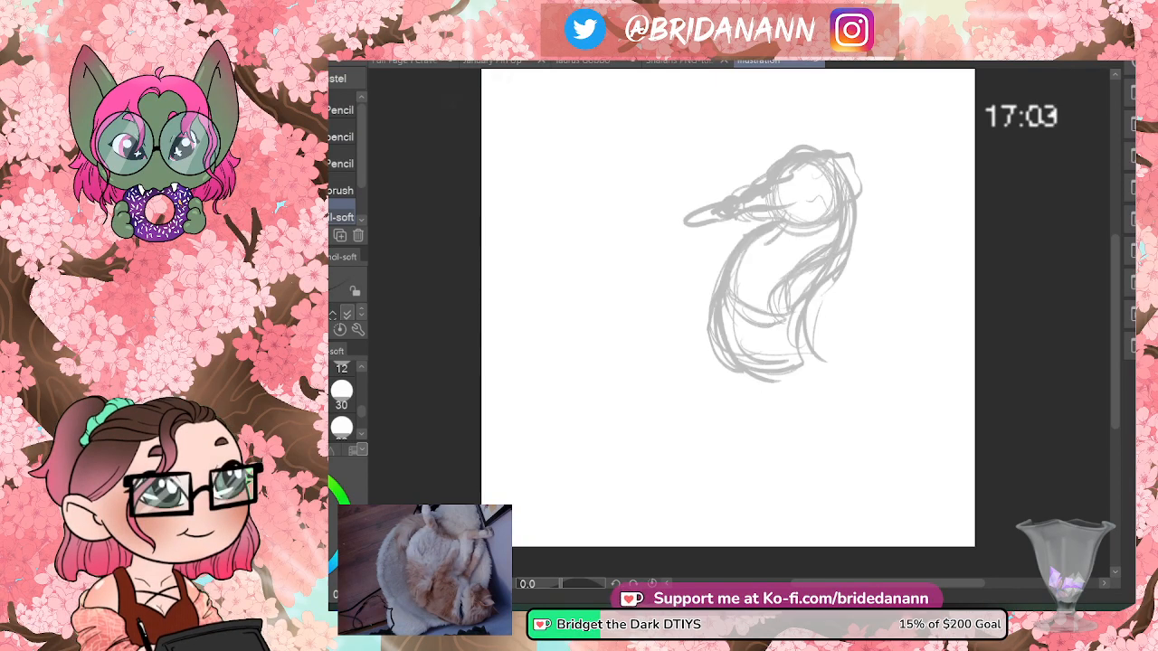
{"action": "key", "text": "ctrl+t"}
{"action": "left_click_drag", "start_coordinate": [809, 251], "coordinate": [756, 222]}
{"action": "left_click", "coordinate": [660, 381]}
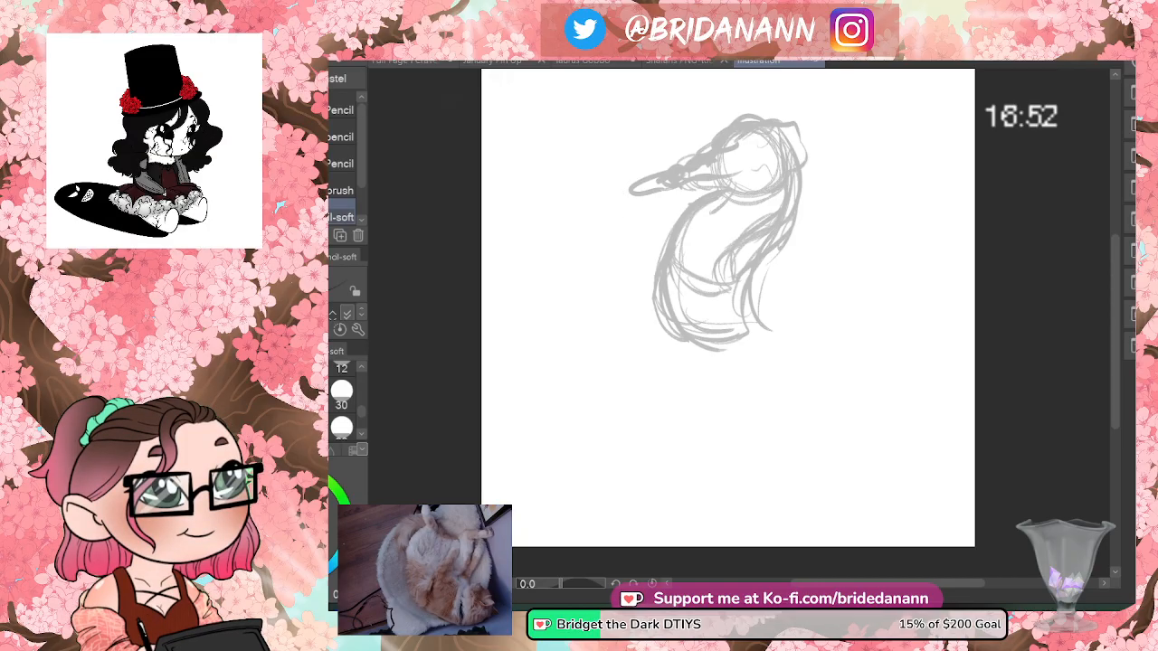
- Clear the faded sketch and draw a new angular head with a narrow tubular snout and a round eye
{"action": "key", "text": "Delete"}
{"action": "mouse_move", "coordinate": [651, 215]}
{"action": "left_mouse_down"}
{"action": "mouse_move", "coordinate": [671, 169]}
{"action": "mouse_move", "coordinate": [702, 151]}
{"action": "mouse_move", "coordinate": [652, 230]}
{"action": "mouse_move", "coordinate": [660, 242]}
{"action": "mouse_move", "coordinate": [707, 240]}
{"action": "left_mouse_up"}
{"action": "mouse_move", "coordinate": [742, 183]}
{"action": "left_mouse_down"}
{"action": "mouse_move", "coordinate": [703, 239]}
{"action": "mouse_move", "coordinate": [628, 235]}
{"action": "mouse_move", "coordinate": [579, 252]}
{"action": "mouse_move", "coordinate": [604, 264]}
{"action": "mouse_move", "coordinate": [657, 241]}
{"action": "left_mouse_up"}
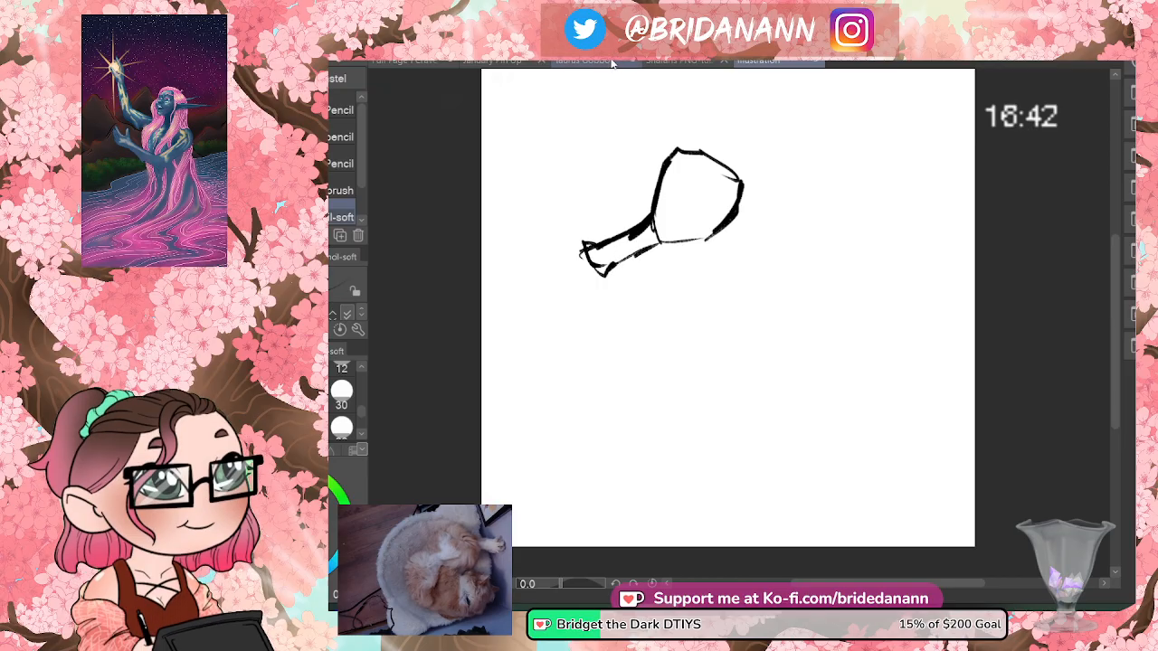
{"action": "left_click_drag", "start_coordinate": [673, 172], "coordinate": [669, 173]}
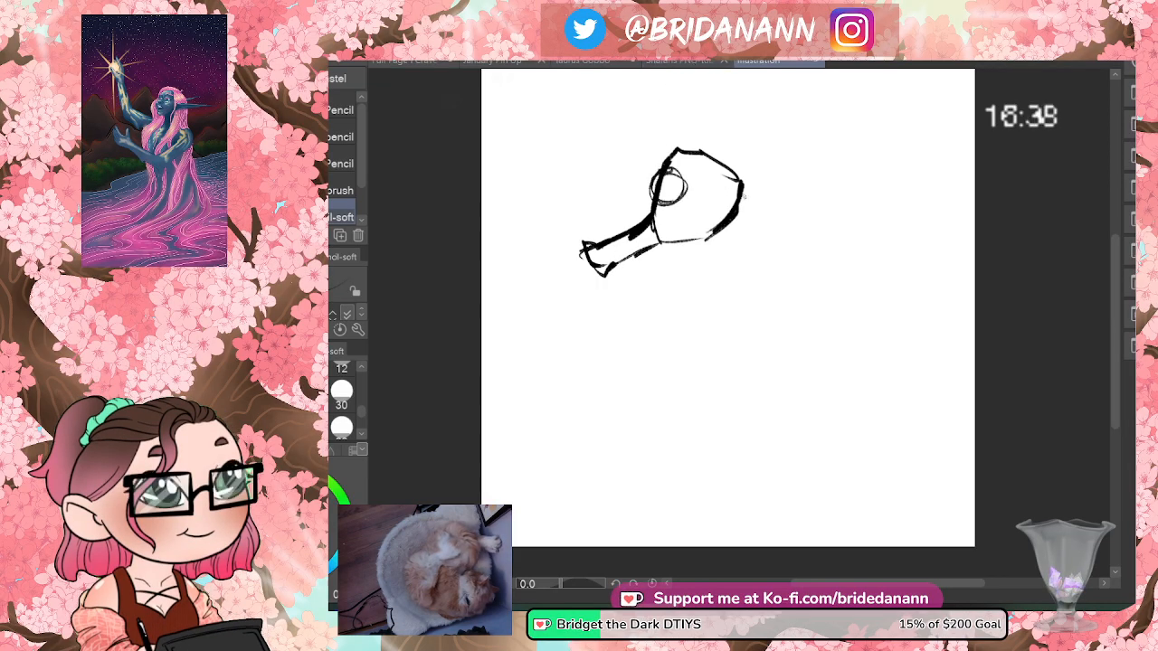
- Sketch a thick arched neck curving out from the back of the angular head
{"action": "left_click_drag", "start_coordinate": [742, 192], "coordinate": [765, 196]}
{"action": "left_click_drag", "start_coordinate": [680, 147], "coordinate": [774, 136]}
{"action": "key", "text": "ctrl+z"}
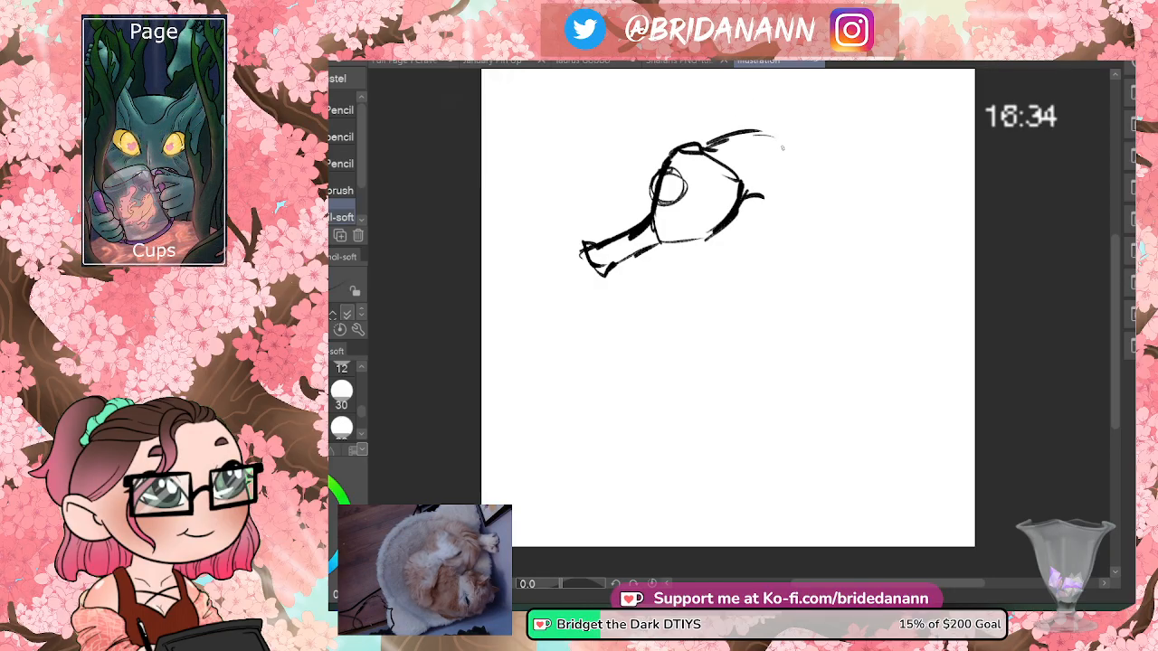
{"action": "left_click_drag", "start_coordinate": [743, 194], "coordinate": [775, 207]}
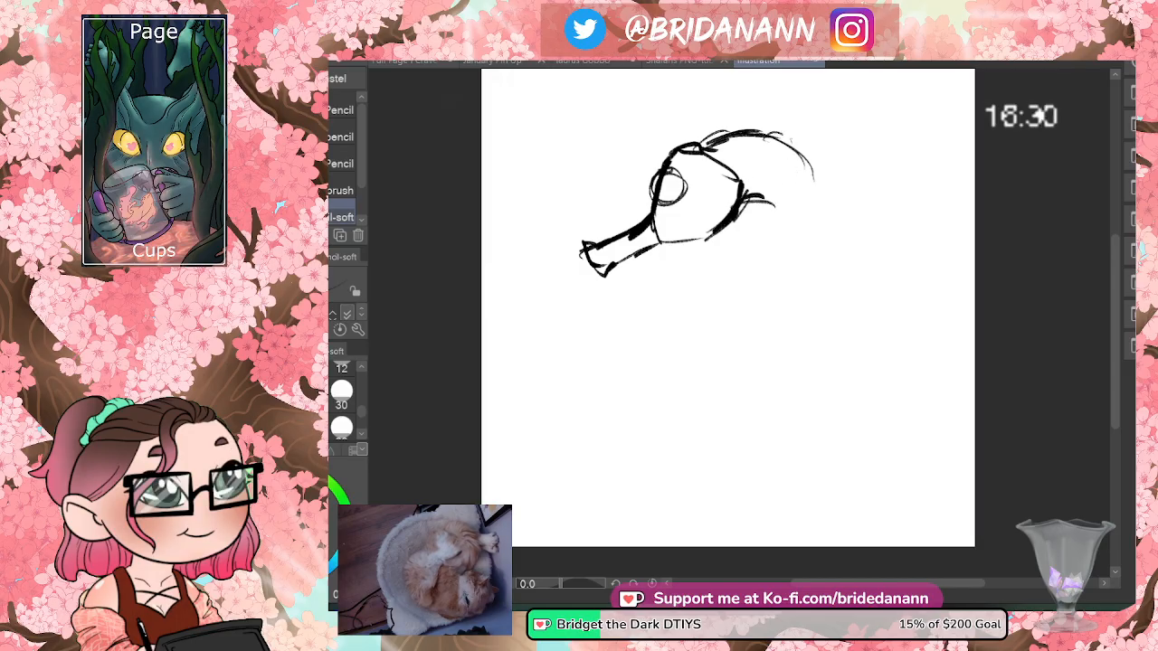
{"action": "left_click_drag", "start_coordinate": [753, 131], "coordinate": [831, 190]}
{"action": "mouse_move", "coordinate": [761, 218]}
{"action": "left_mouse_down"}
{"action": "mouse_move", "coordinate": [819, 214]}
{"action": "mouse_move", "coordinate": [829, 174]}
{"action": "left_mouse_up"}
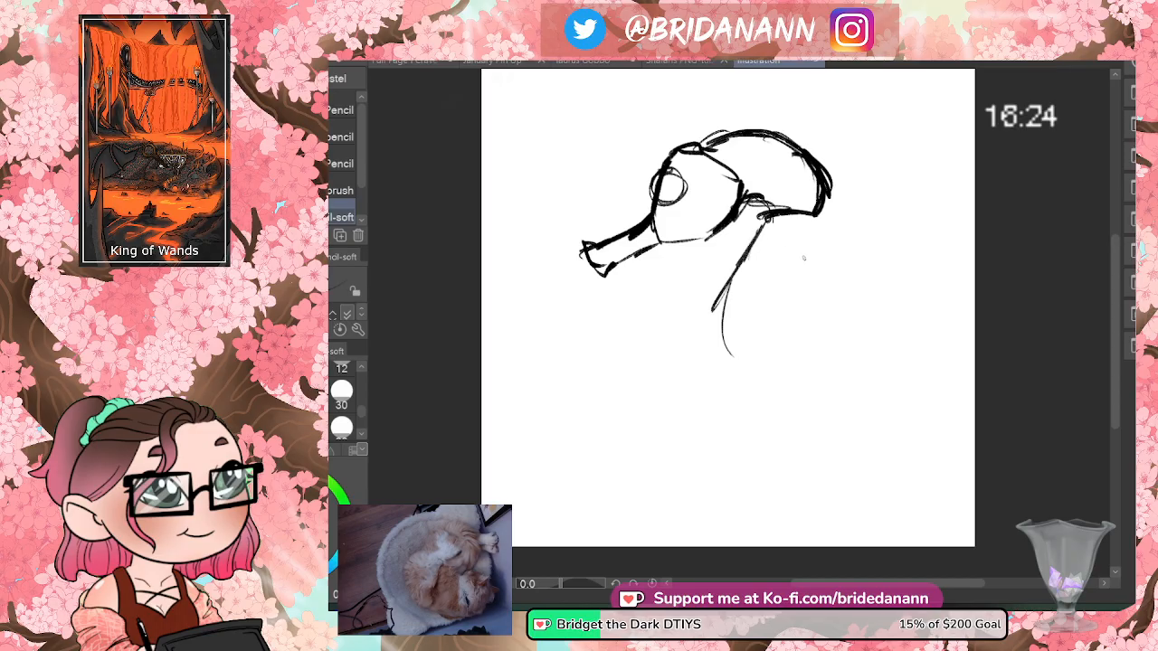
- Outline the widening torso with a rounded base below the neck and move the whole sketch up and to the left
{"action": "mouse_move", "coordinate": [822, 210]}
{"action": "left_mouse_down"}
{"action": "mouse_move", "coordinate": [832, 288]}
{"action": "mouse_move", "coordinate": [859, 312]}
{"action": "mouse_move", "coordinate": [861, 334]}
{"action": "left_mouse_up"}
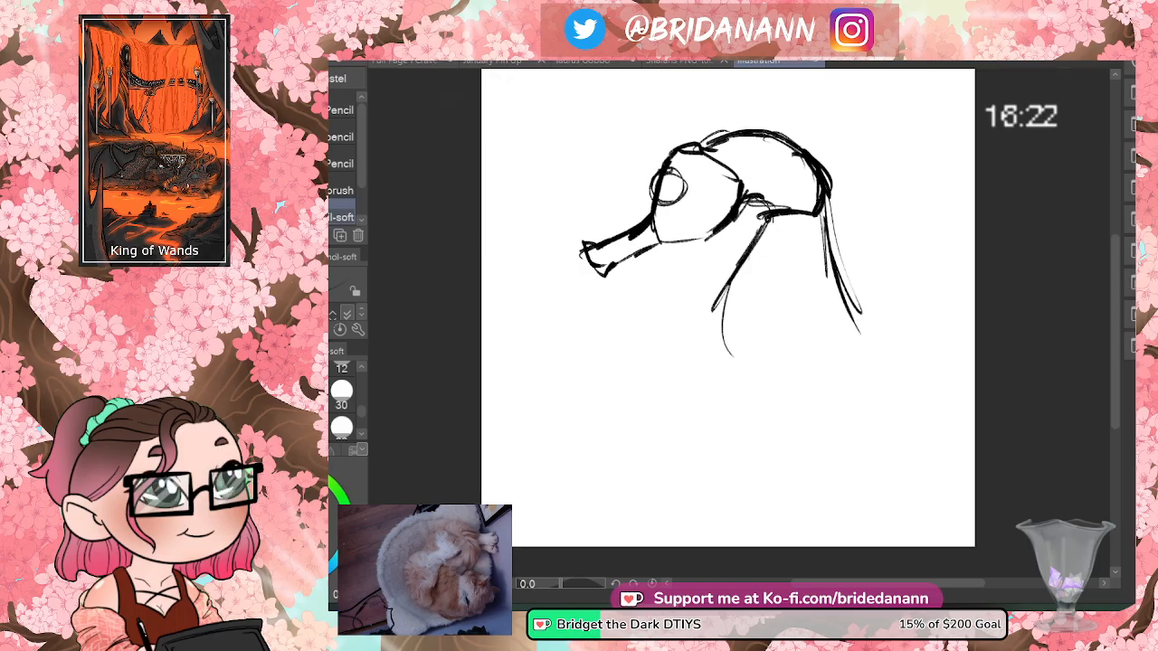
{"action": "mouse_move", "coordinate": [793, 381]}
{"action": "left_mouse_down"}
{"action": "mouse_move", "coordinate": [865, 351]}
{"action": "mouse_move", "coordinate": [855, 356]}
{"action": "left_mouse_up"}
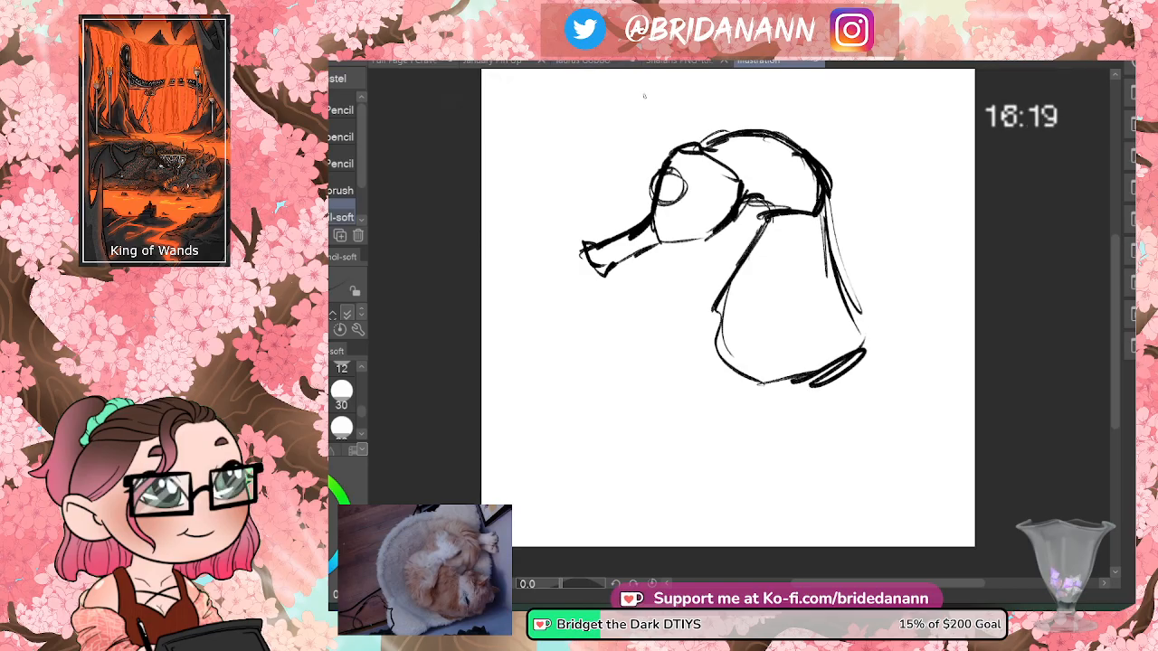
{"action": "key", "text": "ctrl+t"}
{"action": "left_click_drag", "start_coordinate": [808, 274], "coordinate": [752, 256]}
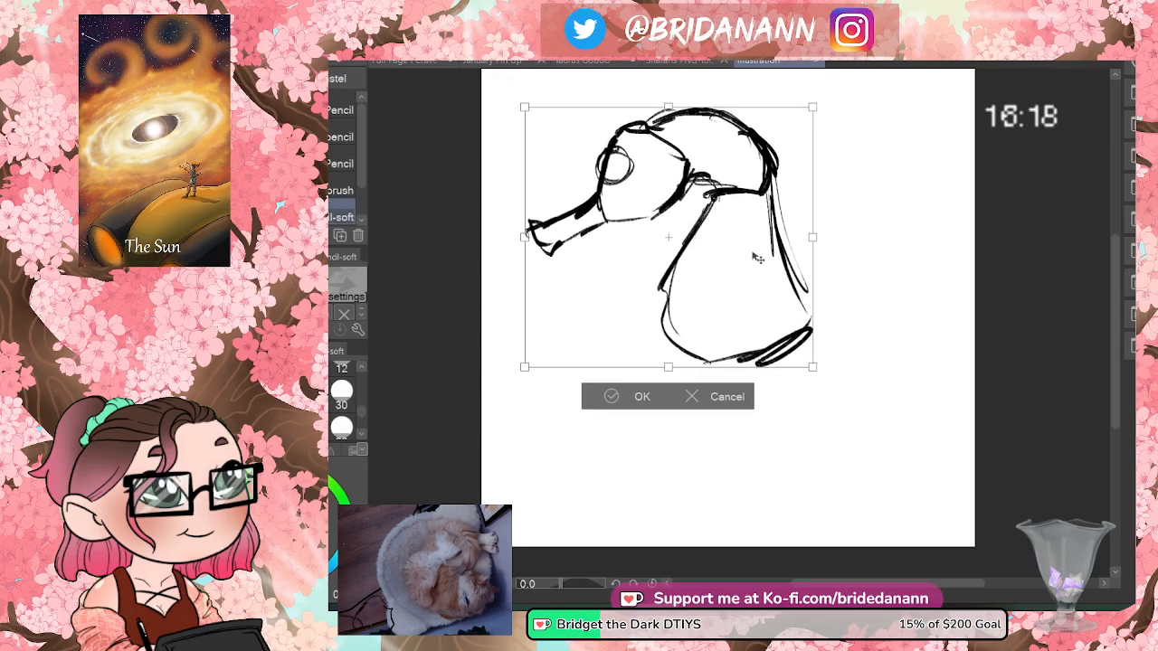
{"action": "left_click", "coordinate": [615, 400]}
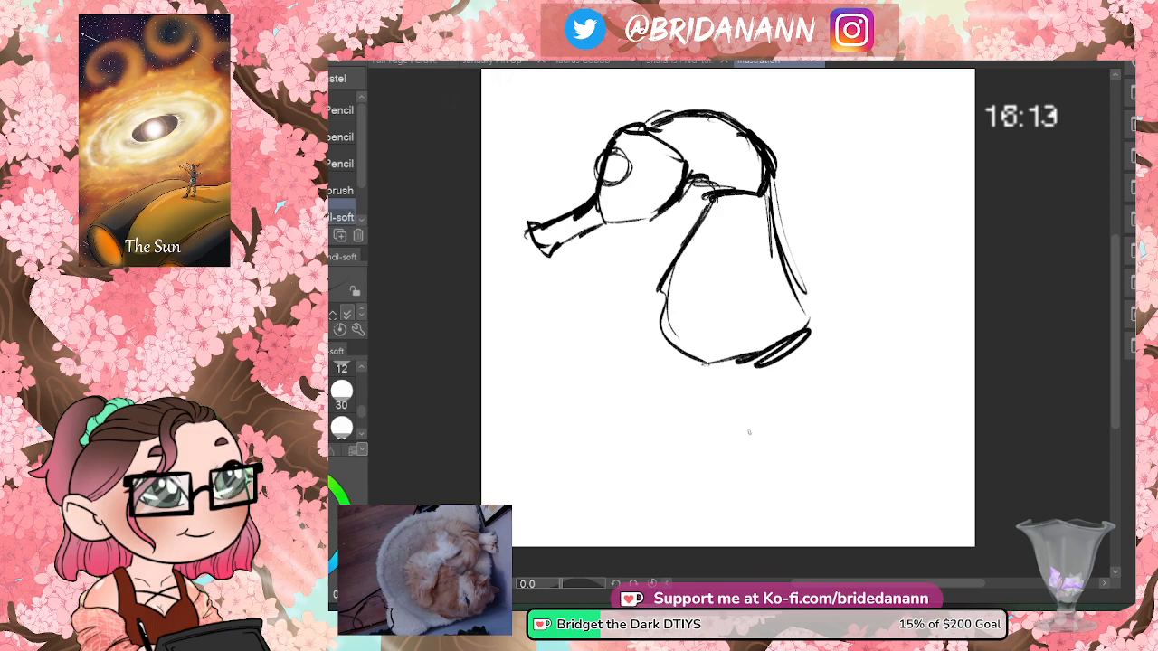
- Sketch two tapered shapes from the torso's base, one pointing diagonally down and one extending sideways to the right
{"action": "mouse_move", "coordinate": [709, 379]}
{"action": "left_mouse_down"}
{"action": "mouse_move", "coordinate": [788, 464]}
{"action": "mouse_move", "coordinate": [834, 486]}
{"action": "left_mouse_up"}
{"action": "left_click_drag", "start_coordinate": [865, 472], "coordinate": [807, 361]}
{"action": "left_click_drag", "start_coordinate": [820, 478], "coordinate": [896, 508]}
{"action": "left_click_drag", "start_coordinate": [821, 339], "coordinate": [966, 327]}
{"action": "left_click_drag", "start_coordinate": [851, 389], "coordinate": [931, 362]}
{"action": "mouse_move", "coordinate": [901, 387]}
{"action": "left_mouse_down"}
{"action": "mouse_move", "coordinate": [931, 378]}
{"action": "mouse_move", "coordinate": [823, 400]}
{"action": "left_mouse_up"}
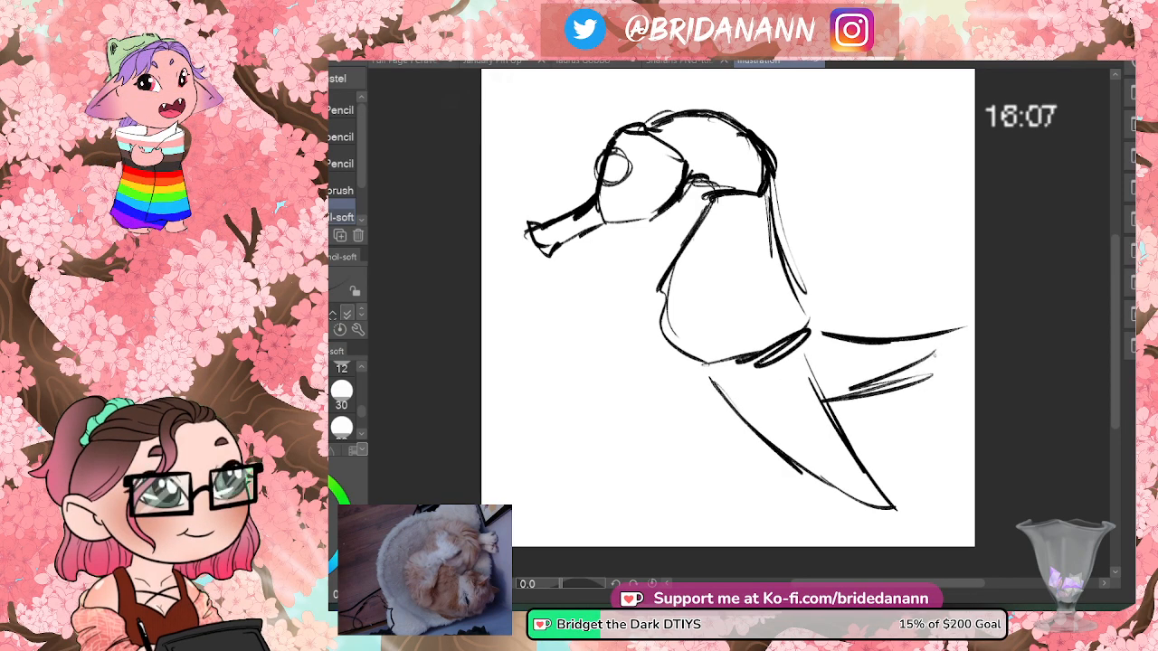
- Darken the outlines of the two tapered shapes and close their pointed tips
{"action": "left_click_drag", "start_coordinate": [704, 363], "coordinate": [794, 468]}
{"action": "left_click_drag", "start_coordinate": [843, 432], "coordinate": [892, 501]}
{"action": "left_click_drag", "start_coordinate": [848, 440], "coordinate": [904, 517]}
{"action": "left_click_drag", "start_coordinate": [823, 337], "coordinate": [926, 331]}
{"action": "mouse_move", "coordinate": [834, 392]}
{"action": "left_mouse_down"}
{"action": "mouse_move", "coordinate": [899, 378]}
{"action": "mouse_move", "coordinate": [957, 346]}
{"action": "left_mouse_up"}
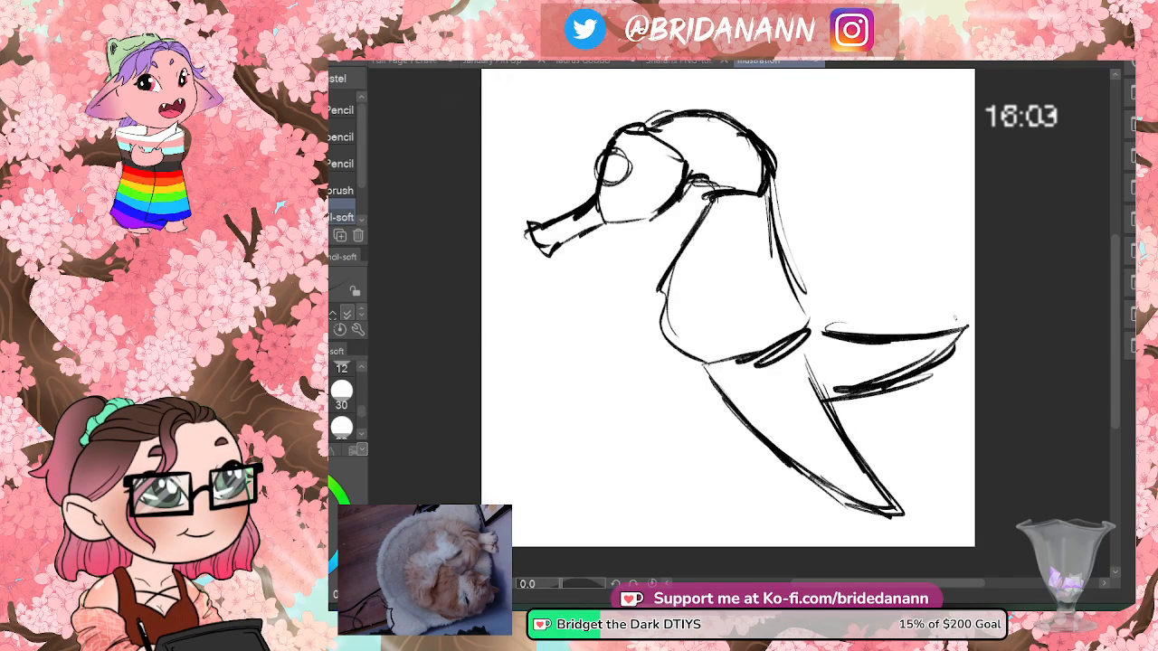
- Scale the whole creature sketch down slightly toward the canvas's upper-left area and apply the transformation
{"action": "key", "text": "ctrl+t"}
{"action": "mouse_move", "coordinate": [969, 522]}
{"action": "left_mouse_down"}
{"action": "mouse_move", "coordinate": [926, 467]}
{"action": "mouse_move", "coordinate": [936, 480]}
{"action": "left_mouse_up"}
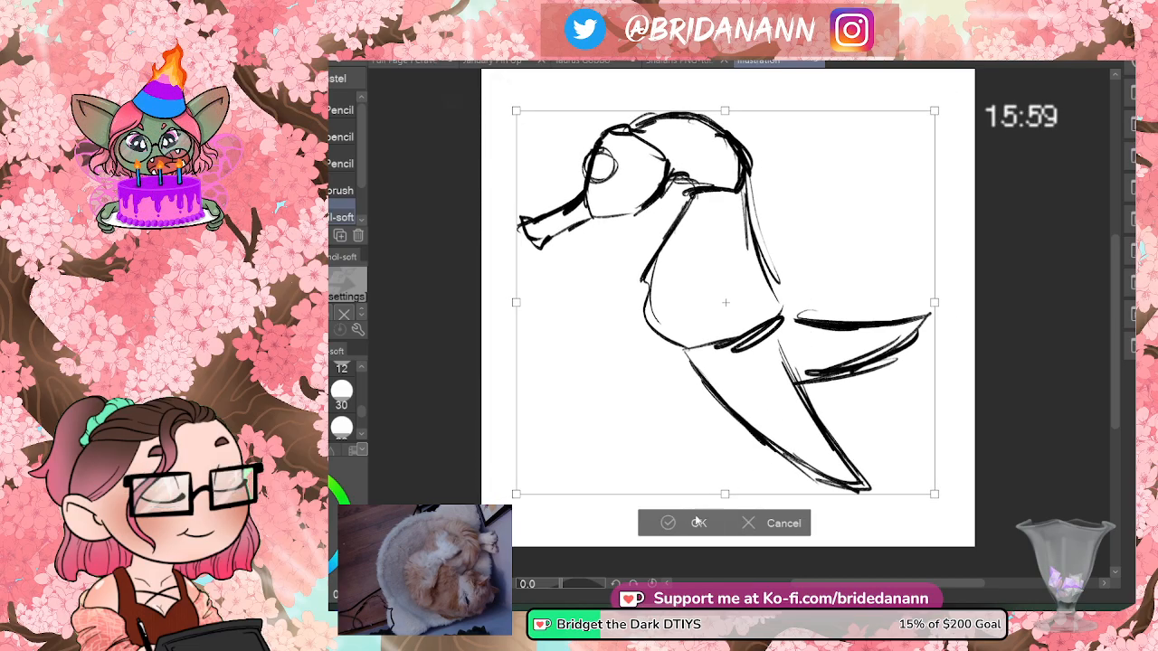
{"action": "left_click", "coordinate": [651, 517]}
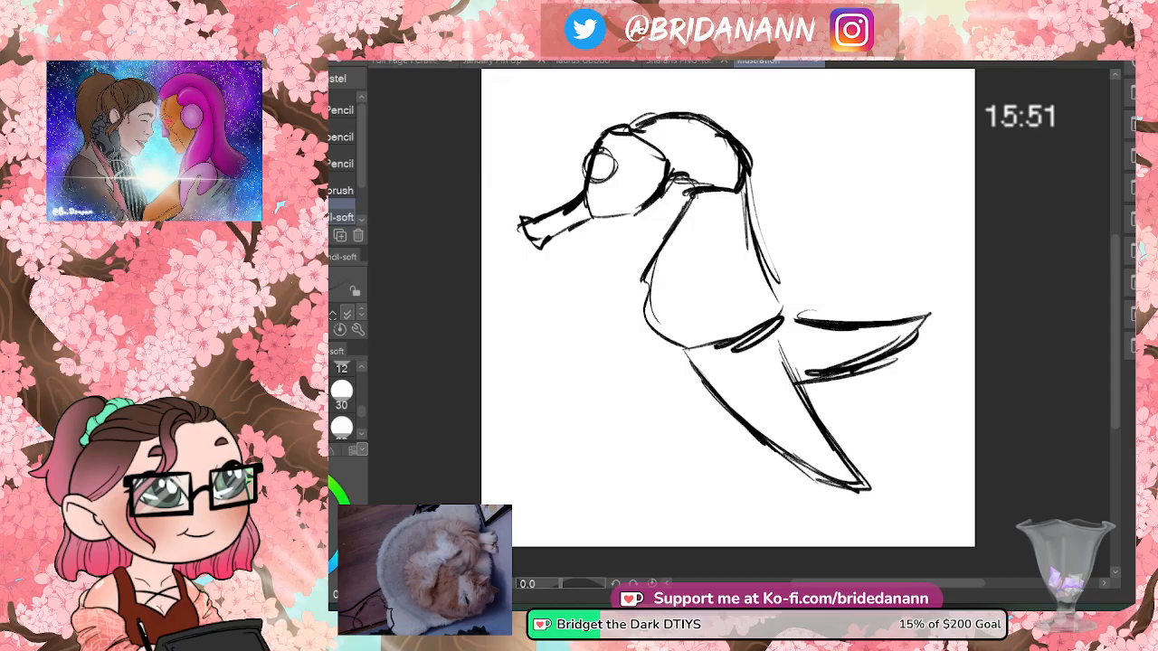
- Darken the eye, add a small horn and neck contour marks, and sketch a long curve sweeping from the crown down behind the back
{"action": "mouse_move", "coordinate": [590, 143]}
{"action": "left_mouse_down"}
{"action": "mouse_move", "coordinate": [603, 140]}
{"action": "mouse_move", "coordinate": [605, 179]}
{"action": "mouse_move", "coordinate": [594, 171]}
{"action": "left_mouse_up"}
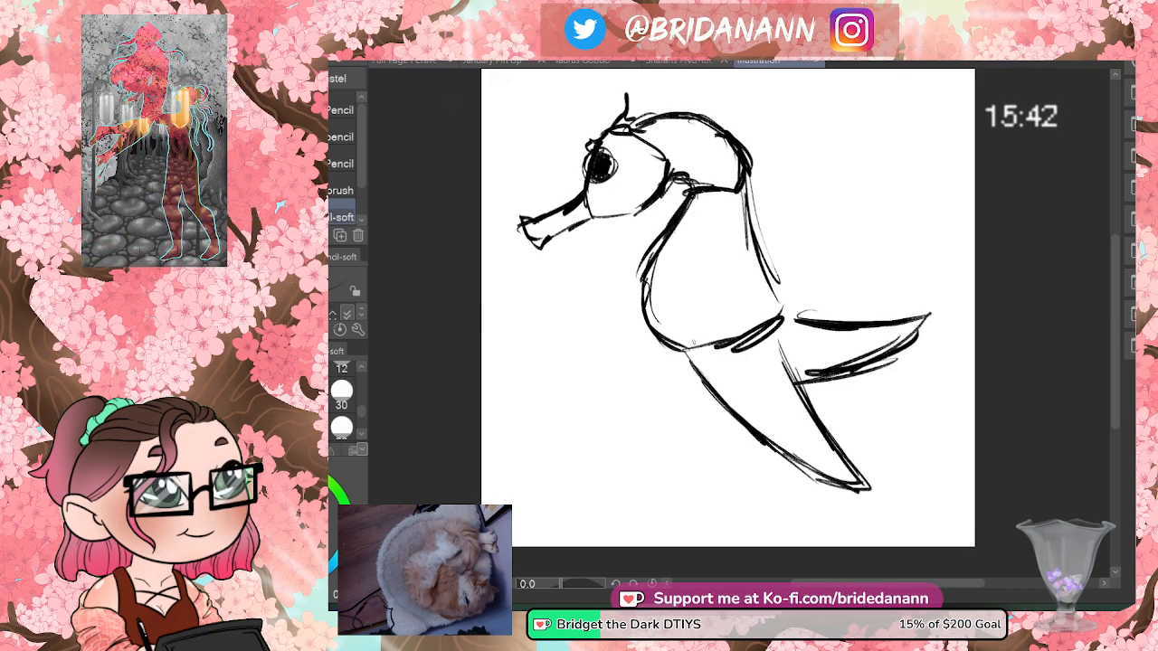
{"action": "left_click_drag", "start_coordinate": [662, 134], "coordinate": [689, 127]}
{"action": "mouse_move", "coordinate": [695, 141]}
{"action": "left_mouse_down"}
{"action": "mouse_move", "coordinate": [723, 233]}
{"action": "mouse_move", "coordinate": [716, 307]}
{"action": "left_mouse_up"}
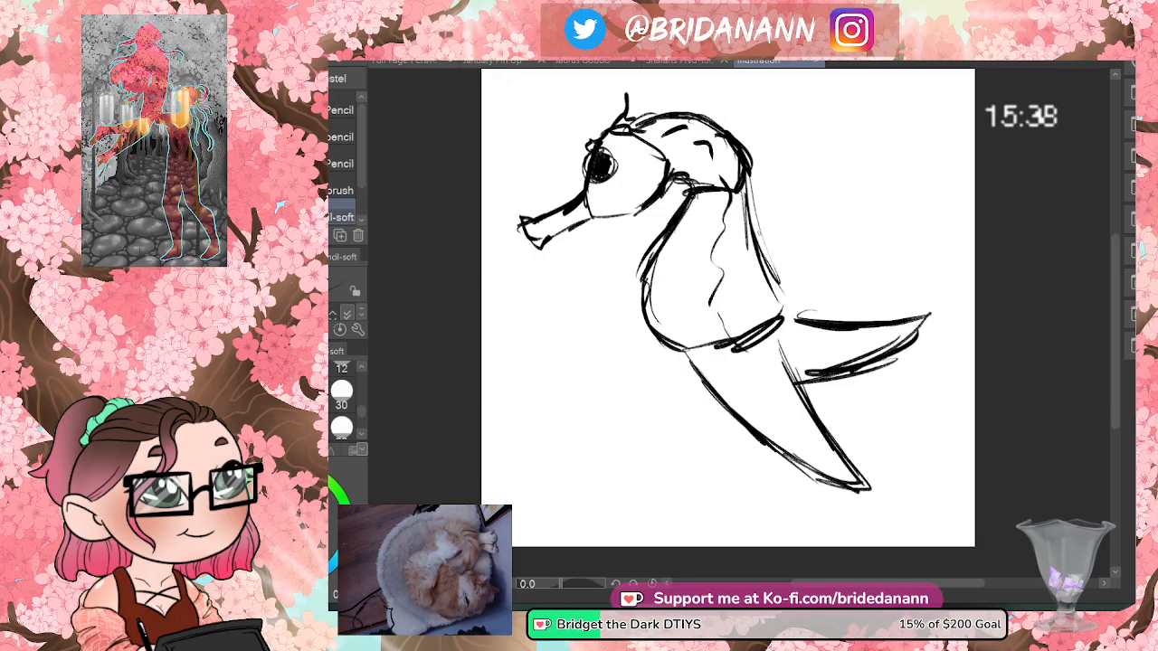
{"action": "mouse_move", "coordinate": [637, 113]}
{"action": "left_mouse_down"}
{"action": "mouse_move", "coordinate": [736, 82]}
{"action": "mouse_move", "coordinate": [716, 83]}
{"action": "mouse_move", "coordinate": [801, 260]}
{"action": "mouse_move", "coordinate": [793, 316]}
{"action": "left_mouse_up"}
{"action": "left_click_drag", "start_coordinate": [801, 264], "coordinate": [784, 318]}
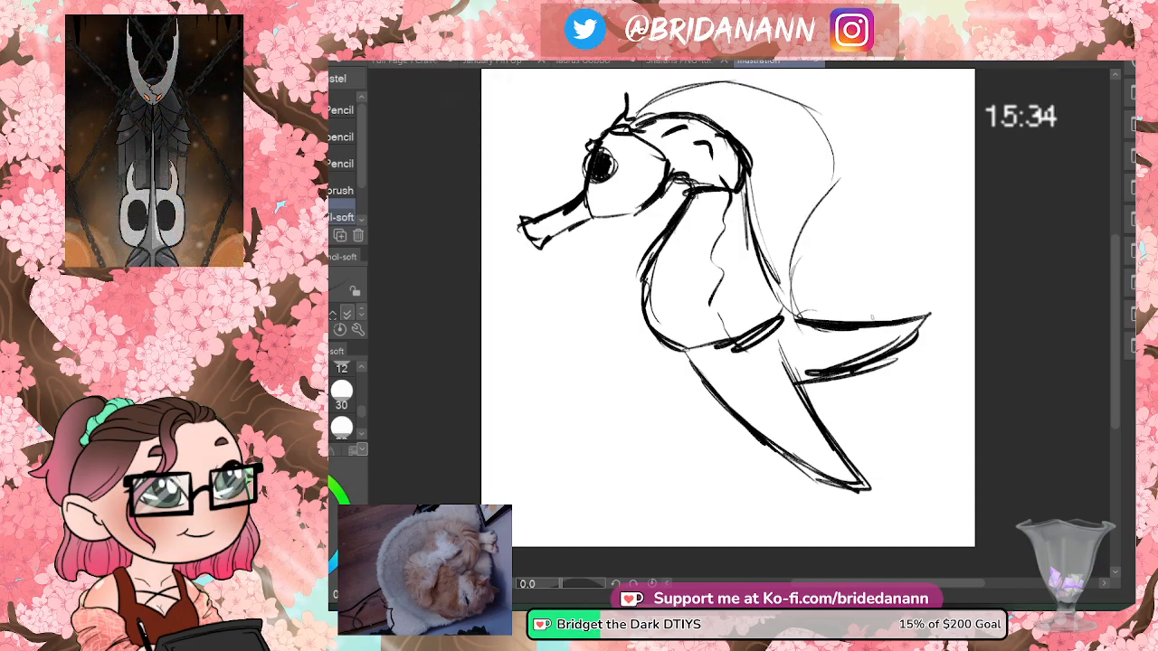
- Extend the tips of the two tapered rear shapes and rework the outlines of the snout and jaw
{"action": "left_click_drag", "start_coordinate": [940, 306], "coordinate": [904, 373]}
{"action": "left_click_drag", "start_coordinate": [785, 344], "coordinate": [861, 470]}
{"action": "left_click_drag", "start_coordinate": [780, 452], "coordinate": [863, 496]}
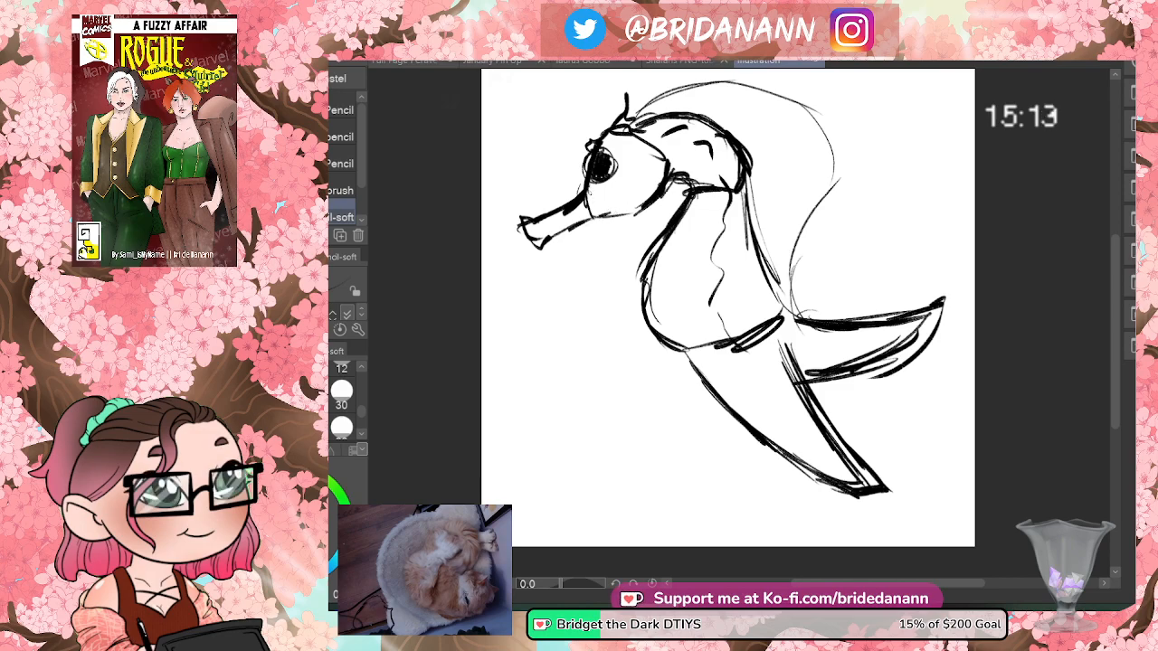
{"action": "mouse_move", "coordinate": [600, 215]}
{"action": "left_mouse_down"}
{"action": "mouse_move", "coordinate": [649, 198]}
{"action": "mouse_move", "coordinate": [549, 236]}
{"action": "mouse_move", "coordinate": [513, 228]}
{"action": "left_mouse_up"}
{"action": "left_click_drag", "start_coordinate": [599, 214], "coordinate": [580, 223]}
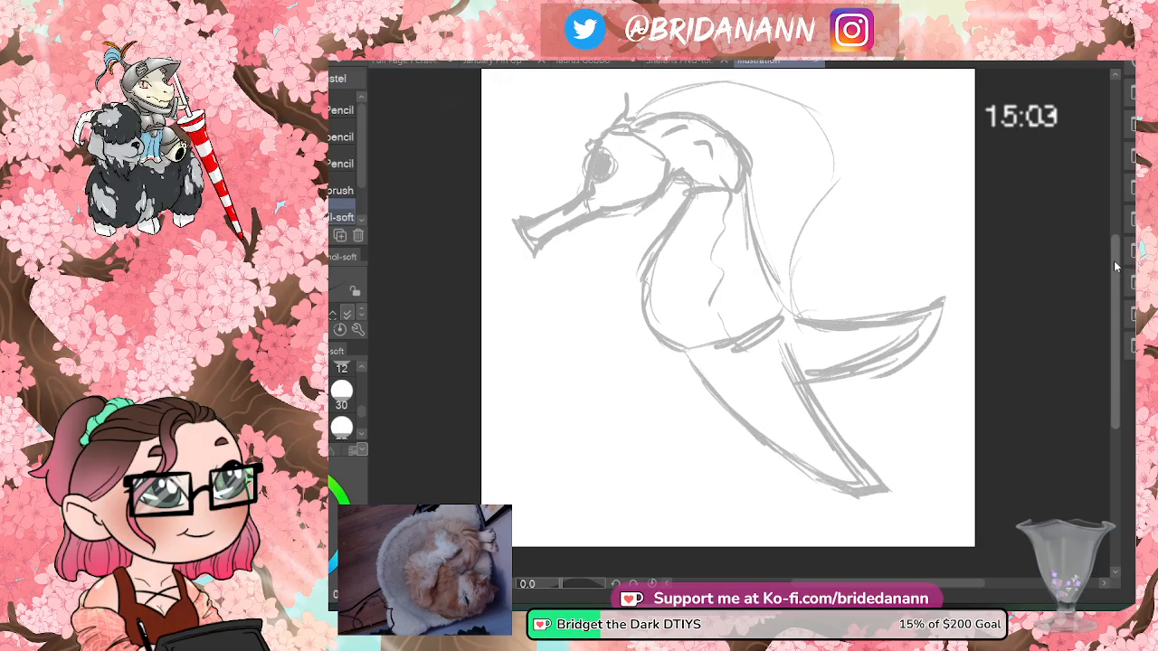
- Over the faded sketch, ink the front of the face, the brow bump, the round eye and small bumps around it
{"action": "scroll", "coordinate": [728, 308], "scroll_direction": "up", "scroll_amount": 2}
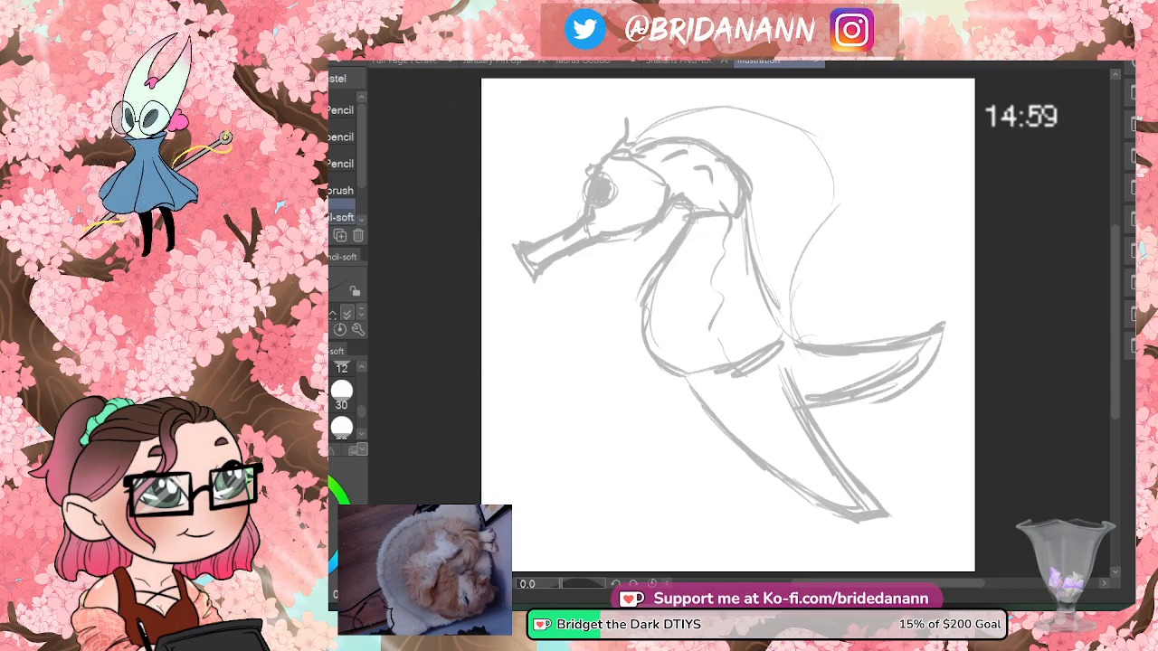
{"action": "scroll", "coordinate": [602, 145], "scroll_direction": "up", "scroll_amount": 5}
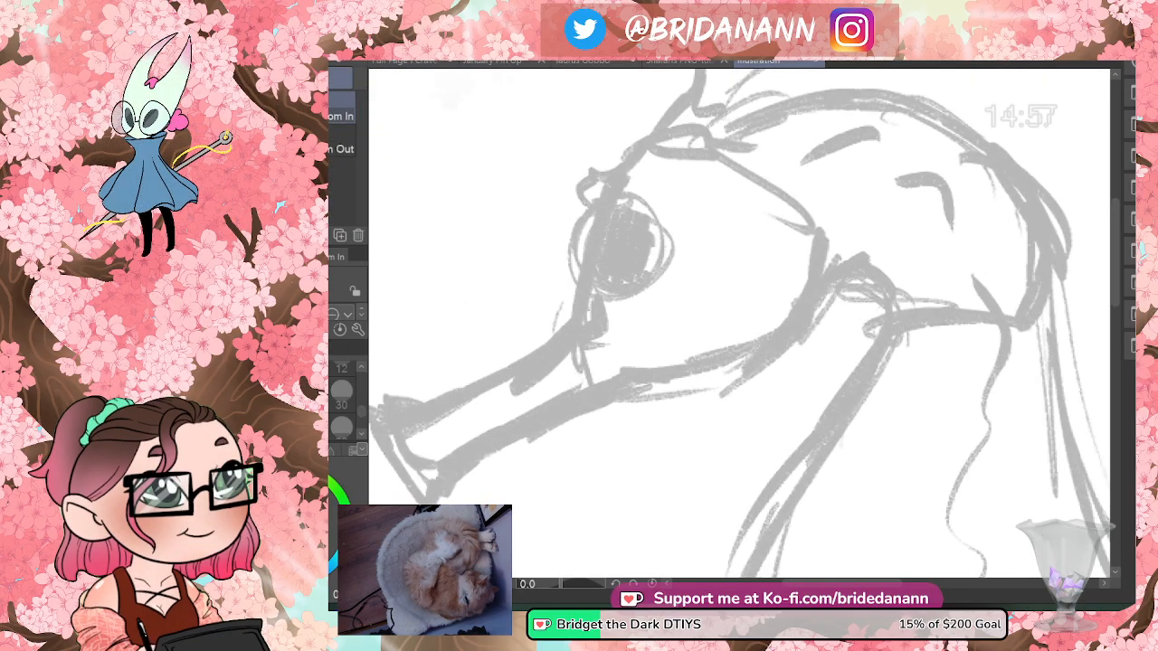
{"action": "mouse_move", "coordinate": [600, 201]}
{"action": "left_mouse_down"}
{"action": "mouse_move", "coordinate": [575, 253]}
{"action": "mouse_move", "coordinate": [575, 328]}
{"action": "left_mouse_up"}
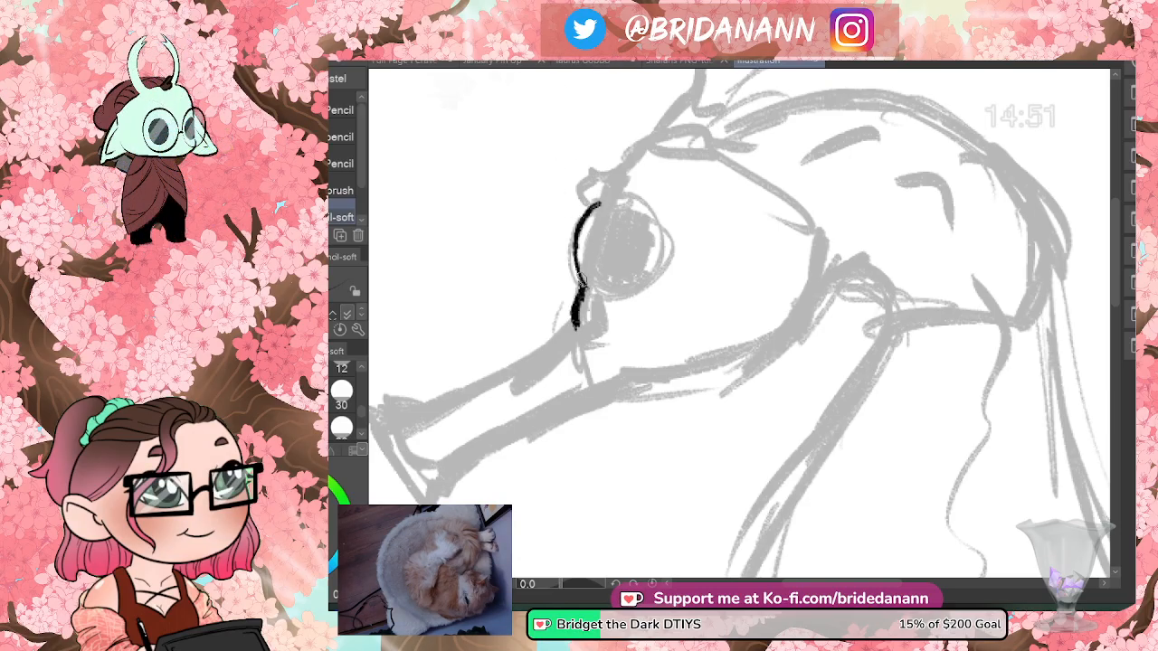
{"action": "left_click_drag", "start_coordinate": [590, 180], "coordinate": [665, 116]}
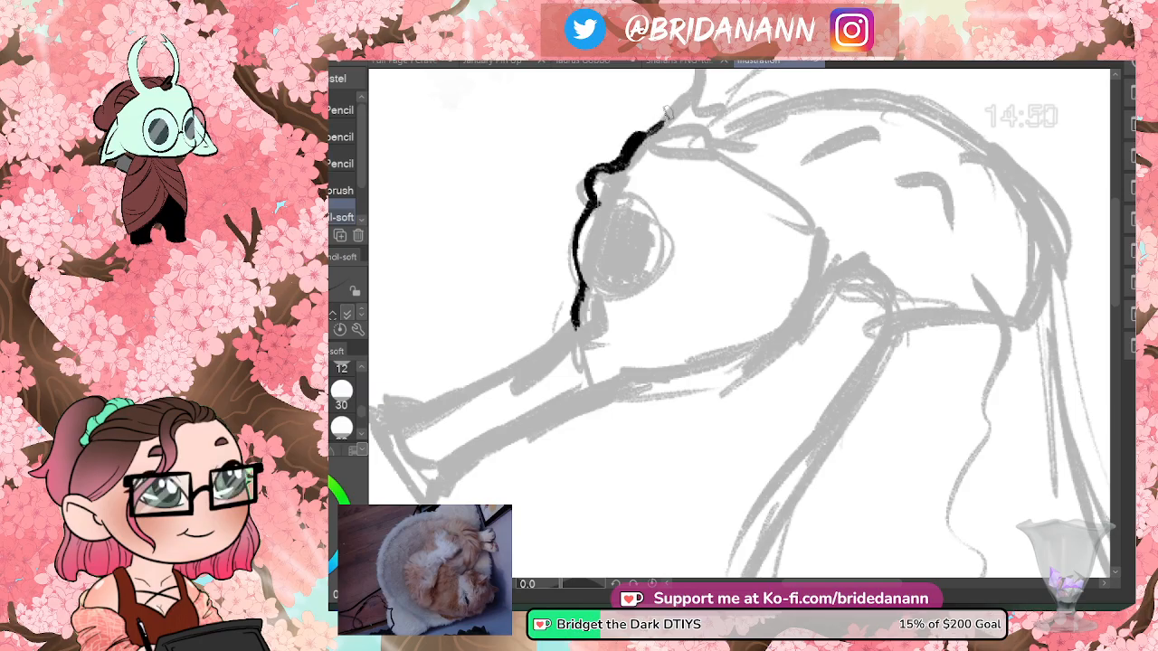
{"action": "mouse_move", "coordinate": [614, 199]}
{"action": "left_mouse_down"}
{"action": "mouse_move", "coordinate": [646, 267]}
{"action": "mouse_move", "coordinate": [599, 288]}
{"action": "mouse_move", "coordinate": [657, 239]}
{"action": "left_mouse_up"}
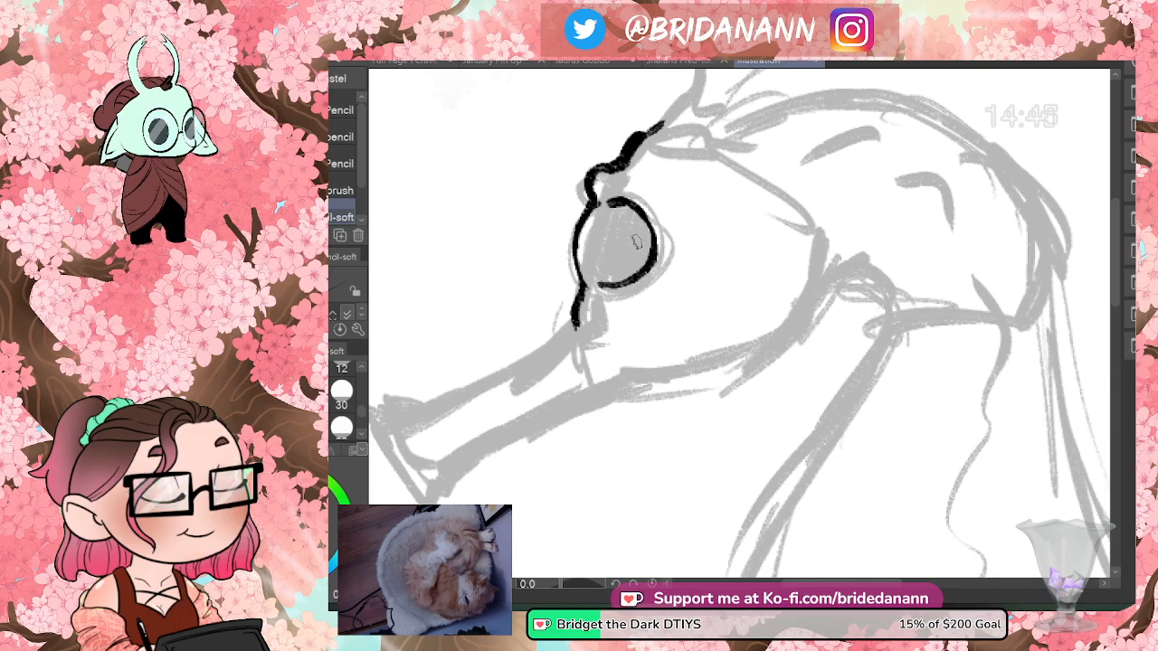
{"action": "mouse_move", "coordinate": [588, 294]}
{"action": "left_mouse_down"}
{"action": "mouse_move", "coordinate": [599, 315]}
{"action": "mouse_move", "coordinate": [623, 314]}
{"action": "left_mouse_up"}
{"action": "mouse_move", "coordinate": [633, 188]}
{"action": "left_mouse_down"}
{"action": "mouse_move", "coordinate": [646, 181]}
{"action": "mouse_move", "coordinate": [675, 222]}
{"action": "left_mouse_up"}
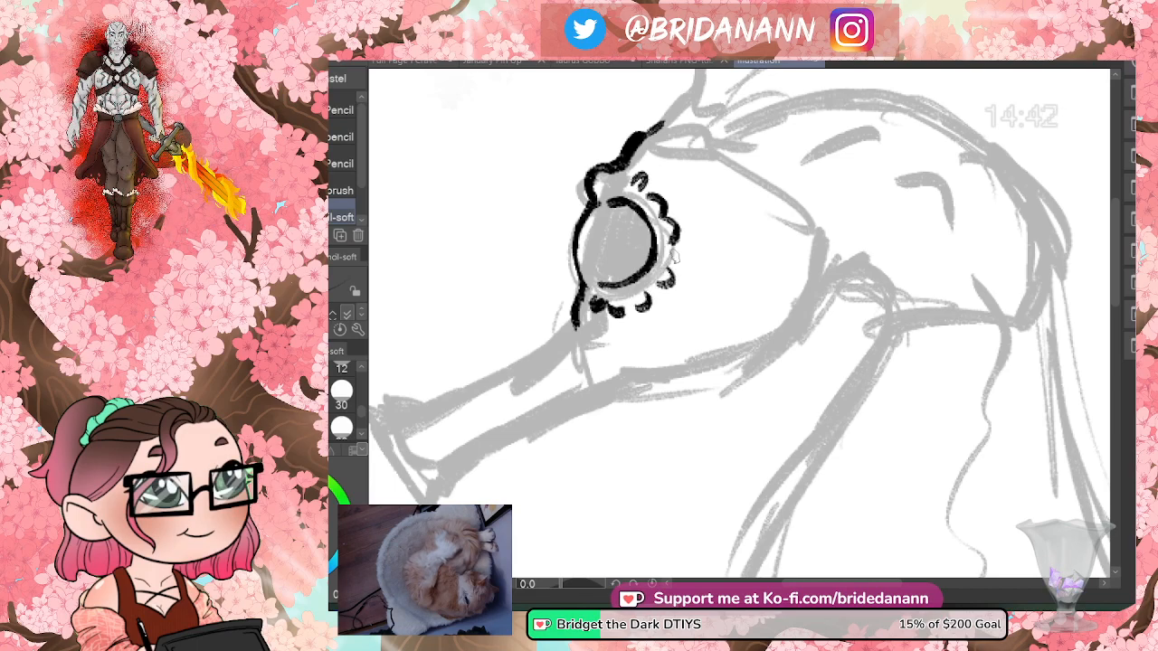
- Ink the start of the snout's upper and lower edges, the pointed horn and the beginning of the neck's top curve
{"action": "left_click_drag", "start_coordinate": [576, 311], "coordinate": [508, 380]}
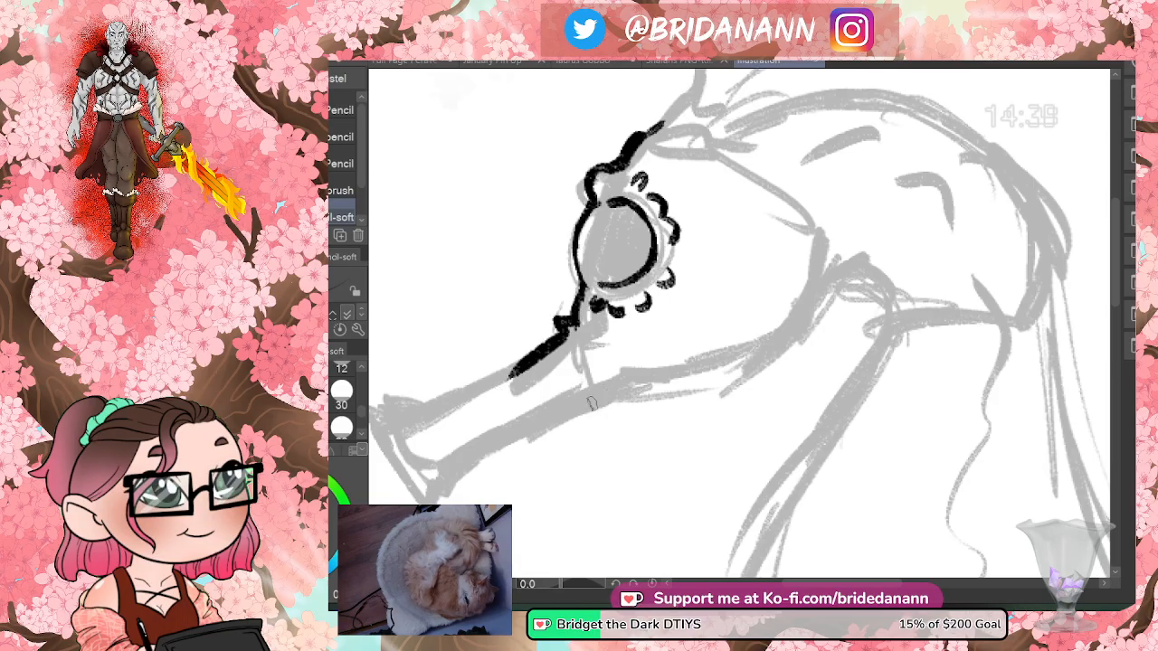
{"action": "mouse_move", "coordinate": [489, 464]}
{"action": "left_mouse_down"}
{"action": "mouse_move", "coordinate": [621, 381]}
{"action": "mouse_move", "coordinate": [658, 386]}
{"action": "mouse_move", "coordinate": [683, 461]}
{"action": "left_mouse_up"}
{"action": "mouse_move", "coordinate": [664, 234]}
{"action": "left_mouse_down"}
{"action": "mouse_move", "coordinate": [711, 159]}
{"action": "mouse_move", "coordinate": [703, 209]}
{"action": "mouse_move", "coordinate": [749, 215]}
{"action": "mouse_move", "coordinate": [848, 192]}
{"action": "left_mouse_up"}
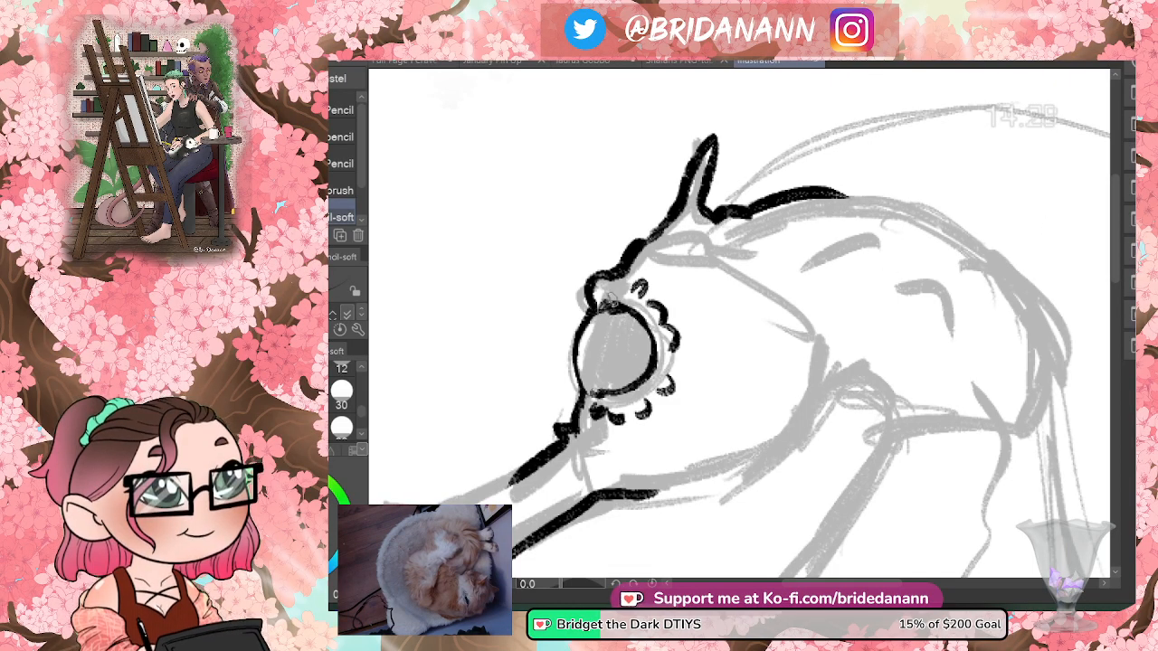
- Extend the snout's two inked edges toward its tip and clean up the rough lower edge
{"action": "left_click_drag", "start_coordinate": [1116, 216], "coordinate": [1116, 247]}
{"action": "left_click_drag", "start_coordinate": [884, 584], "coordinate": [856, 584]}
{"action": "left_click_drag", "start_coordinate": [715, 312], "coordinate": [554, 407]}
{"action": "left_click_drag", "start_coordinate": [701, 396], "coordinate": [588, 466]}
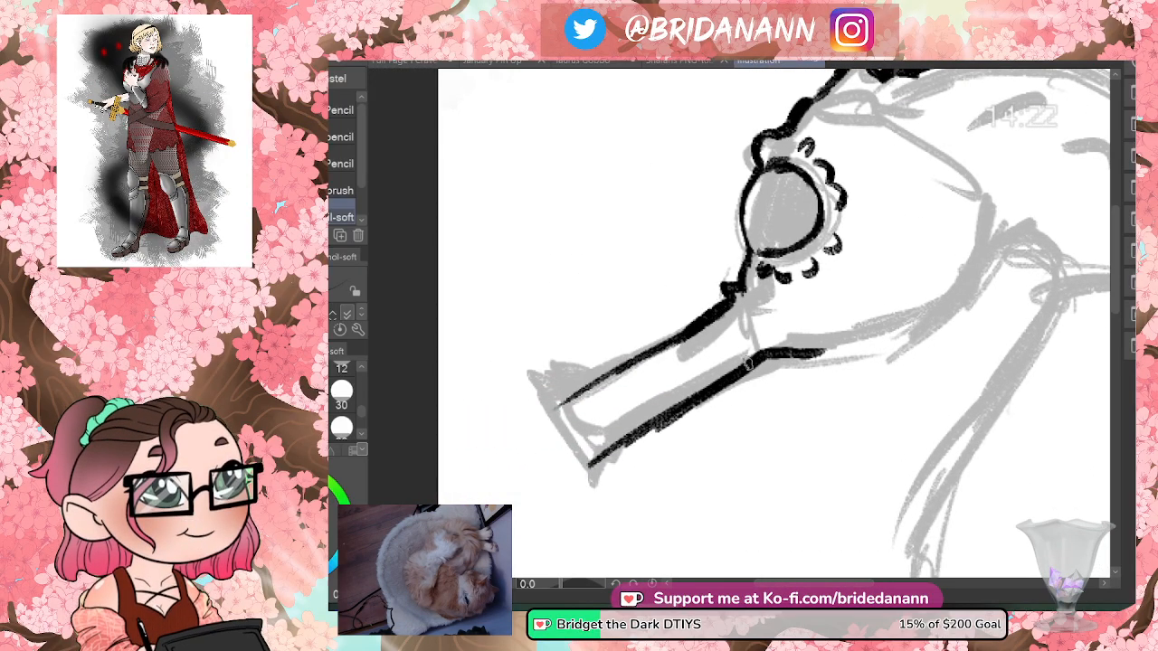
{"action": "key", "text": "e"}
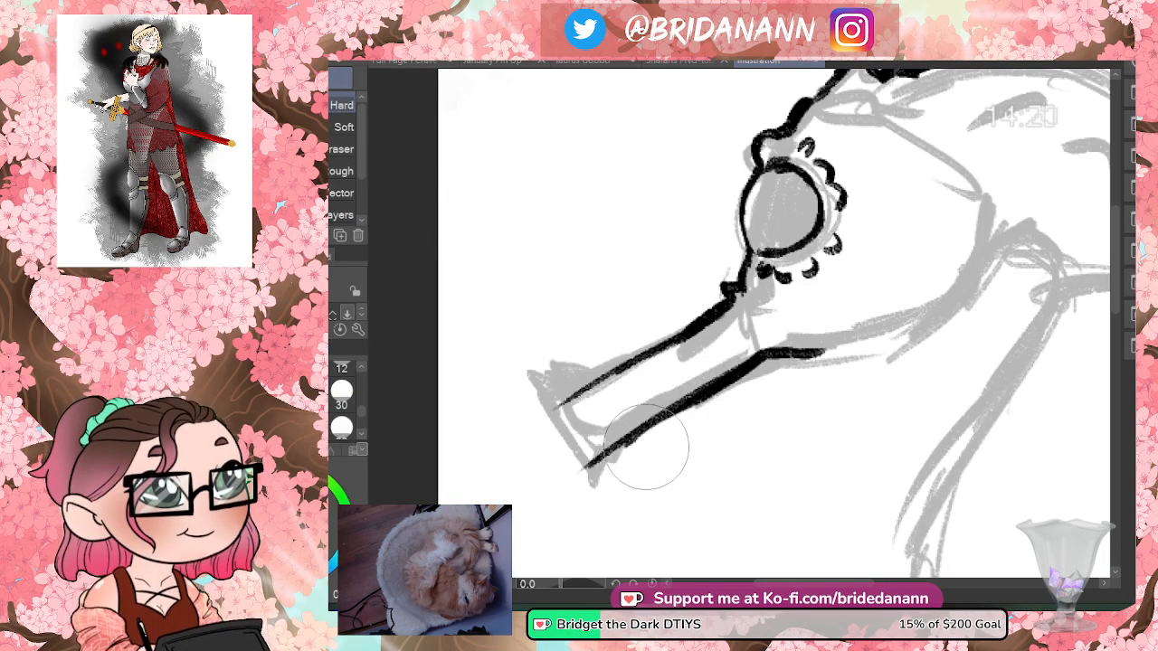
- Lengthen both snout edges past the sketched tip, flaring them outward at the end
{"action": "key", "text": "p"}
{"action": "left_click_drag", "start_coordinate": [687, 327], "coordinate": [536, 423]}
{"action": "left_click_drag", "start_coordinate": [673, 409], "coordinate": [570, 473]}
{"action": "left_click_drag", "start_coordinate": [577, 385], "coordinate": [495, 430]}
{"action": "left_click_drag", "start_coordinate": [604, 459], "coordinate": [561, 504]}
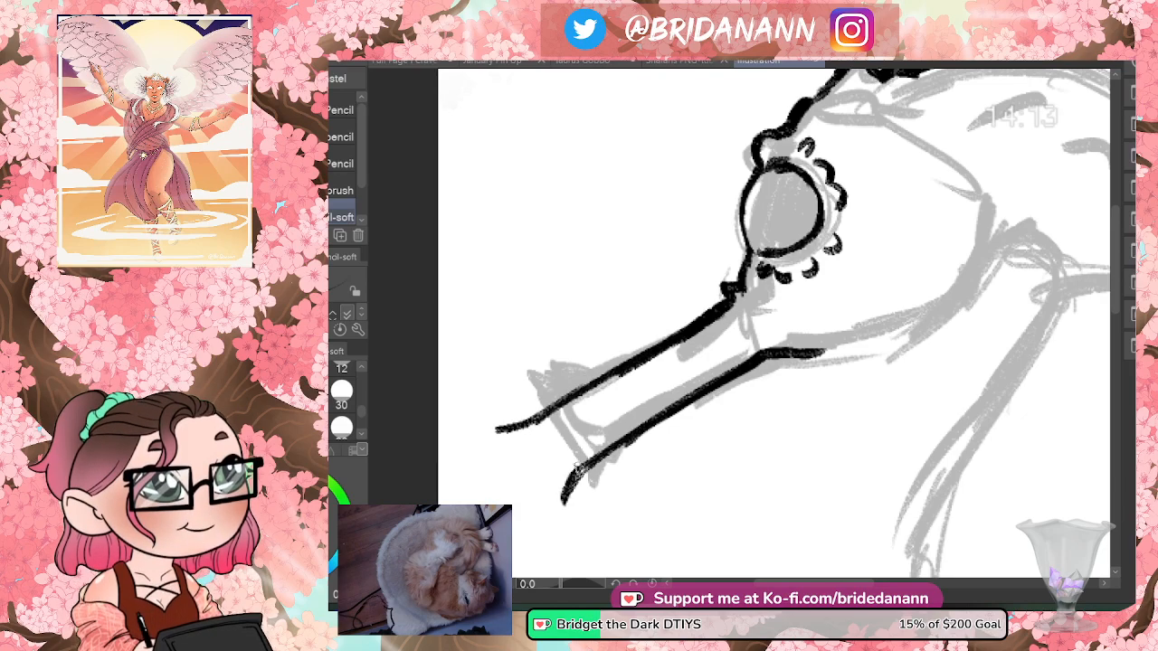
- Close the snout's flared end with a curved mouth outline and erase its pointed lower corner and doubled line
{"action": "left_click_drag", "start_coordinate": [494, 430], "coordinate": [531, 474]}
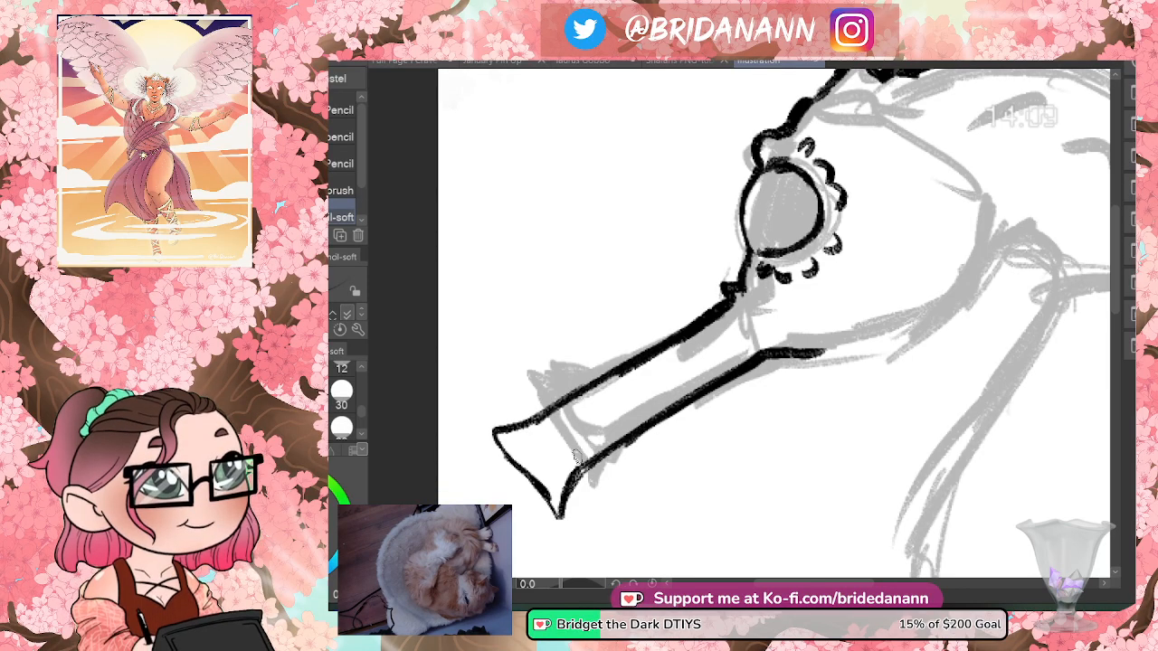
{"action": "mouse_move", "coordinate": [520, 422]}
{"action": "left_mouse_down"}
{"action": "mouse_move", "coordinate": [486, 434]}
{"action": "mouse_move", "coordinate": [497, 468]}
{"action": "mouse_move", "coordinate": [557, 499]}
{"action": "left_mouse_up"}
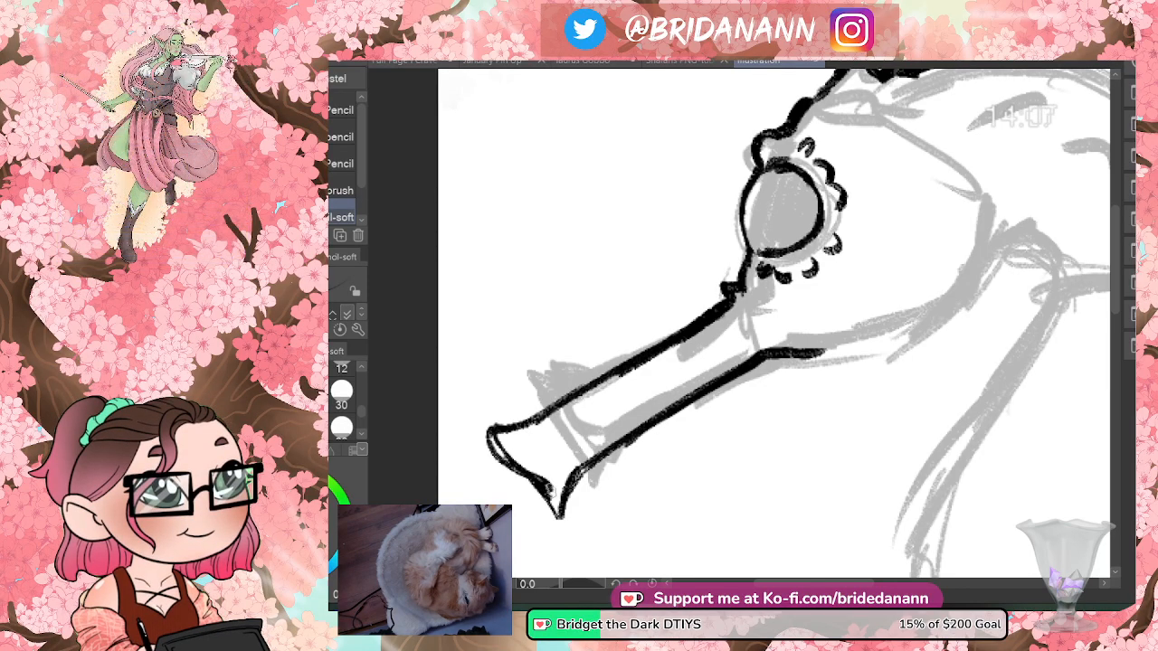
{"action": "key", "text": "e"}
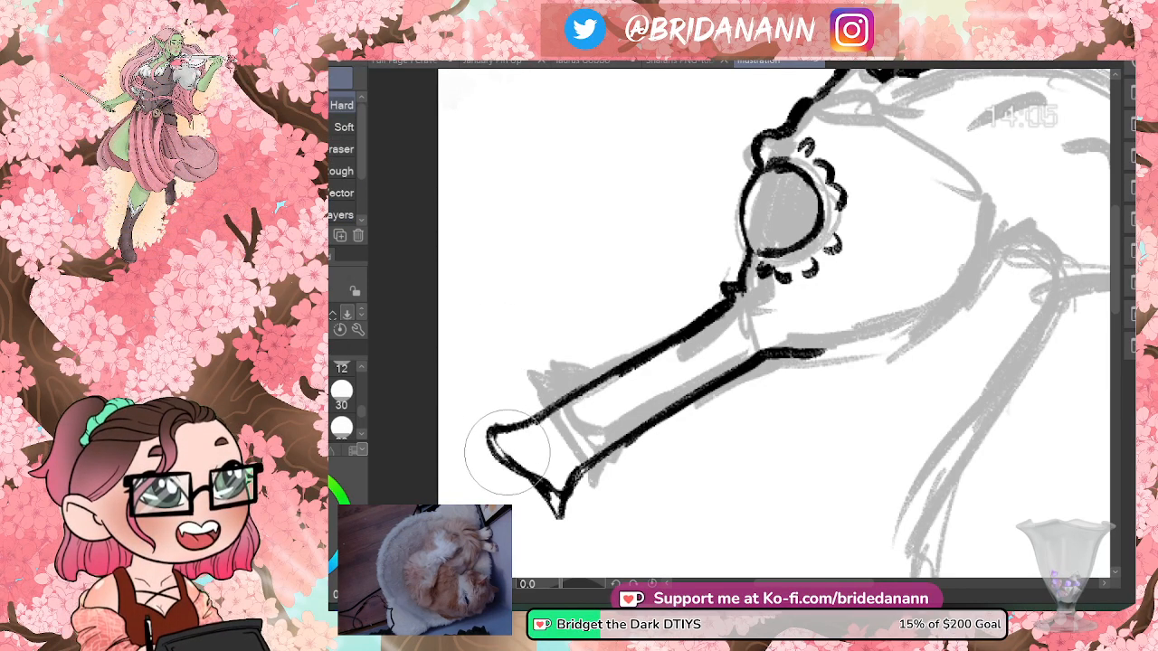
{"action": "mouse_move", "coordinate": [534, 466]}
{"action": "left_mouse_down"}
{"action": "mouse_move", "coordinate": [530, 485]}
{"action": "mouse_move", "coordinate": [563, 512]}
{"action": "left_mouse_up"}
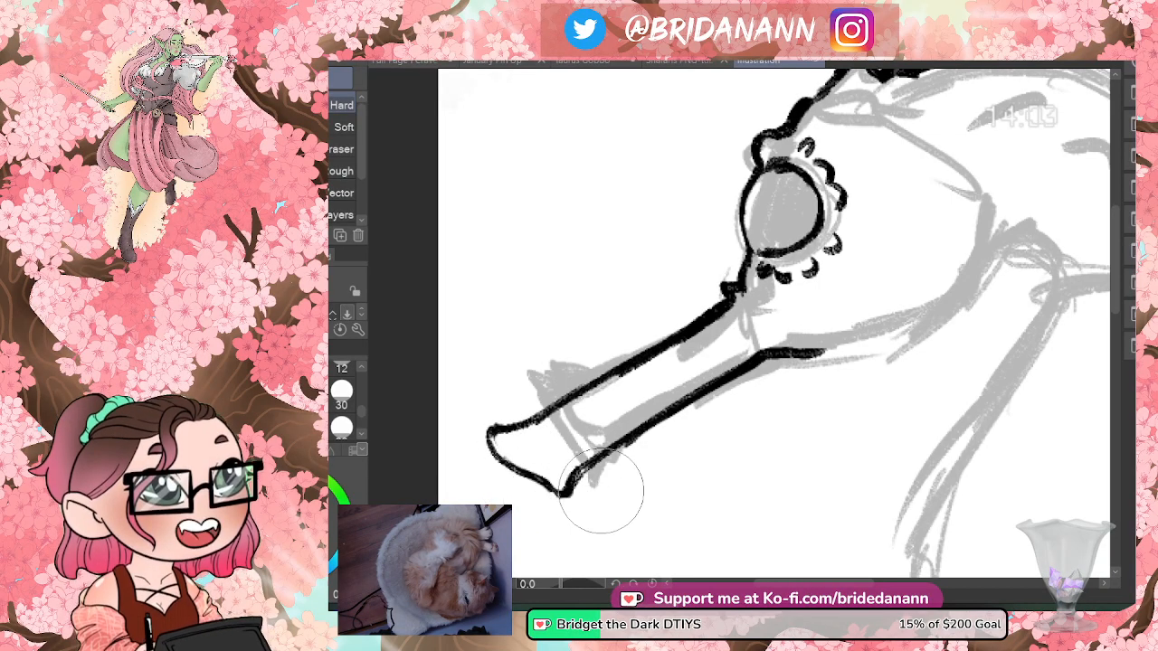
- Draw a thin curled line along the inside of the snout and fill the eye with black
{"action": "key", "text": "p"}
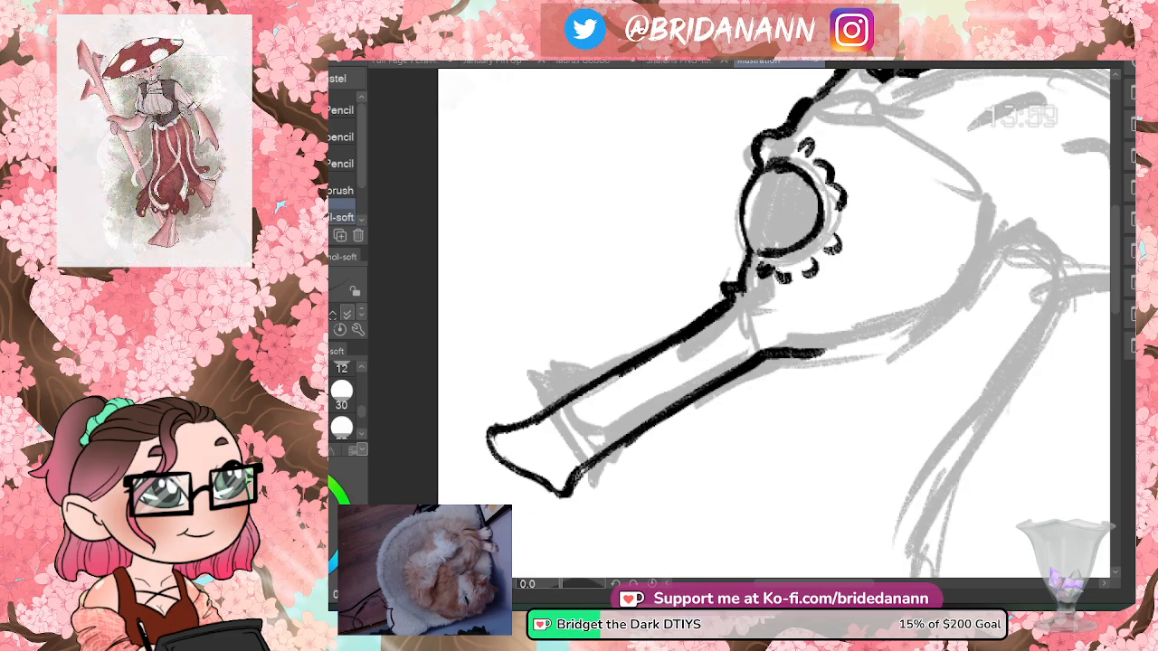
{"action": "mouse_move", "coordinate": [524, 455]}
{"action": "left_mouse_down"}
{"action": "mouse_move", "coordinate": [761, 314]}
{"action": "mouse_move", "coordinate": [673, 360]}
{"action": "mouse_move", "coordinate": [778, 291]}
{"action": "left_mouse_up"}
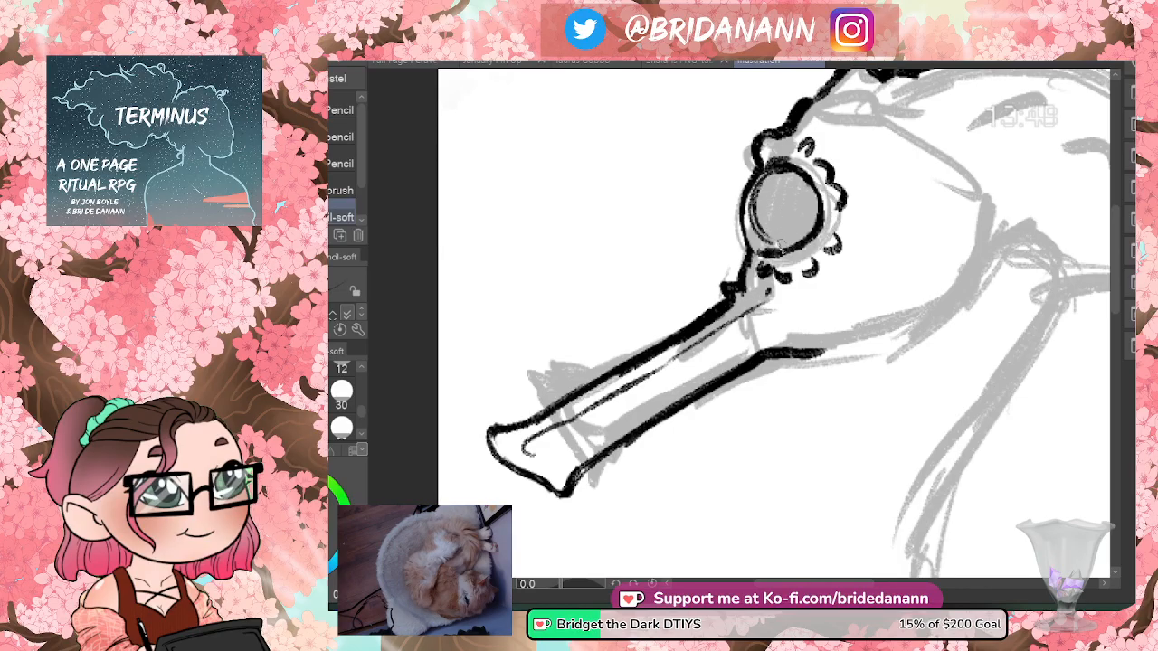
{"action": "mouse_move", "coordinate": [796, 237]}
{"action": "left_mouse_down"}
{"action": "mouse_move", "coordinate": [764, 201]}
{"action": "mouse_move", "coordinate": [775, 170]}
{"action": "mouse_move", "coordinate": [789, 240]}
{"action": "mouse_move", "coordinate": [801, 217]}
{"action": "mouse_move", "coordinate": [805, 237]}
{"action": "mouse_move", "coordinate": [819, 197]}
{"action": "left_mouse_up"}
- Ink the jaw's lower edge from the snout's base back to the curved throat
{"action": "left_click_drag", "start_coordinate": [848, 583], "coordinate": [881, 583]}
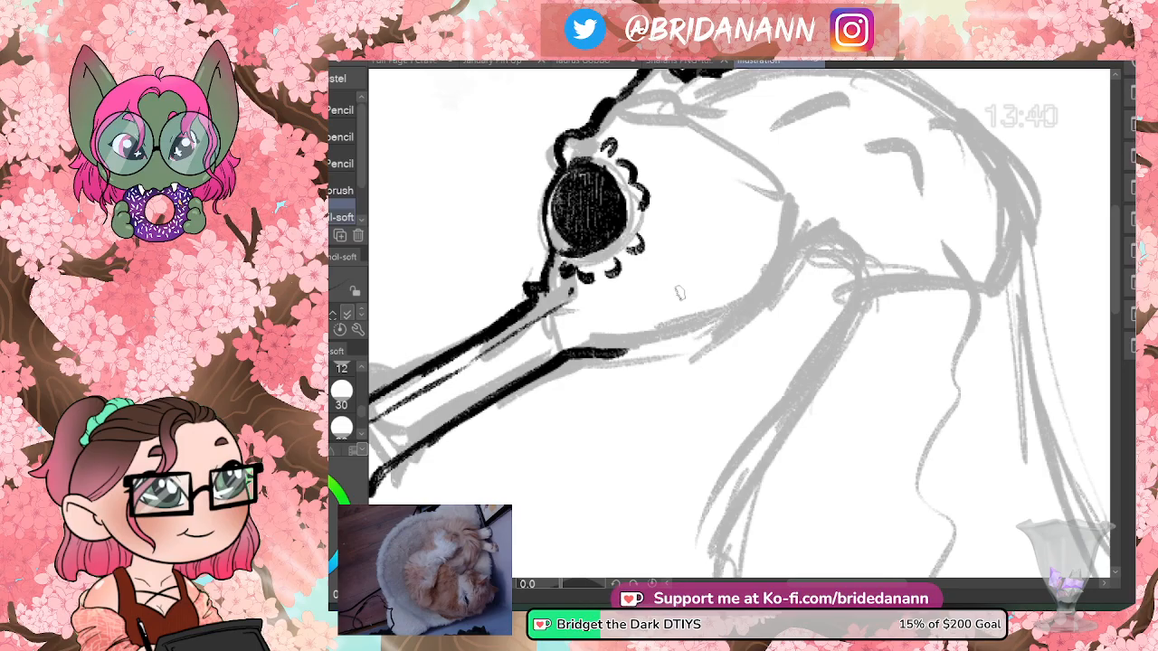
{"action": "left_click_drag", "start_coordinate": [677, 327], "coordinate": [779, 265]}
{"action": "mouse_move", "coordinate": [735, 302]}
{"action": "left_mouse_down"}
{"action": "mouse_move", "coordinate": [777, 257]}
{"action": "mouse_move", "coordinate": [843, 224]}
{"action": "mouse_move", "coordinate": [833, 234]}
{"action": "mouse_move", "coordinate": [859, 283]}
{"action": "mouse_move", "coordinate": [852, 320]}
{"action": "left_mouse_up"}
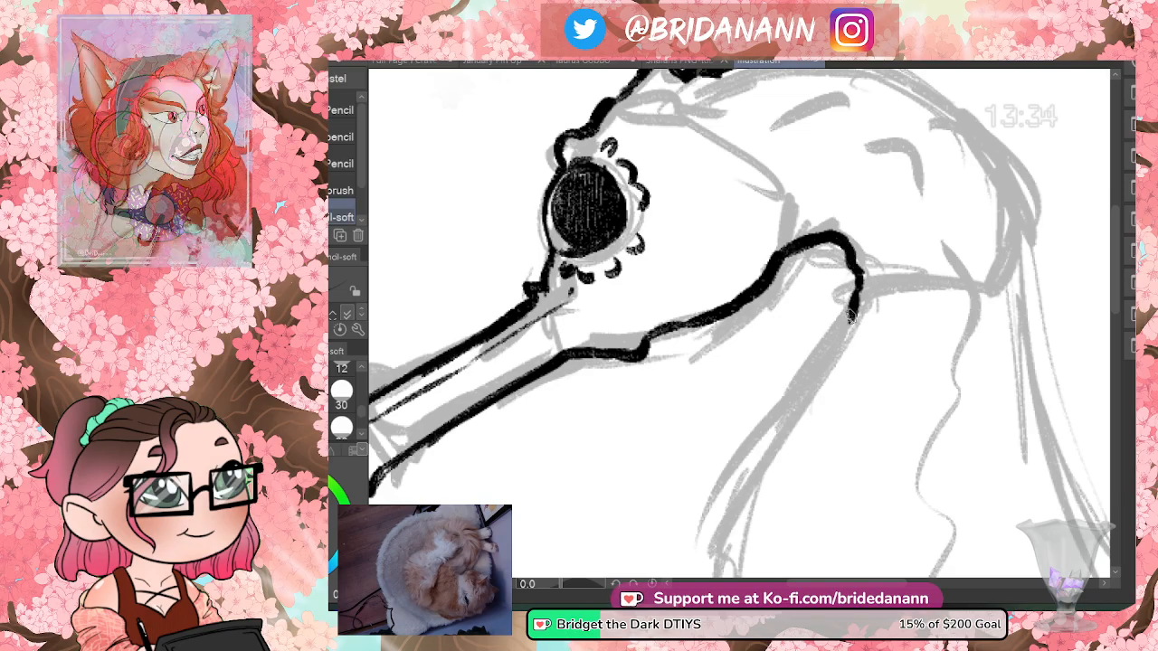
- Ink a curved line below the horn and add small circles and dots on the rear of the cheek
{"action": "left_click_drag", "start_coordinate": [1117, 262], "coordinate": [1122, 223]}
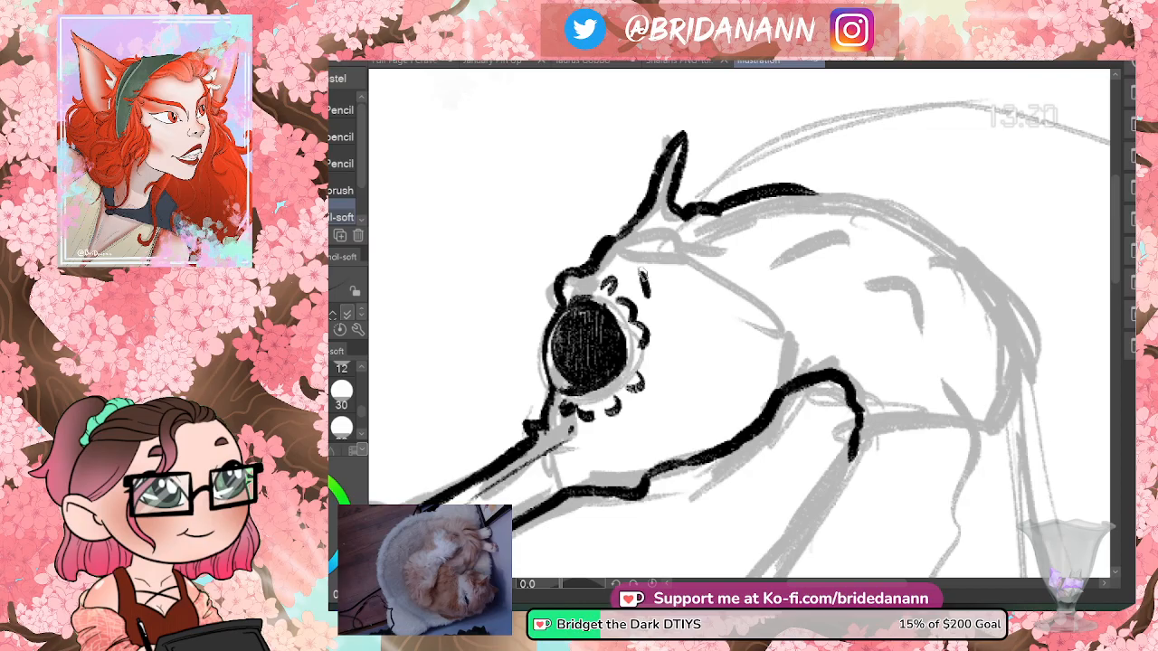
{"action": "left_click_drag", "start_coordinate": [644, 291], "coordinate": [692, 237]}
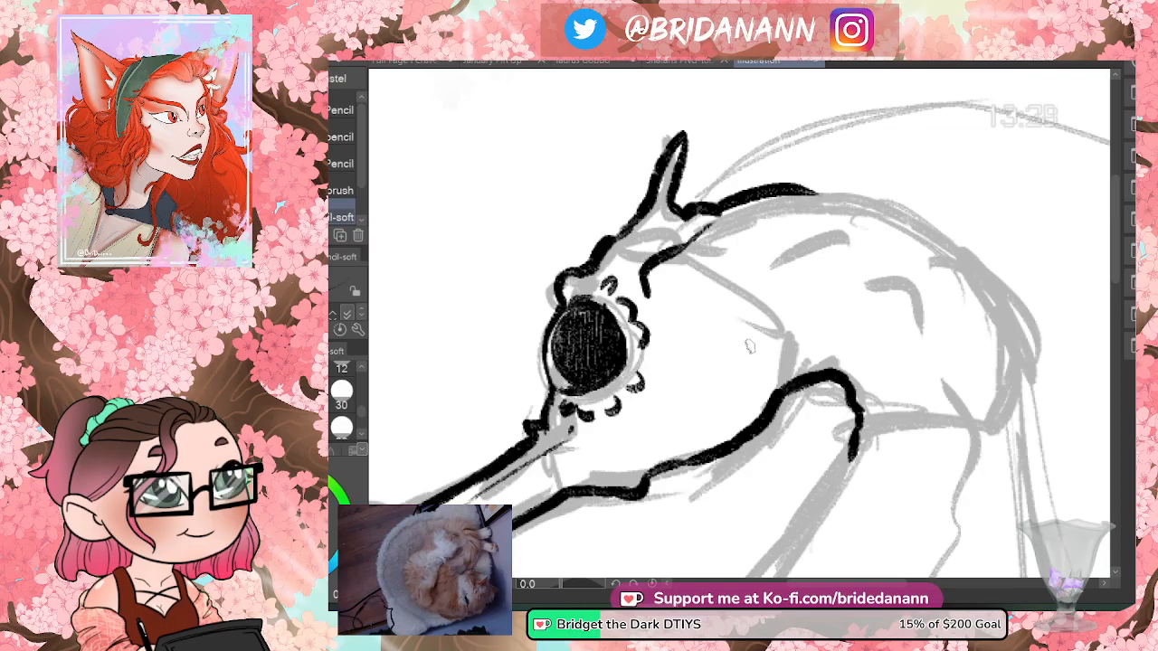
{"action": "left_click_drag", "start_coordinate": [735, 389], "coordinate": [740, 398]}
{"action": "left_click_drag", "start_coordinate": [758, 333], "coordinate": [769, 357]}
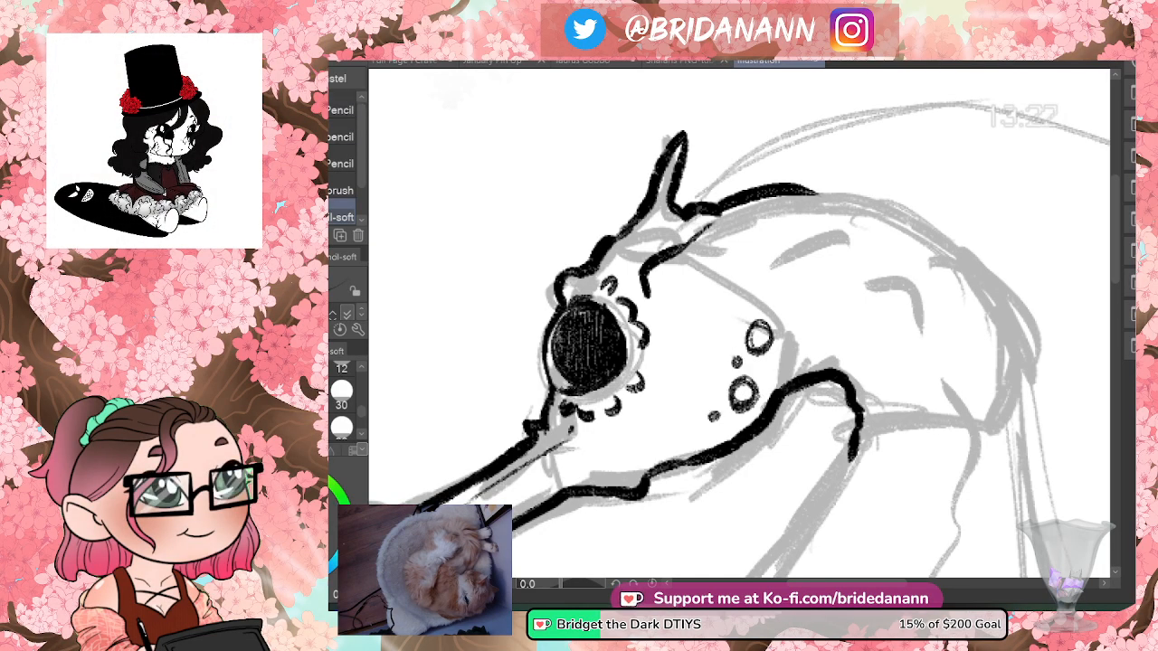
- Add star-shaped highlights inside the black eye
{"action": "key", "text": "ctrl+space"}
{"action": "left_click_drag", "start_coordinate": [728, 270], "coordinate": [659, 403]}
{"action": "left_click_drag", "start_coordinate": [875, 276], "coordinate": [810, 234]}
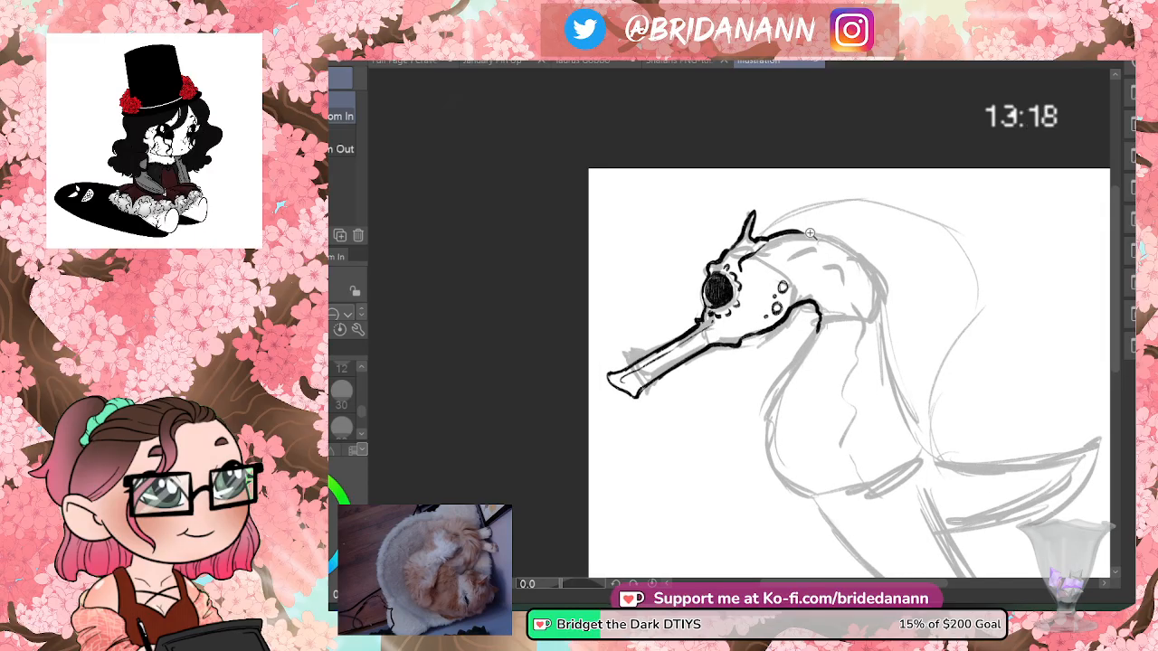
{"action": "left_click_drag", "start_coordinate": [810, 233], "coordinate": [868, 227]}
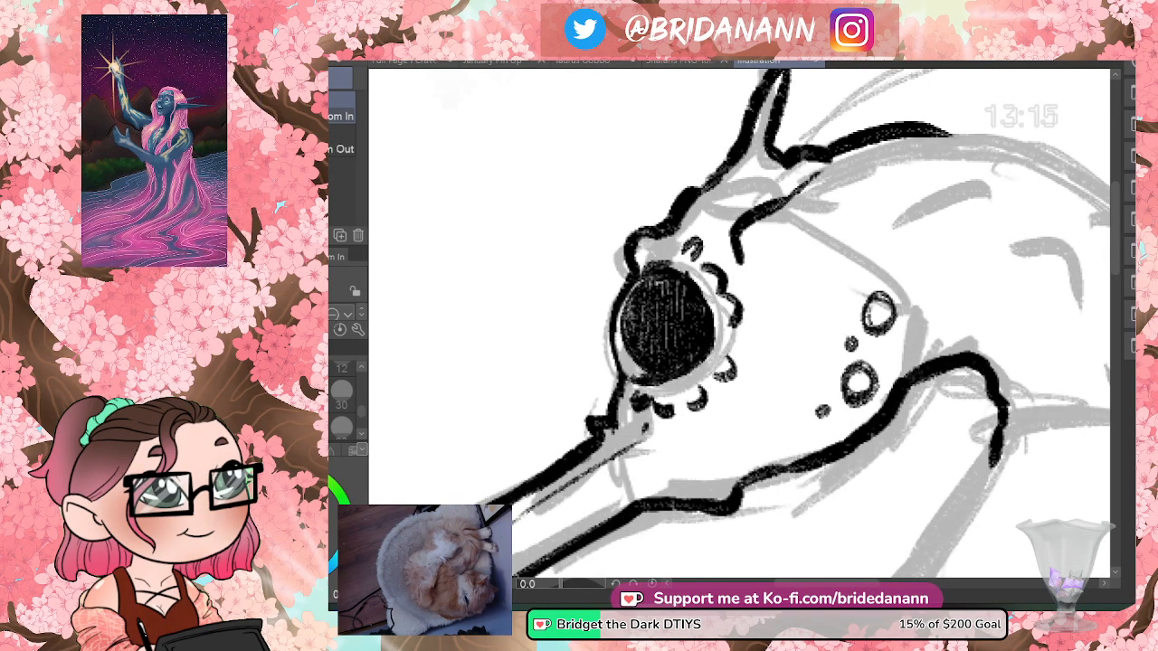
{"action": "mouse_move", "coordinate": [668, 286]}
{"action": "left_mouse_down"}
{"action": "mouse_move", "coordinate": [668, 321]}
{"action": "mouse_move", "coordinate": [670, 293]}
{"action": "mouse_move", "coordinate": [686, 333]}
{"action": "mouse_move", "coordinate": [673, 315]}
{"action": "mouse_move", "coordinate": [638, 298]}
{"action": "left_mouse_up"}
- Ink the neck's arched top contour from behind the horn over to the start of the back
{"action": "key", "text": "ctrl+space"}
{"action": "left_click_drag", "start_coordinate": [818, 259], "coordinate": [915, 236]}
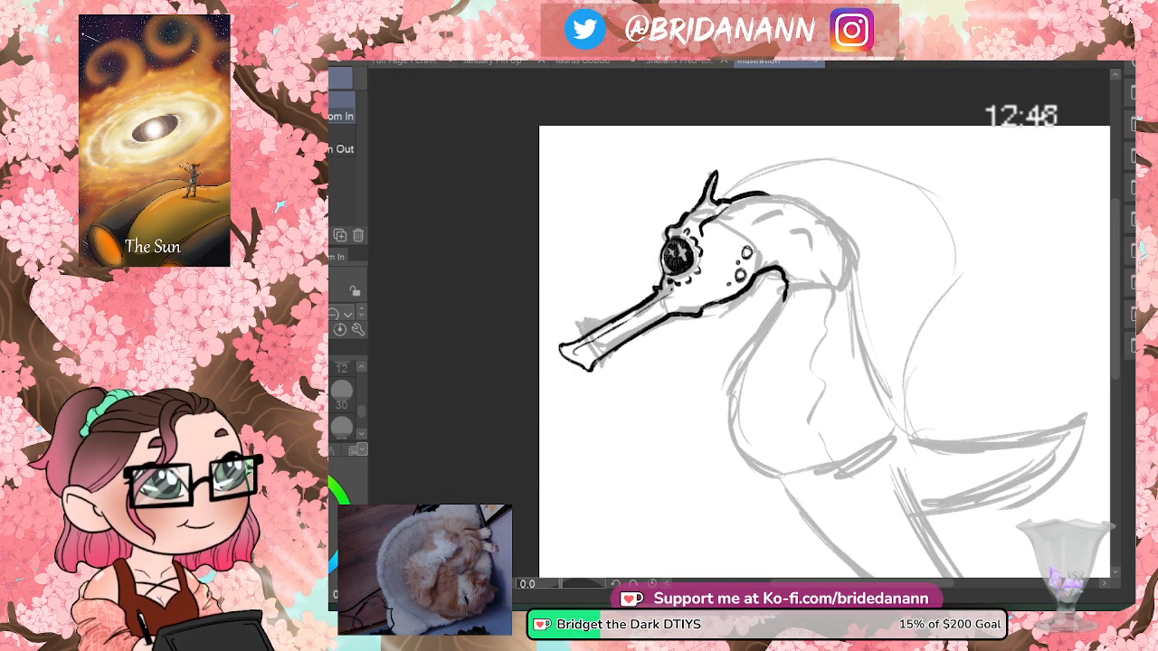
{"action": "key", "text": "ctrl+plus"}
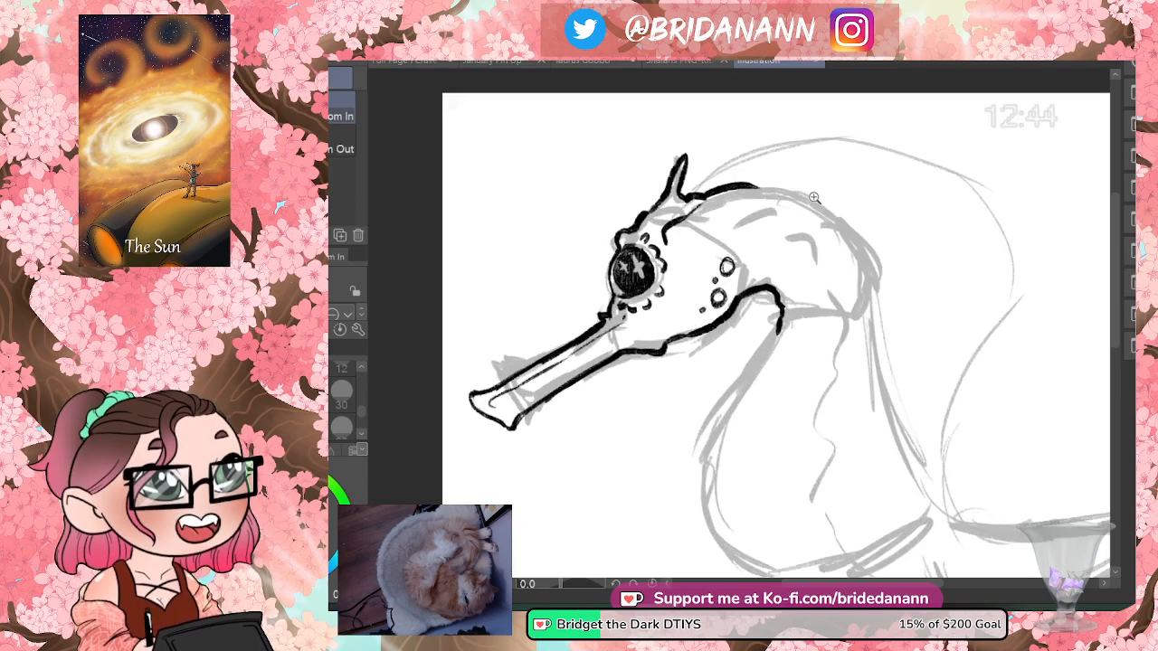
{"action": "key", "text": "p"}
{"action": "mouse_move", "coordinate": [730, 179]}
{"action": "left_mouse_down"}
{"action": "mouse_move", "coordinate": [825, 197]}
{"action": "mouse_move", "coordinate": [889, 259]}
{"action": "left_mouse_up"}
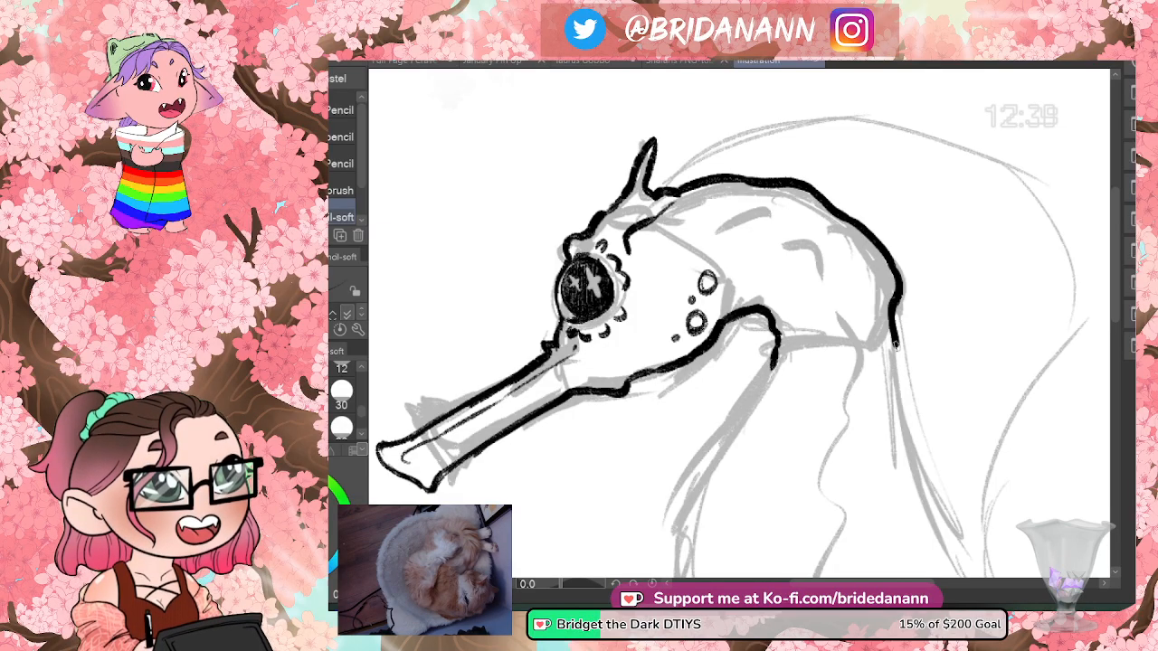
{"action": "left_click_drag", "start_coordinate": [896, 341], "coordinate": [898, 407]}
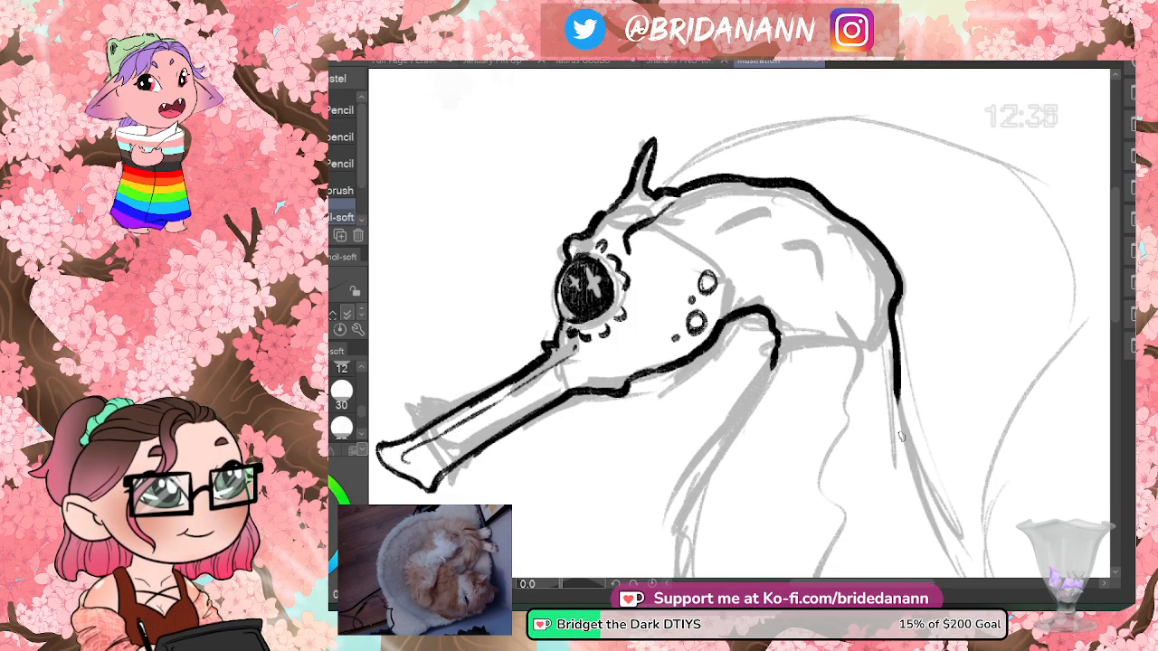
- Undo the last back strokes and re-ink the nape's contour as a bumpier line curving down to the upper back
{"action": "key", "text": "ctrl+z"}
{"action": "key", "text": "ctrl+z"}
{"action": "mouse_move", "coordinate": [841, 217]}
{"action": "left_mouse_down"}
{"action": "mouse_move", "coordinate": [895, 264]}
{"action": "mouse_move", "coordinate": [898, 306]}
{"action": "mouse_move", "coordinate": [907, 291]}
{"action": "mouse_move", "coordinate": [907, 371]}
{"action": "left_mouse_up"}
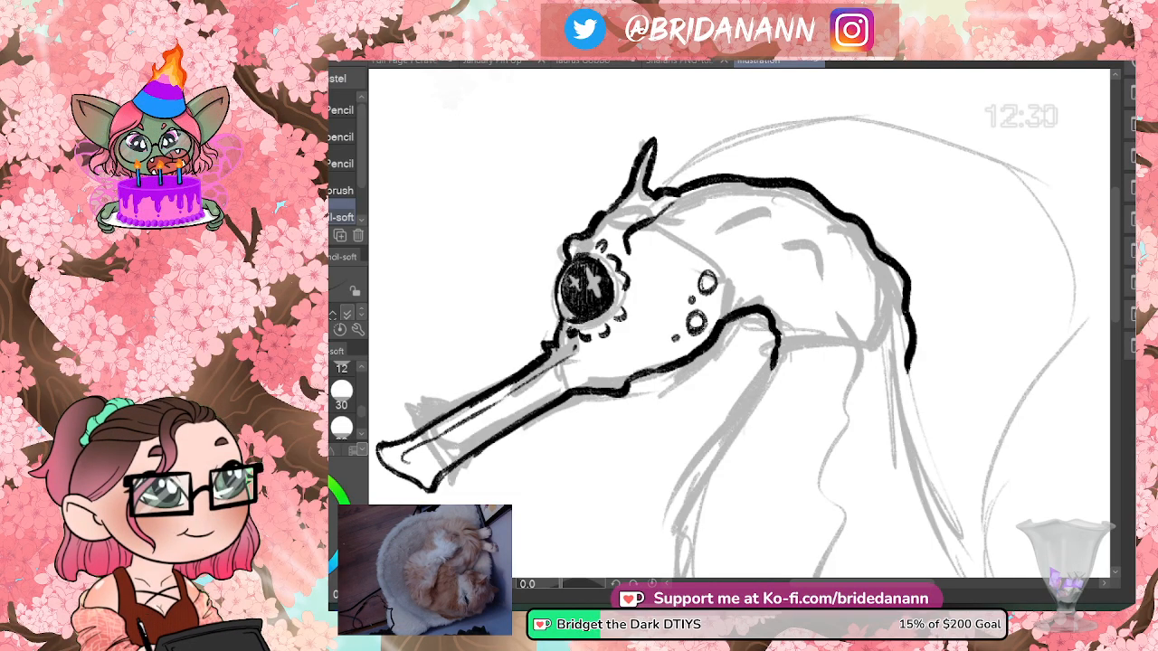
- Ink thin curved ridge lines across the arched neck, fanning inward from its top contour
{"action": "left_click_drag", "start_coordinate": [758, 192], "coordinate": [734, 269]}
{"action": "left_click_drag", "start_coordinate": [833, 217], "coordinate": [790, 270]}
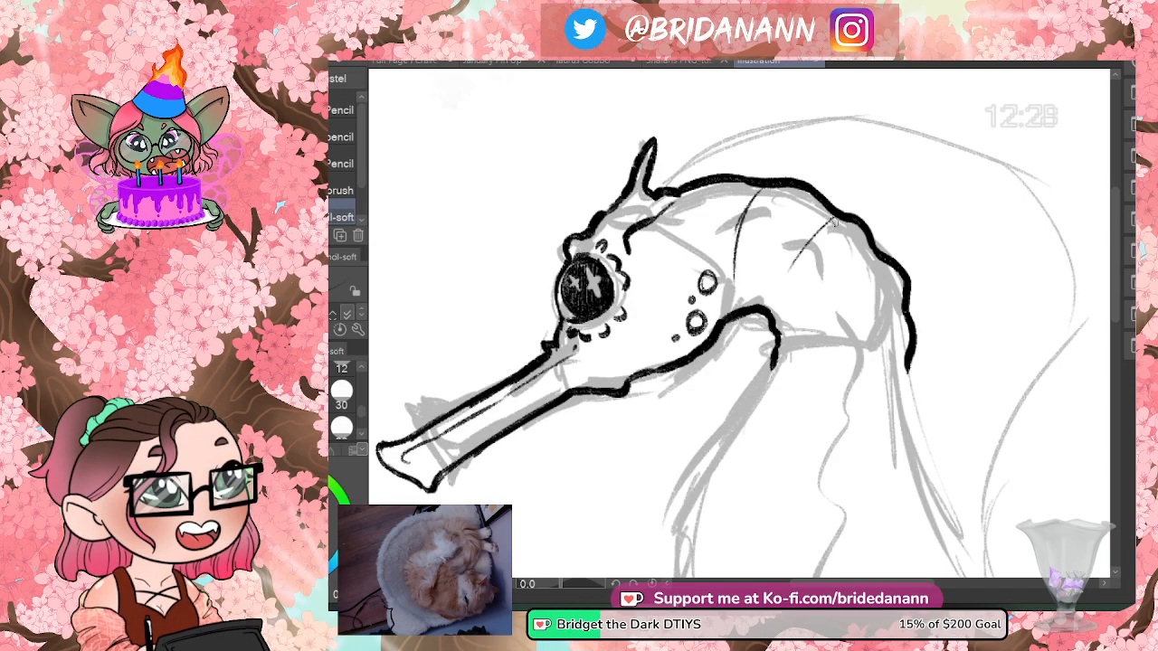
{"action": "left_click_drag", "start_coordinate": [867, 246], "coordinate": [792, 316]}
{"action": "left_click_drag", "start_coordinate": [780, 232], "coordinate": [768, 298]}
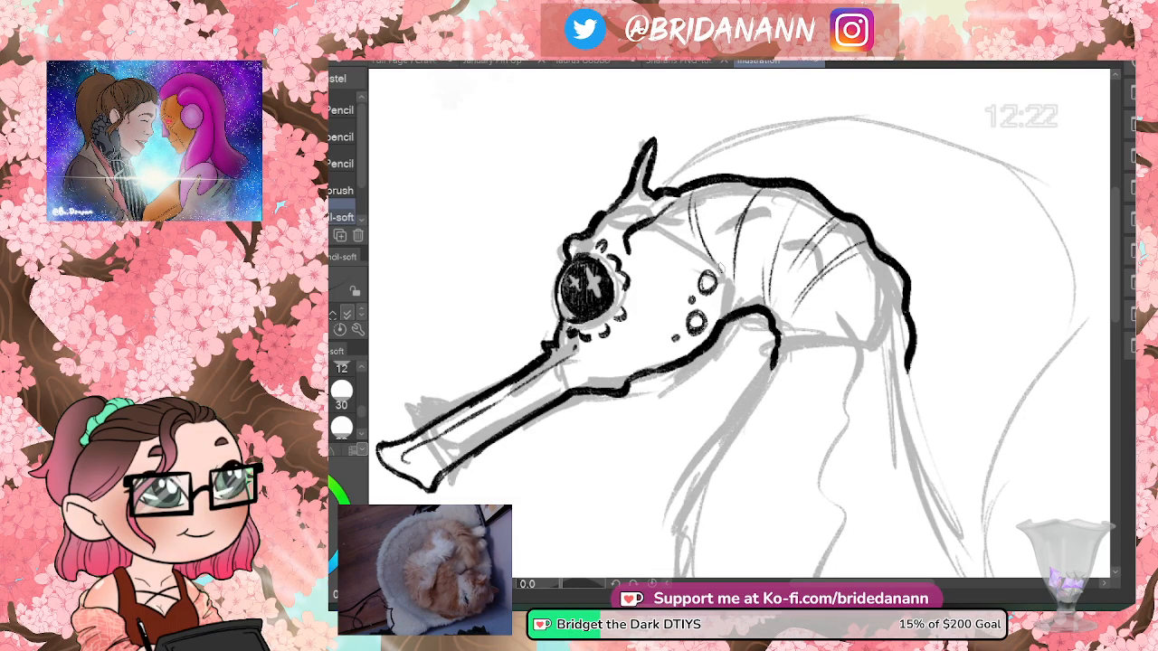
- Ink the front contour from the throat down around the rounded belly to the start of the lower body
{"action": "left_click_drag", "start_coordinate": [1122, 250], "coordinate": [1115, 298]}
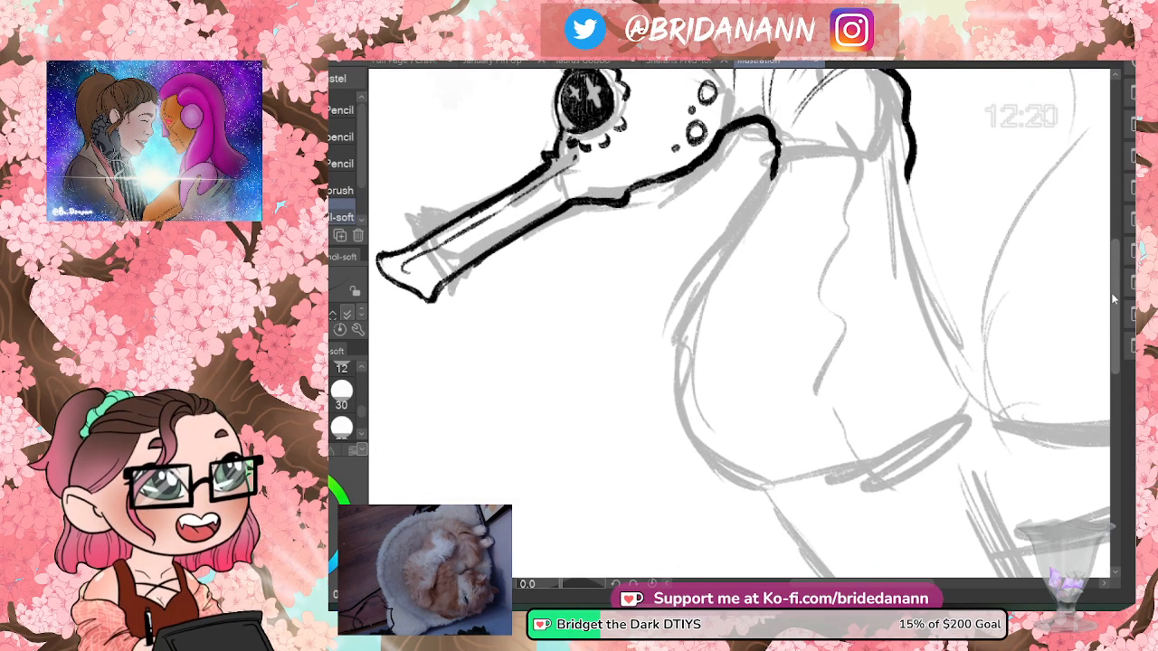
{"action": "mouse_move", "coordinate": [768, 179]}
{"action": "left_mouse_down"}
{"action": "mouse_move", "coordinate": [702, 270]}
{"action": "mouse_move", "coordinate": [669, 403]}
{"action": "left_mouse_up"}
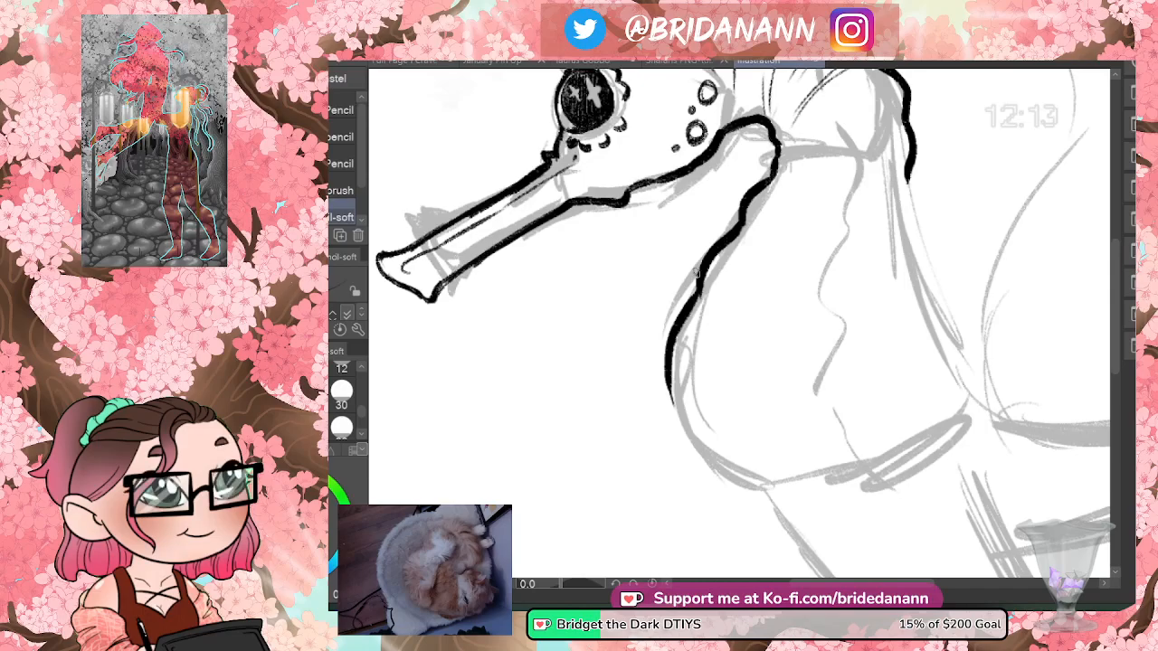
{"action": "mouse_move", "coordinate": [671, 369]}
{"action": "left_mouse_down"}
{"action": "mouse_move", "coordinate": [680, 411]}
{"action": "mouse_move", "coordinate": [735, 469]}
{"action": "left_mouse_up"}
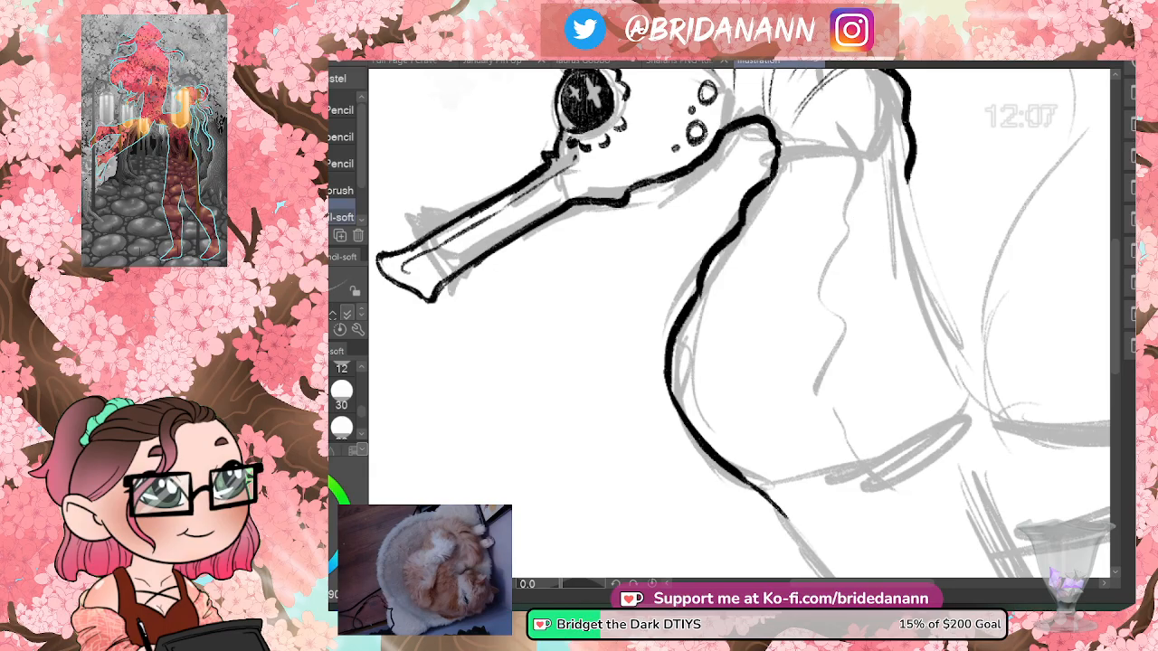
- Continue the back's contour down to the base of the rear shape, adding small spiky bumps along it
{"action": "left_click_drag", "start_coordinate": [906, 173], "coordinate": [922, 187]}
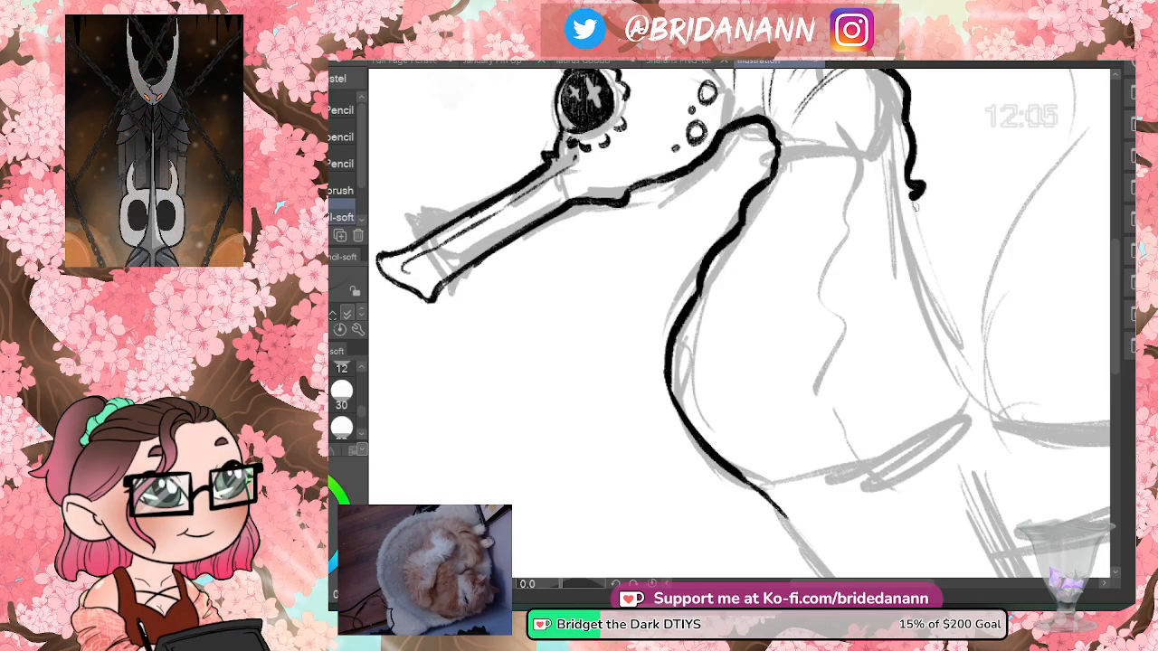
{"action": "left_click_drag", "start_coordinate": [944, 263], "coordinate": [945, 289]}
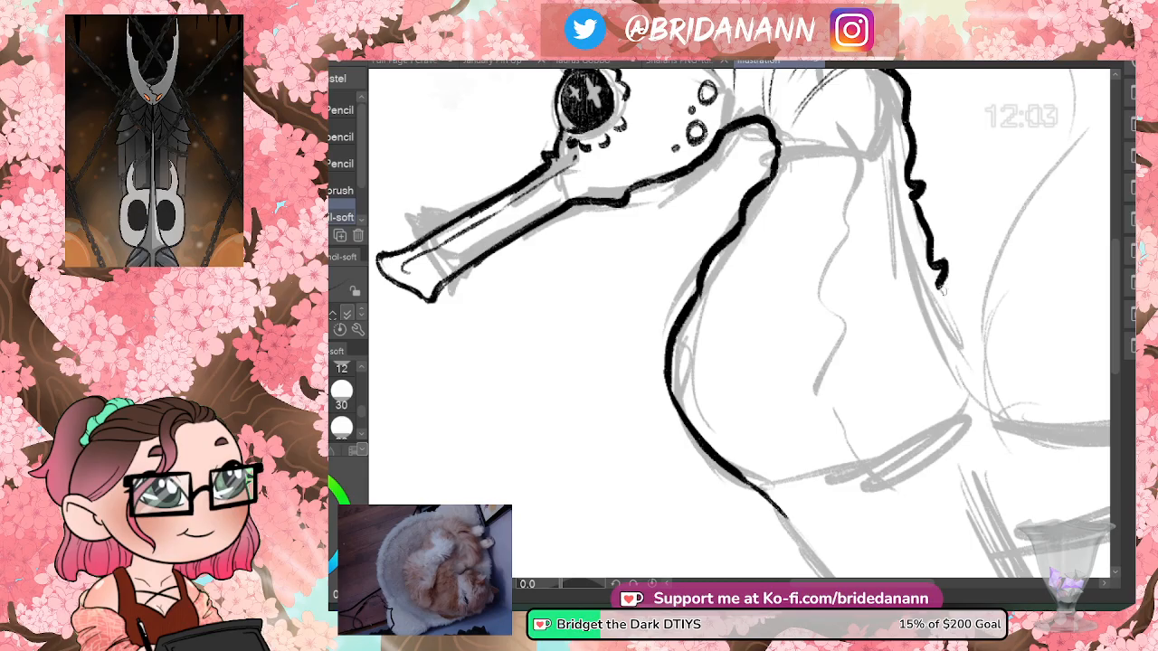
{"action": "mouse_move", "coordinate": [957, 343]}
{"action": "left_mouse_down"}
{"action": "mouse_move", "coordinate": [975, 358]}
{"action": "mouse_move", "coordinate": [981, 395]}
{"action": "mouse_move", "coordinate": [1016, 419]}
{"action": "left_mouse_up"}
- Ink a row of small crescent bumps down the body's side and a shorter row along the chest, with thin lines across the neck's base
{"action": "mouse_move", "coordinate": [1114, 307]}
{"action": "left_mouse_down"}
{"action": "mouse_move", "coordinate": [1115, 271]}
{"action": "mouse_move", "coordinate": [1112, 295]}
{"action": "left_mouse_up"}
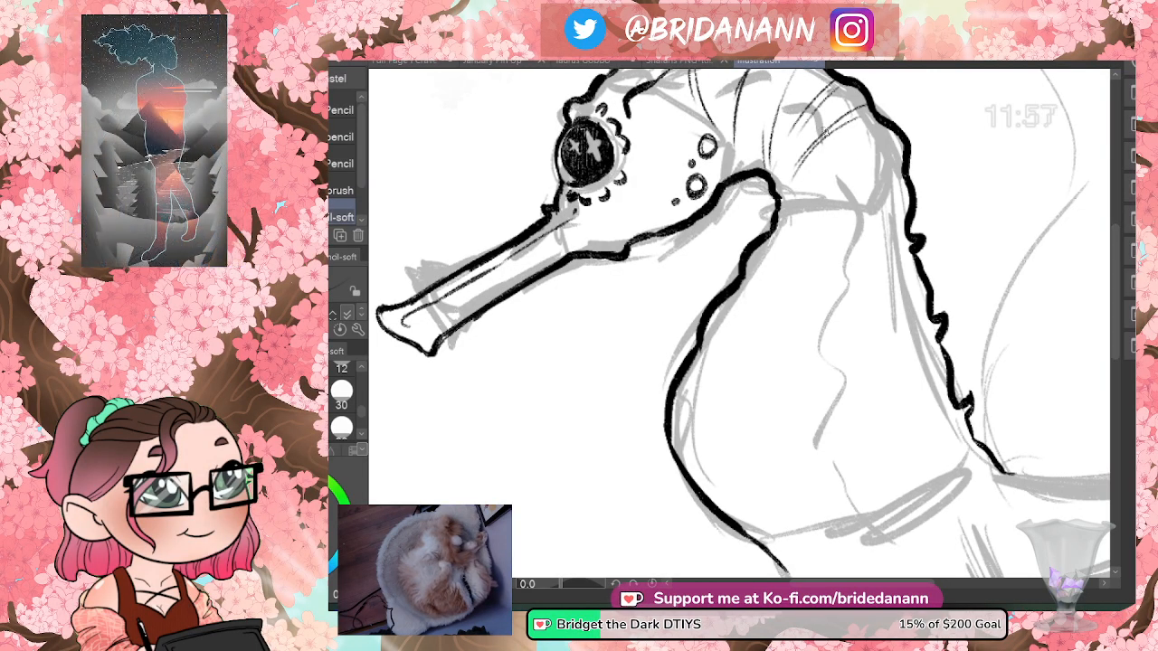
{"action": "mouse_move", "coordinate": [819, 107]}
{"action": "left_mouse_down"}
{"action": "mouse_move", "coordinate": [855, 161]}
{"action": "mouse_move", "coordinate": [864, 224]}
{"action": "mouse_move", "coordinate": [843, 312]}
{"action": "mouse_move", "coordinate": [842, 419]}
{"action": "left_mouse_up"}
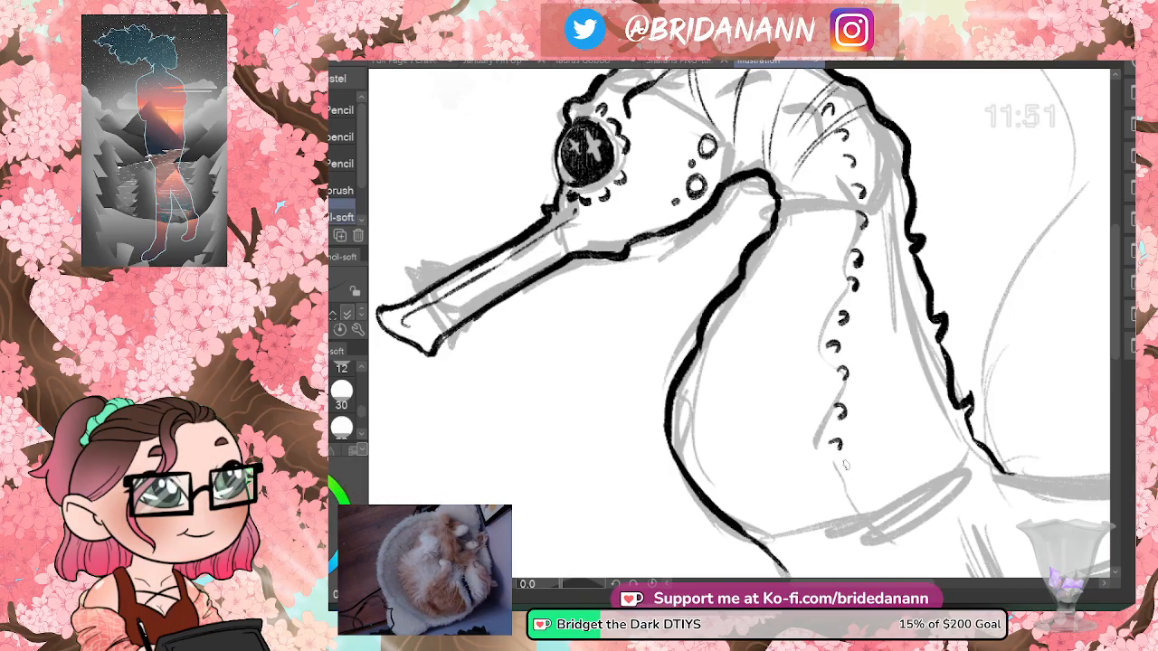
{"action": "scroll", "coordinate": [742, 330], "scroll_direction": "up", "scroll_amount": 3}
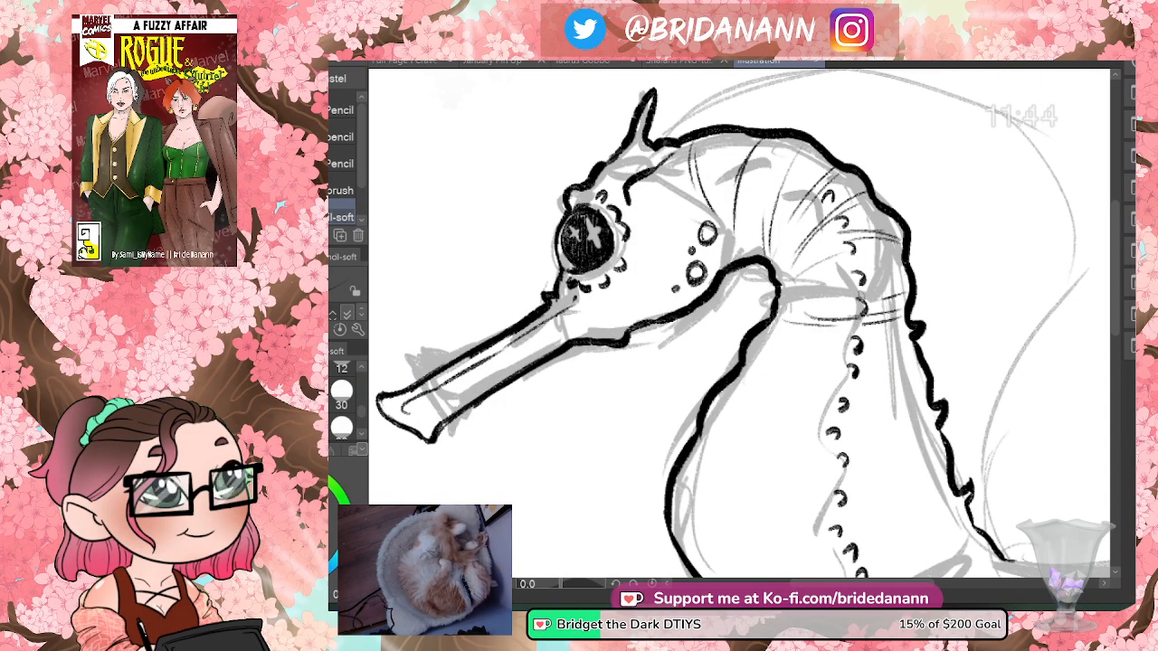
{"action": "scroll", "coordinate": [1128, 263], "scroll_direction": "down", "scroll_amount": 3}
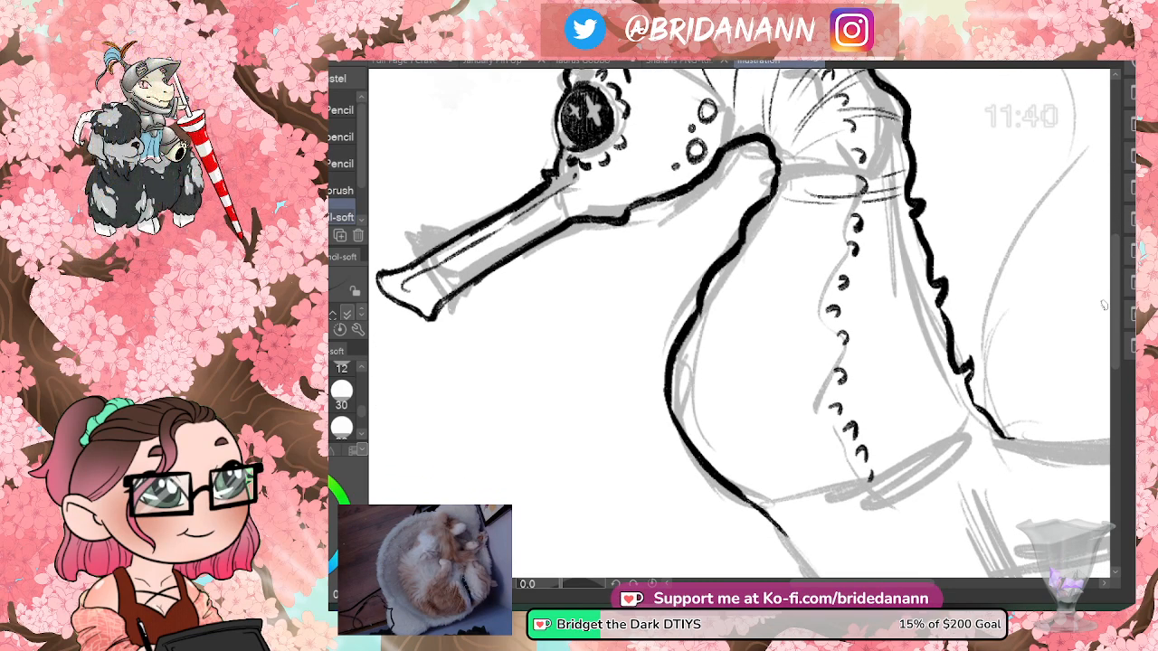
{"action": "left_click_drag", "start_coordinate": [783, 215], "coordinate": [779, 223]}
{"action": "left_click_drag", "start_coordinate": [743, 288], "coordinate": [738, 298]}
{"action": "left_click_drag", "start_coordinate": [736, 310], "coordinate": [732, 319]}
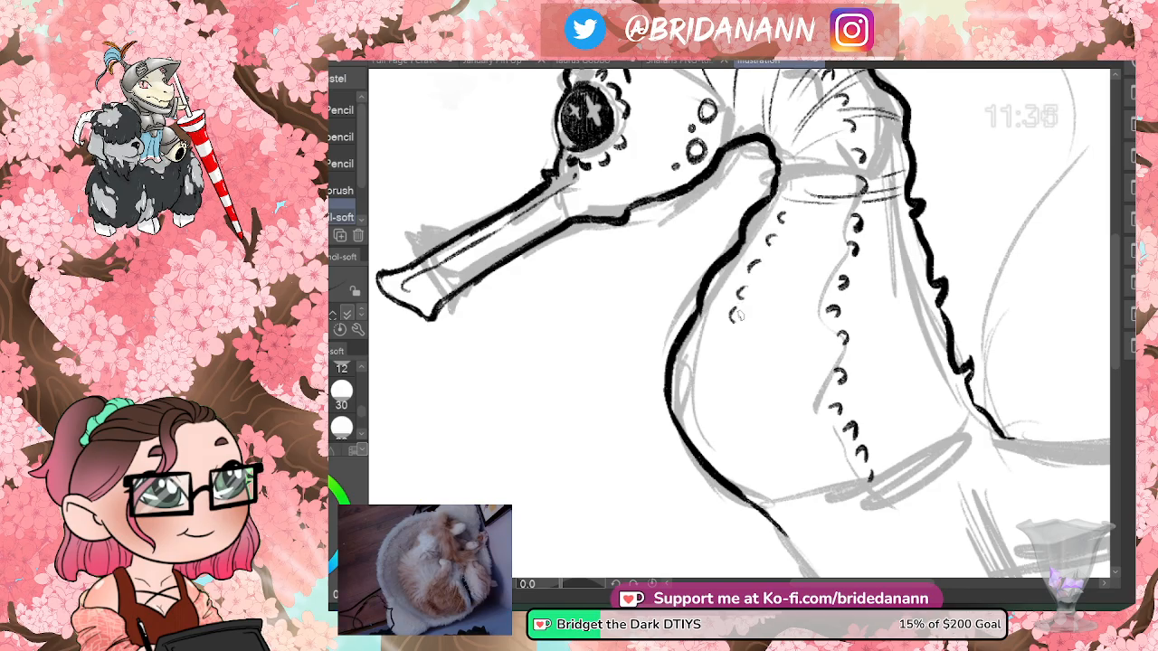
- Ink thin ridge lines across the torso between the crescent rows and out to the spiky back contour
{"action": "mouse_move", "coordinate": [702, 311]}
{"action": "left_mouse_down"}
{"action": "mouse_move", "coordinate": [811, 320]}
{"action": "mouse_move", "coordinate": [846, 297]}
{"action": "left_mouse_up"}
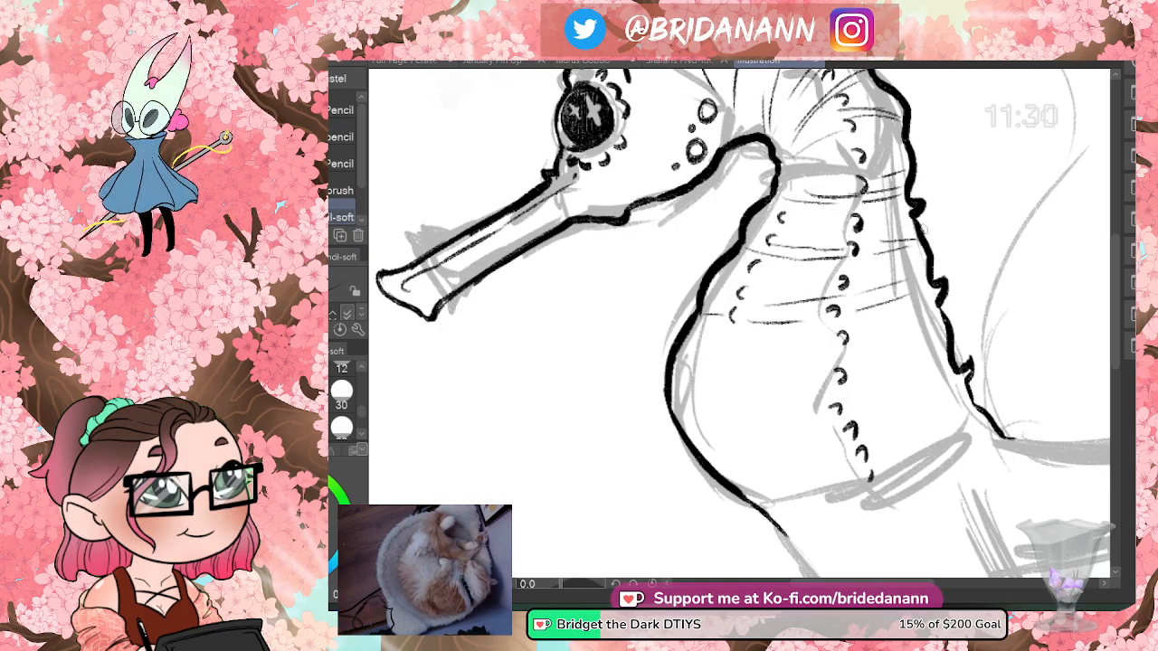
{"action": "scroll", "coordinate": [1072, 268], "scroll_direction": "down", "scroll_amount": 2}
{"action": "scroll", "coordinate": [1072, 268], "scroll_direction": "up", "scroll_amount": 2}
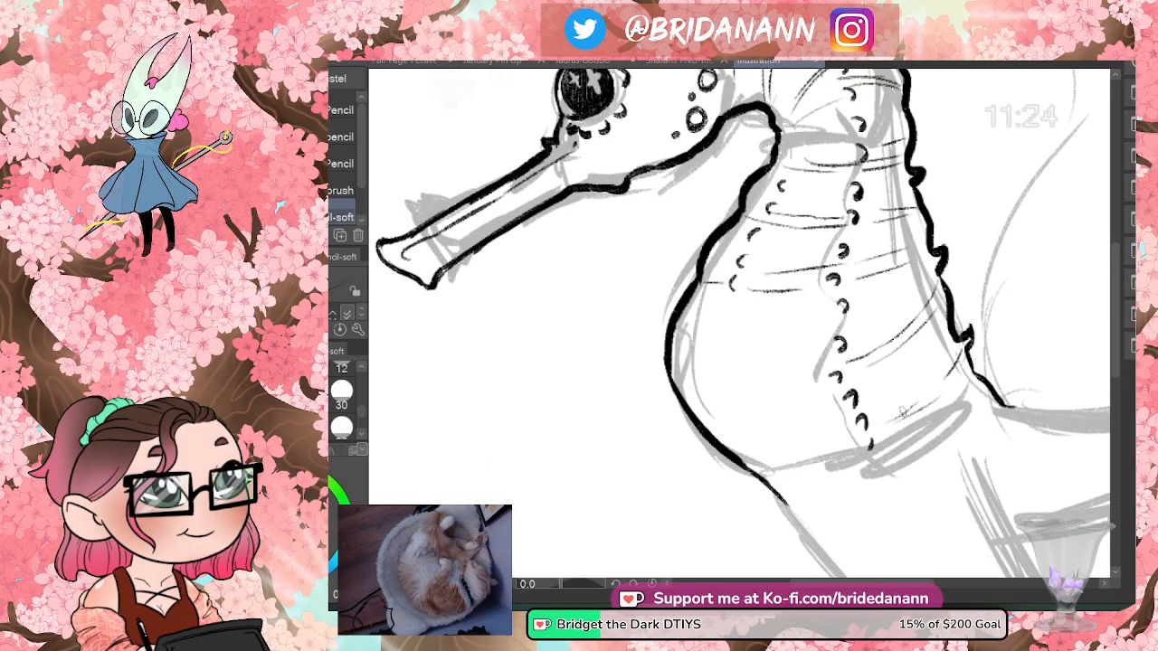
- Ink the raised rear limb's upper edge outward from the back's base and erase the stray overlap at the joint
{"action": "key", "text": "ctrl+space"}
{"action": "left_click_drag", "start_coordinate": [885, 276], "coordinate": [920, 223]}
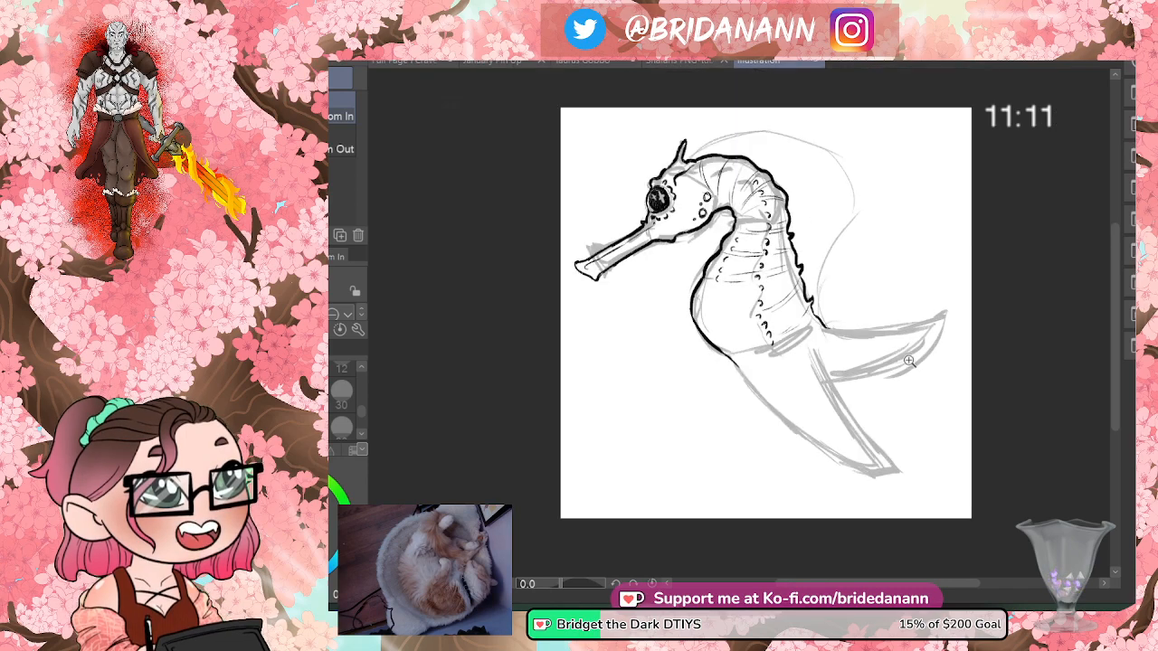
{"action": "left_click", "coordinate": [931, 291]}
{"action": "left_click", "coordinate": [931, 290]}
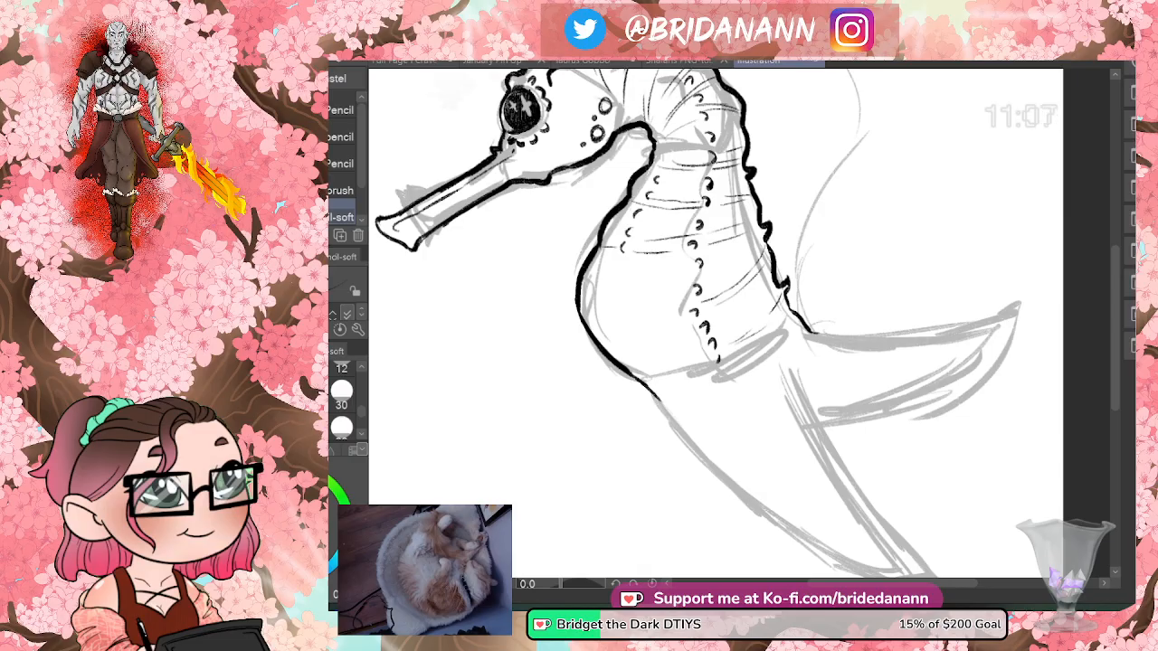
{"action": "scroll", "coordinate": [1121, 261], "scroll_direction": "up", "scroll_amount": 3}
{"action": "left_click_drag", "start_coordinate": [1122, 262], "coordinate": [1118, 327]}
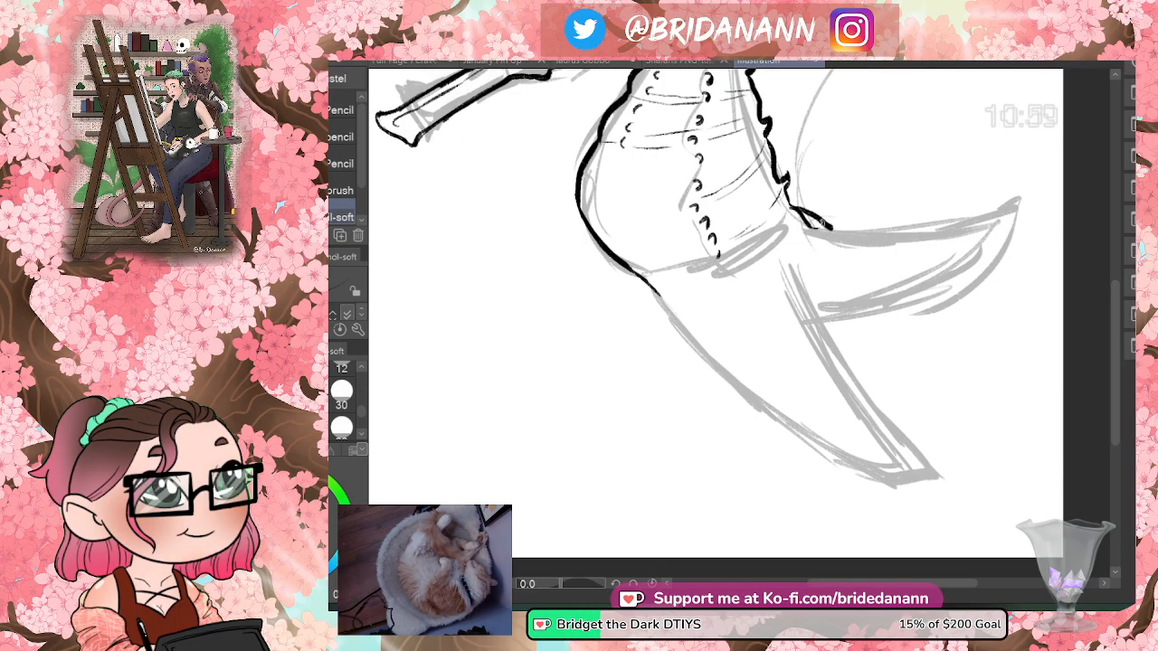
{"action": "left_click_drag", "start_coordinate": [819, 226], "coordinate": [896, 228]}
{"action": "key", "text": "e"}
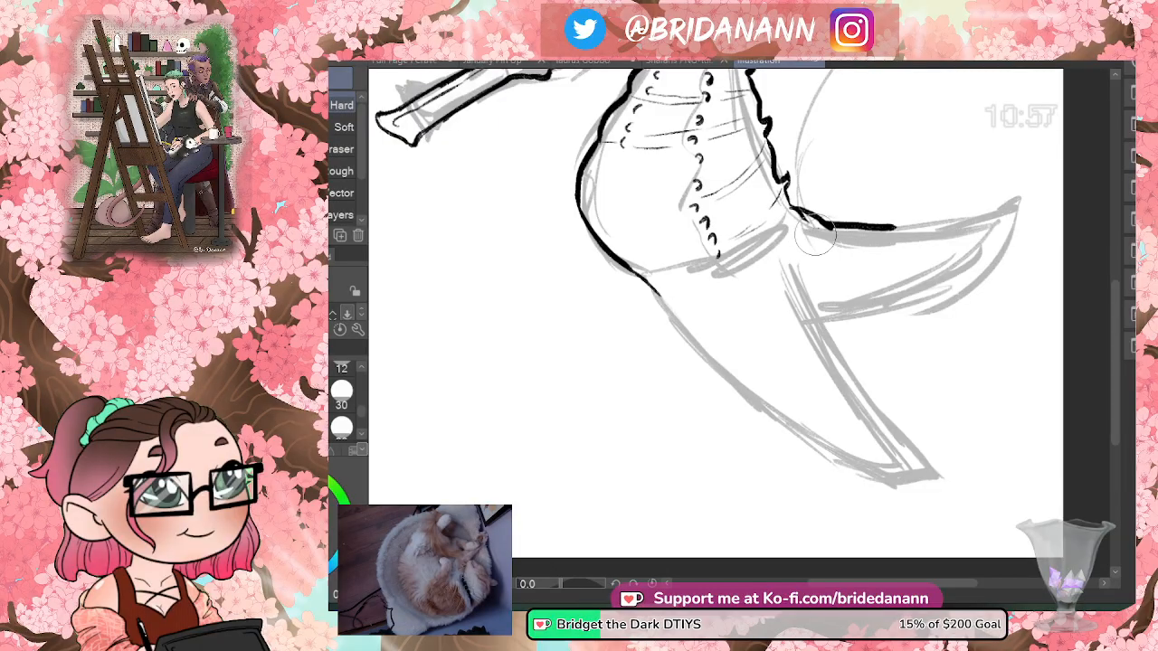
{"action": "left_click_drag", "start_coordinate": [797, 220], "coordinate": [876, 252]}
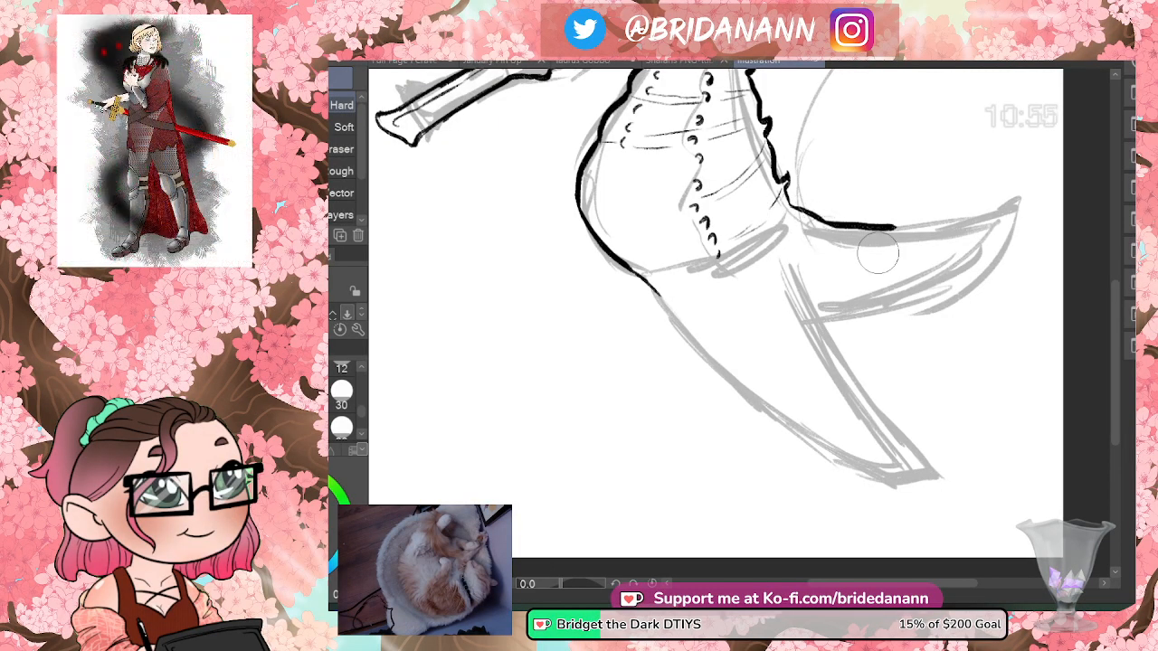
{"action": "key", "text": "p"}
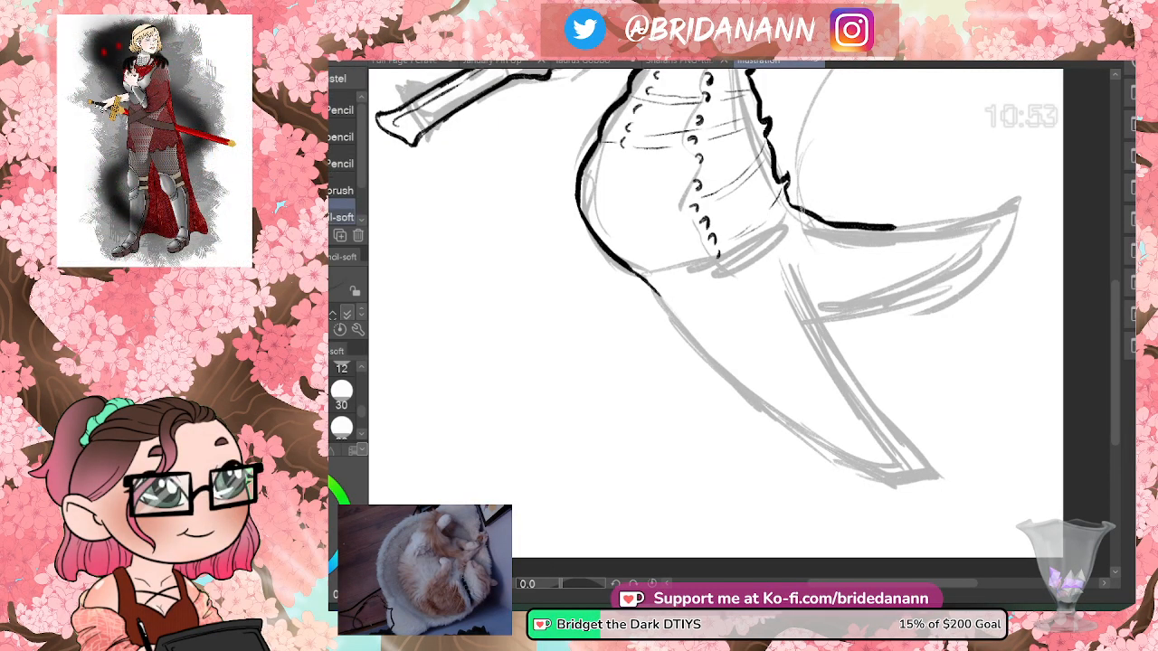
{"action": "left_click_drag", "start_coordinate": [854, 224], "coordinate": [982, 216]}
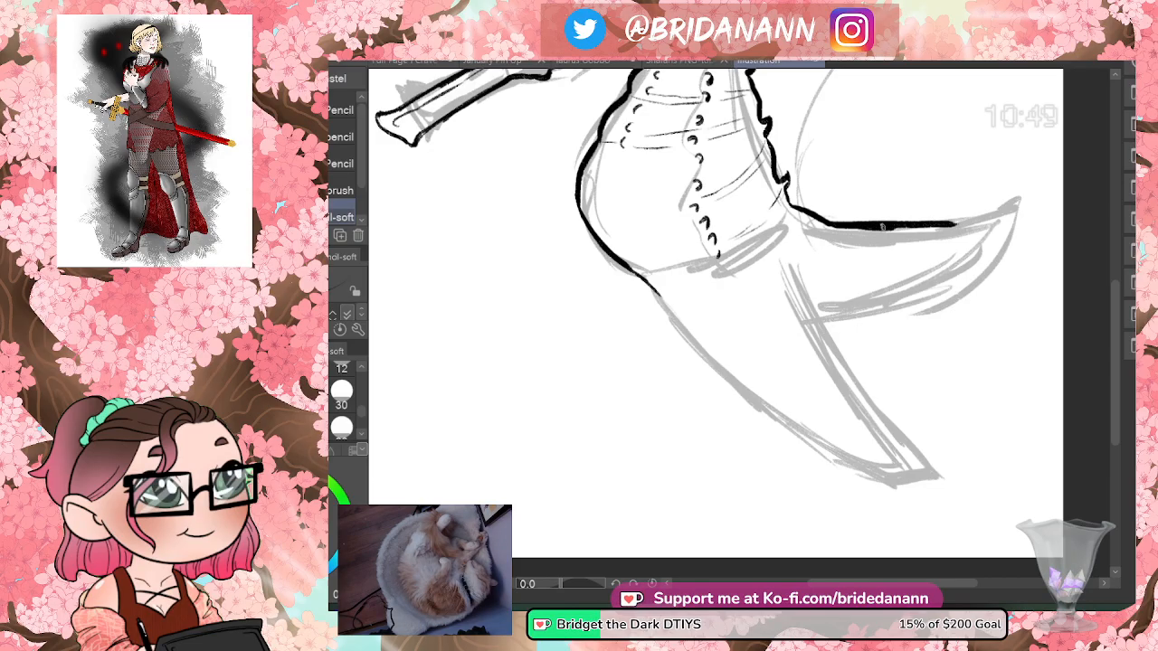
- Ink the raised limb's curved joint and lower edge, and redraw its upturned end section with a blunt tip
{"action": "left_click_drag", "start_coordinate": [907, 228], "coordinate": [843, 314]}
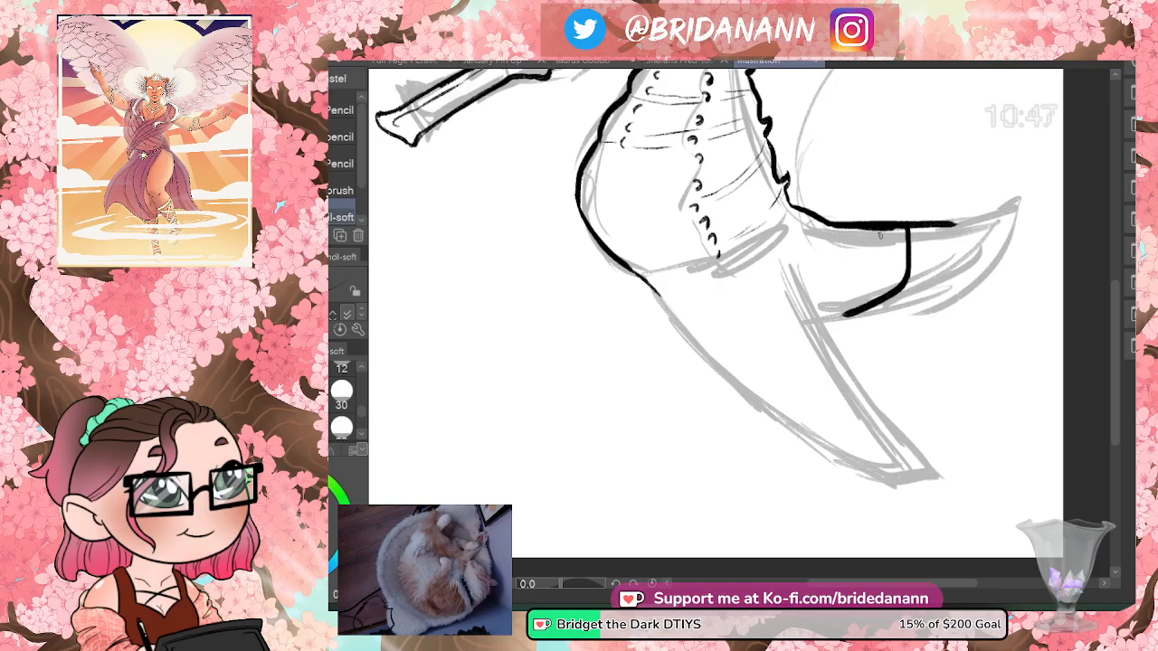
{"action": "key", "text": "ctrl+z"}
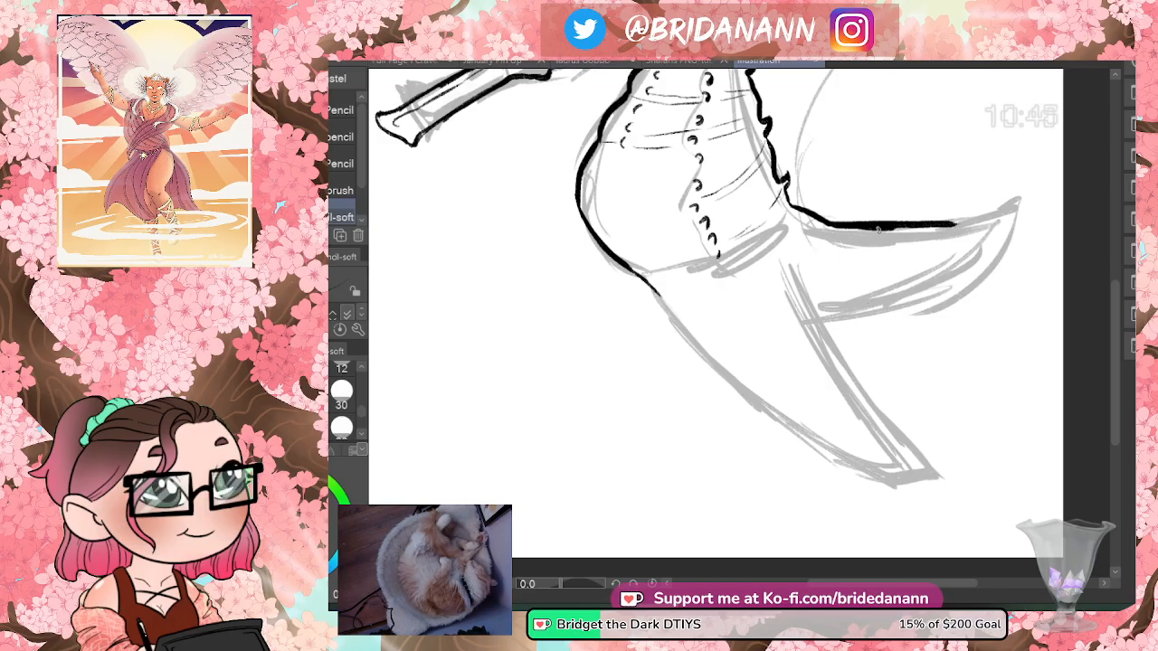
{"action": "left_click_drag", "start_coordinate": [891, 305], "coordinate": [816, 314]}
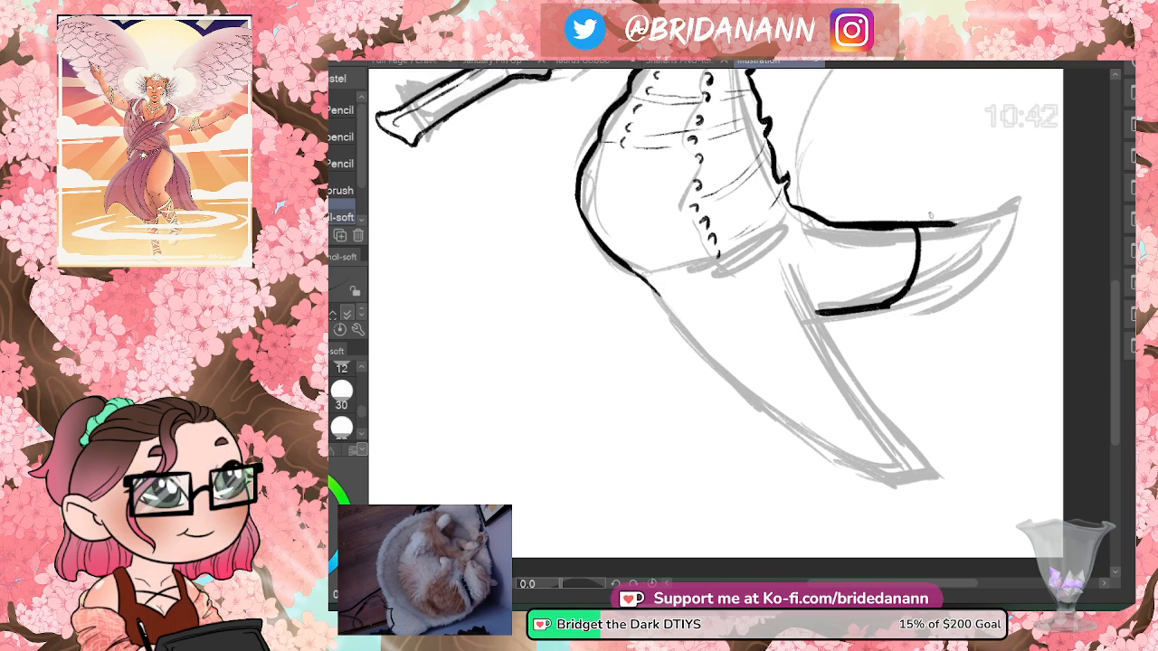
{"action": "mouse_move", "coordinate": [940, 197]}
{"action": "left_mouse_down"}
{"action": "mouse_move", "coordinate": [947, 257]}
{"action": "mouse_move", "coordinate": [905, 305]}
{"action": "left_mouse_up"}
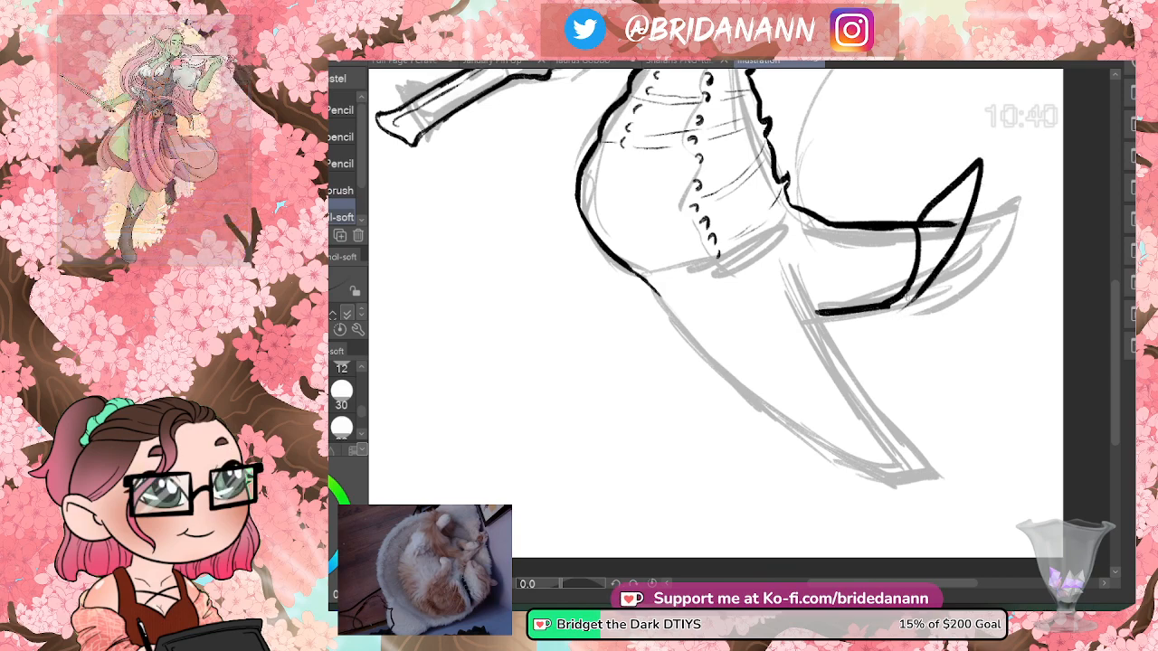
{"action": "key", "text": "ctrl+z"}
{"action": "mouse_move", "coordinate": [915, 226]}
{"action": "left_mouse_down"}
{"action": "mouse_move", "coordinate": [997, 163]}
{"action": "mouse_move", "coordinate": [968, 233]}
{"action": "left_mouse_up"}
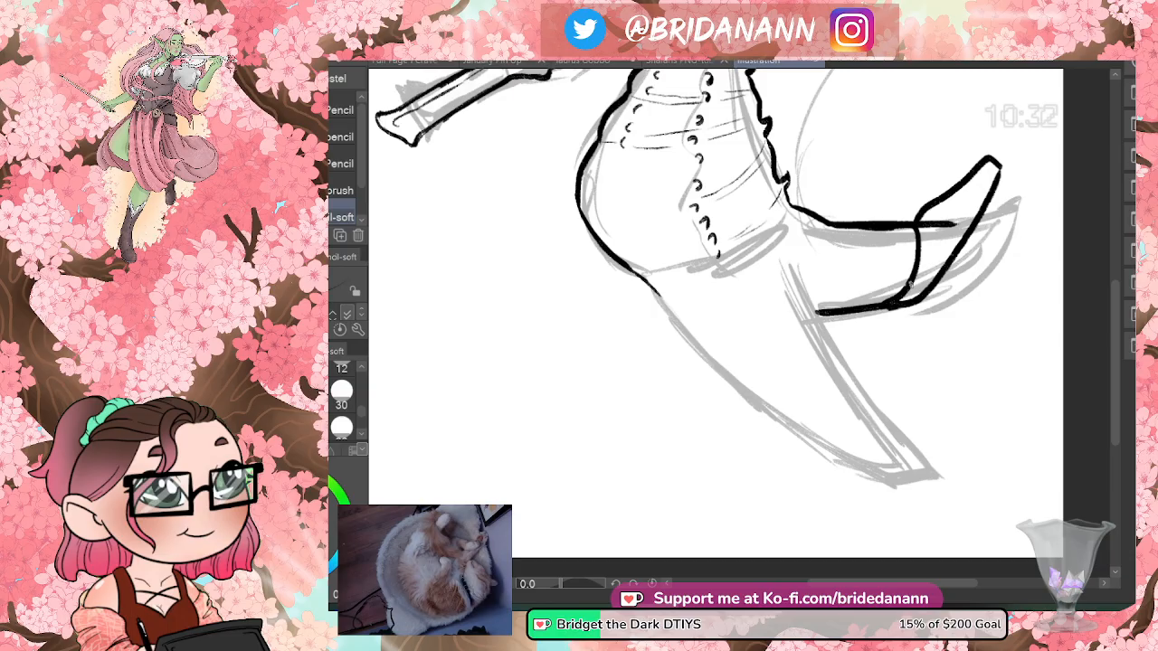
- Erase the overlapping joint lines inside the raised limb to leave one continuous outline
{"action": "key", "text": "e"}
{"action": "mouse_move", "coordinate": [932, 217]}
{"action": "left_mouse_down"}
{"action": "mouse_move", "coordinate": [924, 228]}
{"action": "mouse_move", "coordinate": [945, 231]}
{"action": "mouse_move", "coordinate": [915, 237]}
{"action": "left_mouse_up"}
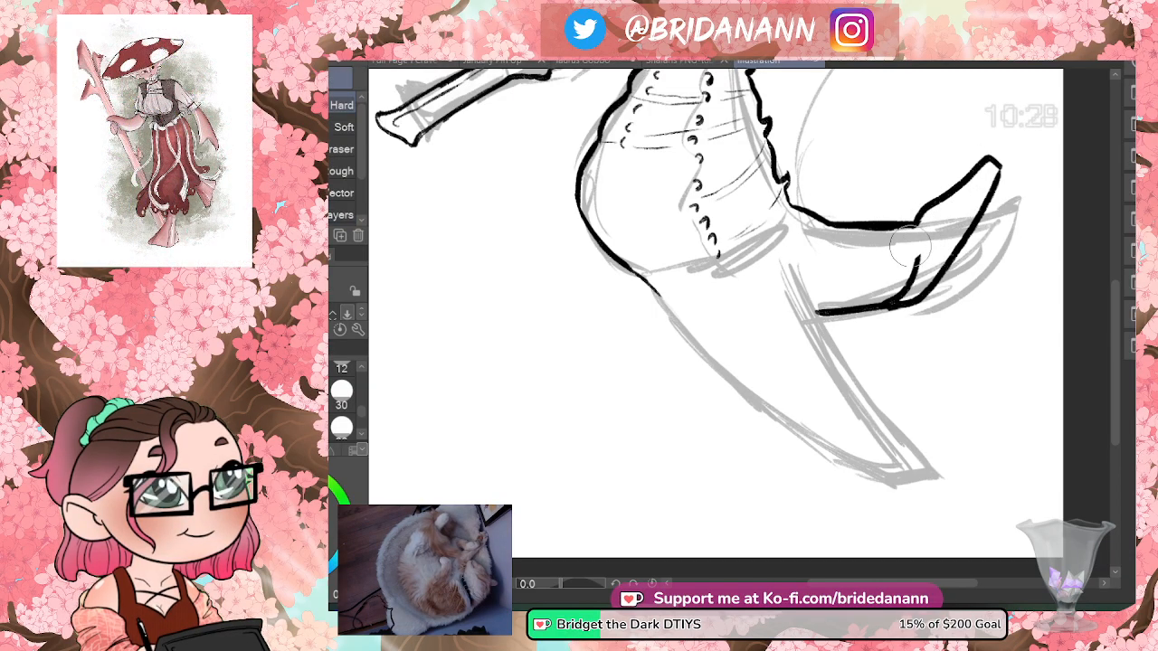
{"action": "mouse_move", "coordinate": [881, 290]}
{"action": "left_mouse_down"}
{"action": "mouse_move", "coordinate": [895, 292]}
{"action": "mouse_move", "coordinate": [837, 291]}
{"action": "left_mouse_up"}
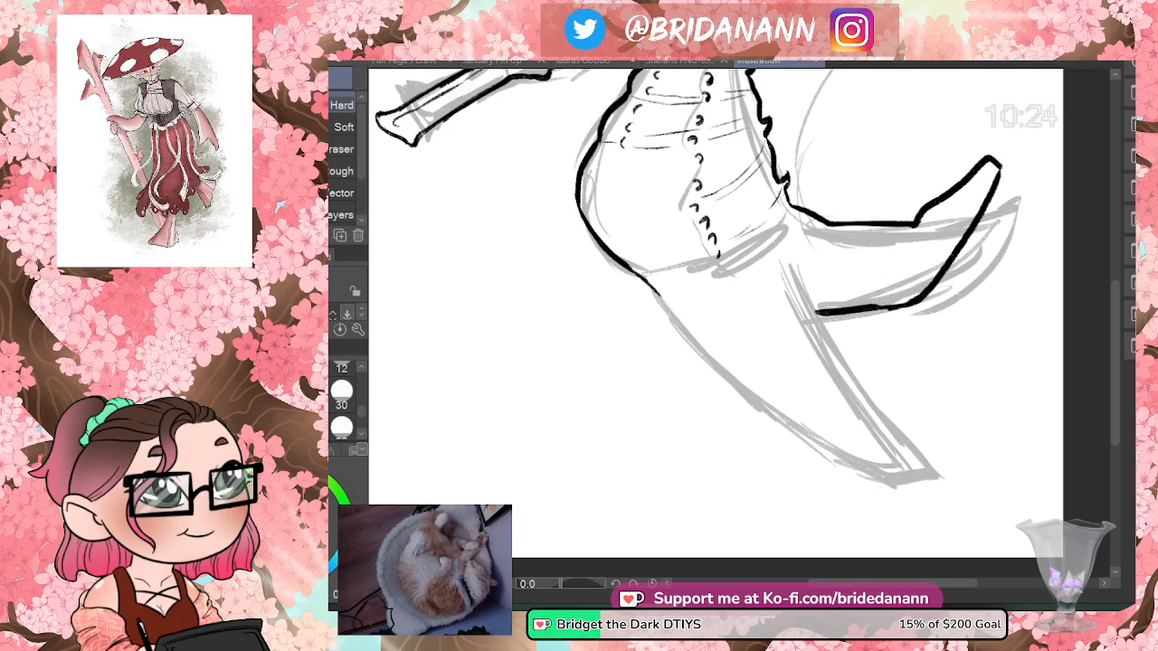
- Lasso the raised limb's upturned end section, move it slightly inward toward the body, and deselect
{"action": "key", "text": "m"}
{"action": "mouse_move", "coordinate": [909, 181]}
{"action": "left_mouse_down"}
{"action": "mouse_move", "coordinate": [863, 321]}
{"action": "mouse_move", "coordinate": [1030, 188]}
{"action": "left_mouse_up"}
{"action": "key", "text": "ctrl+t"}
{"action": "left_click_drag", "start_coordinate": [977, 228], "coordinate": [959, 226]}
{"action": "left_click", "coordinate": [869, 383]}
{"action": "left_click", "coordinate": [782, 373]}
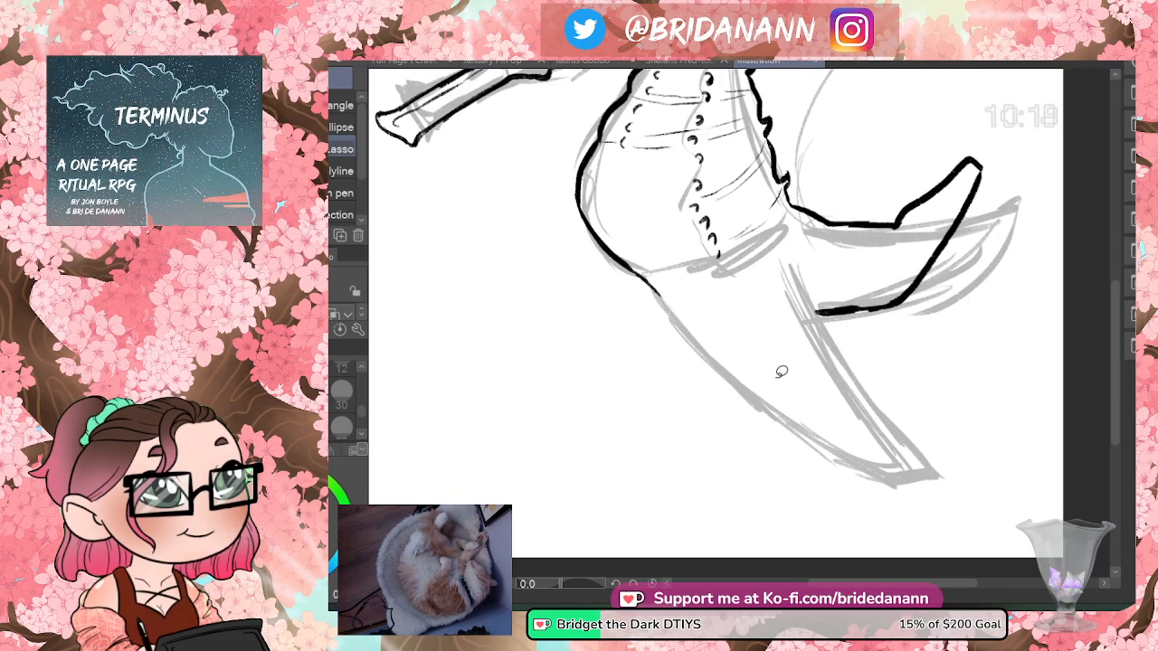
- Ink a tapered foot extending from the raised limb's tip and erase the lines crossing the ankle
{"action": "key", "text": "p"}
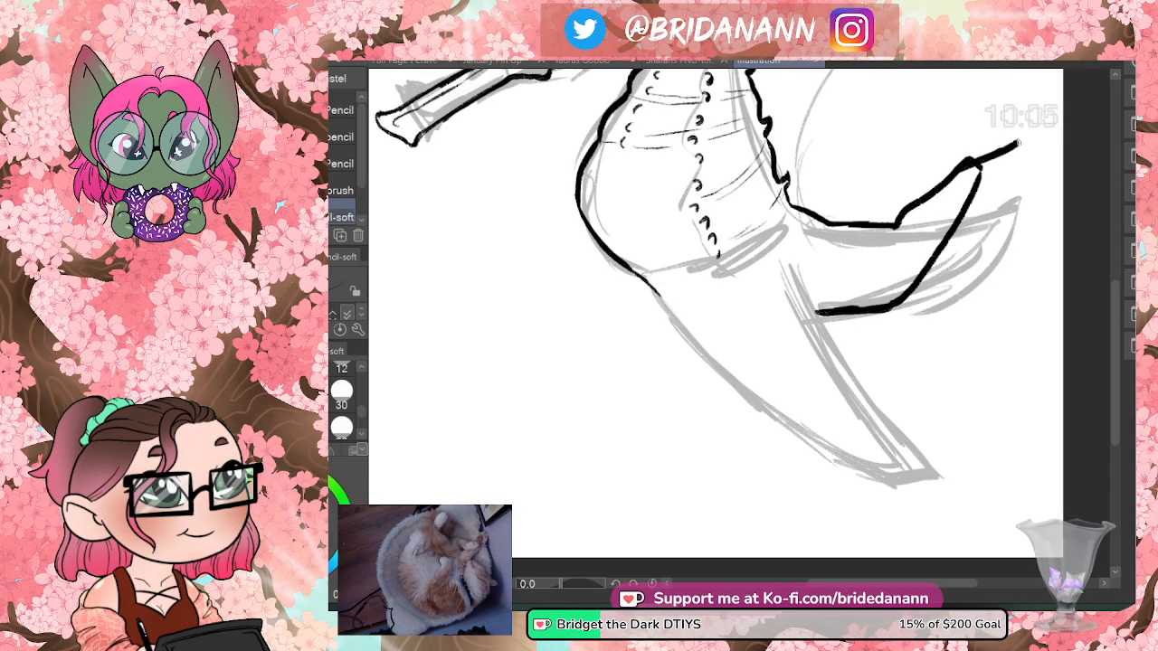
{"action": "left_click_drag", "start_coordinate": [1015, 142], "coordinate": [1023, 169]}
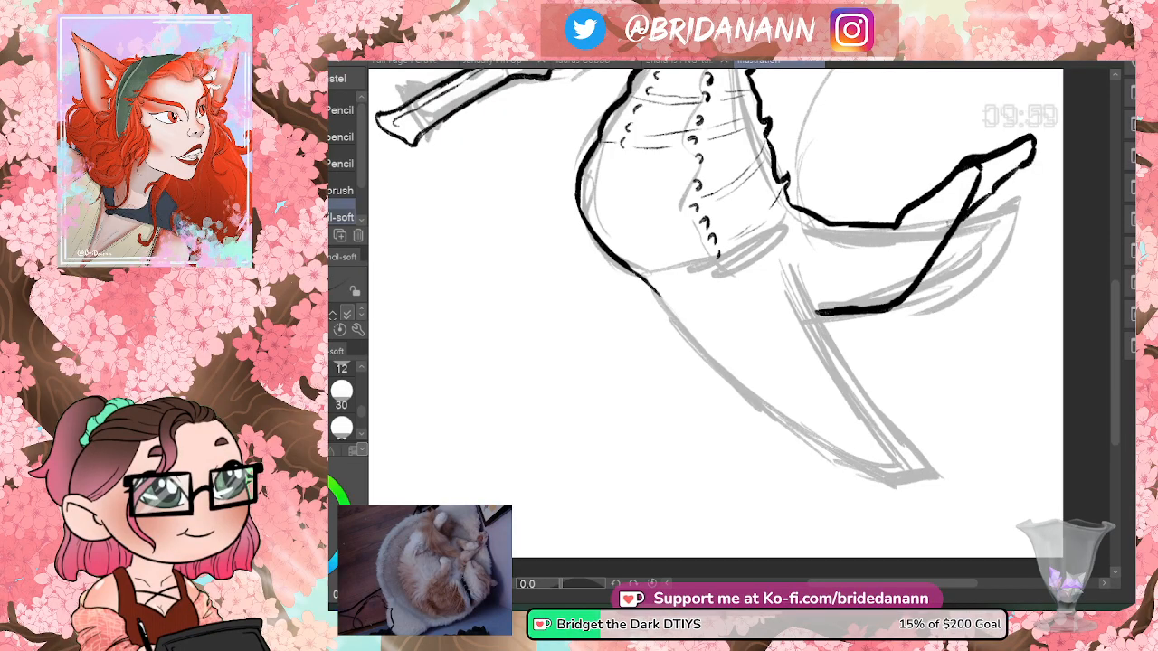
{"action": "key", "text": "e"}
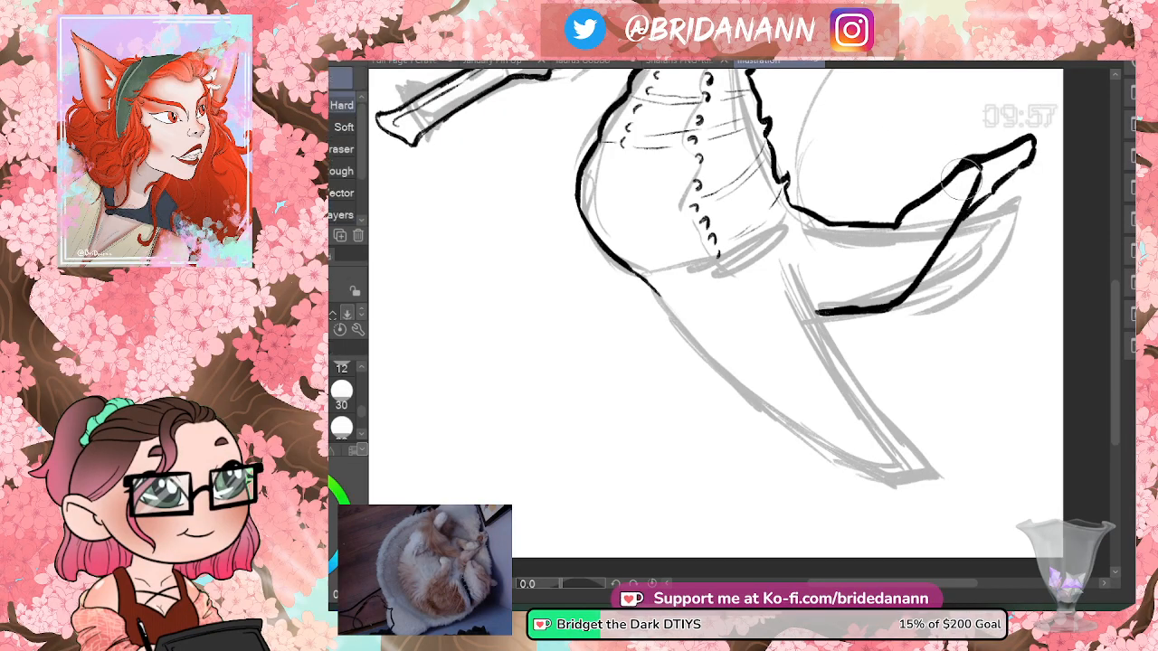
{"action": "mouse_move", "coordinate": [990, 161]}
{"action": "left_mouse_down"}
{"action": "mouse_move", "coordinate": [966, 181]}
{"action": "mouse_move", "coordinate": [986, 172]}
{"action": "left_mouse_up"}
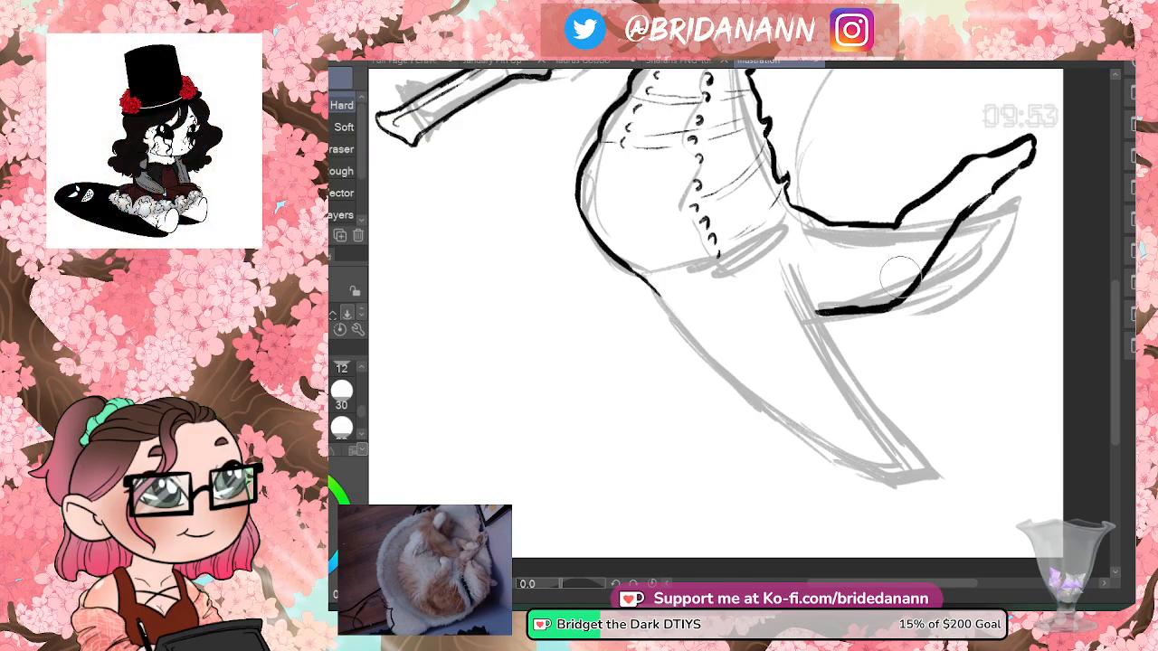
- Ink both long edges of the lower limb, tapering from the hip and belly down toward the ankle
{"action": "key", "text": "p"}
{"action": "left_click_drag", "start_coordinate": [788, 250], "coordinate": [834, 355]}
{"action": "key", "text": "ctrl+z"}
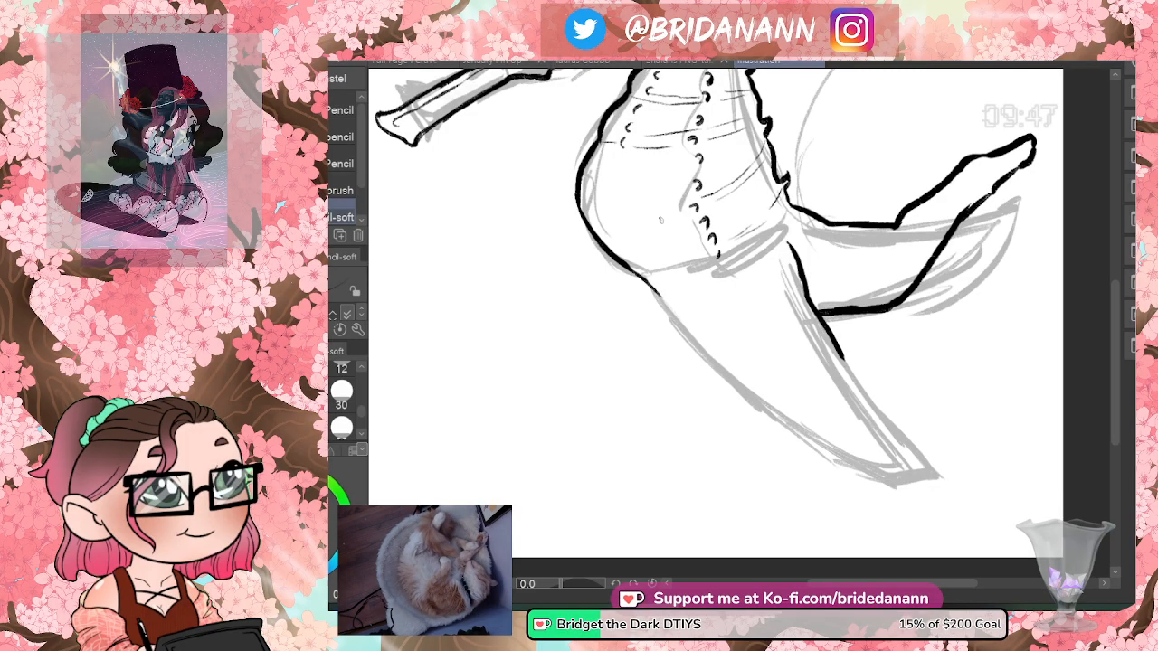
{"action": "left_click_drag", "start_coordinate": [639, 271], "coordinate": [737, 366]}
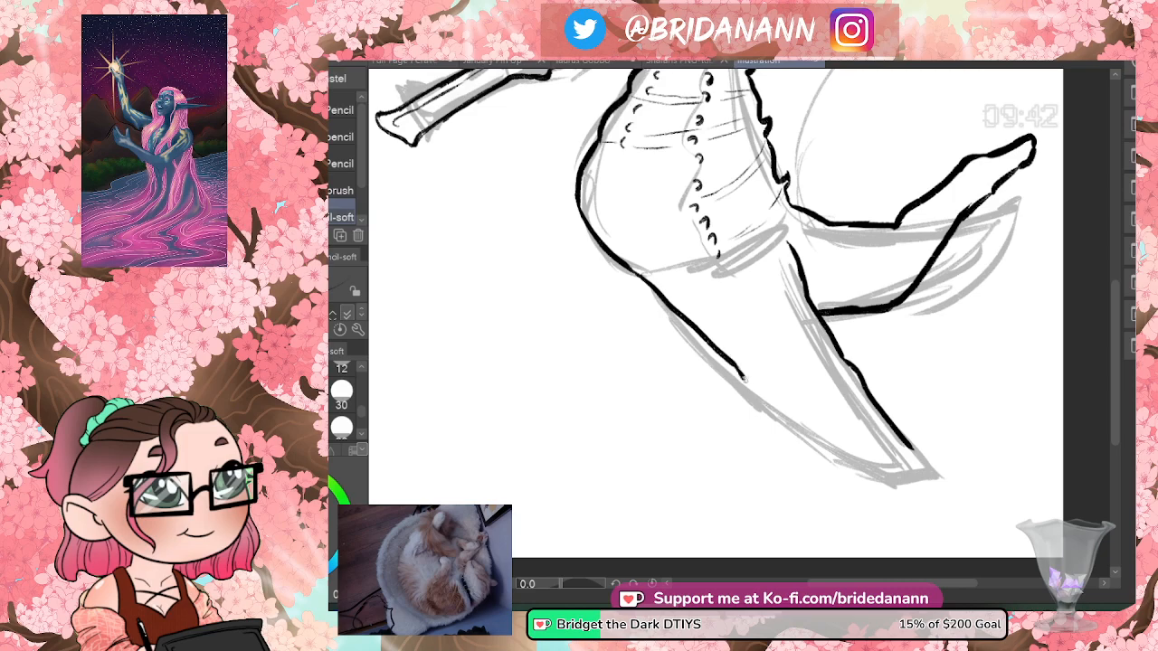
{"action": "left_click_drag", "start_coordinate": [741, 374], "coordinate": [824, 442]}
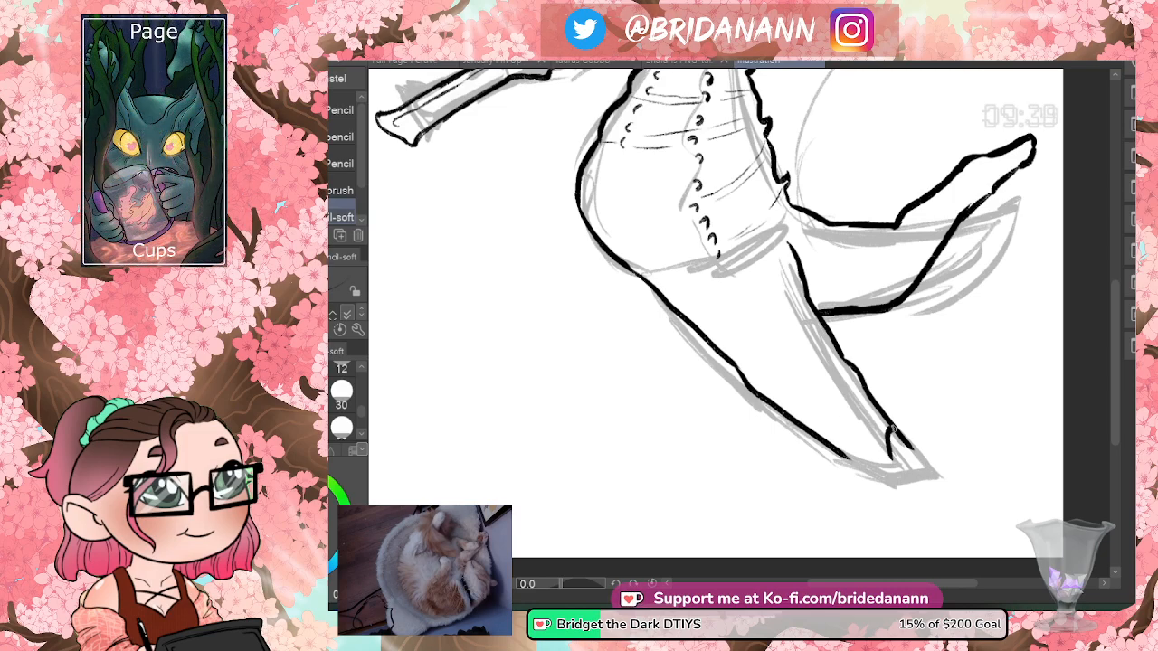
{"action": "left_click_drag", "start_coordinate": [838, 452], "coordinate": [921, 503]}
{"action": "left_click_drag", "start_coordinate": [914, 454], "coordinate": [941, 508]}
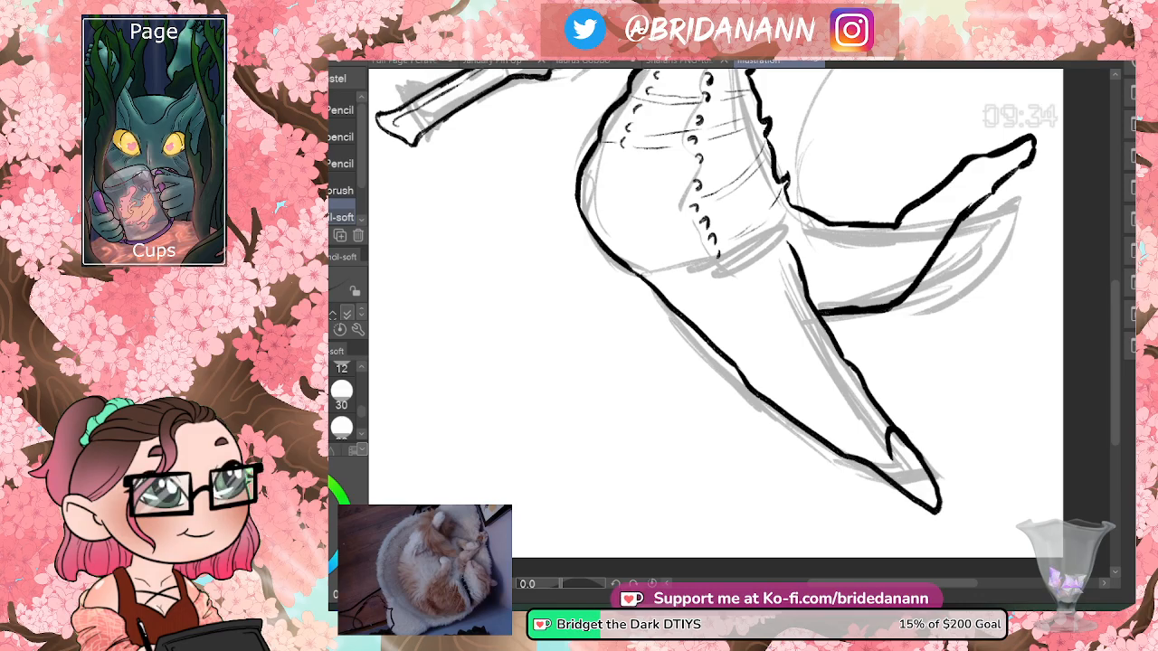
{"action": "key", "text": "ctrl+z"}
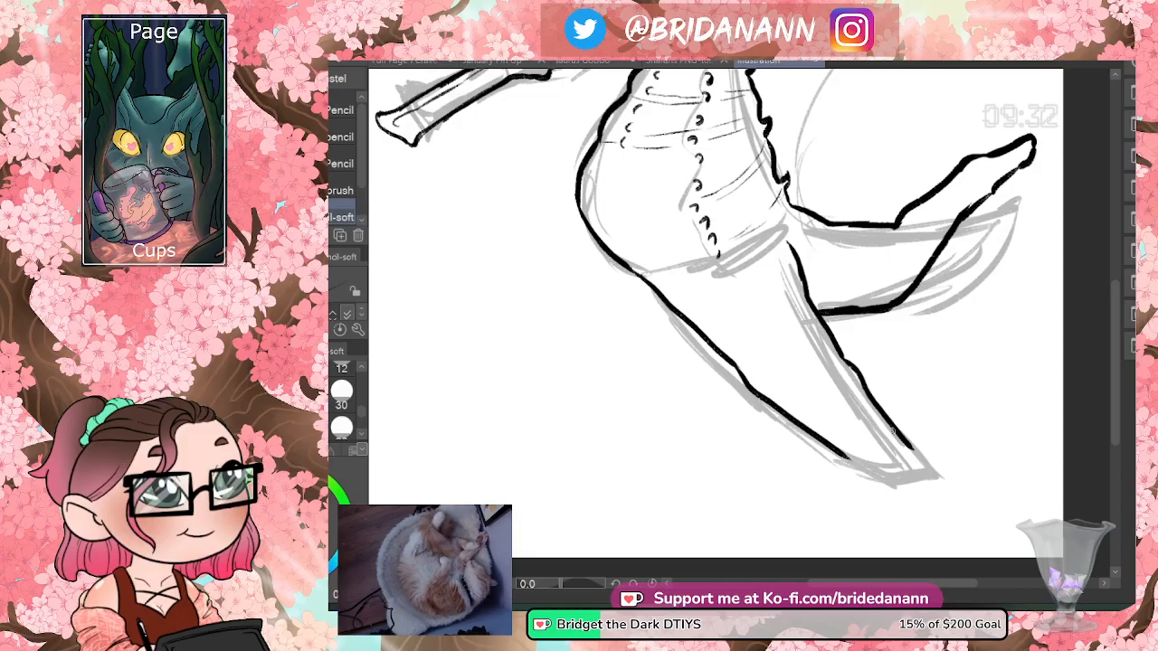
- Ink a small blunt foot with a rounded ankle bump at the lower limb's end, and erase the overlapping line inside the ankle
{"action": "left_click_drag", "start_coordinate": [845, 456], "coordinate": [907, 498]}
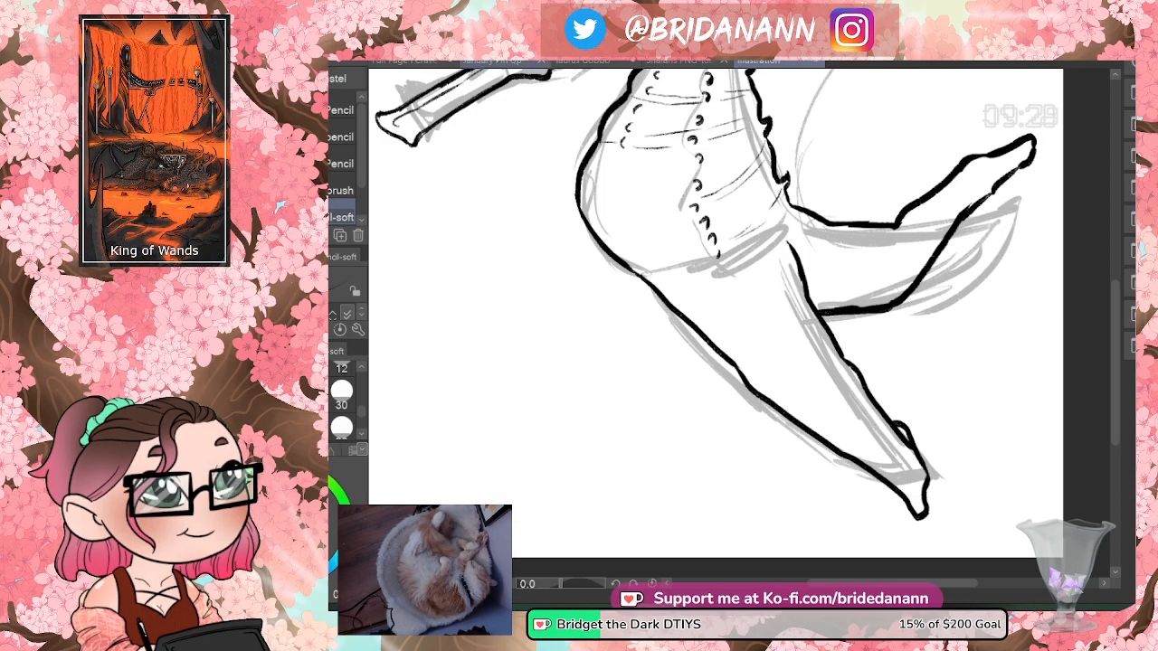
{"action": "key", "text": "ctrl+z"}
{"action": "left_click_drag", "start_coordinate": [911, 450], "coordinate": [937, 498]}
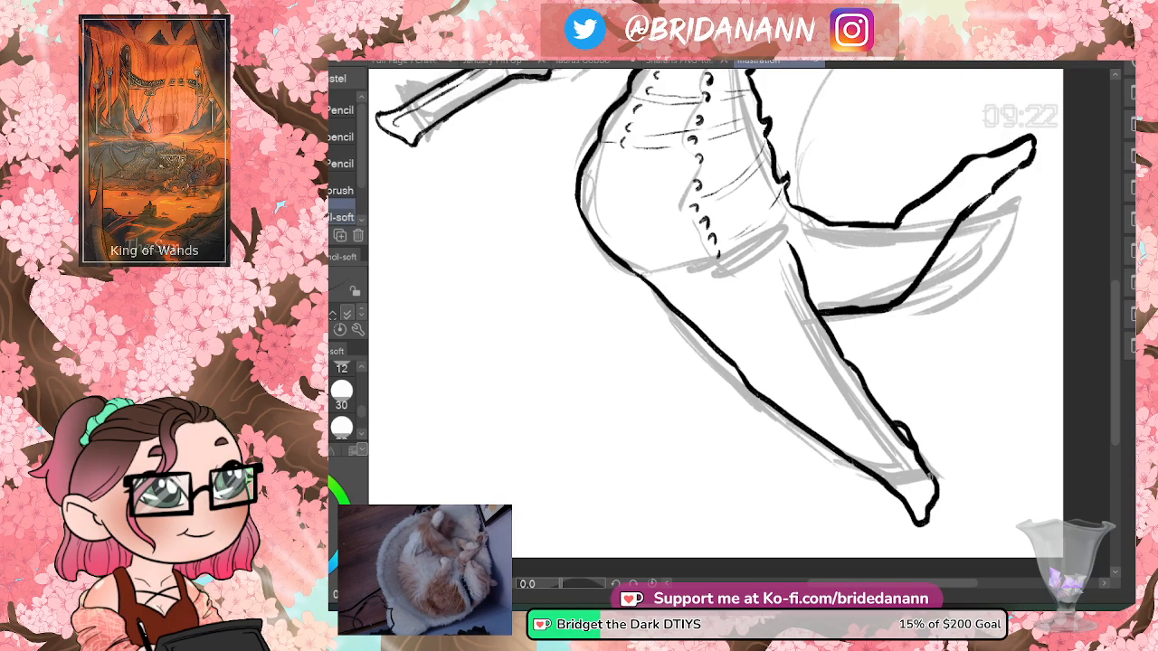
{"action": "key", "text": "e"}
{"action": "left_click_drag", "start_coordinate": [900, 437], "coordinate": [918, 475]}
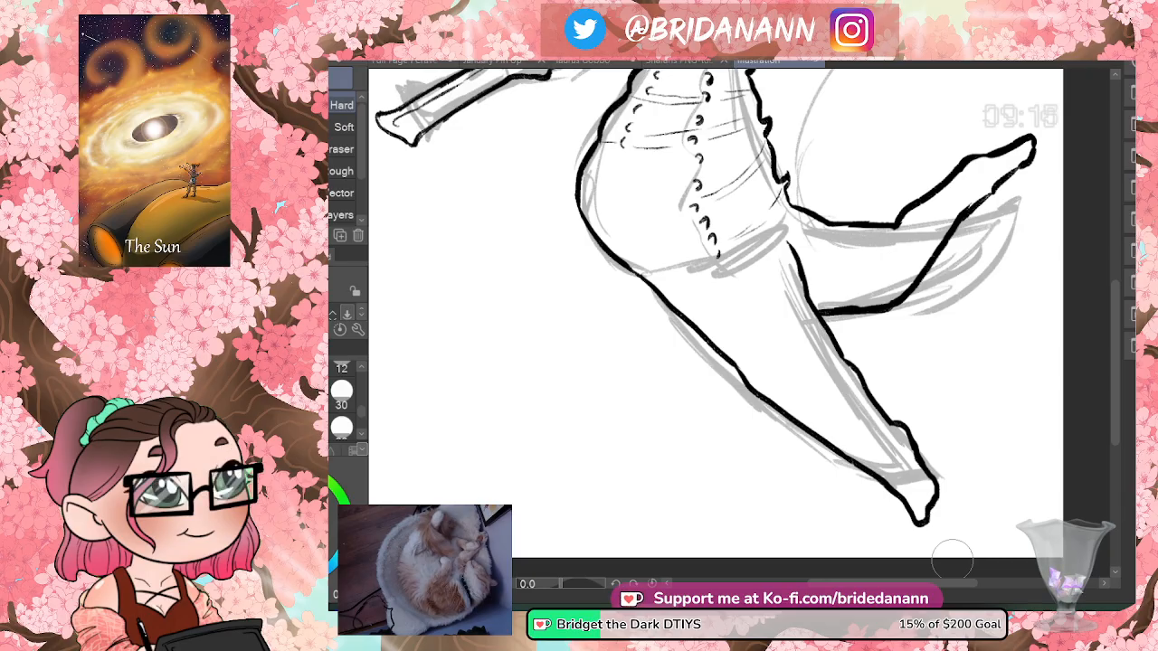
- Continue the torso's row of small curved ridge marks down the middle of the lower limb to the ankle
{"action": "key", "text": "p"}
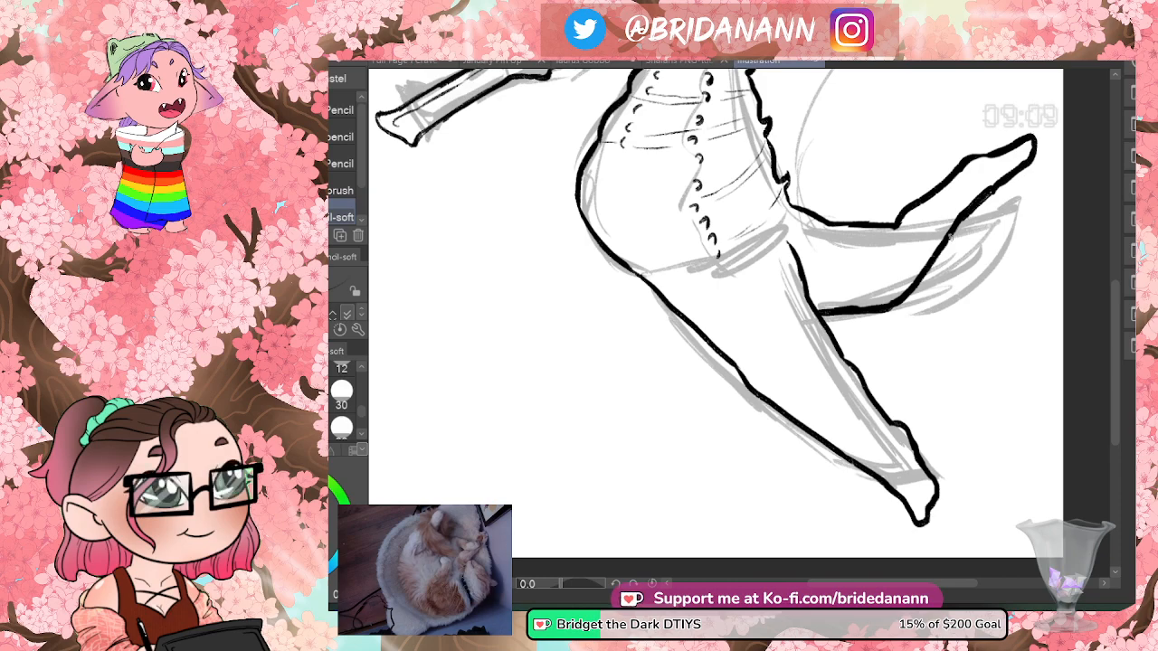
{"action": "scroll", "coordinate": [1109, 324], "scroll_direction": "up", "scroll_amount": 5}
{"action": "scroll", "coordinate": [1099, 278], "scroll_direction": "up", "scroll_amount": 2}
{"action": "scroll", "coordinate": [1108, 282], "scroll_direction": "down", "scroll_amount": 5}
{"action": "scroll", "coordinate": [1117, 289], "scroll_direction": "up", "scroll_amount": 5}
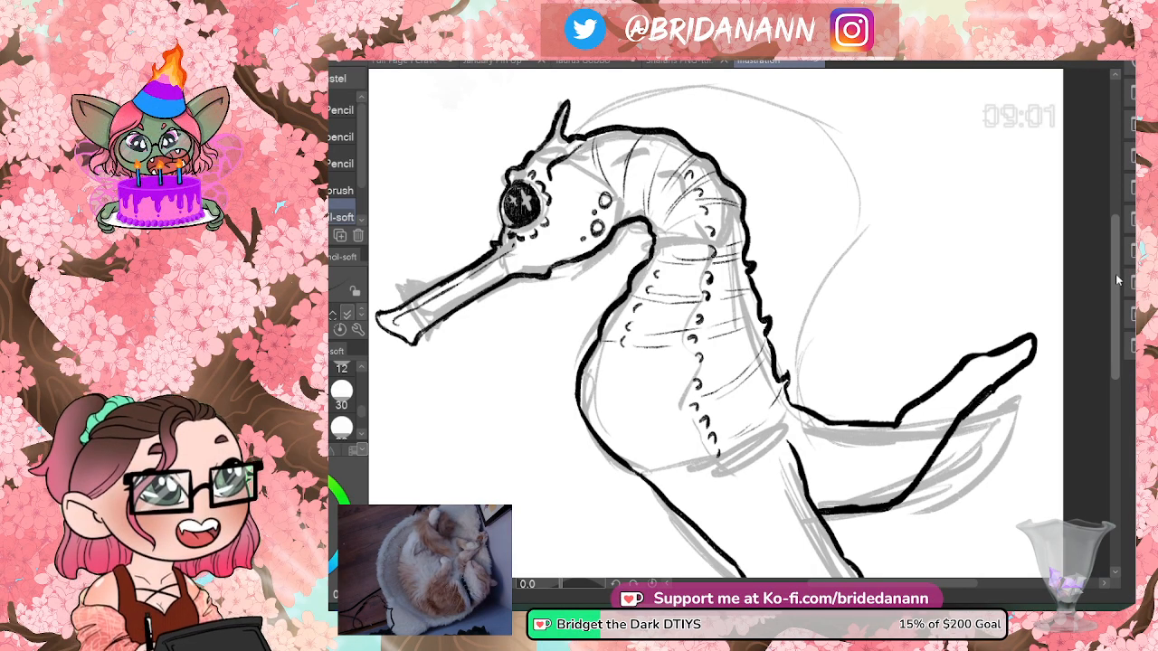
{"action": "scroll", "coordinate": [1118, 280], "scroll_direction": "down", "scroll_amount": 5}
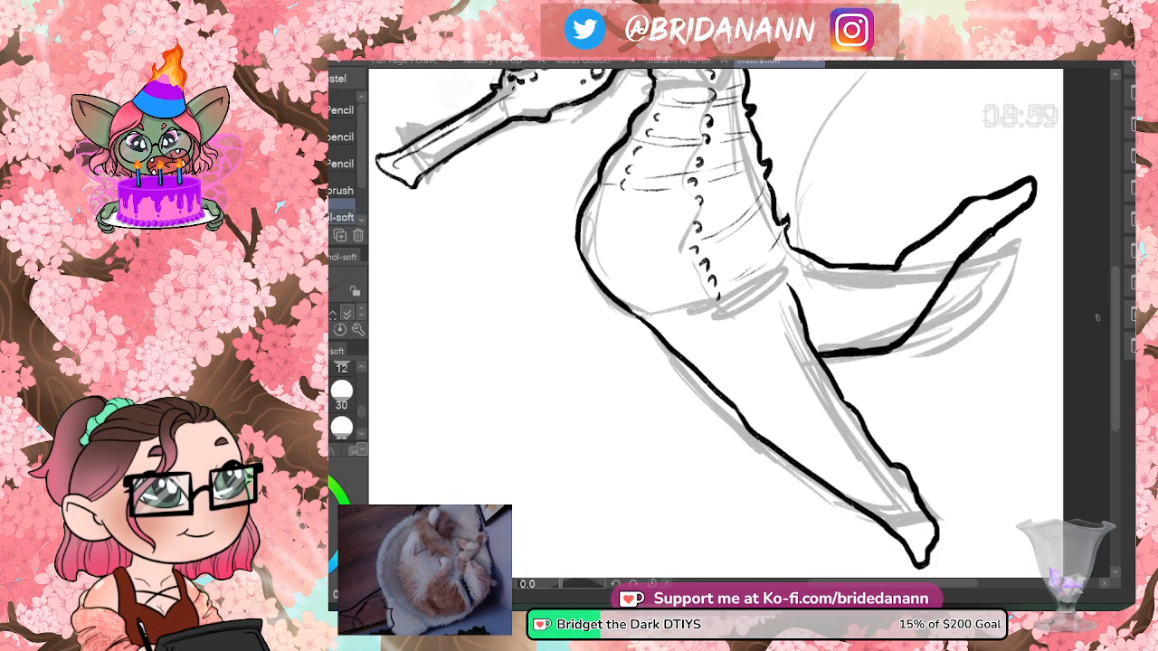
{"action": "left_click_drag", "start_coordinate": [746, 347], "coordinate": [752, 357]}
{"action": "left_click_drag", "start_coordinate": [761, 366], "coordinate": [768, 377]}
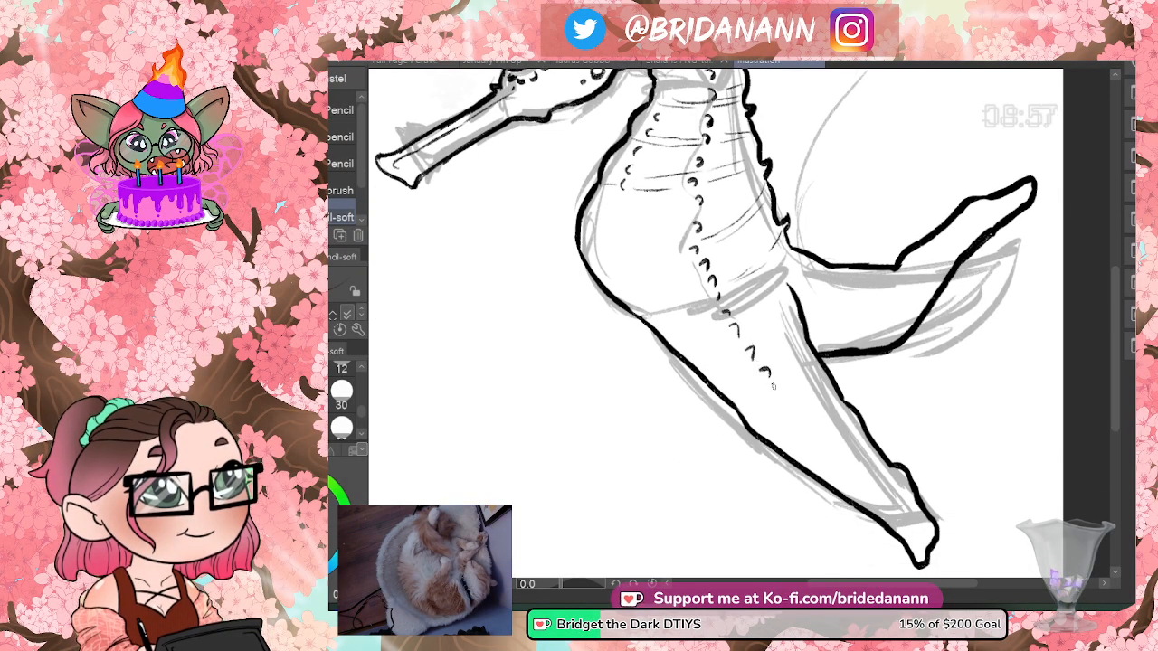
{"action": "left_click_drag", "start_coordinate": [806, 421], "coordinate": [841, 467]}
{"action": "left_click_drag", "start_coordinate": [846, 470], "coordinate": [866, 494]}
{"action": "left_click_drag", "start_coordinate": [872, 500], "coordinate": [879, 509]}
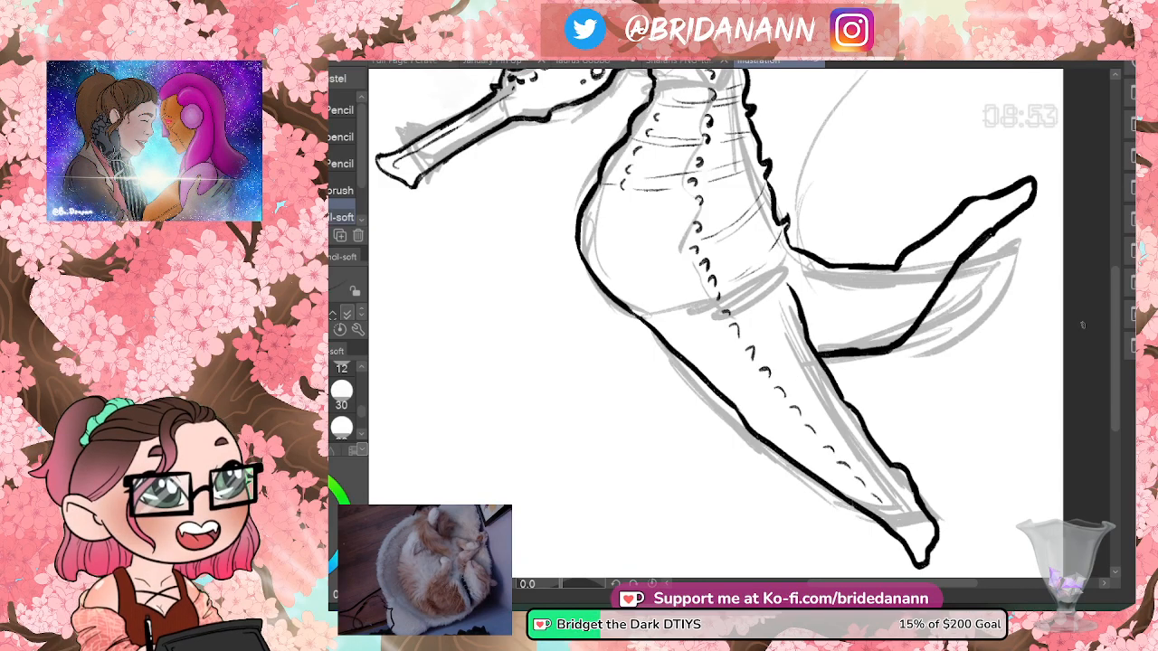
- Draw pairs of thin large and small oval markings on the belly and the top of the lower limb
{"action": "left_click_drag", "start_coordinate": [1115, 313], "coordinate": [1109, 273]}
{"action": "left_click_drag", "start_coordinate": [615, 312], "coordinate": [626, 338]}
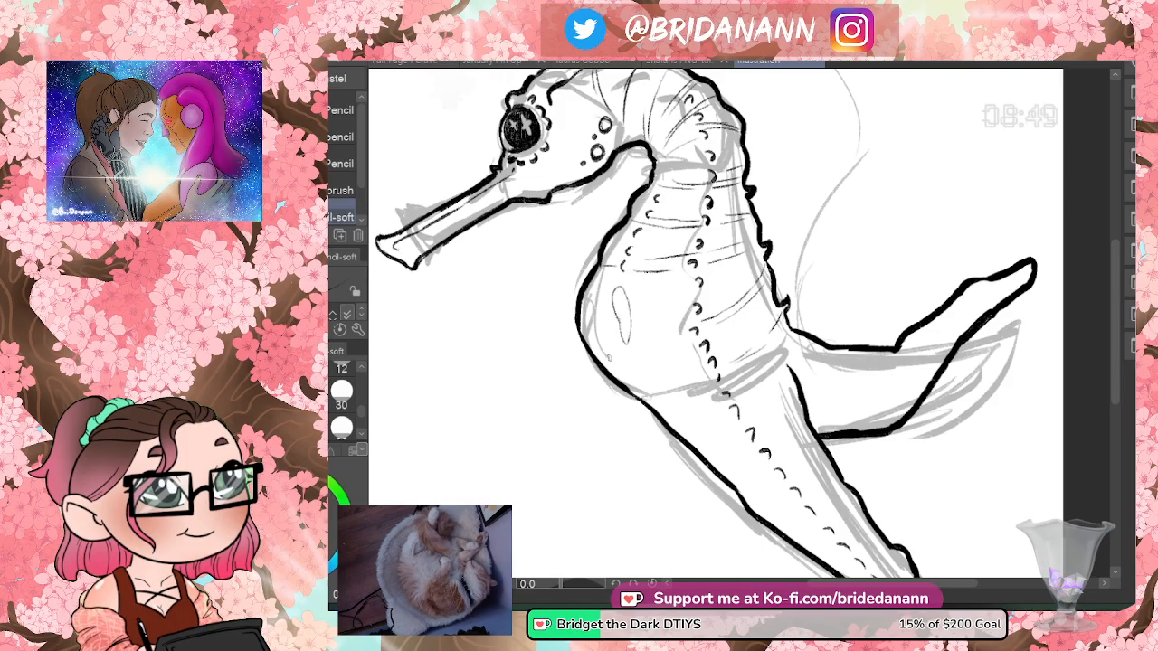
{"action": "left_click_drag", "start_coordinate": [698, 433], "coordinate": [708, 441]}
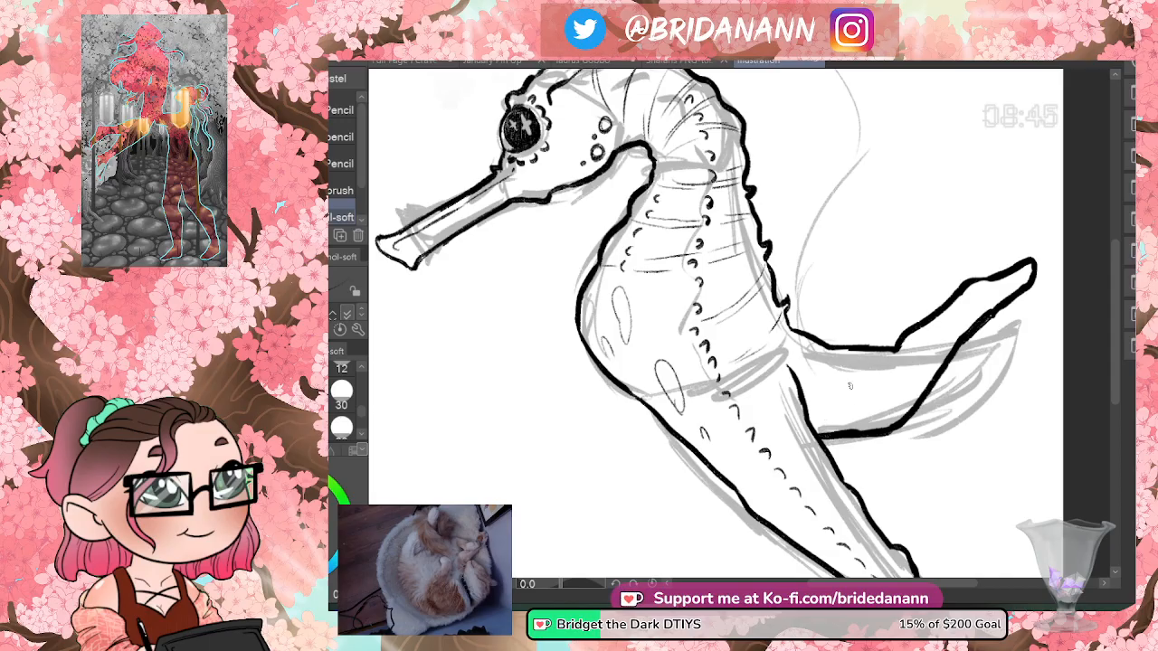
- Ink a thin arched fin outline from the head spike around behind the neck to the base of the back
{"action": "key", "text": "ctrl+minus"}
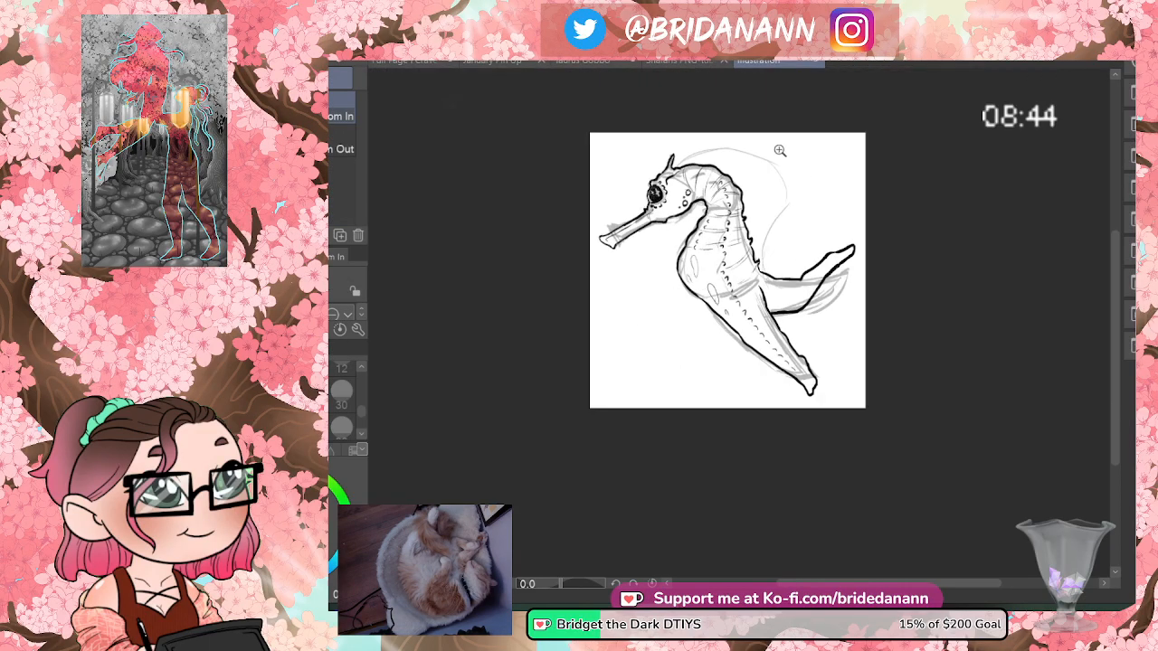
{"action": "key", "text": "ctrl+minus"}
{"action": "key", "text": "ctrl+minus"}
{"action": "key", "text": "ctrl+plus"}
{"action": "key", "text": "ctrl+plus"}
{"action": "left_click", "coordinate": [720, 153]}
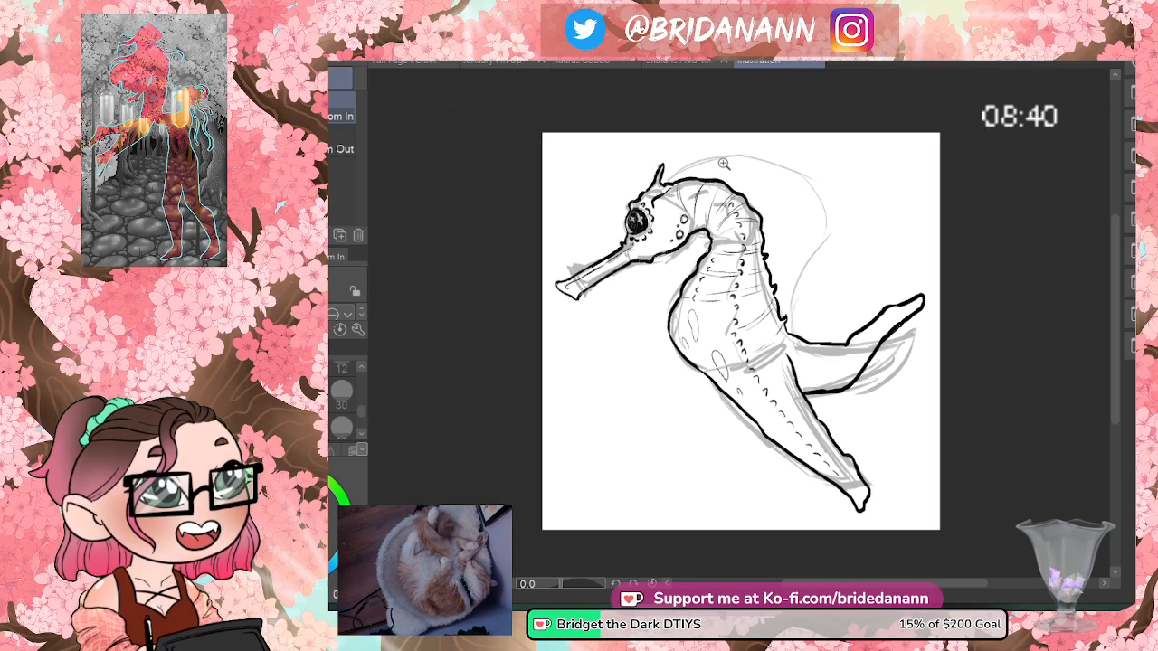
{"action": "left_click", "coordinate": [727, 149]}
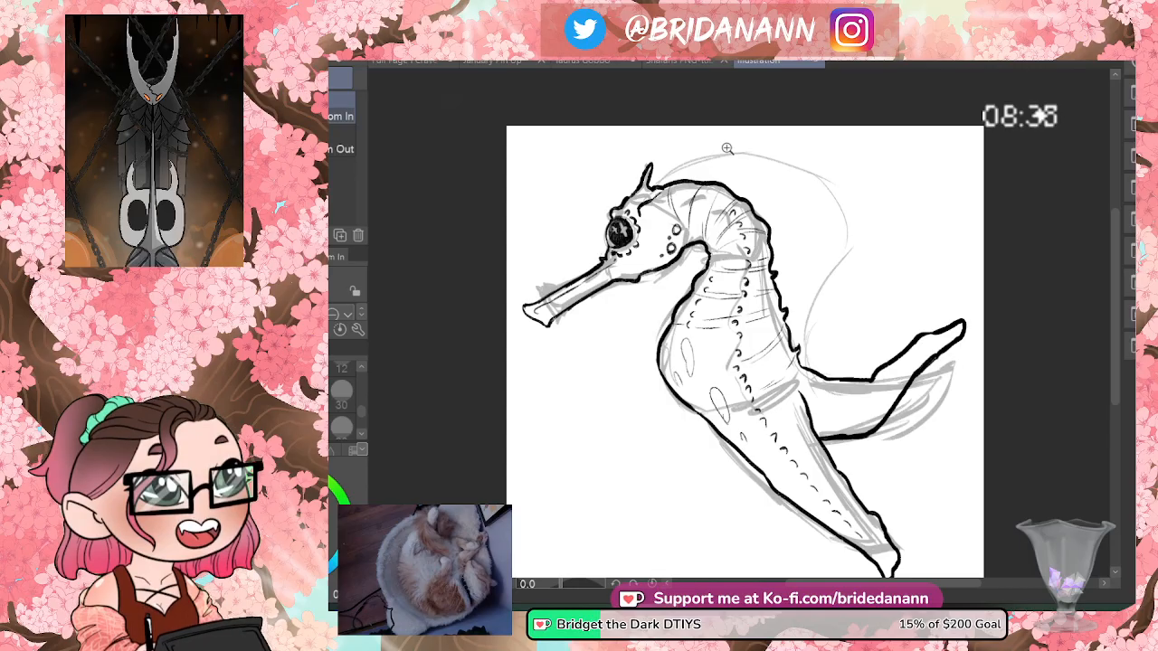
{"action": "left_click", "coordinate": [754, 128]}
{"action": "key", "text": "p"}
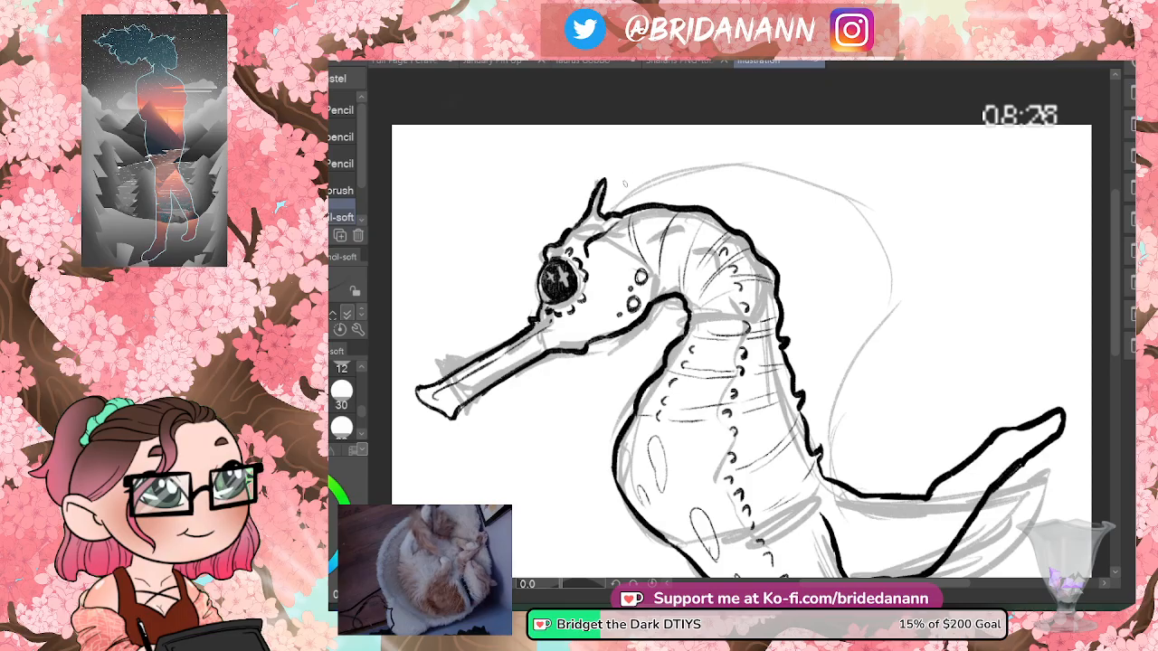
{"action": "mouse_move", "coordinate": [701, 155]}
{"action": "left_mouse_down"}
{"action": "mouse_move", "coordinate": [810, 165]}
{"action": "mouse_move", "coordinate": [866, 226]}
{"action": "mouse_move", "coordinate": [837, 418]}
{"action": "left_mouse_up"}
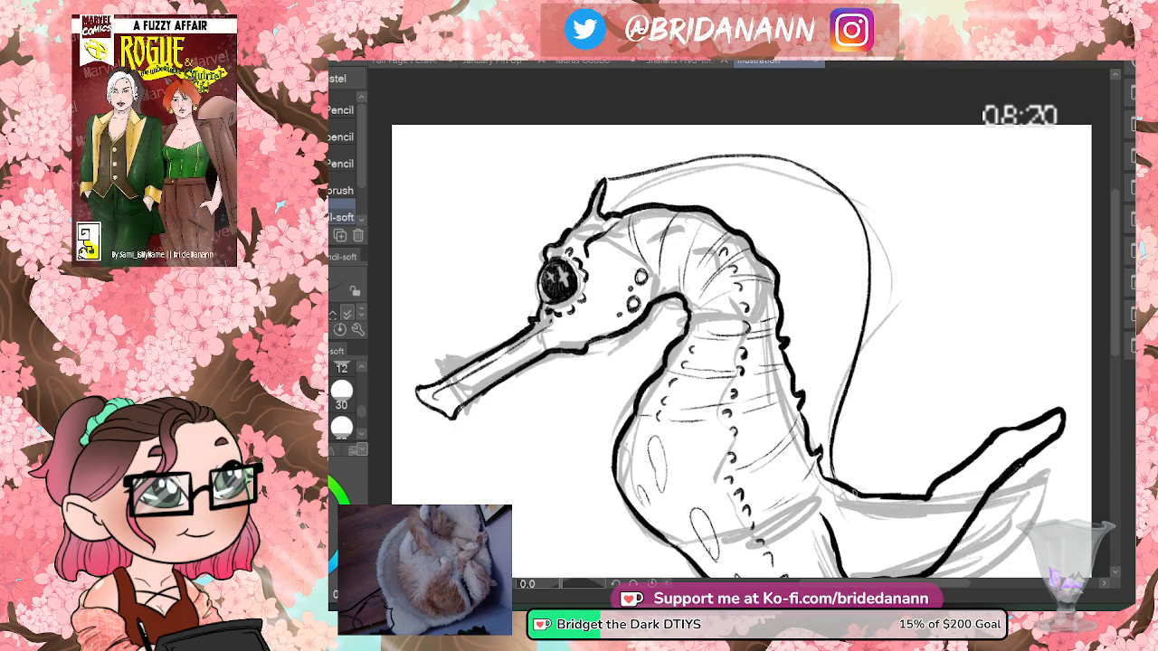
- Draw thin curved rib lines across the fin from the spiky back to its outer edge, along its whole length
{"action": "left_click_drag", "start_coordinate": [750, 237], "coordinate": [855, 191]}
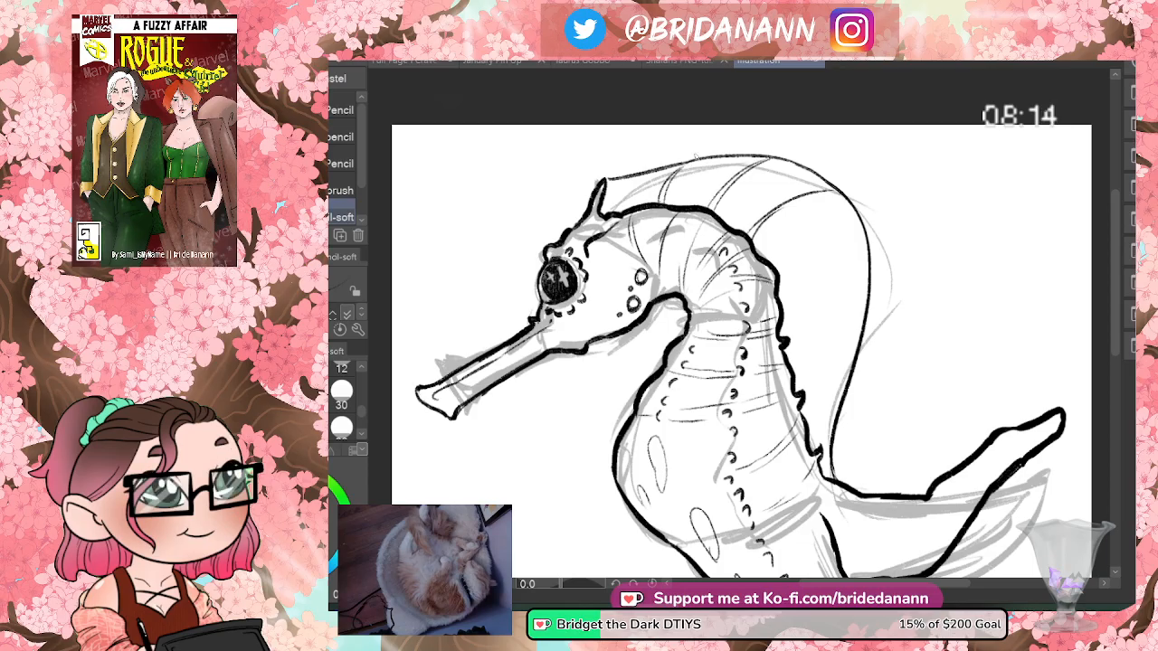
{"action": "left_click_drag", "start_coordinate": [774, 277], "coordinate": [863, 233]}
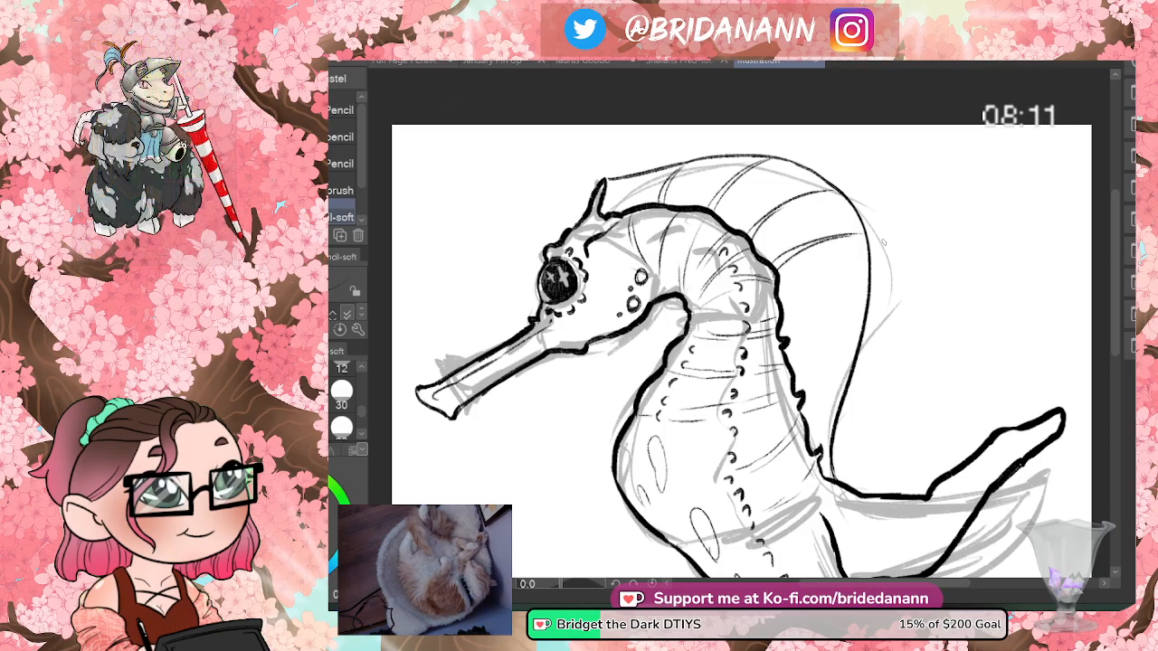
{"action": "left_click_drag", "start_coordinate": [783, 315], "coordinate": [861, 294]}
{"action": "left_click_drag", "start_coordinate": [786, 364], "coordinate": [852, 366]}
{"action": "left_click_drag", "start_coordinate": [809, 430], "coordinate": [832, 424]}
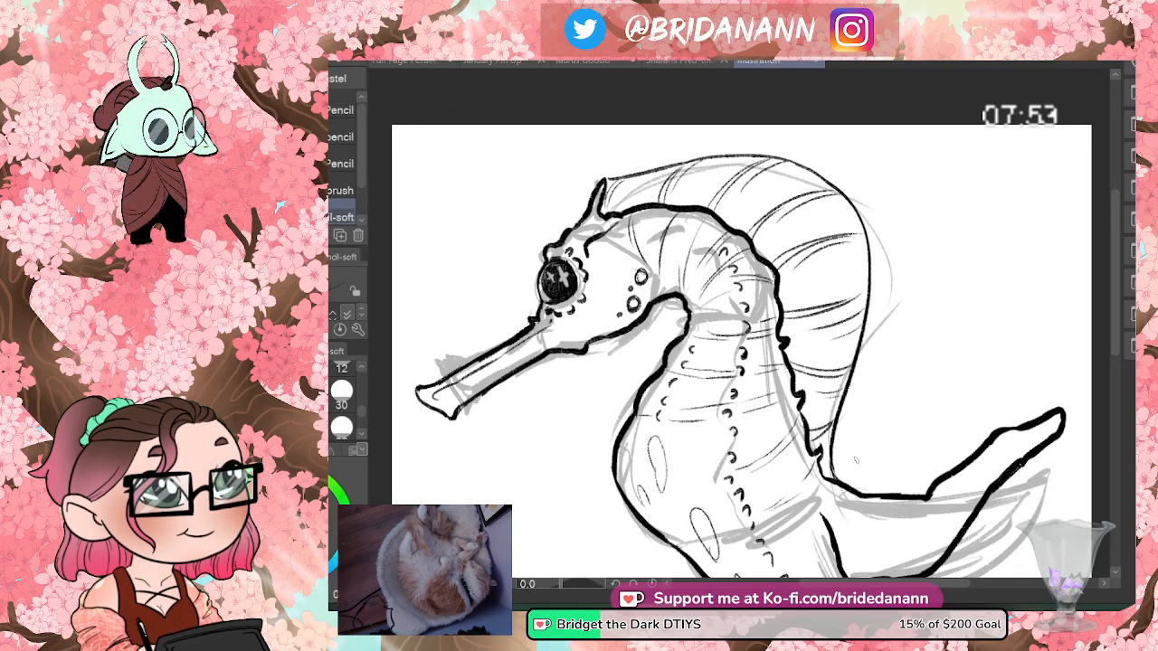
- Hide the faded sketch and review the clean line art of the whole creature
{"action": "key", "text": "ctrl+space"}
{"action": "left_click_drag", "start_coordinate": [811, 269], "coordinate": [741, 275]}
{"action": "mouse_move", "coordinate": [859, 318]}
{"action": "left_mouse_down"}
{"action": "mouse_move", "coordinate": [880, 344]}
{"action": "mouse_move", "coordinate": [887, 323]}
{"action": "left_mouse_up"}
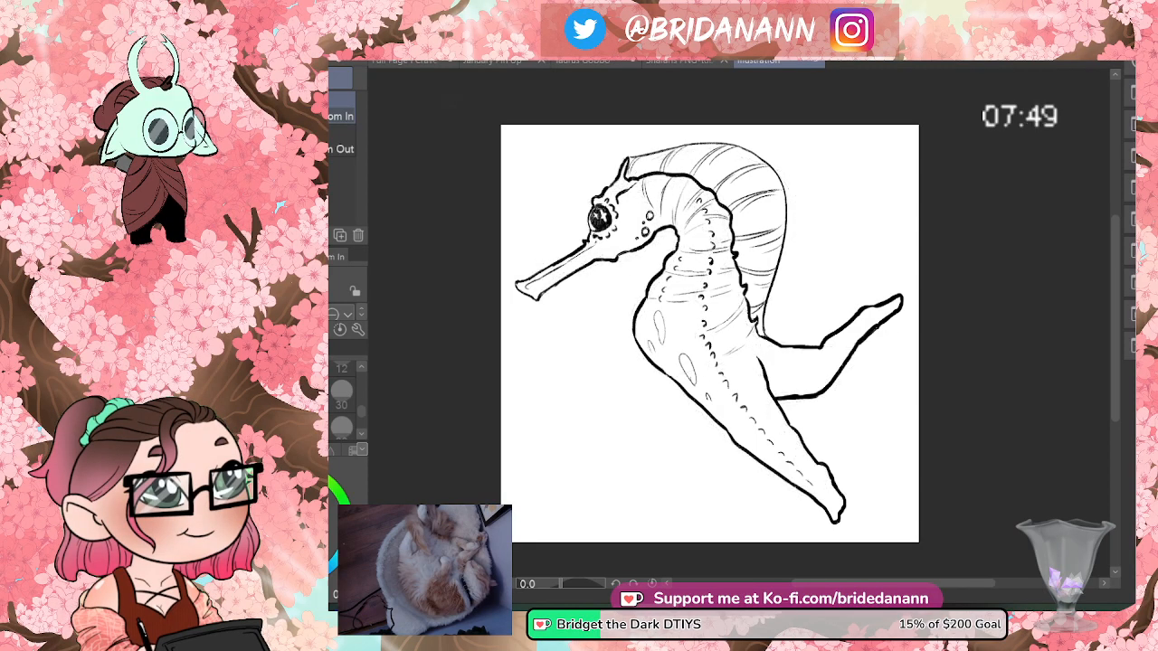
{"action": "mouse_move", "coordinate": [975, 297]}
{"action": "left_mouse_down"}
{"action": "mouse_move", "coordinate": [970, 335]}
{"action": "mouse_move", "coordinate": [910, 202]}
{"action": "mouse_move", "coordinate": [921, 184]}
{"action": "left_mouse_up"}
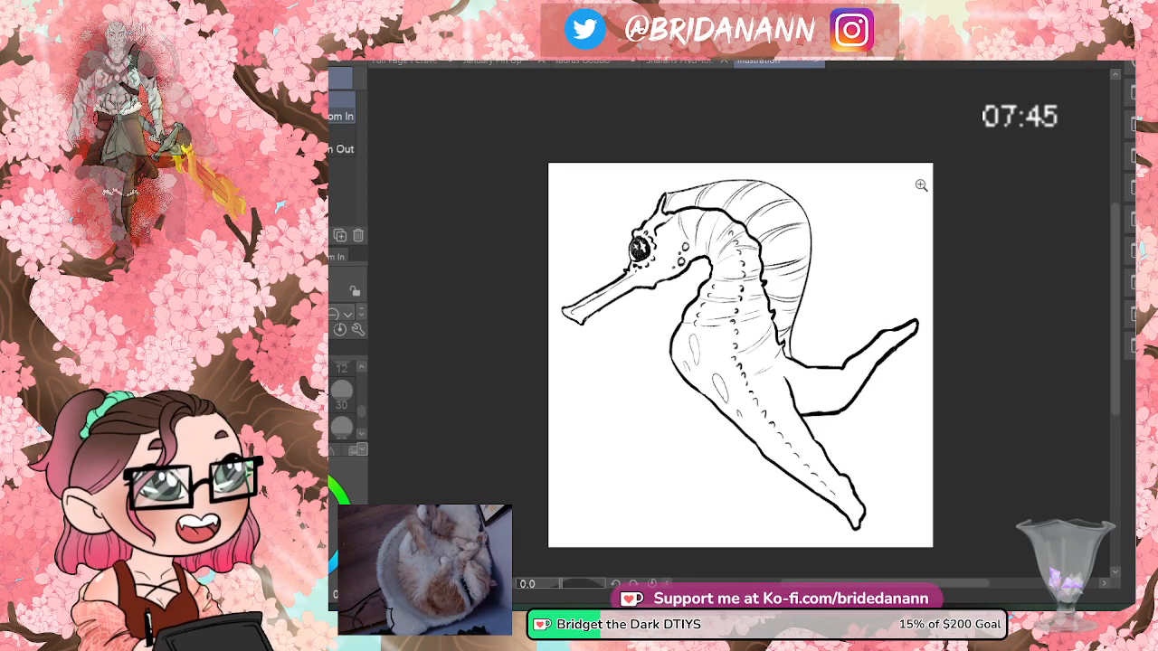
{"action": "mouse_move", "coordinate": [925, 233]}
{"action": "left_mouse_down"}
{"action": "mouse_move", "coordinate": [922, 263]}
{"action": "mouse_move", "coordinate": [380, 181]}
{"action": "left_mouse_up"}
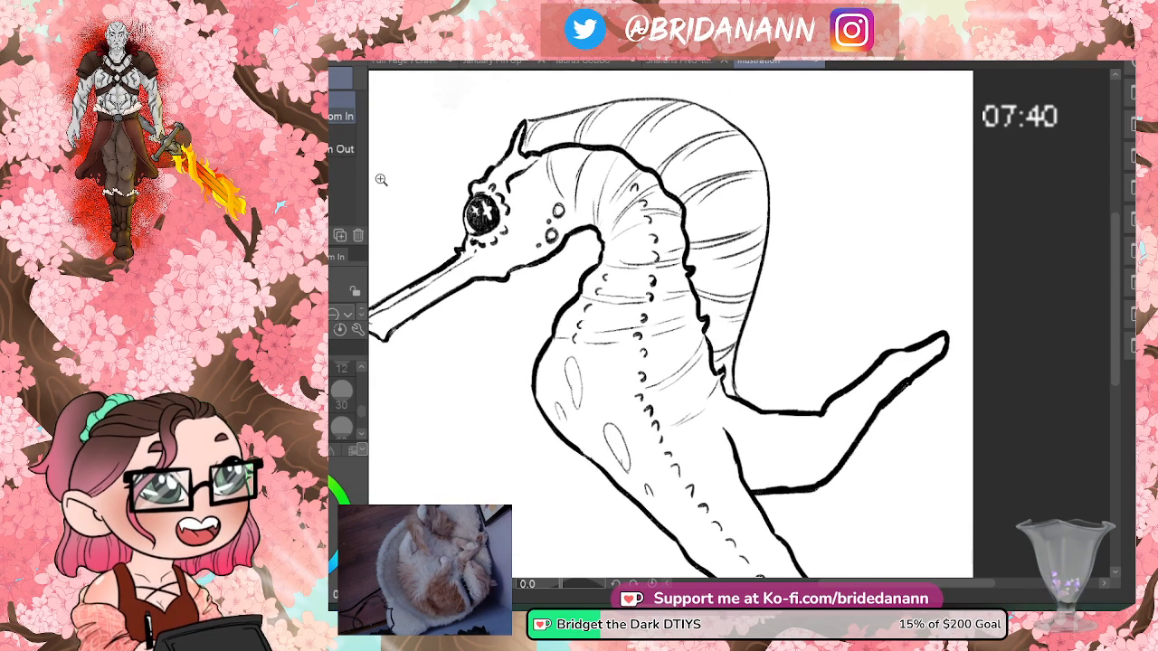
{"action": "key", "text": "p"}
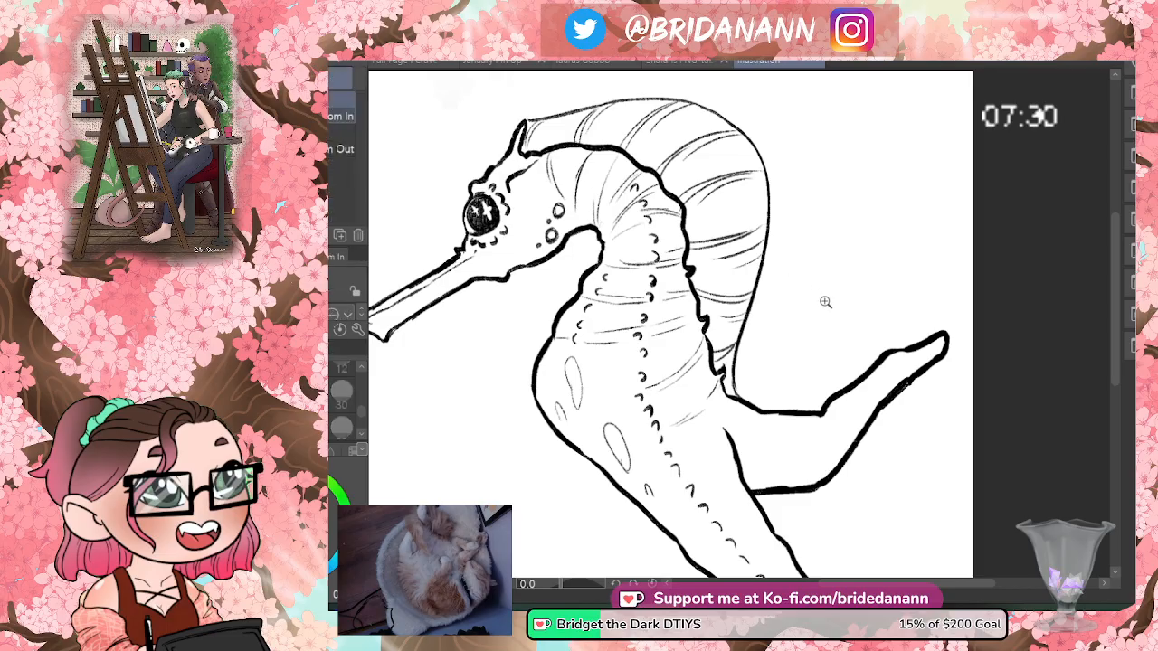
{"action": "scroll", "coordinate": [835, 302], "scroll_direction": "down", "scroll_amount": 3}
{"action": "scroll", "coordinate": [871, 301], "scroll_direction": "up", "scroll_amount": 4}
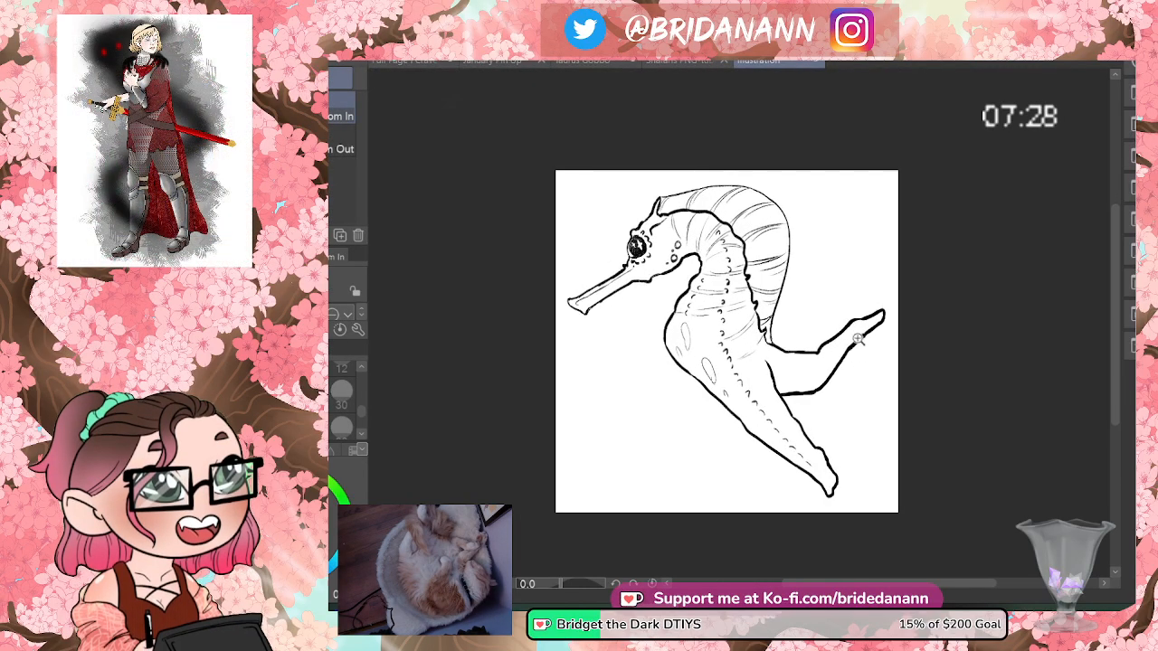
{"action": "scroll", "coordinate": [832, 380], "scroll_direction": "down", "scroll_amount": 2}
{"action": "scroll", "coordinate": [803, 344], "scroll_direction": "up", "scroll_amount": 2}
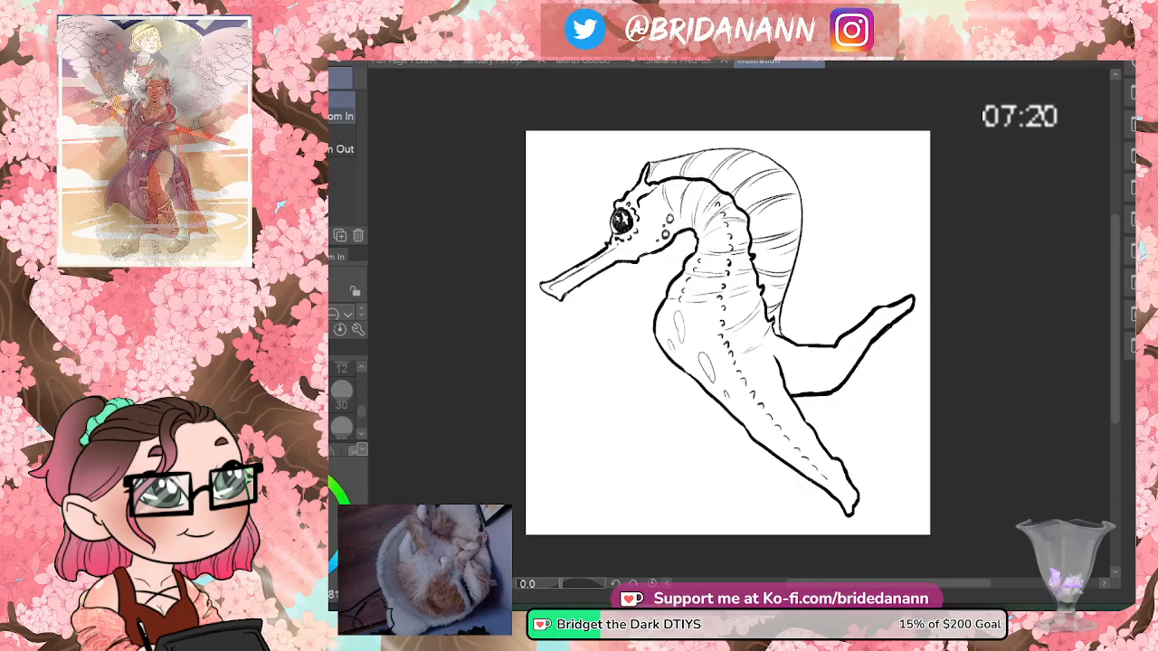
- Color the snout, head and upper neck orange with the Soft airbrush
{"action": "key", "text": "b"}
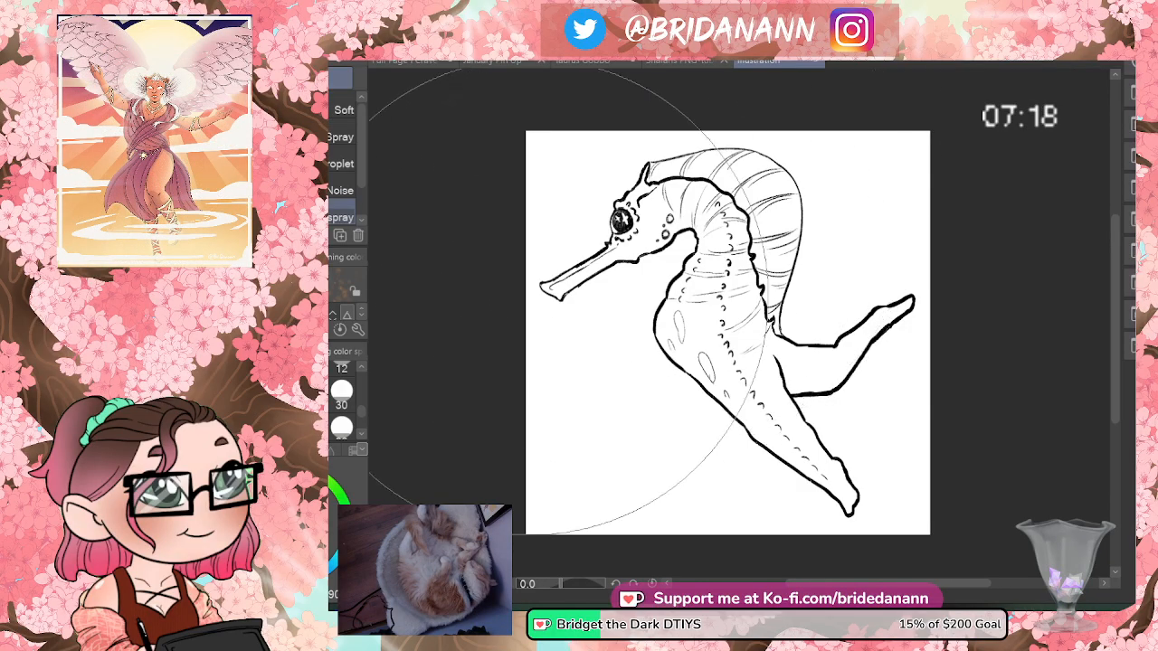
{"action": "left_click", "coordinate": [344, 109]}
{"action": "mouse_move", "coordinate": [669, 199]}
{"action": "left_mouse_down"}
{"action": "mouse_move", "coordinate": [638, 194]}
{"action": "mouse_move", "coordinate": [629, 245]}
{"action": "mouse_move", "coordinate": [619, 201]}
{"action": "mouse_move", "coordinate": [606, 251]}
{"action": "mouse_move", "coordinate": [543, 287]}
{"action": "left_mouse_up"}
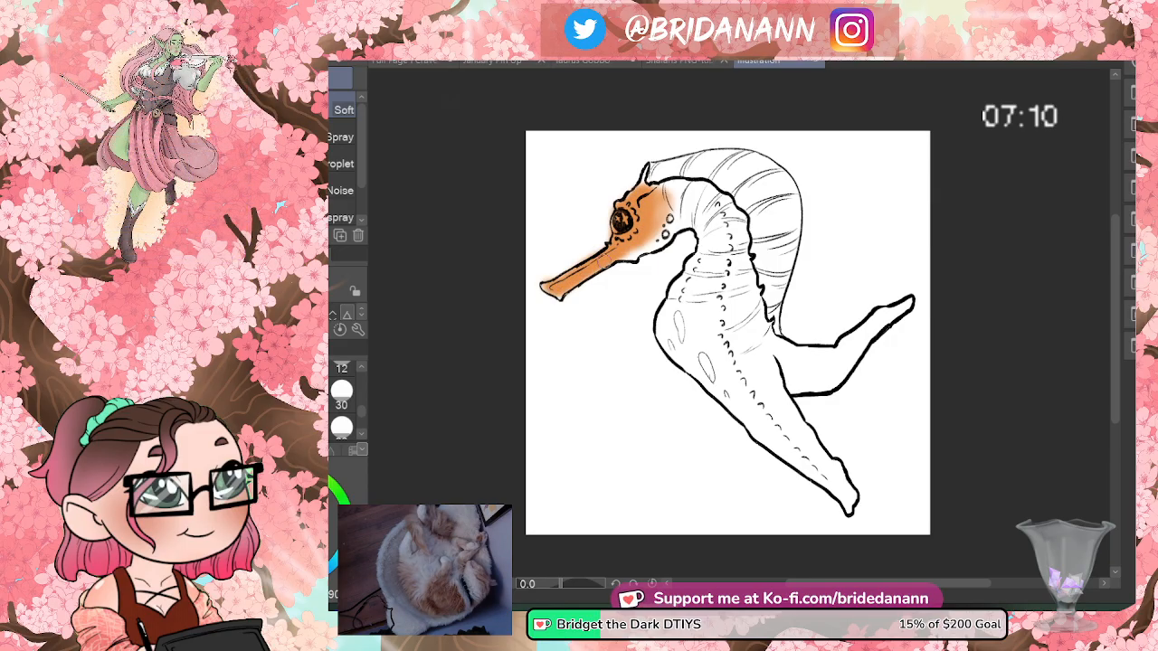
{"action": "mouse_move", "coordinate": [629, 252]}
{"action": "left_mouse_down"}
{"action": "mouse_move", "coordinate": [672, 217]}
{"action": "mouse_move", "coordinate": [658, 209]}
{"action": "mouse_move", "coordinate": [719, 206]}
{"action": "left_mouse_up"}
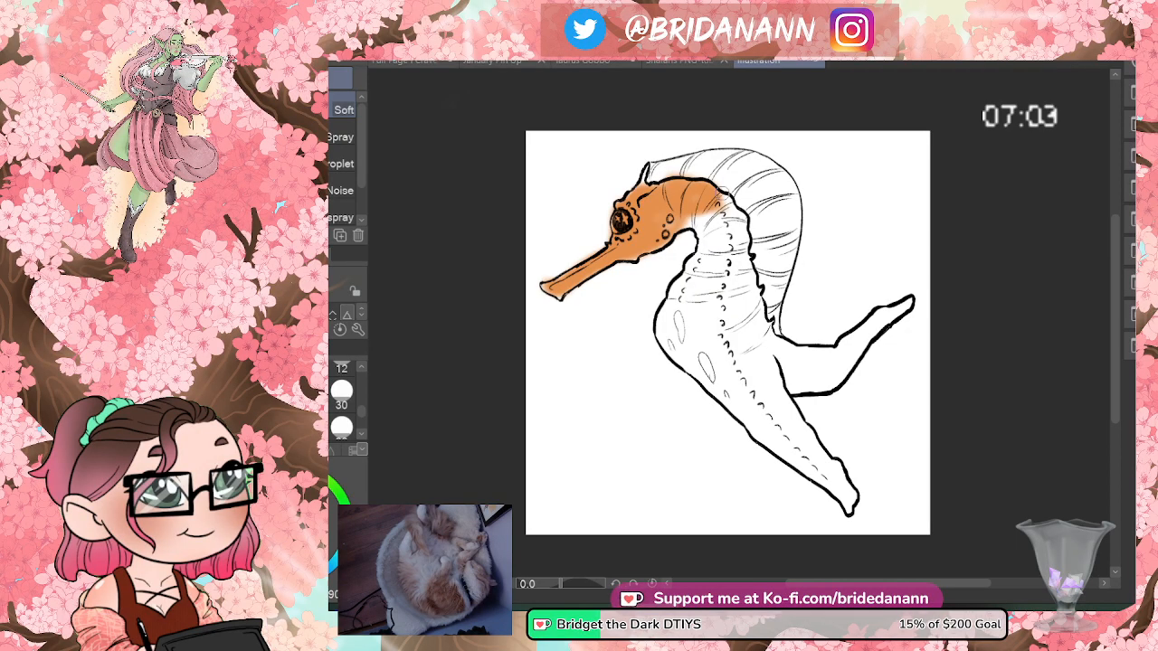
- Airbrush the rest of the neck, the torso, the lower limb and the raised limb in the same orange, leaving the fin white
{"action": "mouse_move", "coordinate": [706, 237]}
{"action": "left_mouse_down"}
{"action": "mouse_move", "coordinate": [729, 244]}
{"action": "mouse_move", "coordinate": [732, 257]}
{"action": "mouse_move", "coordinate": [708, 228]}
{"action": "mouse_move", "coordinate": [706, 277]}
{"action": "mouse_move", "coordinate": [720, 270]}
{"action": "mouse_move", "coordinate": [684, 295]}
{"action": "mouse_move", "coordinate": [670, 335]}
{"action": "mouse_move", "coordinate": [679, 353]}
{"action": "mouse_move", "coordinate": [751, 416]}
{"action": "mouse_move", "coordinate": [718, 390]}
{"action": "mouse_move", "coordinate": [749, 430]}
{"action": "mouse_move", "coordinate": [850, 503]}
{"action": "left_mouse_up"}
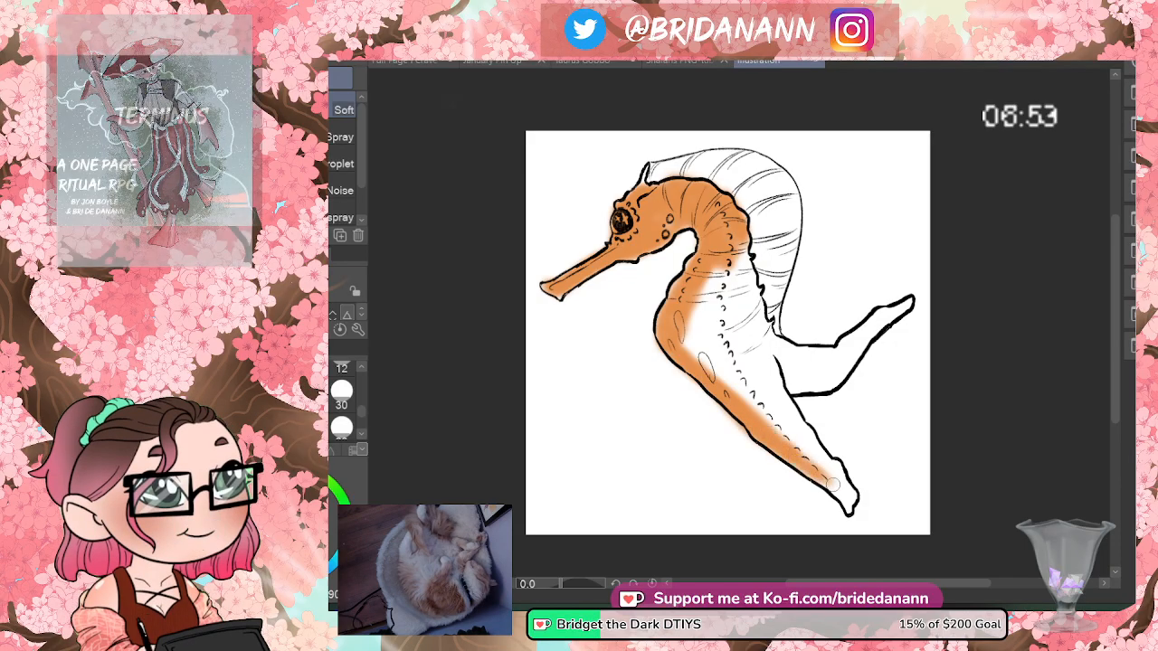
{"action": "left_click_drag", "start_coordinate": [778, 407], "coordinate": [846, 500]}
{"action": "left_click_drag", "start_coordinate": [814, 434], "coordinate": [855, 508]}
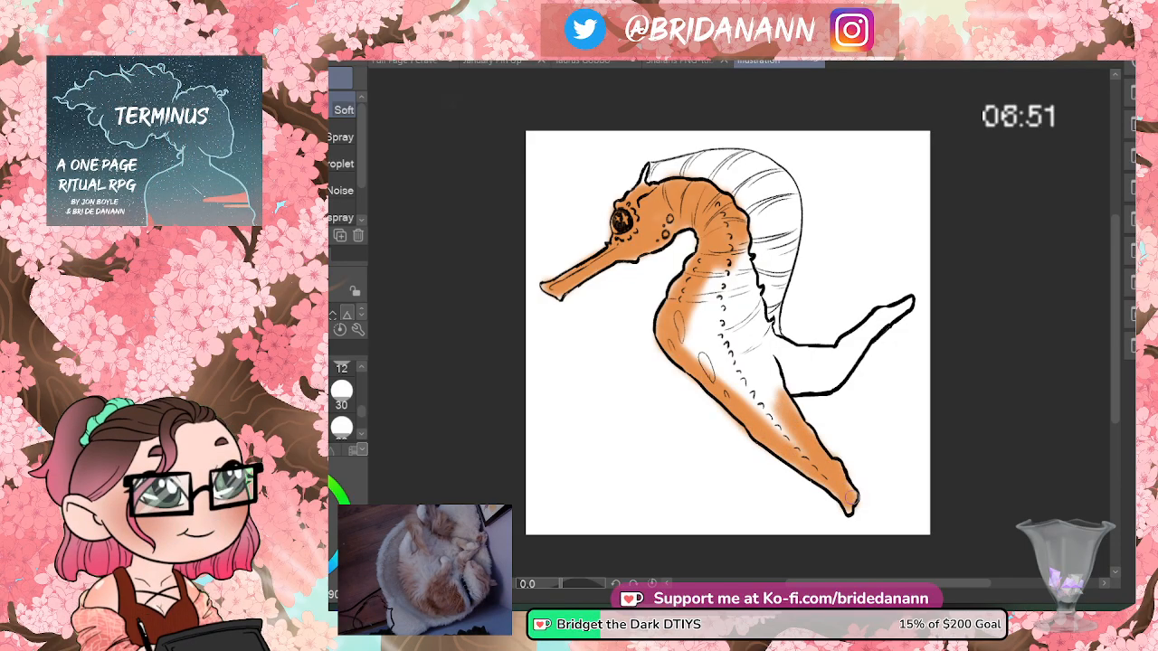
{"action": "mouse_move", "coordinate": [771, 406]}
{"action": "left_mouse_down"}
{"action": "mouse_move", "coordinate": [703, 354]}
{"action": "mouse_move", "coordinate": [737, 403]}
{"action": "mouse_move", "coordinate": [694, 302]}
{"action": "mouse_move", "coordinate": [718, 385]}
{"action": "mouse_move", "coordinate": [734, 379]}
{"action": "mouse_move", "coordinate": [722, 254]}
{"action": "mouse_move", "coordinate": [767, 344]}
{"action": "mouse_move", "coordinate": [739, 355]}
{"action": "mouse_move", "coordinate": [761, 418]}
{"action": "mouse_move", "coordinate": [786, 412]}
{"action": "mouse_move", "coordinate": [773, 337]}
{"action": "mouse_move", "coordinate": [811, 392]}
{"action": "mouse_move", "coordinate": [820, 351]}
{"action": "mouse_move", "coordinate": [839, 372]}
{"action": "mouse_move", "coordinate": [904, 306]}
{"action": "left_mouse_up"}
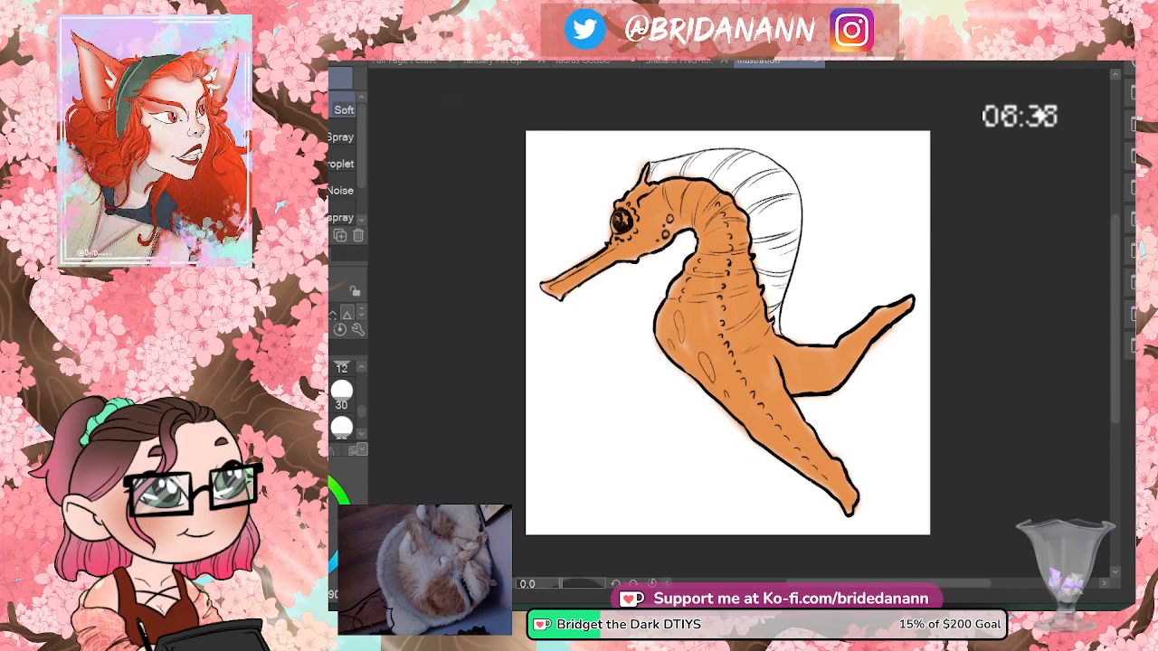
- Airbrush yellow highlights over the head, neck ridges and upper back, reducing the brush size in stages
{"action": "left_click", "coordinate": [340, 385]}
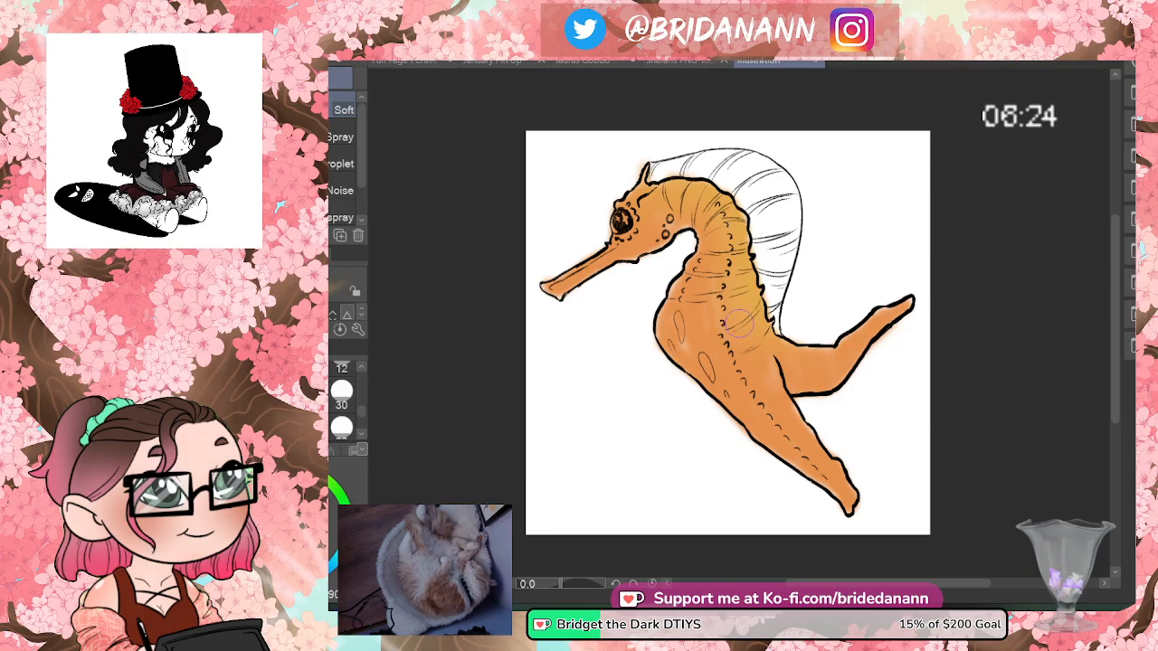
{"action": "left_click_drag", "start_coordinate": [361, 411], "coordinate": [361, 400]}
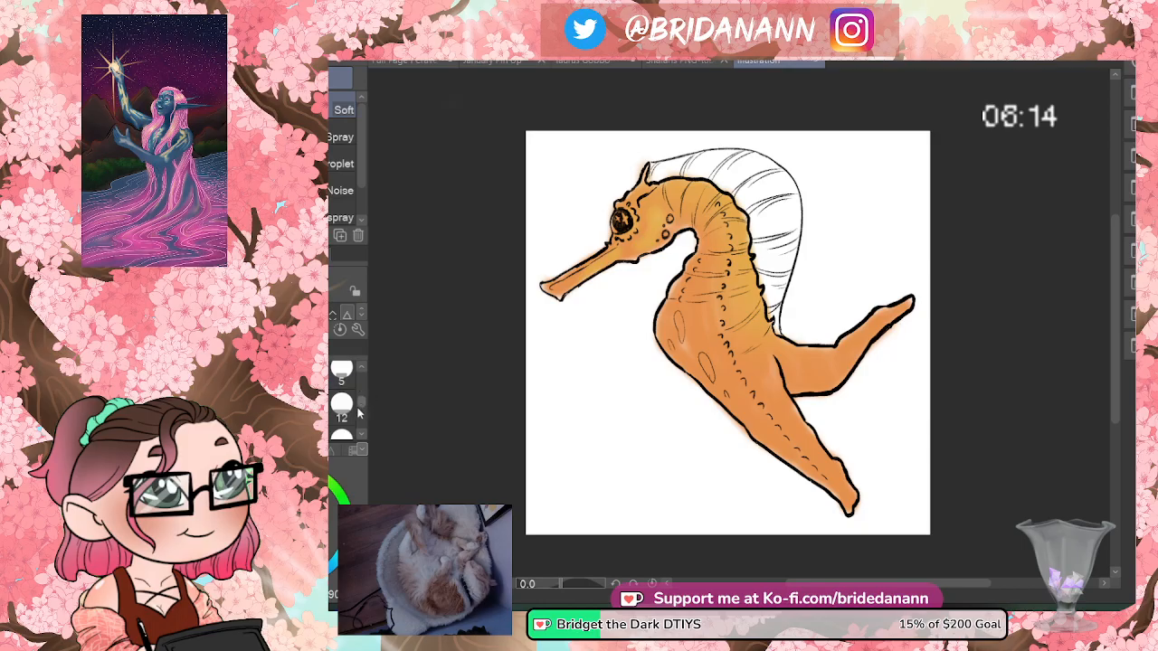
{"action": "left_click_drag", "start_coordinate": [360, 412], "coordinate": [361, 402]}
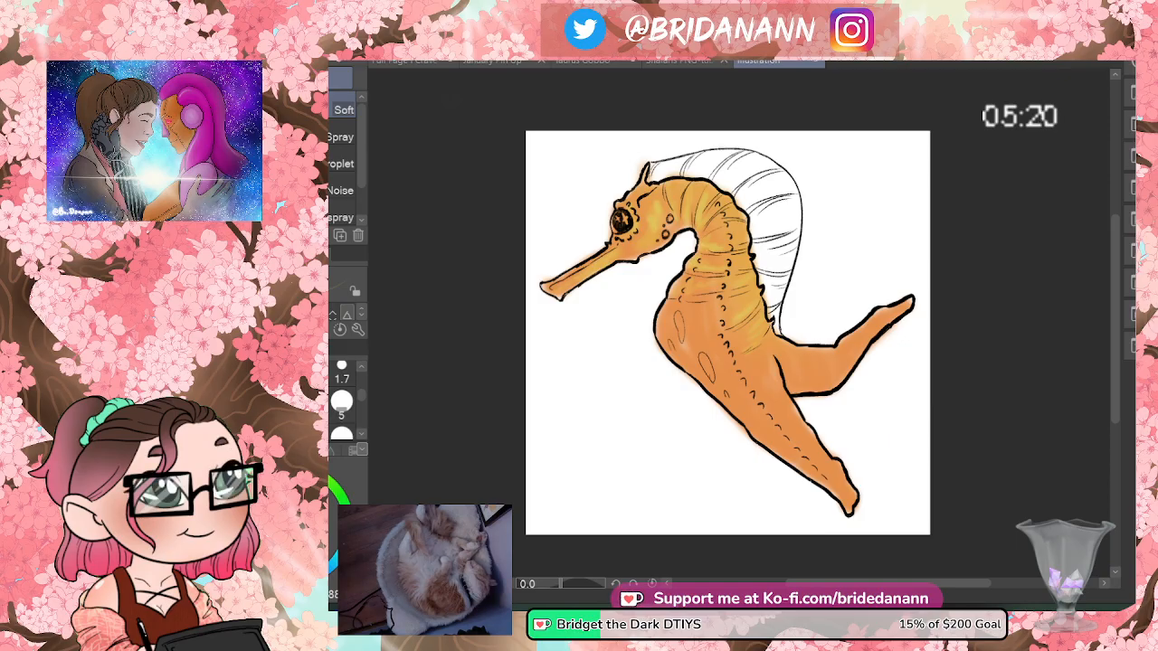
- Enlarge the airbrush and fade the belly, the lower body's front edge and the raised limb's underside to cream white
{"action": "left_click", "coordinate": [342, 432]}
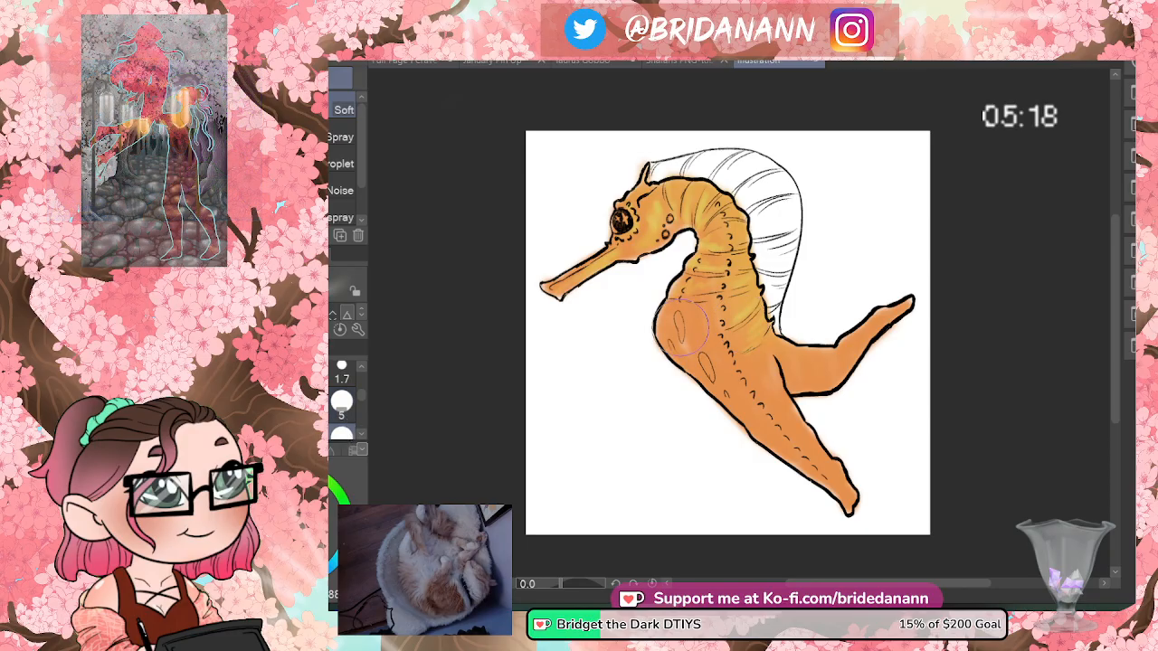
{"action": "mouse_move", "coordinate": [664, 345]}
{"action": "left_mouse_down"}
{"action": "mouse_move", "coordinate": [694, 357]}
{"action": "mouse_move", "coordinate": [714, 389]}
{"action": "mouse_move", "coordinate": [705, 361]}
{"action": "mouse_move", "coordinate": [677, 349]}
{"action": "mouse_move", "coordinate": [728, 405]}
{"action": "mouse_move", "coordinate": [738, 448]}
{"action": "left_mouse_up"}
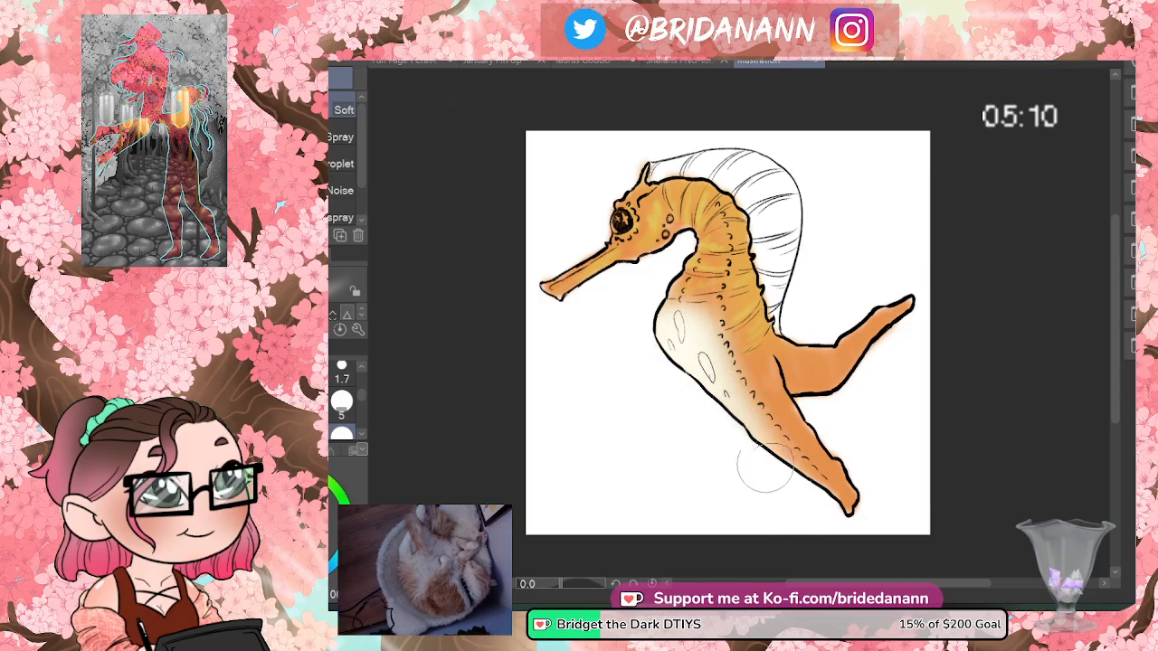
{"action": "mouse_move", "coordinate": [825, 393]}
{"action": "left_mouse_down"}
{"action": "mouse_move", "coordinate": [810, 387]}
{"action": "mouse_move", "coordinate": [841, 375]}
{"action": "mouse_move", "coordinate": [850, 395]}
{"action": "left_mouse_up"}
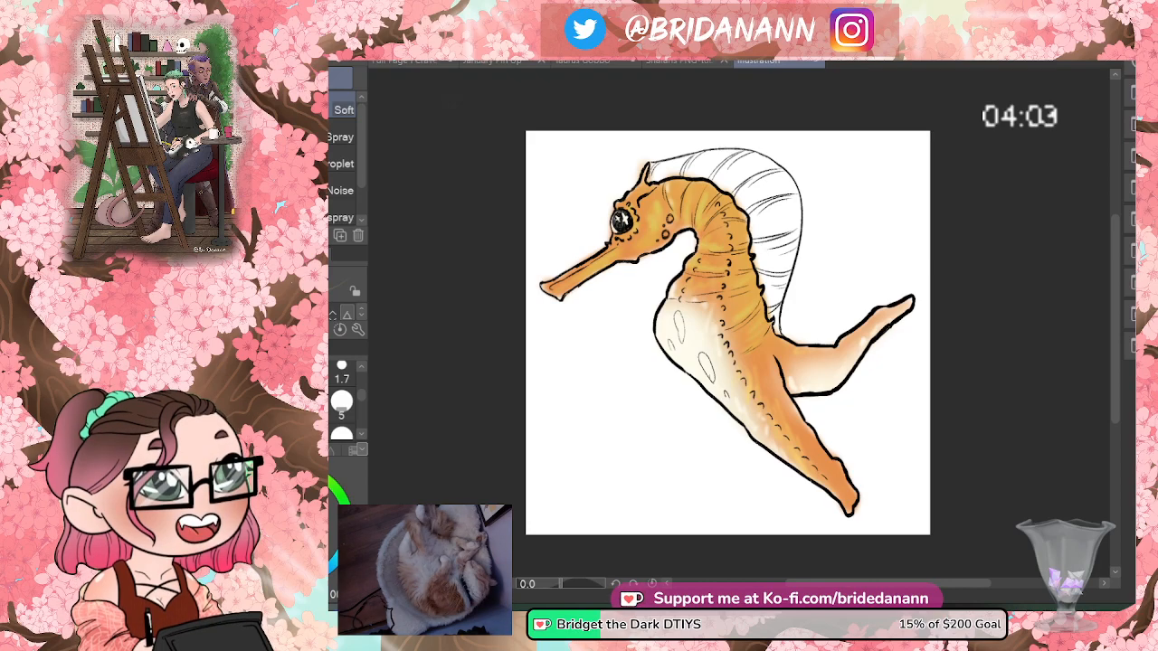
- Sample the body orange and color the oval belly spots, adding soft orange mottling to the belly and raised limb
{"action": "key", "text": "alt"}
{"action": "left_click", "coordinate": [695, 269], "text": "alt"}
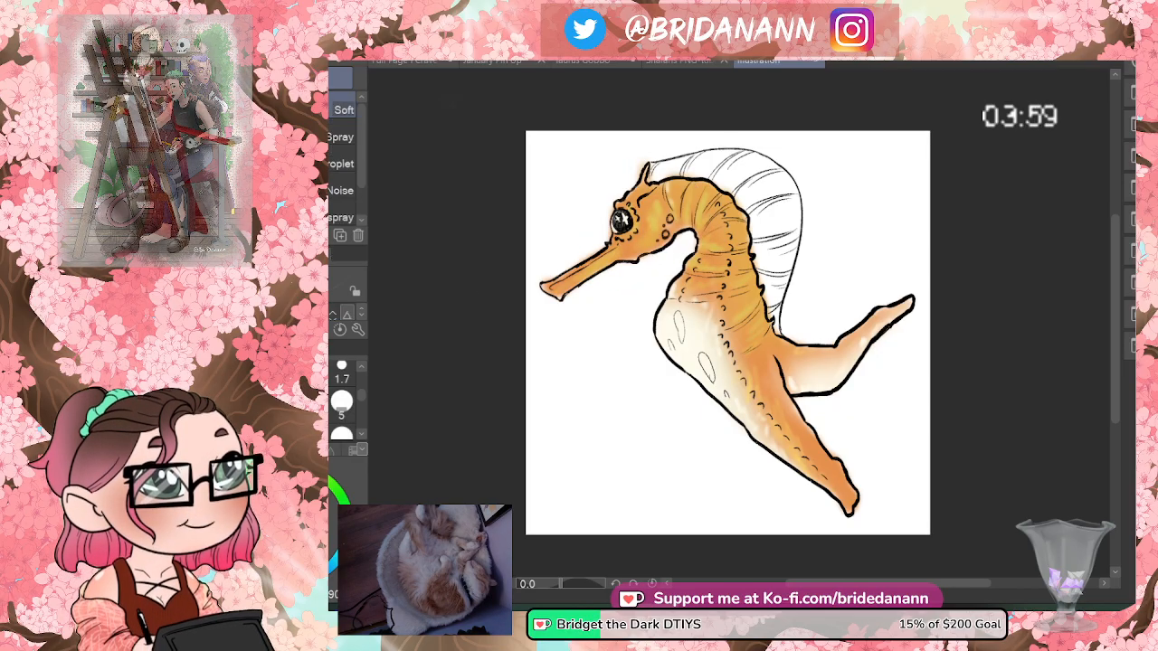
{"action": "mouse_move", "coordinate": [673, 322]}
{"action": "left_mouse_down"}
{"action": "mouse_move", "coordinate": [686, 328]}
{"action": "mouse_move", "coordinate": [666, 355]}
{"action": "left_mouse_up"}
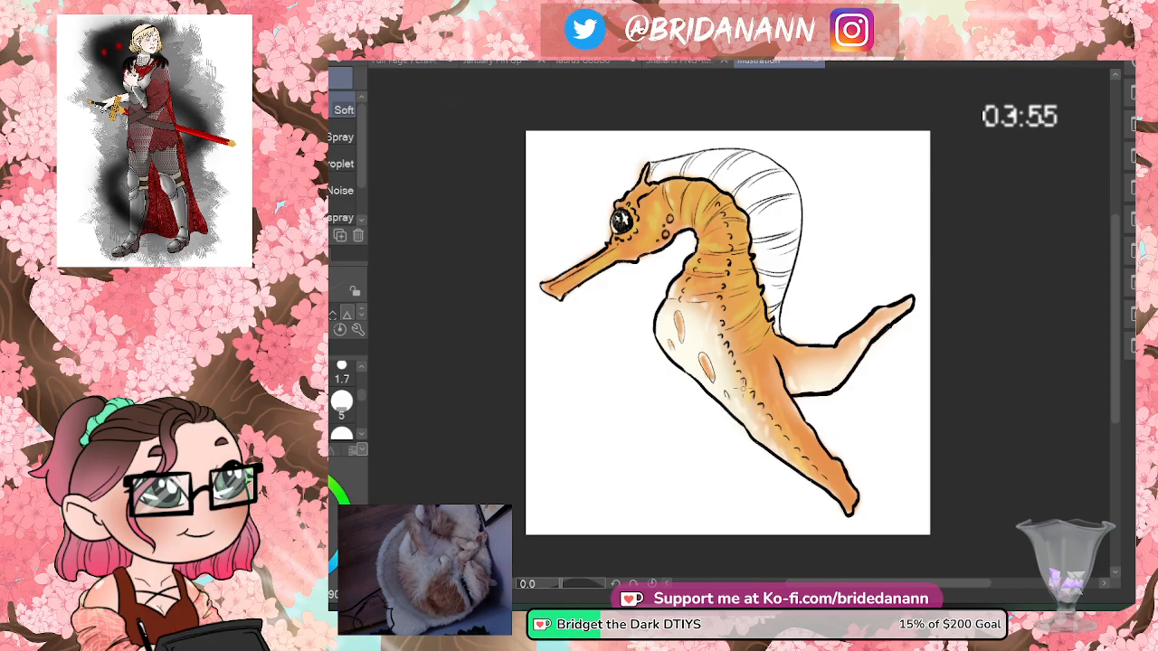
{"action": "left_click", "coordinate": [699, 335]}
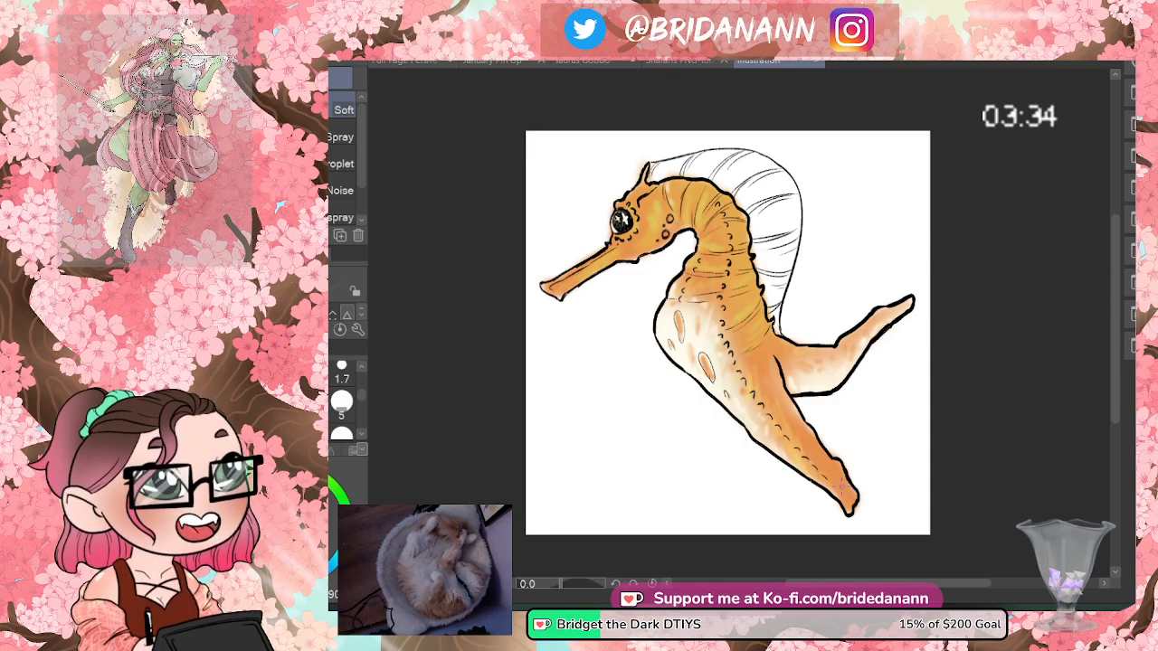
- Airbrush the arched fin in pale translucent yellow from behind the head down to its base on the back
{"action": "key", "text": "slash"}
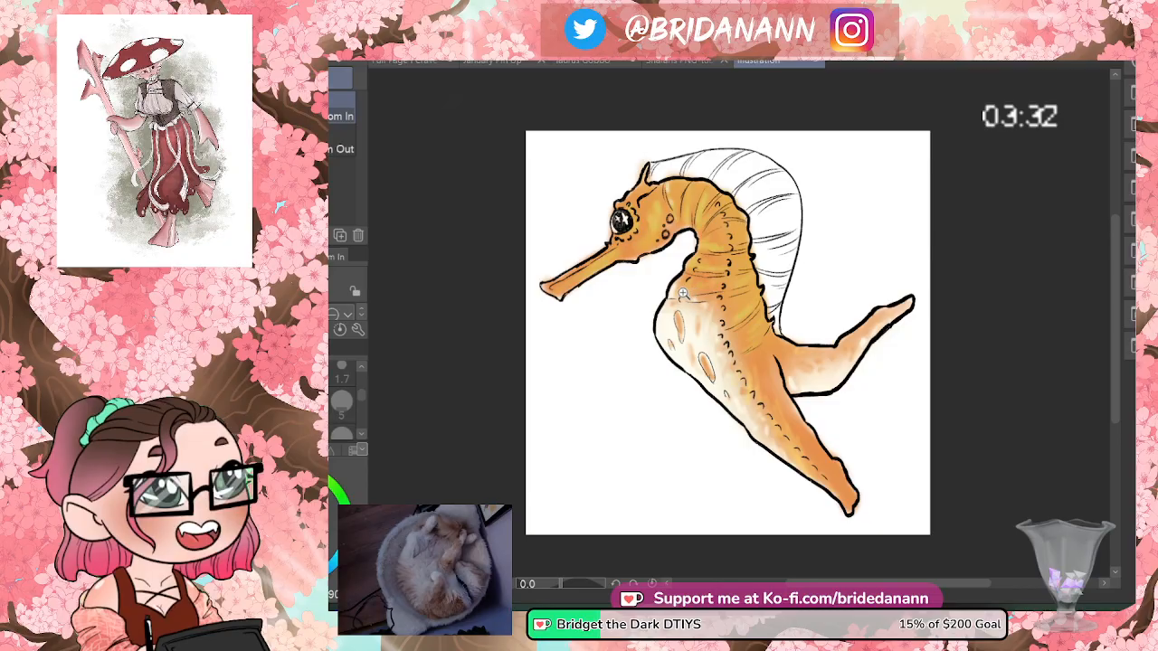
{"action": "scroll", "coordinate": [665, 312], "scroll_direction": "down", "scroll_amount": 1}
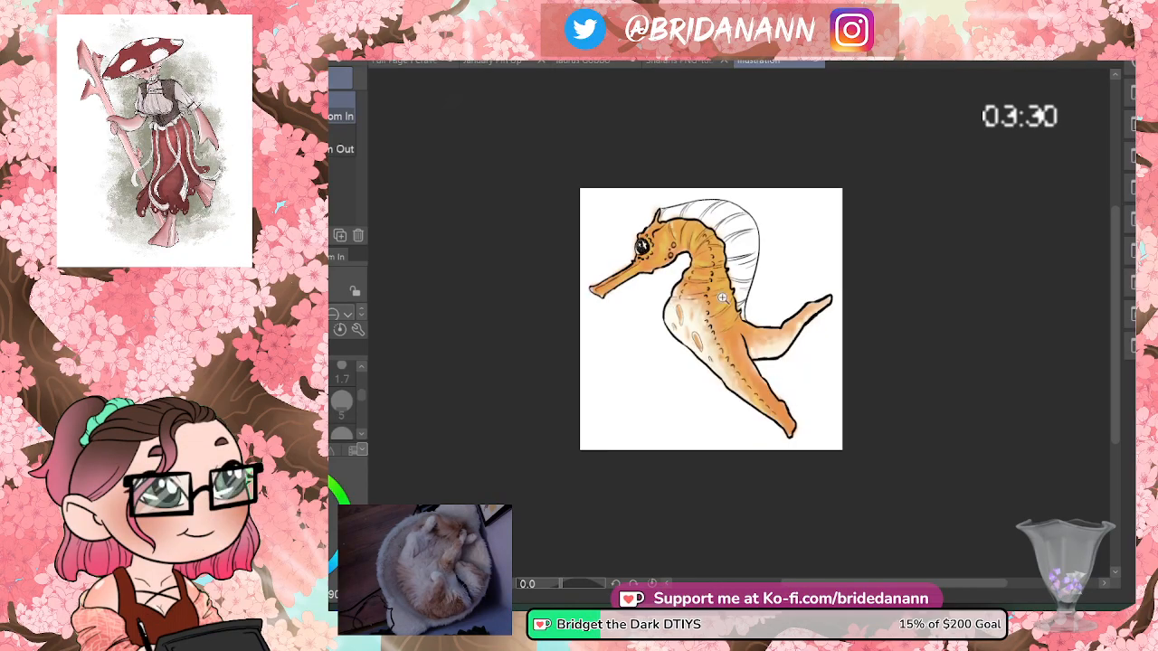
{"action": "scroll", "coordinate": [742, 346], "scroll_direction": "down", "scroll_amount": 3}
{"action": "scroll", "coordinate": [742, 345], "scroll_direction": "up", "scroll_amount": 4}
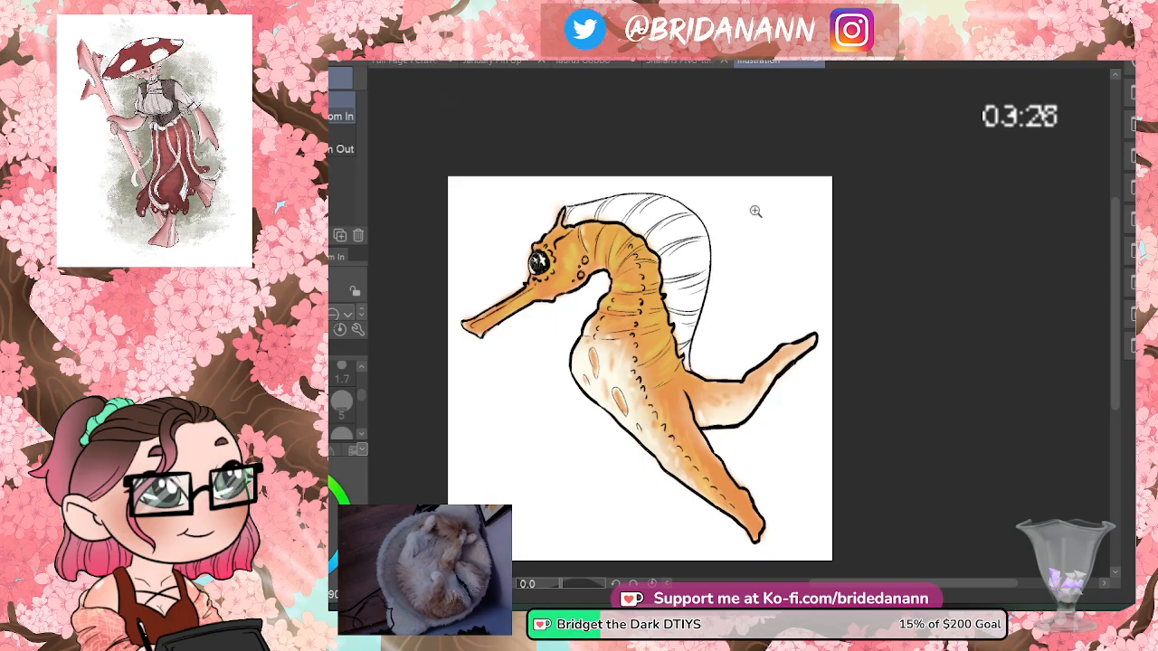
{"action": "scroll", "coordinate": [750, 214], "scroll_direction": "down", "scroll_amount": 3}
{"action": "scroll", "coordinate": [750, 214], "scroll_direction": "up", "scroll_amount": 3}
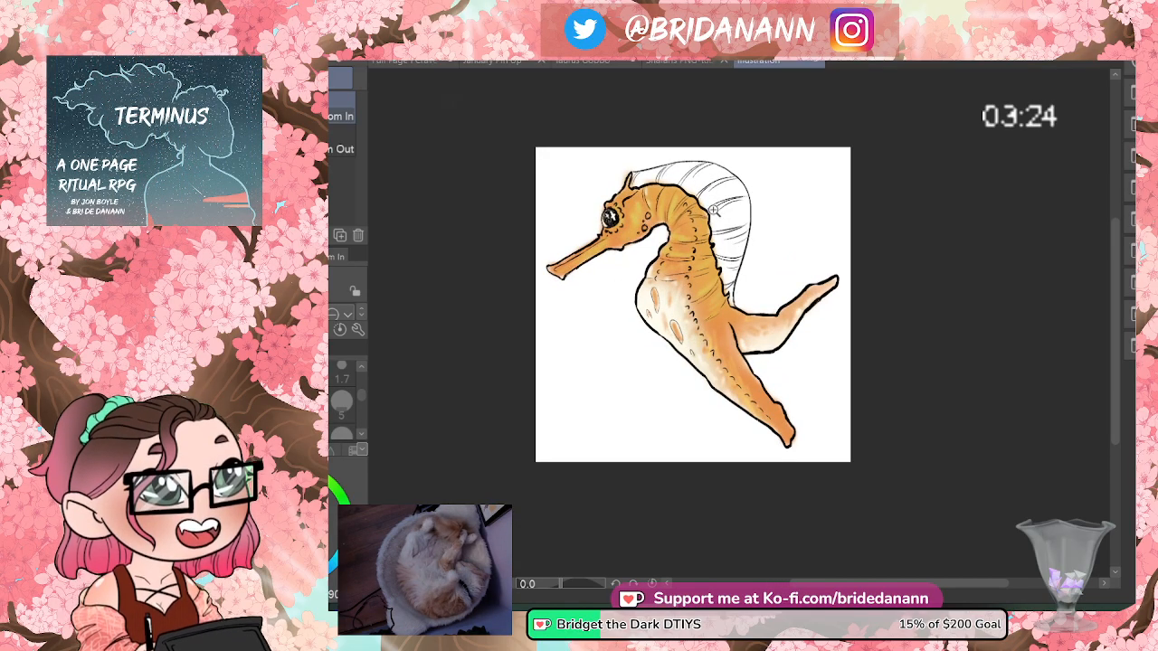
{"action": "scroll", "coordinate": [706, 124], "scroll_direction": "up", "scroll_amount": 1}
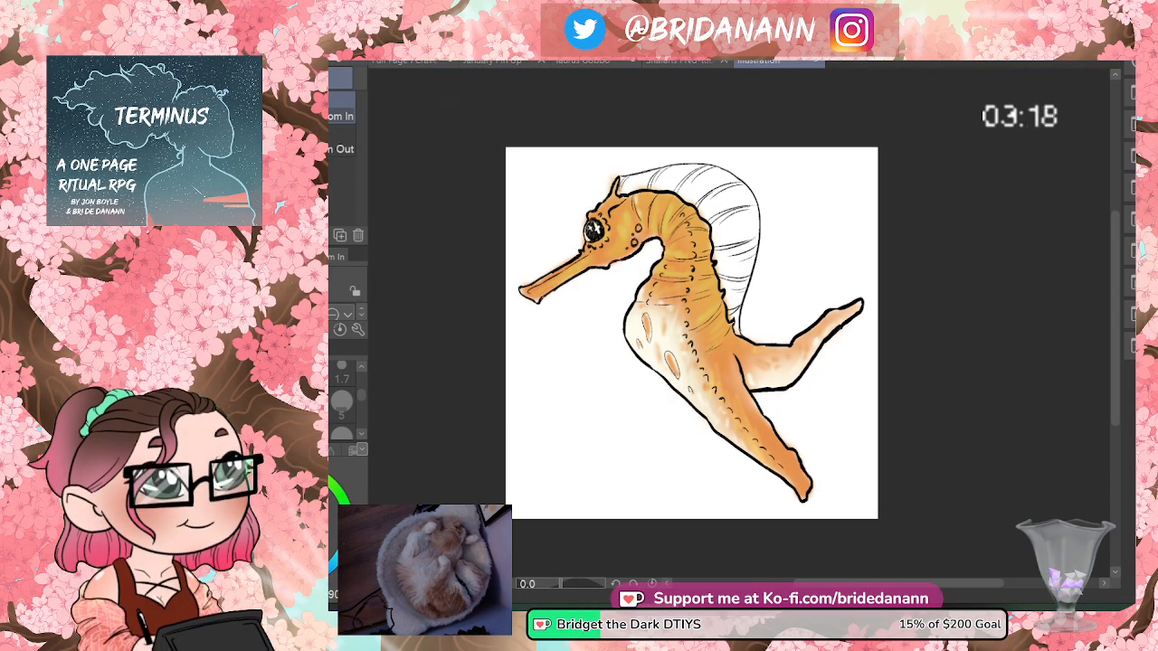
{"action": "key", "text": "b"}
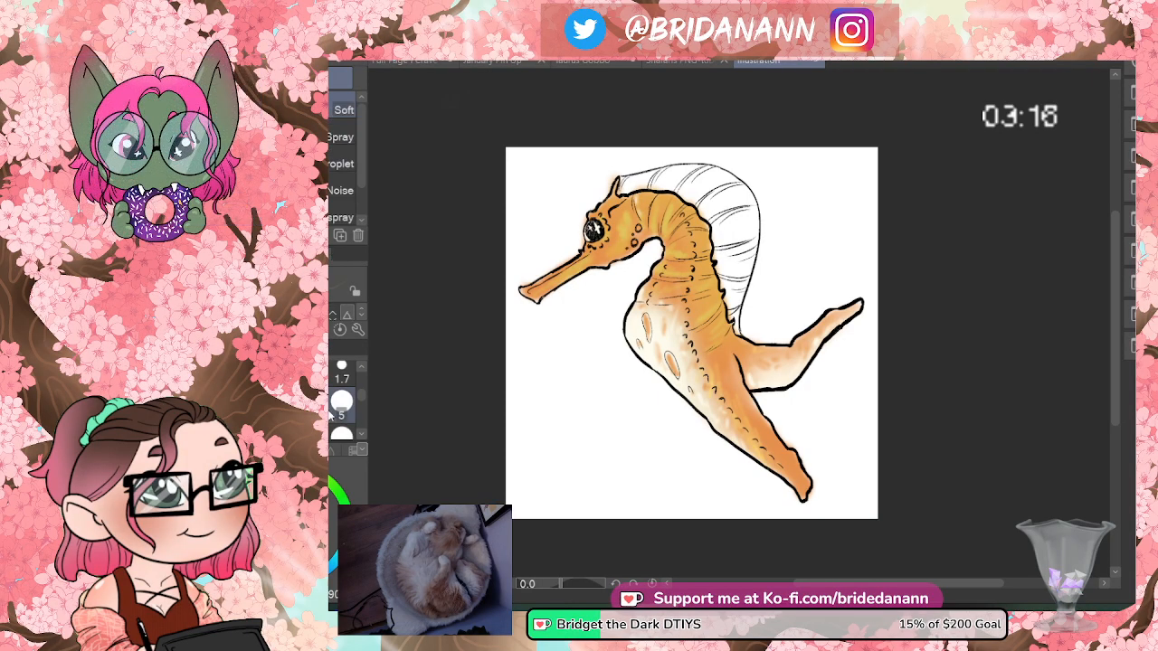
{"action": "left_click_drag", "start_coordinate": [701, 185], "coordinate": [633, 179]}
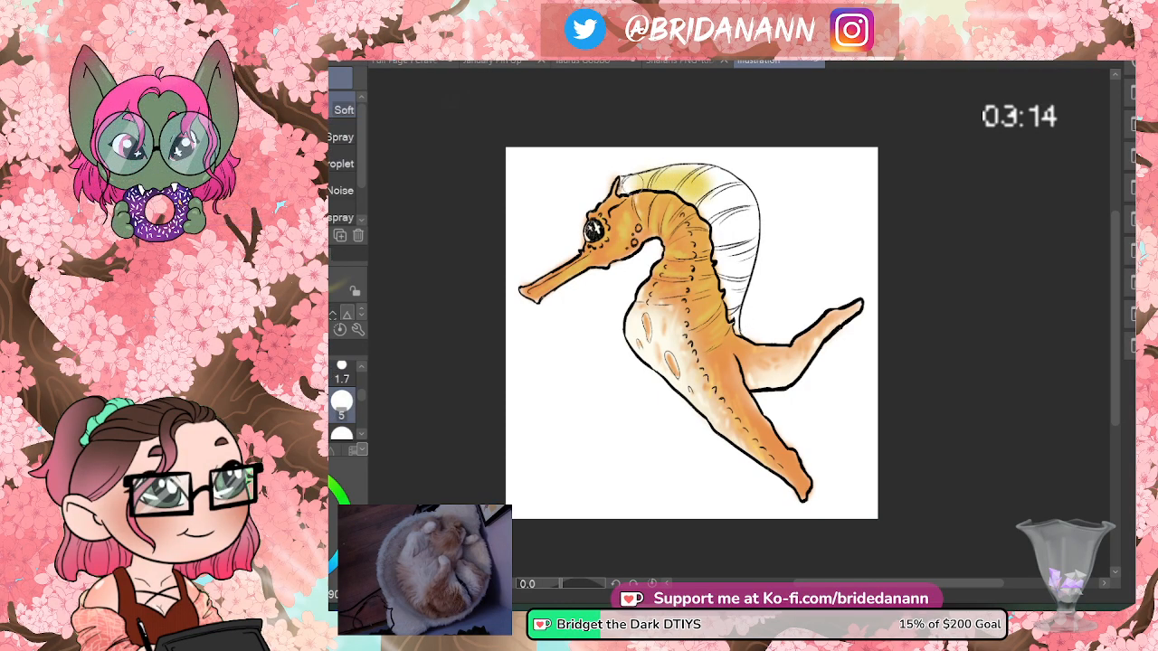
{"action": "mouse_move", "coordinate": [715, 199]}
{"action": "left_mouse_down"}
{"action": "mouse_move", "coordinate": [724, 181]}
{"action": "mouse_move", "coordinate": [737, 221]}
{"action": "mouse_move", "coordinate": [723, 226]}
{"action": "left_mouse_up"}
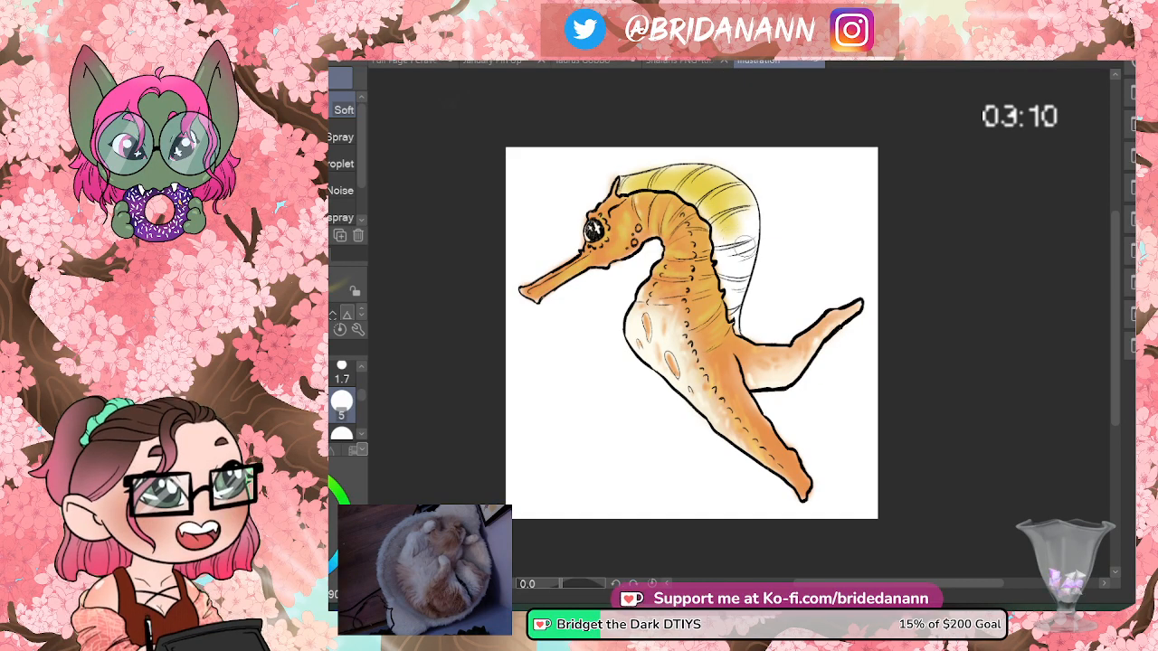
{"action": "mouse_move", "coordinate": [723, 235]}
{"action": "left_mouse_down"}
{"action": "mouse_move", "coordinate": [733, 308]}
{"action": "mouse_move", "coordinate": [737, 199]}
{"action": "mouse_move", "coordinate": [751, 257]}
{"action": "mouse_move", "coordinate": [714, 261]}
{"action": "left_mouse_up"}
{"action": "key", "text": "ctrl+z"}
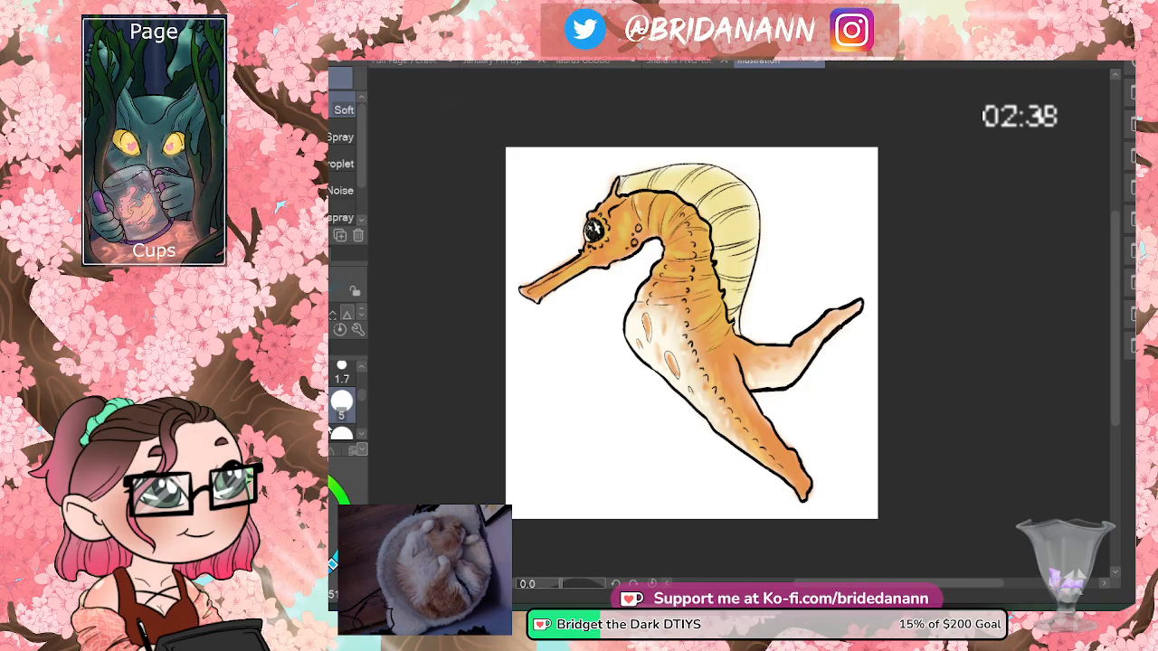
- Cover the whole background with deep teal blue using a very large Soft airbrush
{"action": "left_click", "coordinate": [342, 432]}
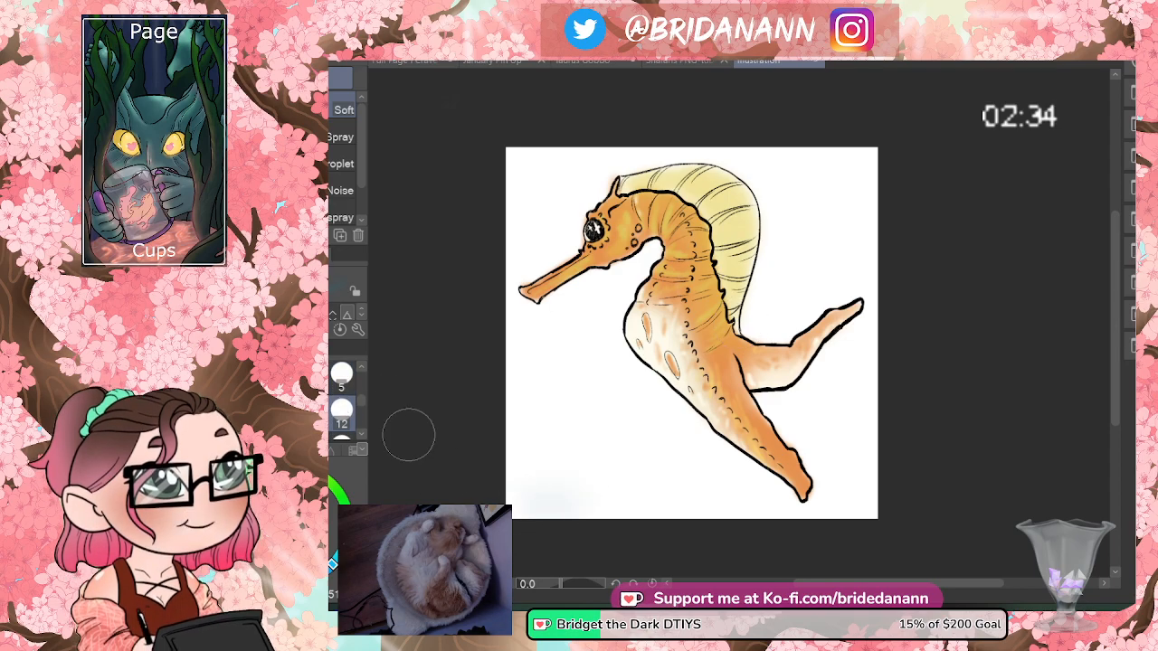
{"action": "left_click_drag", "start_coordinate": [362, 403], "coordinate": [362, 412]}
{"action": "left_click", "coordinate": [342, 435]}
{"action": "mouse_move", "coordinate": [602, 504]}
{"action": "left_mouse_down"}
{"action": "mouse_move", "coordinate": [653, 534]}
{"action": "mouse_move", "coordinate": [580, 554]}
{"action": "mouse_move", "coordinate": [811, 488]}
{"action": "mouse_move", "coordinate": [483, 509]}
{"action": "mouse_move", "coordinate": [814, 398]}
{"action": "mouse_move", "coordinate": [557, 383]}
{"action": "mouse_move", "coordinate": [916, 370]}
{"action": "mouse_move", "coordinate": [647, 419]}
{"action": "mouse_move", "coordinate": [568, 409]}
{"action": "mouse_move", "coordinate": [772, 248]}
{"action": "mouse_move", "coordinate": [735, 149]}
{"action": "mouse_move", "coordinate": [497, 186]}
{"action": "mouse_move", "coordinate": [629, 311]}
{"action": "mouse_move", "coordinate": [925, 371]}
{"action": "mouse_move", "coordinate": [932, 466]}
{"action": "mouse_move", "coordinate": [549, 425]}
{"action": "mouse_move", "coordinate": [442, 328]}
{"action": "mouse_move", "coordinate": [632, 335]}
{"action": "mouse_move", "coordinate": [772, 445]}
{"action": "mouse_move", "coordinate": [944, 414]}
{"action": "left_mouse_up"}
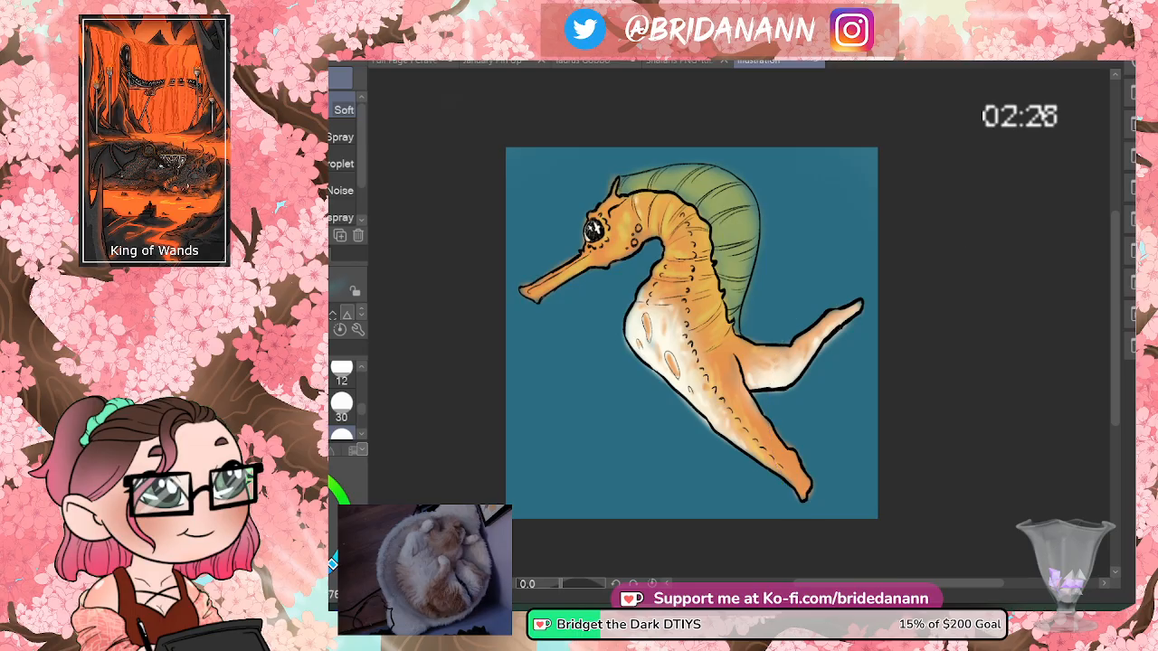
- Lighten the upper water with paler blue and airbrush soft diagonal light streaks across the background
{"action": "mouse_move", "coordinate": [597, 73]}
{"action": "left_mouse_down"}
{"action": "mouse_move", "coordinate": [778, 82]}
{"action": "mouse_move", "coordinate": [543, 317]}
{"action": "mouse_move", "coordinate": [618, 308]}
{"action": "left_mouse_up"}
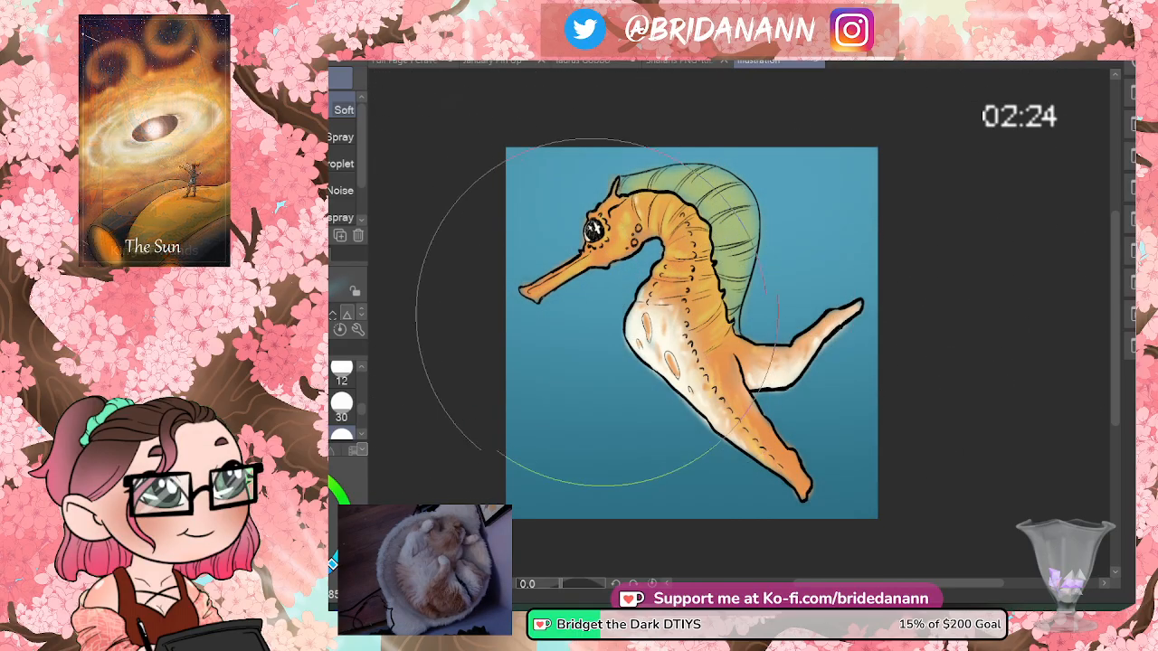
{"action": "left_click_drag", "start_coordinate": [677, 111], "coordinate": [466, 272]}
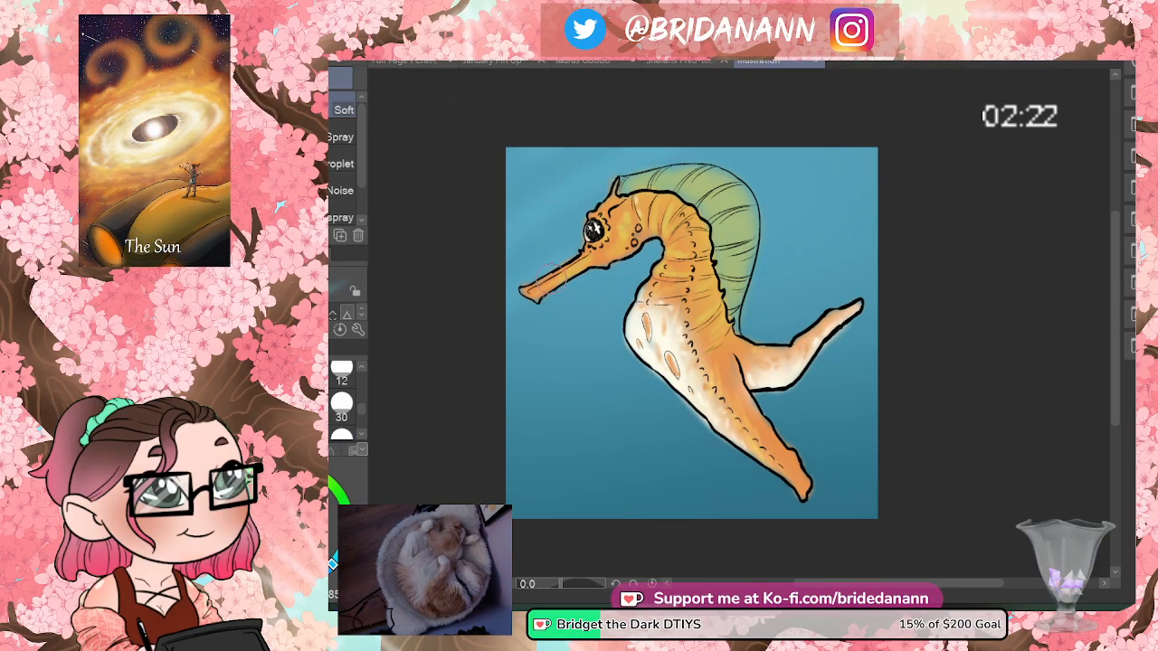
{"action": "left_click_drag", "start_coordinate": [814, 172], "coordinate": [512, 334]}
{"action": "mouse_move", "coordinate": [870, 235]}
{"action": "left_mouse_down"}
{"action": "mouse_move", "coordinate": [511, 422]}
{"action": "mouse_move", "coordinate": [879, 280]}
{"action": "left_mouse_up"}
{"action": "left_click_drag", "start_coordinate": [787, 443], "coordinate": [850, 405]}
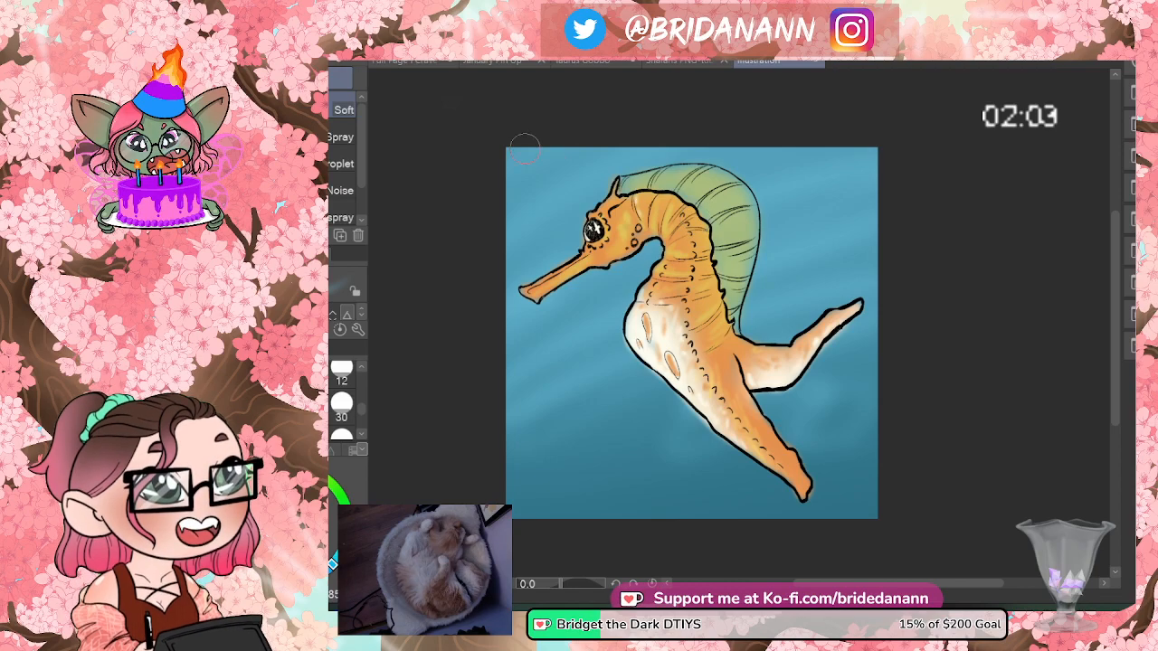
{"action": "mouse_move", "coordinate": [481, 156]}
{"action": "left_mouse_down"}
{"action": "mouse_move", "coordinate": [534, 192]}
{"action": "mouse_move", "coordinate": [604, 191]}
{"action": "left_mouse_up"}
{"action": "mouse_move", "coordinate": [907, 121]}
{"action": "left_mouse_down"}
{"action": "mouse_move", "coordinate": [956, 152]}
{"action": "mouse_move", "coordinate": [776, 288]}
{"action": "mouse_move", "coordinate": [874, 277]}
{"action": "left_mouse_up"}
{"action": "left_click_drag", "start_coordinate": [582, 350], "coordinate": [634, 290]}
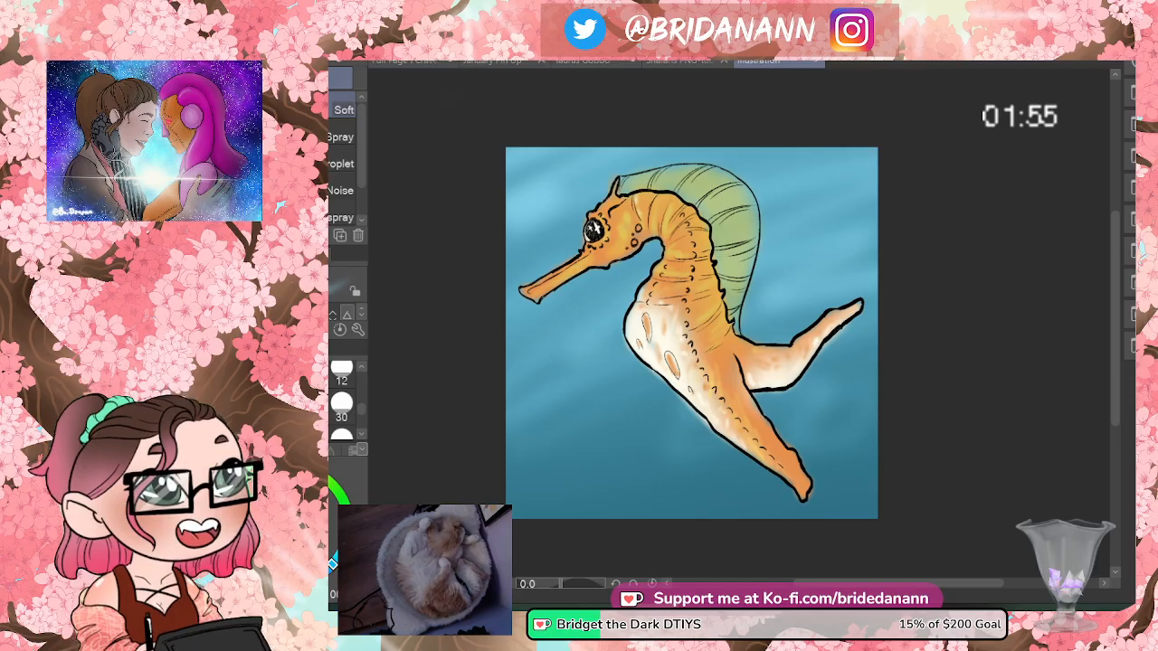
- Draw a small frilled side fin behind the cheek in black with the soft pencil
{"action": "key", "text": "slash"}
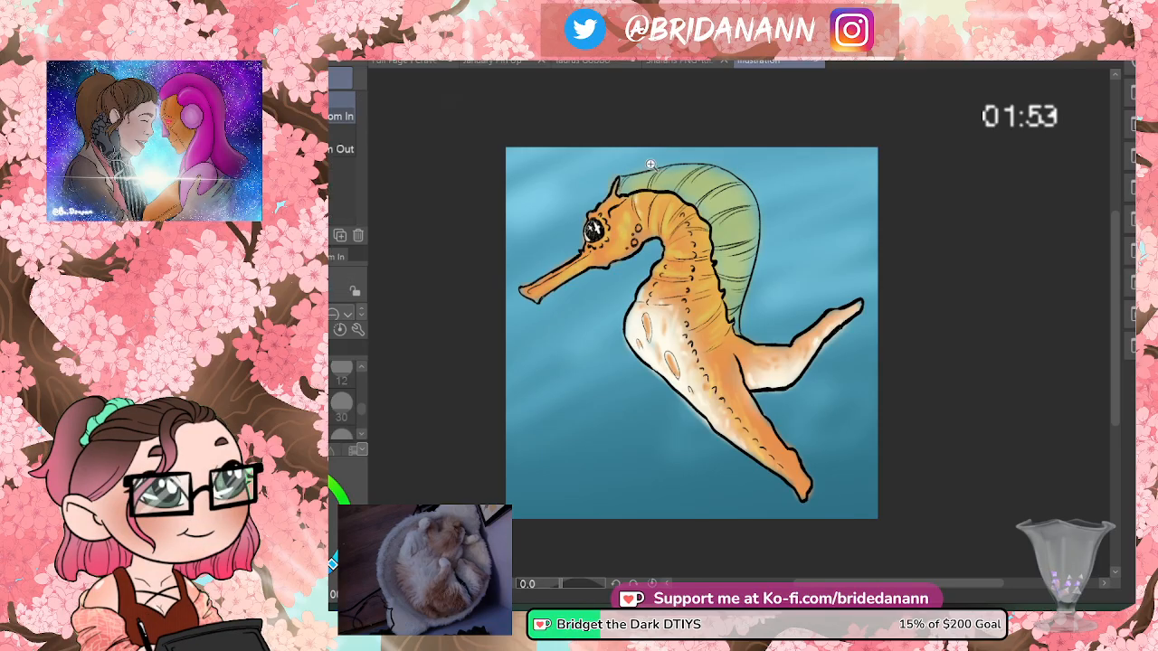
{"action": "double_click", "coordinate": [652, 163]}
{"action": "key", "text": "p"}
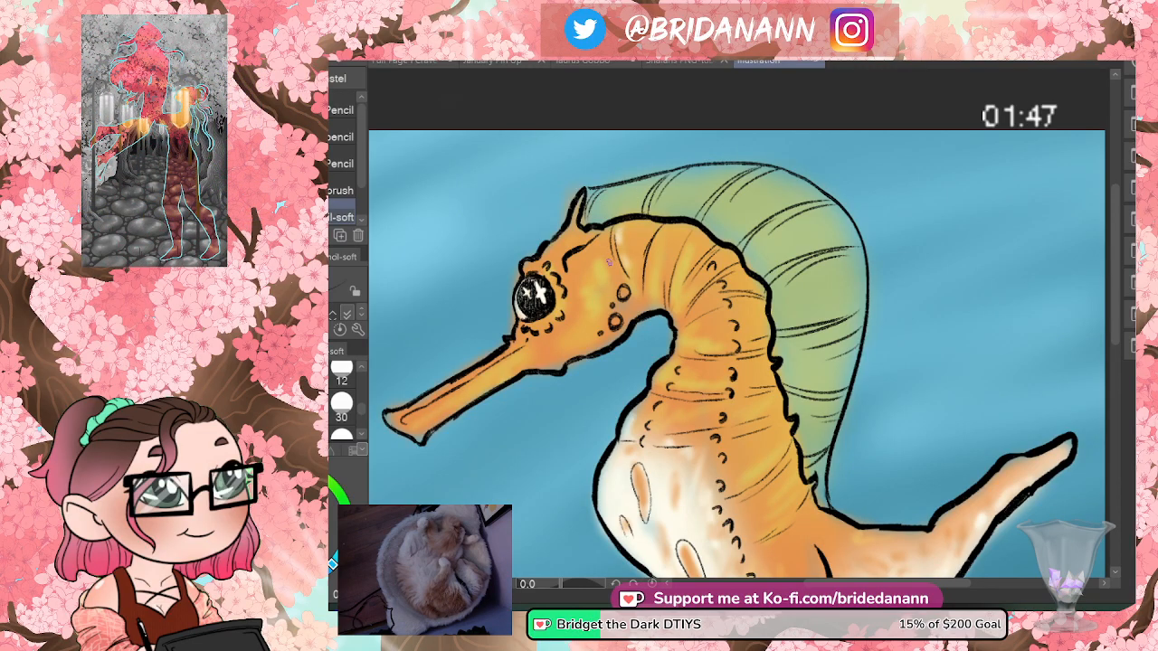
{"action": "left_click_drag", "start_coordinate": [615, 256], "coordinate": [619, 237]}
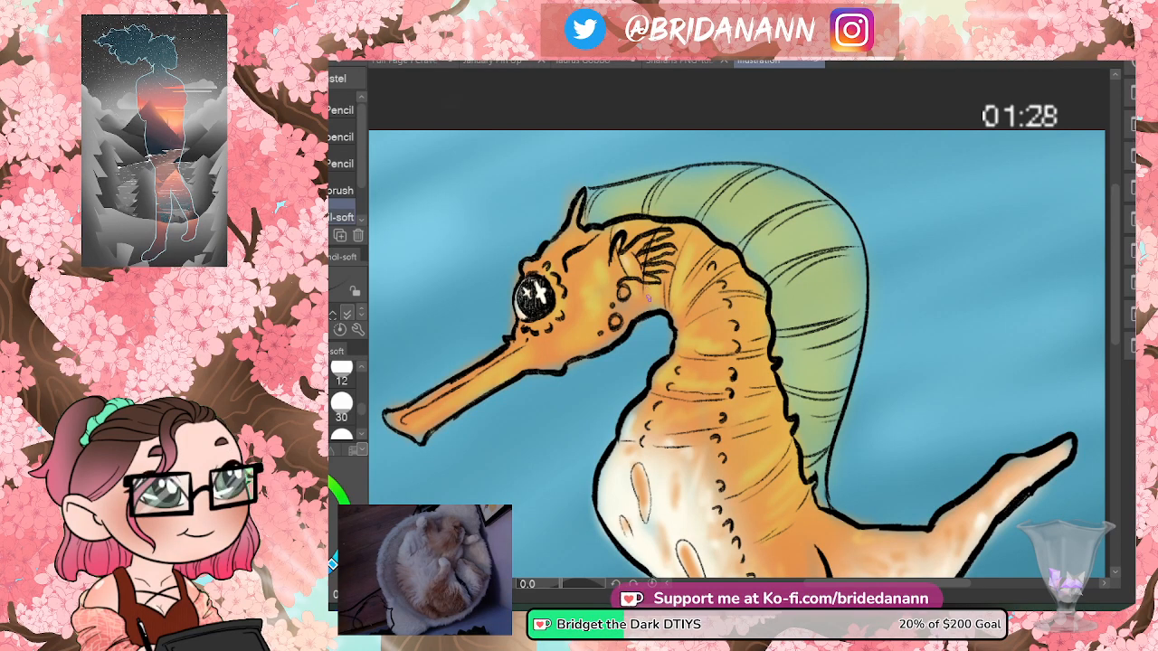
- Erase the stray lines at the base of the small side fin and pencil extra small bumps around the cheek circles
{"action": "key", "text": "ctrl+space"}
{"action": "left_click_drag", "start_coordinate": [712, 208], "coordinate": [633, 217]}
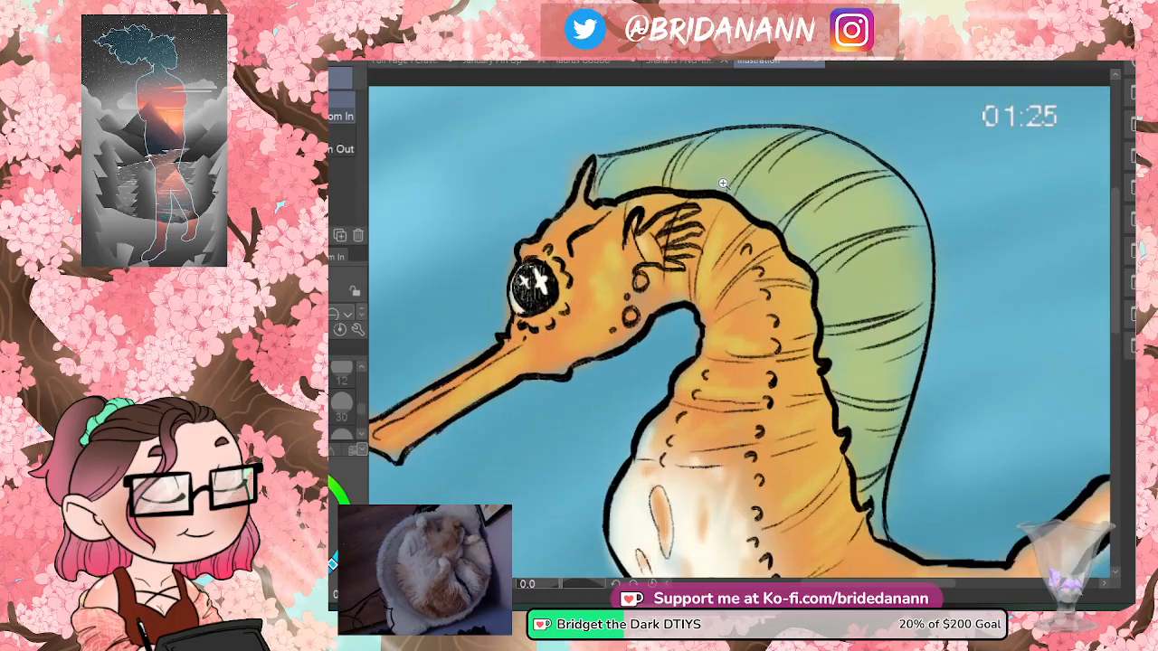
{"action": "scroll", "coordinate": [706, 190], "scroll_direction": "up", "scroll_amount": 2}
{"action": "scroll", "coordinate": [706, 190], "scroll_direction": "down", "scroll_amount": 3}
{"action": "scroll", "coordinate": [699, 186], "scroll_direction": "up", "scroll_amount": 2}
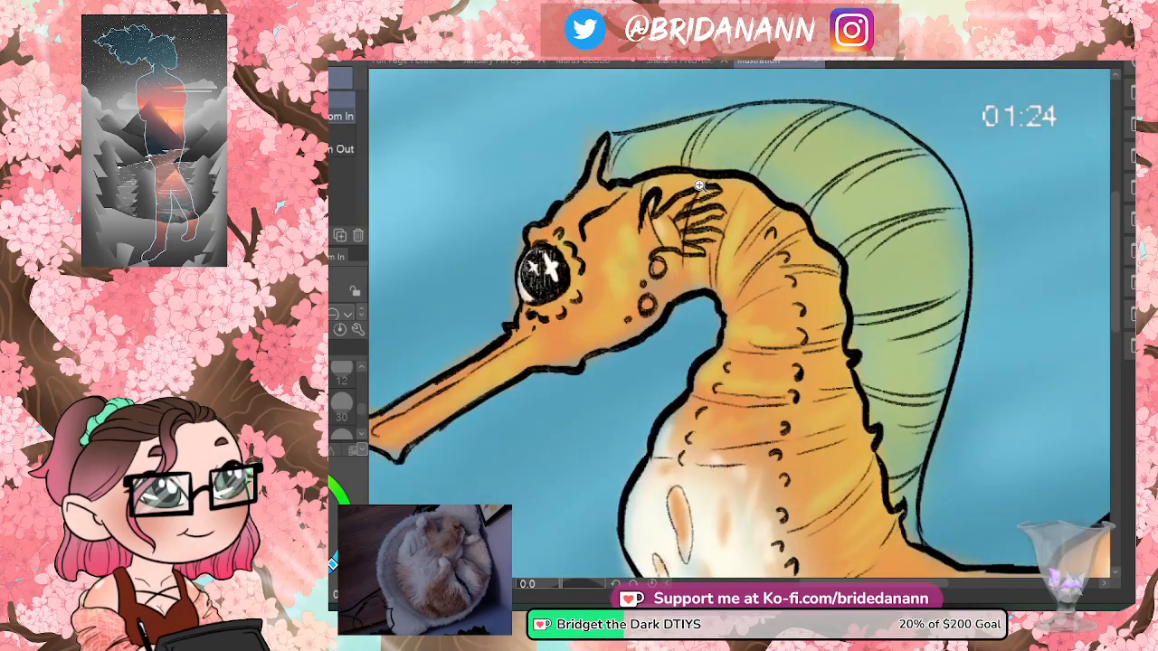
{"action": "scroll", "coordinate": [699, 186], "scroll_direction": "up", "scroll_amount": 1}
{"action": "key", "text": "e"}
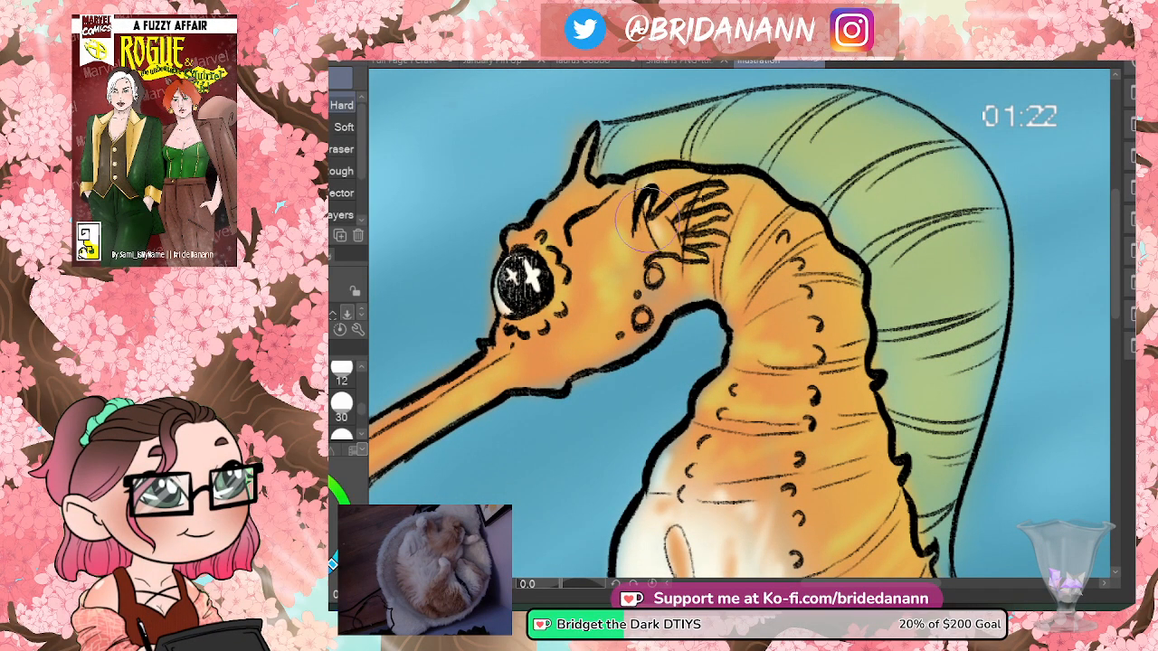
{"action": "mouse_move", "coordinate": [665, 221]}
{"action": "left_mouse_down"}
{"action": "mouse_move", "coordinate": [691, 241]}
{"action": "mouse_move", "coordinate": [689, 258]}
{"action": "left_mouse_up"}
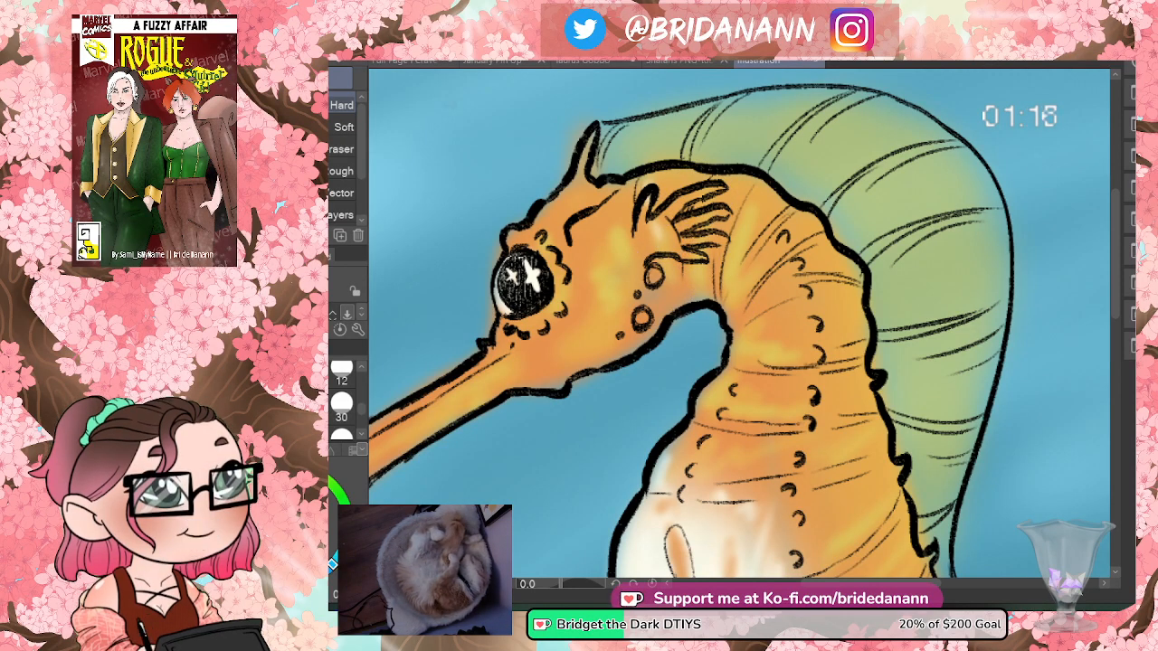
{"action": "key", "text": "p"}
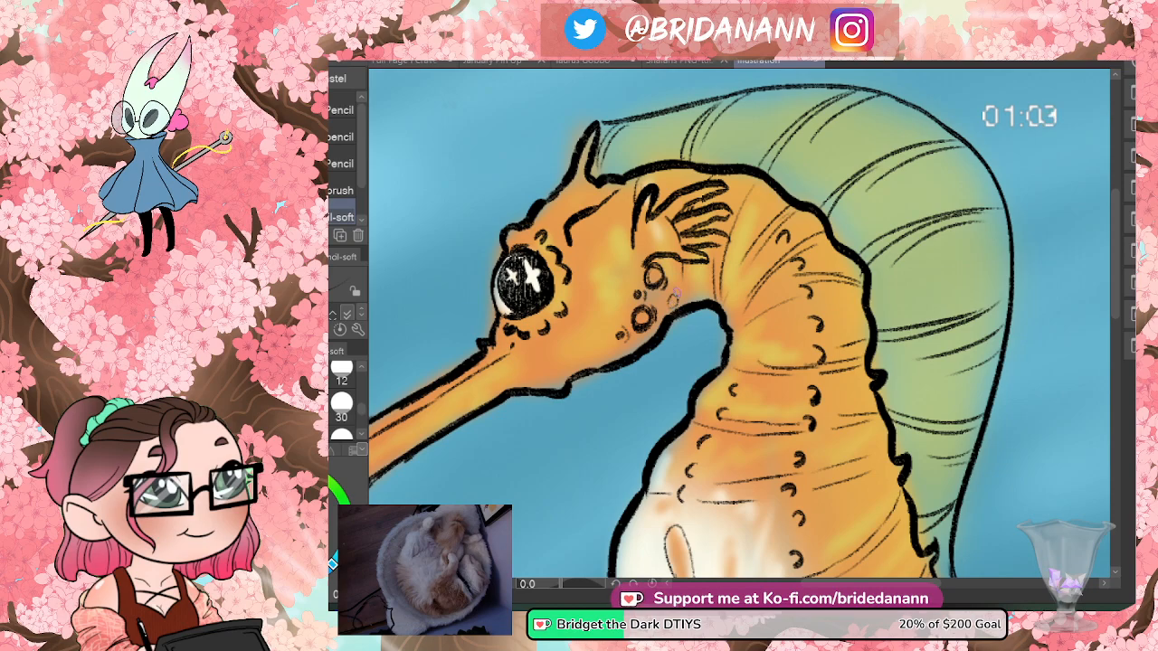
- Try a broad airbrush stroke up through the background, undo it and switch back to the soft pencil
{"action": "key", "text": "ctrl+space"}
{"action": "left_click_drag", "start_coordinate": [713, 226], "coordinate": [628, 326]}
{"action": "left_click_drag", "start_coordinate": [769, 305], "coordinate": [793, 246]}
{"action": "left_click_drag", "start_coordinate": [690, 221], "coordinate": [694, 187]}
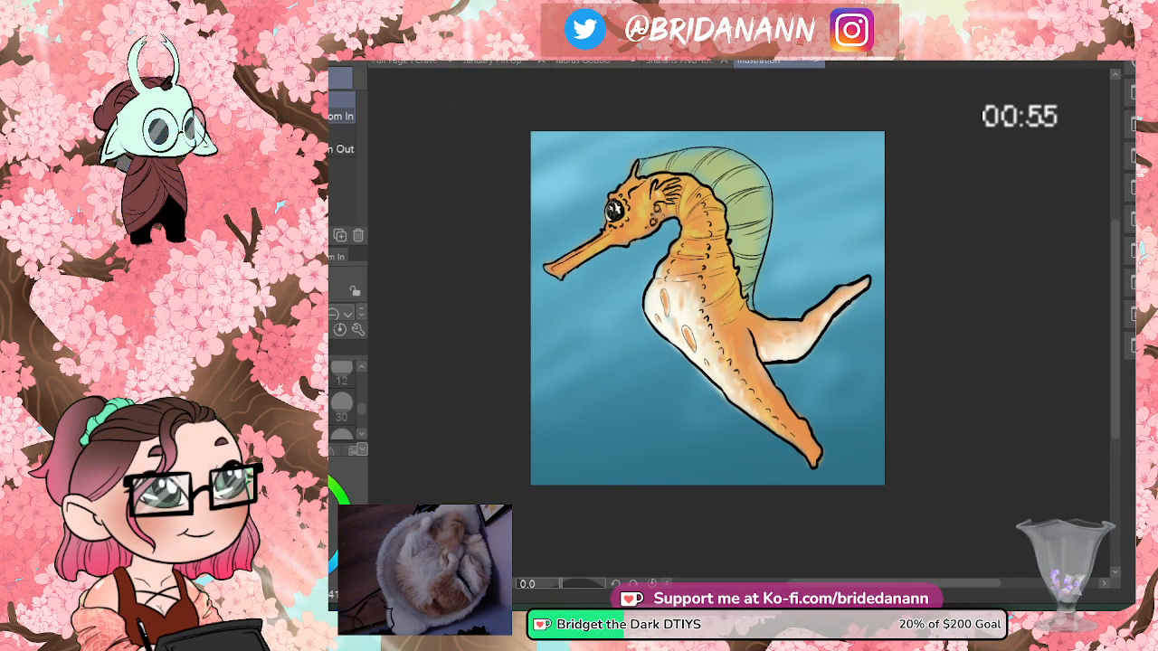
{"action": "key", "text": "b"}
{"action": "left_click_drag", "start_coordinate": [737, 520], "coordinate": [812, 119]}
{"action": "key", "text": "ctrl+z"}
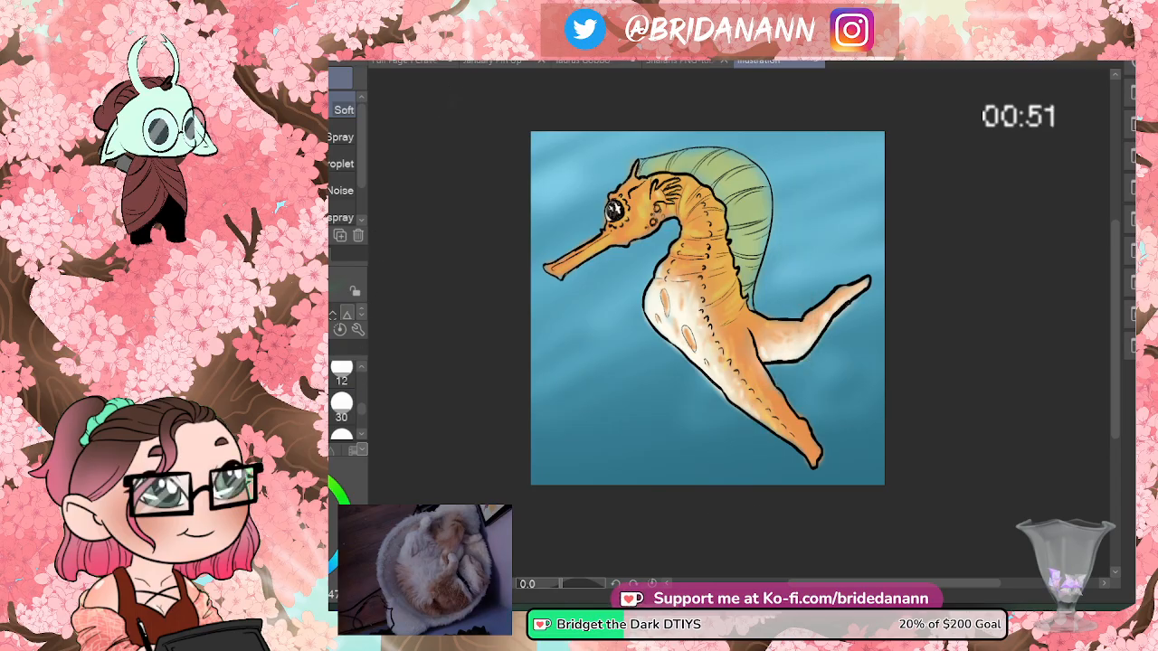
{"action": "key", "text": "p"}
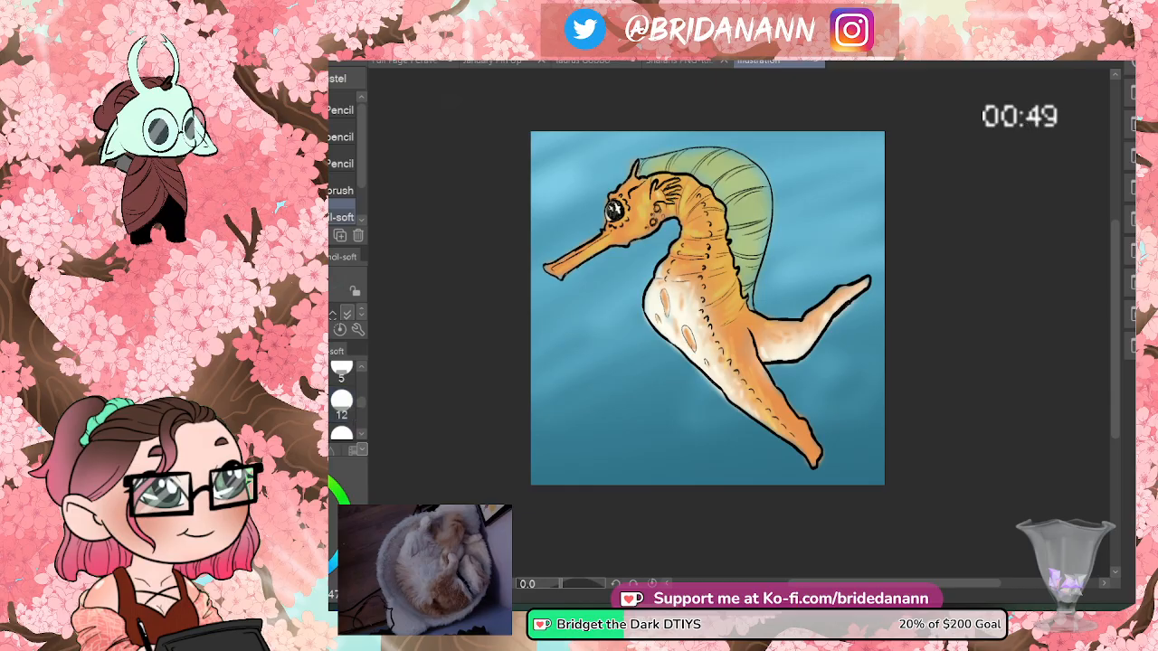
- Paint long curving medium-green seaweed blades over the seahorse's lower body and along both sides of the picture
{"action": "left_click_drag", "start_coordinate": [812, 137], "coordinate": [698, 484]}
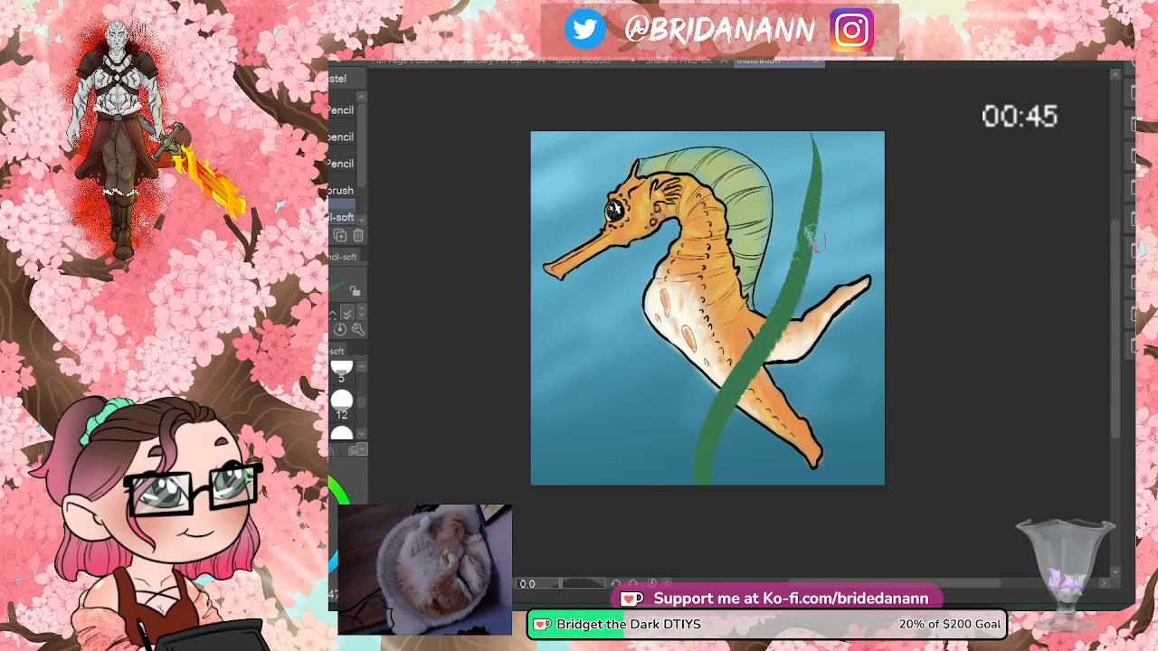
{"action": "left_click_drag", "start_coordinate": [814, 227], "coordinate": [738, 412]}
{"action": "mouse_move", "coordinate": [532, 336]}
{"action": "left_mouse_down"}
{"action": "mouse_move", "coordinate": [642, 479]}
{"action": "mouse_move", "coordinate": [557, 385]}
{"action": "mouse_move", "coordinate": [595, 421]}
{"action": "left_mouse_up"}
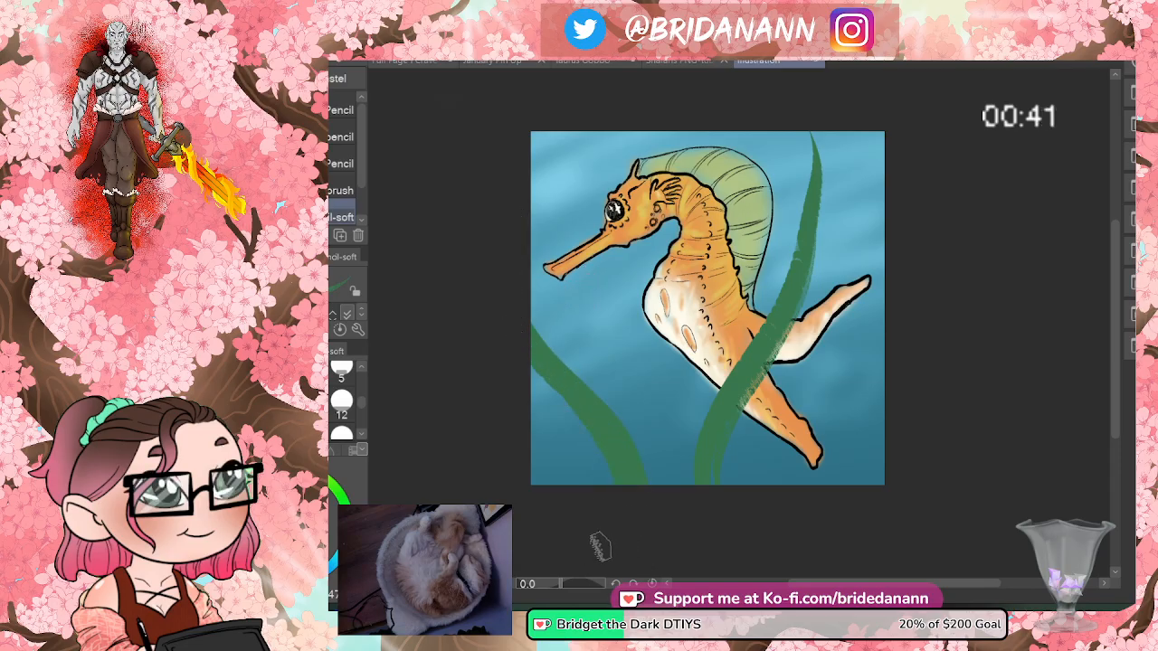
{"action": "left_click_drag", "start_coordinate": [760, 452], "coordinate": [798, 344]}
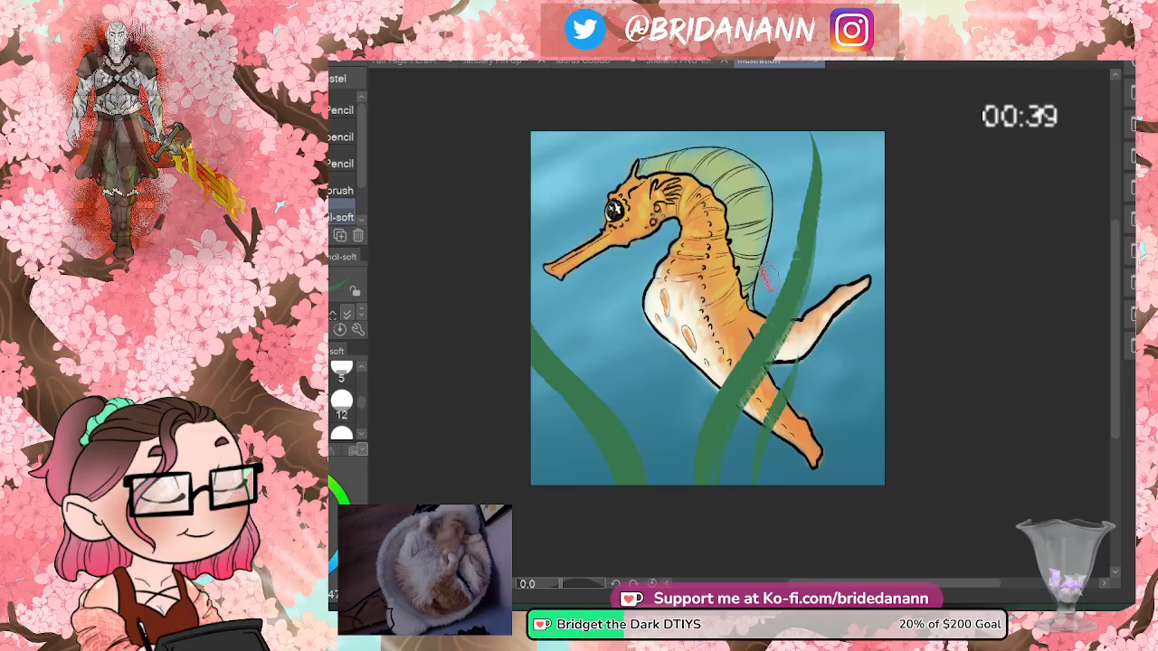
{"action": "mouse_move", "coordinate": [830, 99]}
{"action": "left_mouse_down"}
{"action": "mouse_move", "coordinate": [835, 249]}
{"action": "mouse_move", "coordinate": [852, 418]}
{"action": "left_mouse_up"}
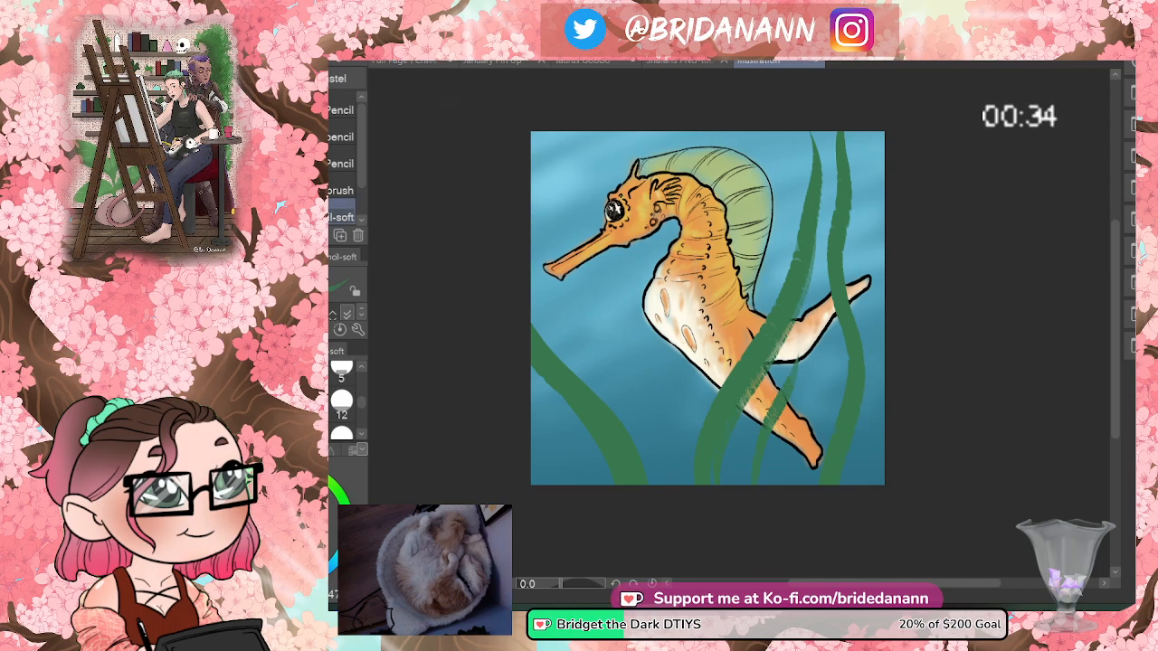
- Paint broad, darker green seaweed blades behind the seahorse, rising through the full height of the blue background
{"action": "mouse_move", "coordinate": [644, 109]}
{"action": "left_mouse_down"}
{"action": "mouse_move", "coordinate": [604, 225]}
{"action": "mouse_move", "coordinate": [639, 462]}
{"action": "left_mouse_up"}
{"action": "mouse_move", "coordinate": [616, 107]}
{"action": "left_mouse_down"}
{"action": "mouse_move", "coordinate": [596, 162]}
{"action": "mouse_move", "coordinate": [623, 305]}
{"action": "mouse_move", "coordinate": [606, 479]}
{"action": "left_mouse_up"}
{"action": "left_click_drag", "start_coordinate": [688, 117], "coordinate": [674, 253]}
{"action": "mouse_move", "coordinate": [703, 135]}
{"action": "left_mouse_down"}
{"action": "mouse_move", "coordinate": [736, 363]}
{"action": "mouse_move", "coordinate": [710, 498]}
{"action": "left_mouse_up"}
{"action": "mouse_move", "coordinate": [832, 398]}
{"action": "left_mouse_down"}
{"action": "mouse_move", "coordinate": [778, 170]}
{"action": "mouse_move", "coordinate": [812, 124]}
{"action": "mouse_move", "coordinate": [778, 217]}
{"action": "mouse_move", "coordinate": [855, 415]}
{"action": "mouse_move", "coordinate": [833, 515]}
{"action": "left_mouse_up"}
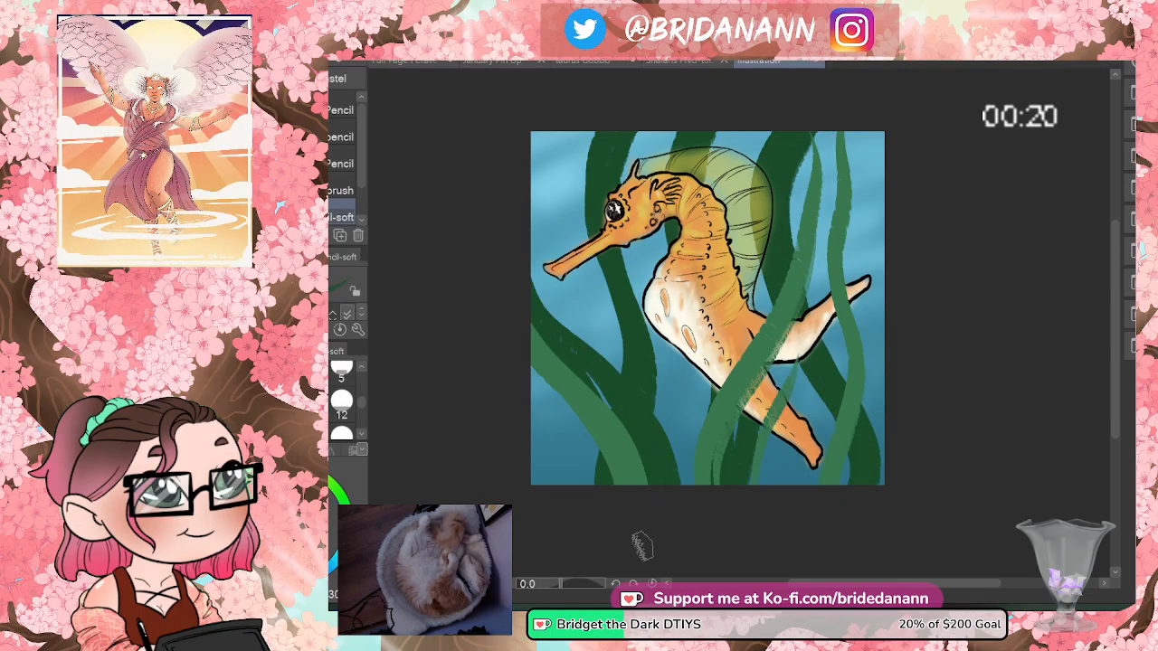
{"action": "left_click_drag", "start_coordinate": [891, 168], "coordinate": [844, 288]}
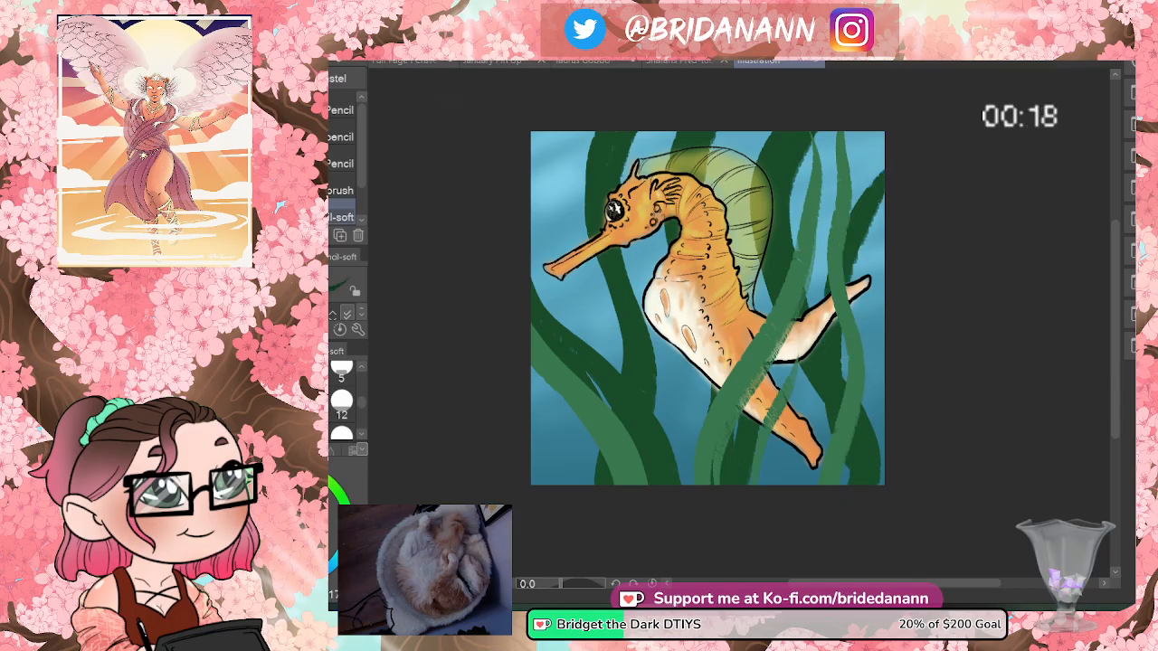
- Add the deepest layer of seaweed in very dark green between the existing blades on both sides of the seahorse
{"action": "left_click_drag", "start_coordinate": [846, 134], "coordinate": [885, 357]}
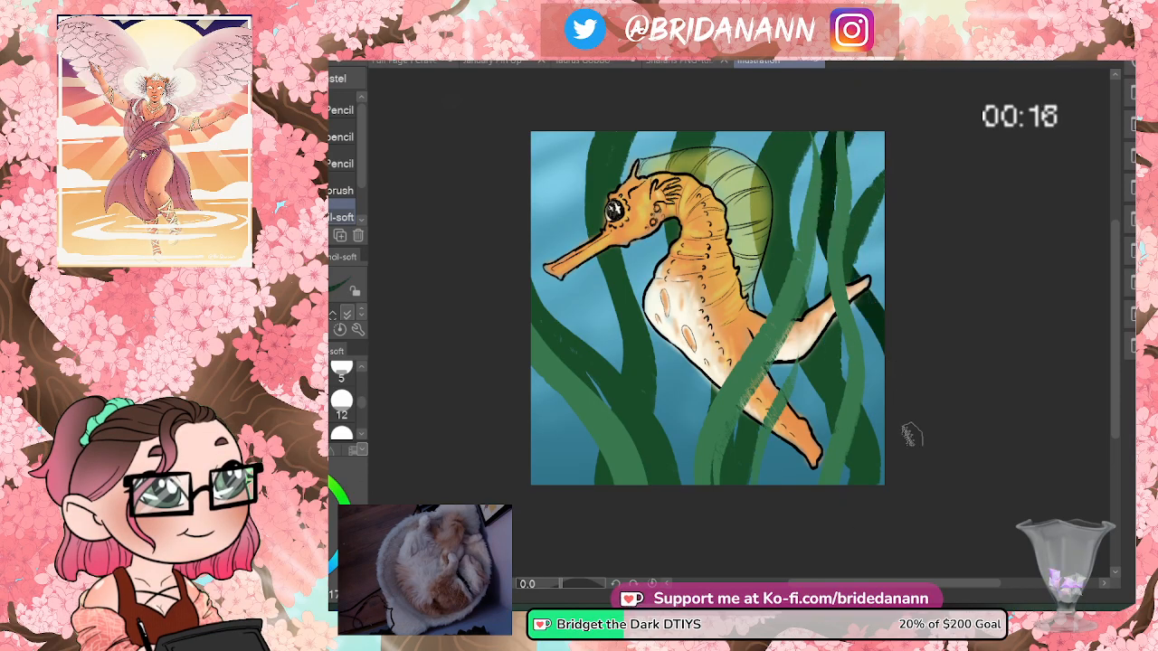
{"action": "mouse_move", "coordinate": [674, 129]}
{"action": "left_mouse_down"}
{"action": "mouse_move", "coordinate": [630, 194]}
{"action": "mouse_move", "coordinate": [670, 483]}
{"action": "left_mouse_up"}
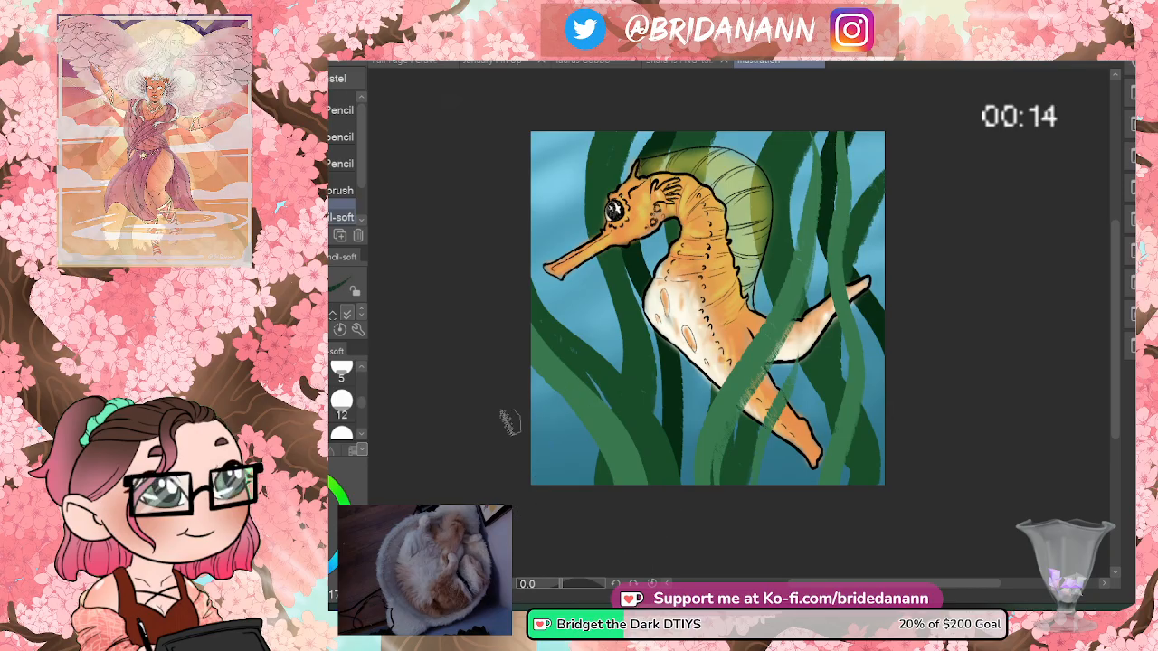
{"action": "left_click_drag", "start_coordinate": [522, 412], "coordinate": [592, 129]}
{"action": "left_click_drag", "start_coordinate": [526, 317], "coordinate": [600, 181]}
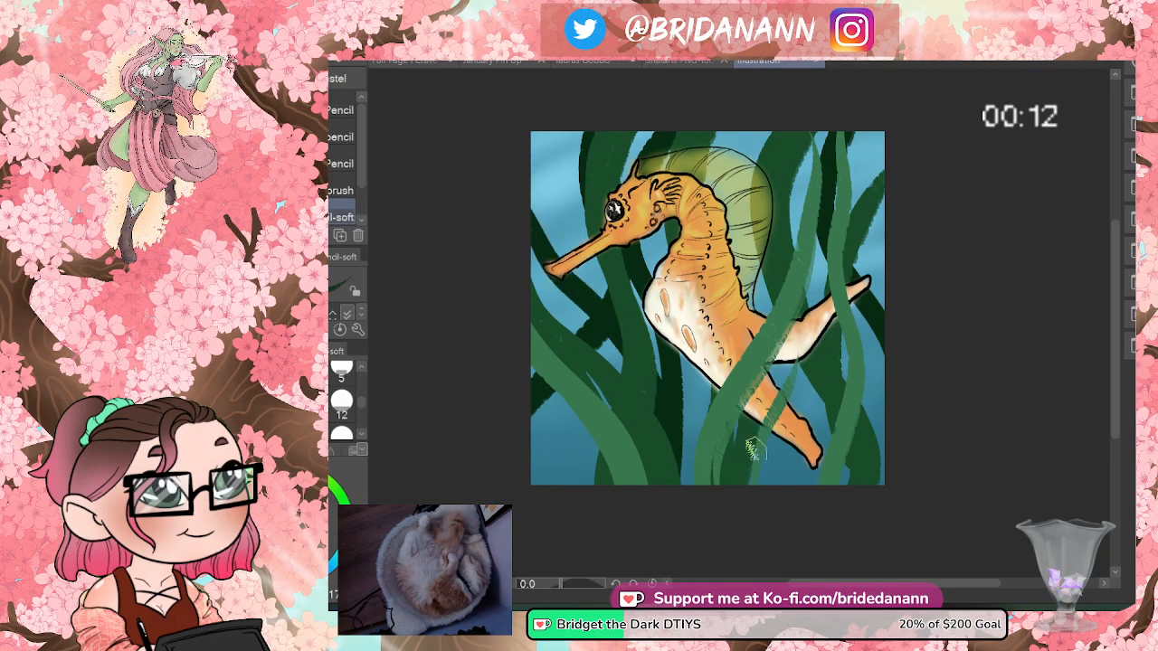
{"action": "mouse_move", "coordinate": [573, 534]}
{"action": "left_mouse_down"}
{"action": "mouse_move", "coordinate": [596, 400]}
{"action": "mouse_move", "coordinate": [566, 118]}
{"action": "left_mouse_up"}
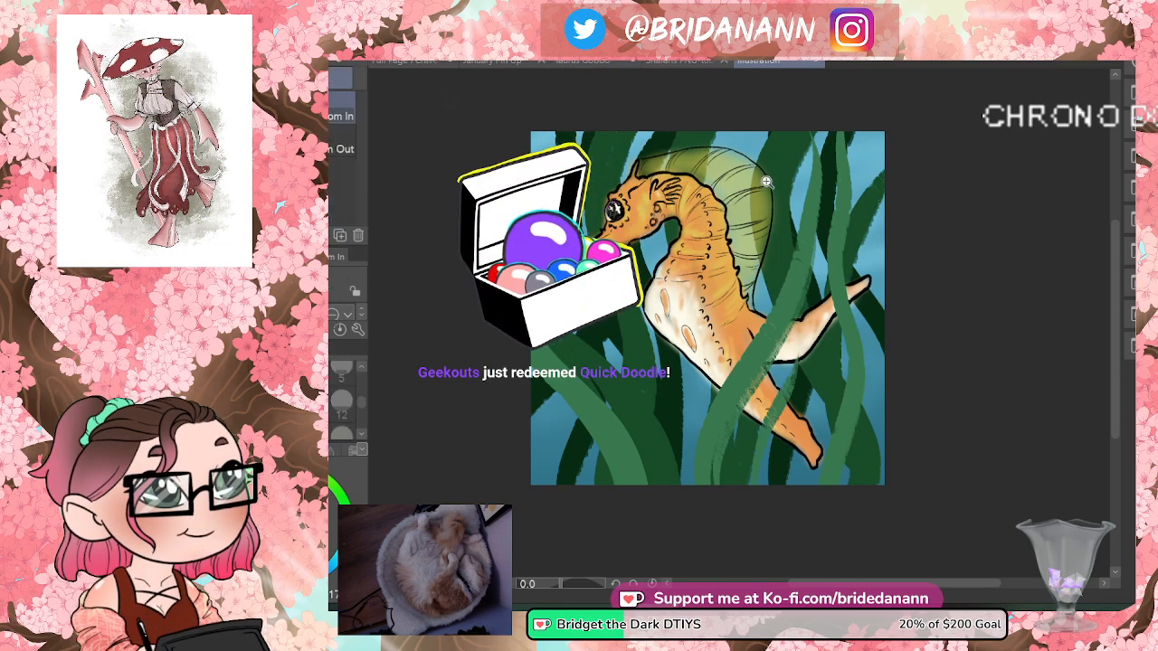
- Save the illustration in Clip Studio format under the name Cursed Seahorse
{"action": "left_click", "coordinate": [864, 205], "text": "ctrl+alt"}
{"action": "left_click_drag", "start_coordinate": [862, 204], "coordinate": [891, 160]}
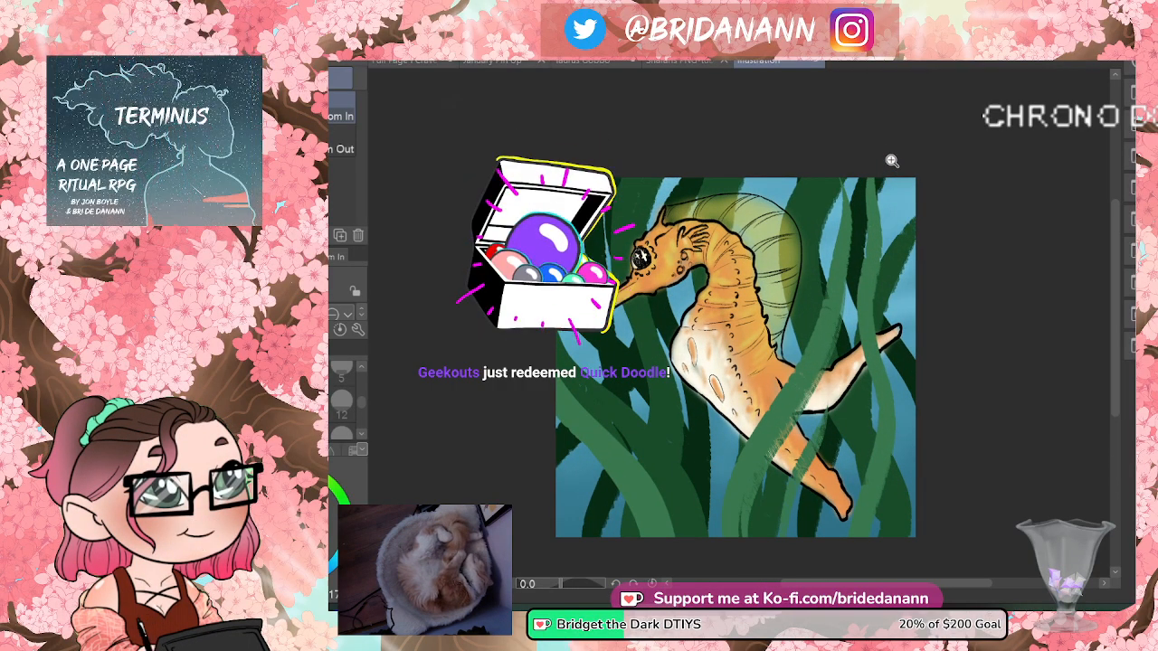
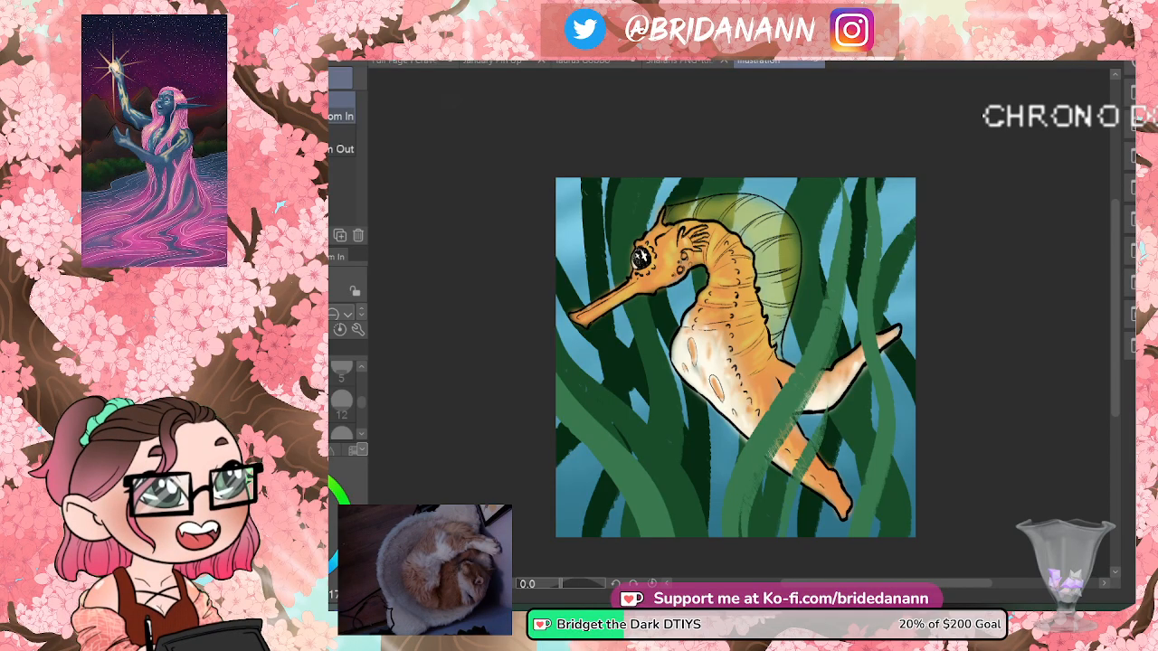
{"action": "left_click", "coordinate": [332, 63]}
{"action": "left_click", "coordinate": [414, 119]}
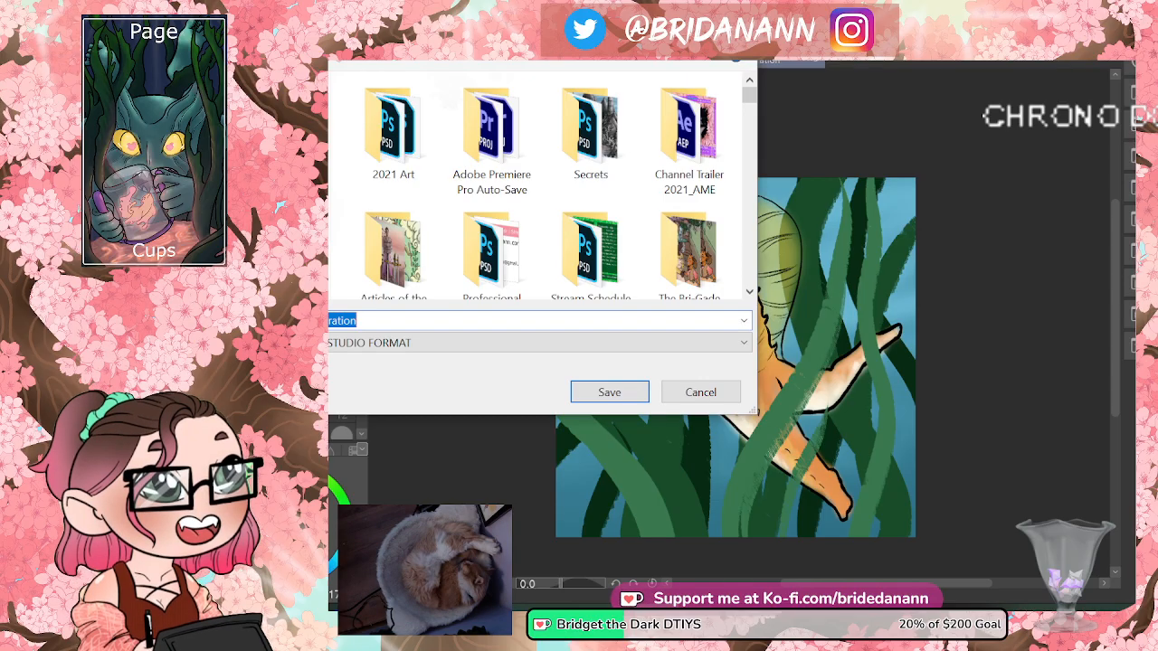
{"action": "key", "text": "BackSpace"}
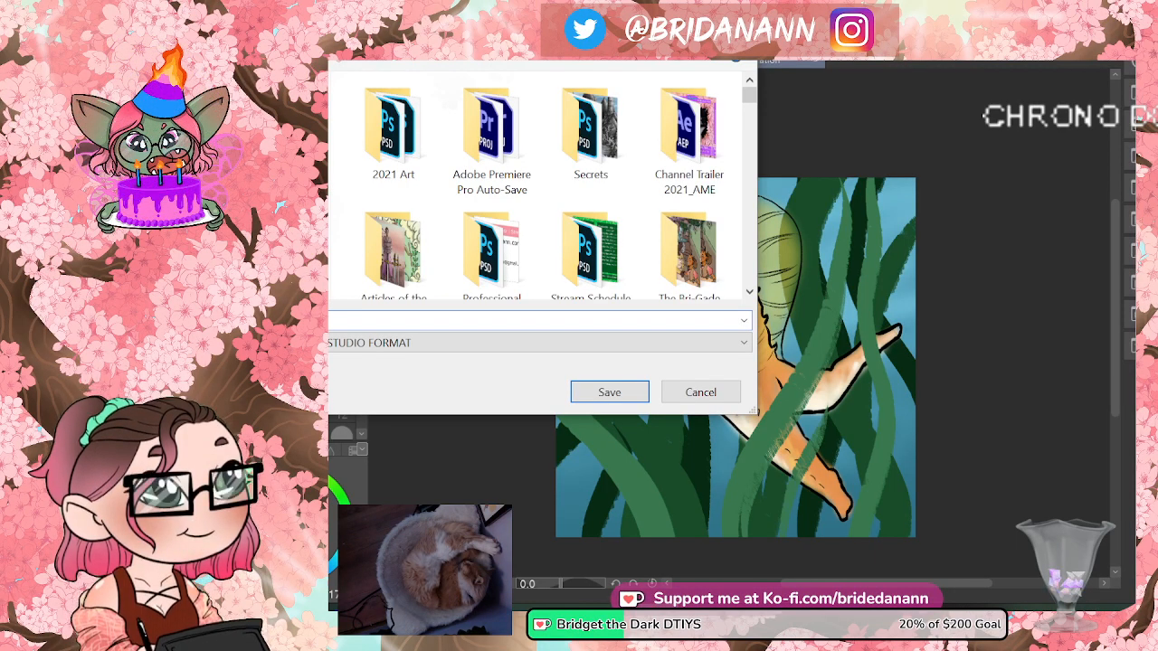
{"action": "type", "text": "ed S"}
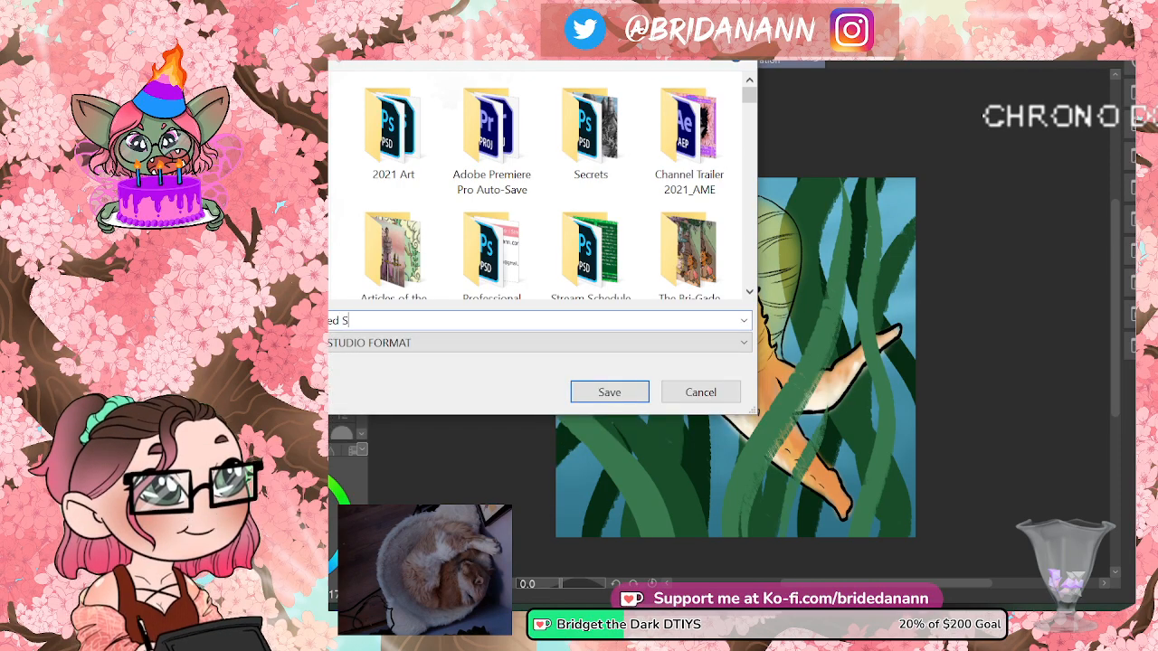
{"action": "type", "text": "eahp"}
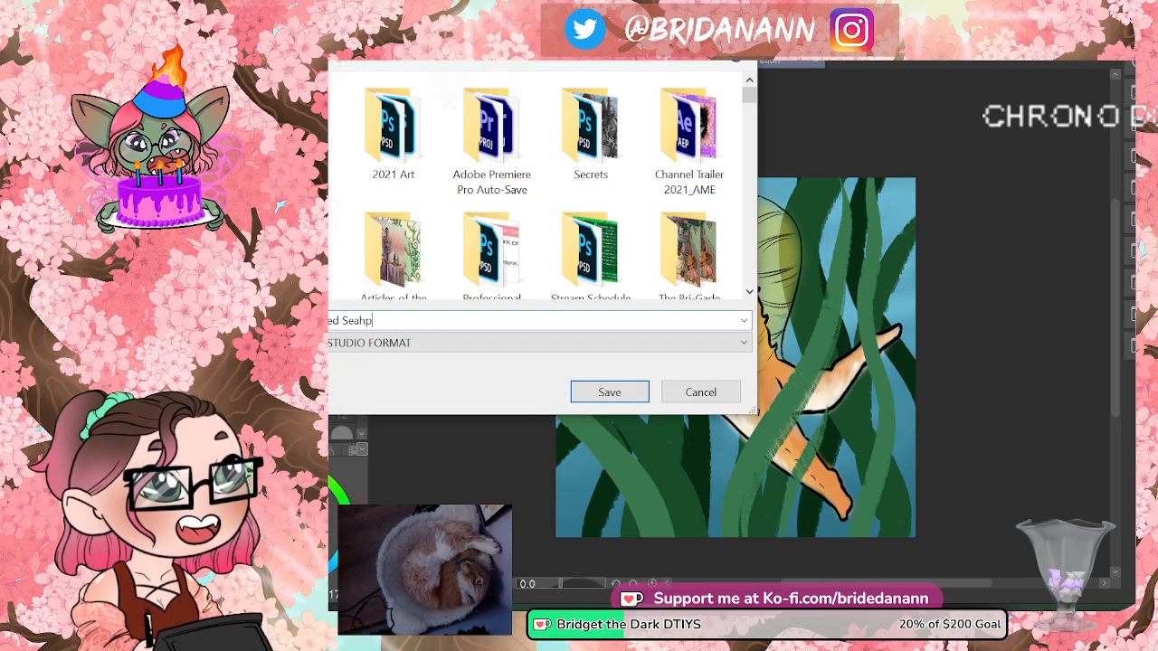
{"action": "key", "text": "BackSpace"}
{"action": "type", "text": "orse"}
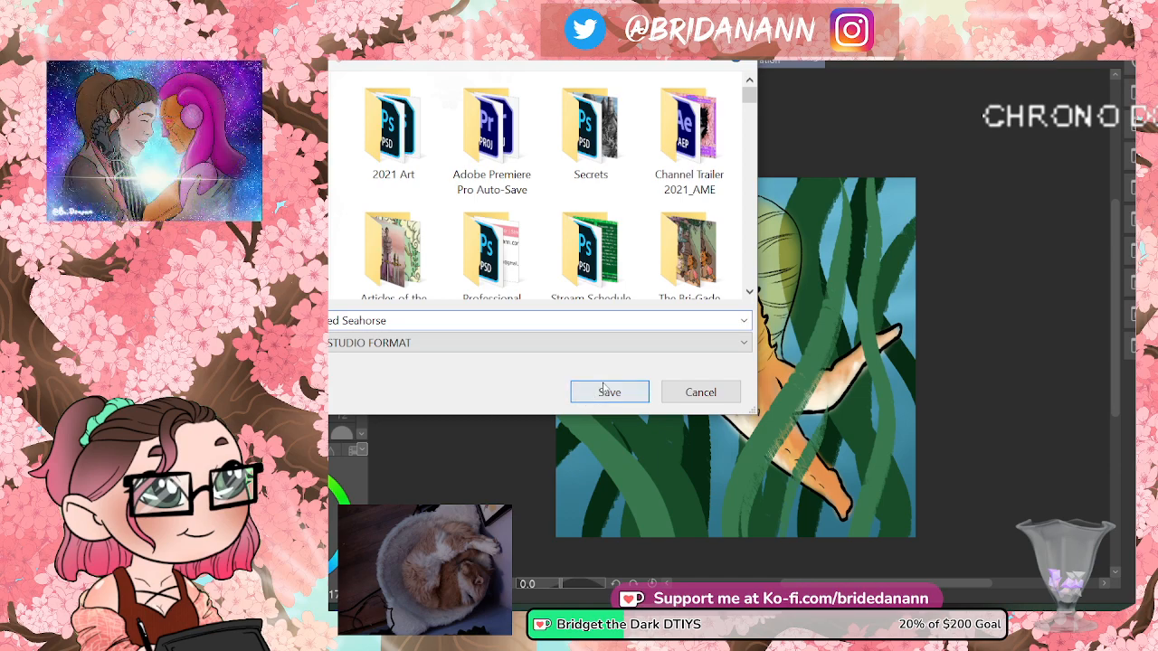
{"action": "key", "text": "Return"}
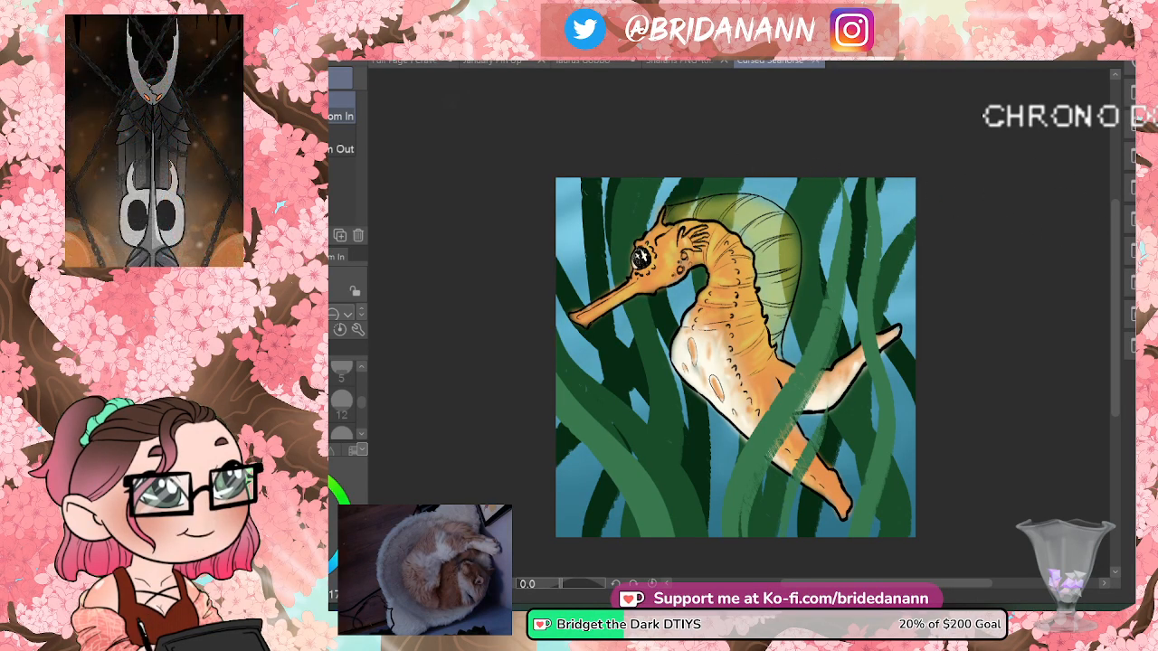
- Paste the copied black-and-white seahorse figure sketches into the painting and move them to the middle of the canvas
{"action": "key", "text": "ctrl+v"}
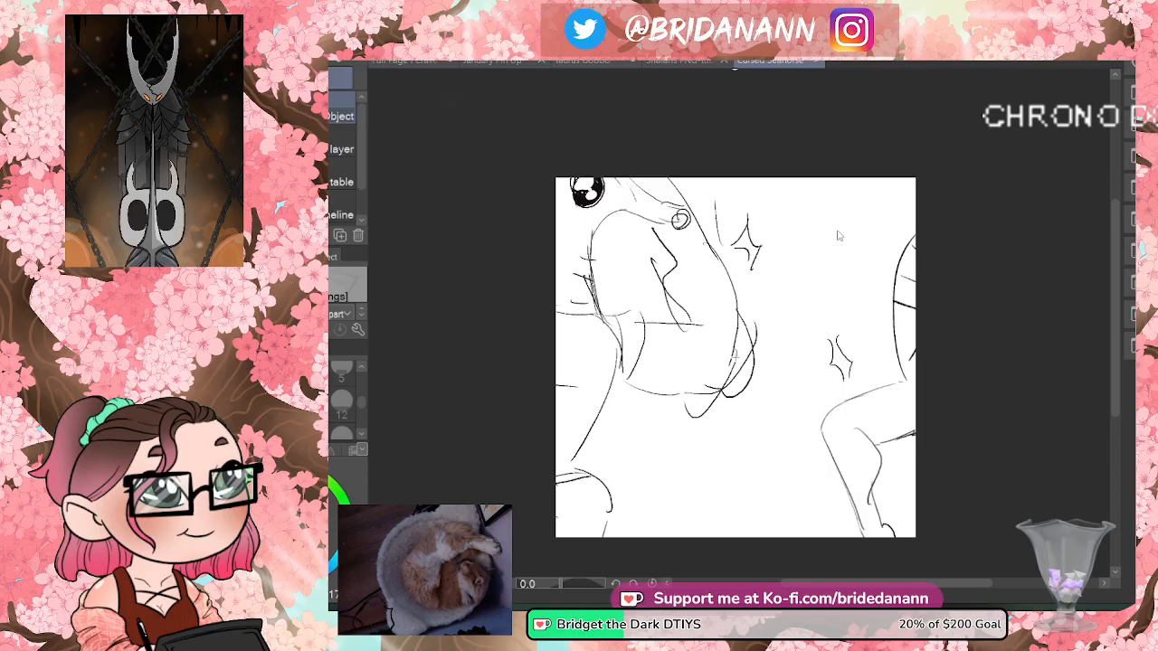
{"action": "scroll", "coordinate": [811, 240], "scroll_direction": "down", "scroll_amount": 2}
{"action": "left_click_drag", "start_coordinate": [457, 107], "coordinate": [773, 346]}
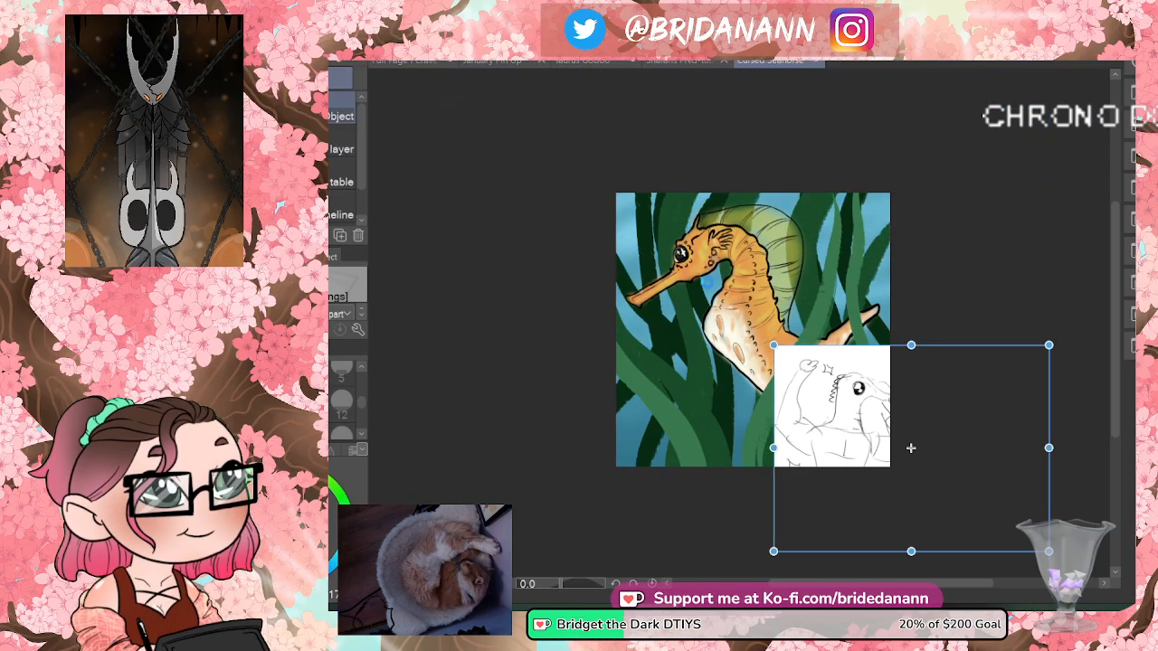
{"action": "left_click_drag", "start_coordinate": [911, 448], "coordinate": [753, 317]}
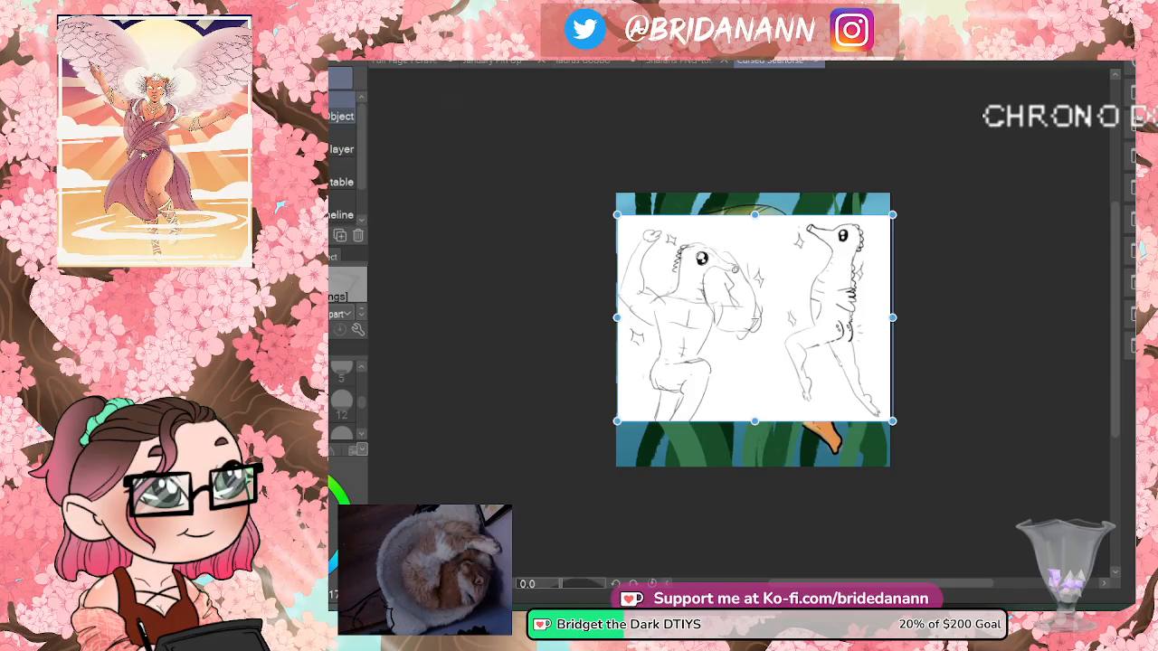
{"action": "key", "text": "slash"}
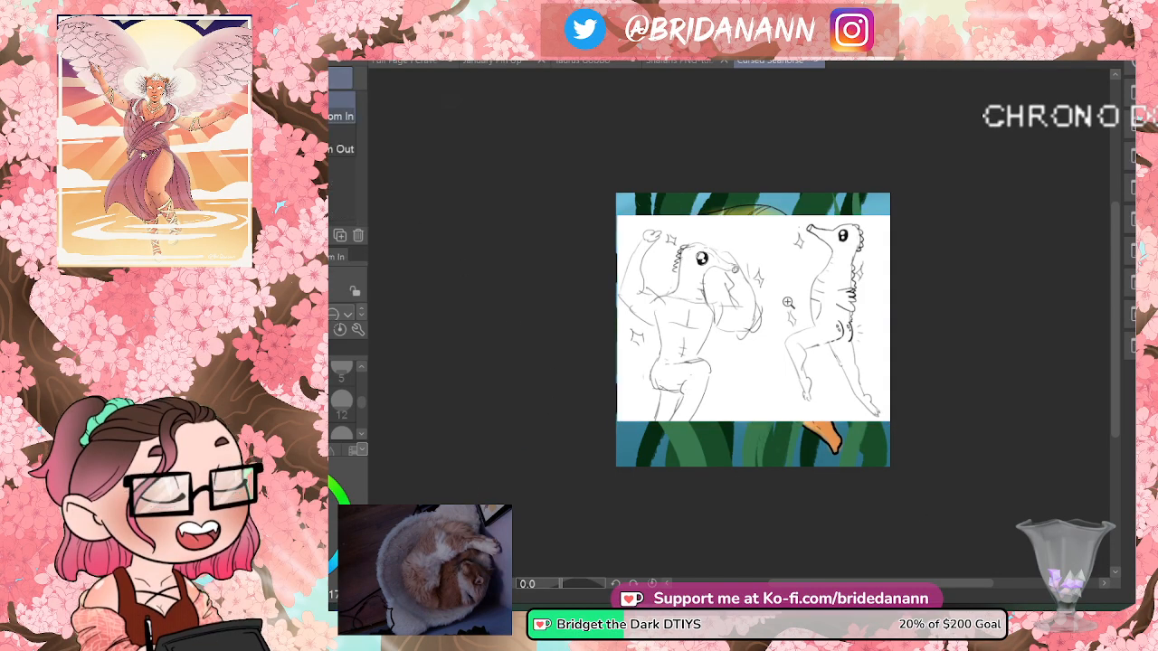
{"action": "left_click", "coordinate": [792, 343]}
{"action": "left_click", "coordinate": [809, 424]}
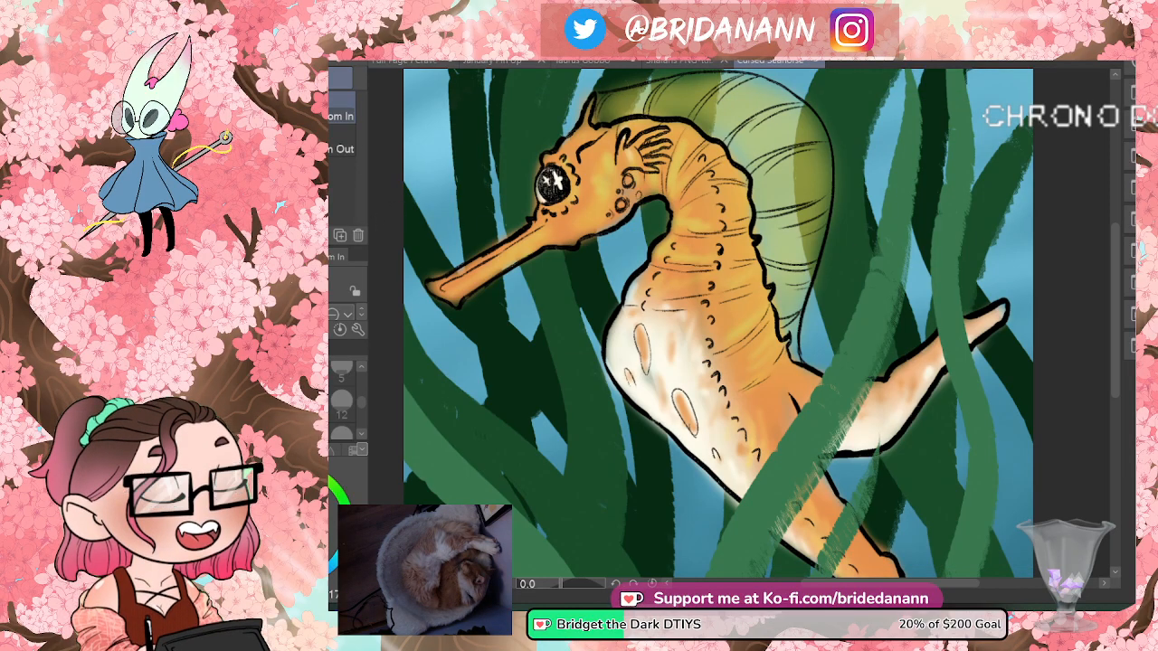
{"action": "left_click", "coordinate": [654, 207]}
{"action": "left_click_drag", "start_coordinate": [685, 201], "coordinate": [649, 212]}
{"action": "left_click_drag", "start_coordinate": [623, 171], "coordinate": [635, 159]}
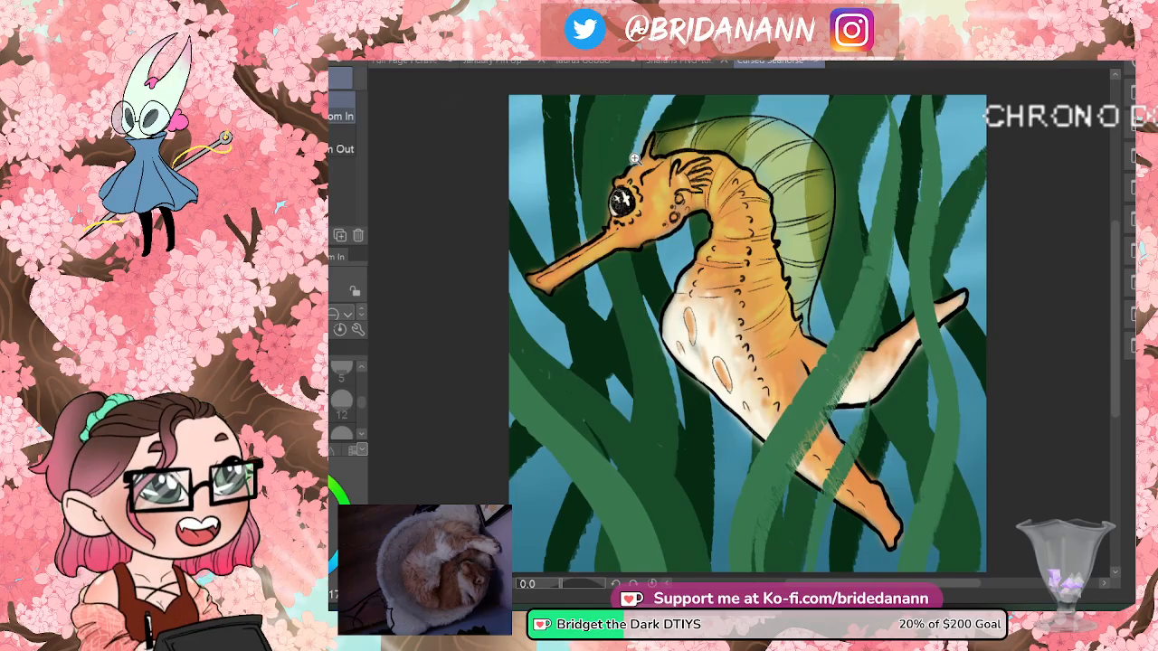
- Switch to the blue horned dragon drawing and examine its head for colour spilling past the line art
{"action": "left_click", "coordinate": [662, 62]}
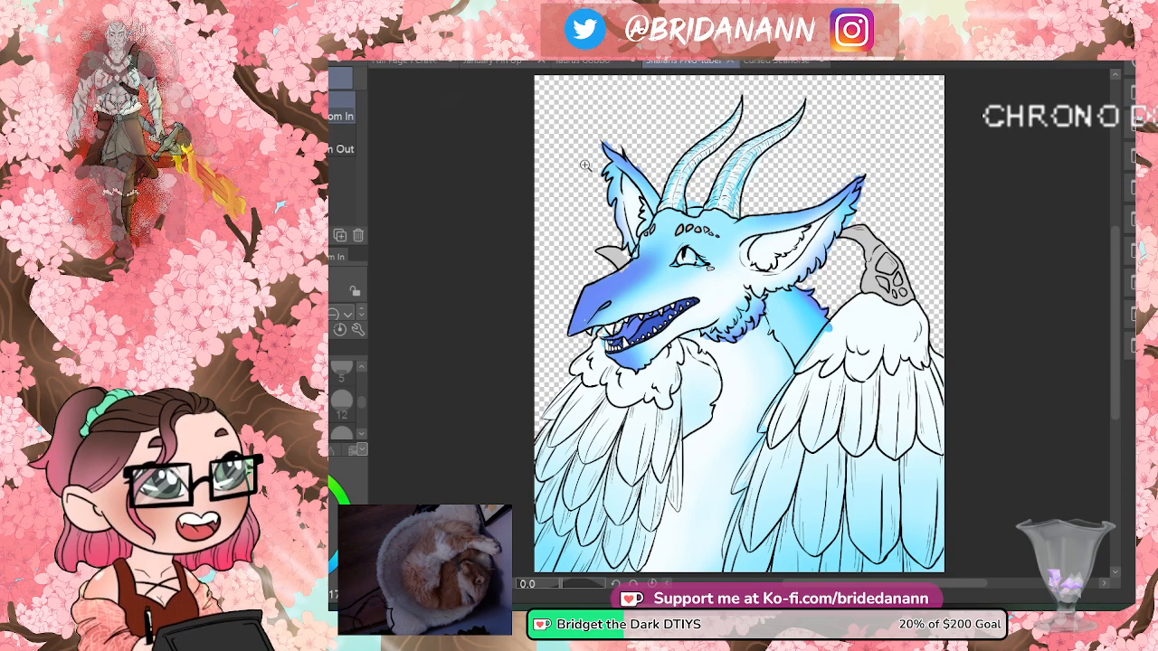
{"action": "scroll", "coordinate": [783, 170], "scroll_direction": "down", "scroll_amount": 3}
{"action": "scroll", "coordinate": [771, 185], "scroll_direction": "up", "scroll_amount": 5}
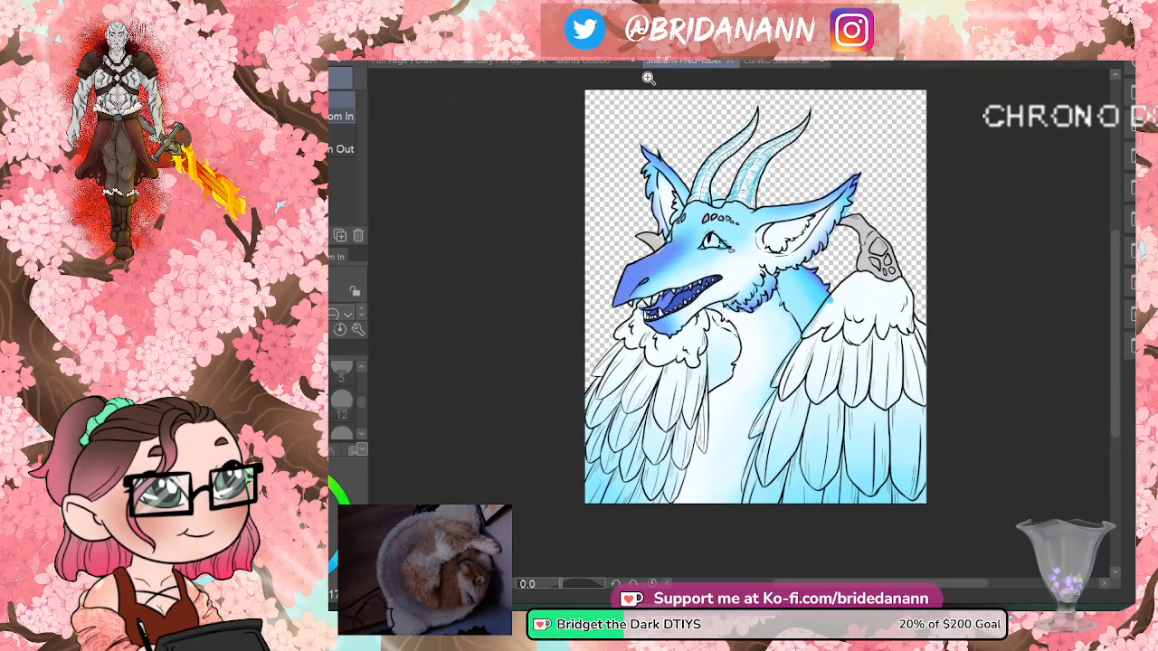
{"action": "scroll", "coordinate": [733, 137], "scroll_direction": "up", "scroll_amount": 3}
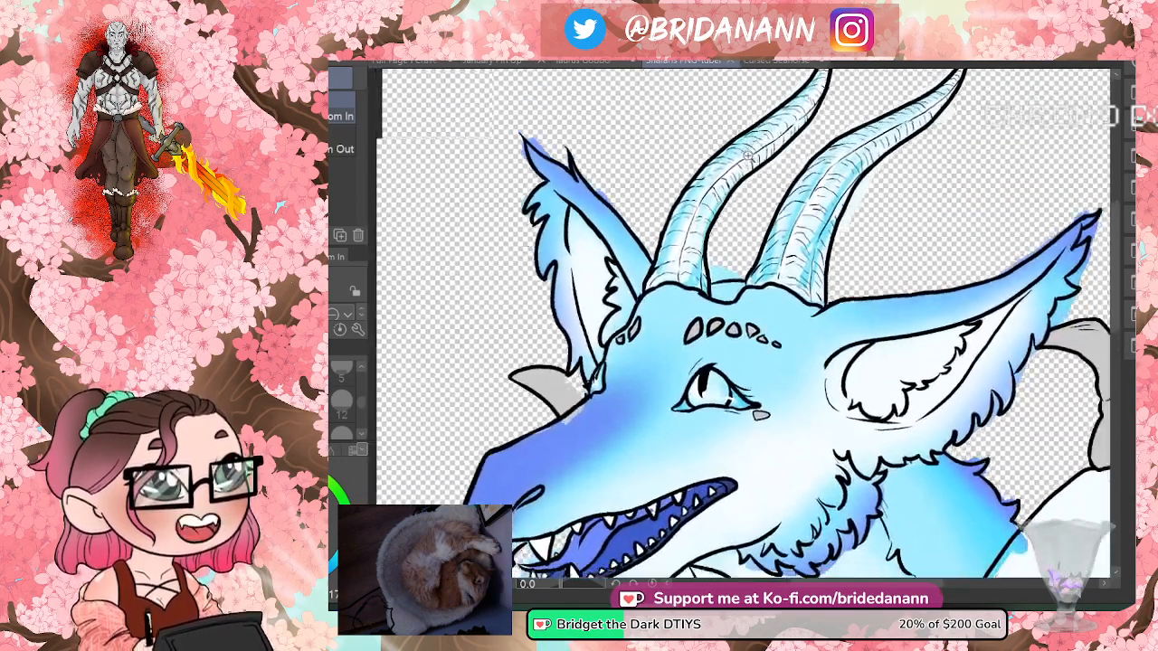
{"action": "scroll", "coordinate": [748, 186], "scroll_direction": "down", "scroll_amount": 4}
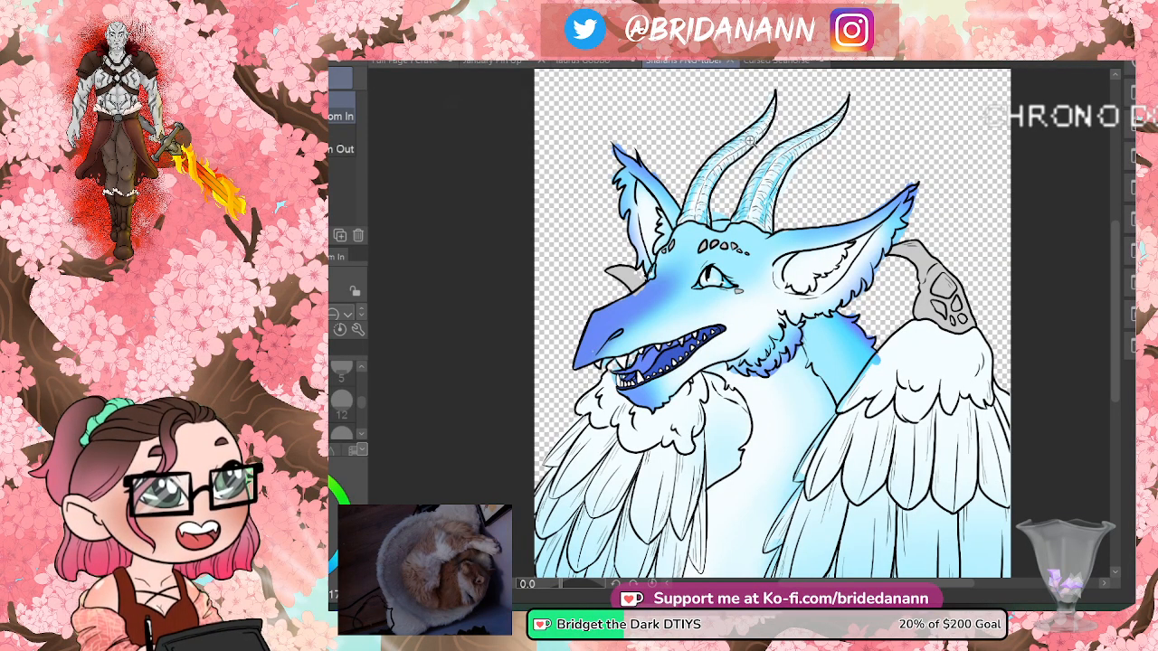
{"action": "scroll", "coordinate": [751, 142], "scroll_direction": "up", "scroll_amount": 2}
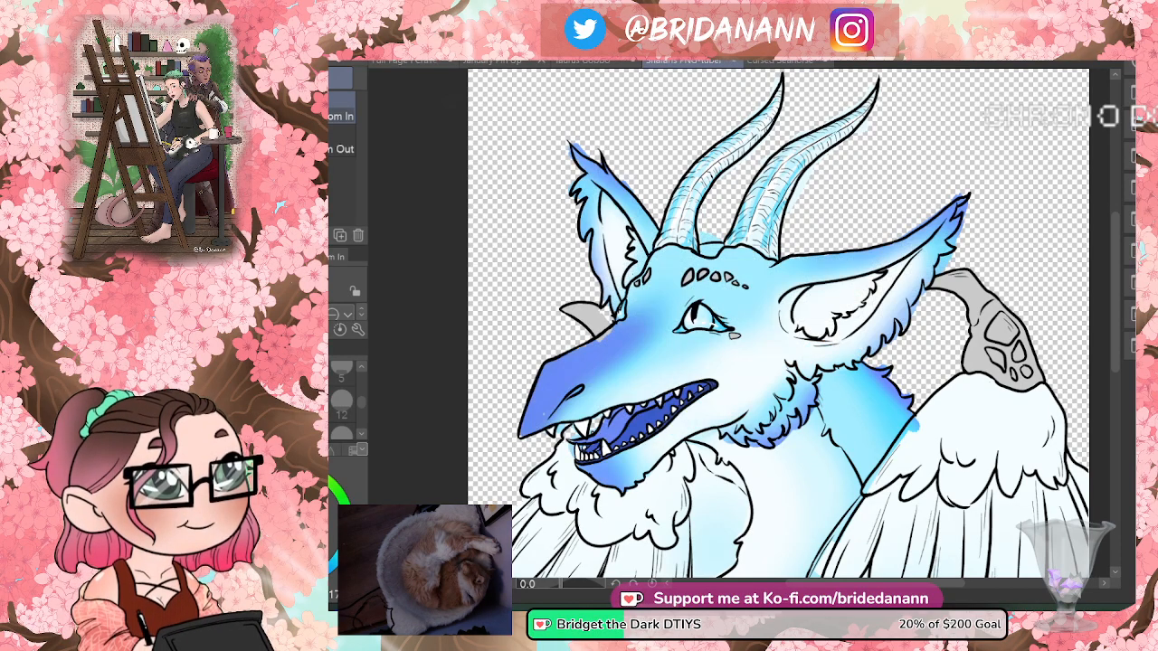
{"action": "scroll", "coordinate": [976, 194], "scroll_direction": "up", "scroll_amount": 2}
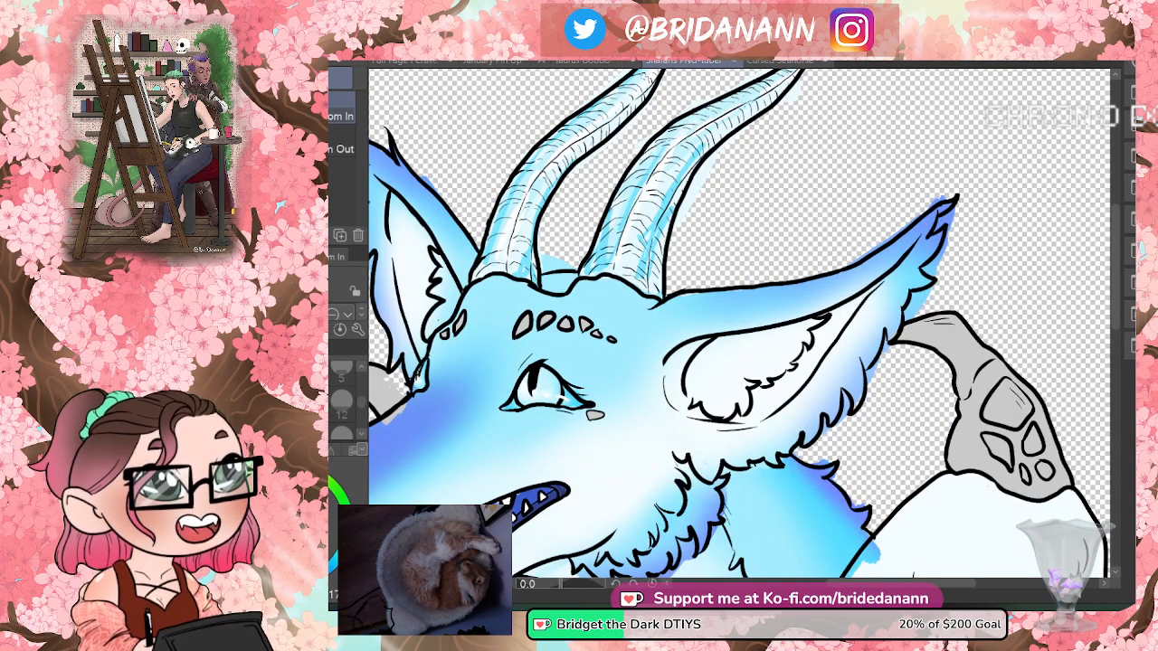
- Erase the blue colour spilling past the line art around the larger ear's tip and its furry lower edge
{"action": "key", "text": "e"}
{"action": "left_click_drag", "start_coordinate": [955, 208], "coordinate": [945, 216]}
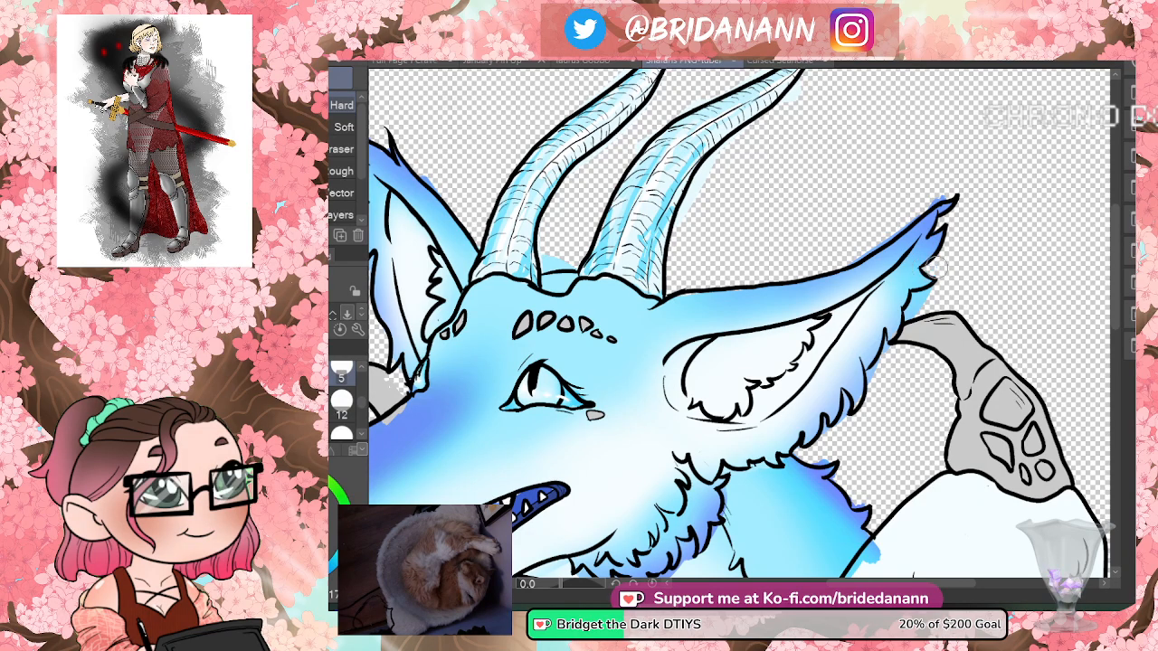
{"action": "mouse_move", "coordinate": [942, 290]}
{"action": "left_mouse_down"}
{"action": "mouse_move", "coordinate": [914, 292]}
{"action": "mouse_move", "coordinate": [910, 309]}
{"action": "left_mouse_up"}
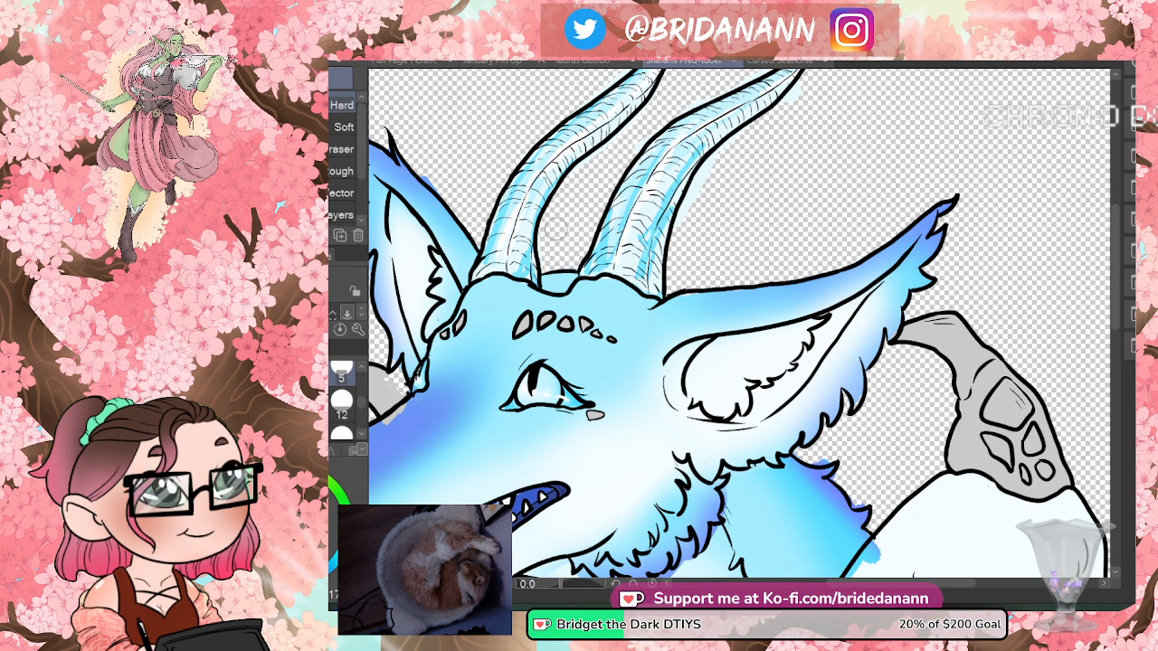
{"action": "left_click_drag", "start_coordinate": [1127, 230], "coordinate": [1119, 306]}
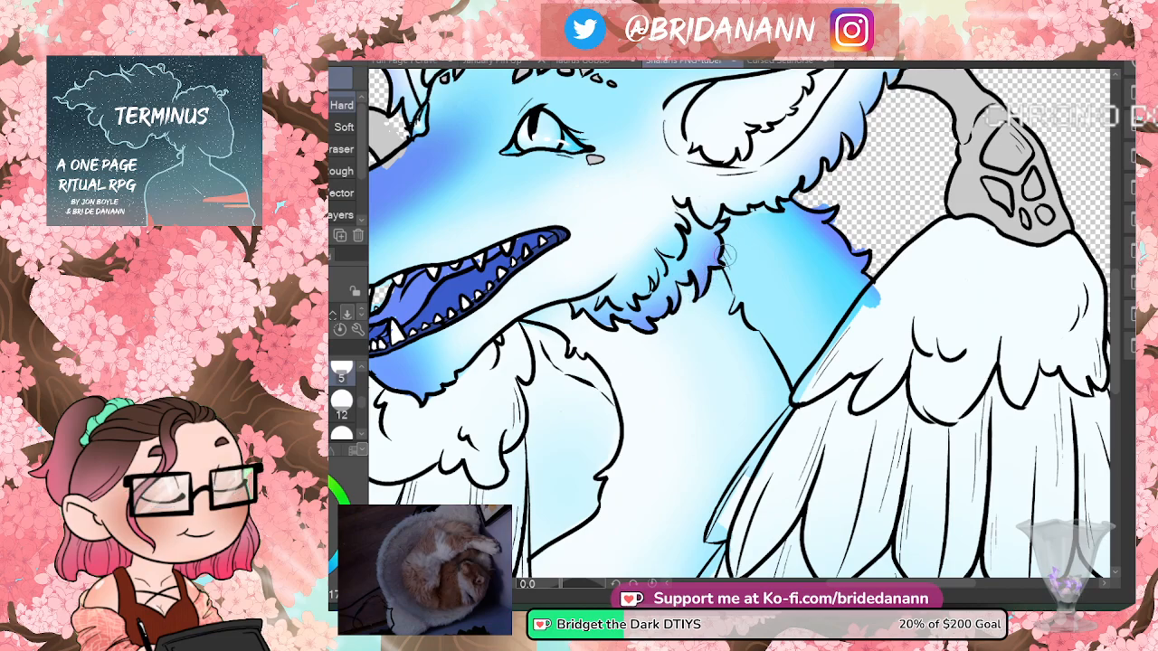
{"action": "left_click_drag", "start_coordinate": [726, 243], "coordinate": [911, 249]}
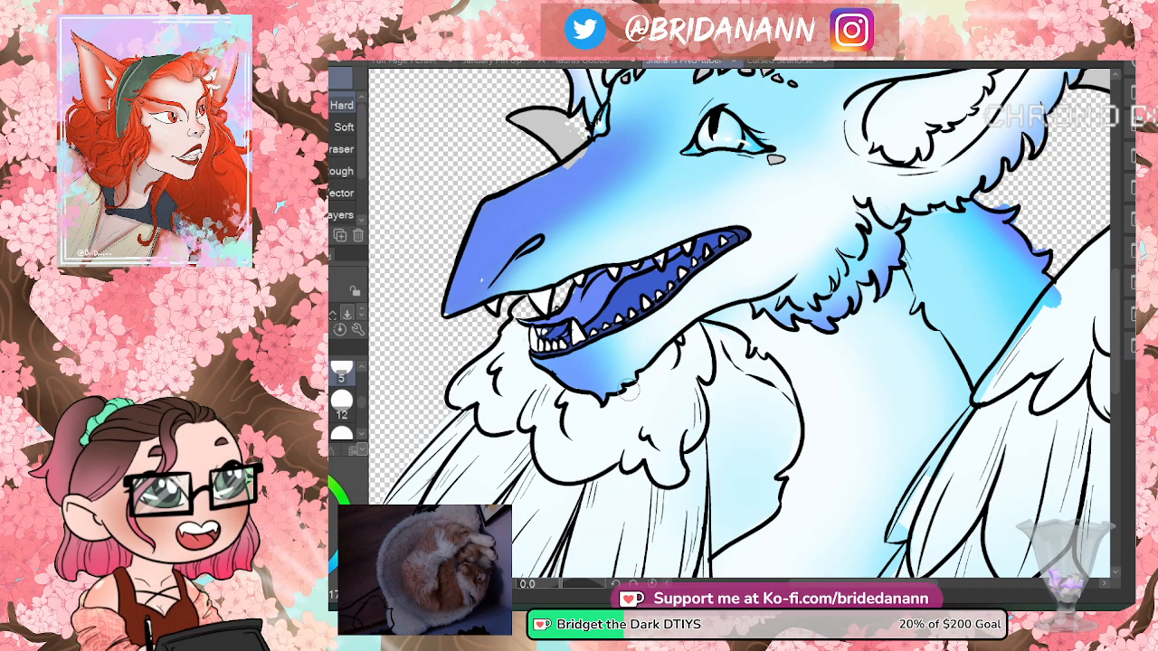
{"action": "scroll", "coordinate": [705, 333], "scroll_direction": "up", "scroll_amount": 3}
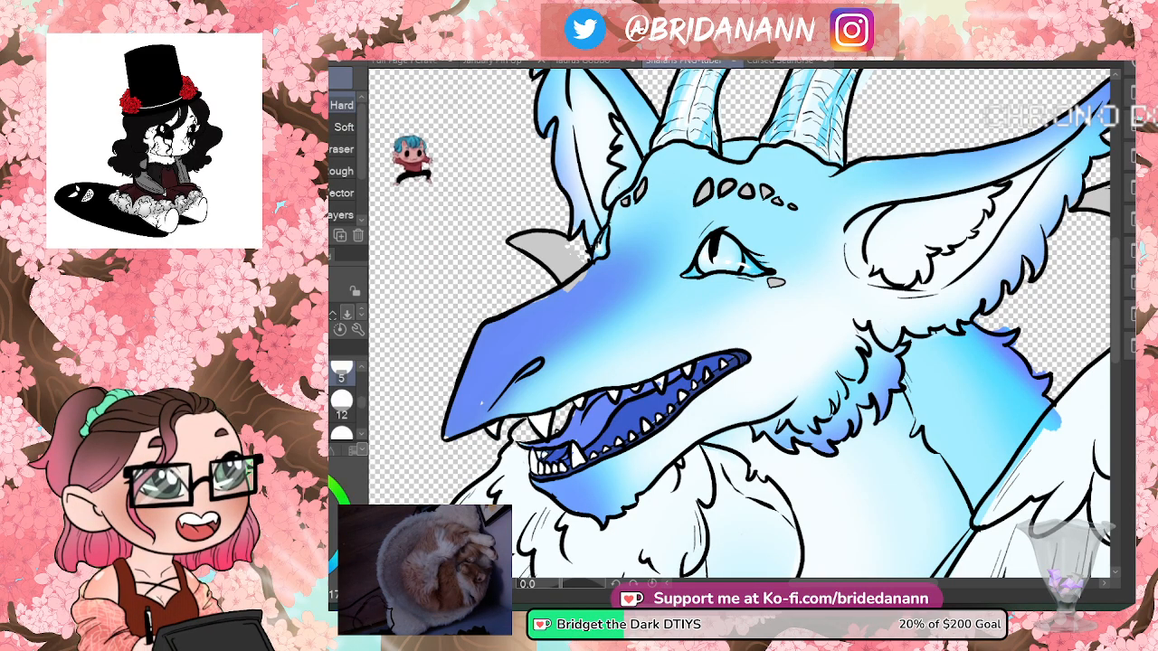
- Remove the white wing colour, the neck colour and the head's gradient shading from view to isolate the flat light-blue head
{"action": "key", "text": "ctrl+z"}
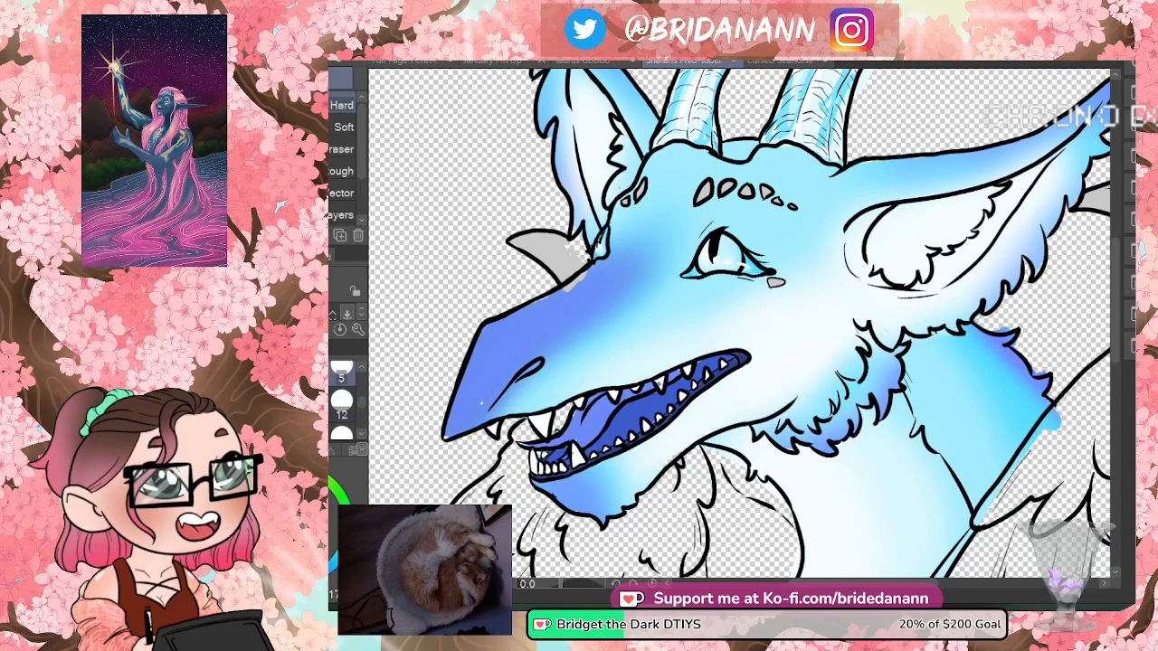
{"action": "key", "text": "ctrl+z"}
{"action": "key", "text": "ctrl+y"}
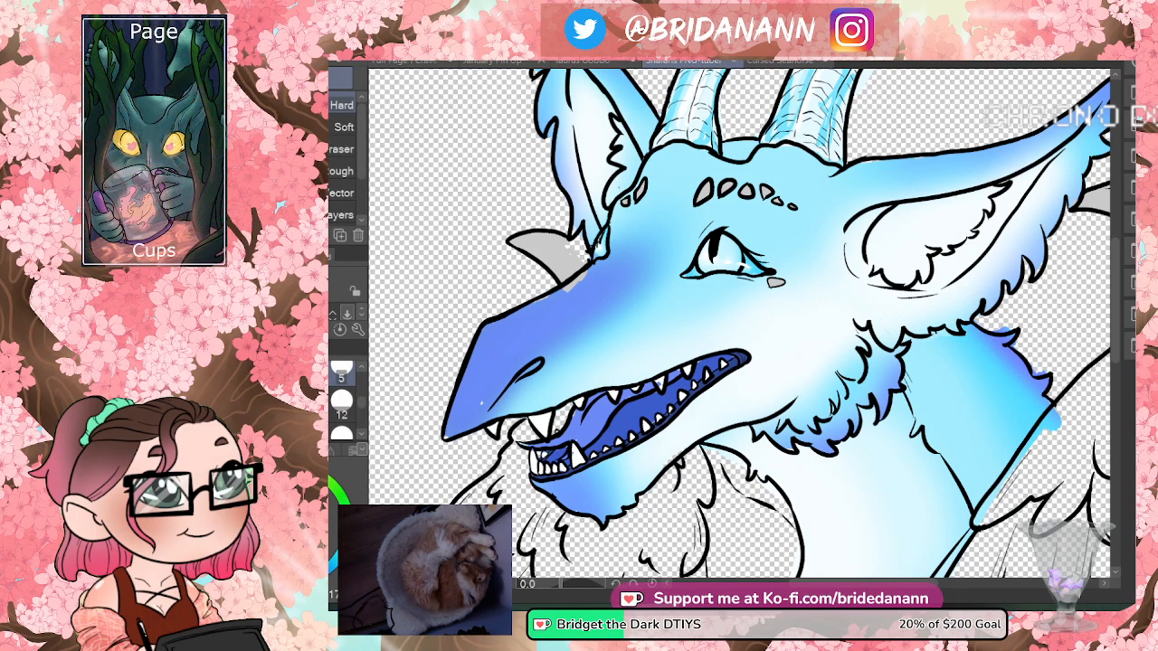
{"action": "key", "text": "ctrl+z"}
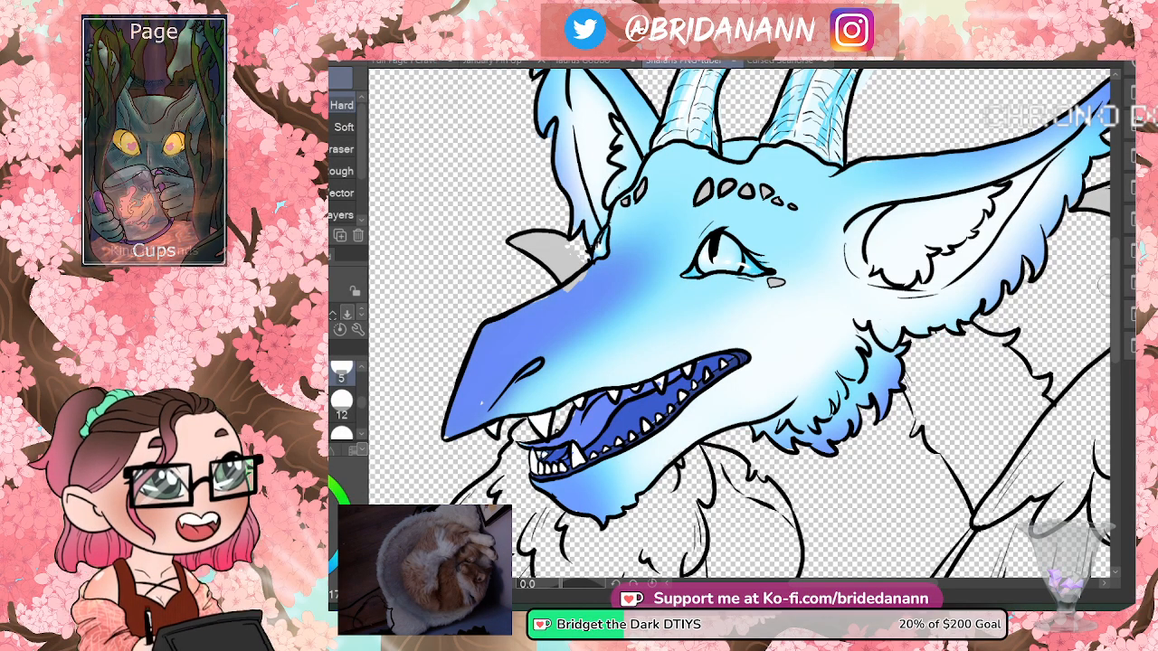
{"action": "scroll", "coordinate": [961, 333], "scroll_direction": "up", "scroll_amount": 3}
{"action": "key", "text": "ctrl+z"}
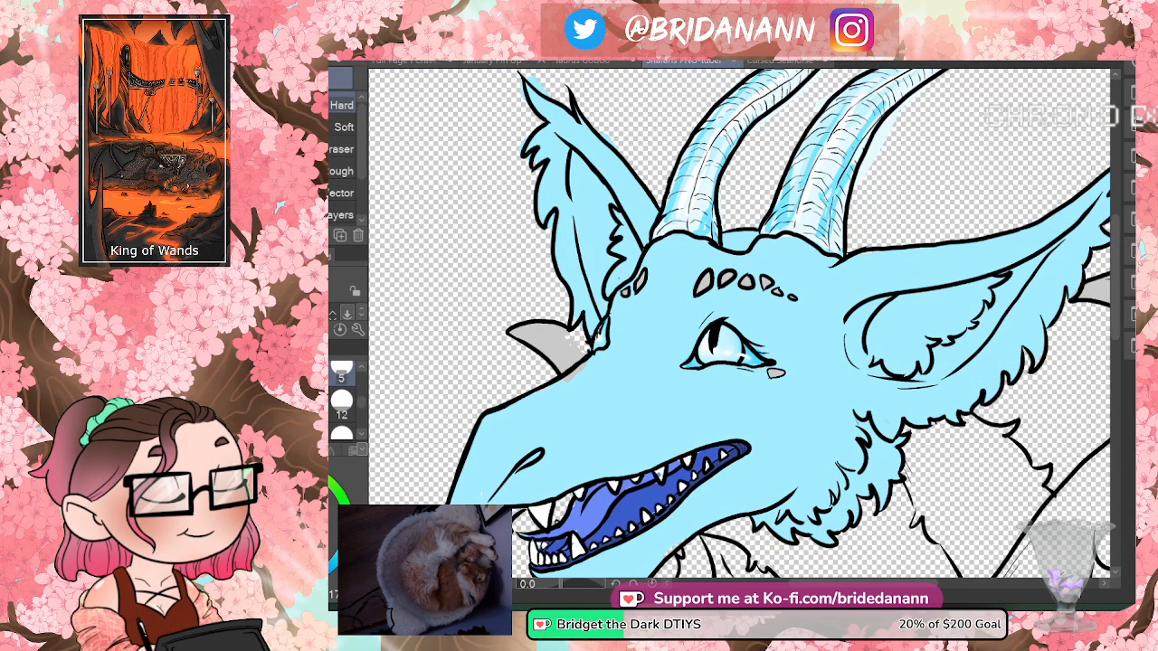
- Touch up the flat light blue on the muzzle with the pen and erase the spill along the far ear's outer edge
{"action": "key", "text": "p"}
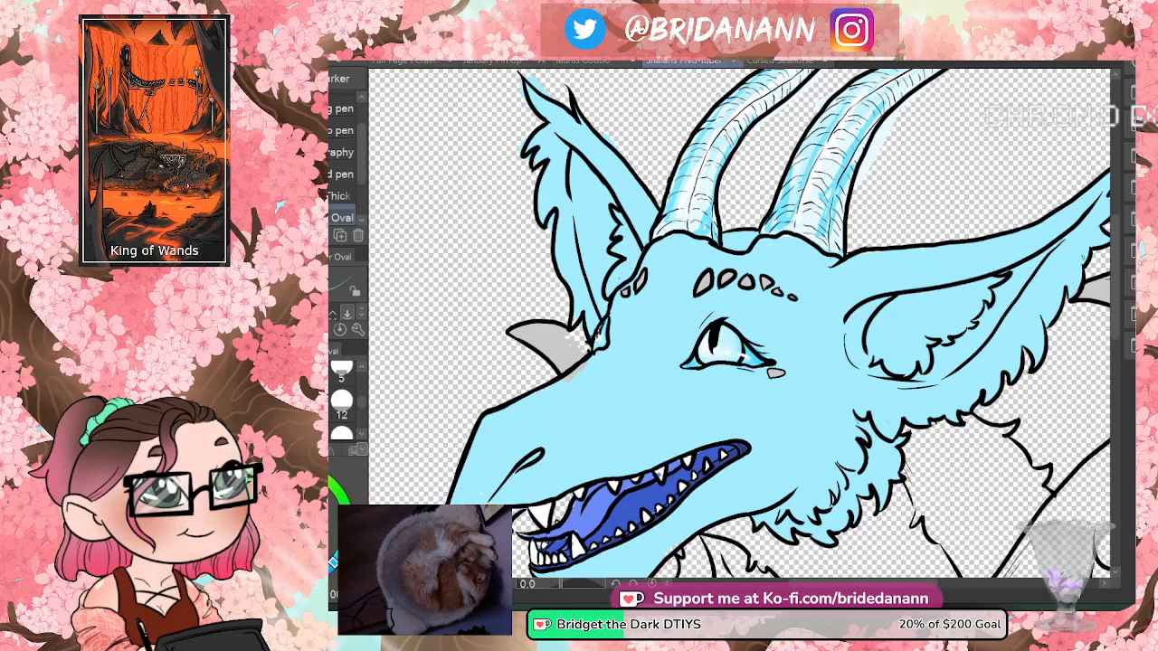
{"action": "scroll", "coordinate": [740, 323], "scroll_direction": "down", "scroll_amount": 5}
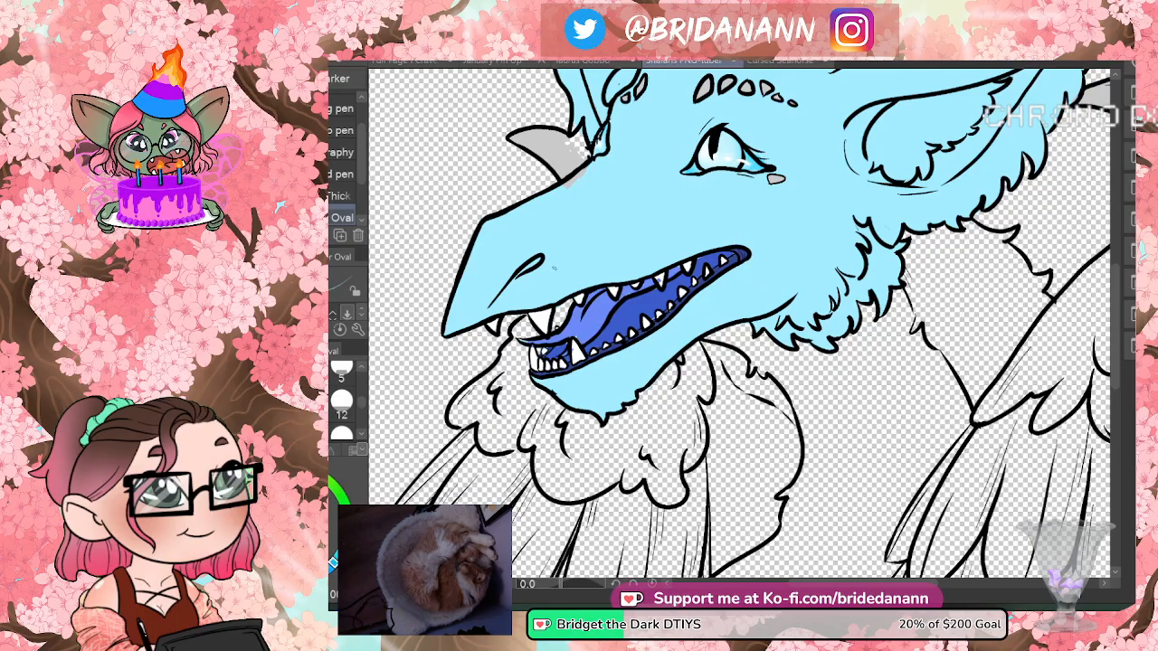
{"action": "key", "text": "e"}
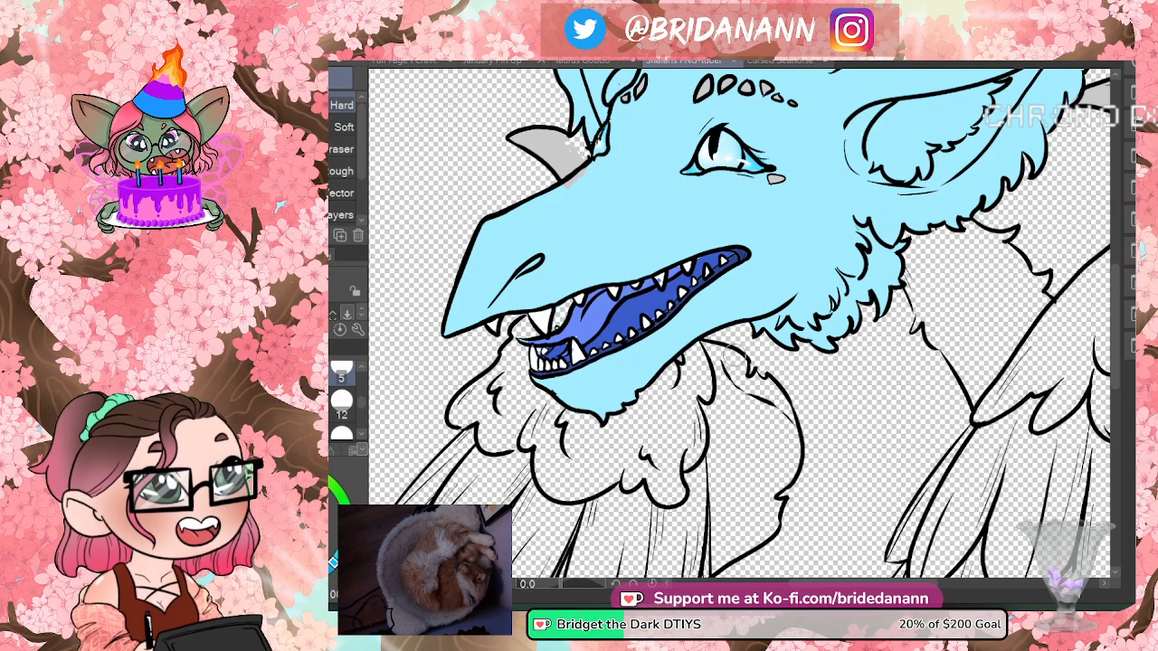
{"action": "scroll", "coordinate": [1127, 253], "scroll_direction": "up", "scroll_amount": 3}
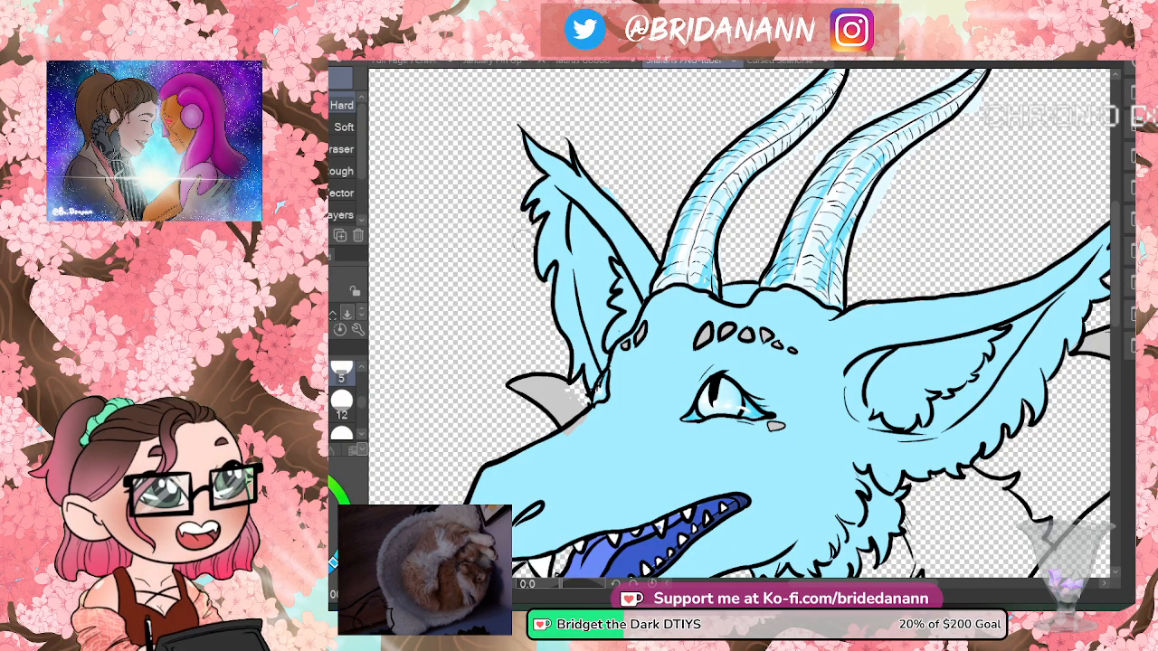
{"action": "left_click_drag", "start_coordinate": [599, 179], "coordinate": [633, 209]}
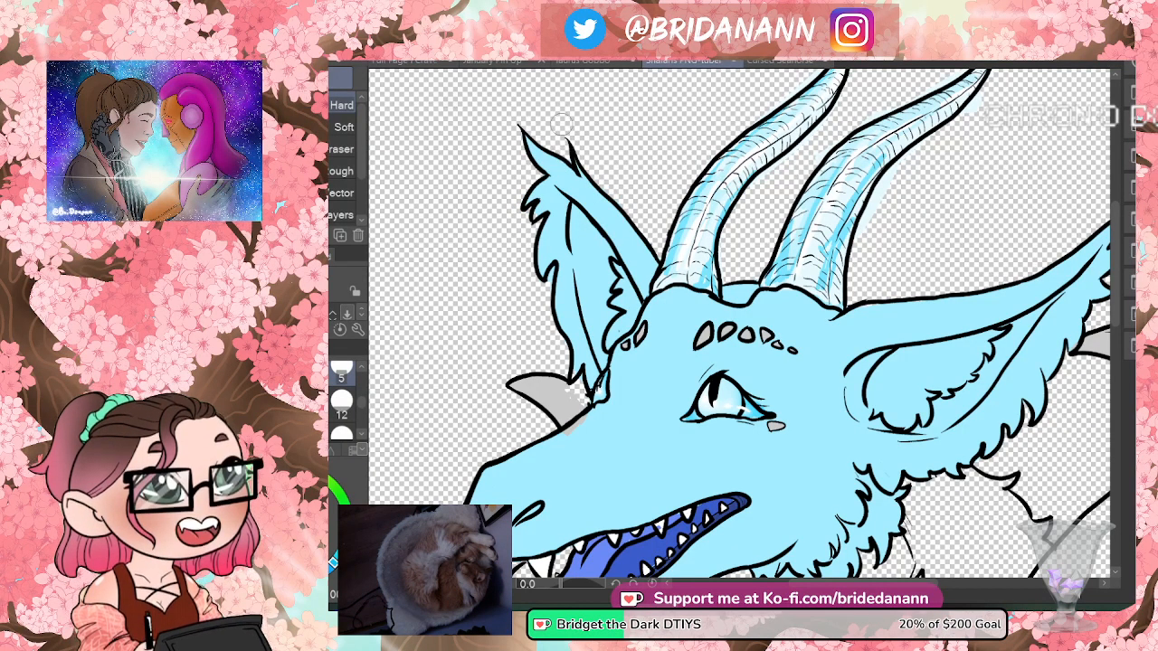
- Touch up the flat light blue inside the far ear with the pen and check the near ear and muzzle edges
{"action": "key", "text": "p"}
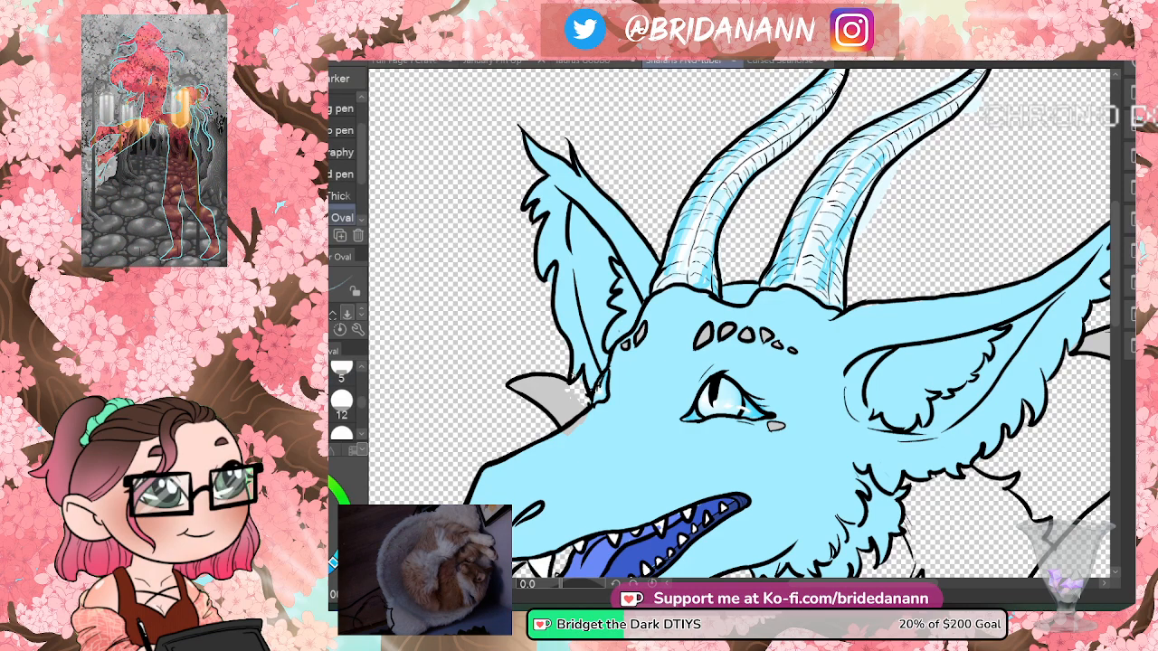
{"action": "key", "text": "ctrl+z"}
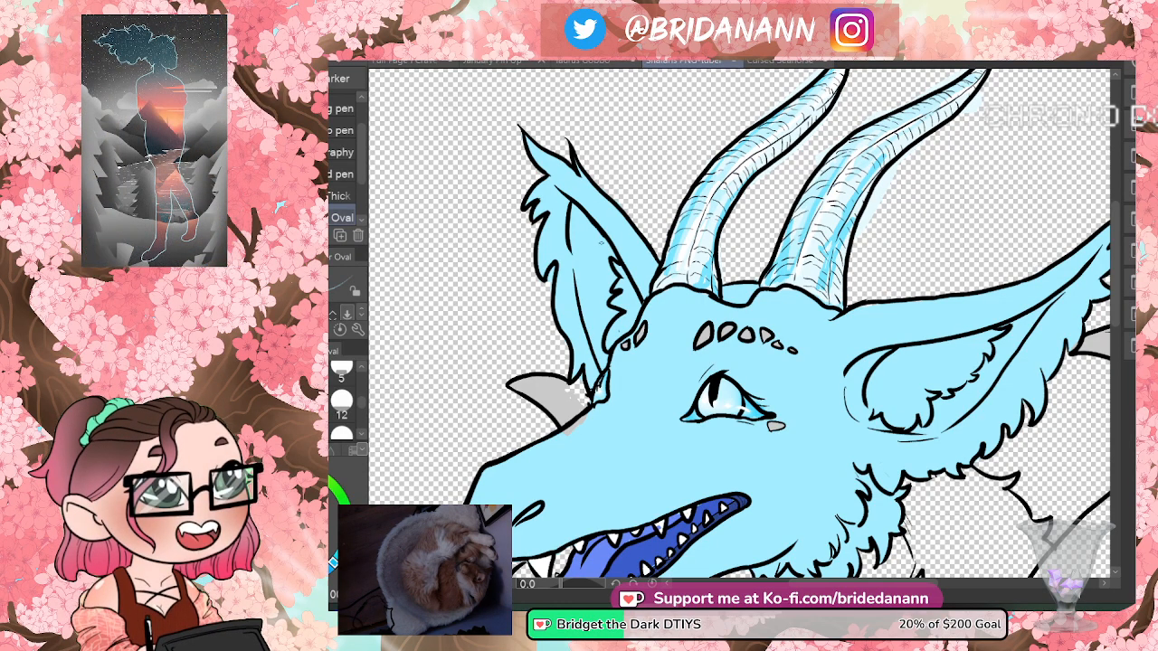
{"action": "key", "text": "e"}
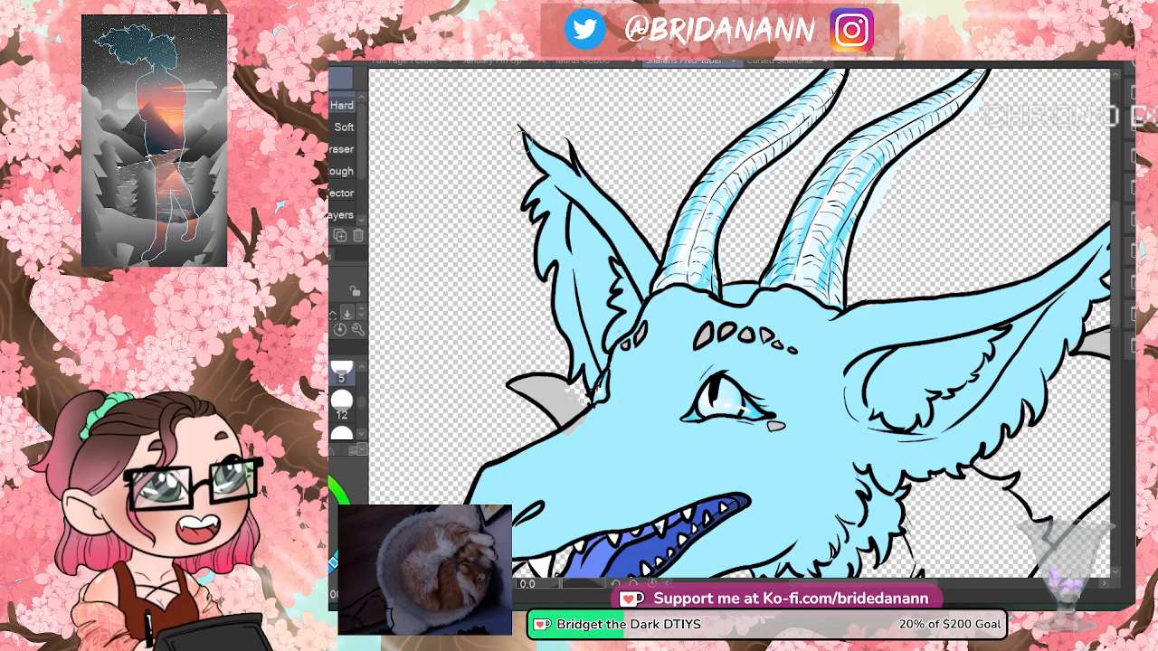
{"action": "left_click_drag", "start_coordinate": [883, 288], "coordinate": [651, 288]}
{"action": "key", "text": "p"}
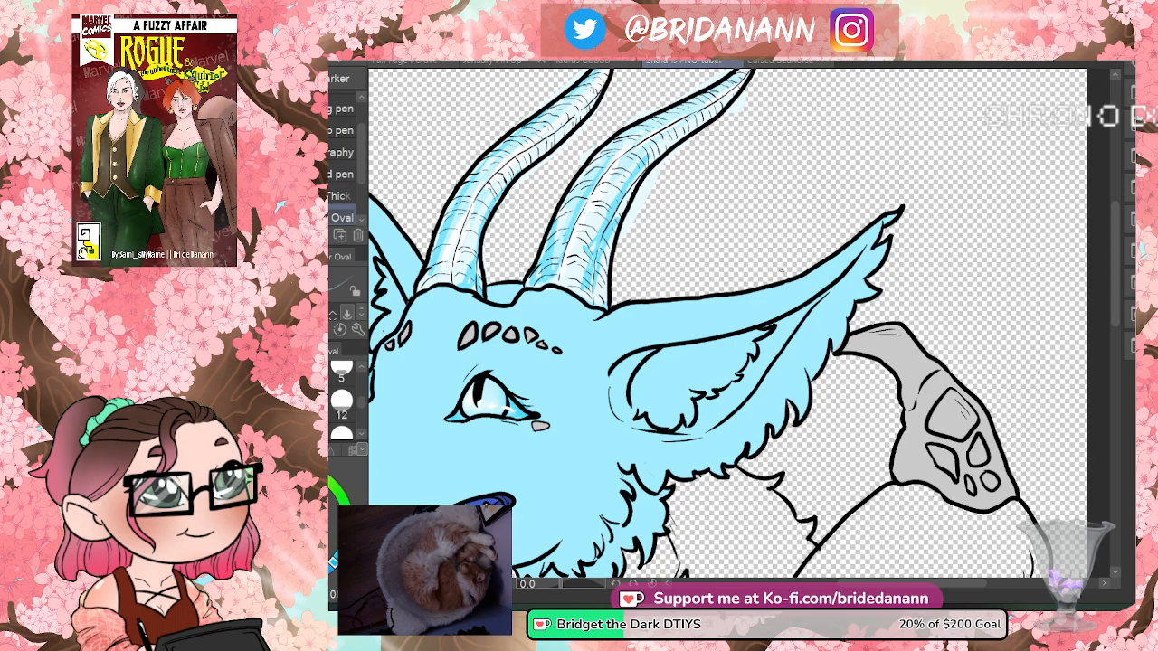
{"action": "scroll", "coordinate": [781, 269], "scroll_direction": "down", "scroll_amount": 5}
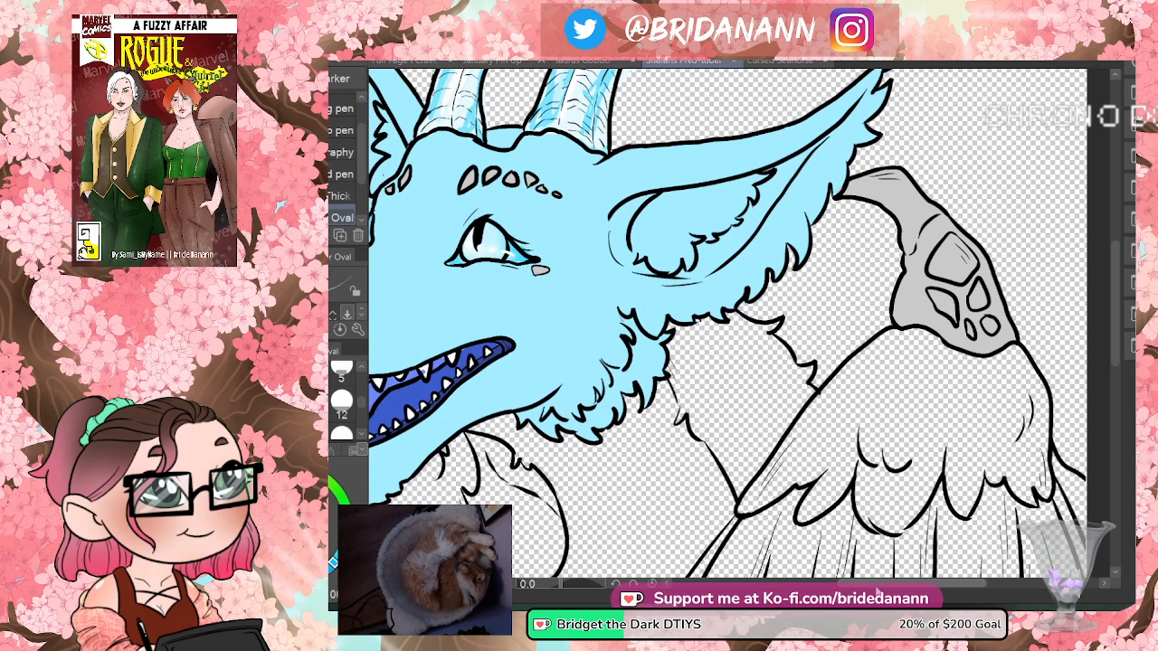
{"action": "scroll", "coordinate": [739, 327], "scroll_direction": "left", "scroll_amount": 5}
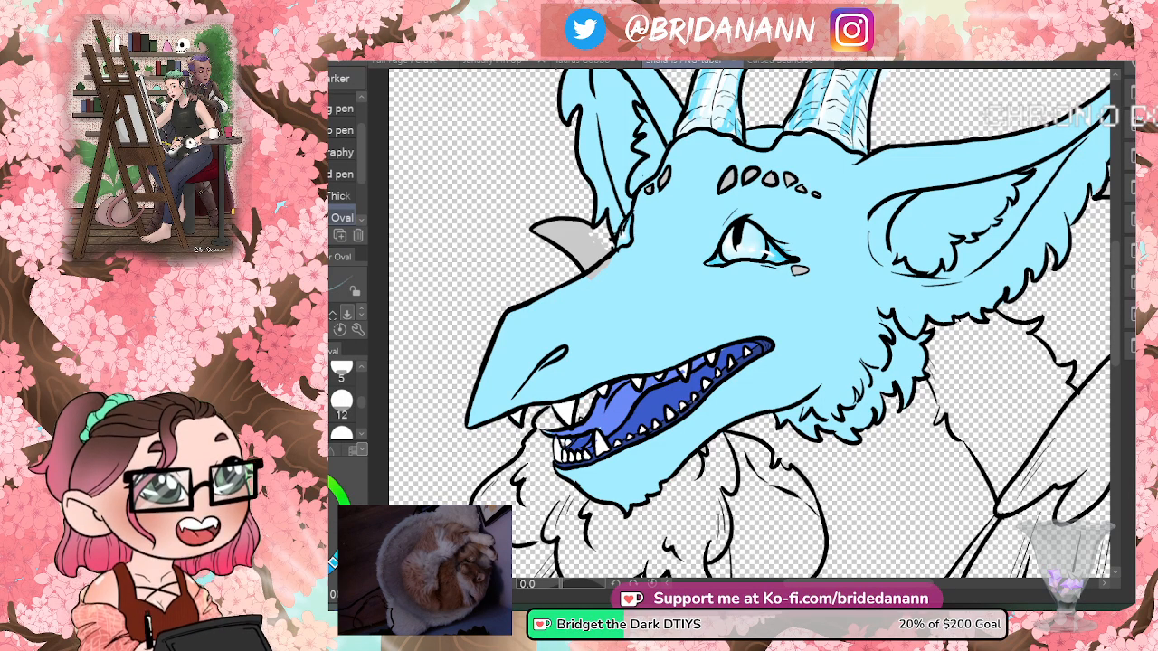
- Switch to Discord to view the Tentacle Puppy picture in the gallery channel, and return to the dragon drawing in Clip Studio Paint
{"action": "left_click_drag", "start_coordinate": [329, 162], "coordinate": [995, 2]}
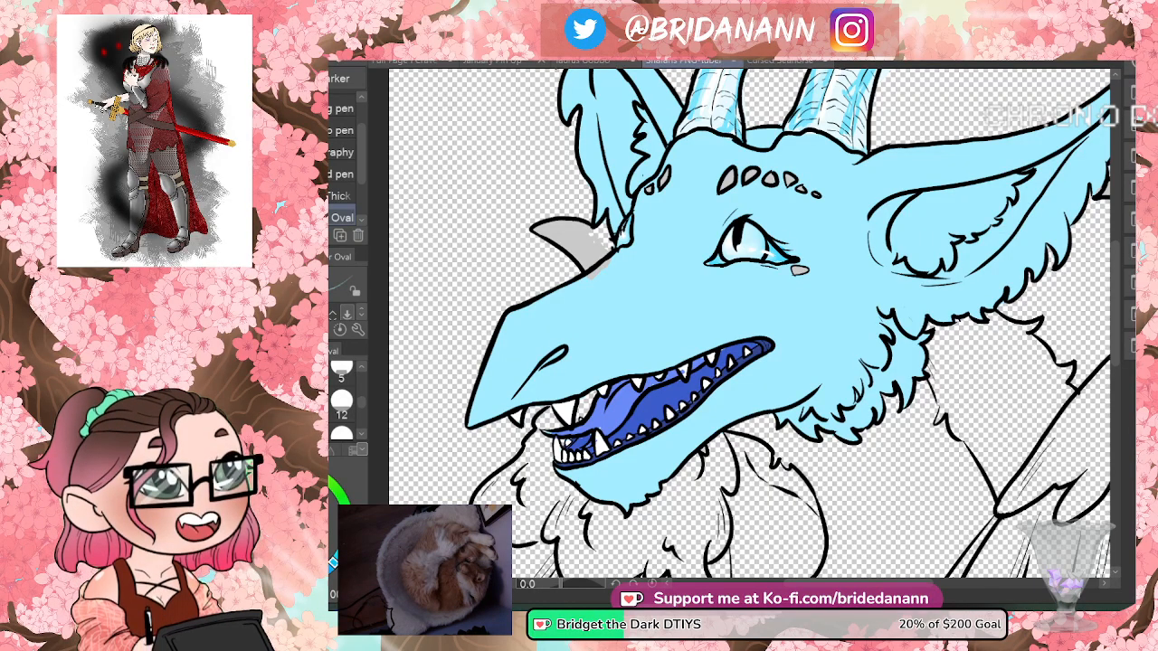
{"action": "left_click_drag", "start_coordinate": [1131, 127], "coordinate": [608, 2]}
{"action": "left_click", "coordinate": [608, 352]}
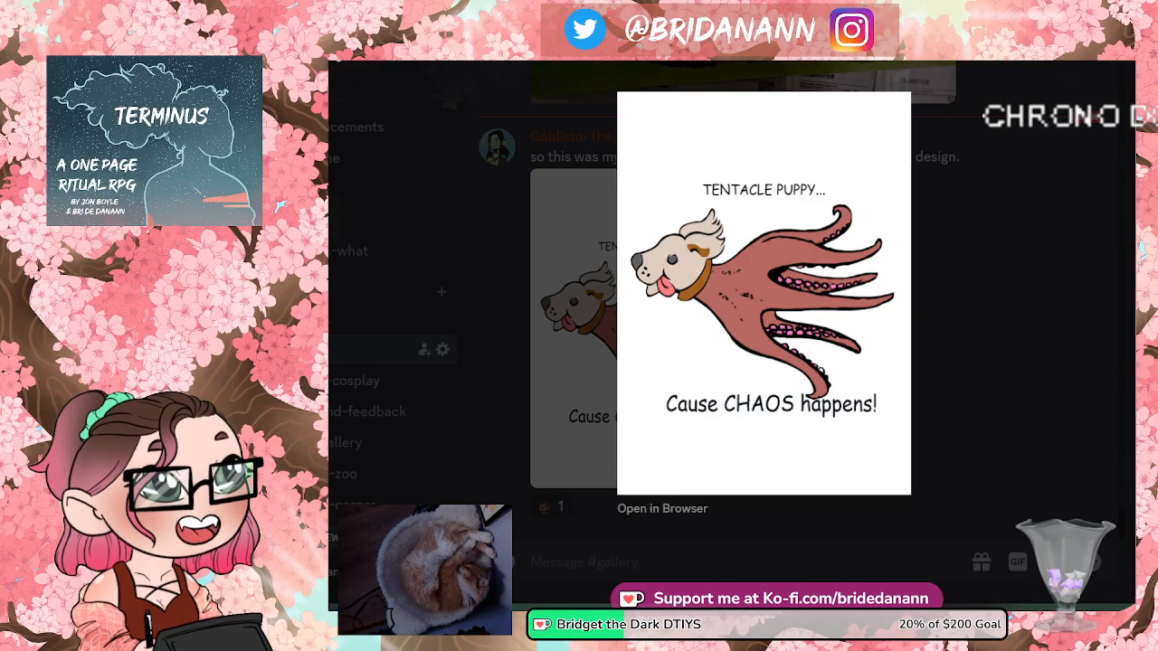
{"action": "left_click", "coordinate": [1084, 244]}
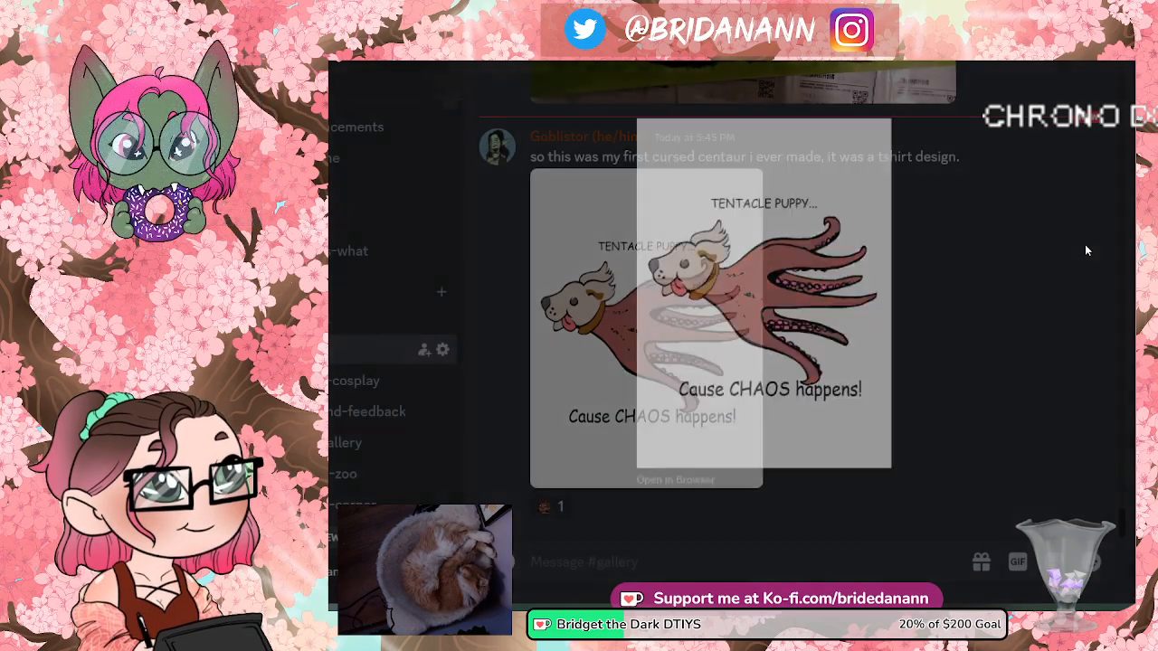
{"action": "key", "text": "alt+Tab"}
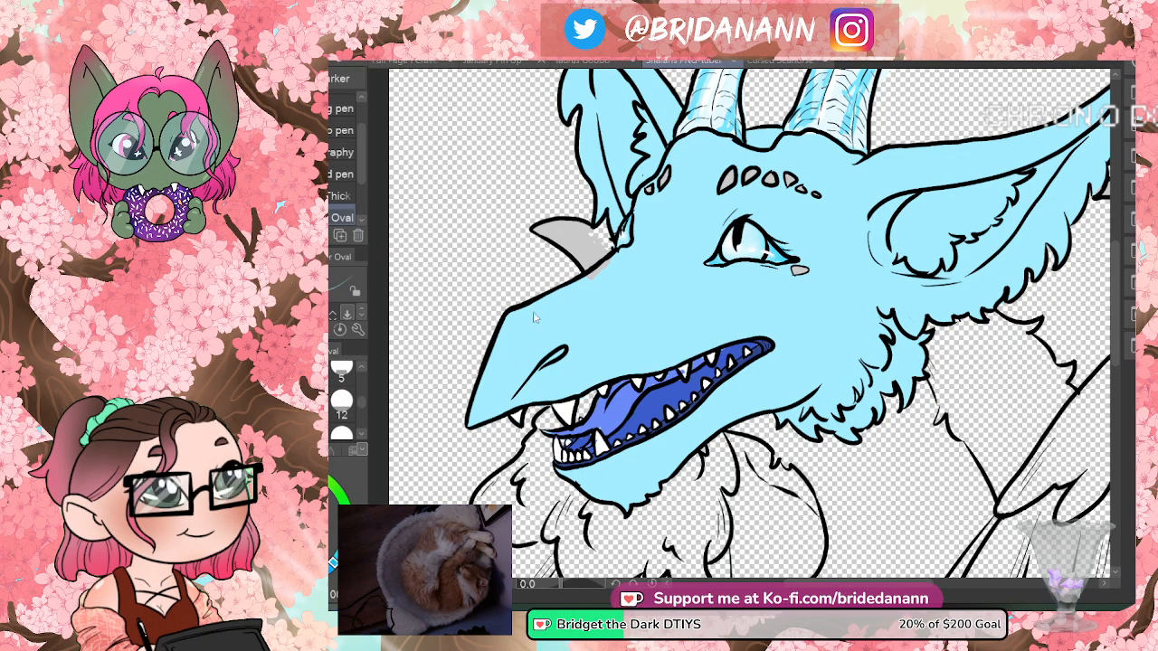
- Clean the stray blue spots off the dragon's large upper and lower teeth
{"action": "key", "text": "ctrl+space"}
{"action": "left_click_drag", "start_coordinate": [578, 464], "coordinate": [660, 432]}
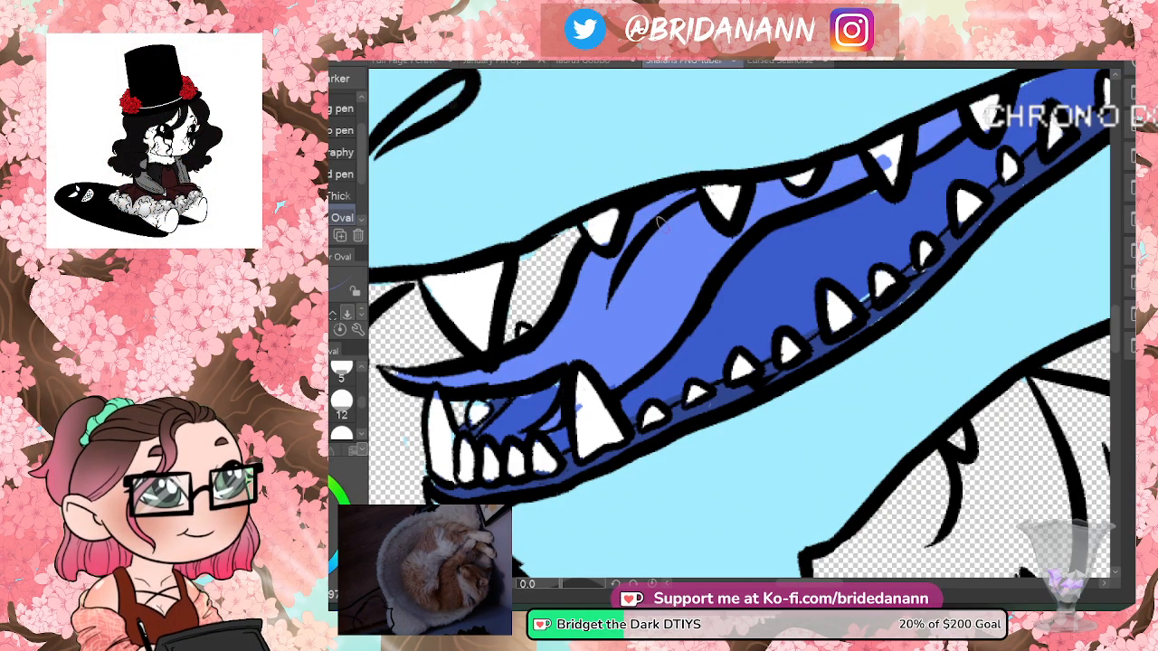
{"action": "key", "text": "e"}
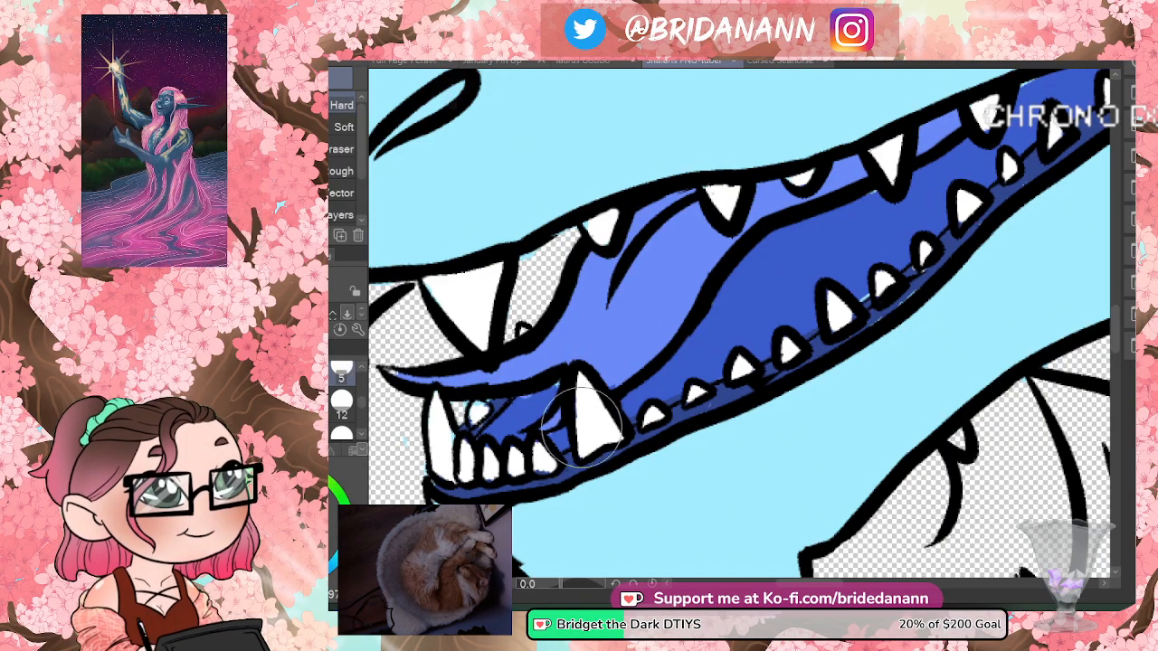
{"action": "key", "text": "p"}
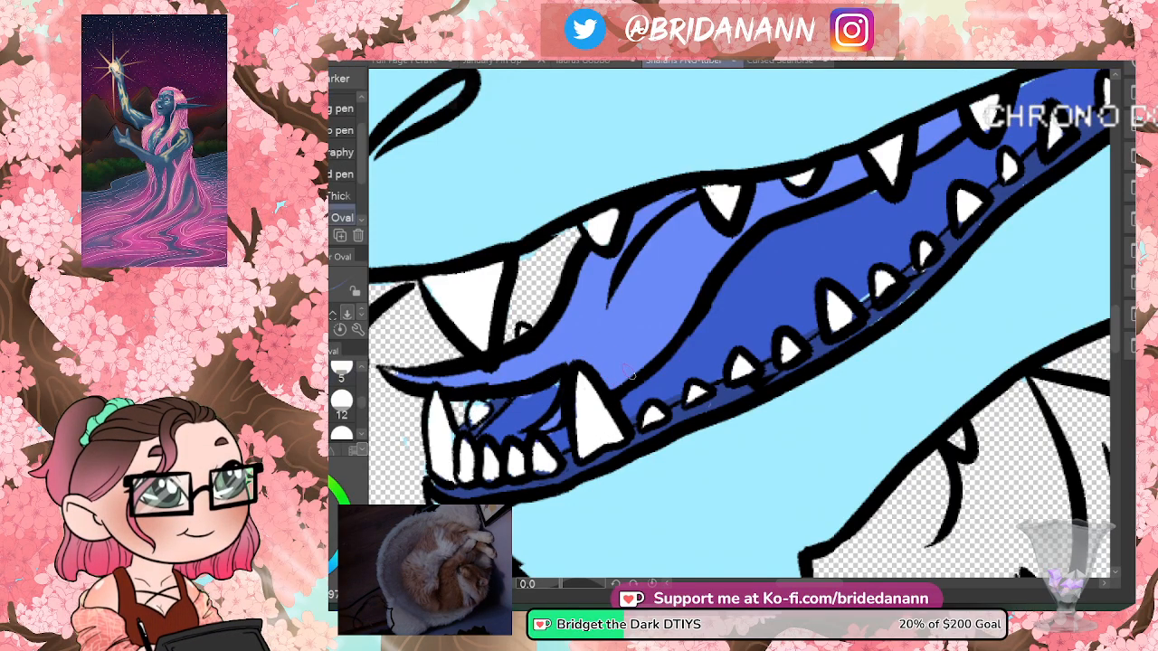
{"action": "key", "text": "e"}
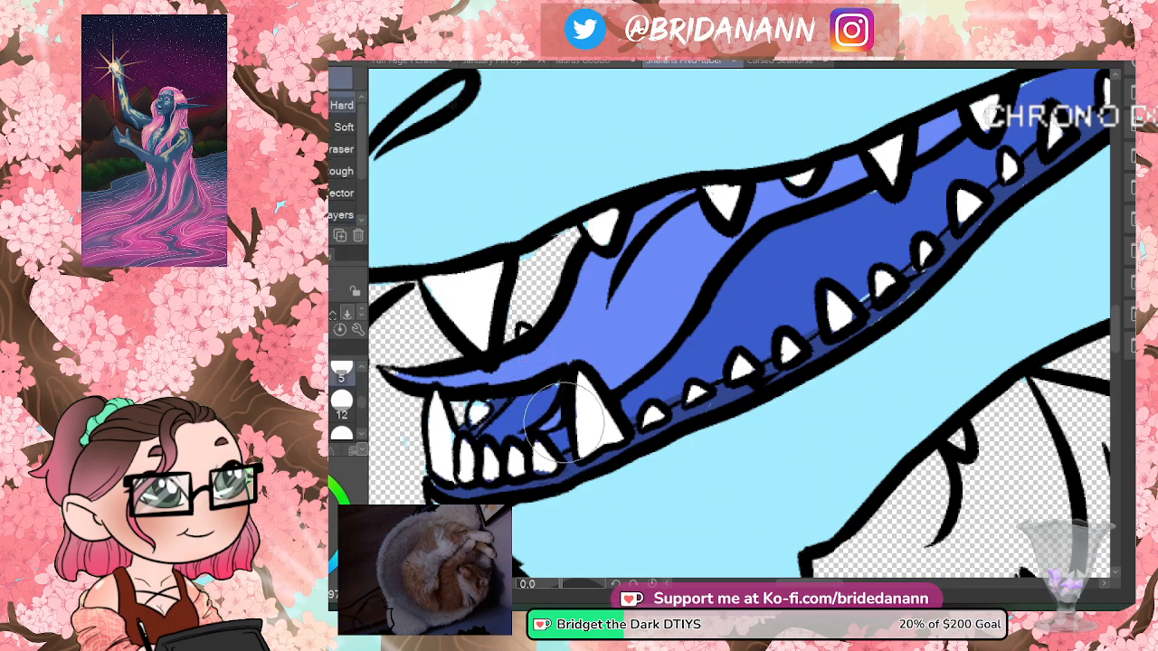
- Sample the mouth's dark blue and fill the light gaps along the upper jaw line beside the back teeth
{"action": "scroll", "coordinate": [1063, 353], "scroll_direction": "up", "scroll_amount": 2}
{"action": "scroll", "coordinate": [1063, 353], "scroll_direction": "down", "scroll_amount": 2}
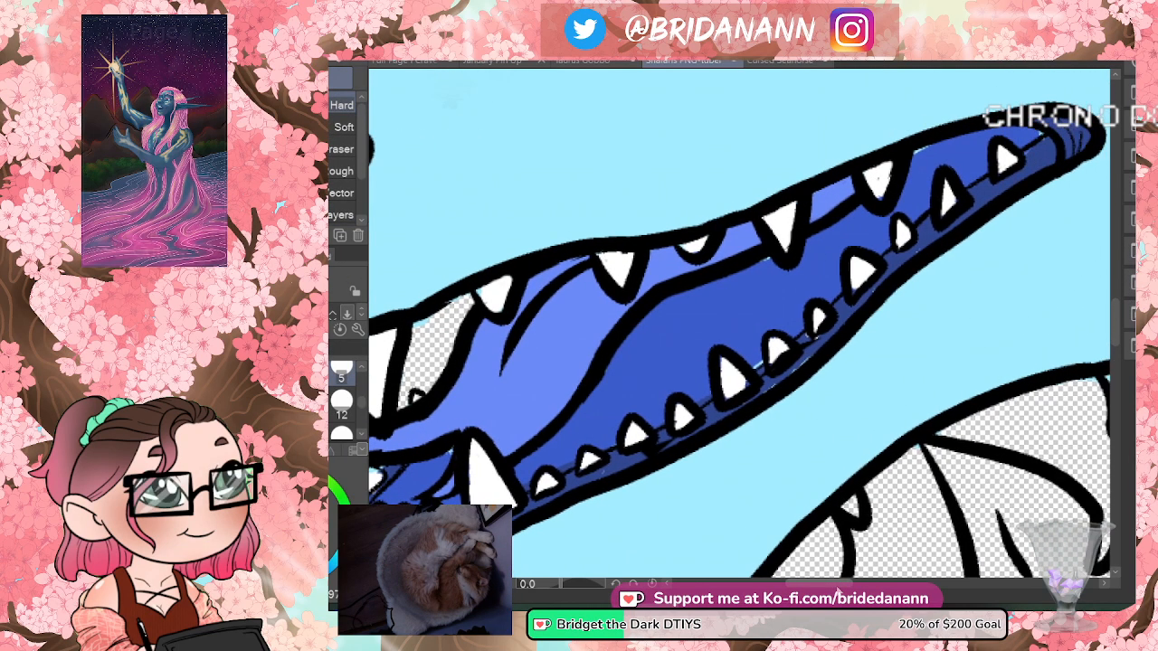
{"action": "left_click_drag", "start_coordinate": [839, 585], "coordinate": [824, 585]}
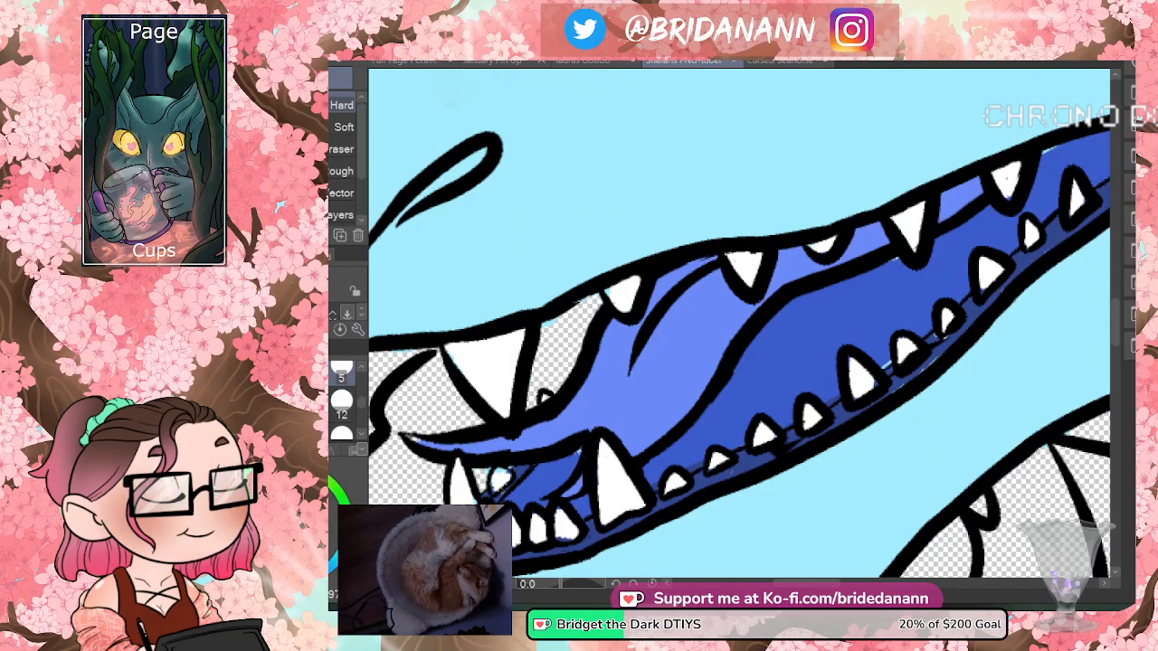
{"action": "key", "text": "p"}
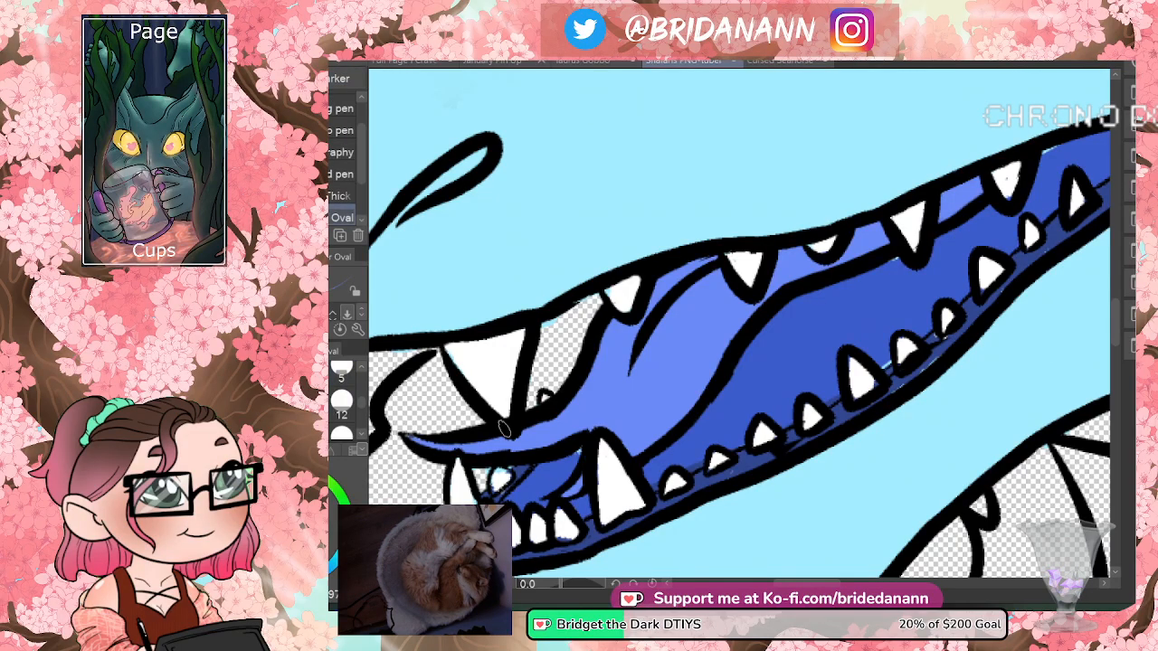
{"action": "key", "text": "i"}
{"action": "left_click", "coordinate": [808, 341]}
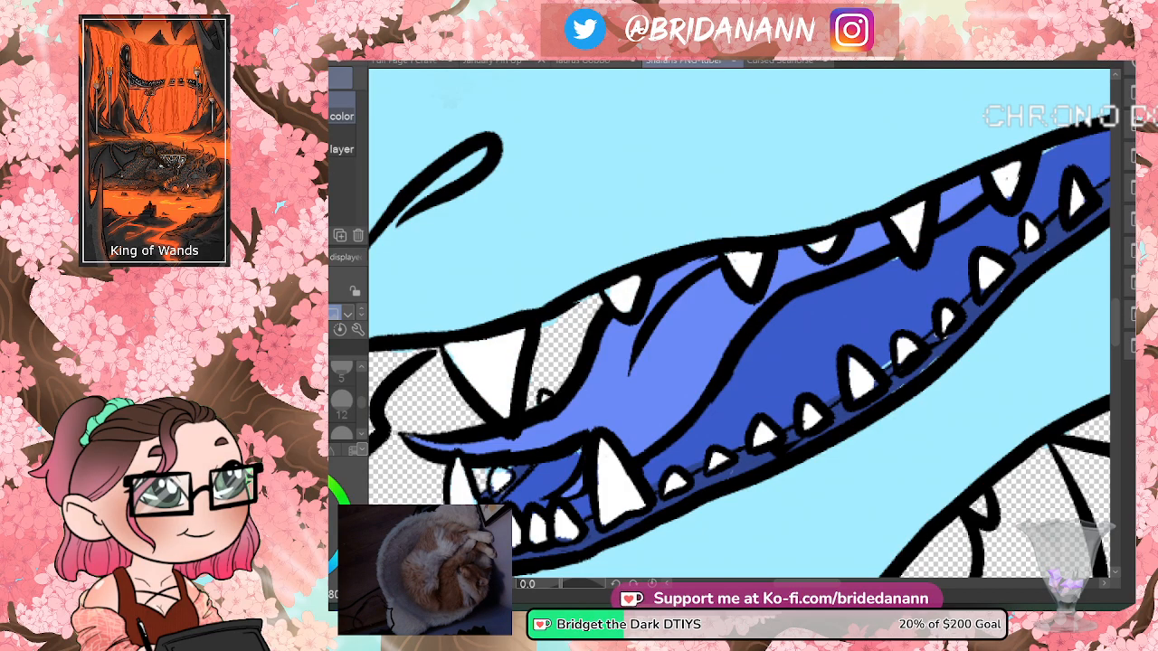
{"action": "left_click", "coordinate": [891, 263]}
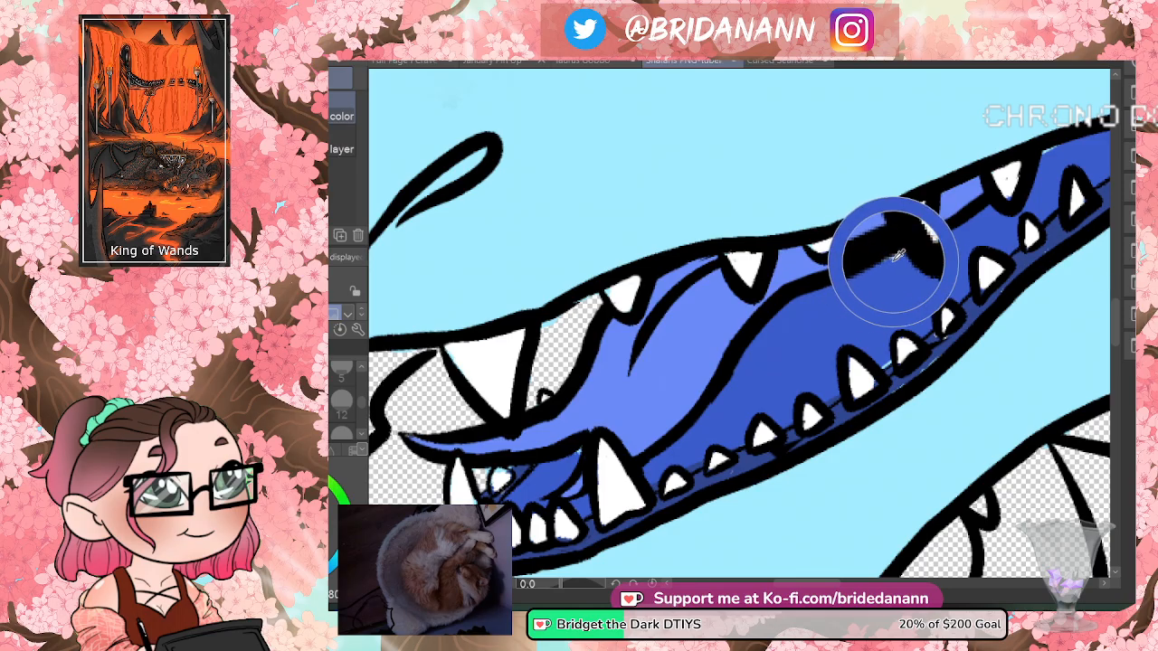
{"action": "key", "text": "p"}
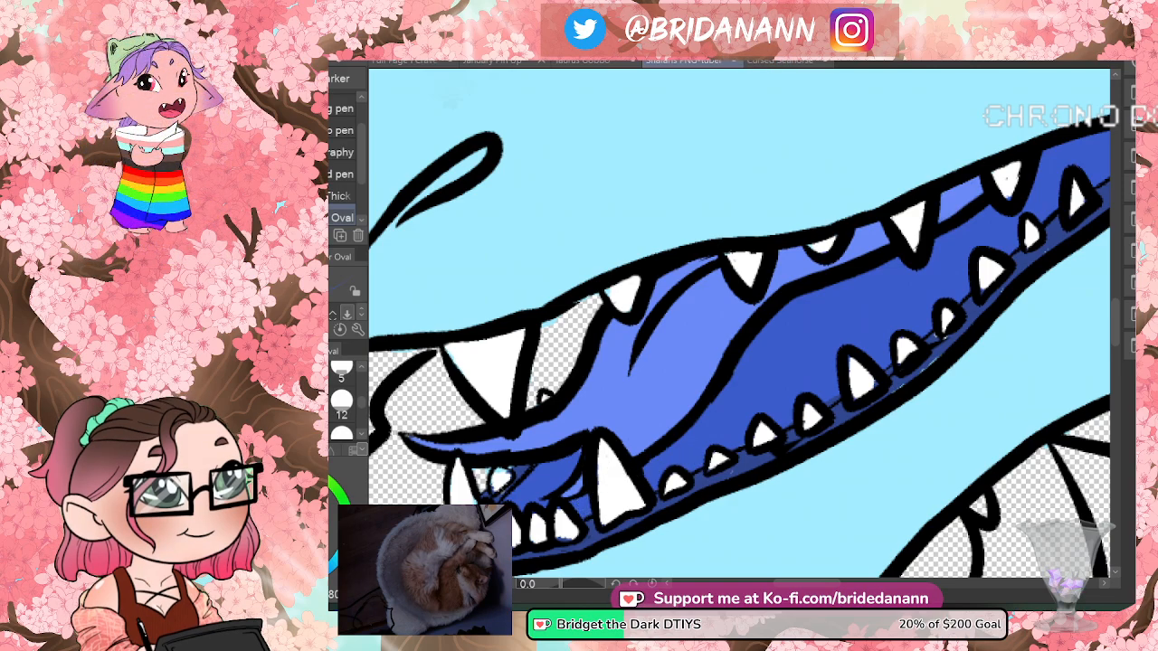
{"action": "key", "text": "Delete"}
{"action": "key", "text": "ctrl+z"}
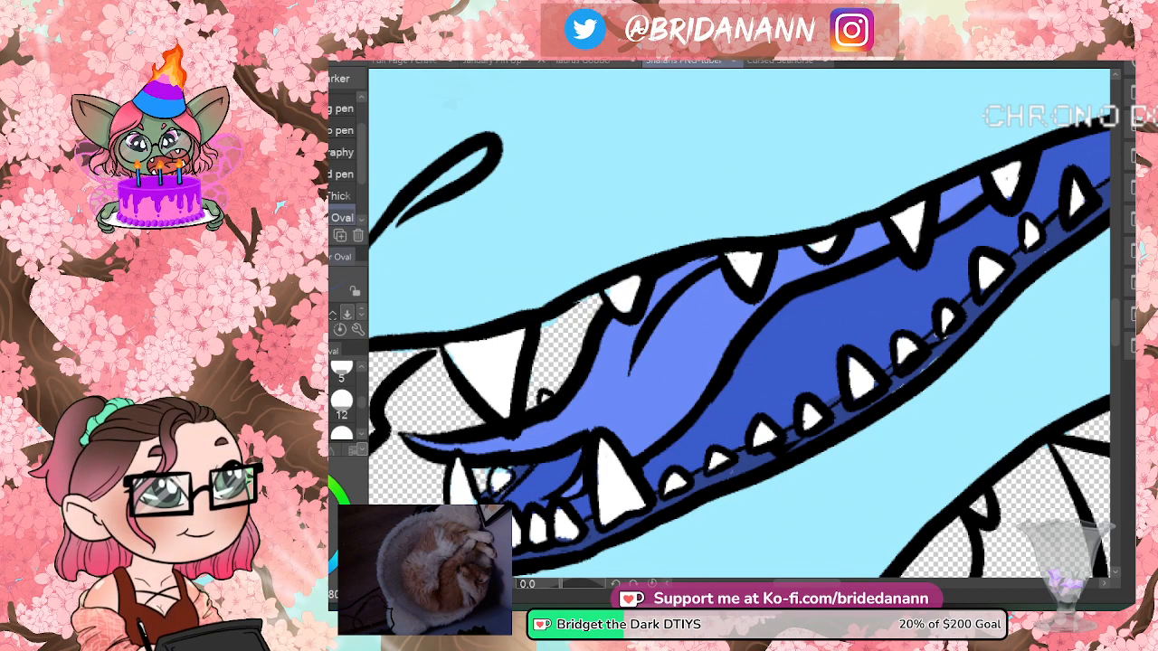
- Sample the mouth's blues and touch up the gum and small lower teeth towards the back corner of the mouth
{"action": "key", "text": "g"}
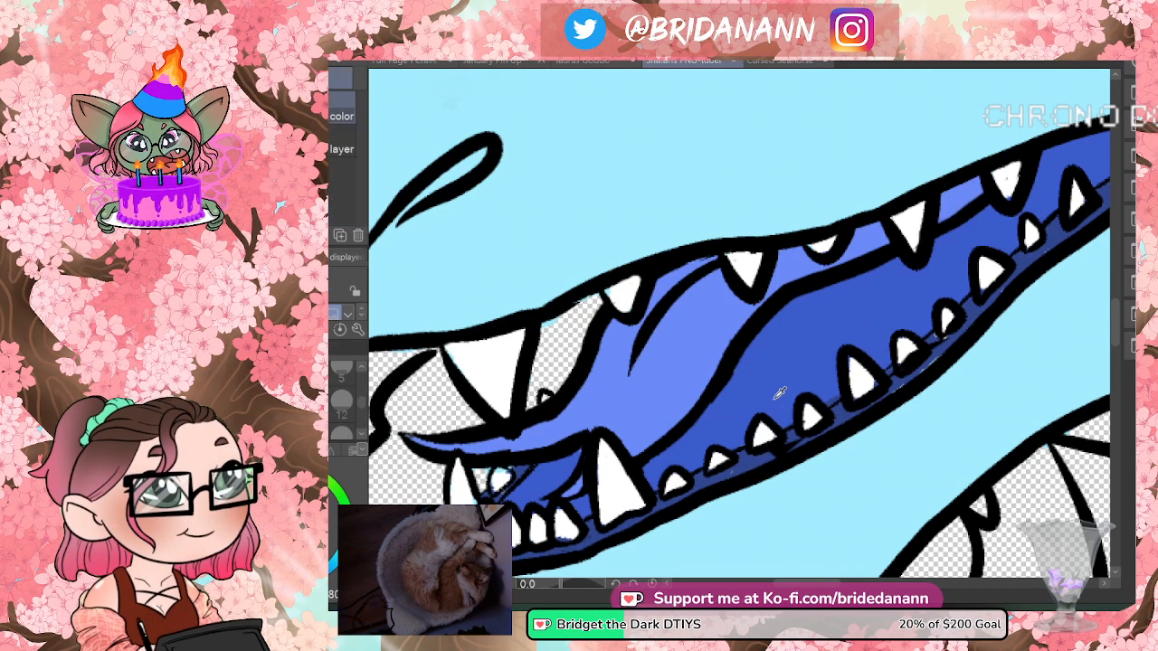
{"action": "key", "text": "p"}
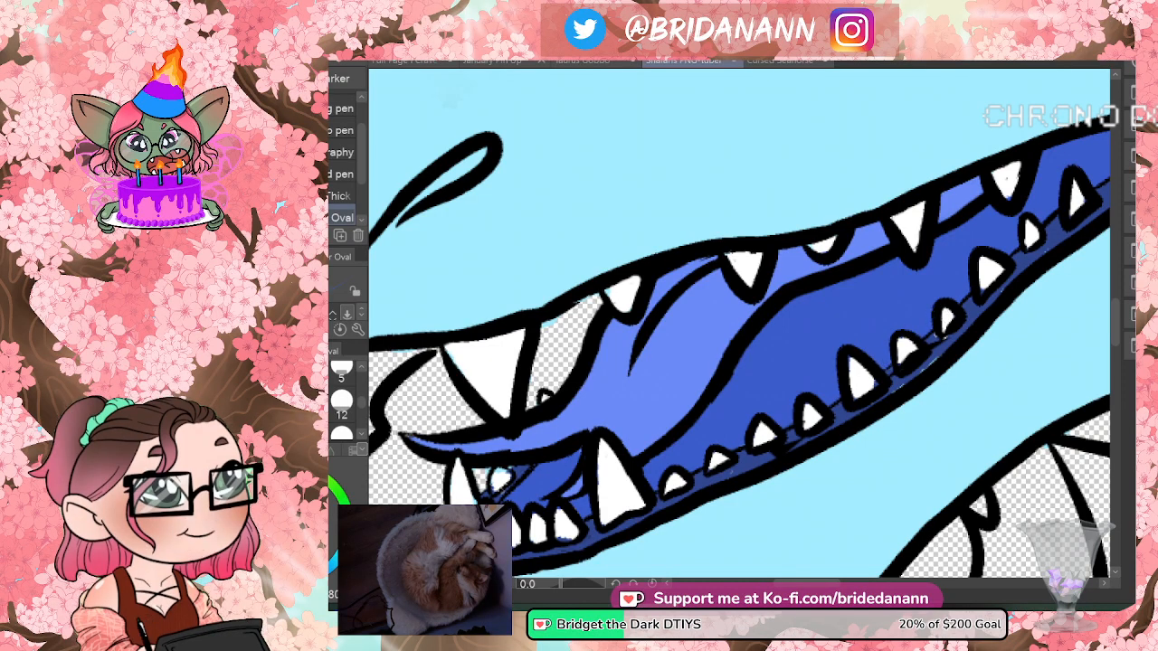
{"action": "key", "text": "g"}
{"action": "key", "text": "p"}
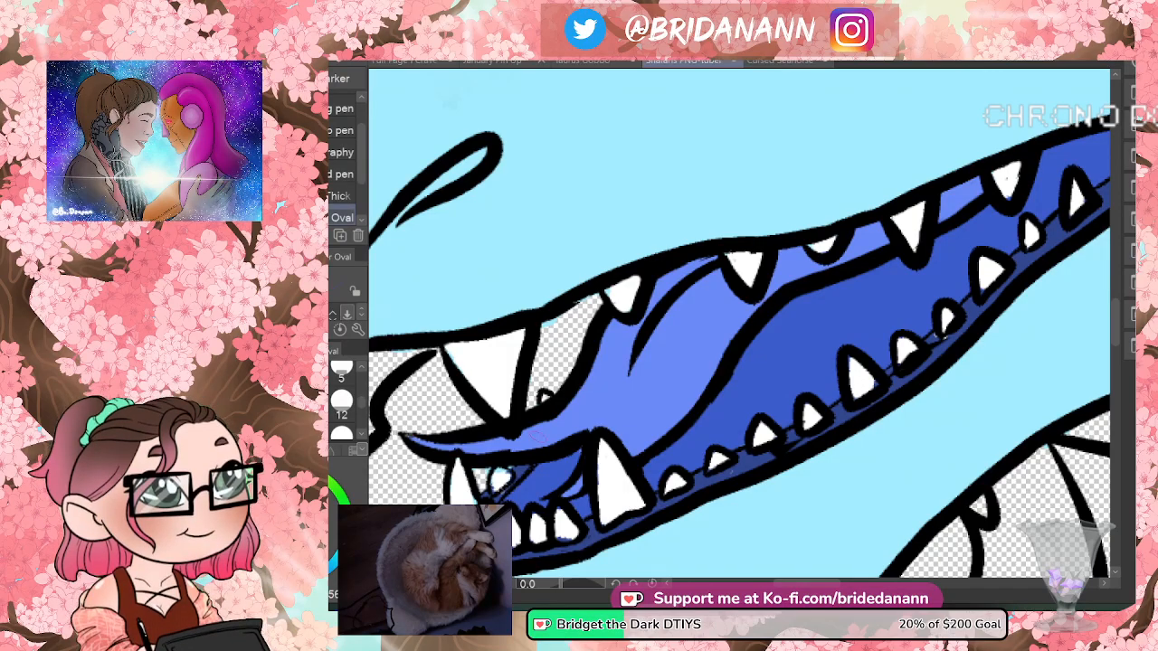
{"action": "left_click_drag", "start_coordinate": [820, 584], "coordinate": [842, 593]}
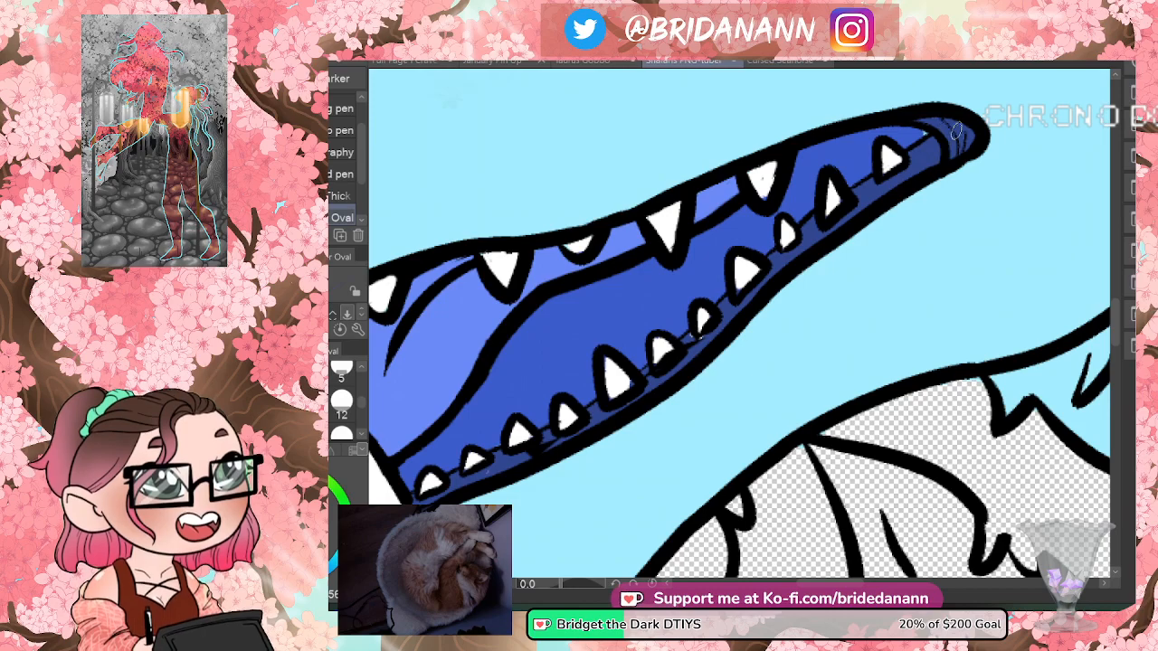
{"action": "key", "text": "i"}
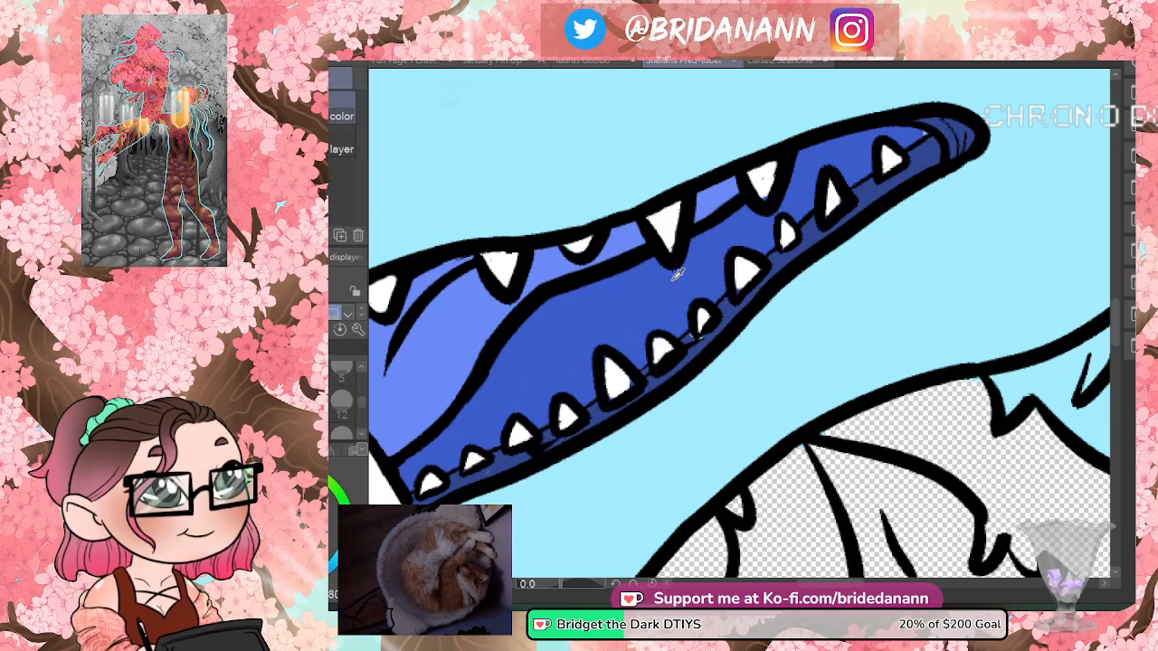
{"action": "left_click", "coordinate": [926, 136]}
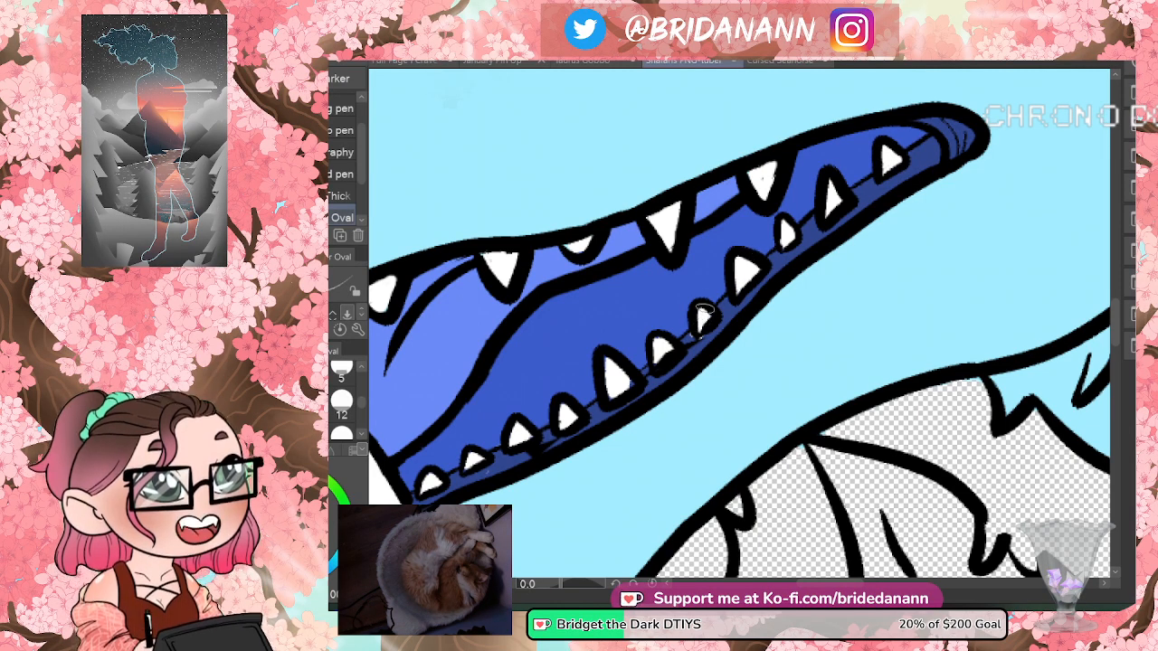
{"action": "key", "text": "e"}
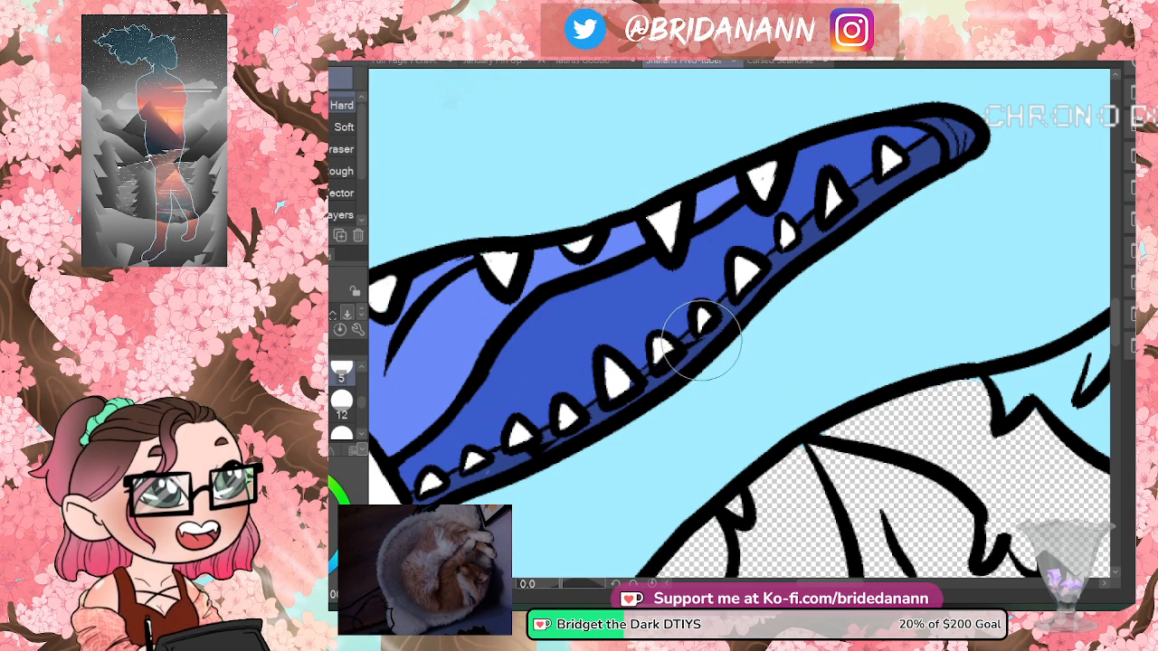
{"action": "key", "text": "p"}
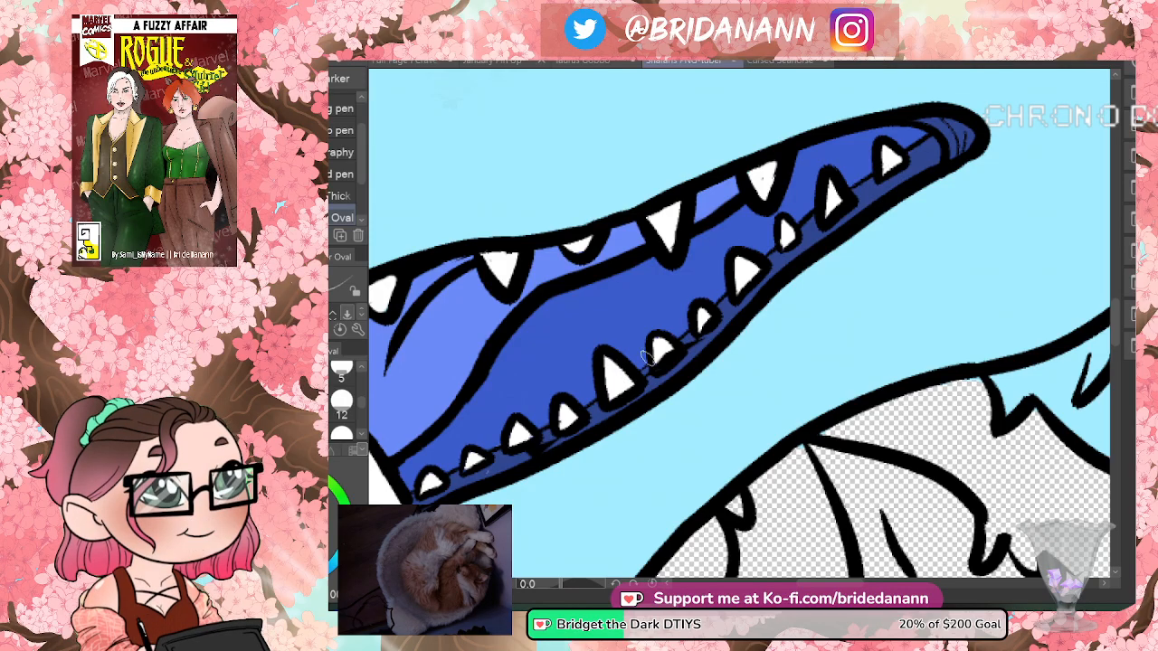
- Clean the colour edges around the lower front teeth and tongue tip, erasing stray blue spots outside the jaw
{"action": "left_click_drag", "start_coordinate": [626, 387], "coordinate": [789, 390]}
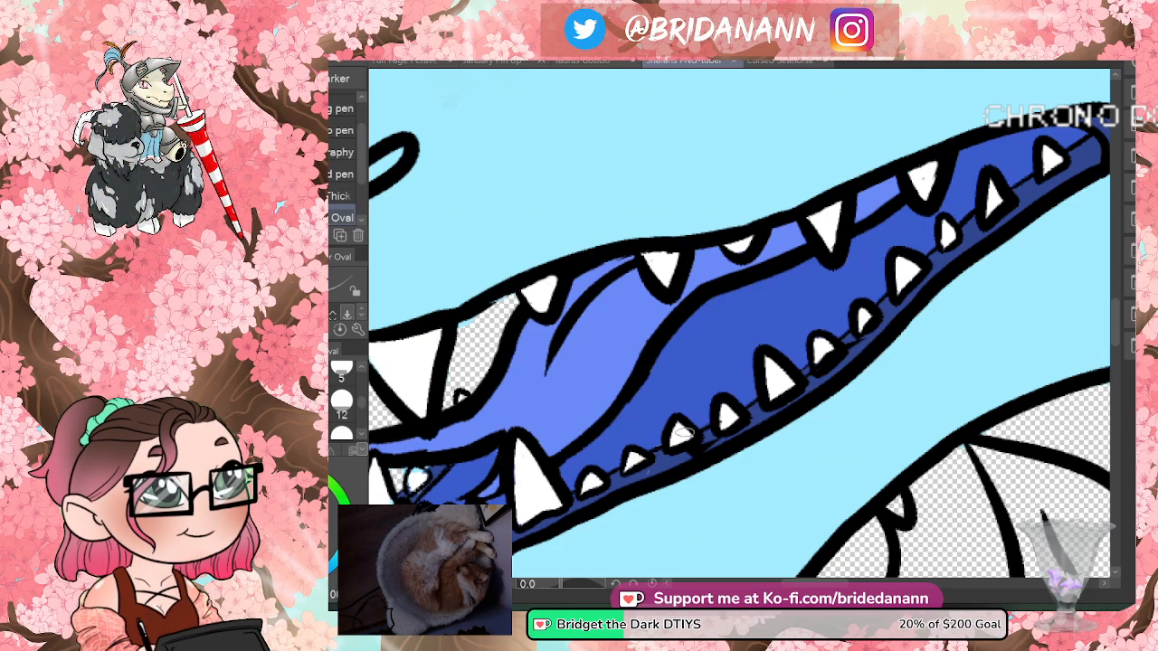
{"action": "left_click_drag", "start_coordinate": [669, 444], "coordinate": [971, 443]}
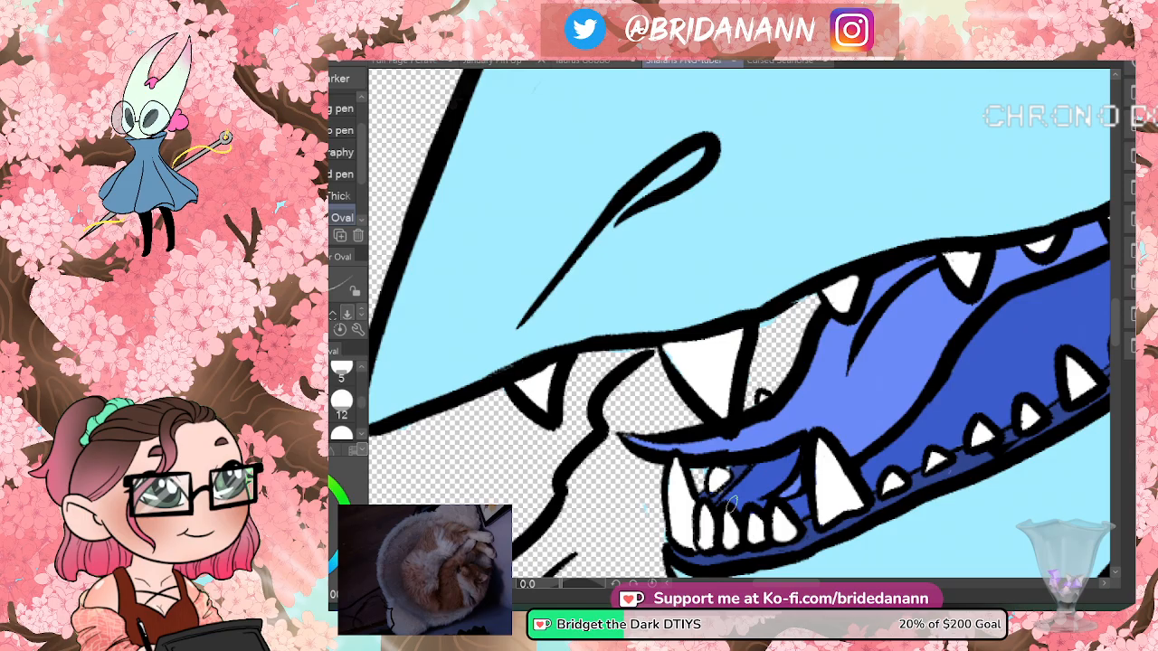
{"action": "key", "text": "e"}
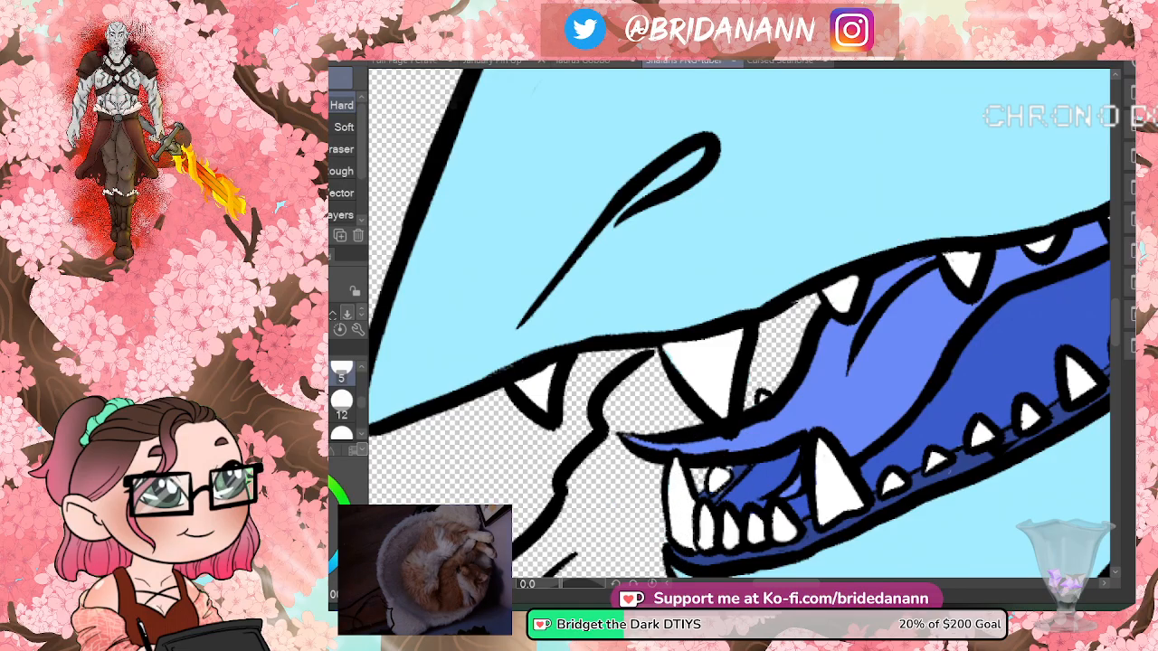
{"action": "key", "text": "p"}
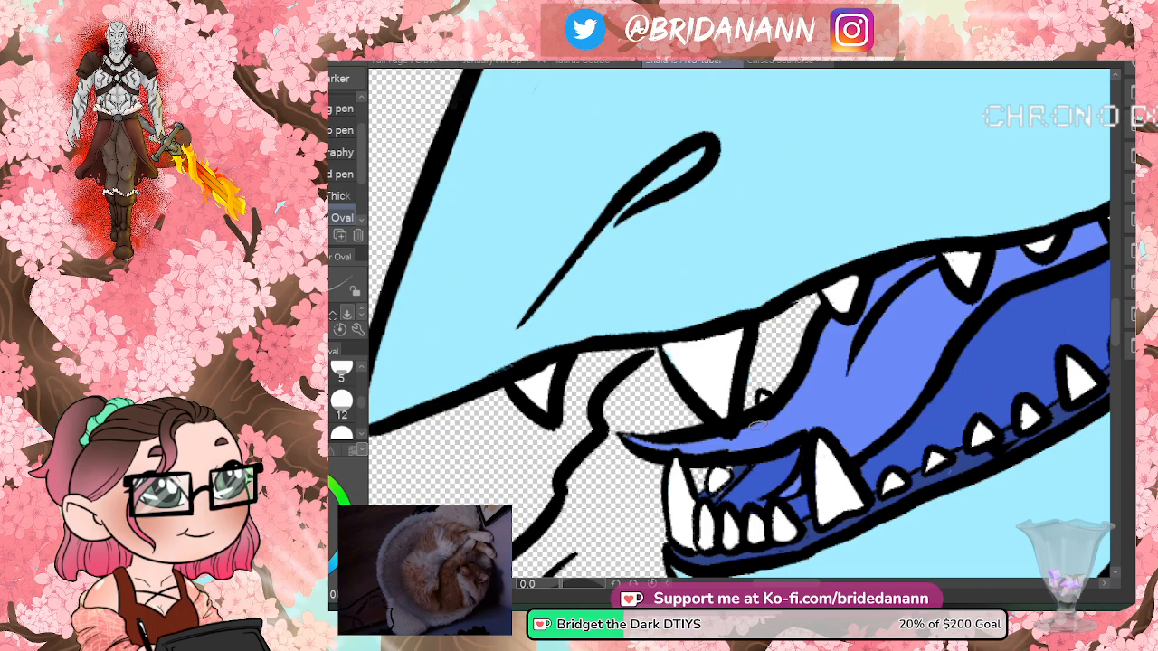
{"action": "key", "text": "ctrl+space"}
{"action": "left_click_drag", "start_coordinate": [640, 281], "coordinate": [601, 297]}
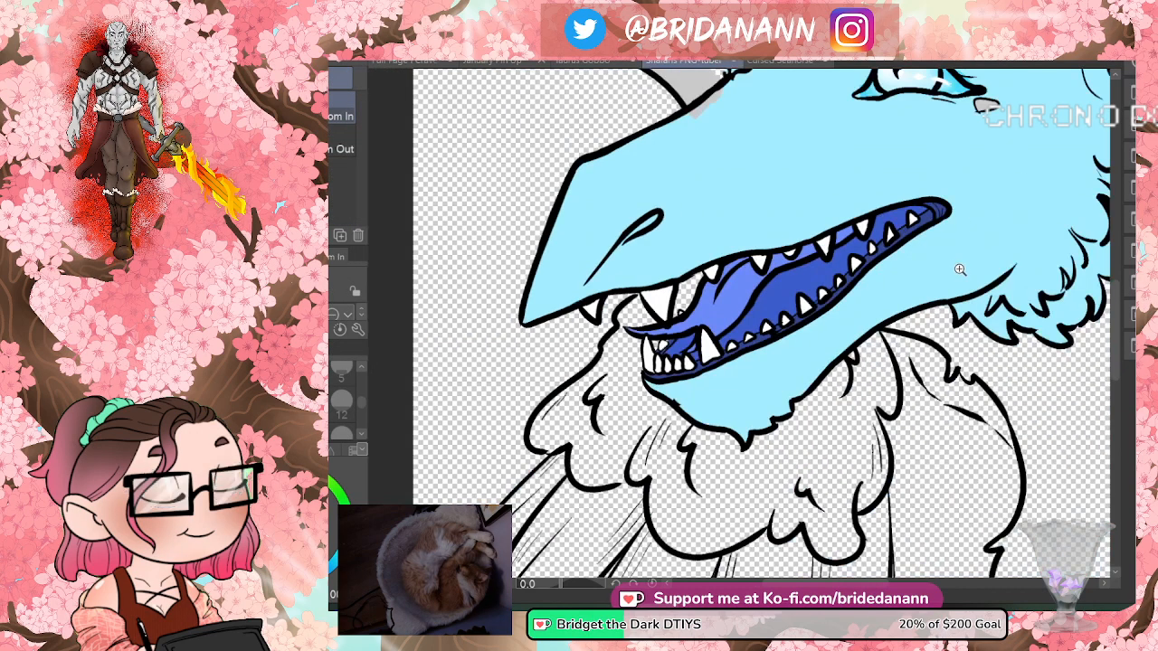
- Show the blue-to-white gradient shading on the dragon's head and ears
{"action": "left_click_drag", "start_coordinate": [985, 225], "coordinate": [927, 258]}
{"action": "left_click_drag", "start_coordinate": [1085, 71], "coordinate": [908, 79]}
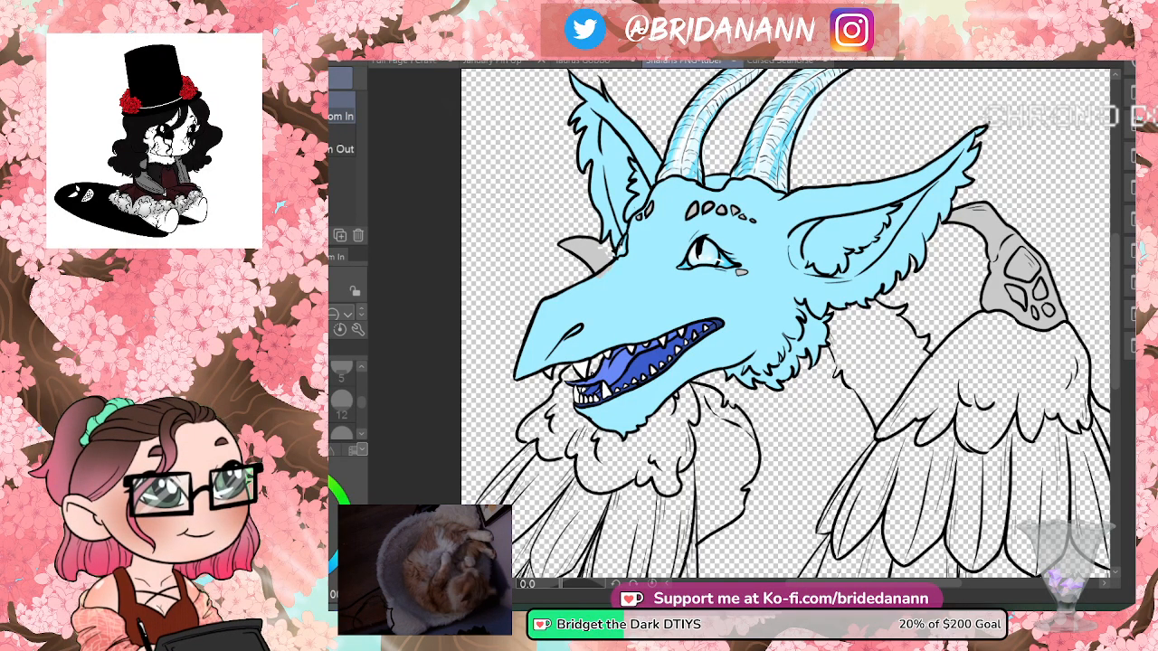
{"action": "left_click", "coordinate": [1134, 294]}
{"action": "left_click", "coordinate": [1134, 293]}
{"action": "left_click", "coordinate": [1134, 312]}
{"action": "left_click", "coordinate": [1134, 312]}
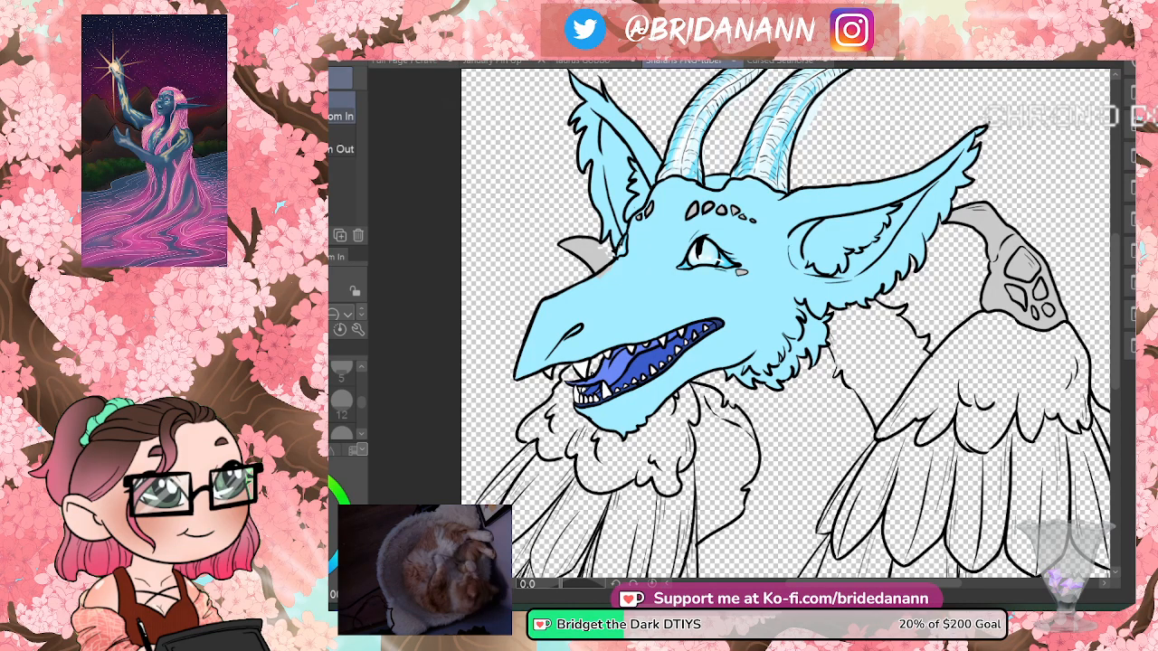
{"action": "left_click", "coordinate": [1134, 294]}
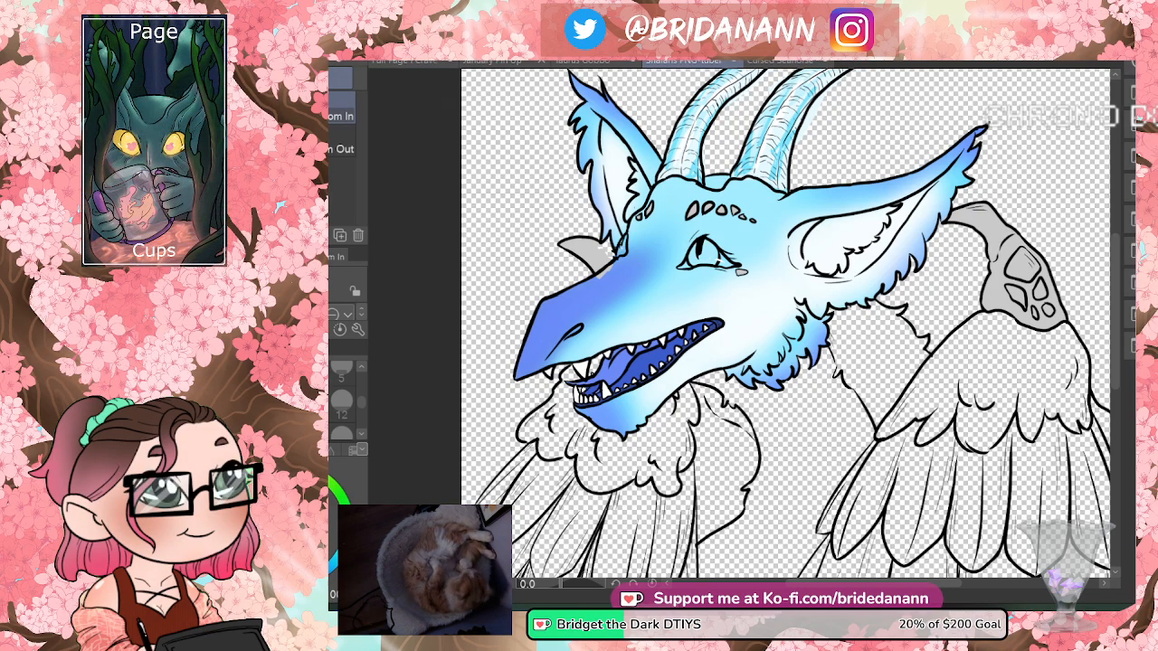
- Toggle the blue colouring of the horns off and on to compare the head with and without it
{"action": "key", "text": "ctrl+z"}
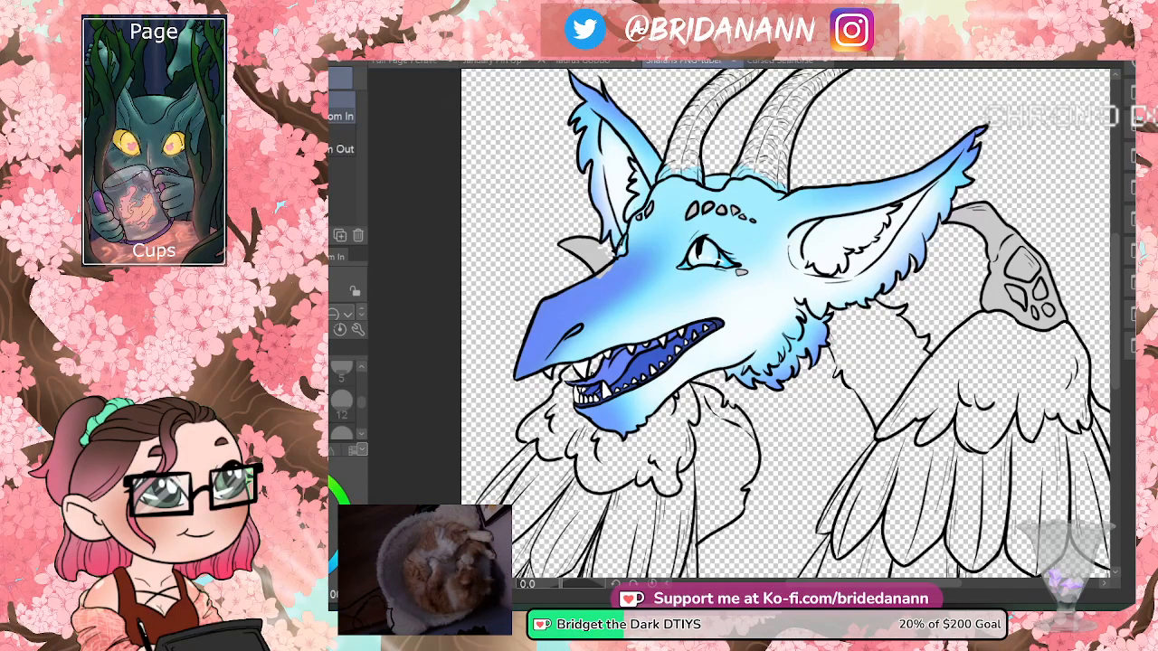
{"action": "key", "text": "ctrl+z"}
{"action": "key", "text": "ctrl+y"}
{"action": "key", "text": "ctrl+z"}
{"action": "key", "text": "ctrl+y"}
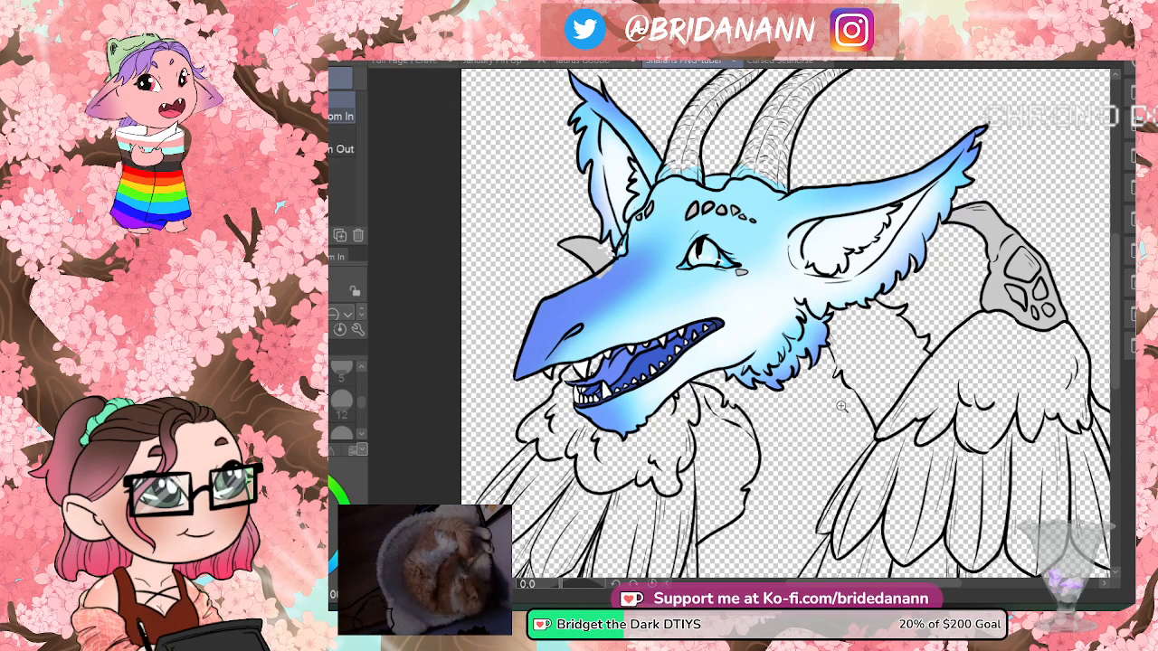
- Sample the eye's bright blue and touch up the colour at the corners of the eye
{"action": "left_click", "coordinate": [756, 241]}
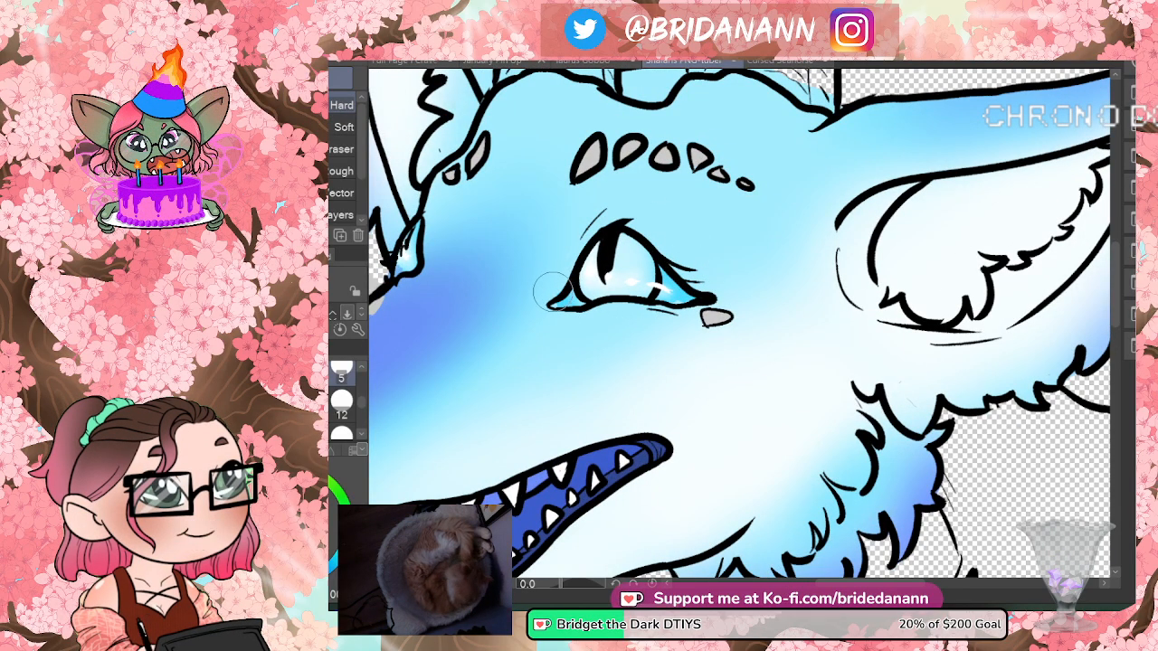
{"action": "left_click_drag", "start_coordinate": [417, 331], "coordinate": [548, 332]}
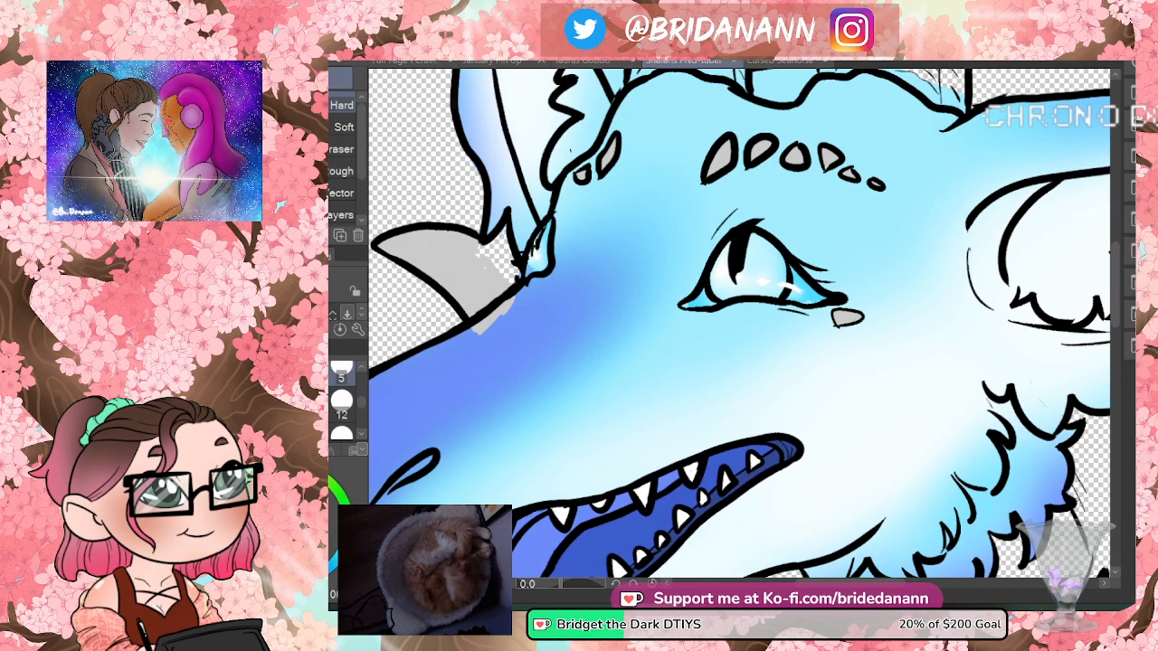
{"action": "key", "text": "g"}
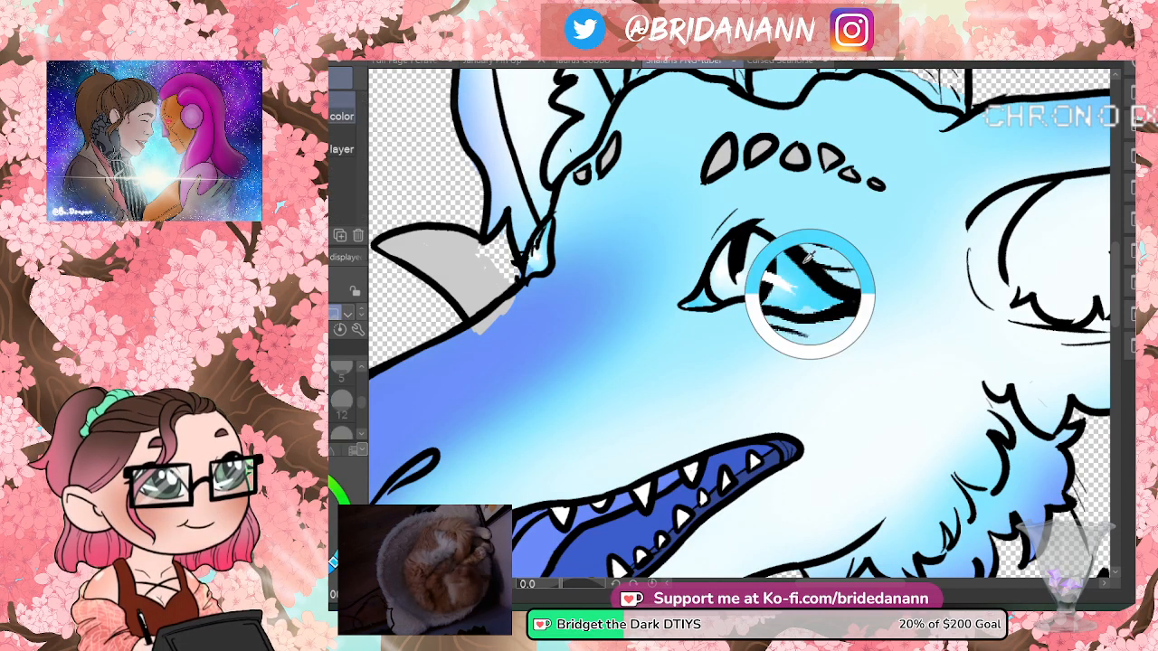
{"action": "key", "text": "p"}
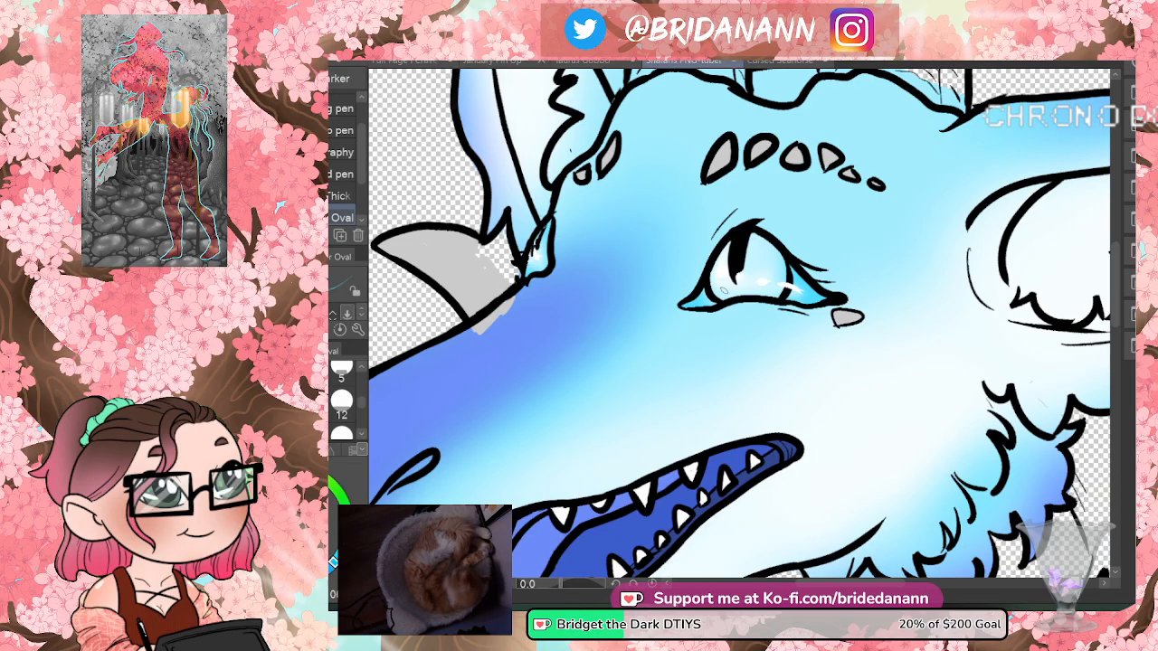
- Erase the grey spill on the snout's upper edge and fill the gaps in the grey shape behind it with its sampled grey
{"action": "key", "text": "k"}
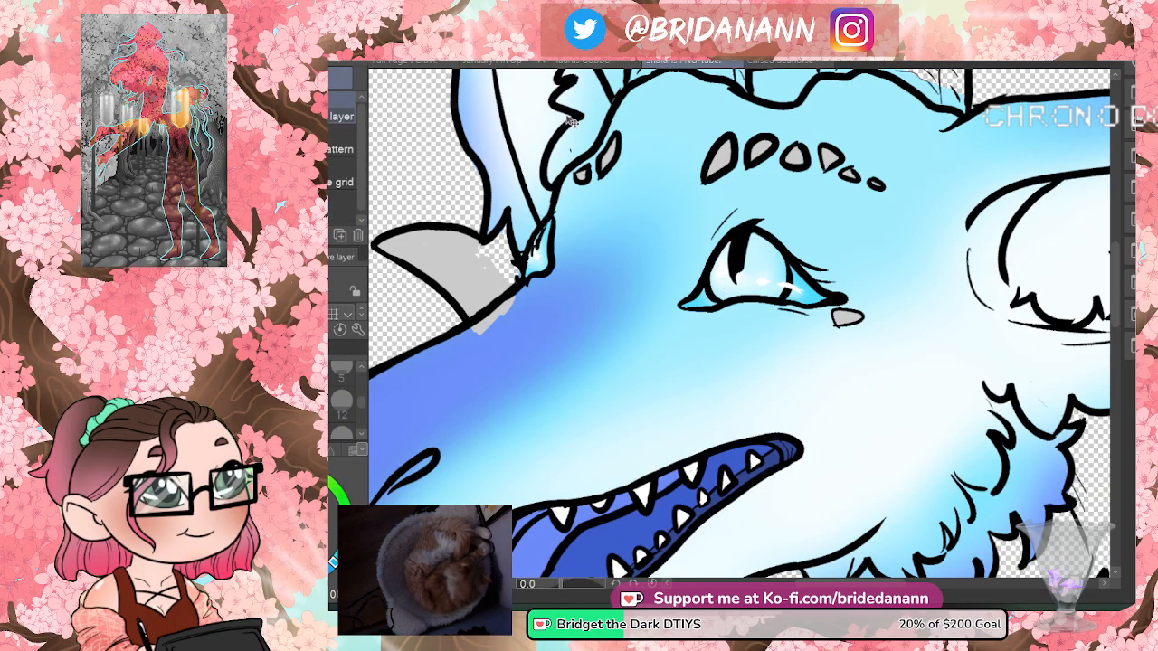
{"action": "key", "text": "e"}
{"action": "left_click_drag", "start_coordinate": [521, 291], "coordinate": [478, 330]}
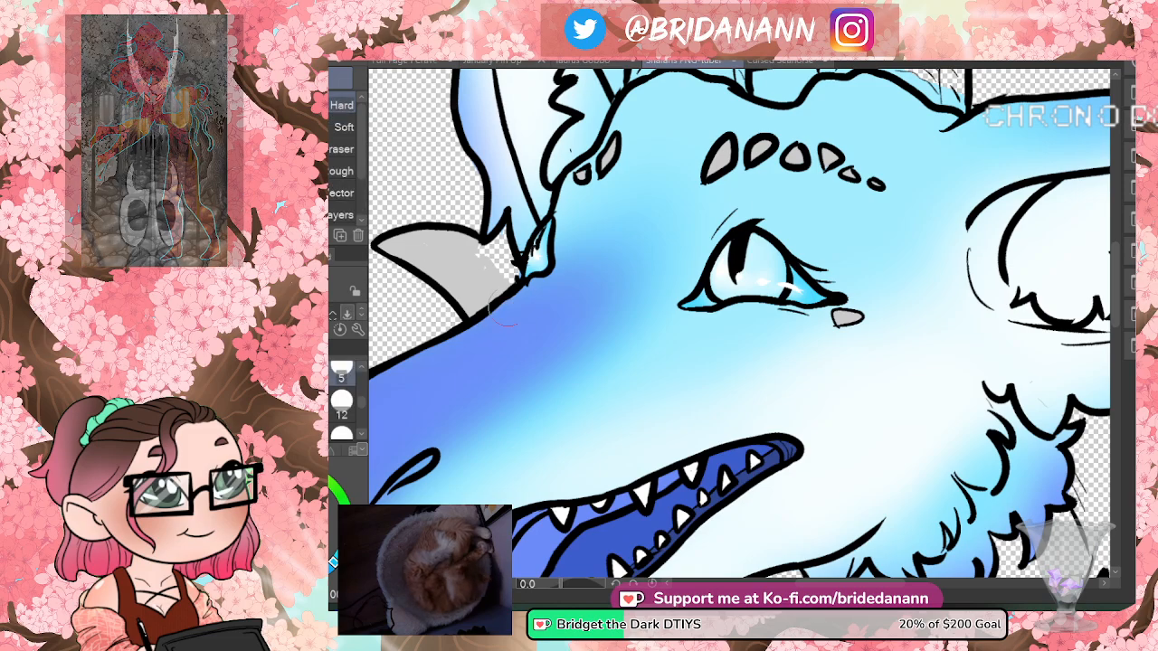
{"action": "key", "text": "i"}
{"action": "left_click", "coordinate": [444, 255]}
{"action": "key", "text": "p"}
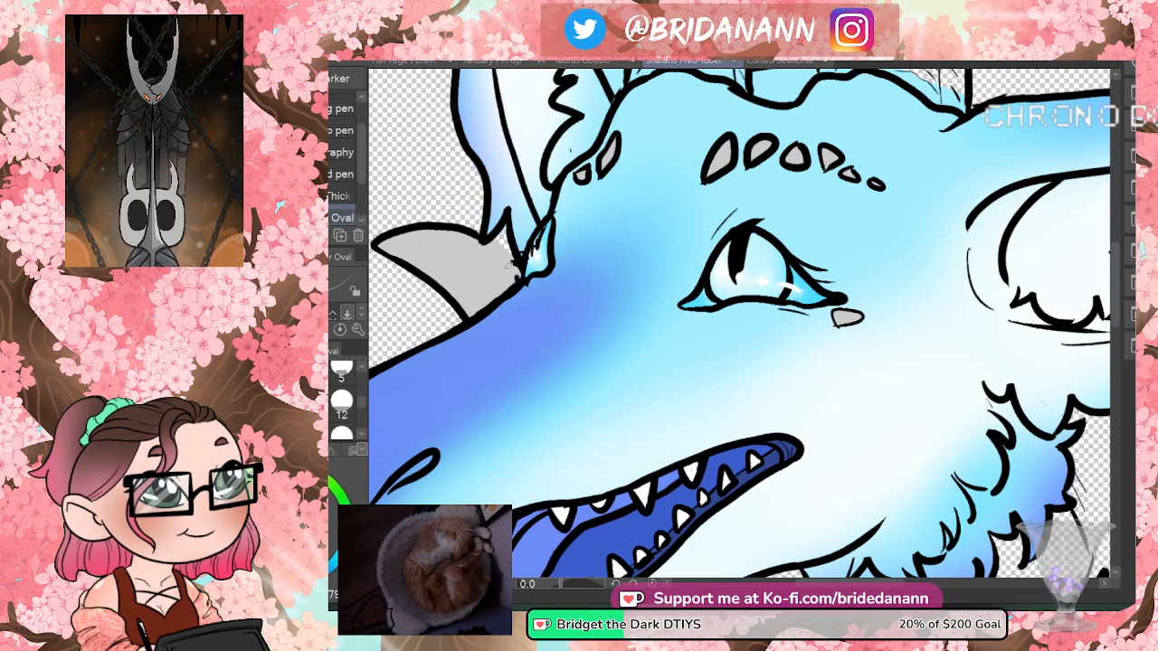
- Inspect the grey wing joint beside the near ear for colour spills and gaps
{"action": "key", "text": "ctrl+0"}
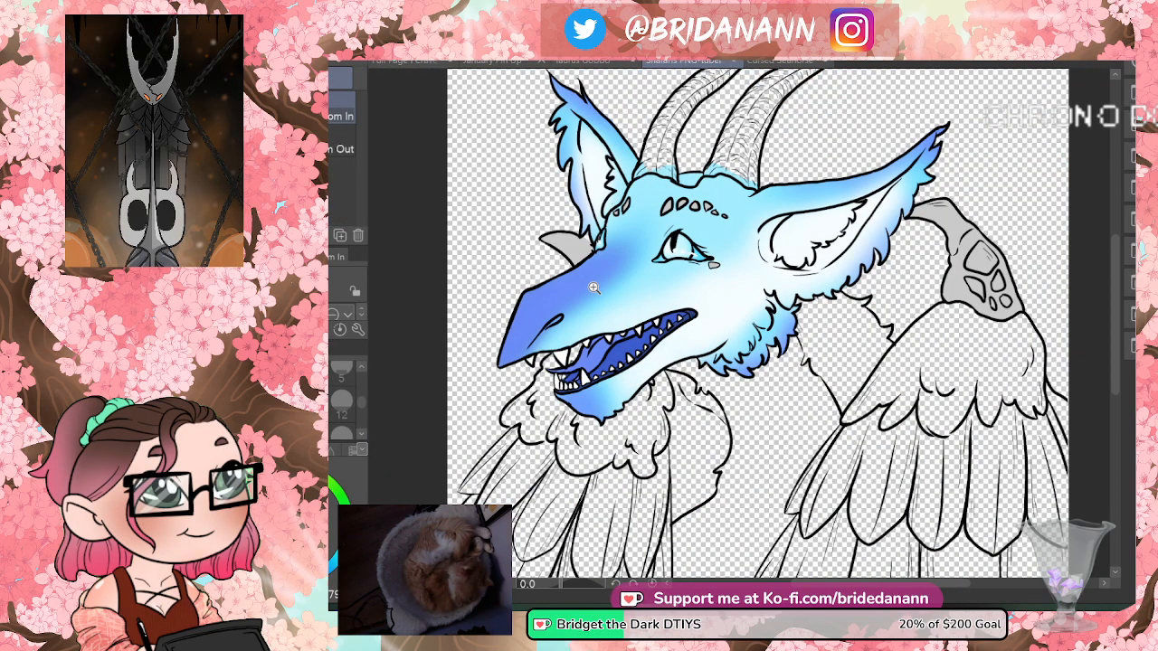
{"action": "left_click_drag", "start_coordinate": [970, 186], "coordinate": [1011, 101]}
{"action": "key", "text": "e"}
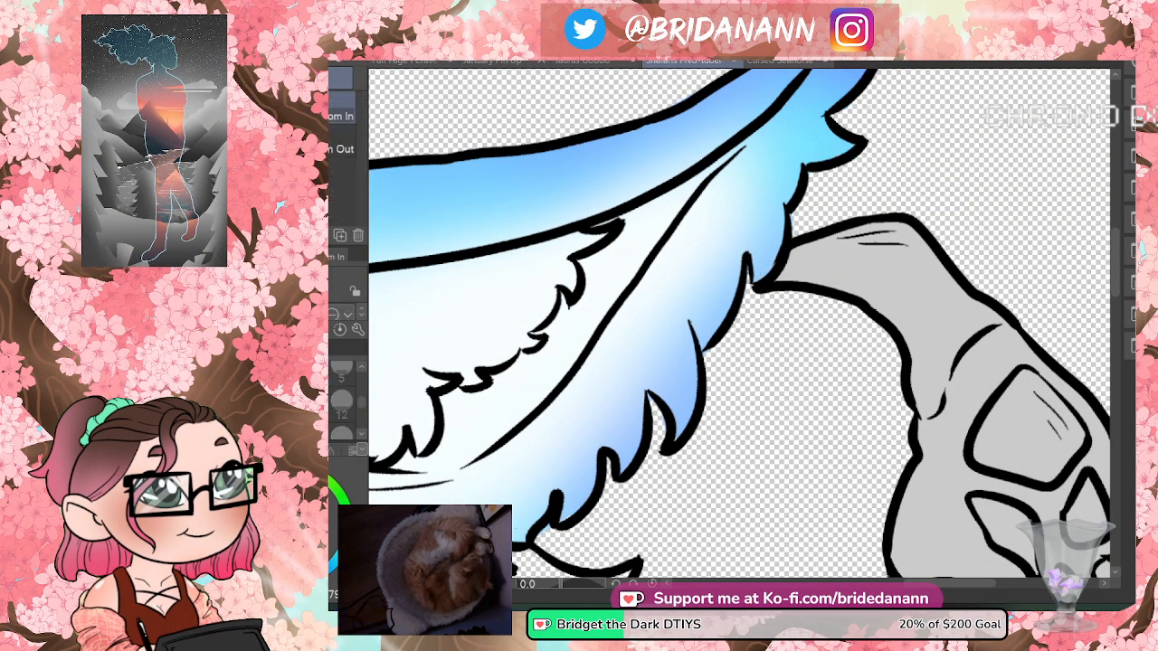
{"action": "key", "text": "ctrl+0"}
{"action": "left_click_drag", "start_coordinate": [797, 240], "coordinate": [763, 184]}
{"action": "left_click_drag", "start_coordinate": [636, 146], "coordinate": [677, 111]}
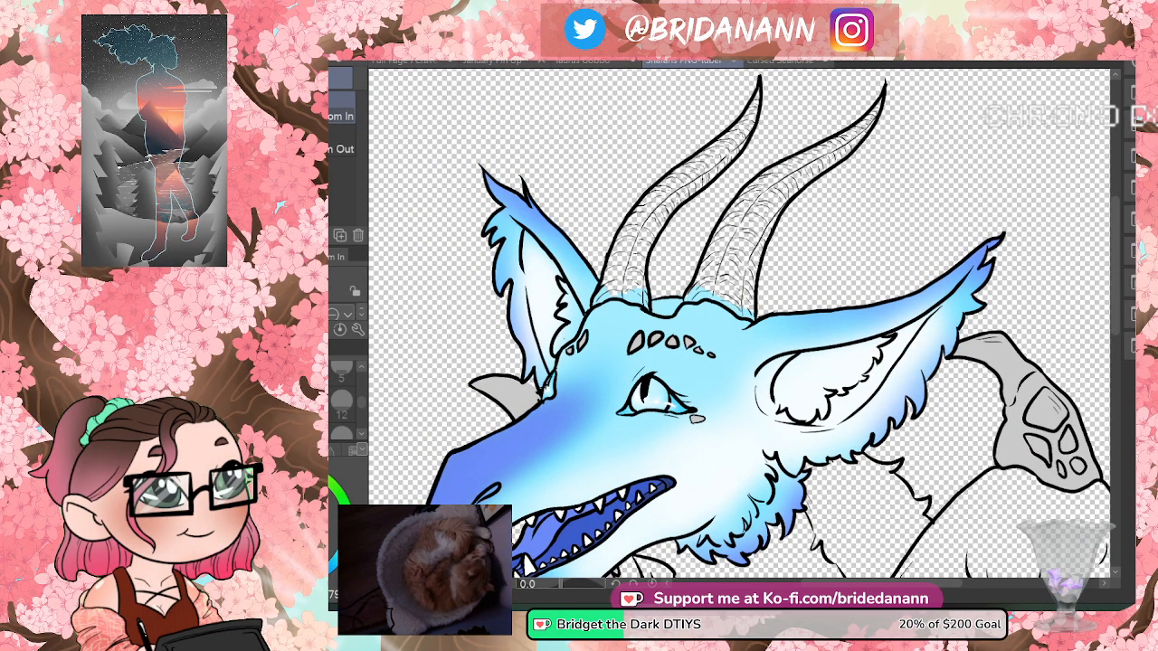
- Show the blue horn colouring and erase the light blue spill outside the near horn's outline
{"action": "key", "text": "ctrl+z"}
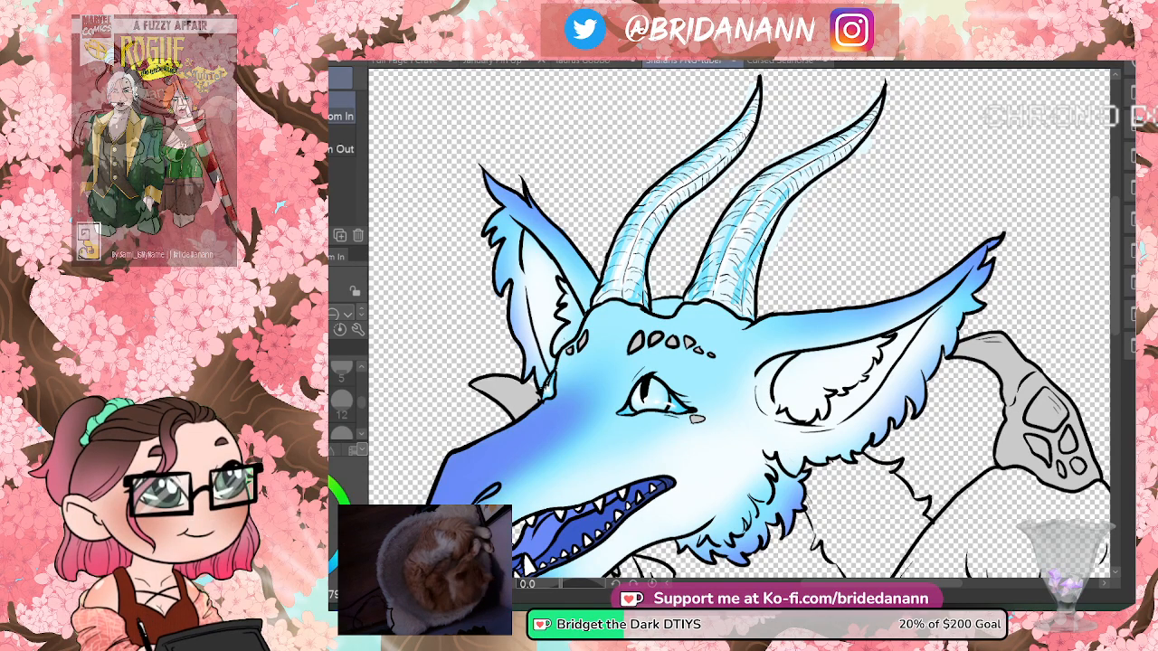
{"action": "key", "text": "ctrl+y"}
{"action": "key", "text": "ctrl+z"}
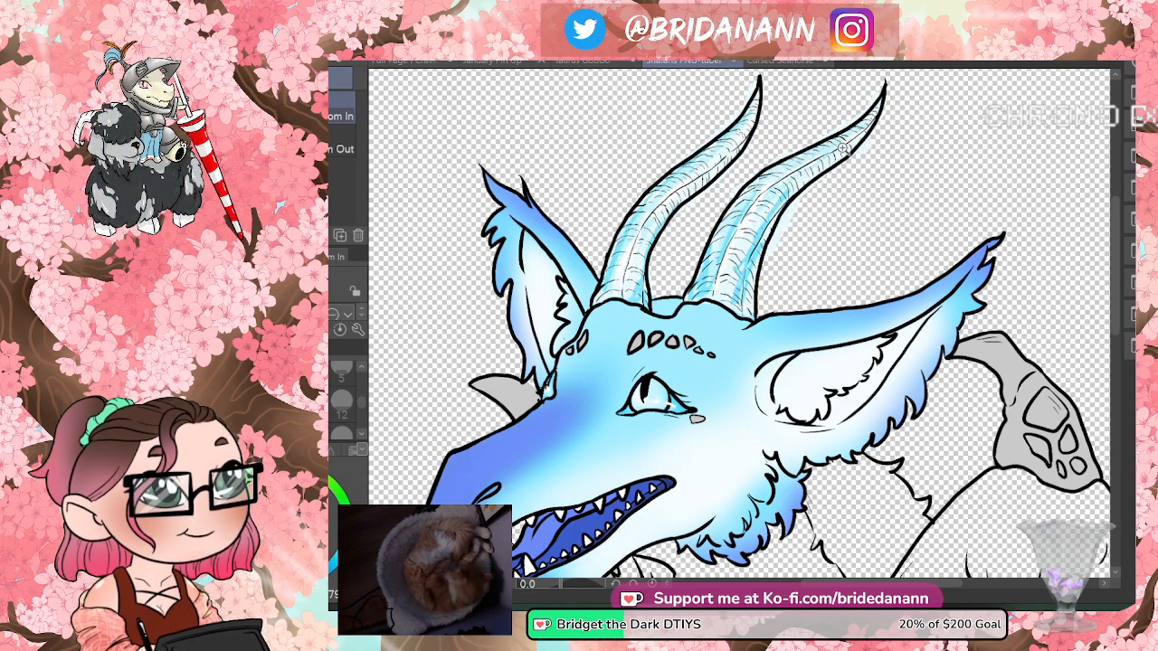
{"action": "left_click", "coordinate": [843, 108]}
{"action": "key", "text": "e"}
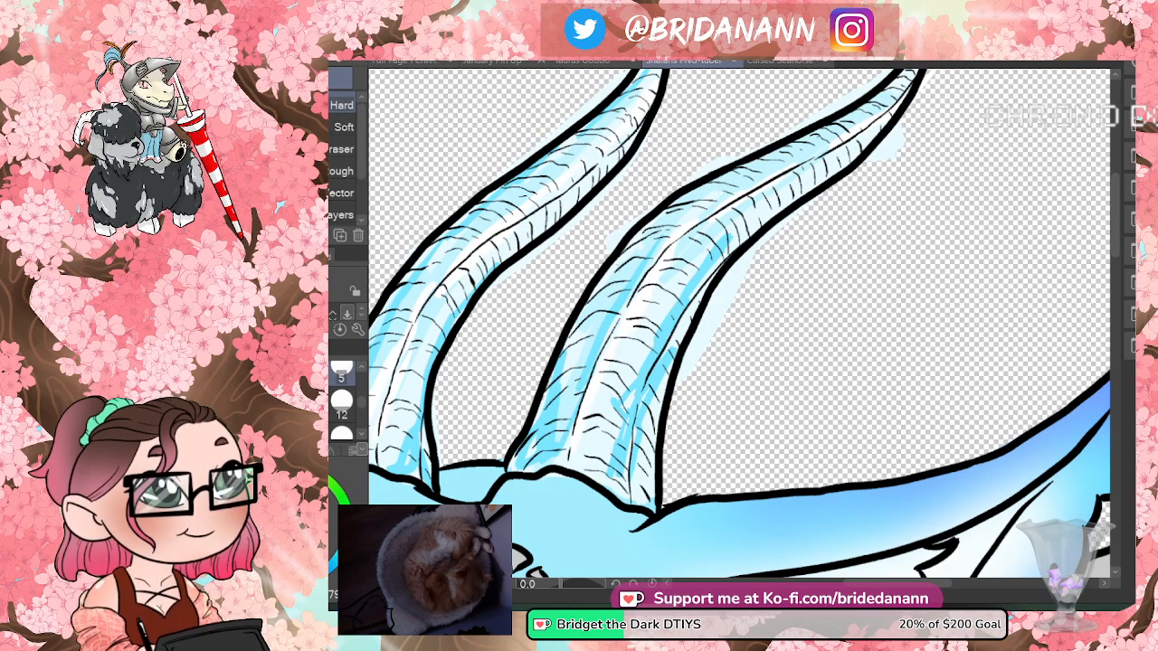
{"action": "mouse_move", "coordinate": [728, 304]}
{"action": "left_mouse_down"}
{"action": "mouse_move", "coordinate": [710, 308]}
{"action": "mouse_move", "coordinate": [752, 252]}
{"action": "mouse_move", "coordinate": [683, 398]}
{"action": "left_mouse_up"}
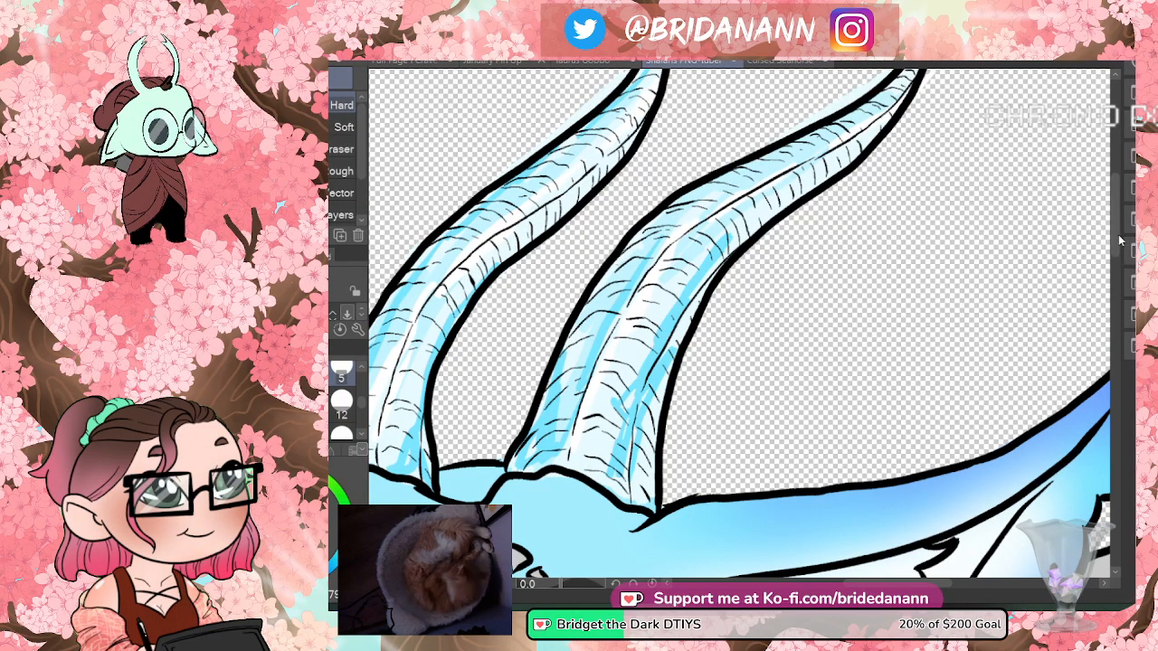
- Erase the remaining light blue spill around the horn tips and along the far horn's outer edge
{"action": "scroll", "coordinate": [1094, 226], "scroll_direction": "up", "scroll_amount": 3}
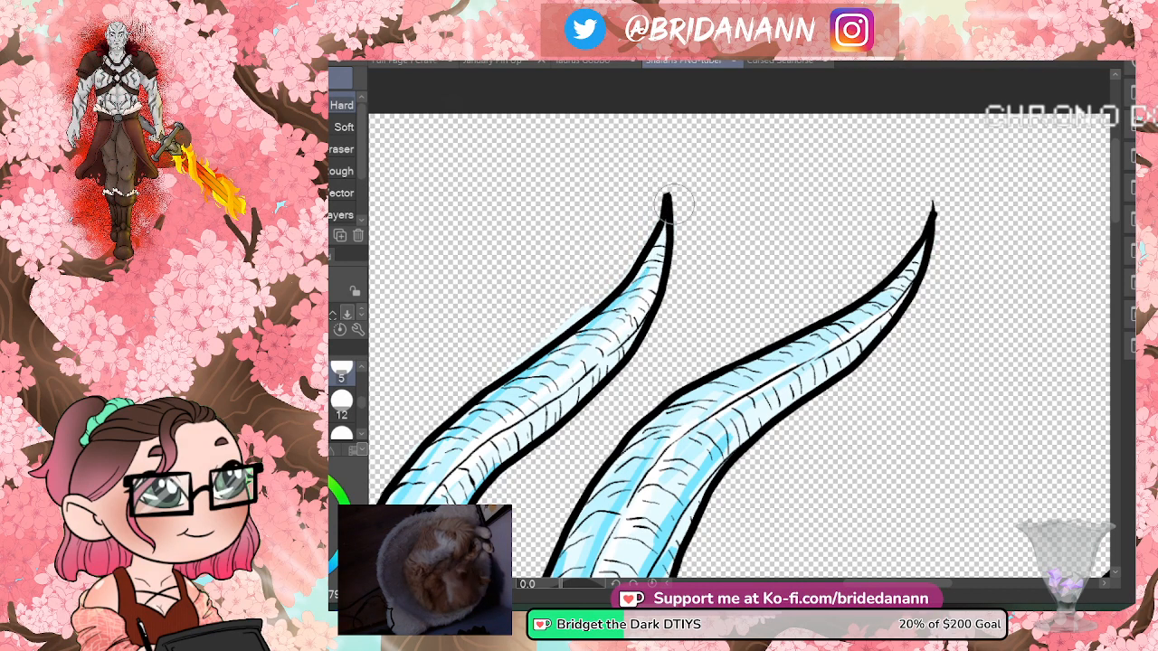
{"action": "scroll", "coordinate": [615, 326], "scroll_direction": "left", "scroll_amount": 5}
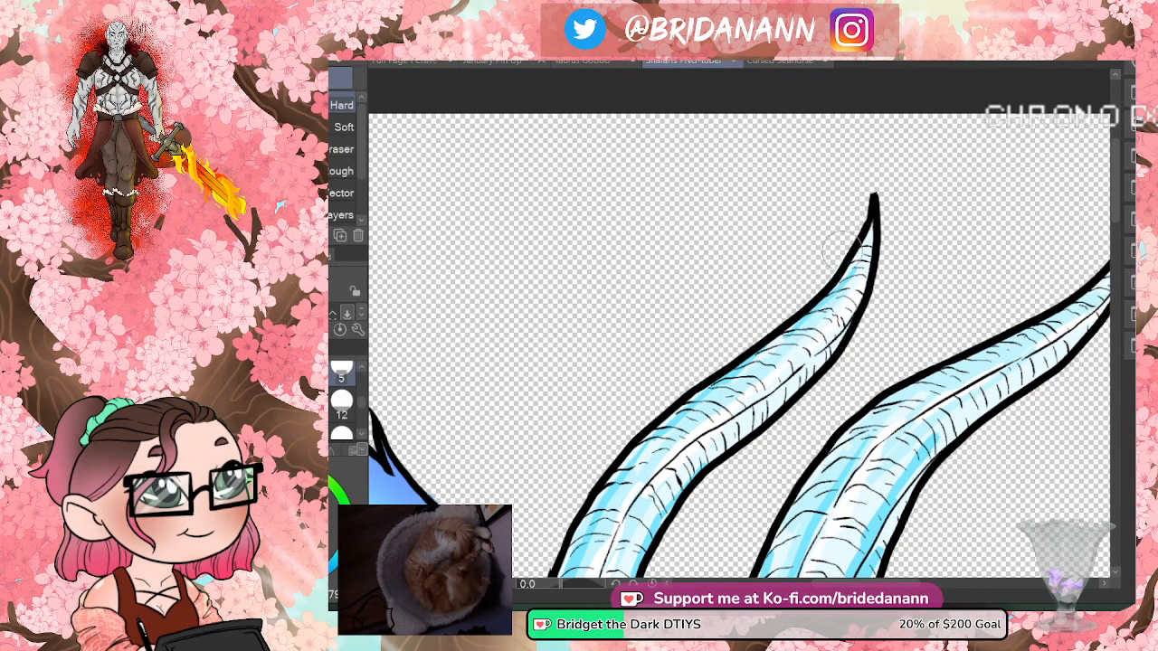
{"action": "scroll", "coordinate": [1127, 272], "scroll_direction": "down", "scroll_amount": 5}
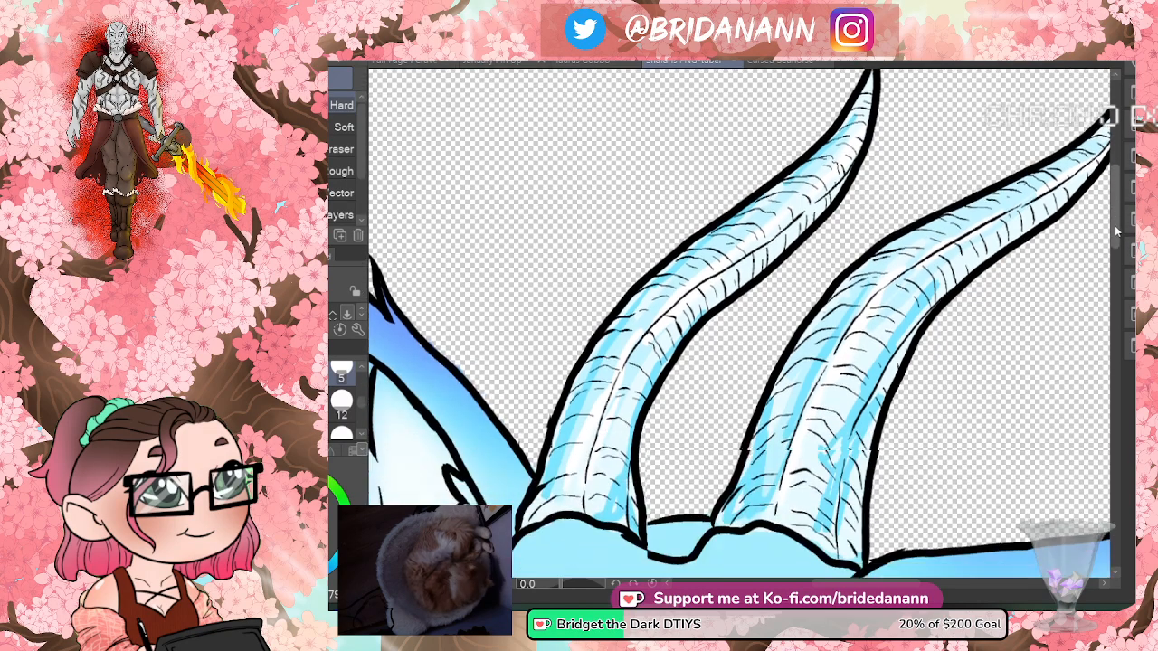
- Examine the horns' colouring close up and against the whole head and wings
{"action": "key", "text": "ctrl+z"}
{"action": "key", "text": "ctrl+y"}
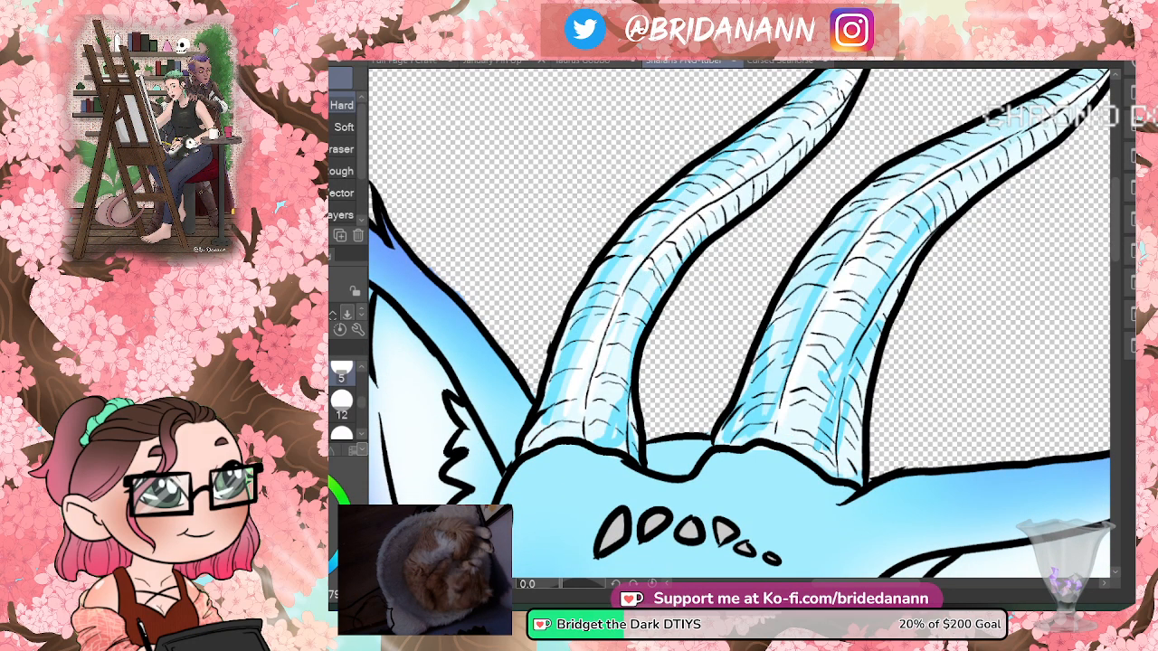
{"action": "key", "text": "ctrl+minus"}
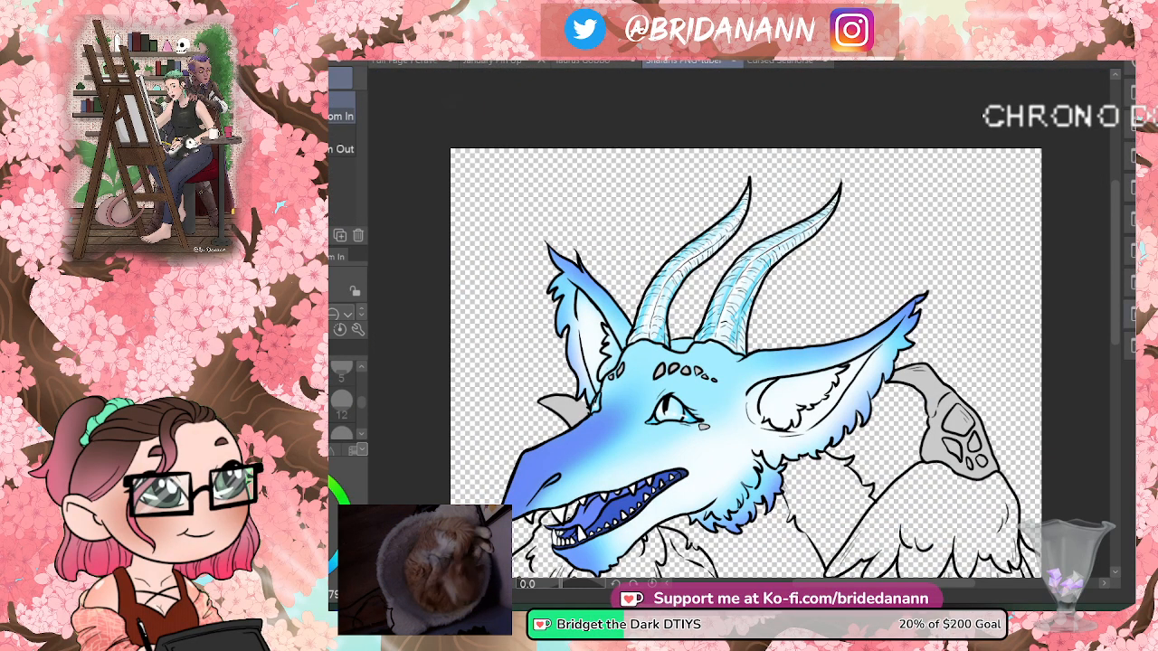
{"action": "left_click", "coordinate": [994, 337]}
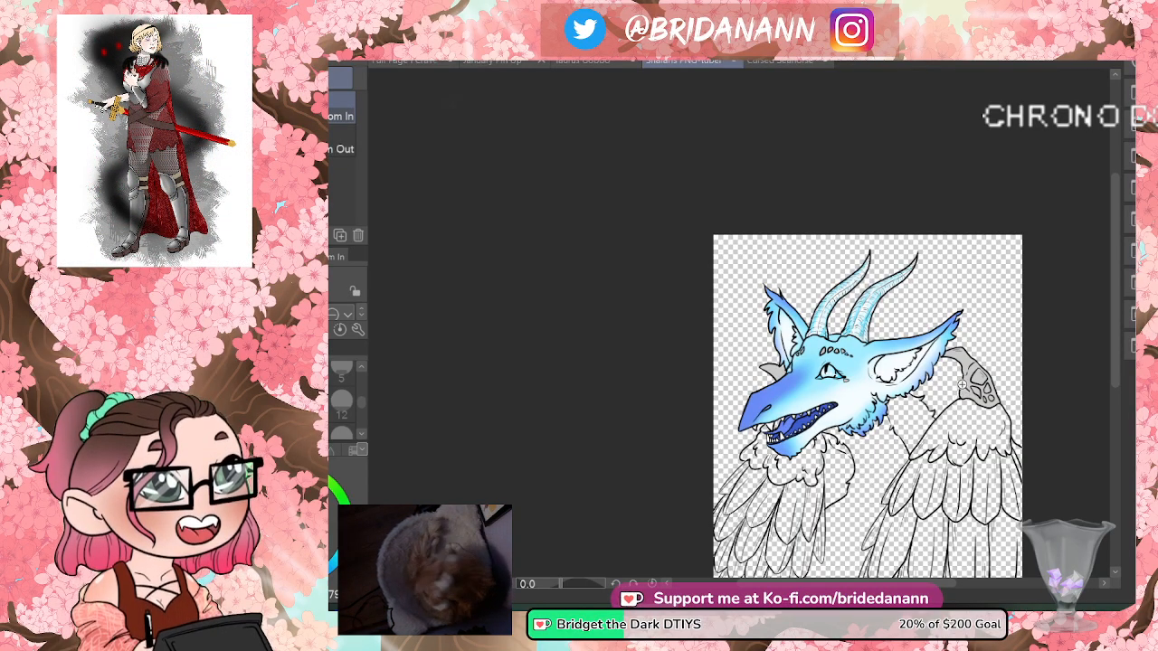
{"action": "scroll", "coordinate": [875, 400], "scroll_direction": "up", "scroll_amount": 1}
{"action": "scroll", "coordinate": [903, 389], "scroll_direction": "down", "scroll_amount": 2}
{"action": "scroll", "coordinate": [902, 390], "scroll_direction": "up", "scroll_amount": 3}
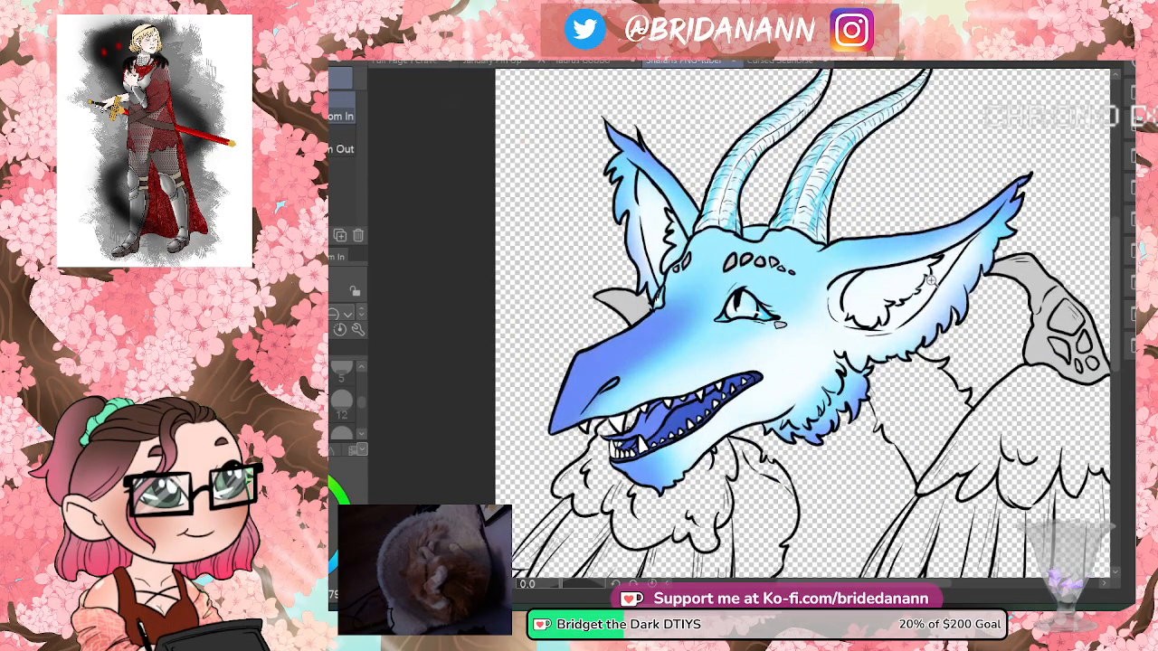
{"action": "scroll", "coordinate": [978, 321], "scroll_direction": "down", "scroll_amount": 2}
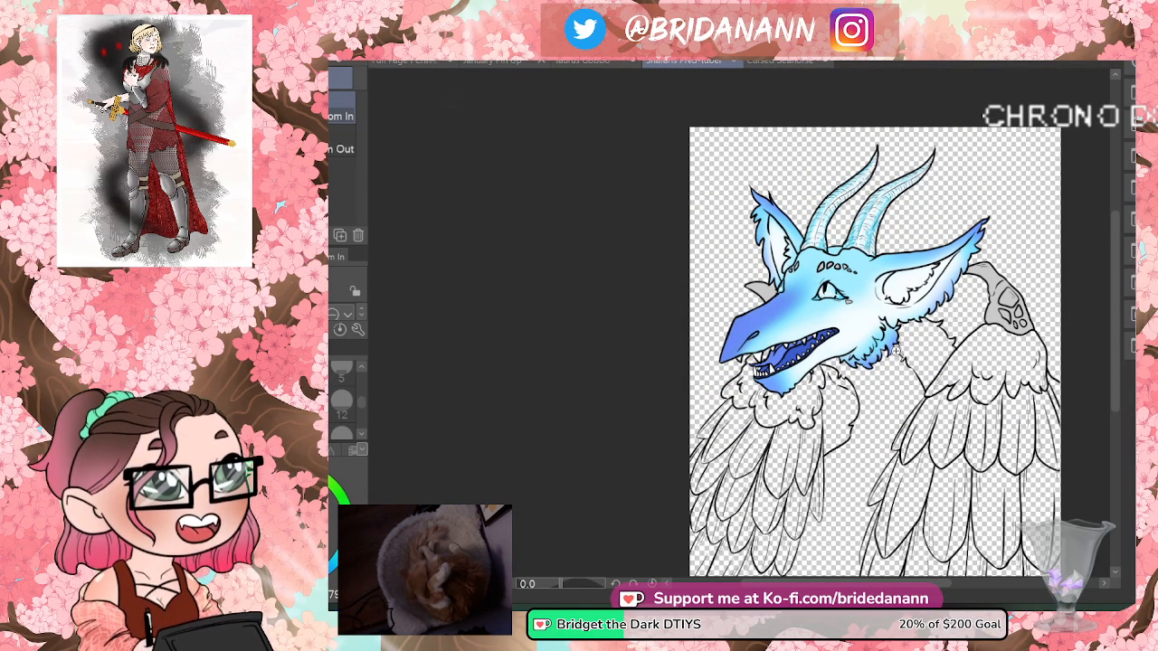
{"action": "scroll", "coordinate": [926, 400], "scroll_direction": "up", "scroll_amount": 1}
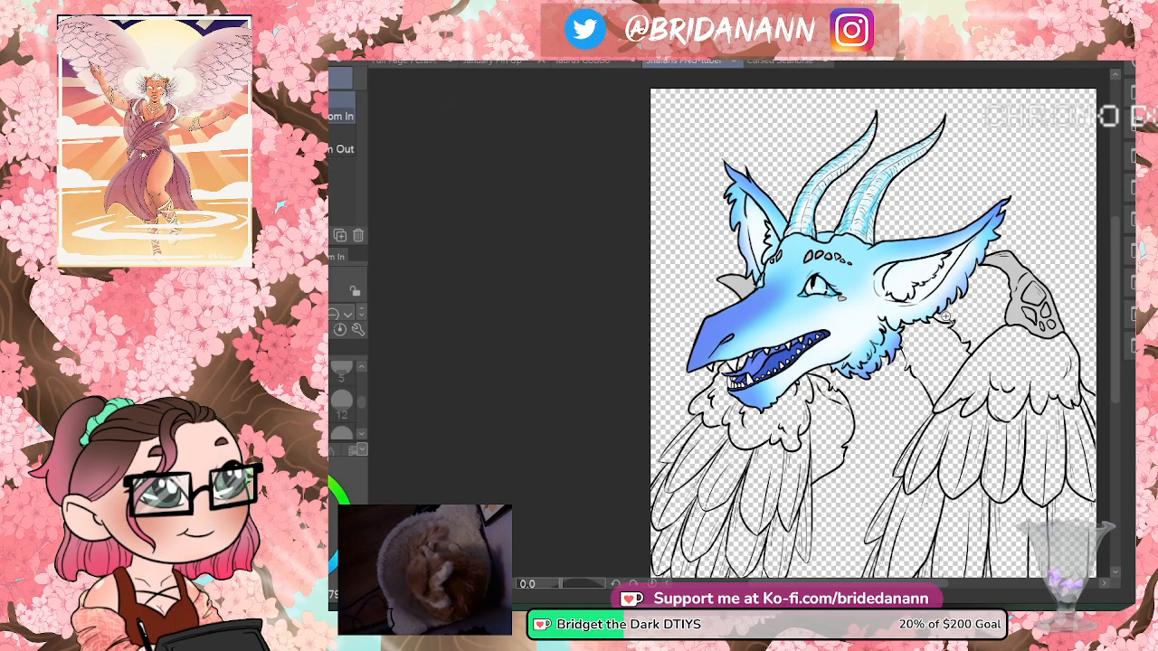
{"action": "scroll", "coordinate": [941, 307], "scroll_direction": "up", "scroll_amount": 1}
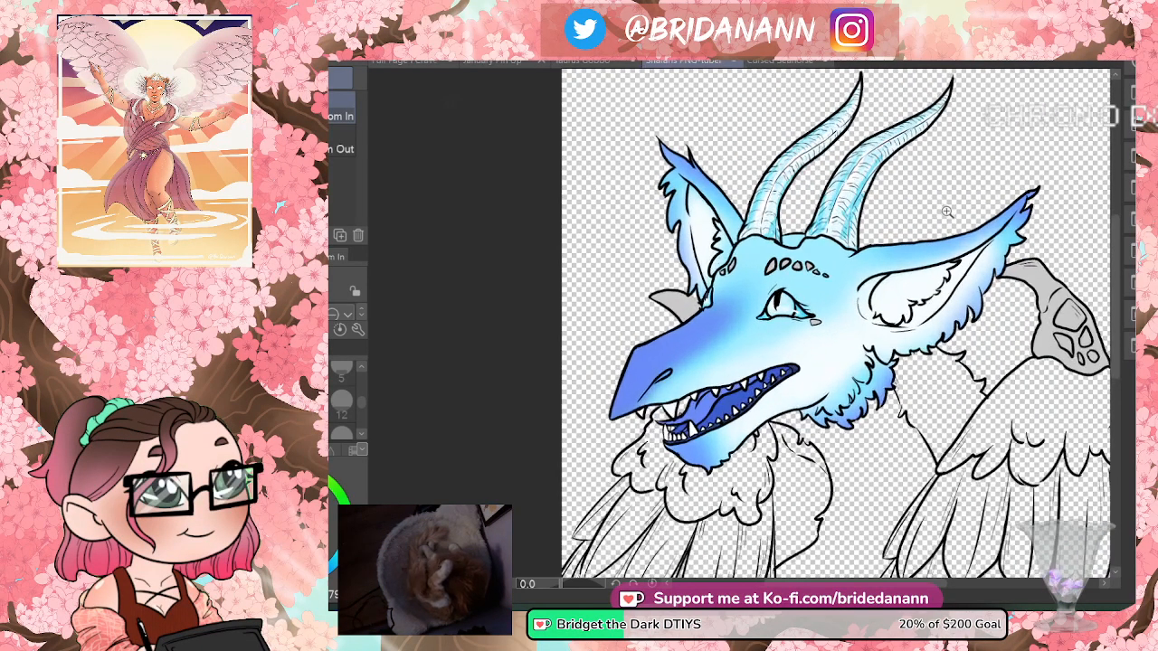
{"action": "scroll", "coordinate": [939, 213], "scroll_direction": "down", "scroll_amount": 2}
{"action": "scroll", "coordinate": [1036, 188], "scroll_direction": "up", "scroll_amount": 5}
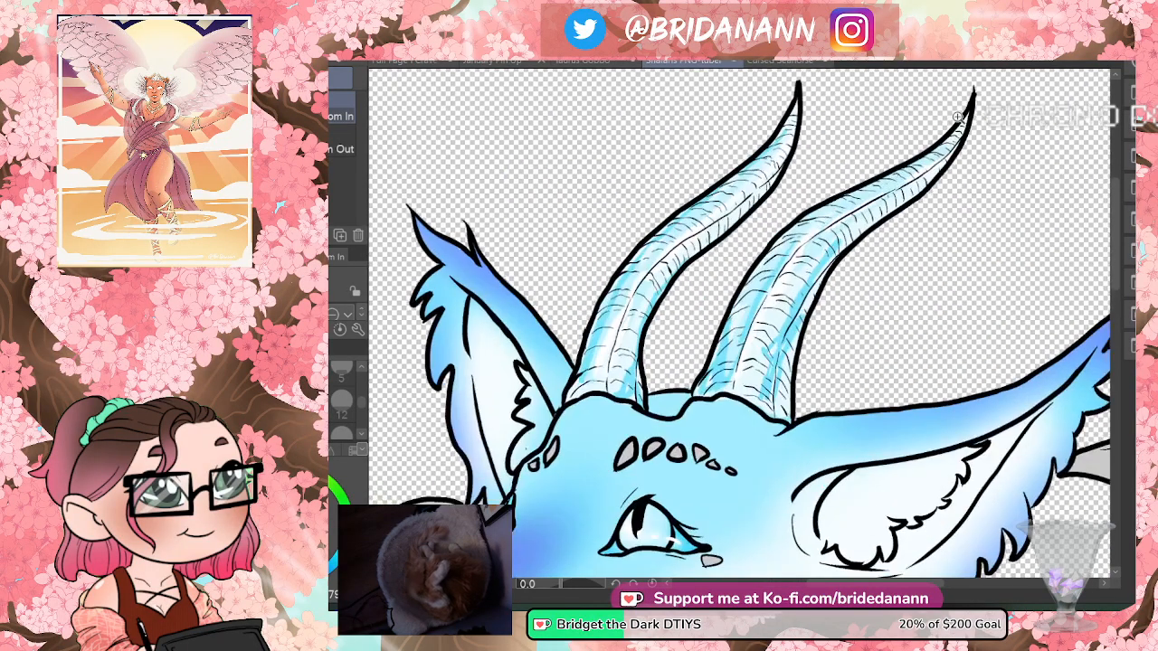
- Soften the blue and white streaks on both horns with the Blend tool
{"action": "key", "text": "j"}
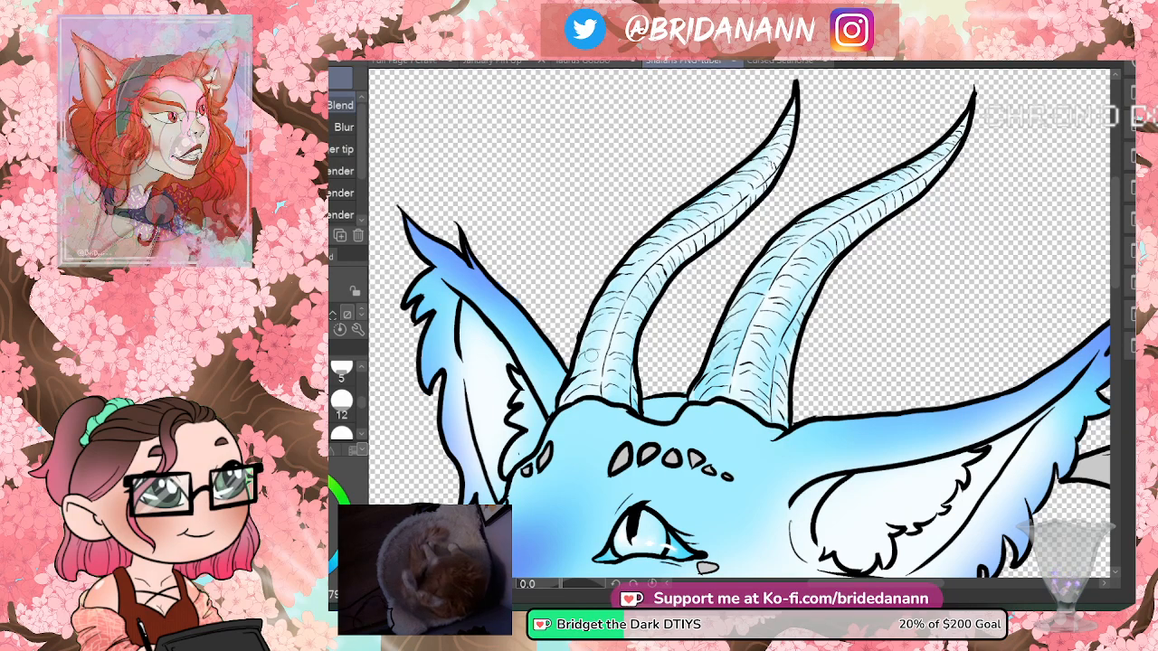
- Take the shading off the horns, then outline and fill the near horn with the light blue sampled from the horns
{"action": "key", "text": "i"}
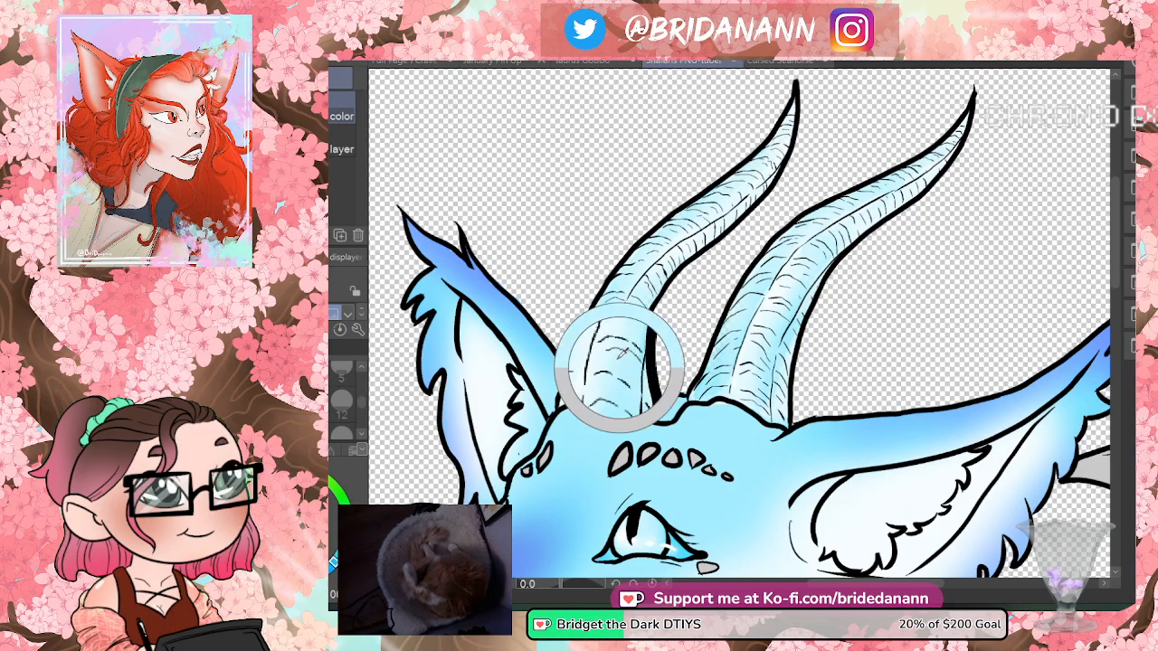
{"action": "key", "text": "p"}
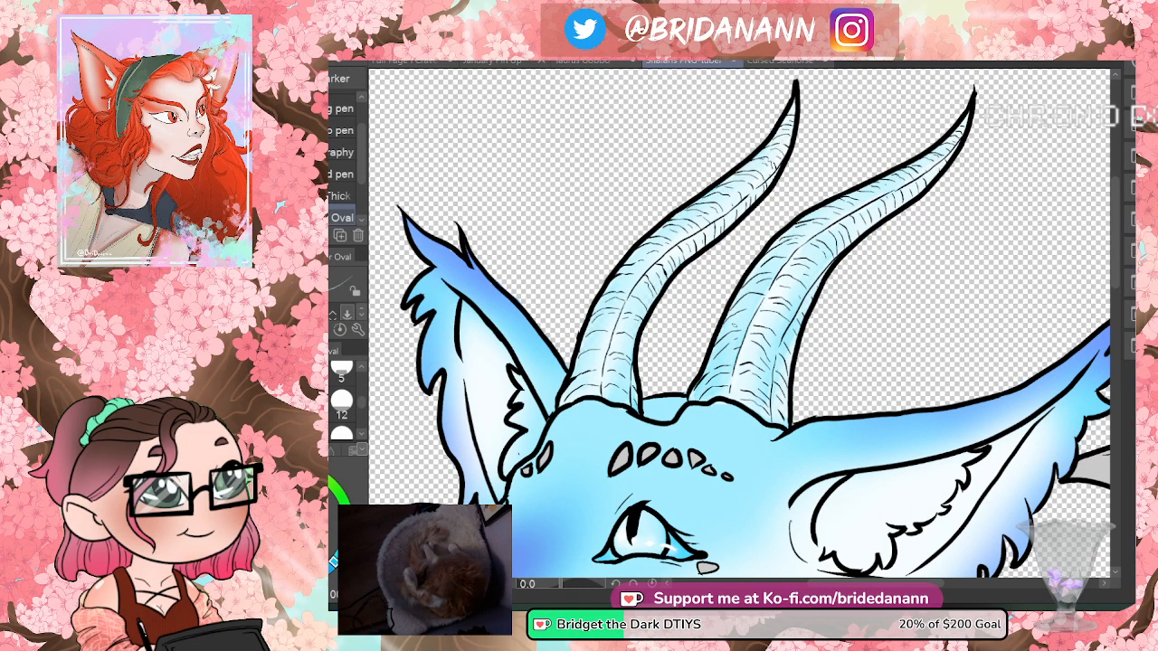
{"action": "key", "text": "Delete"}
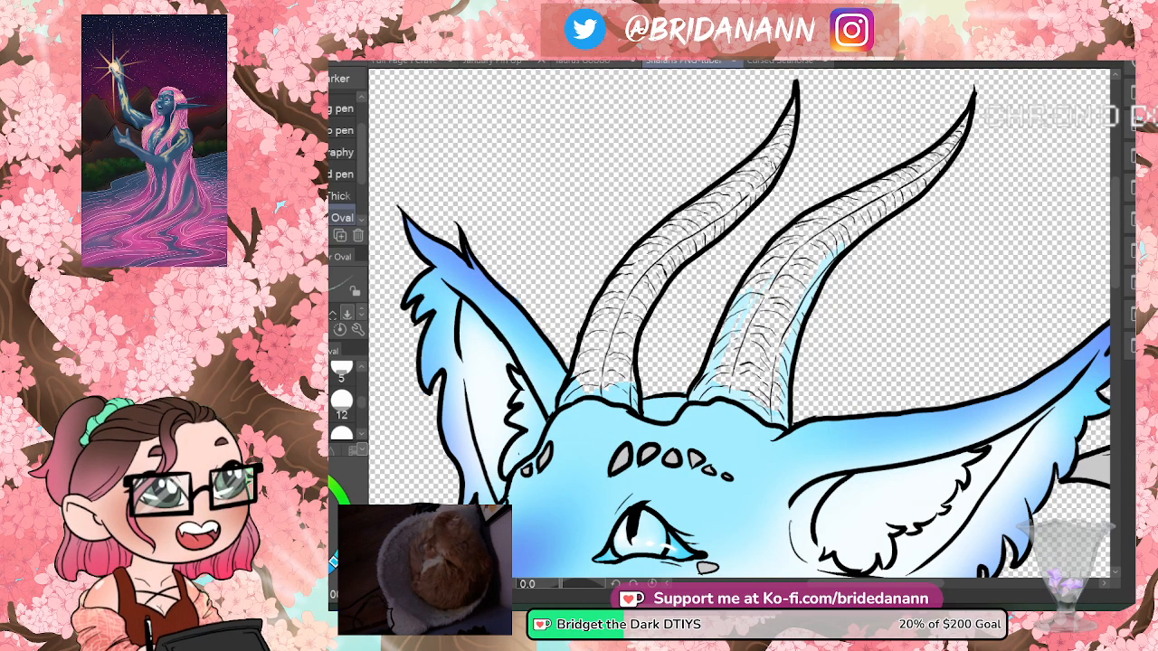
{"action": "left_click_drag", "start_coordinate": [759, 277], "coordinate": [780, 238]}
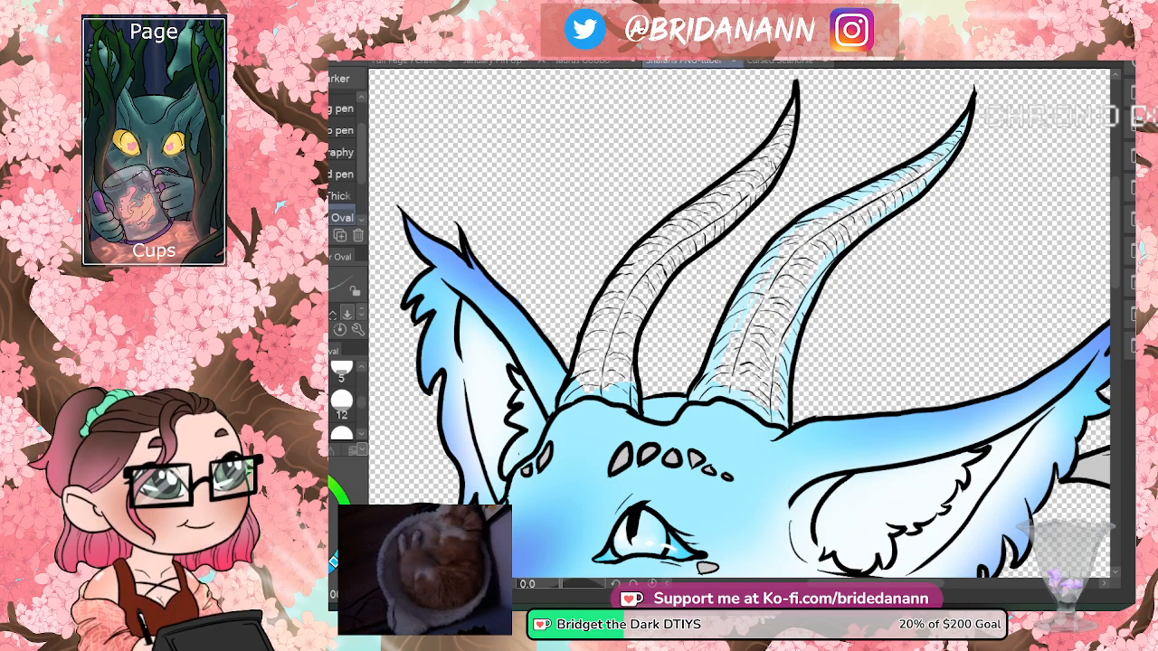
{"action": "key", "text": "g"}
{"action": "left_click", "coordinate": [765, 317]}
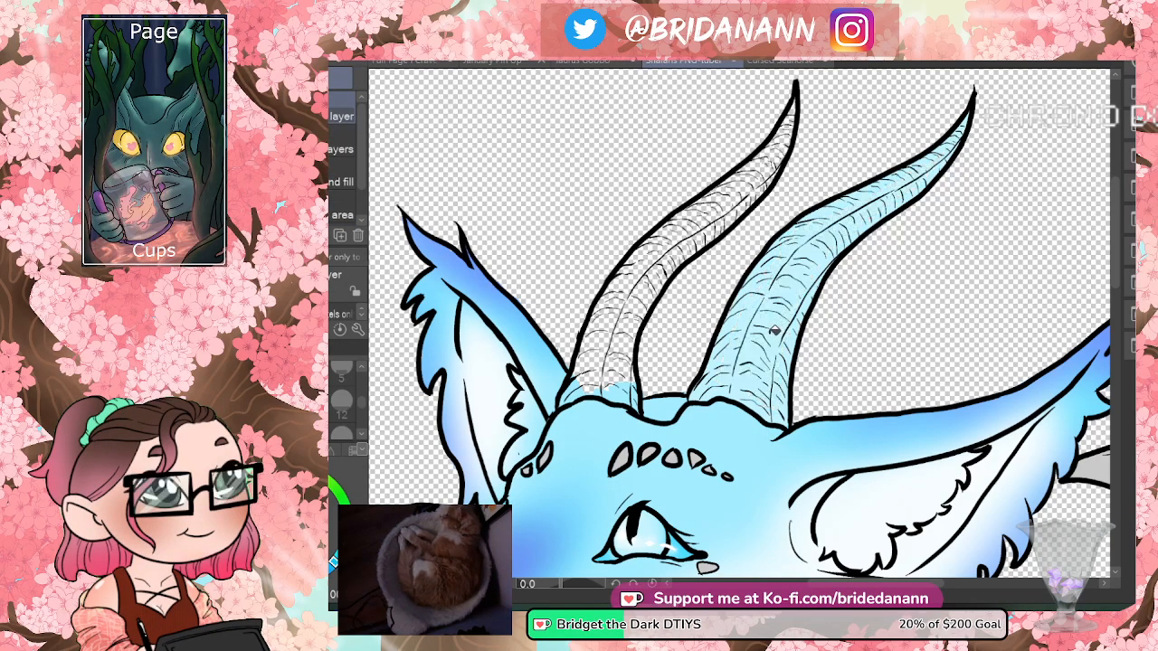
- Outline the far horn's inner edge in the same light blue and fill the rest of it
{"action": "key", "text": "p"}
{"action": "left_click_drag", "start_coordinate": [590, 338], "coordinate": [595, 325]}
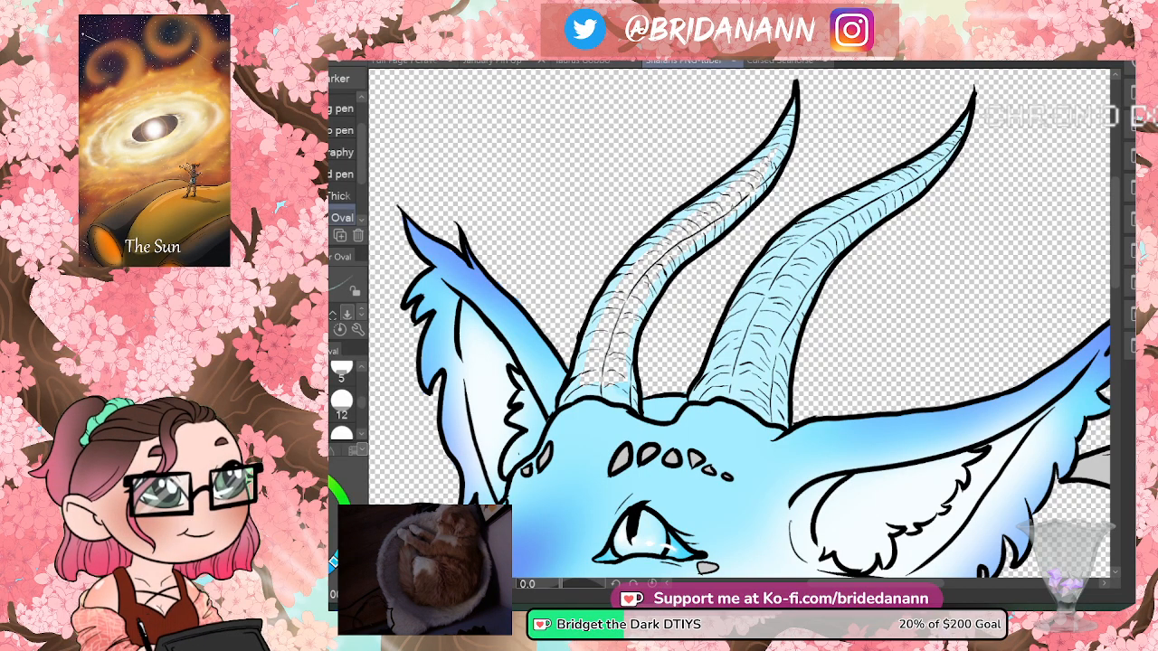
{"action": "key", "text": "g"}
{"action": "left_click", "coordinate": [630, 284]}
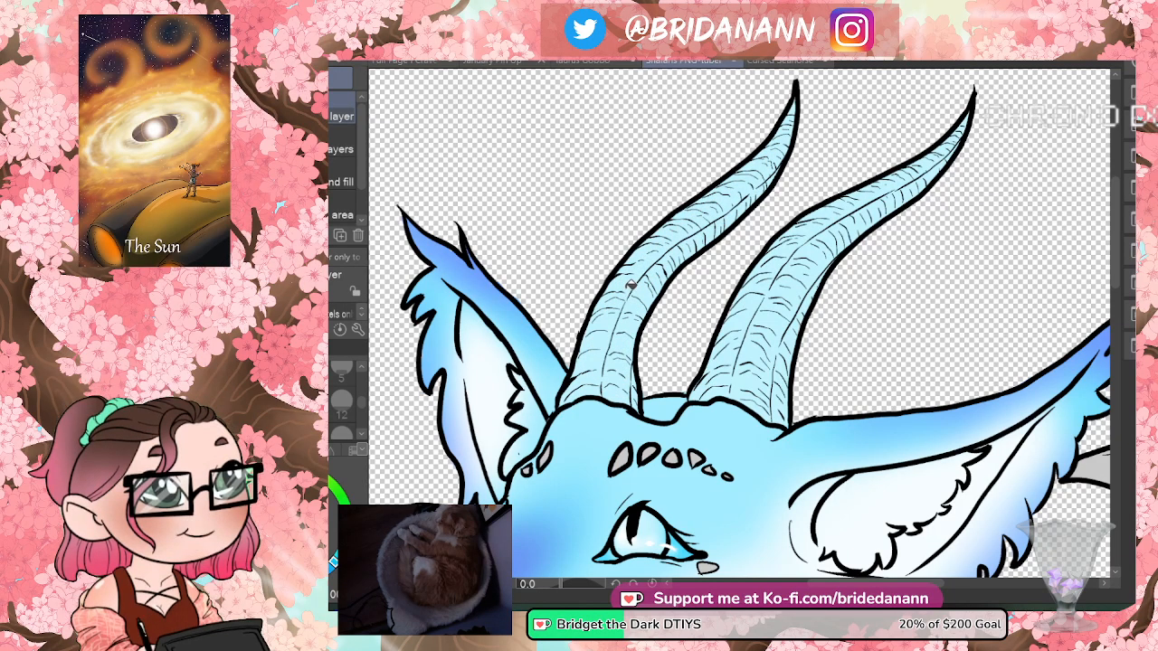
- Restore the blue and white shading on both horns
{"action": "key", "text": "ctrl+z"}
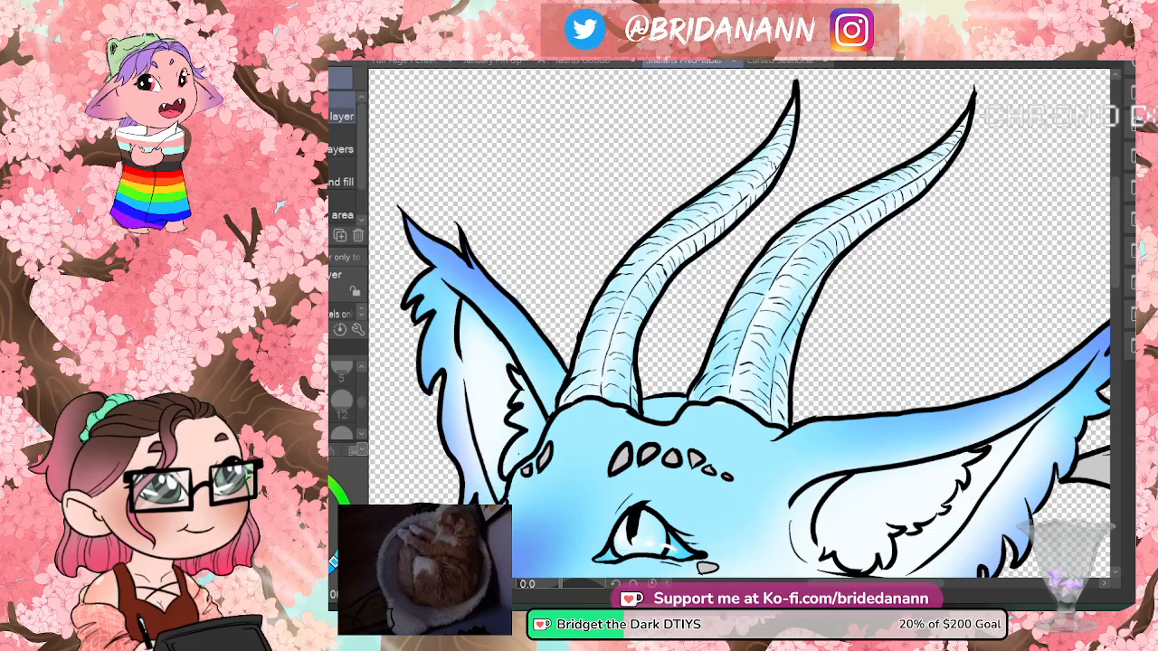
{"action": "key", "text": "ctrl+z"}
{"action": "key", "text": "ctrl+y"}
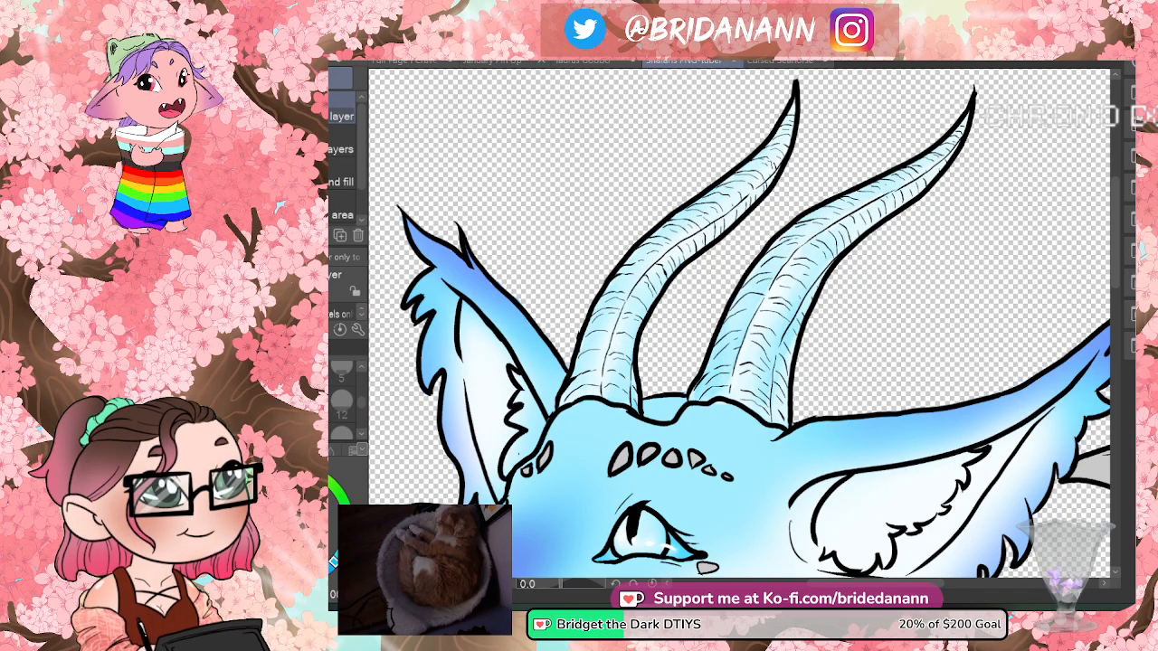
{"action": "key", "text": "ctrl+z"}
{"action": "key", "text": "ctrl+y"}
- Airbrush brighter blue shading along the edges and tips of both horns with the Soft airbrush, reducing its size for the details
{"action": "key", "text": "i"}
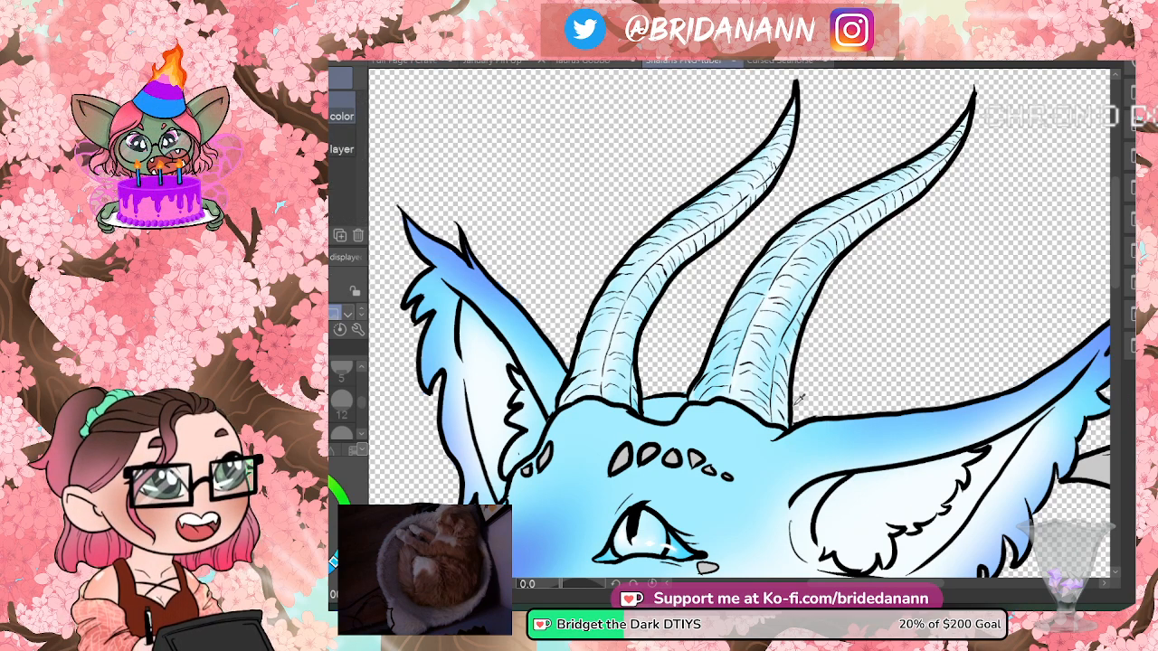
{"action": "left_click", "coordinate": [639, 396]}
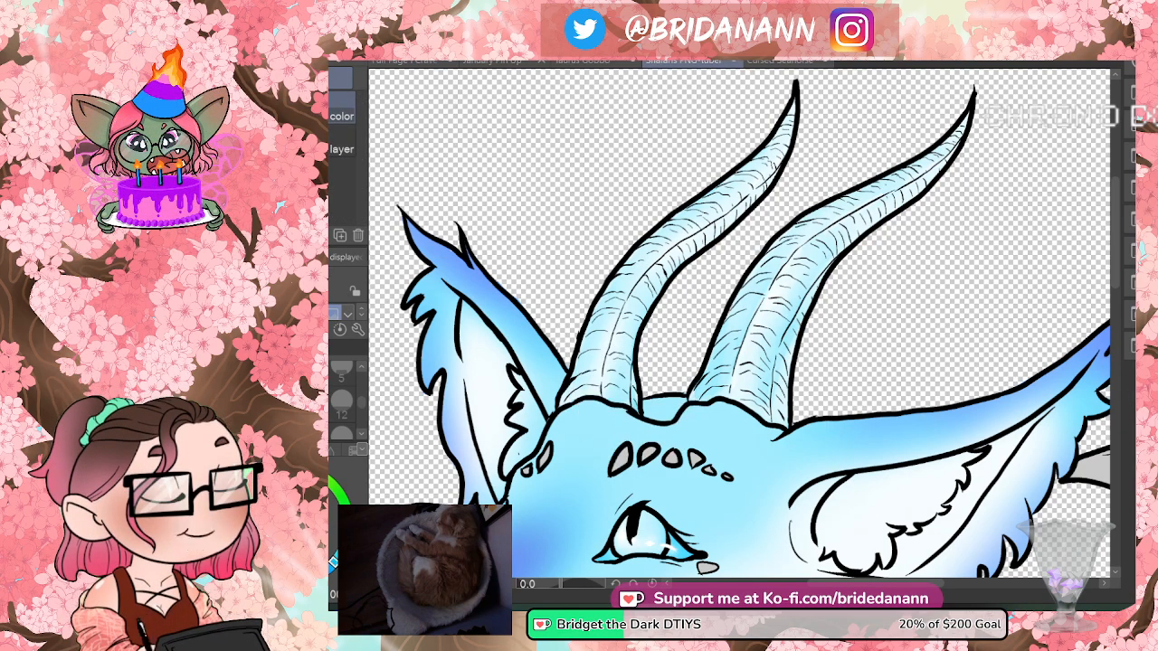
{"action": "key", "text": "b"}
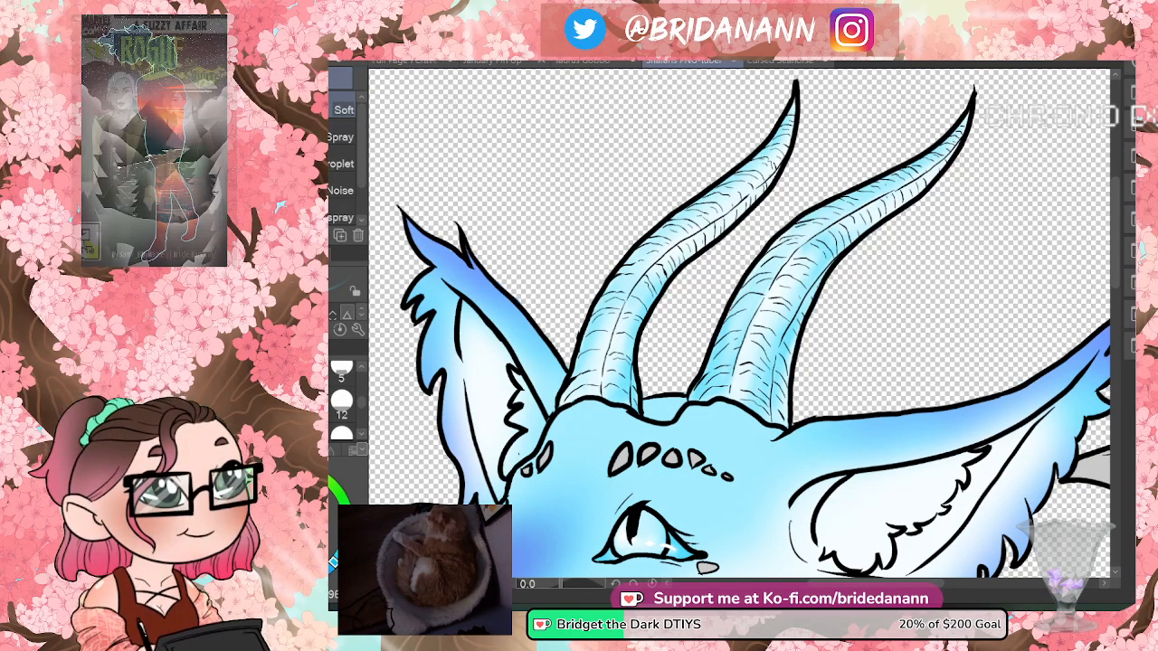
{"action": "key", "text": "["}
{"action": "key", "text": "["}
{"action": "key", "text": "["}
{"action": "key", "text": "["}
{"action": "key", "text": "["}
{"action": "key", "text": "["}
{"action": "key", "text": "["}
{"action": "key", "text": "["}
{"action": "key", "text": "["}
{"action": "key", "text": "["}
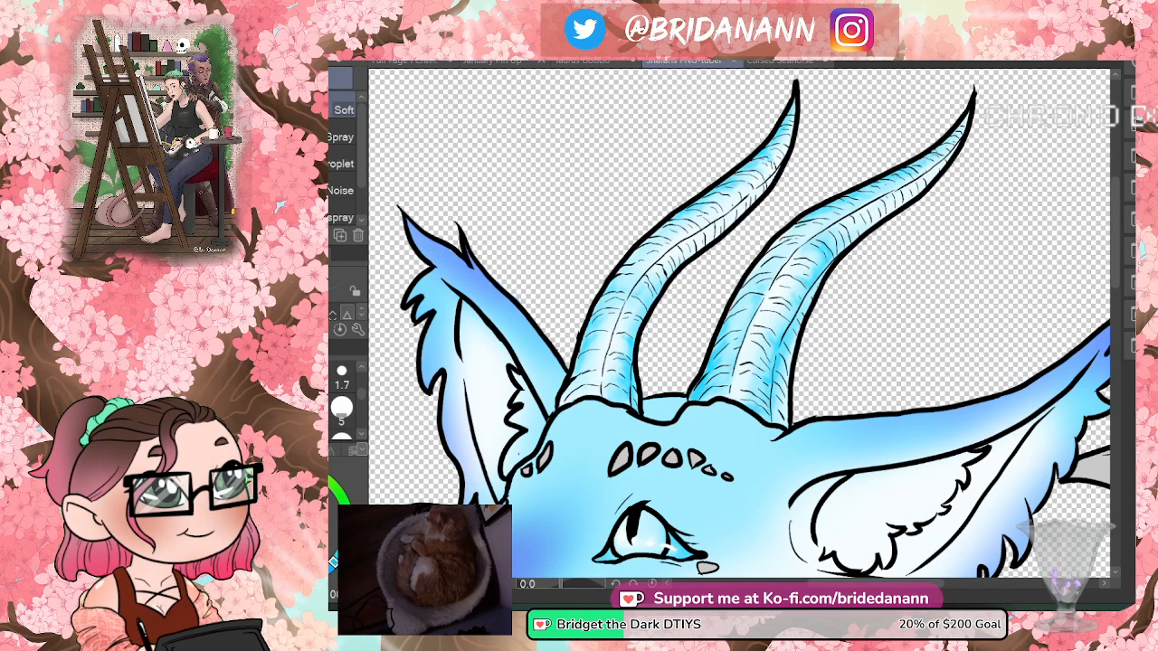
- Touch up the horn shading with a soft pencil in the blue sampled from the near horn, and check the whole head
{"action": "key", "text": "i"}
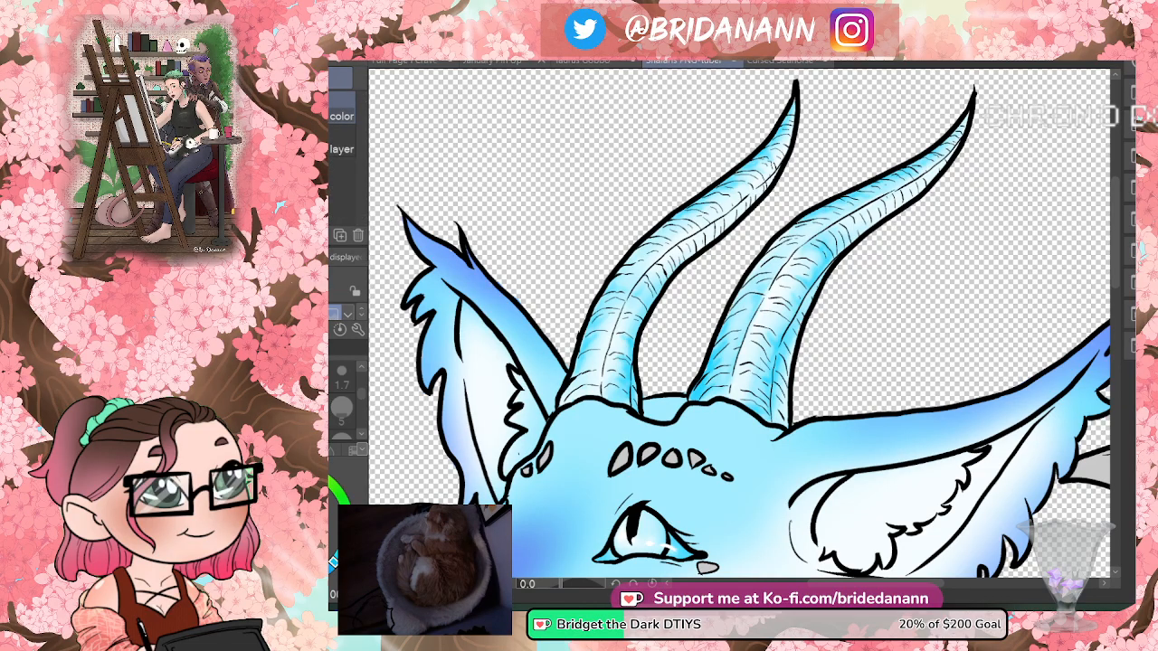
{"action": "left_click", "coordinate": [776, 288]}
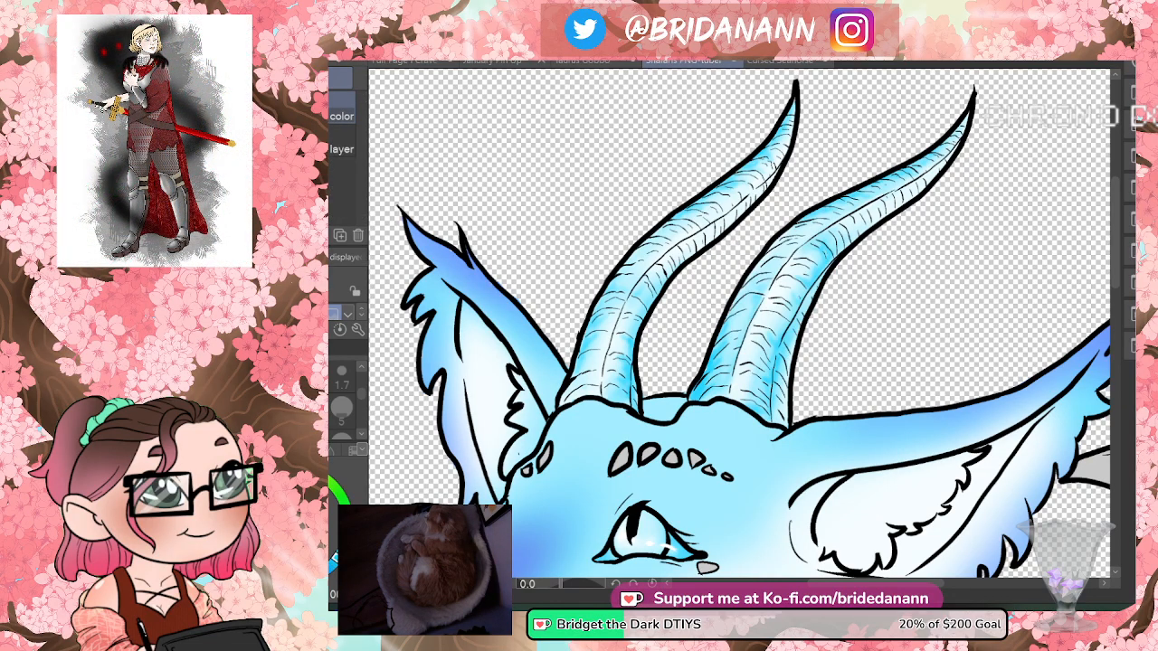
{"action": "key", "text": "p"}
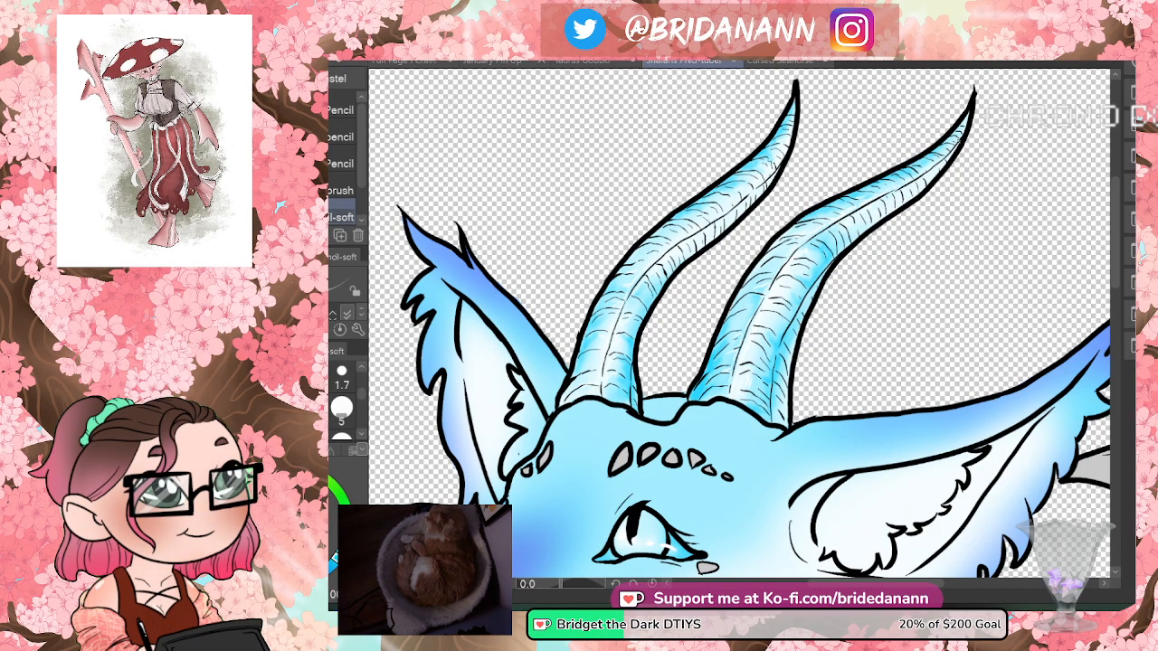
{"action": "key", "text": "ctrl+space"}
{"action": "left_click_drag", "start_coordinate": [784, 269], "coordinate": [719, 280]}
{"action": "left_click_drag", "start_coordinate": [935, 282], "coordinate": [888, 316]}
{"action": "left_click_drag", "start_coordinate": [874, 271], "coordinate": [921, 365]}
{"action": "left_click_drag", "start_coordinate": [939, 323], "coordinate": [928, 355]}
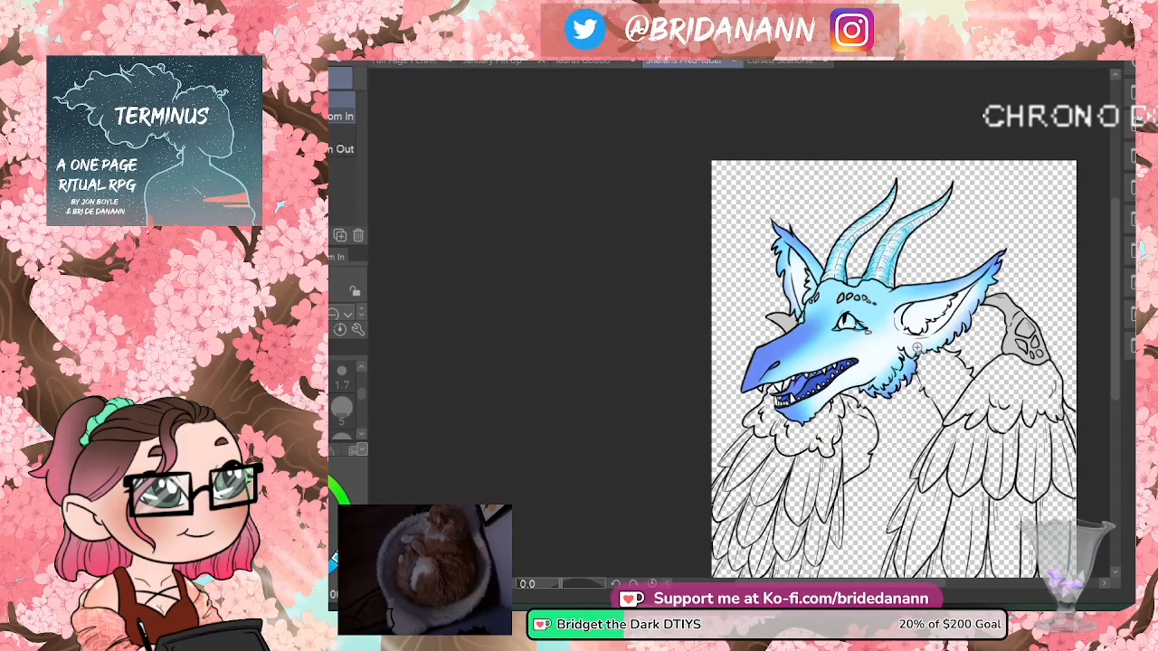
{"action": "mouse_move", "coordinate": [944, 304]}
{"action": "left_mouse_down"}
{"action": "mouse_move", "coordinate": [937, 324]}
{"action": "mouse_move", "coordinate": [935, 291]}
{"action": "mouse_move", "coordinate": [948, 283]}
{"action": "left_mouse_up"}
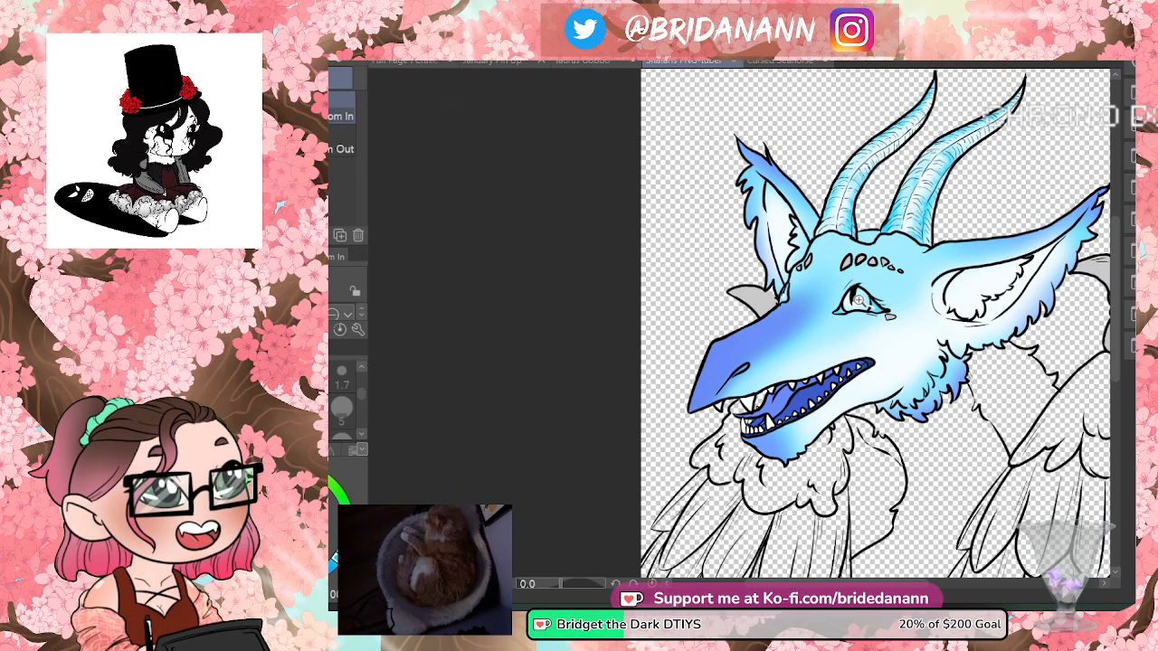
- Erase the near eye's old iris line and redraw a rounder iris with curved outlines on both sides of the pupil
{"action": "scroll", "coordinate": [859, 308], "scroll_direction": "up", "scroll_amount": 4}
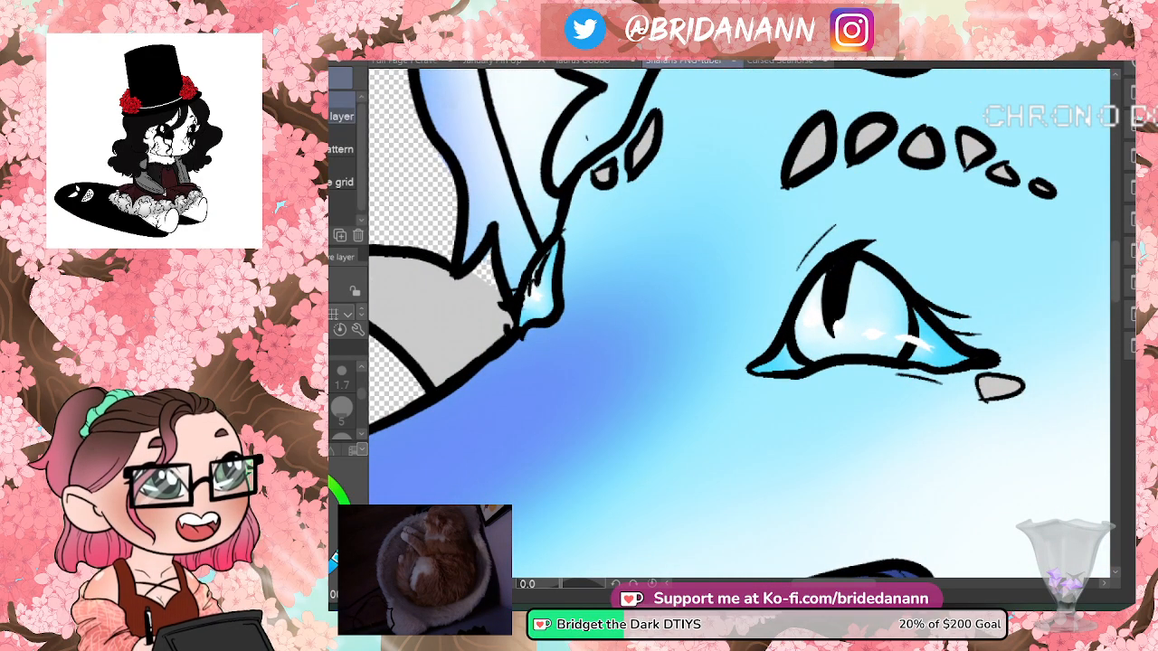
{"action": "key", "text": "e"}
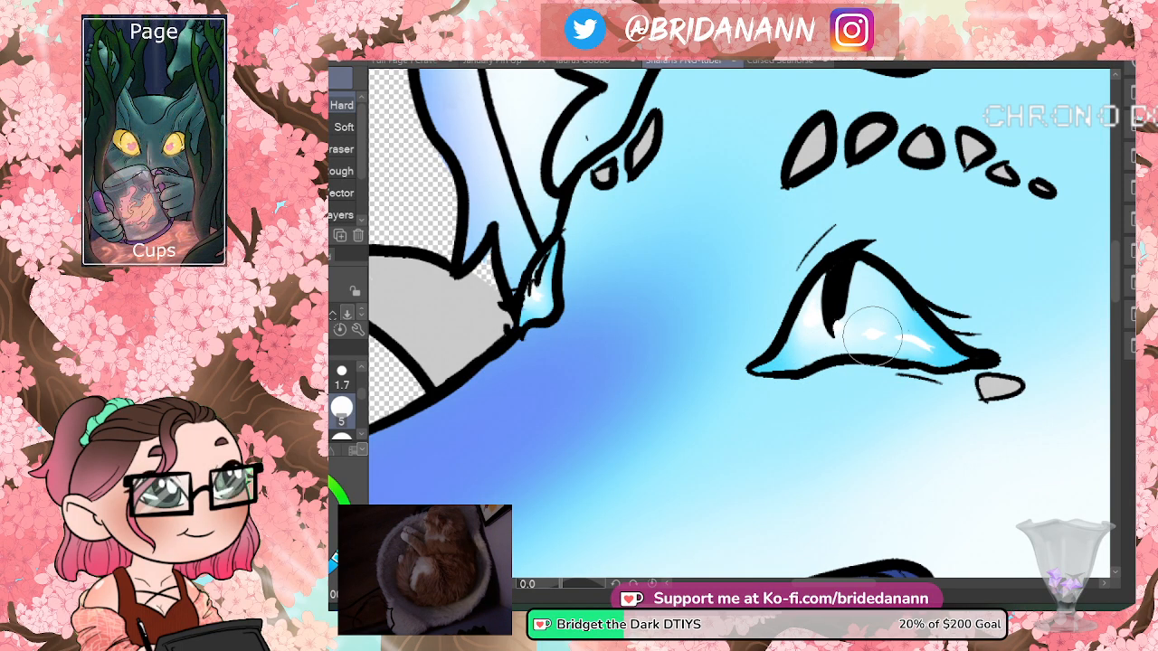
{"action": "key", "text": "p"}
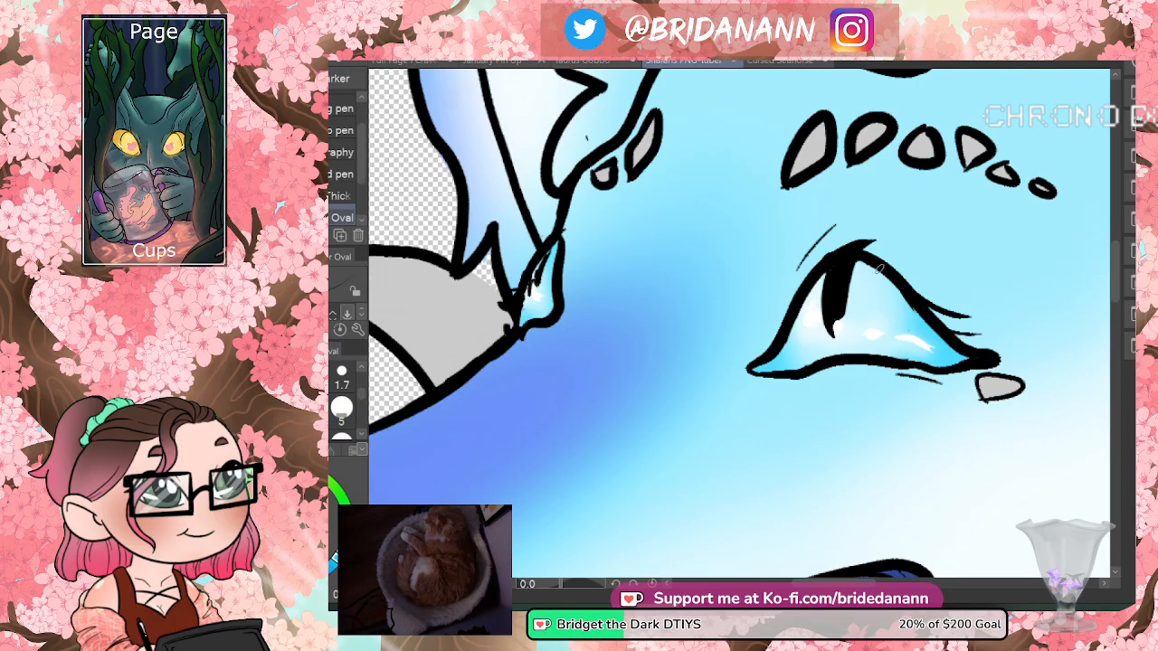
{"action": "left_click_drag", "start_coordinate": [878, 264], "coordinate": [895, 319]}
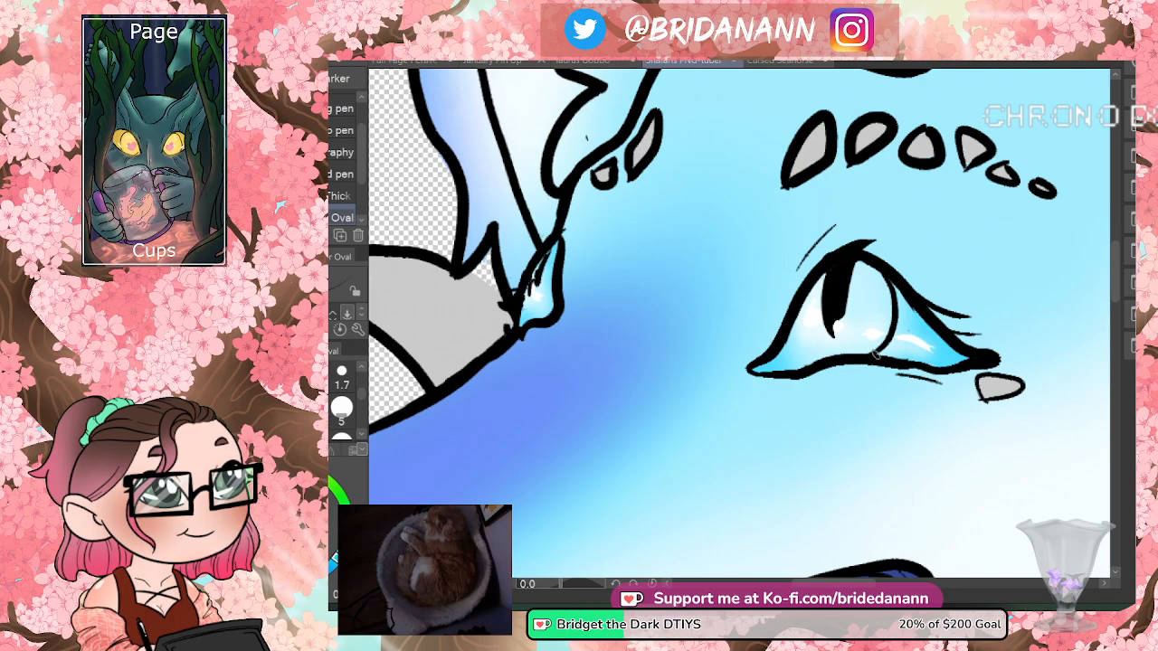
{"action": "left_click_drag", "start_coordinate": [800, 297], "coordinate": [807, 356]}
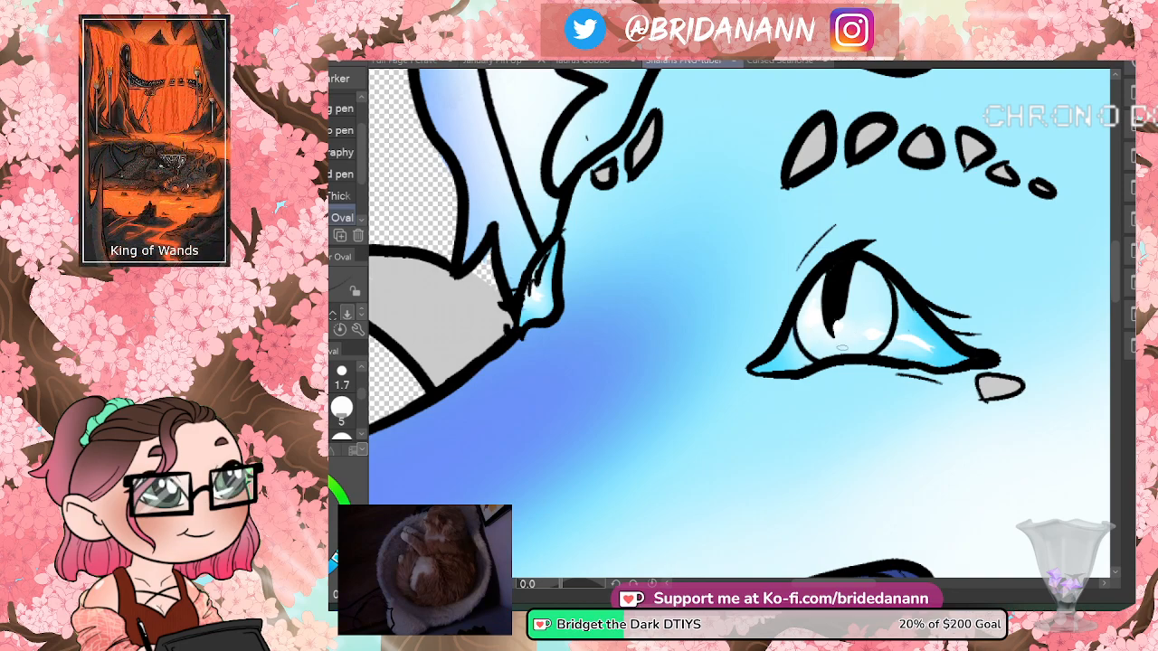
- Examine the redrawn iris within the whole head, the far eye behind the snout, and the full figure
{"action": "key", "text": "ctrl+space"}
{"action": "left_click_drag", "start_coordinate": [787, 290], "coordinate": [705, 334]}
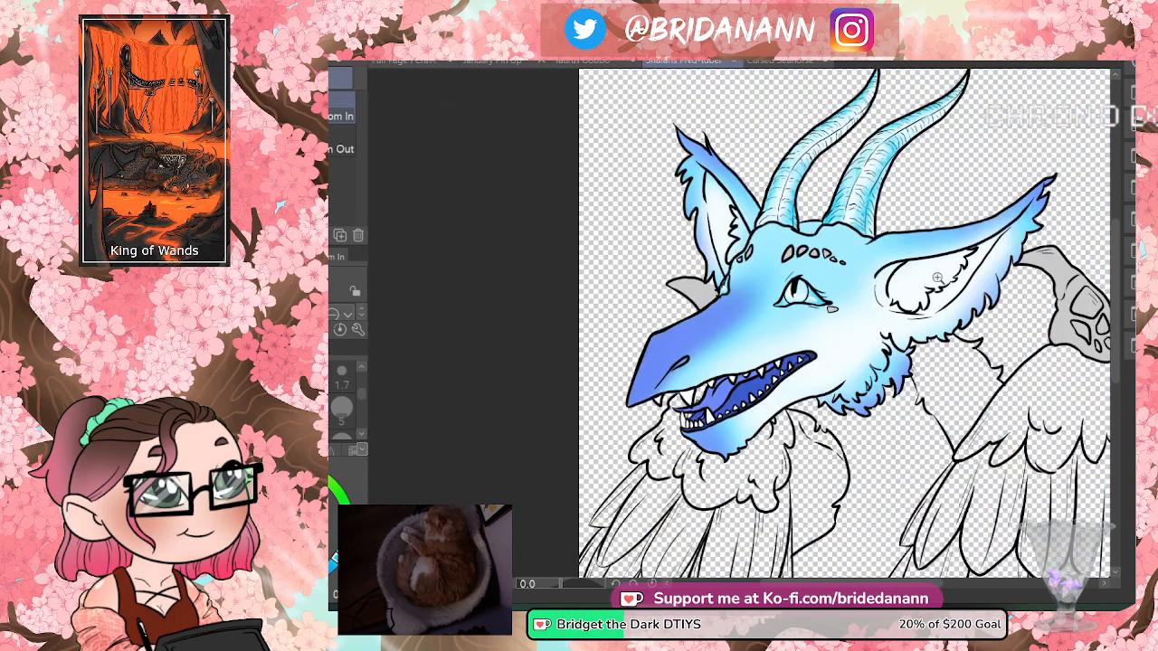
{"action": "left_click_drag", "start_coordinate": [942, 274], "coordinate": [908, 342]}
{"action": "left_click", "coordinate": [915, 285]}
{"action": "left_click", "coordinate": [817, 262]}
{"action": "left_click", "coordinate": [817, 258]}
{"action": "left_click", "coordinate": [801, 239]}
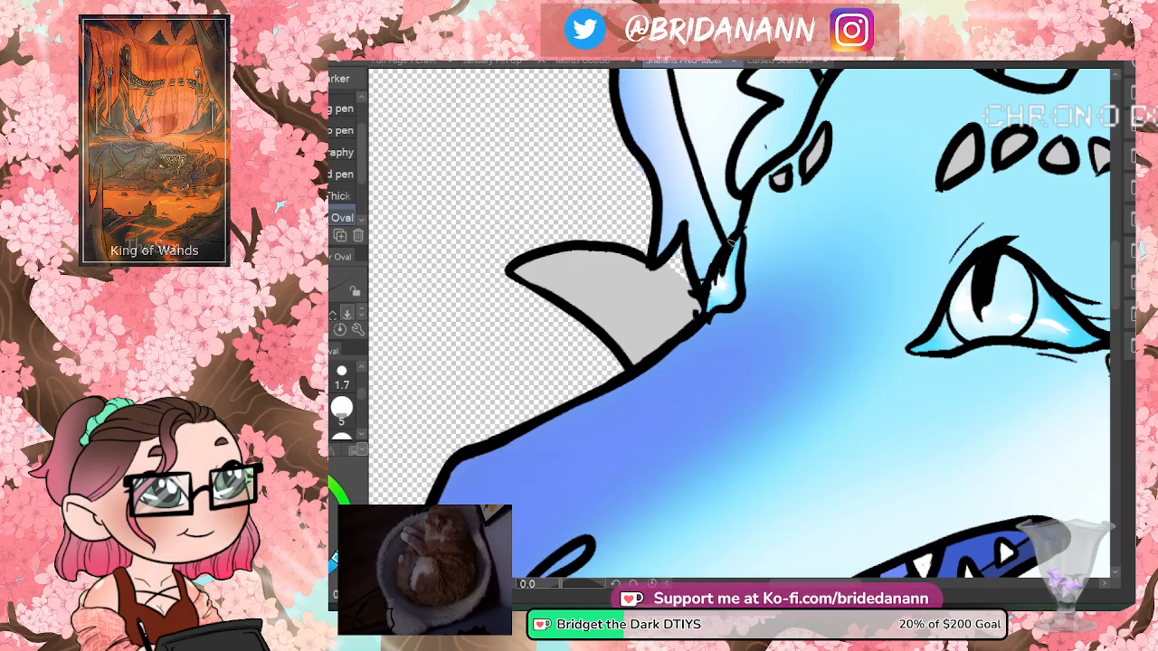
{"action": "left_click_drag", "start_coordinate": [537, 253], "coordinate": [462, 372]}
{"action": "left_click_drag", "start_coordinate": [855, 236], "coordinate": [819, 296]}
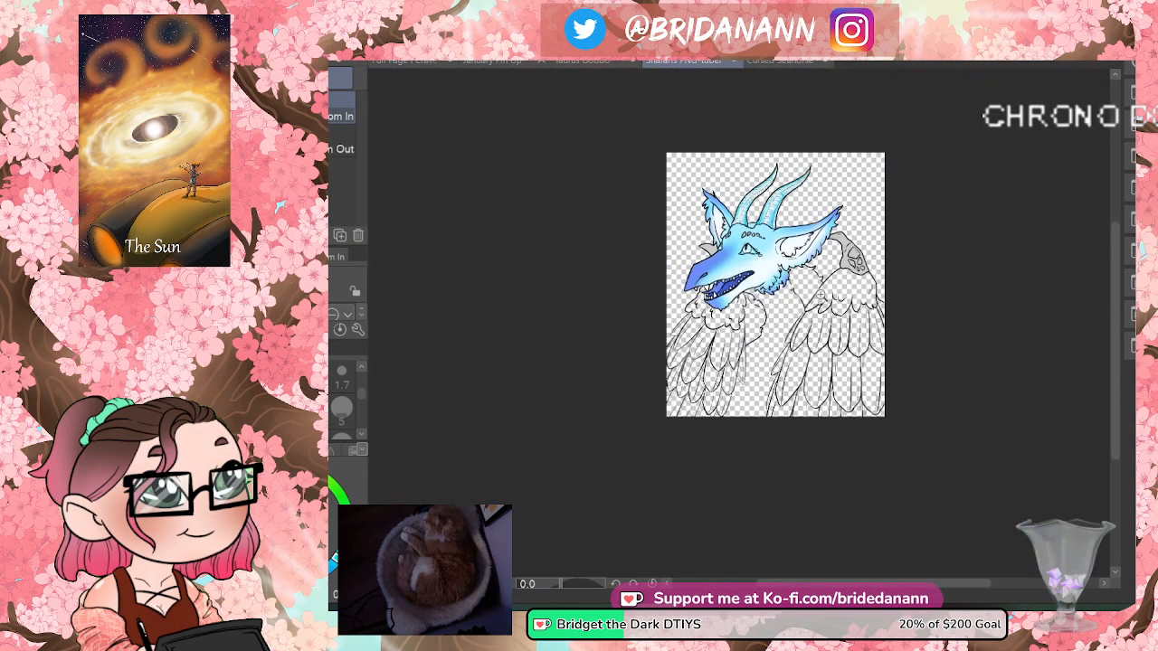
- Smooth the blue shading on the snout with the Blend tool at size 5
{"action": "left_click_drag", "start_coordinate": [777, 192], "coordinate": [796, 158]}
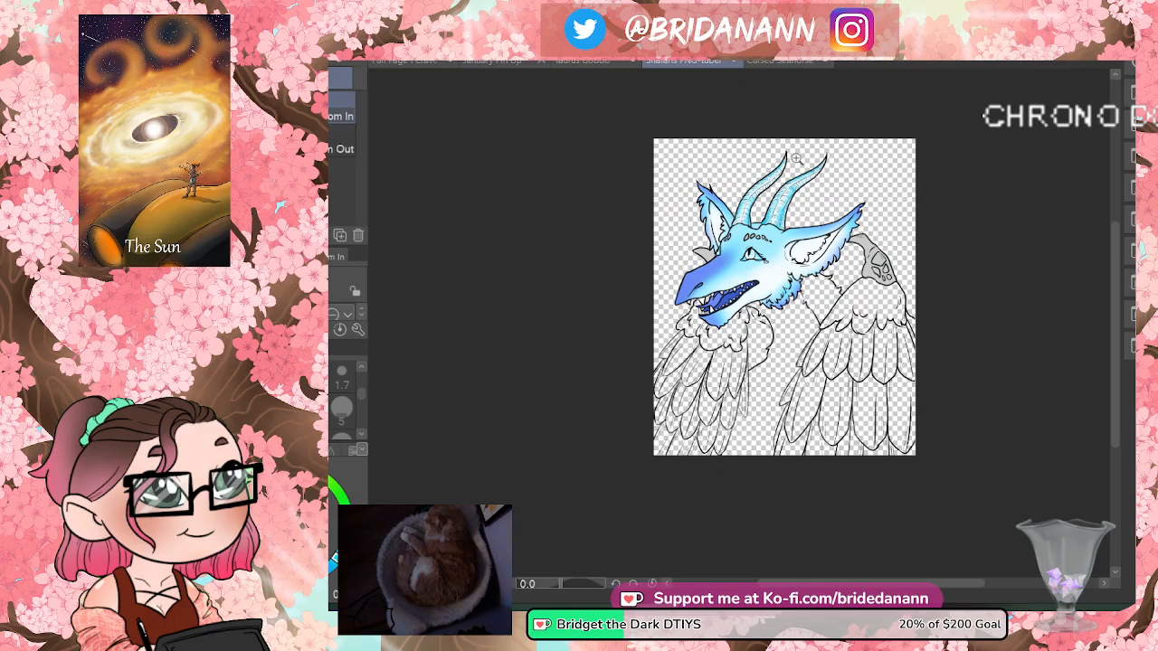
{"action": "mouse_move", "coordinate": [797, 159]}
{"action": "left_mouse_down"}
{"action": "mouse_move", "coordinate": [817, 164]}
{"action": "mouse_move", "coordinate": [828, 209]}
{"action": "mouse_move", "coordinate": [791, 182]}
{"action": "left_mouse_up"}
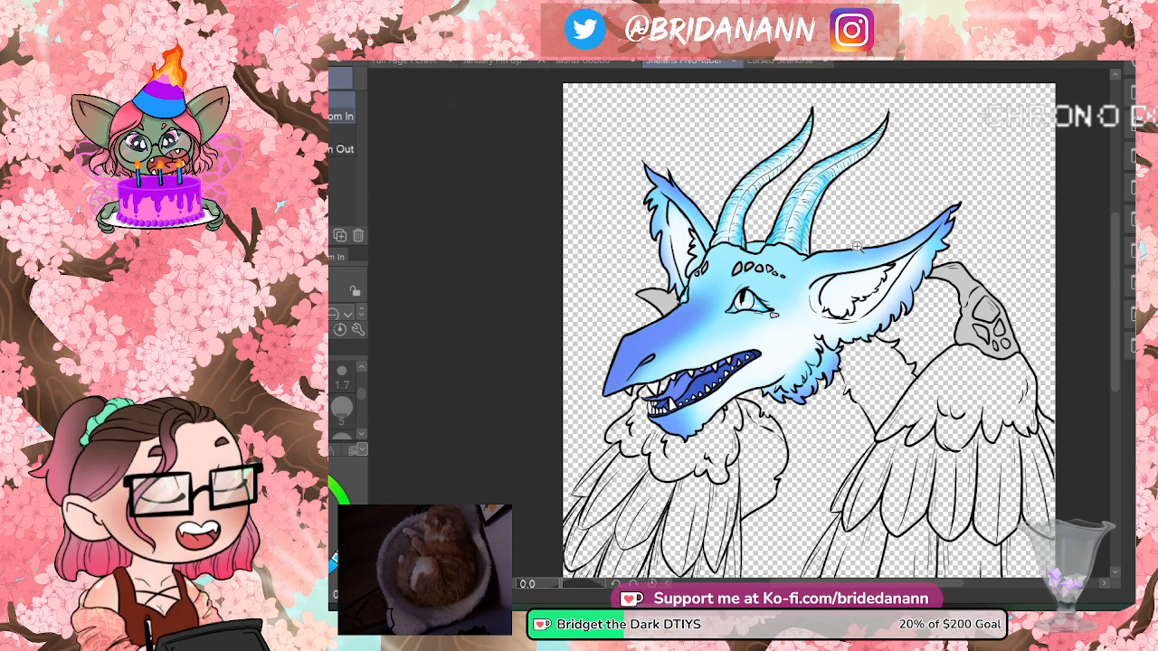
{"action": "key", "text": "ctrl+plus"}
{"action": "key", "text": "ctrl+plus"}
{"action": "key", "text": "k"}
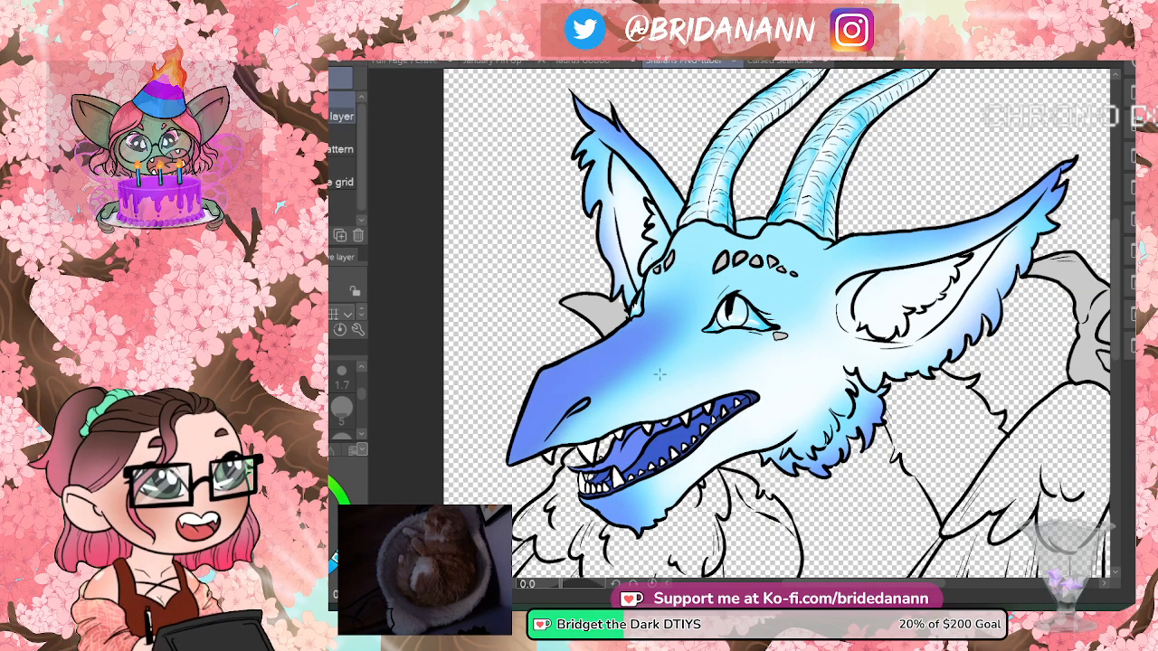
{"action": "key", "text": "j"}
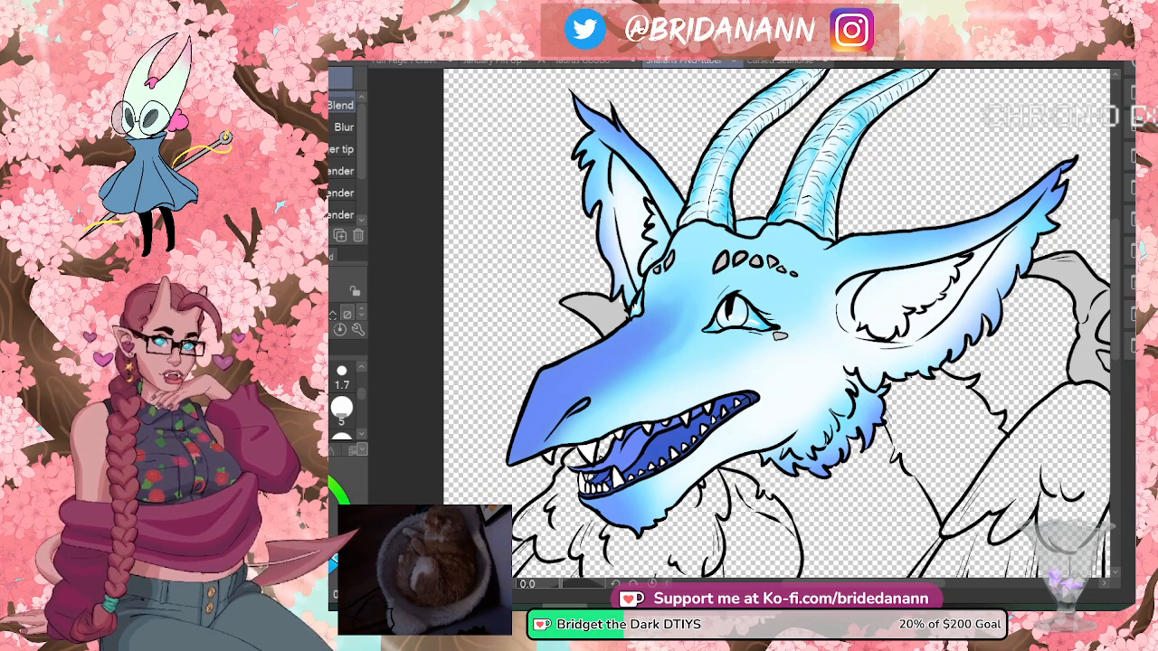
{"action": "left_click", "coordinate": [342, 409]}
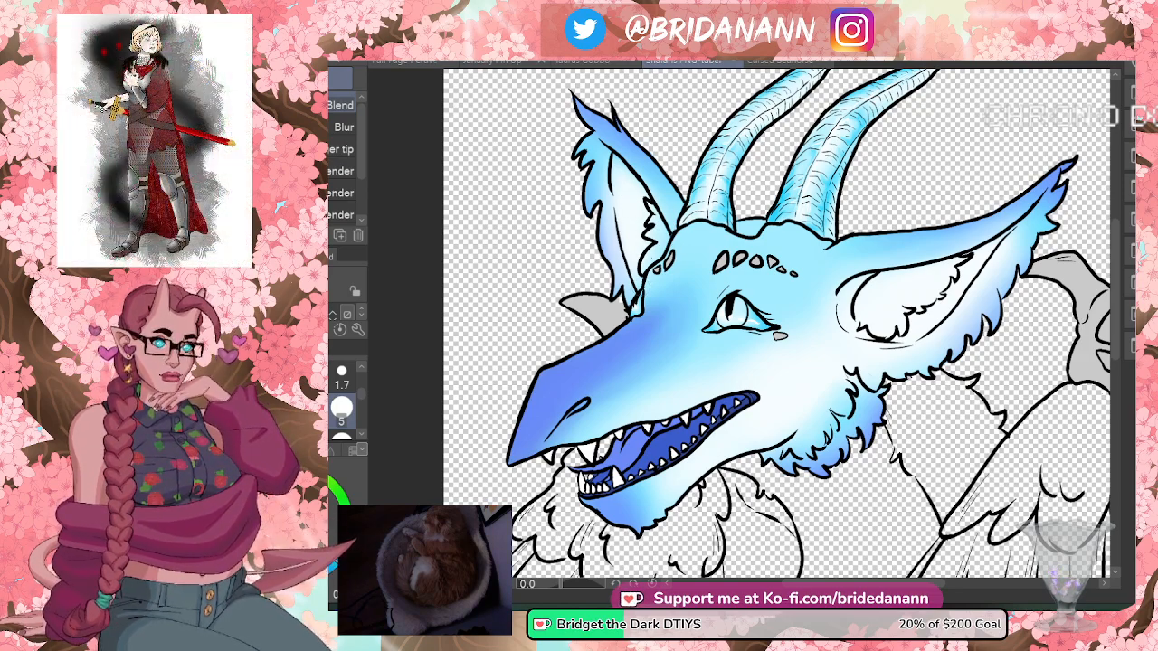
- Airbrush short fur strokes on the cheek and upper snout with the Soft airbrush, using near-white sampled by the ear and the snout's blue
{"action": "key", "text": "i"}
{"action": "left_click", "coordinate": [892, 308]}
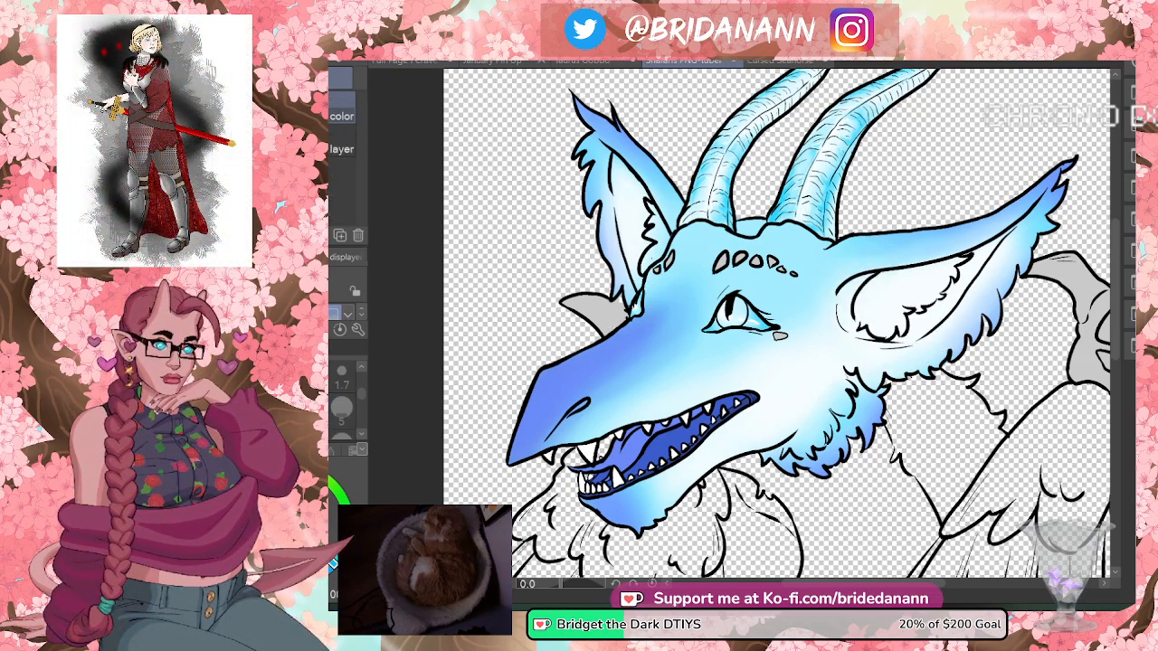
{"action": "key", "text": "b"}
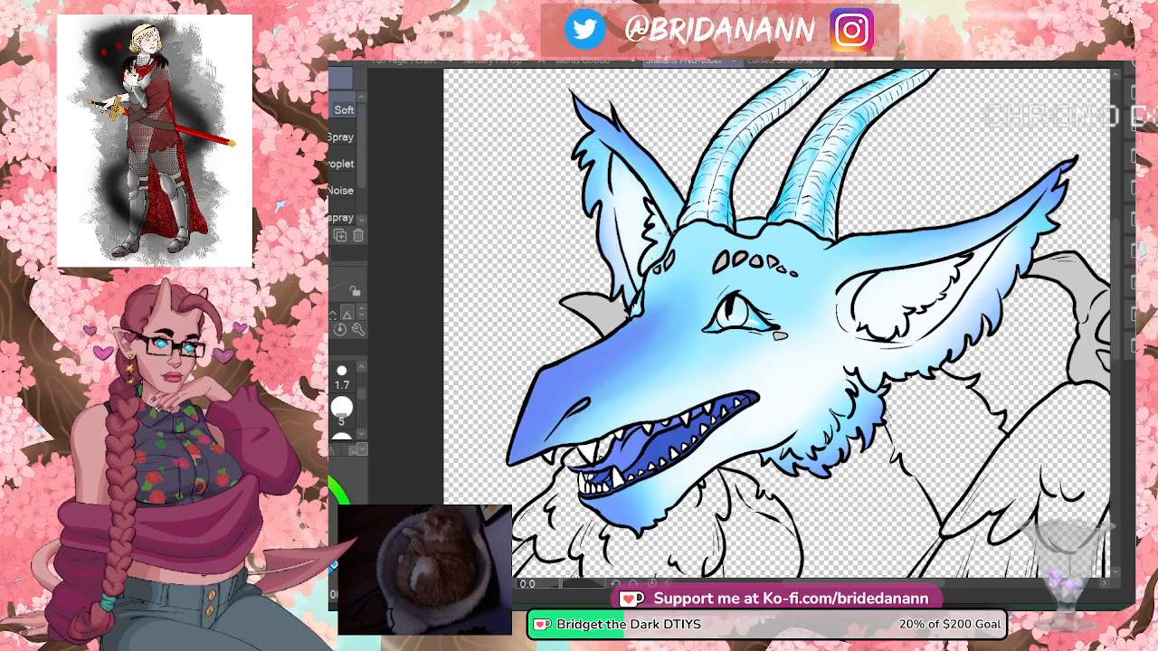
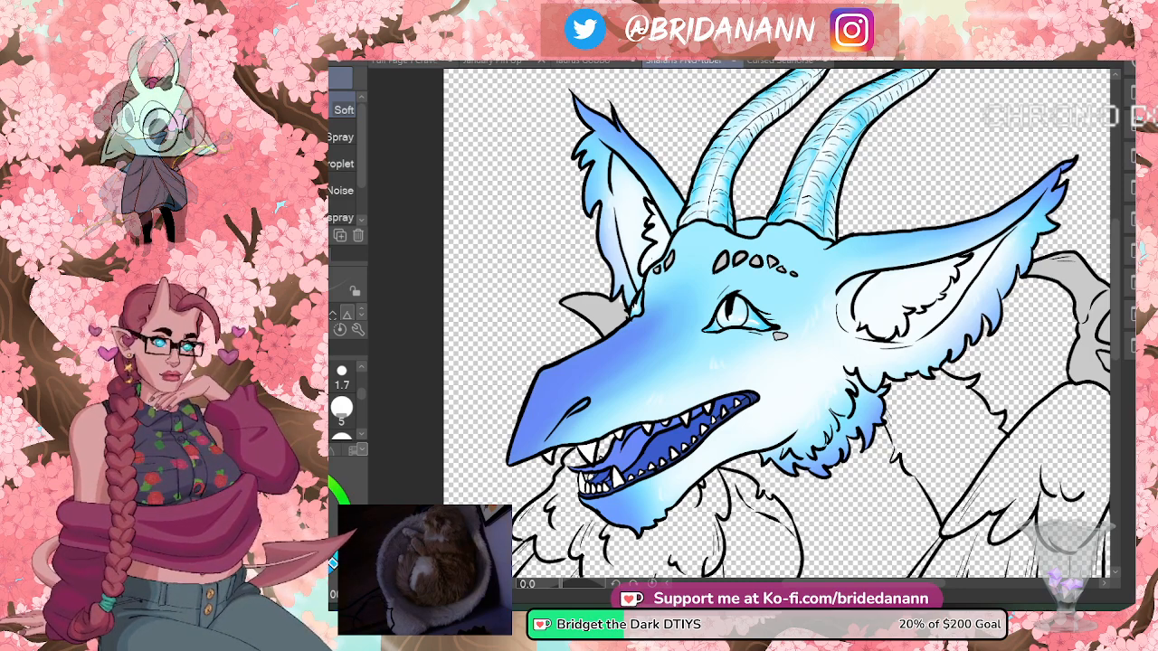
{"action": "key", "text": "i"}
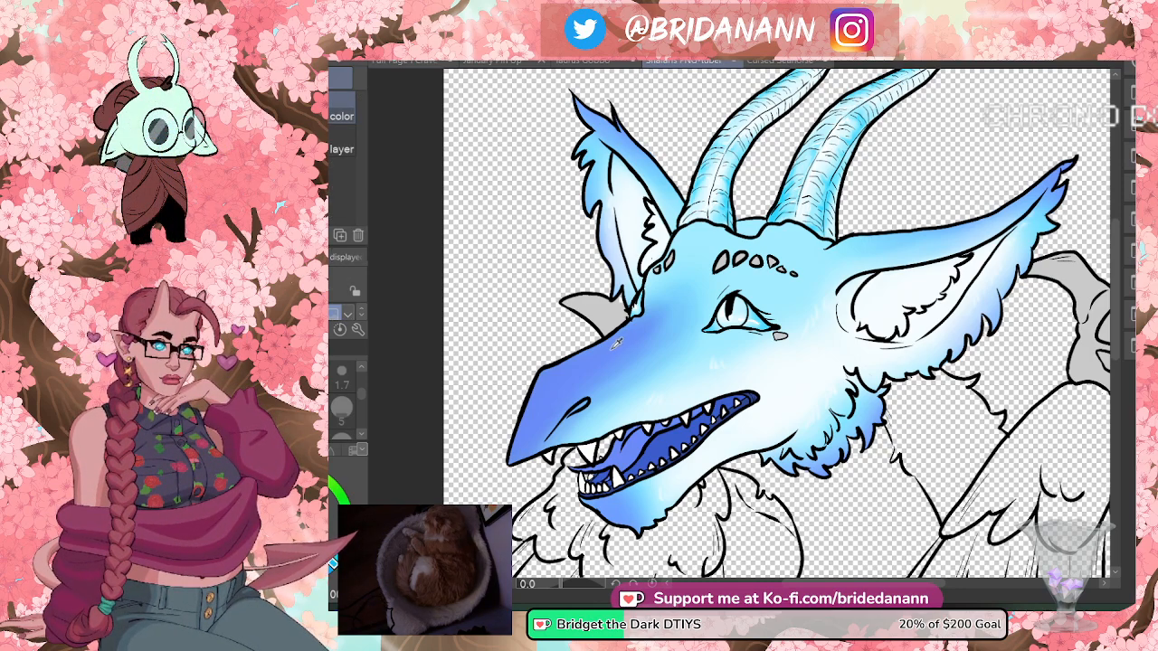
{"action": "key", "text": "b"}
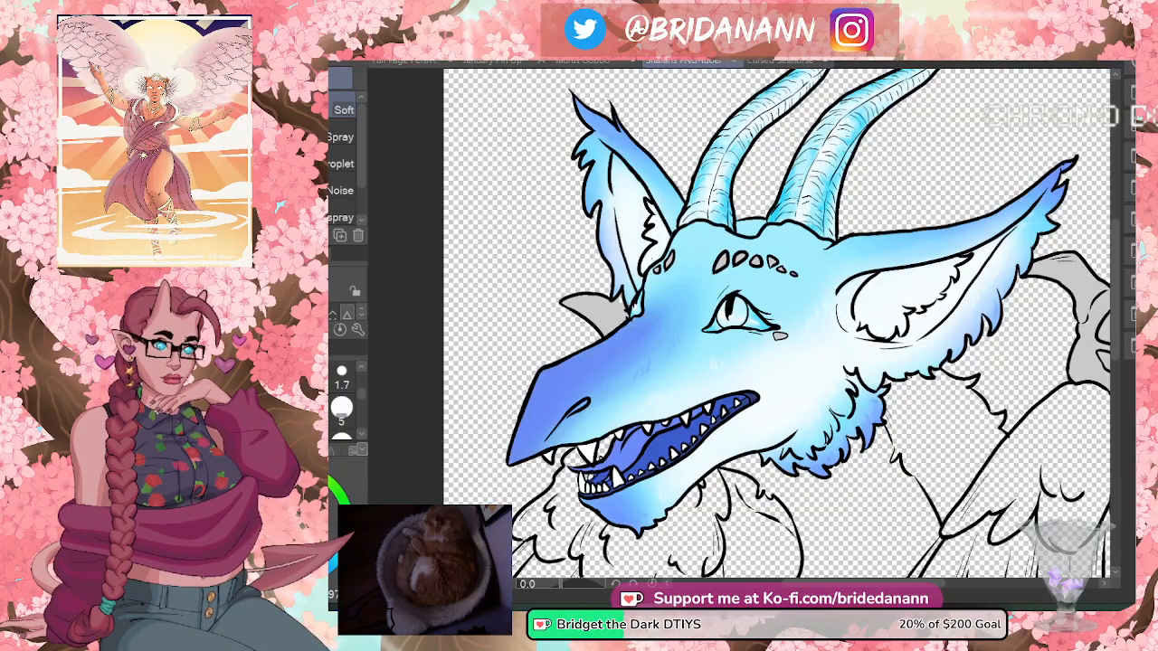
- Add more soft fur strokes along the snout with the Soft airbrush, using the light blue sampled from the forehead
{"action": "key", "text": "i"}
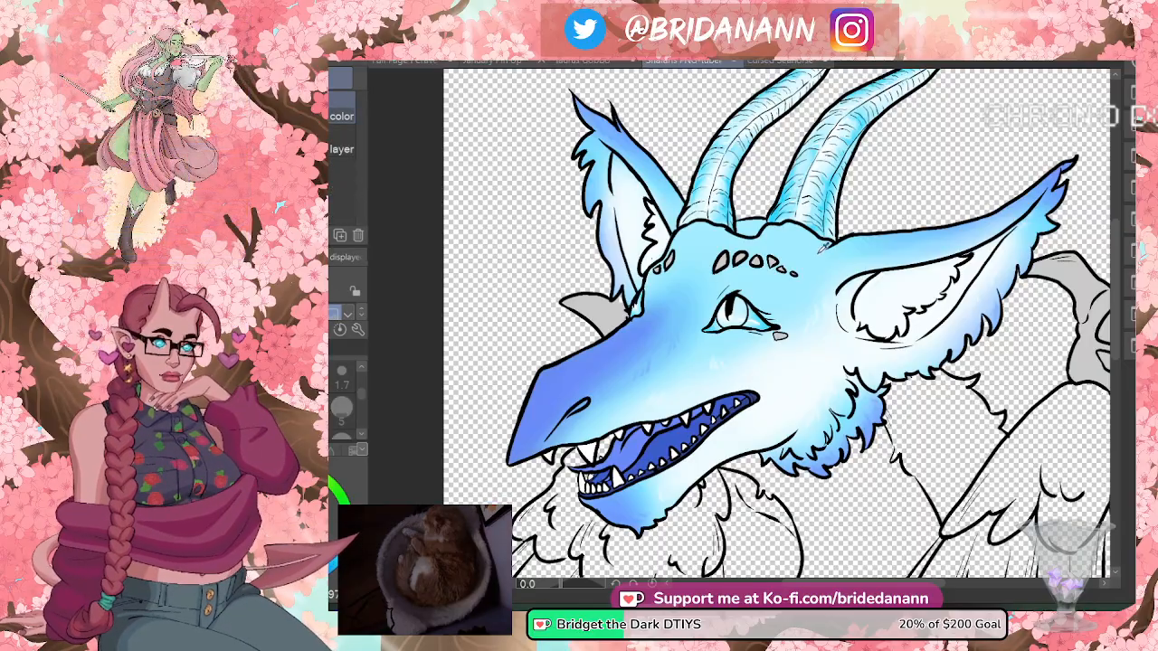
{"action": "left_click", "coordinate": [796, 227]}
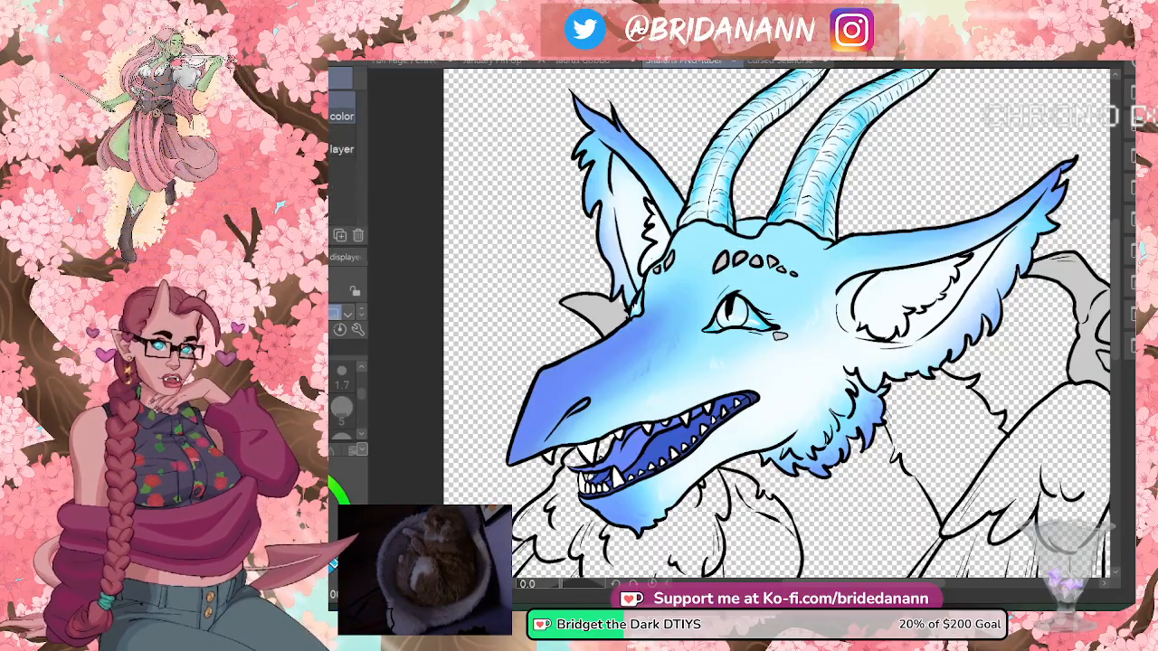
{"action": "key", "text": "b"}
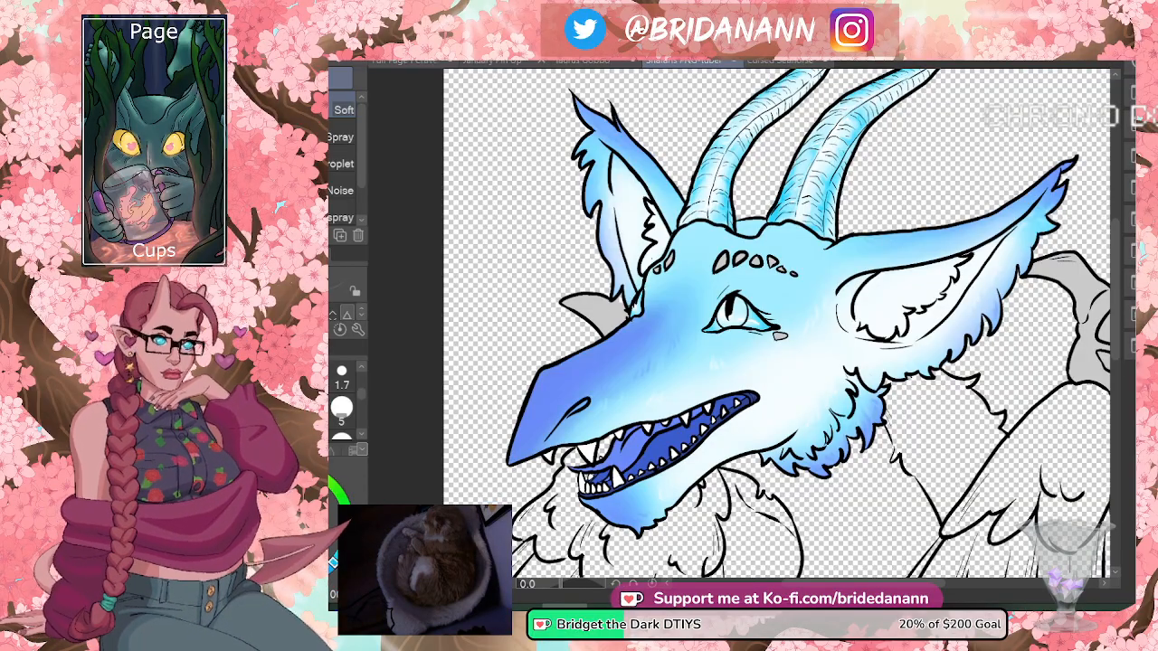
- Switch to the browser to look at the man-taur picture on Reddit, and return to the drawing
{"action": "left_click_drag", "start_coordinate": [1135, 457], "coordinate": [1072, 65]}
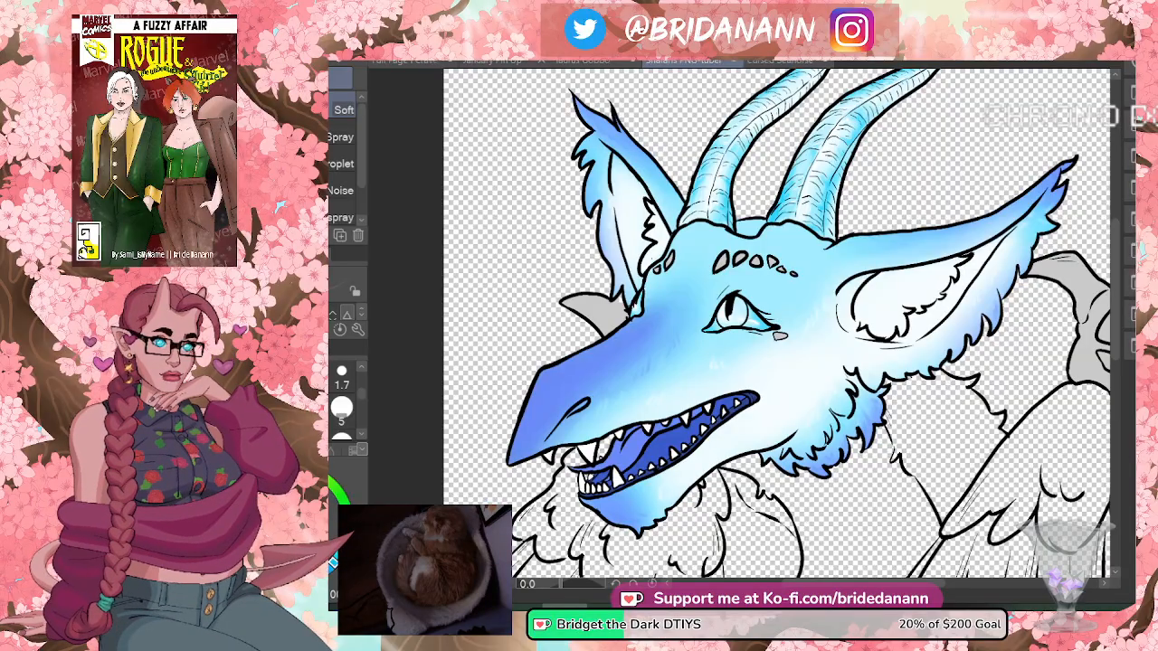
{"action": "key", "text": "alt+Tab"}
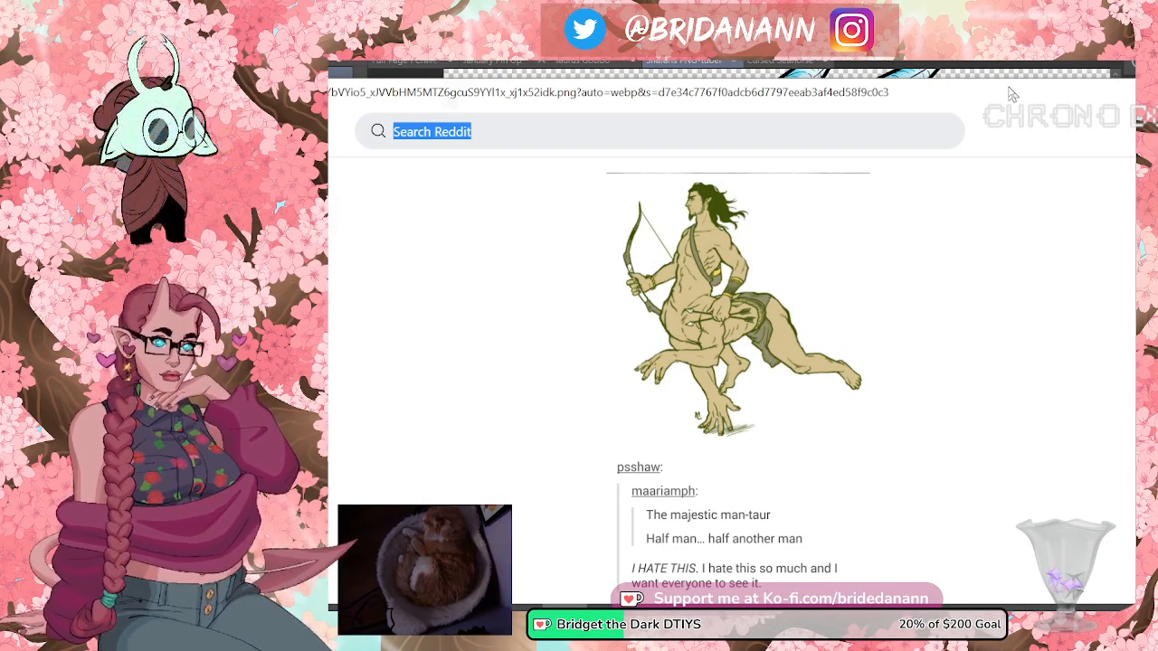
{"action": "mouse_move", "coordinate": [1012, 94]}
{"action": "left_mouse_down"}
{"action": "mouse_move", "coordinate": [1090, 89]}
{"action": "mouse_move", "coordinate": [1157, 136]}
{"action": "left_mouse_up"}
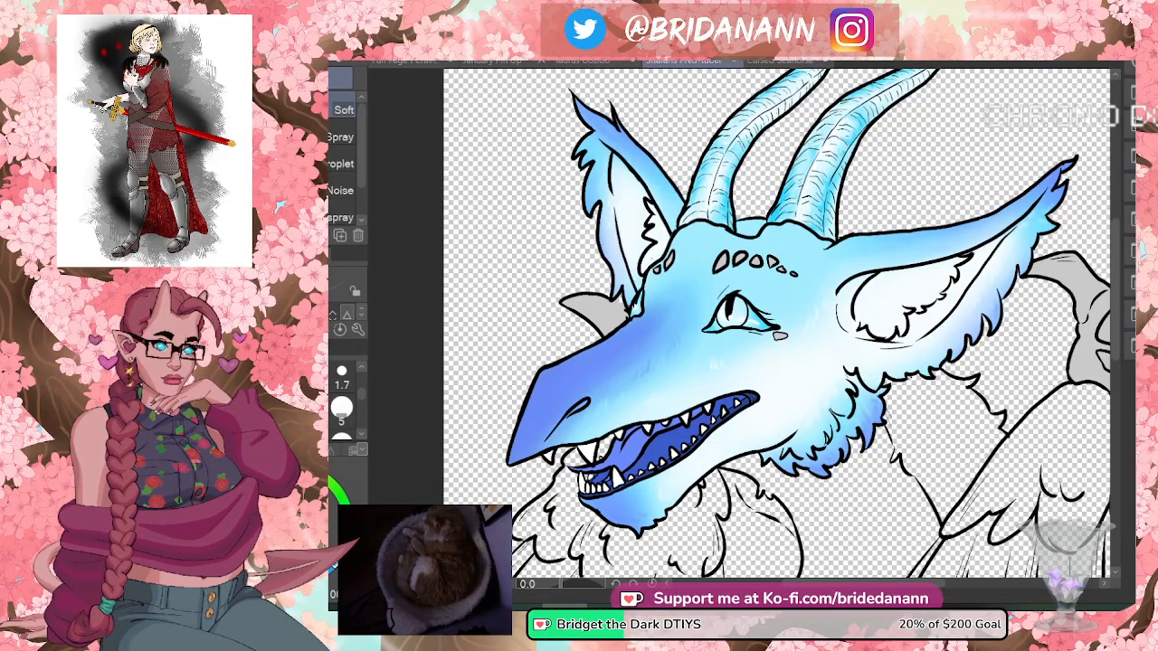
- Shade the inside of the mouth behind the tongue with the Soft airbrush in a darker blue based on the sampled mouth colour
{"action": "key", "text": "ctrl+space"}
{"action": "mouse_move", "coordinate": [853, 318]}
{"action": "left_mouse_down"}
{"action": "mouse_move", "coordinate": [852, 343]}
{"action": "mouse_move", "coordinate": [834, 335]}
{"action": "mouse_move", "coordinate": [850, 323]}
{"action": "mouse_move", "coordinate": [837, 333]}
{"action": "mouse_move", "coordinate": [831, 316]}
{"action": "mouse_move", "coordinate": [829, 336]}
{"action": "mouse_move", "coordinate": [851, 304]}
{"action": "mouse_move", "coordinate": [814, 314]}
{"action": "mouse_move", "coordinate": [851, 296]}
{"action": "left_mouse_up"}
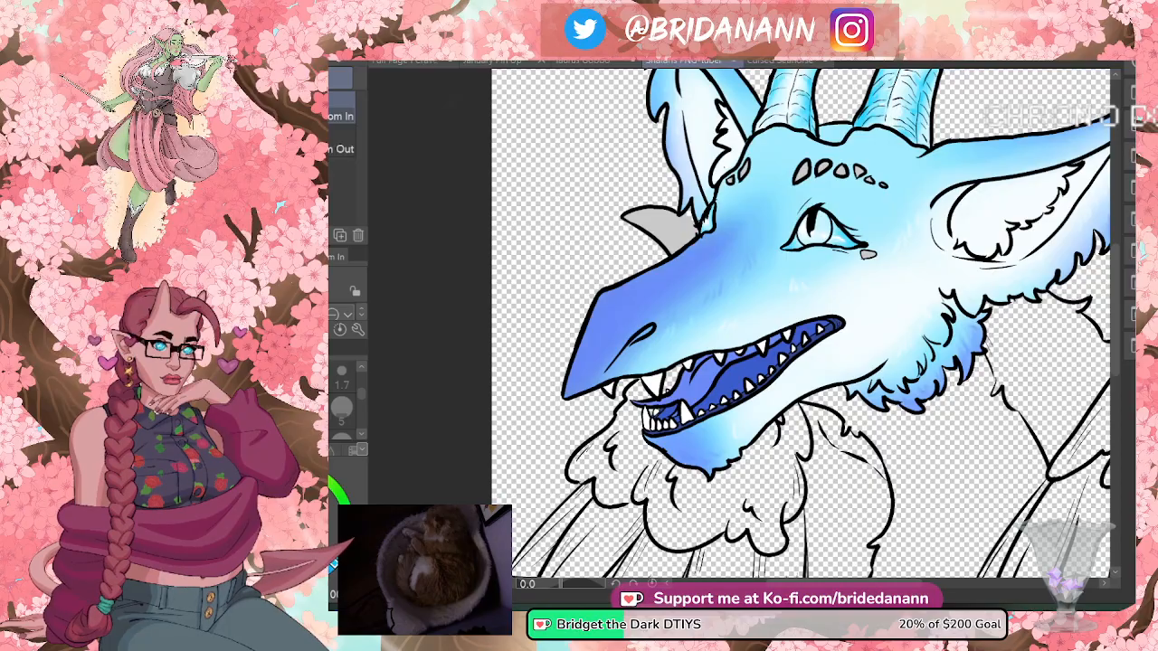
{"action": "key", "text": "i"}
{"action": "left_click", "coordinate": [732, 369]}
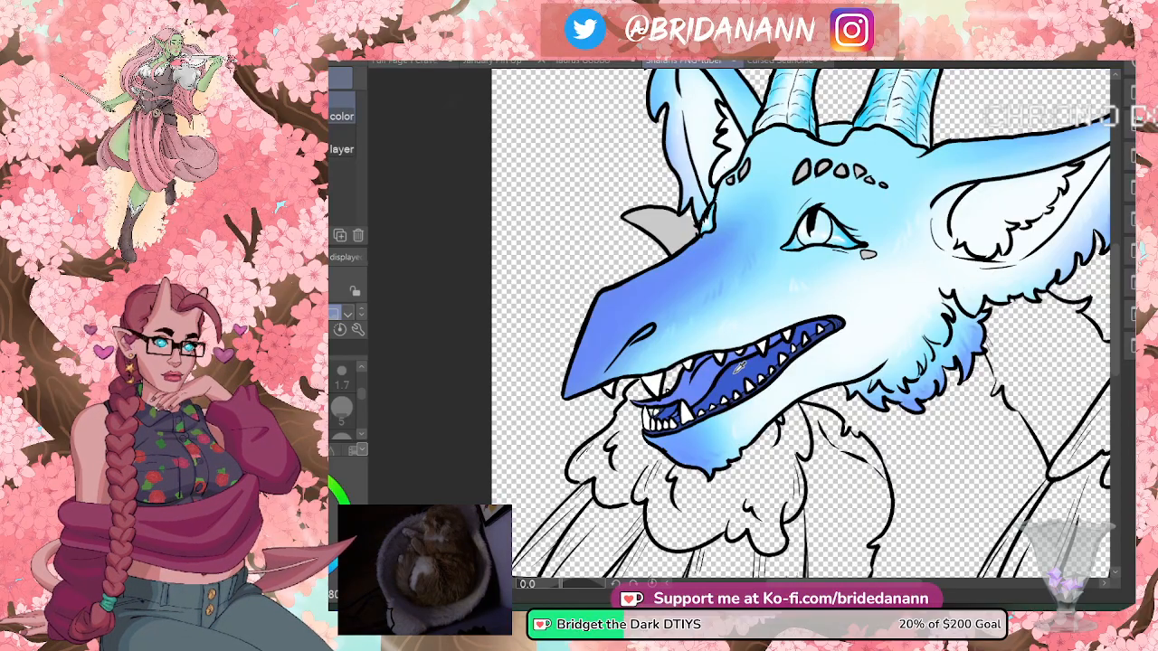
{"action": "key", "text": "ctrl+space"}
{"action": "left_click_drag", "start_coordinate": [767, 353], "coordinate": [855, 351]}
{"action": "key", "text": "k"}
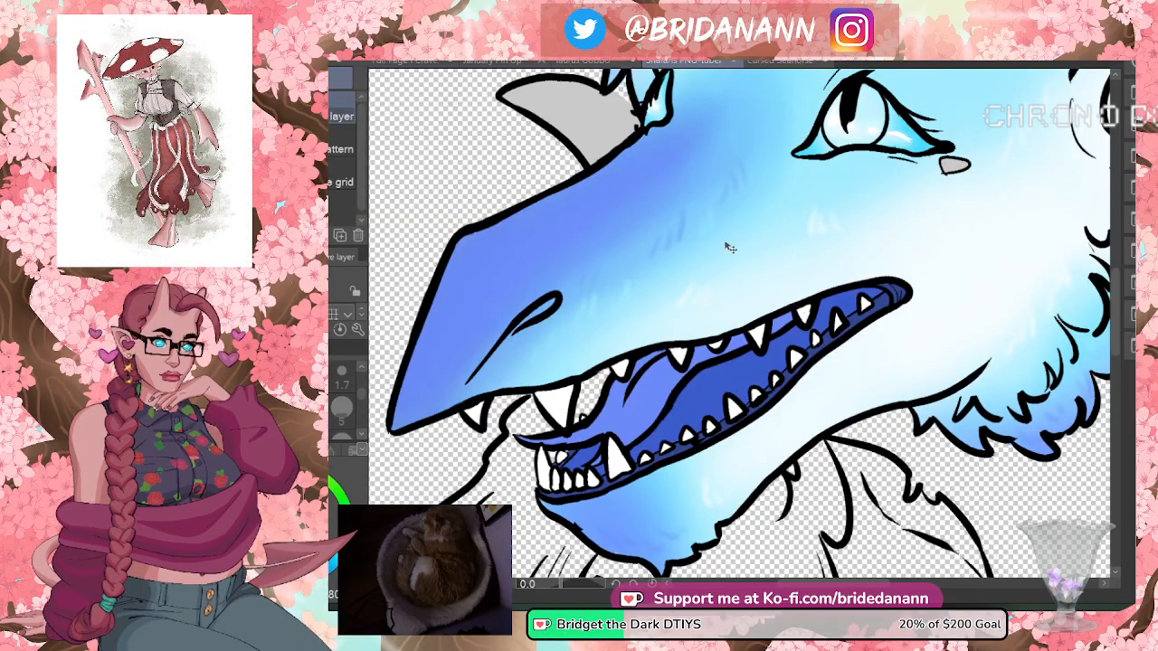
{"action": "key", "text": "i"}
{"action": "left_click", "coordinate": [744, 370]}
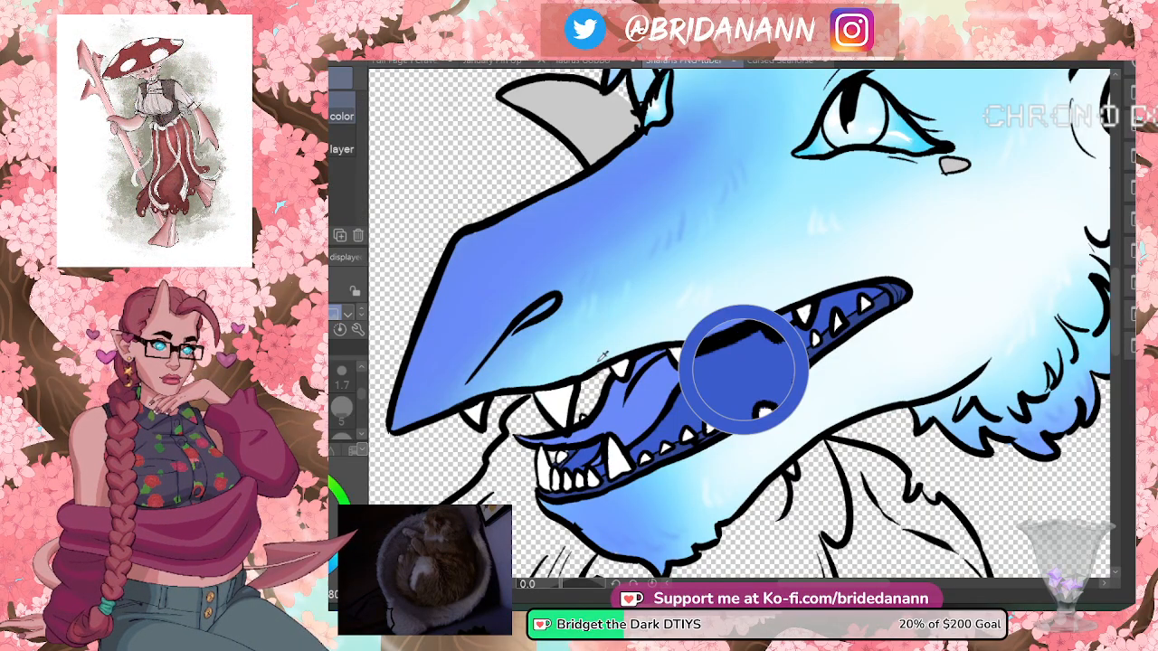
{"action": "key", "text": "b"}
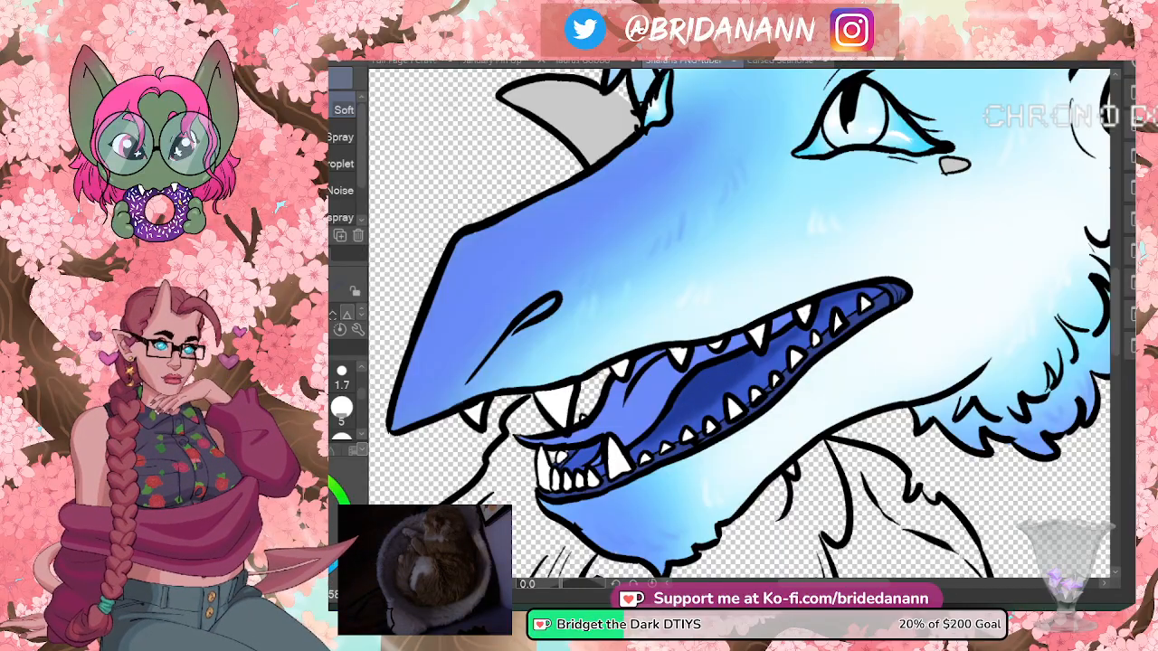
{"action": "key", "text": "i"}
{"action": "key", "text": "b"}
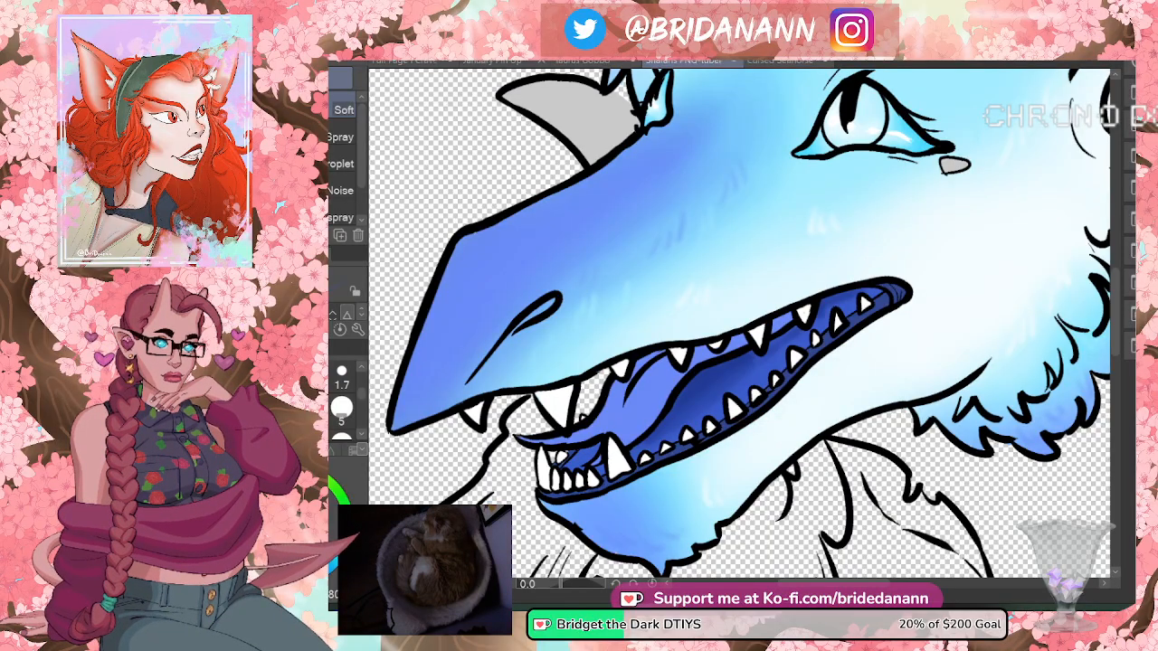
- Examine the shaded mouth within the full figure, and check the browser window
{"action": "key", "text": "ctrl+space"}
{"action": "scroll", "coordinate": [954, 298], "scroll_direction": "down", "scroll_amount": 3}
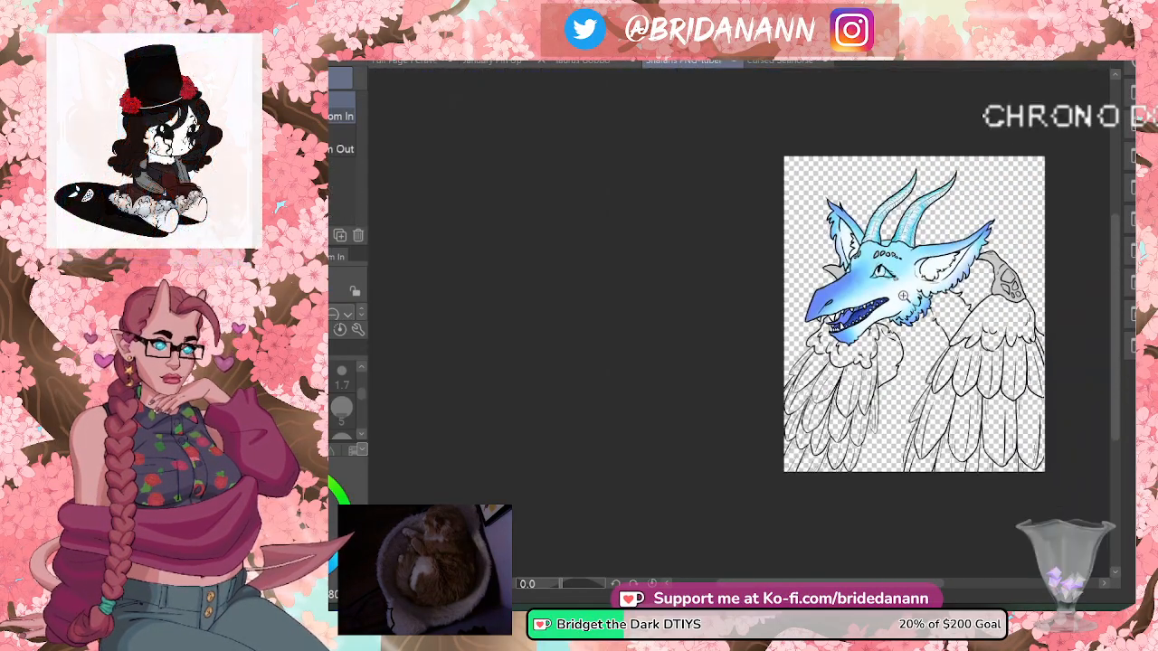
{"action": "scroll", "coordinate": [896, 288], "scroll_direction": "up", "scroll_amount": 4}
{"action": "scroll", "coordinate": [872, 253], "scroll_direction": "up", "scroll_amount": 1}
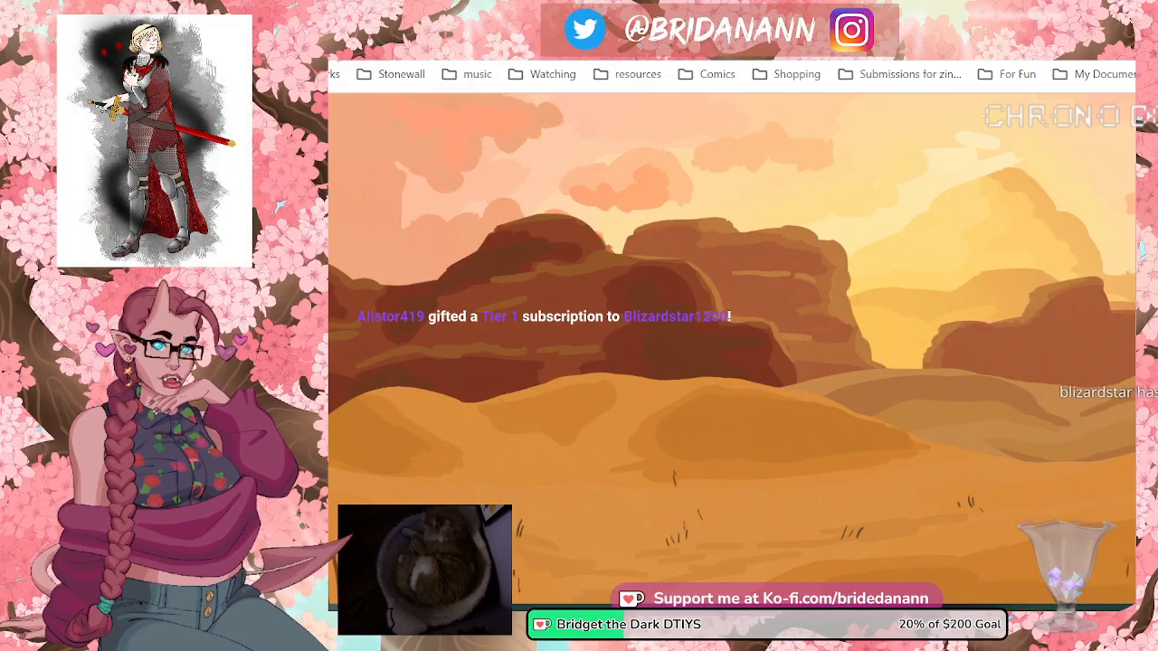
{"action": "mouse_move", "coordinate": [1121, 27]}
{"action": "left_mouse_down"}
{"action": "mouse_move", "coordinate": [1067, 47]}
{"action": "mouse_move", "coordinate": [814, 61]}
{"action": "mouse_move", "coordinate": [542, 53]}
{"action": "mouse_move", "coordinate": [81, 76]}
{"action": "left_mouse_up"}
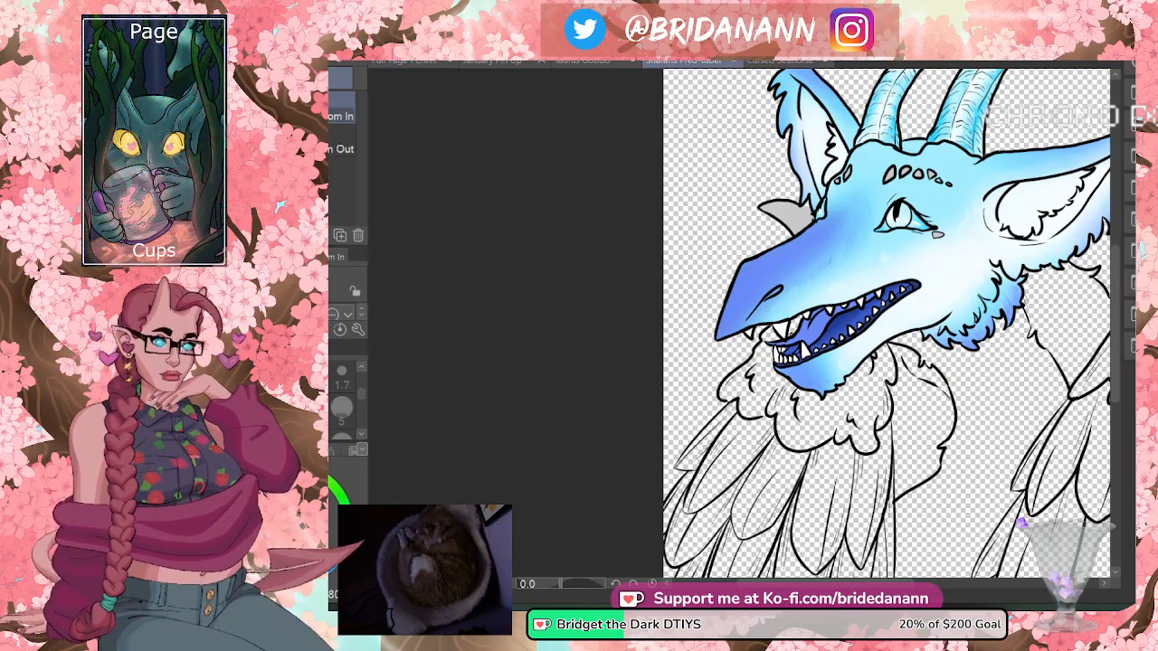
- Deepen the dark blue shading in the back of the mouth above the lower teeth with the Soft airbrush
{"action": "scroll", "coordinate": [838, 336], "scroll_direction": "up", "scroll_amount": 2}
{"action": "scroll", "coordinate": [839, 337], "scroll_direction": "up", "scroll_amount": 3}
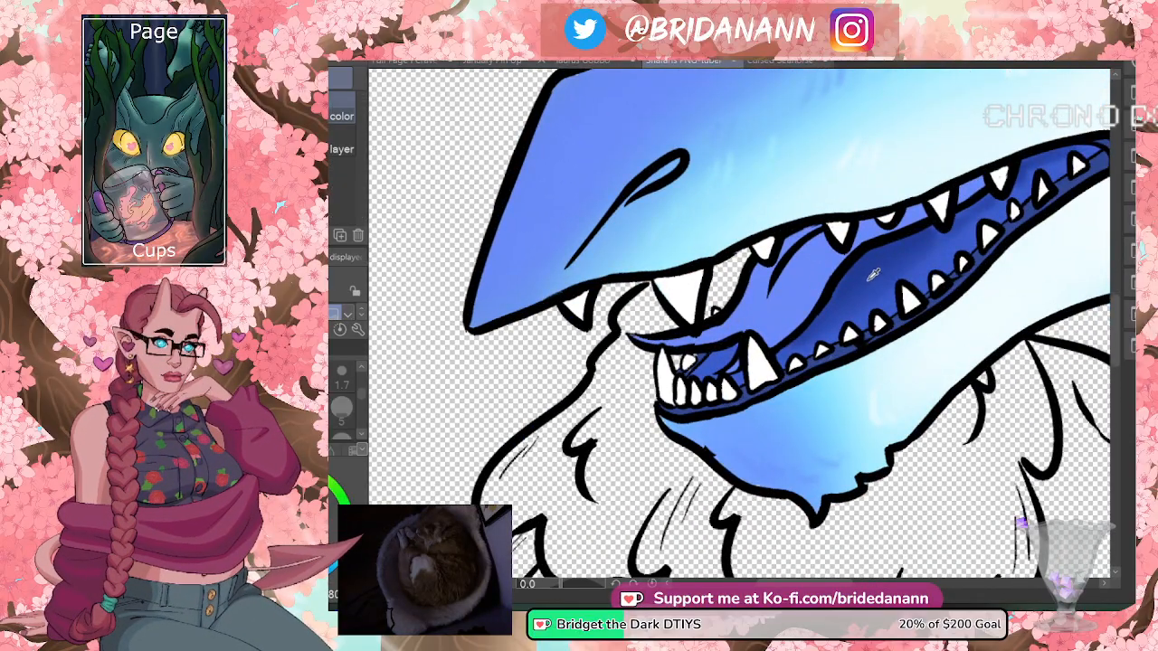
{"action": "key", "text": "b"}
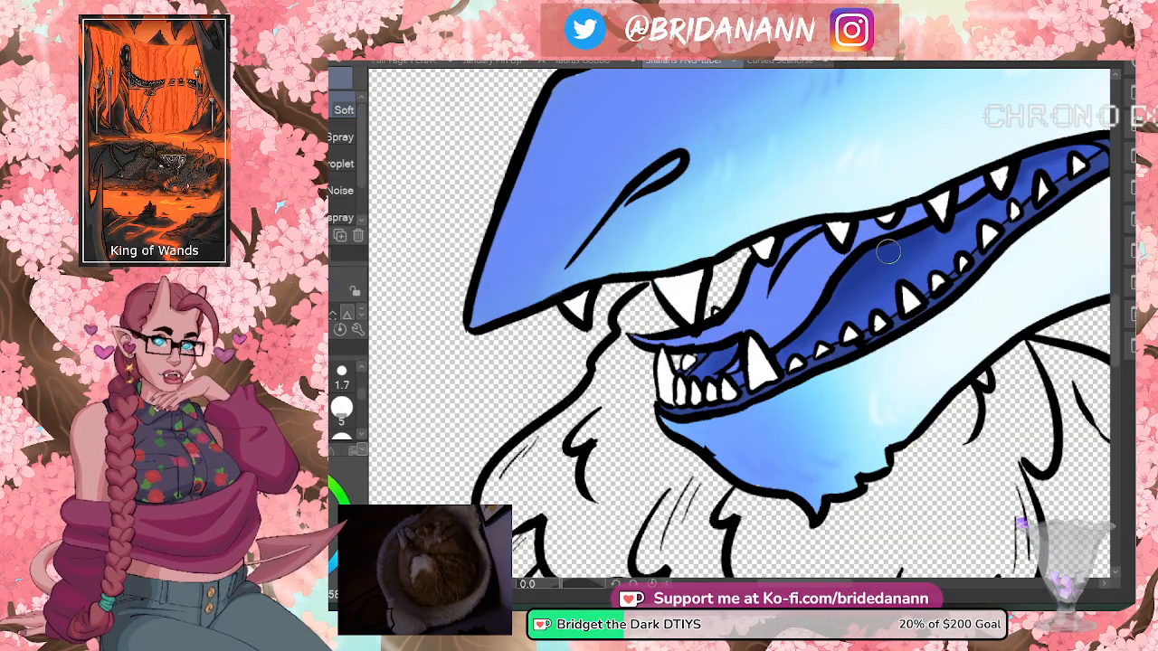
{"action": "left_click", "coordinate": [276, 80]}
{"action": "left_click_drag", "start_coordinate": [736, 254], "coordinate": [674, 254]}
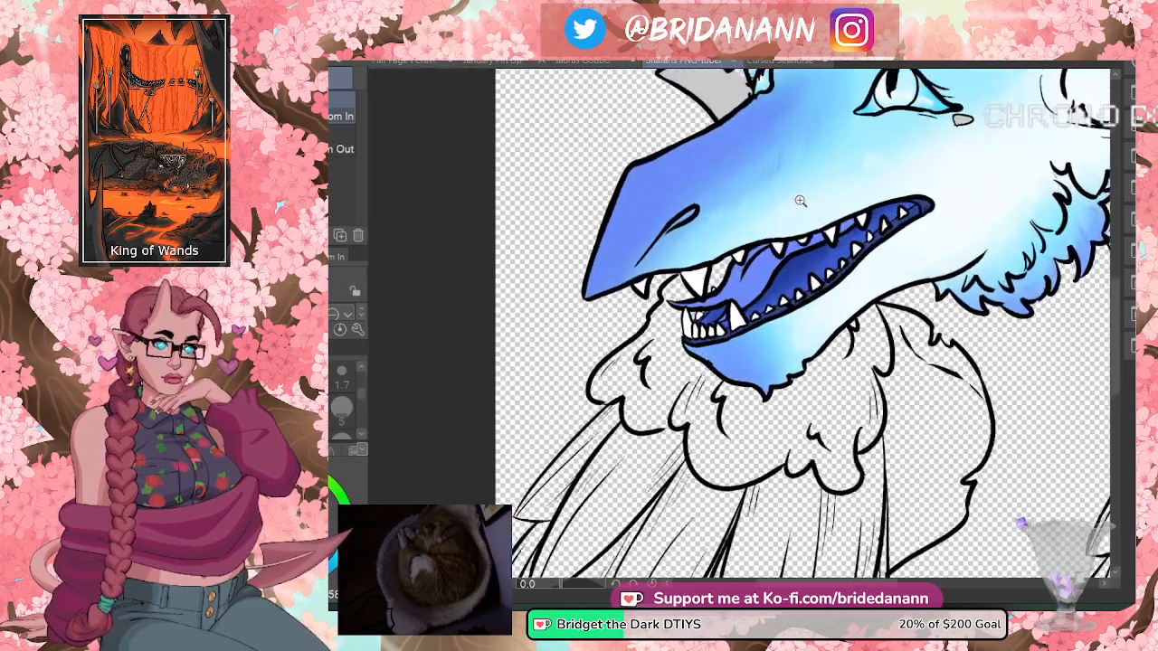
- Airbrush soft shading and a lighter blue highlight along the tongue using sampled blues, and check the figure as a whole
{"action": "left_click", "coordinate": [794, 206]}
{"action": "left_click", "coordinate": [312, 271]}
{"action": "left_click", "coordinate": [751, 294]}
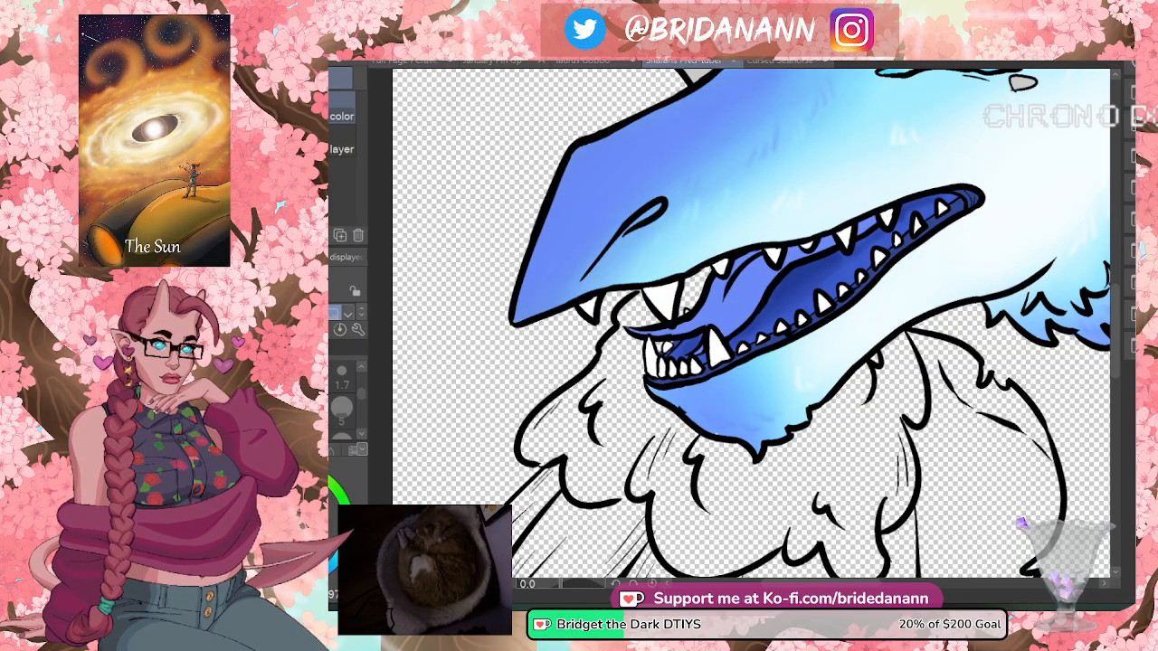
{"action": "key", "text": "ctrl+z"}
{"action": "key", "text": "ctrl+y"}
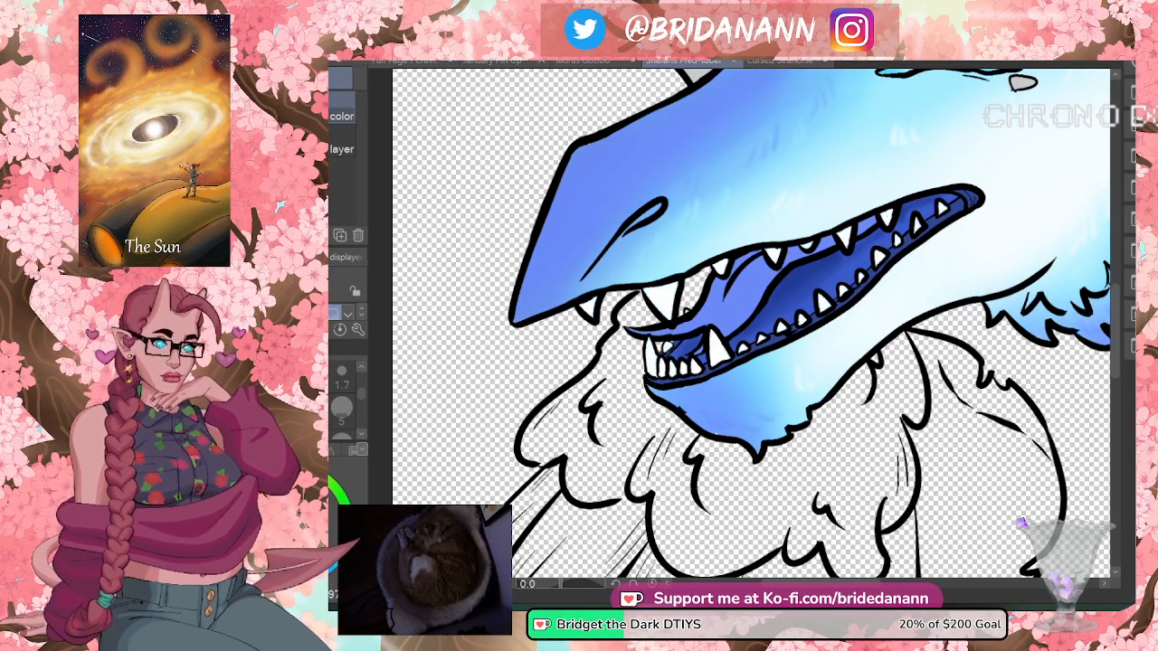
{"action": "left_click", "coordinate": [743, 285]}
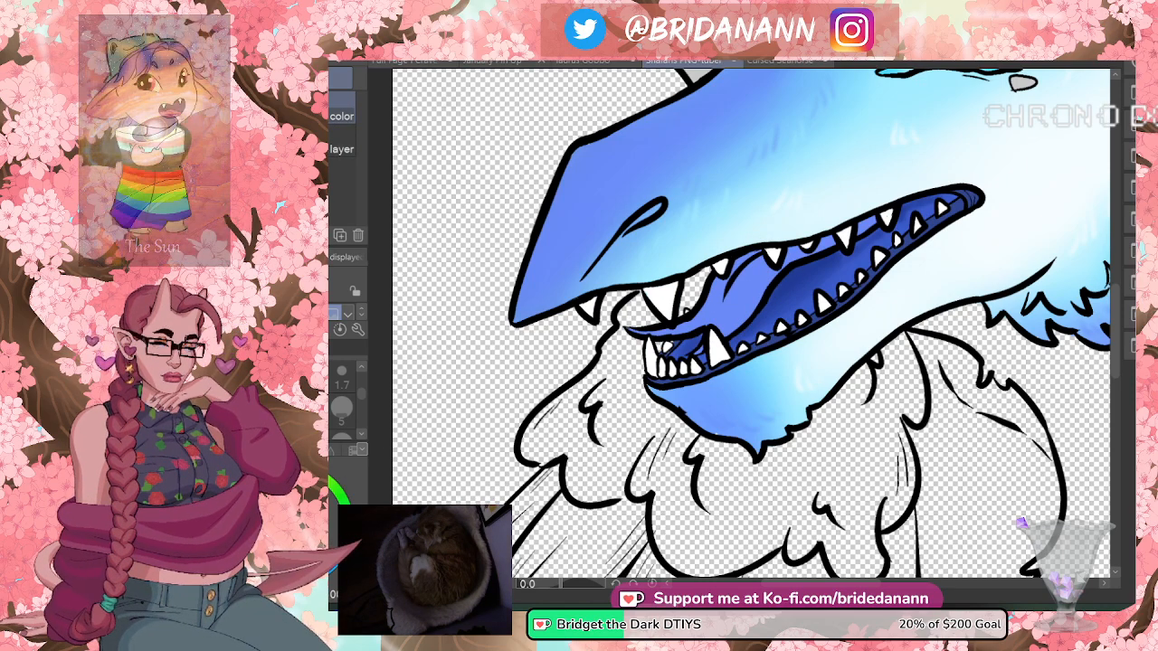
{"action": "key", "text": "b"}
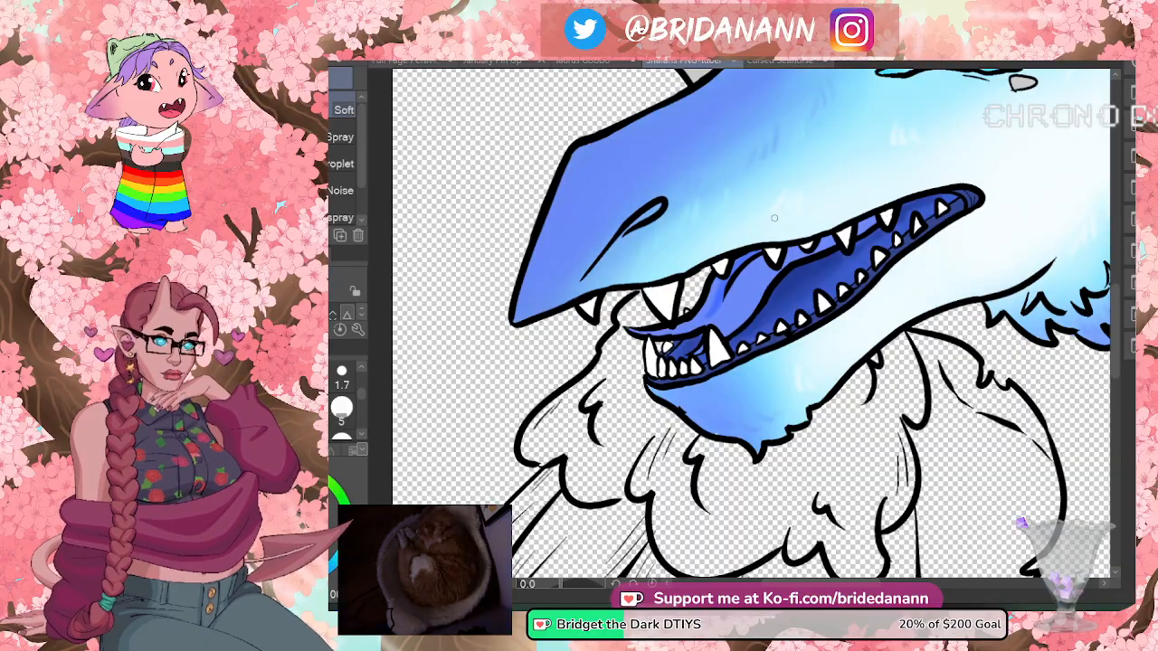
{"action": "key", "text": "i"}
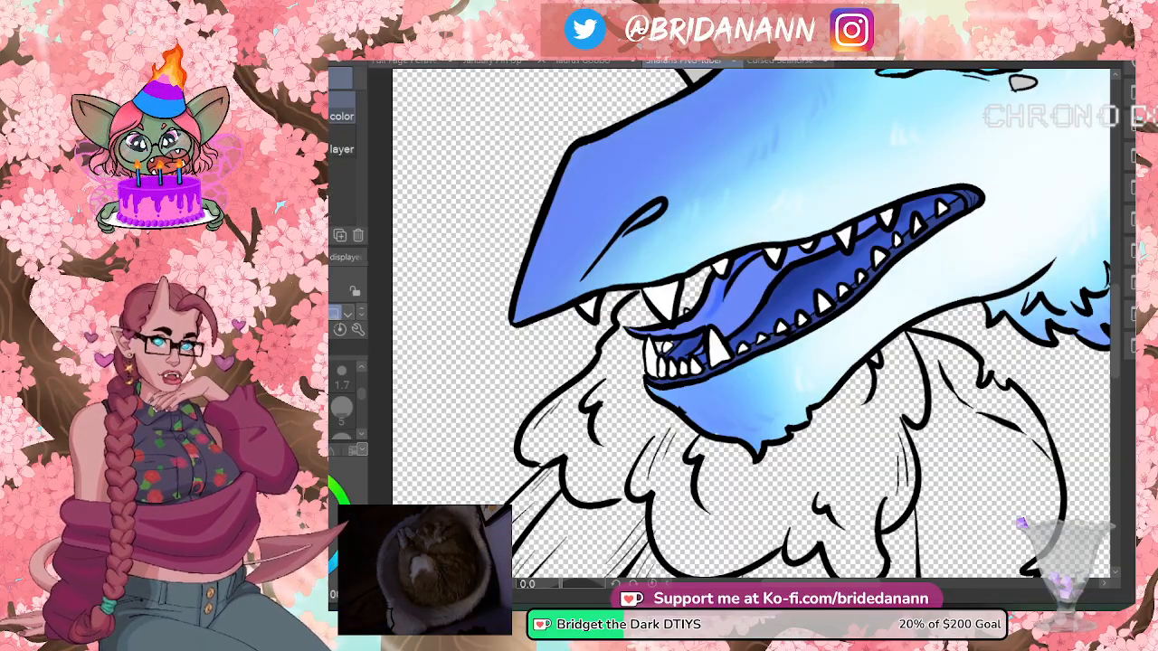
{"action": "key", "text": "b"}
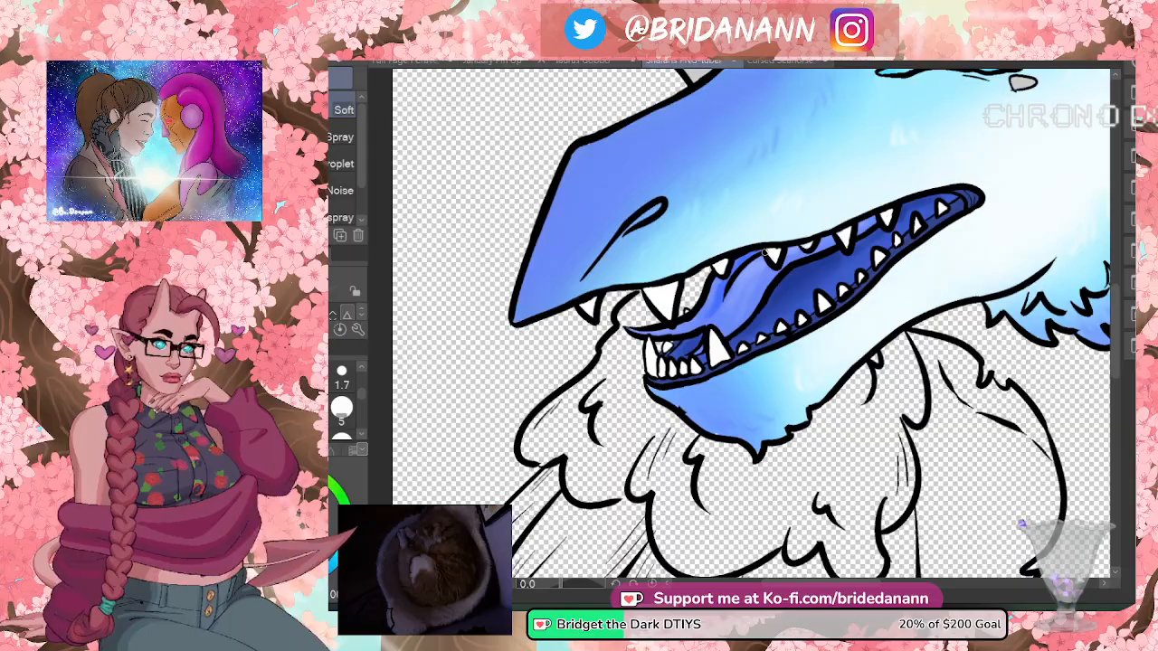
{"action": "scroll", "coordinate": [835, 225], "scroll_direction": "down", "scroll_amount": 5}
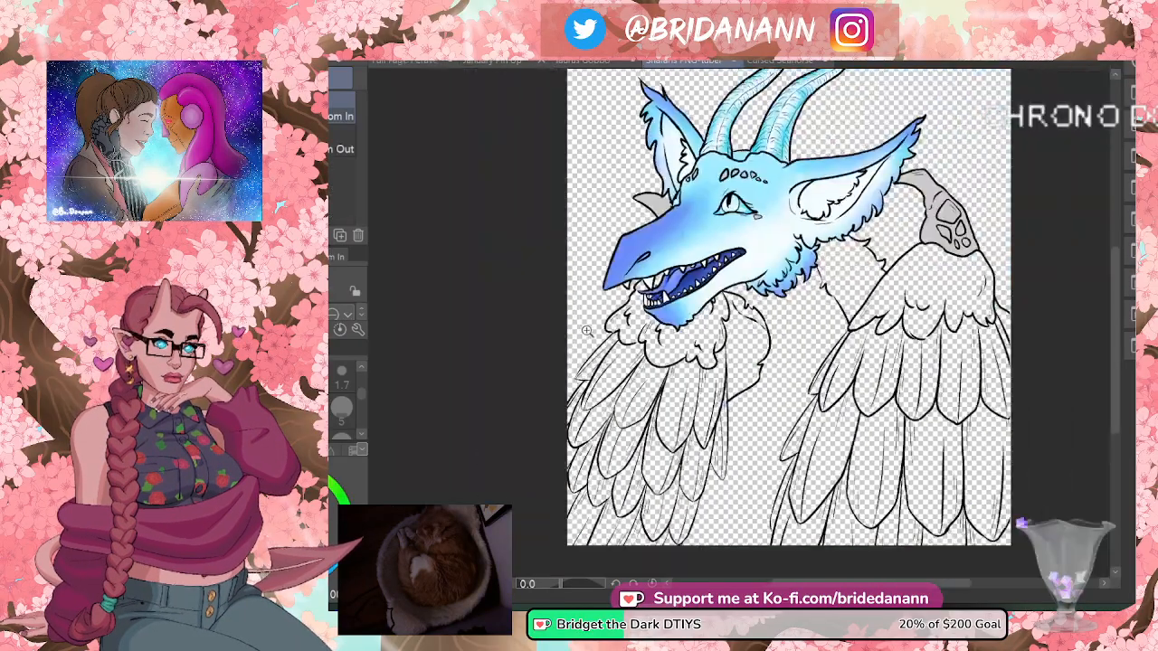
- Examine the shaded head, ears and horns up close and within the whole figure
{"action": "scroll", "coordinate": [835, 225], "scroll_direction": "up", "scroll_amount": 1}
{"action": "scroll", "coordinate": [835, 223], "scroll_direction": "up", "scroll_amount": 1}
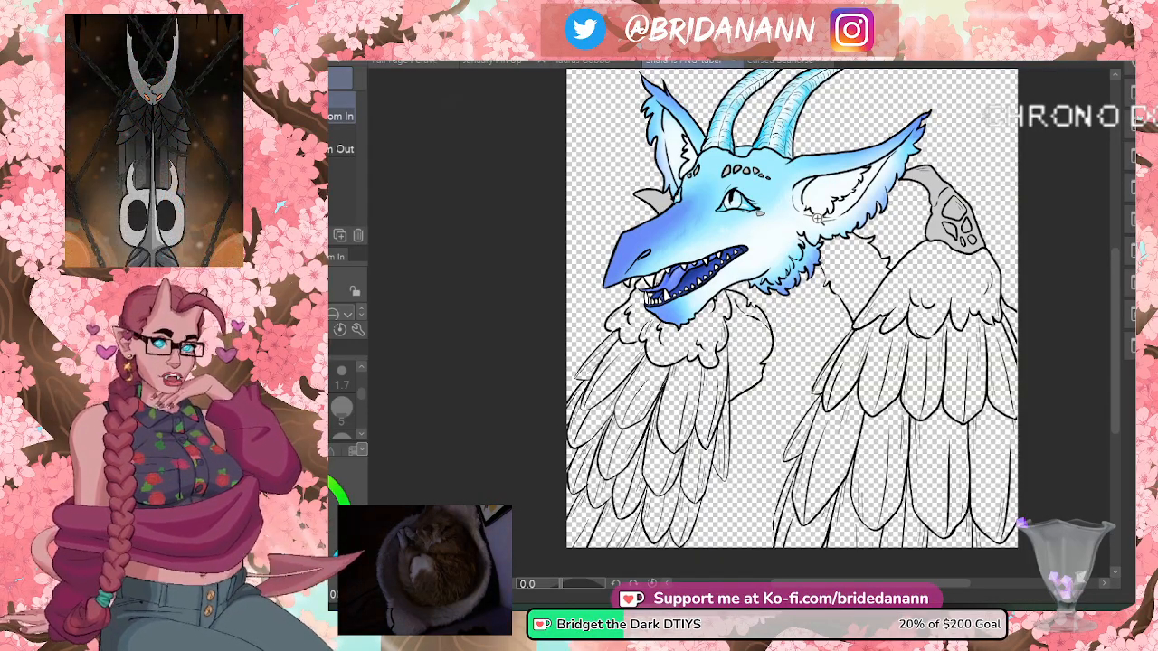
{"action": "scroll", "coordinate": [817, 217], "scroll_direction": "up", "scroll_amount": 2}
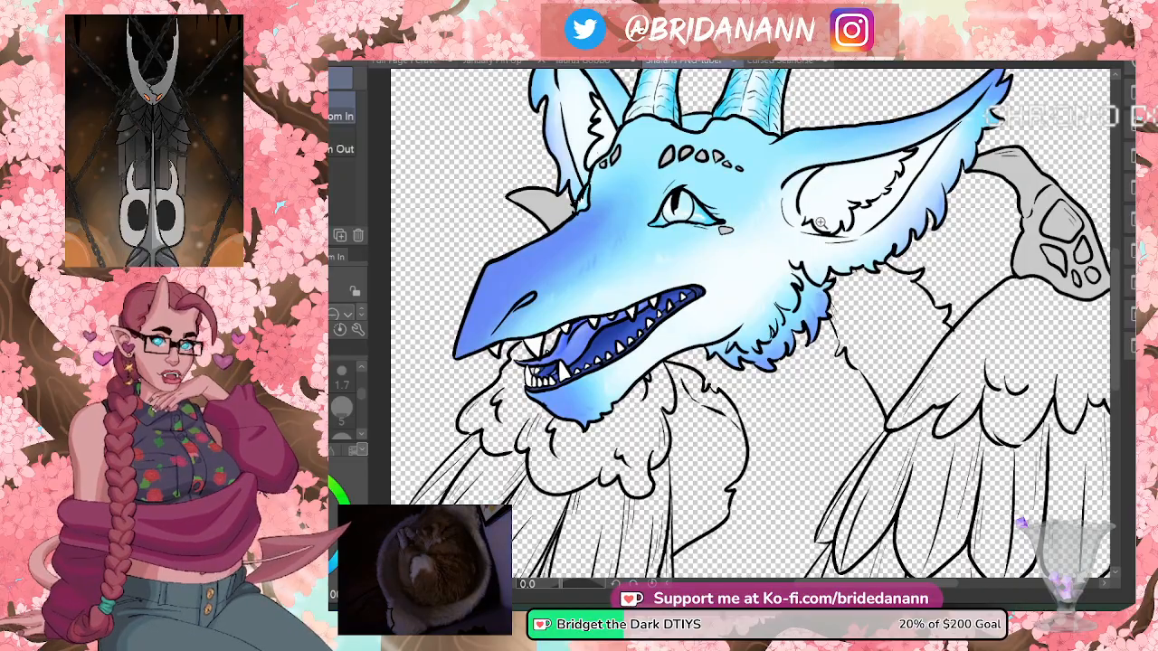
{"action": "scroll", "coordinate": [830, 195], "scroll_direction": "down", "scroll_amount": 2}
{"action": "scroll", "coordinate": [848, 146], "scroll_direction": "up", "scroll_amount": 1}
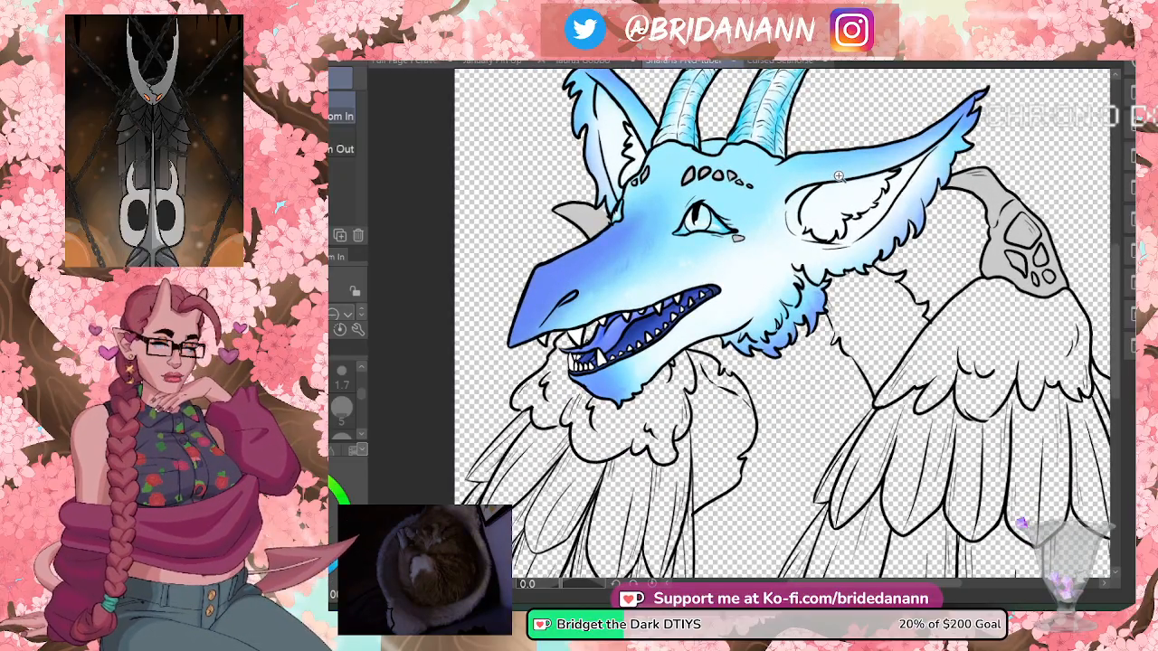
{"action": "left_click_drag", "start_coordinate": [838, 176], "coordinate": [834, 383]}
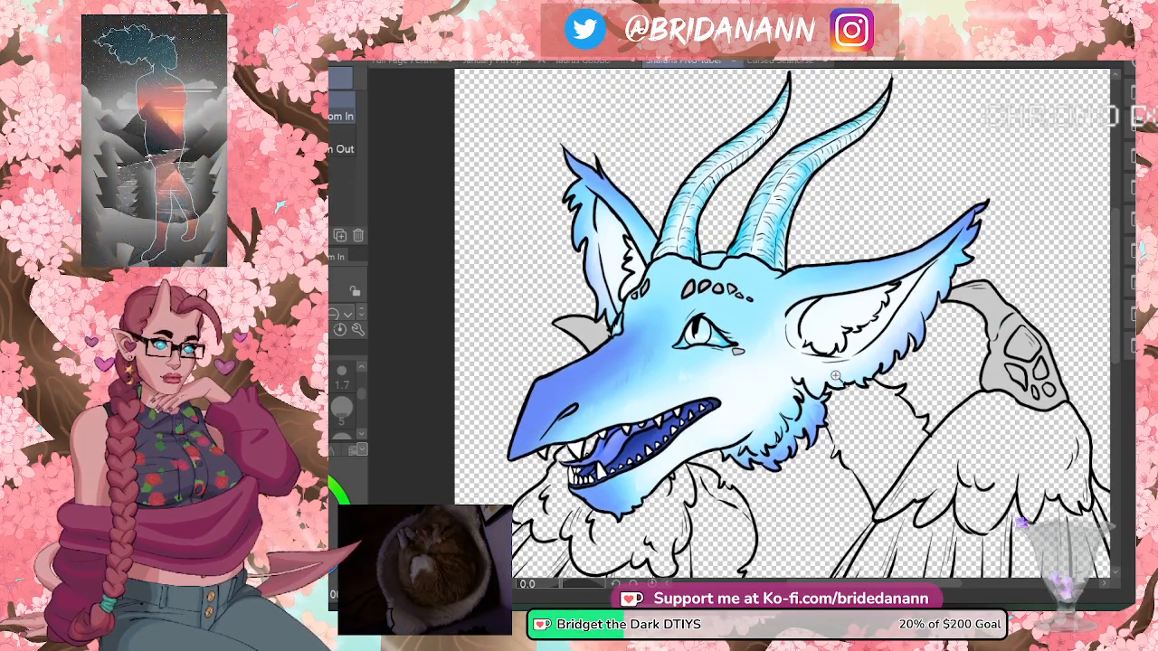
{"action": "scroll", "coordinate": [837, 384], "scroll_direction": "down", "scroll_amount": 3}
{"action": "scroll", "coordinate": [831, 390], "scroll_direction": "up", "scroll_amount": 3}
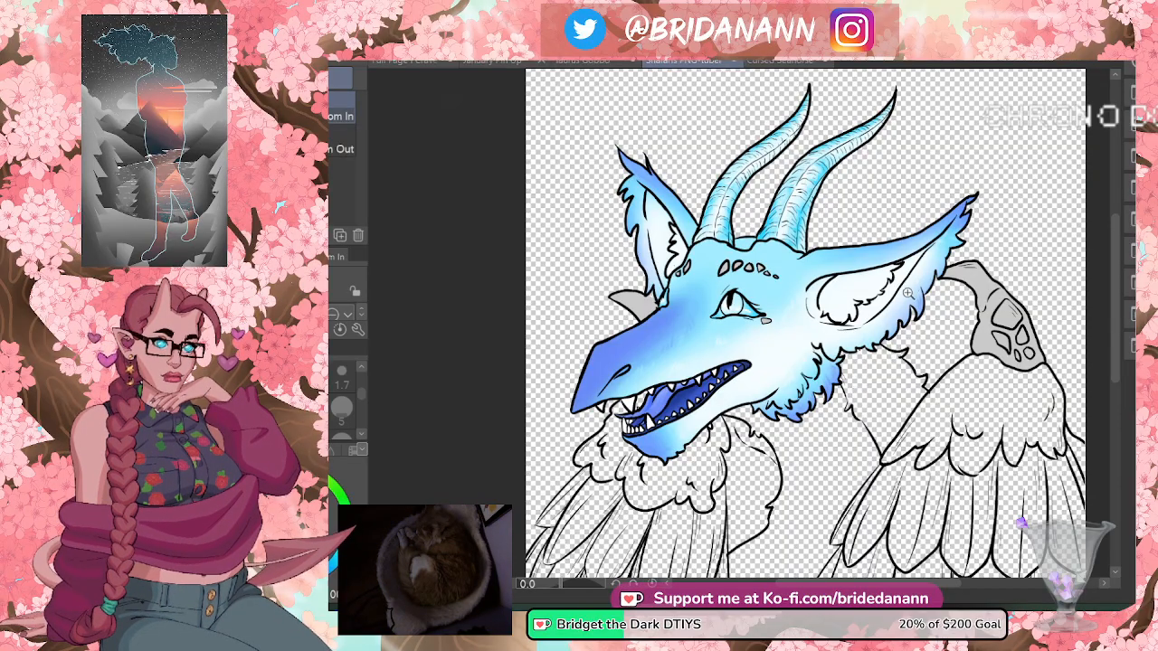
{"action": "scroll", "coordinate": [893, 301], "scroll_direction": "down", "scroll_amount": 3}
{"action": "scroll", "coordinate": [944, 321], "scroll_direction": "up", "scroll_amount": 2}
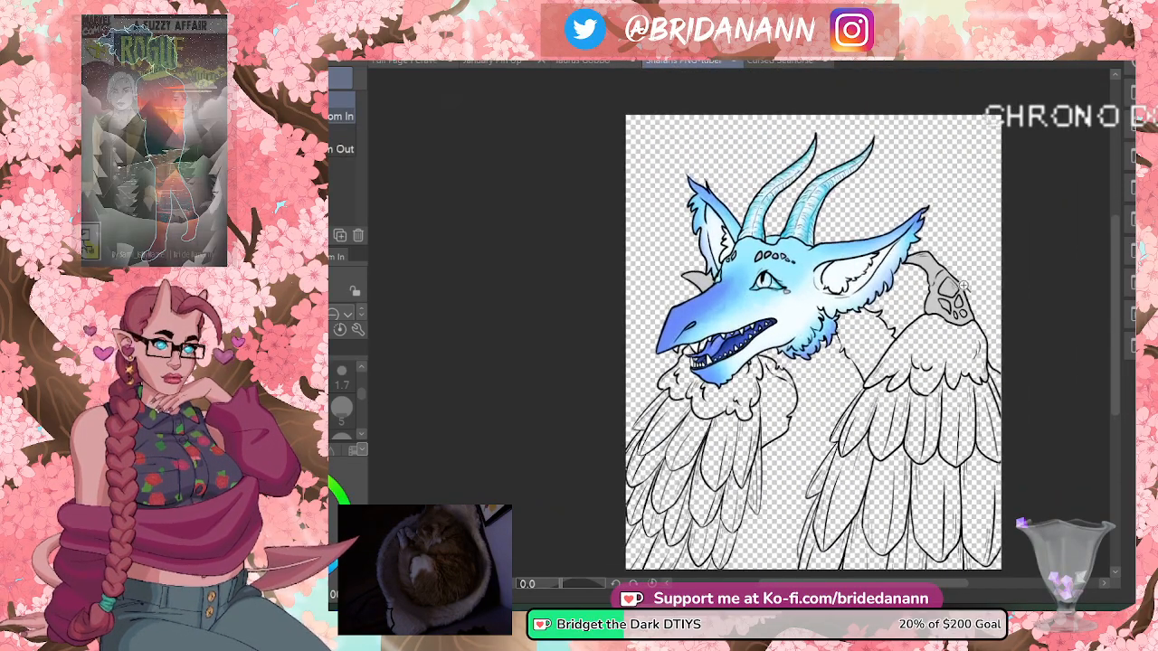
{"action": "scroll", "coordinate": [929, 318], "scroll_direction": "down", "scroll_amount": 3}
{"action": "scroll", "coordinate": [931, 317], "scroll_direction": "up", "scroll_amount": 2}
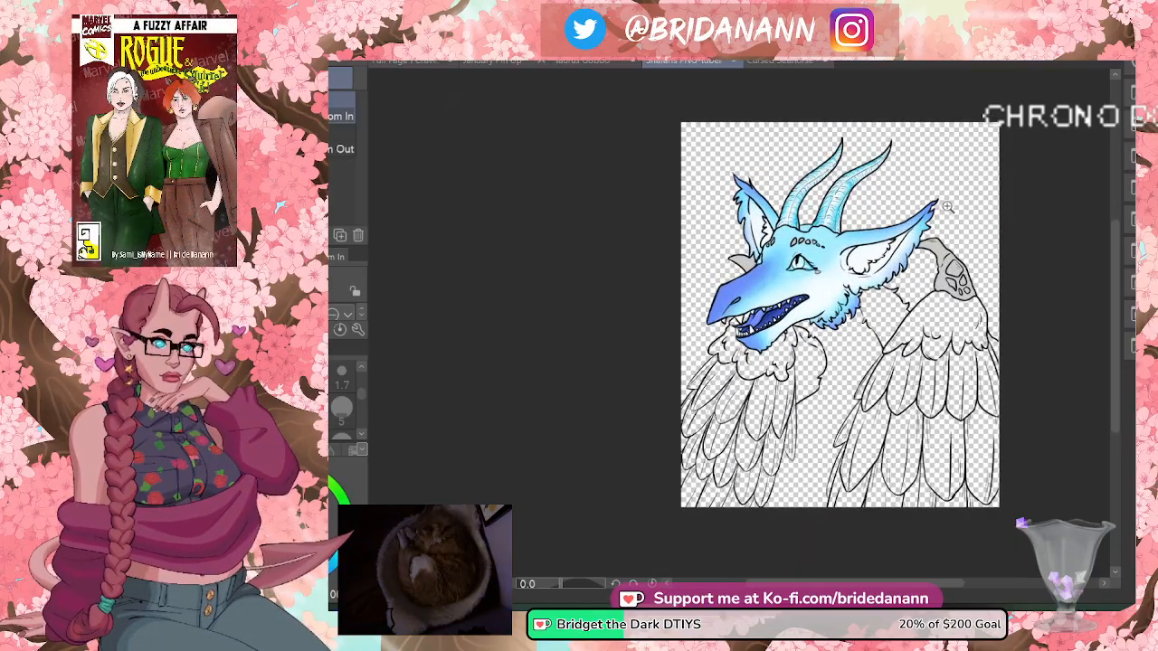
{"action": "scroll", "coordinate": [957, 194], "scroll_direction": "up", "scroll_amount": 1}
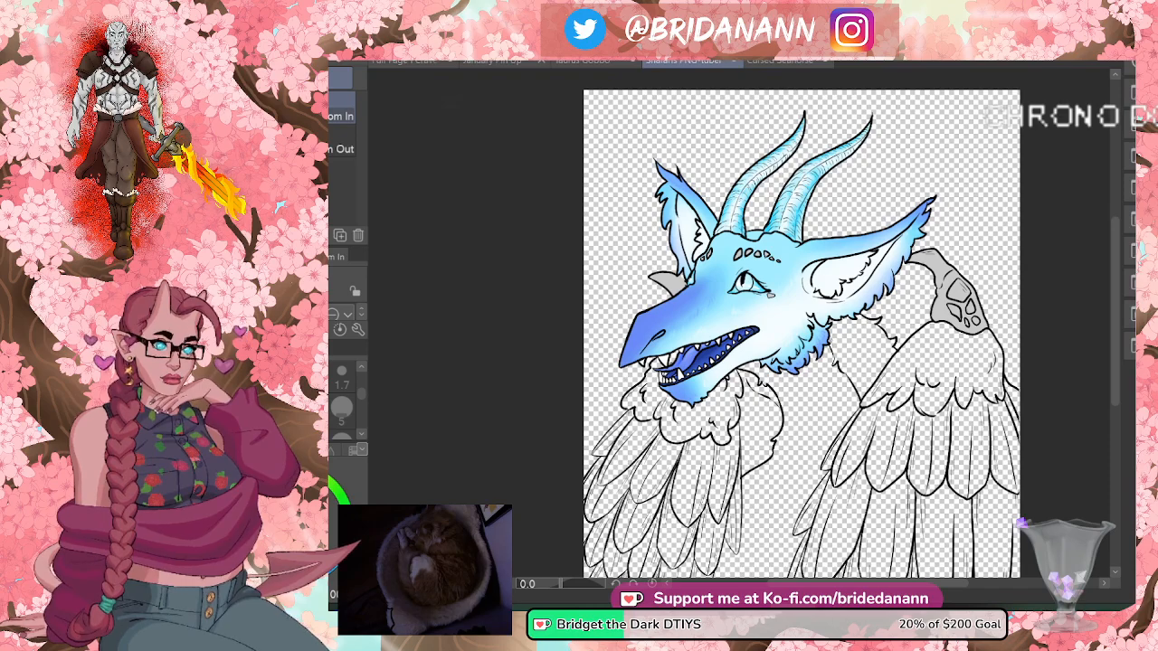
- Draw curly black fur tufts inside both ears with the pen
{"action": "left_click", "coordinate": [856, 250]}
{"action": "left_click", "coordinate": [856, 250]}
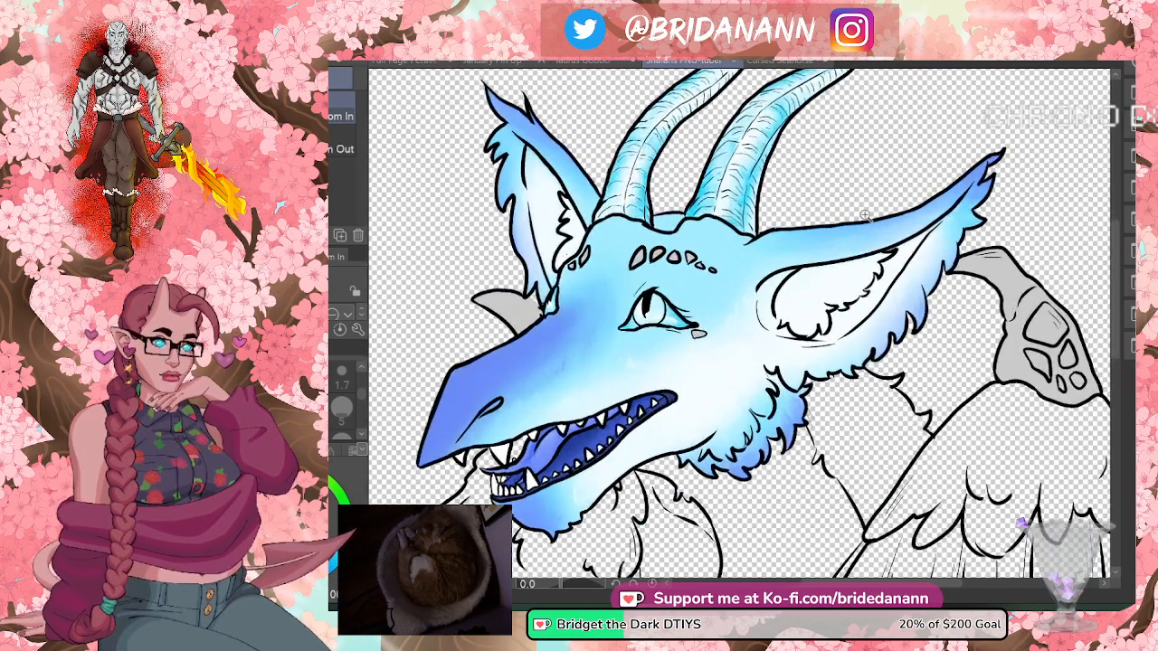
{"action": "key", "text": "p"}
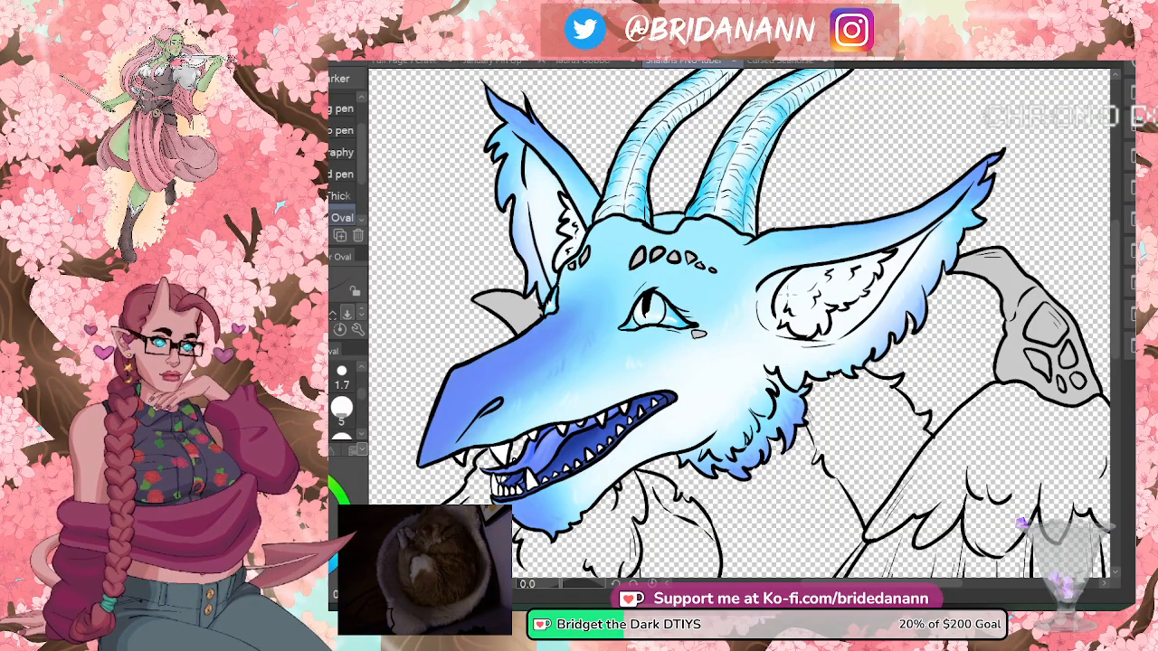
- Examine the inner-ear fur tufts against the rest of the figure at several magnifications
{"action": "key", "text": "ctrl+space"}
{"action": "left_click", "coordinate": [887, 188], "text": "ctrl+alt"}
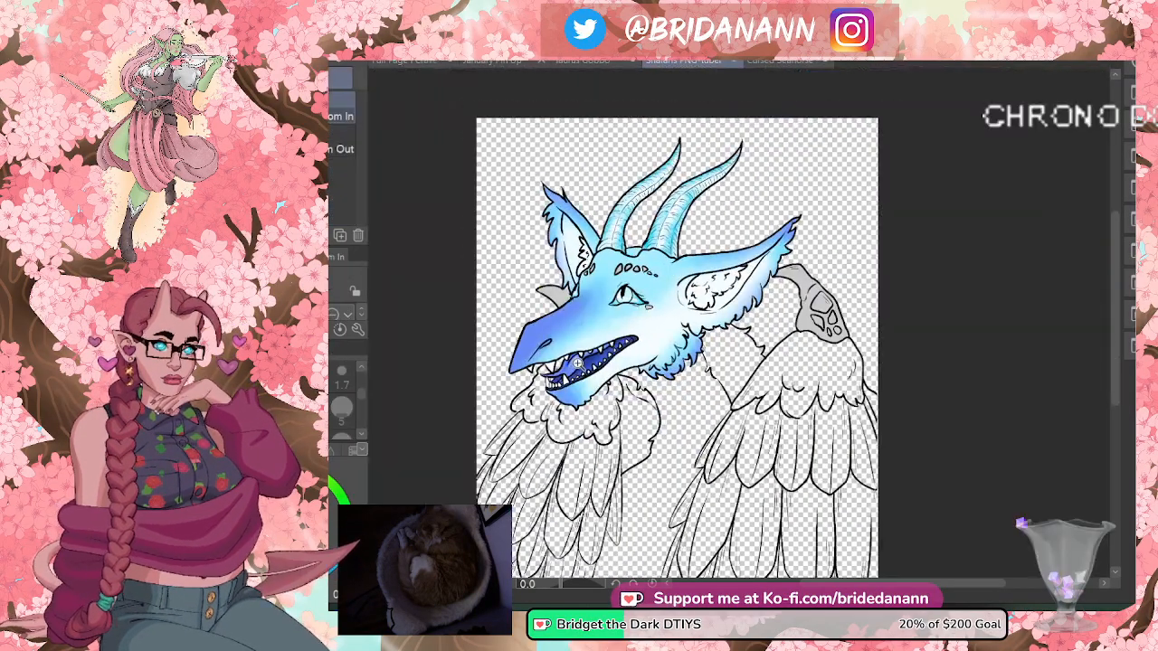
{"action": "left_click", "coordinate": [886, 188], "text": "ctrl+alt"}
{"action": "left_click", "coordinate": [847, 244], "text": "ctrl+alt"}
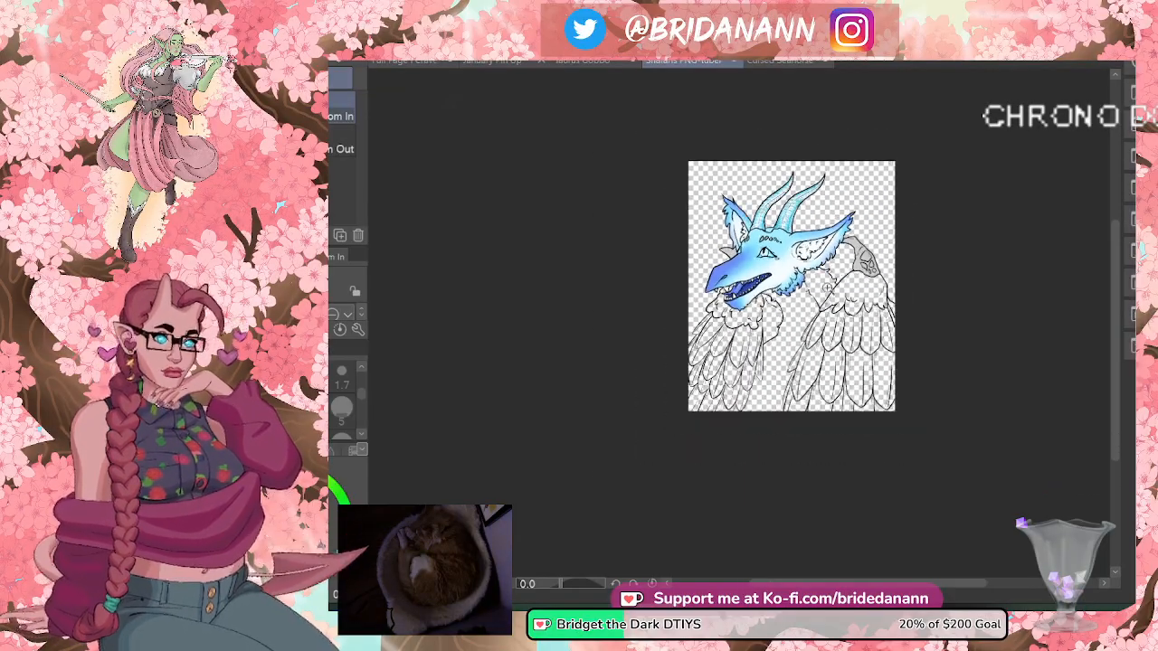
{"action": "left_click", "coordinate": [827, 212]}
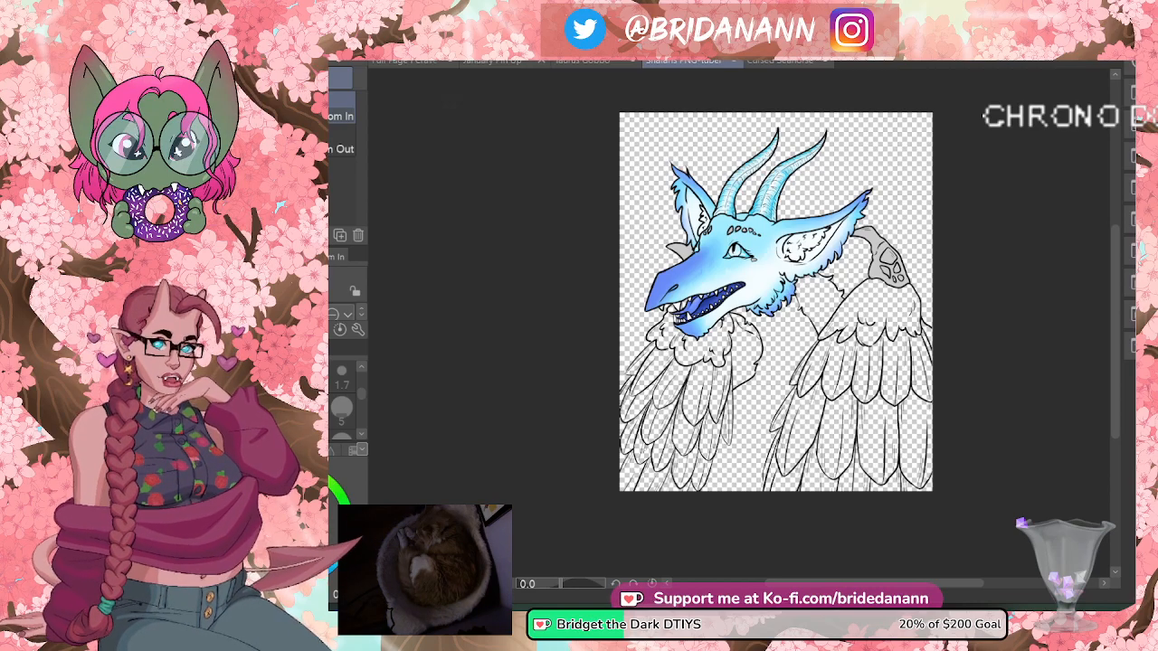
{"action": "scroll", "coordinate": [786, 287], "scroll_direction": "up", "scroll_amount": 1}
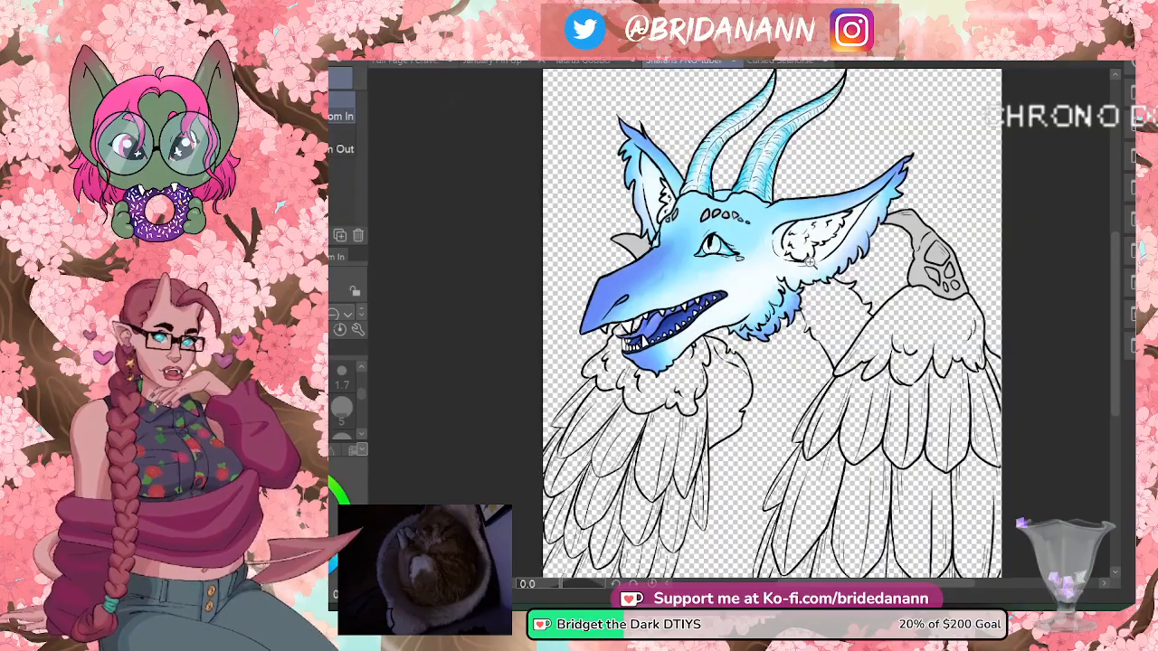
{"action": "scroll", "coordinate": [807, 262], "scroll_direction": "down", "scroll_amount": 2}
{"action": "scroll", "coordinate": [787, 271], "scroll_direction": "up", "scroll_amount": 1}
{"action": "scroll", "coordinate": [791, 203], "scroll_direction": "up", "scroll_amount": 3}
{"action": "scroll", "coordinate": [790, 202], "scroll_direction": "down", "scroll_amount": 2}
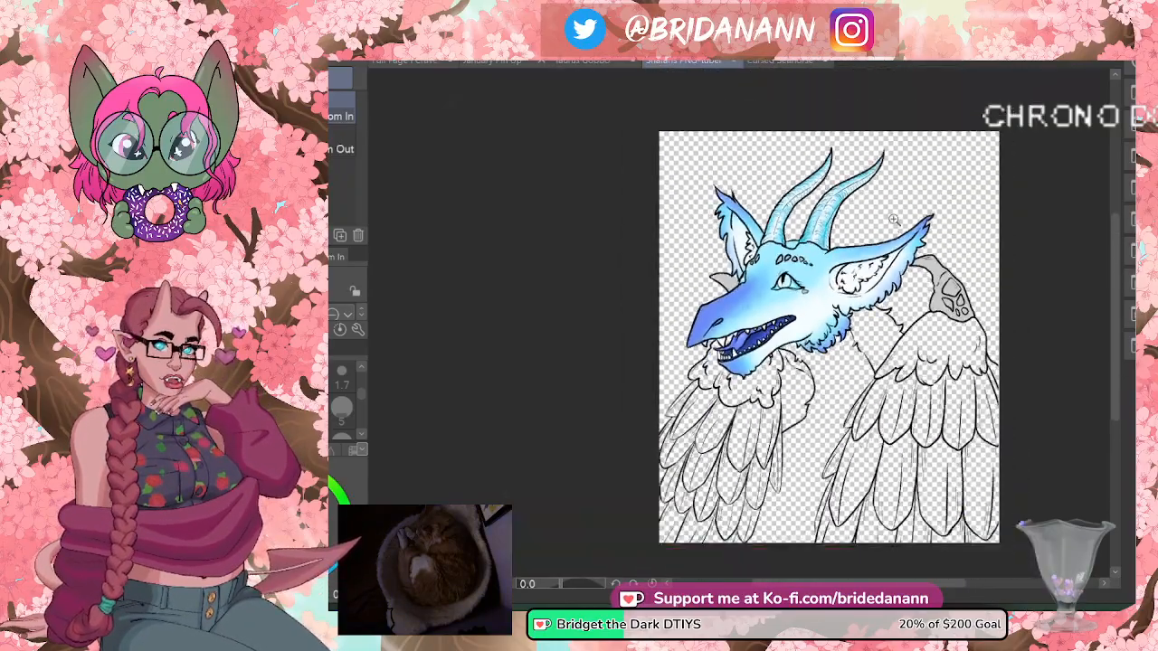
{"action": "scroll", "coordinate": [938, 210], "scroll_direction": "up", "scroll_amount": 1}
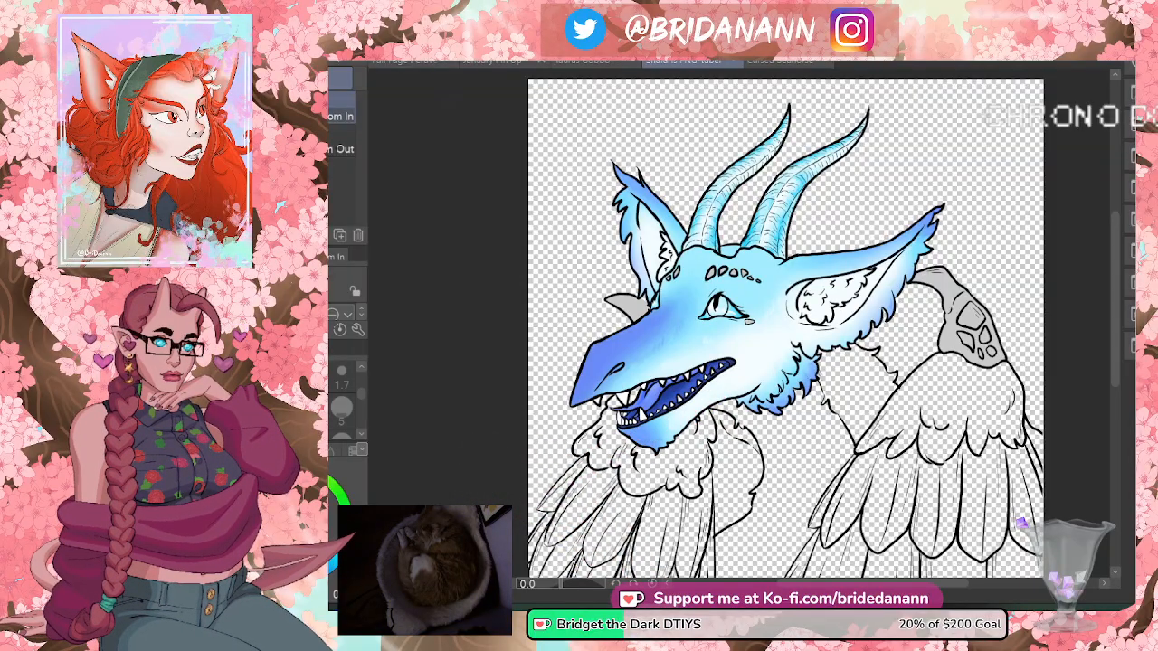
- Paint grey pen shadows inside the ears, around the horn bases and behind the cheek fur, undoing the first attempt along the large ear
{"action": "left_click", "coordinate": [733, 292]}
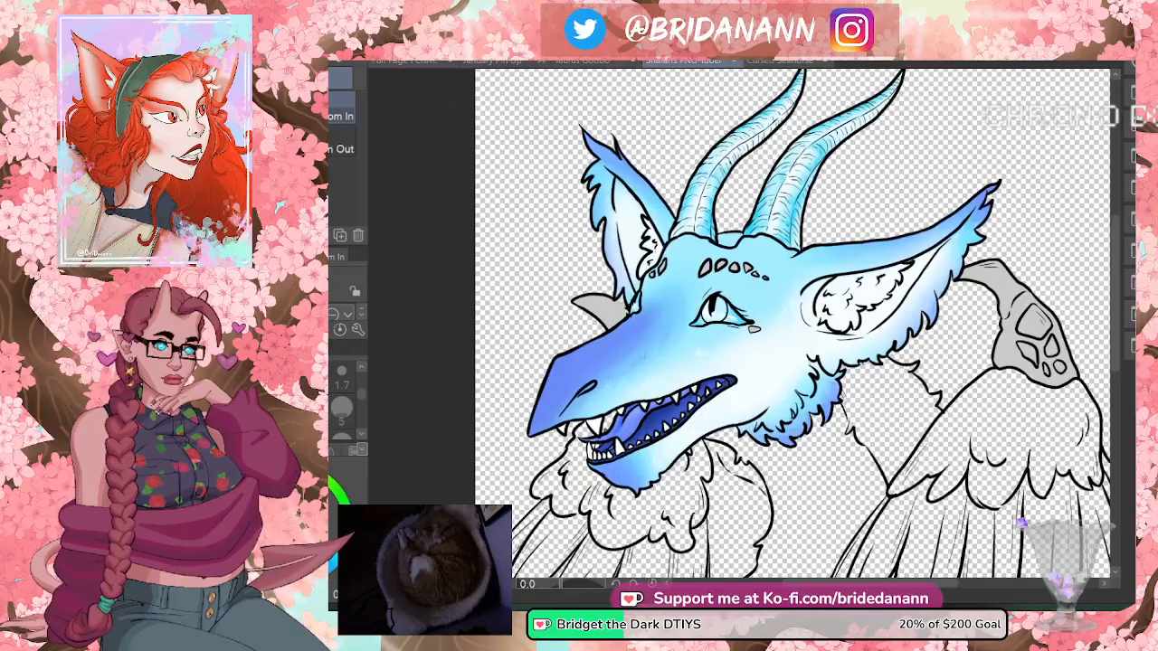
{"action": "key", "text": "p"}
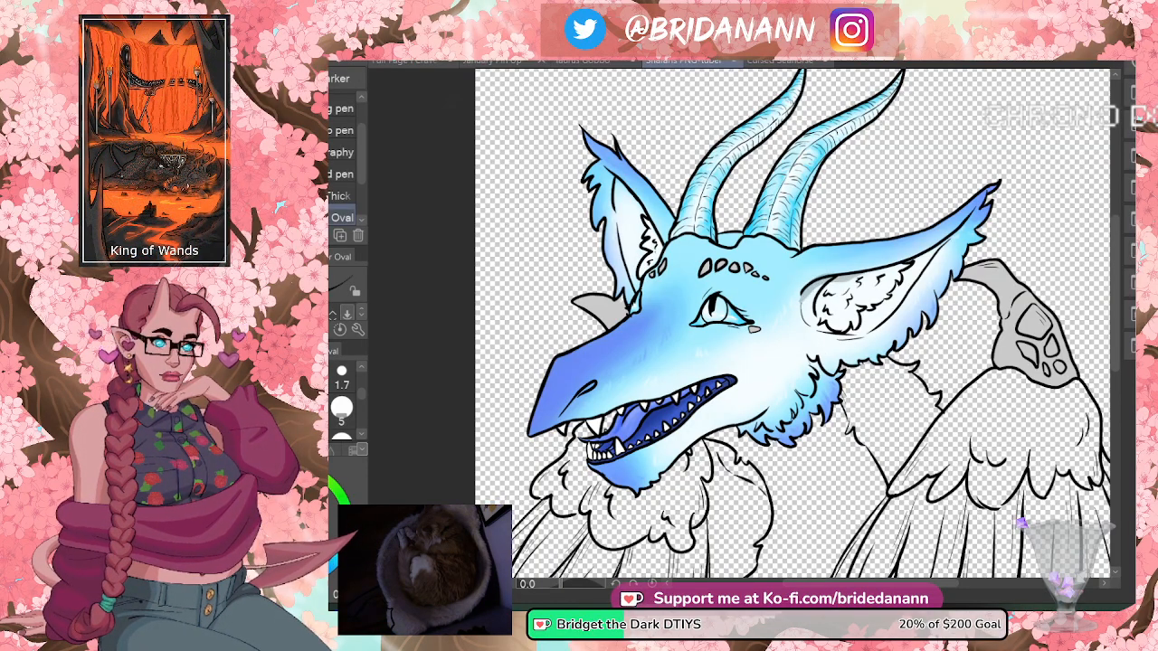
{"action": "mouse_move", "coordinate": [802, 308]}
{"action": "left_mouse_down"}
{"action": "mouse_move", "coordinate": [874, 282]}
{"action": "mouse_move", "coordinate": [917, 231]}
{"action": "mouse_move", "coordinate": [935, 253]}
{"action": "mouse_move", "coordinate": [988, 193]}
{"action": "left_mouse_up"}
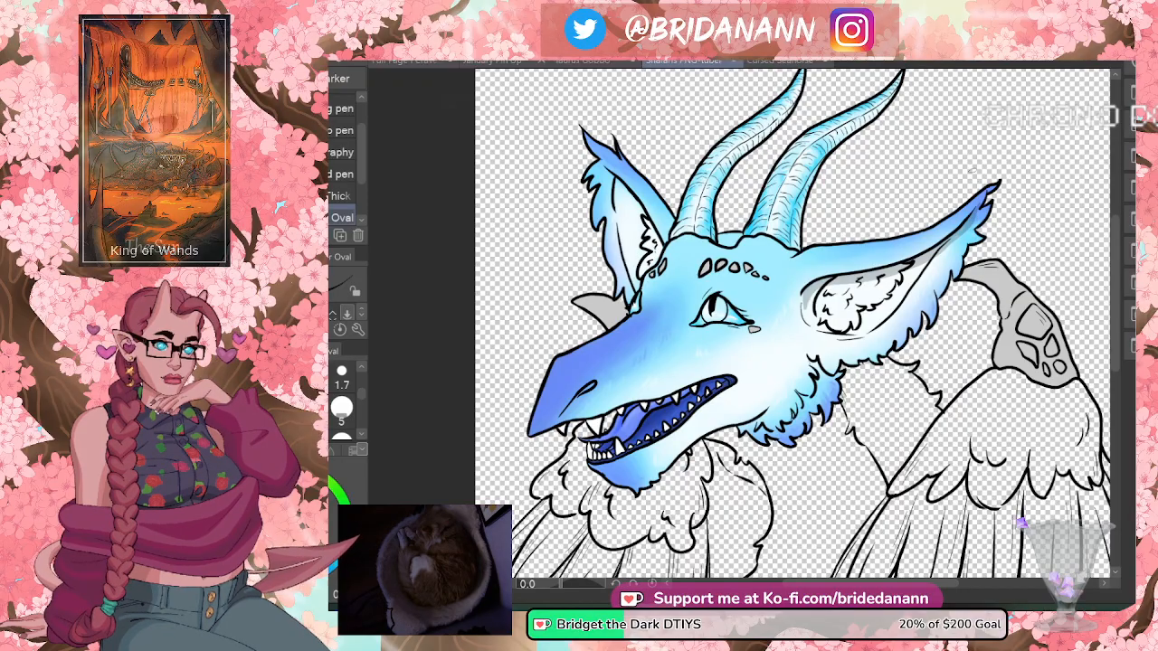
{"action": "key", "text": "ctrl+z"}
{"action": "key", "text": "ctrl+z"}
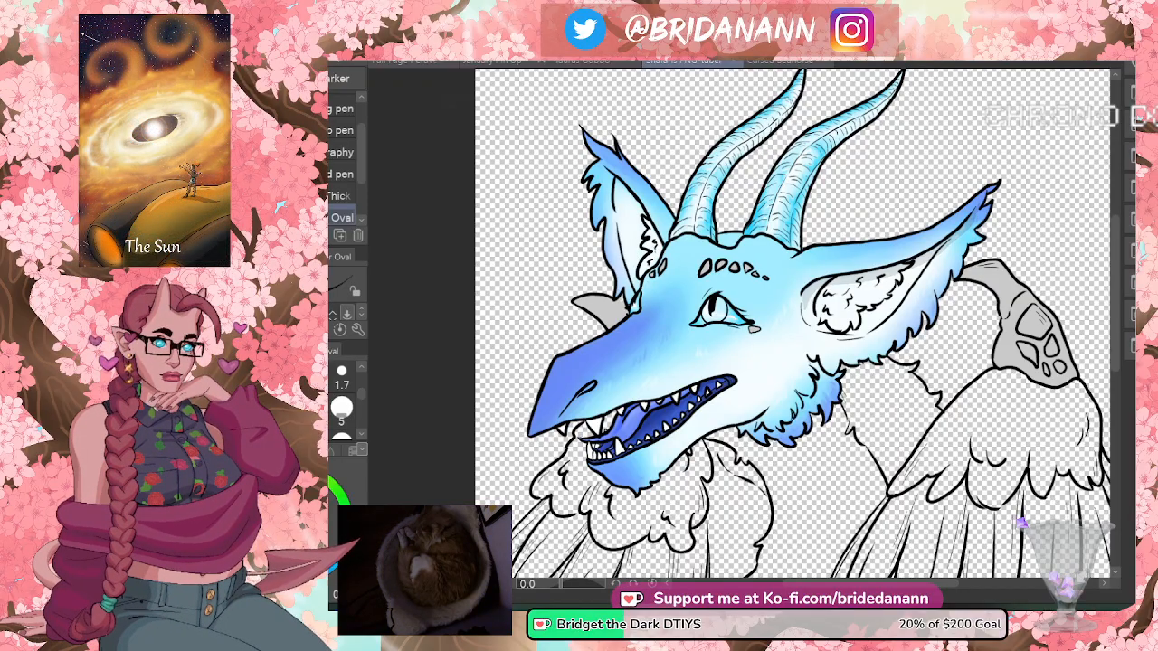
{"action": "left_click_drag", "start_coordinate": [604, 170], "coordinate": [656, 251]}
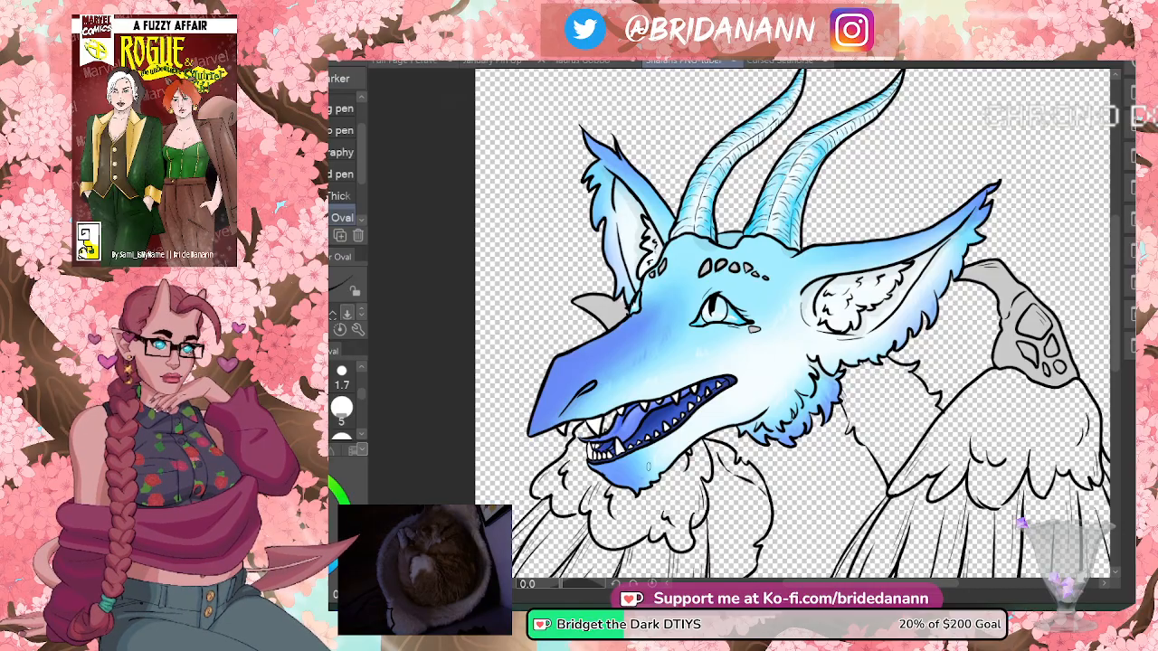
{"action": "scroll", "coordinate": [658, 432], "scroll_direction": "up", "scroll_amount": 5}
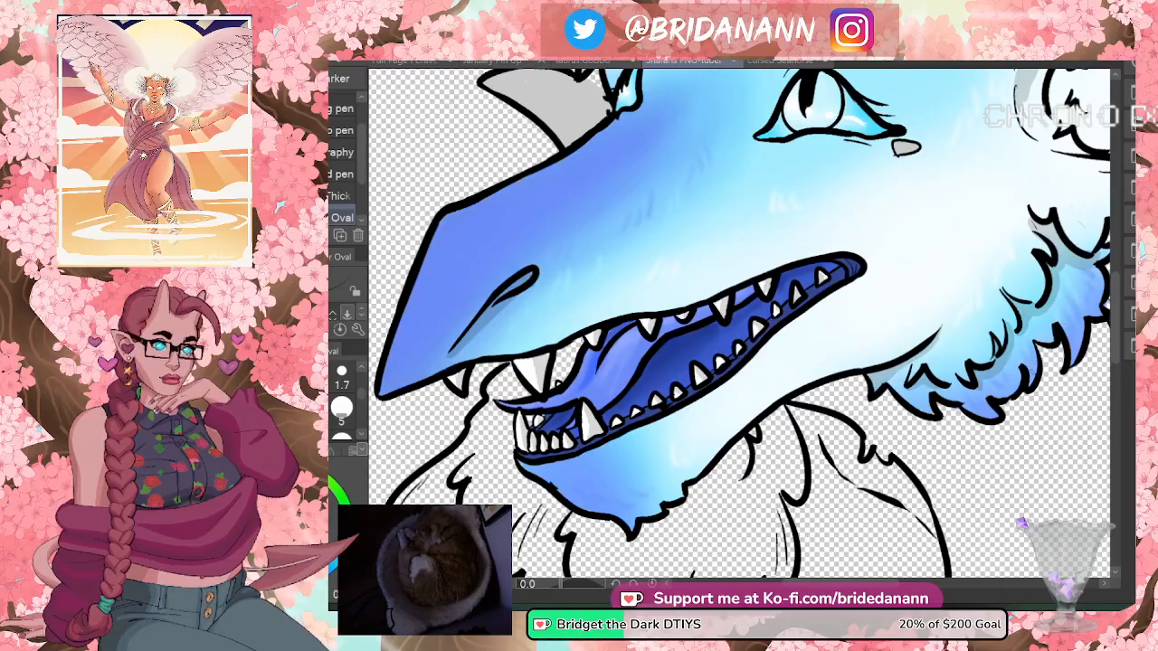
{"action": "left_click_drag", "start_coordinate": [841, 586], "coordinate": [885, 587]}
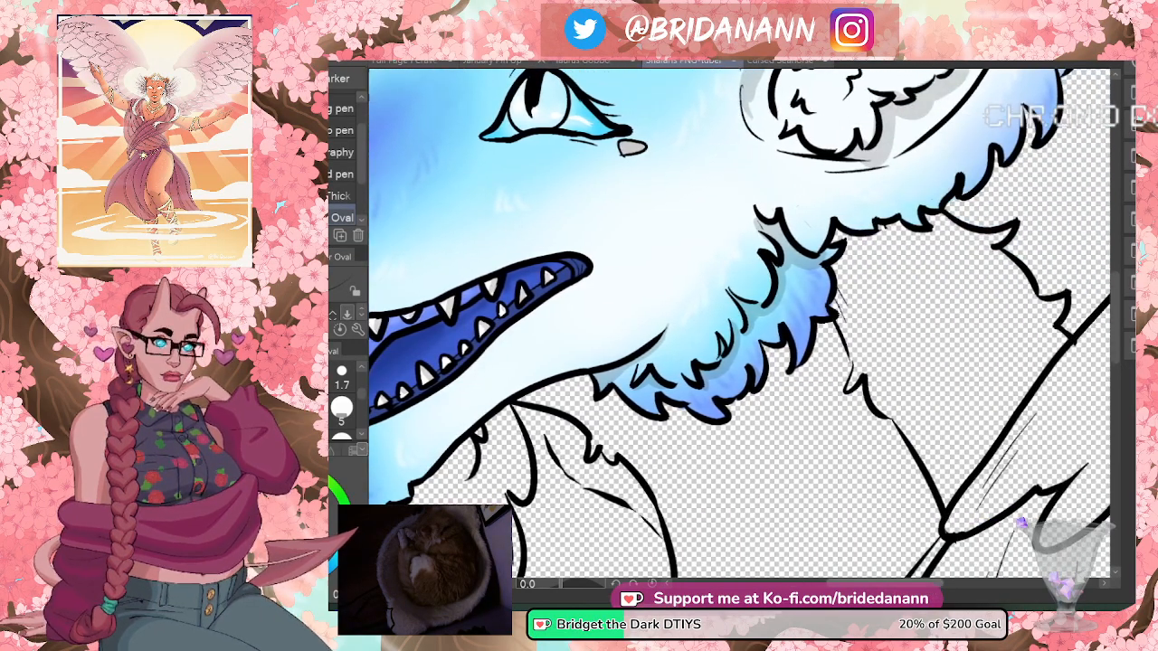
{"action": "left_click_drag", "start_coordinate": [1115, 332], "coordinate": [1112, 292]}
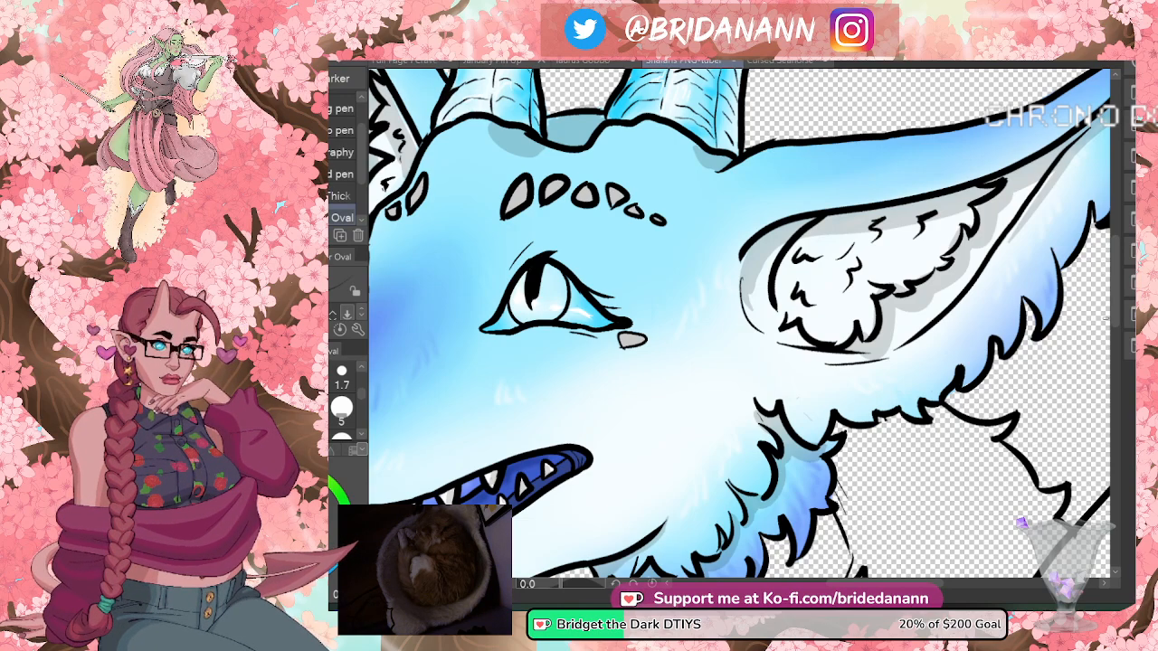
- Refine the grey shadows inside the large near ear and beneath the horns with the hard eraser and the Oval pen
{"action": "key", "text": "e"}
{"action": "mouse_move", "coordinate": [859, 308]}
{"action": "left_mouse_down"}
{"action": "mouse_move", "coordinate": [864, 335]}
{"action": "mouse_move", "coordinate": [873, 290]}
{"action": "mouse_move", "coordinate": [891, 282]}
{"action": "left_mouse_up"}
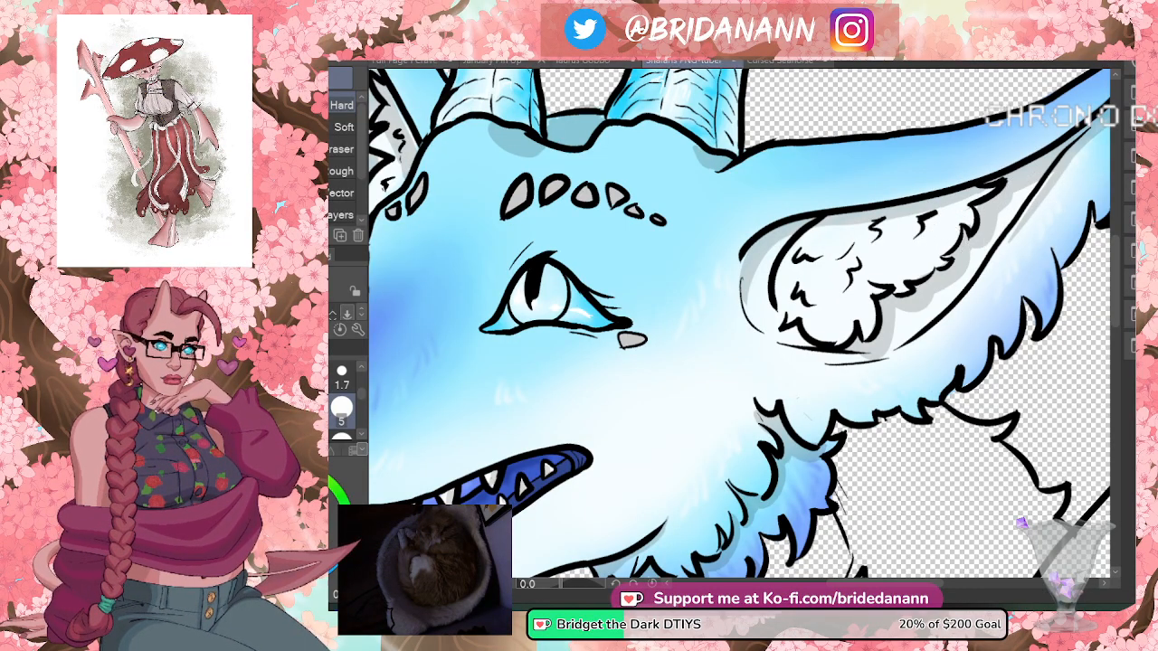
{"action": "key", "text": "p"}
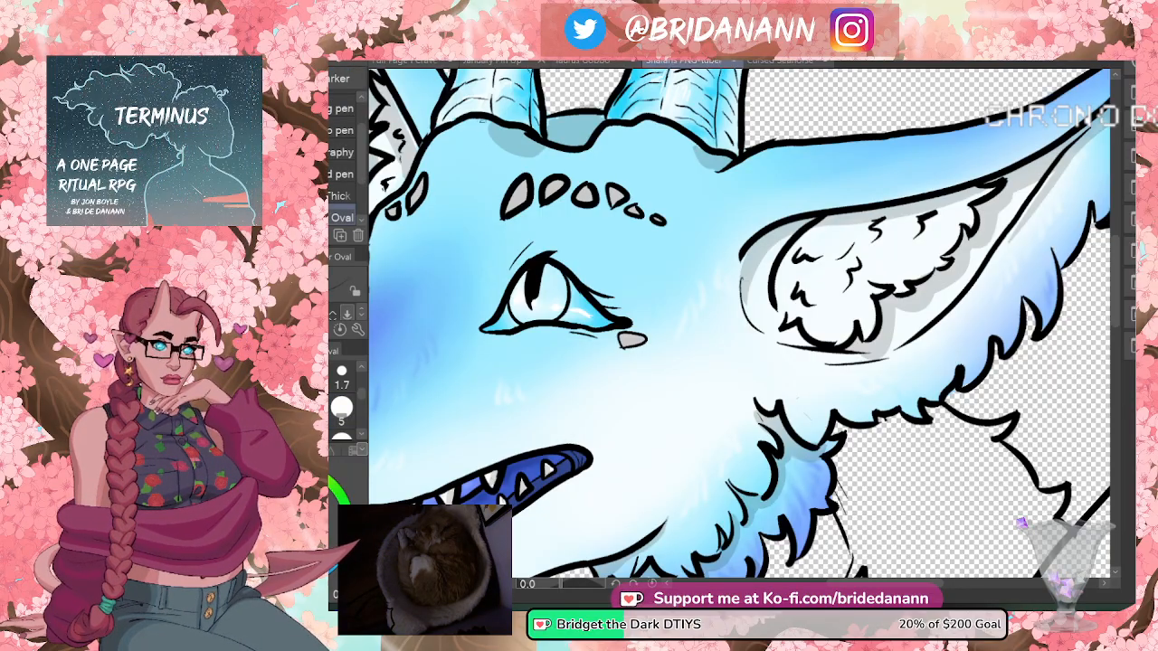
{"action": "key", "text": "e"}
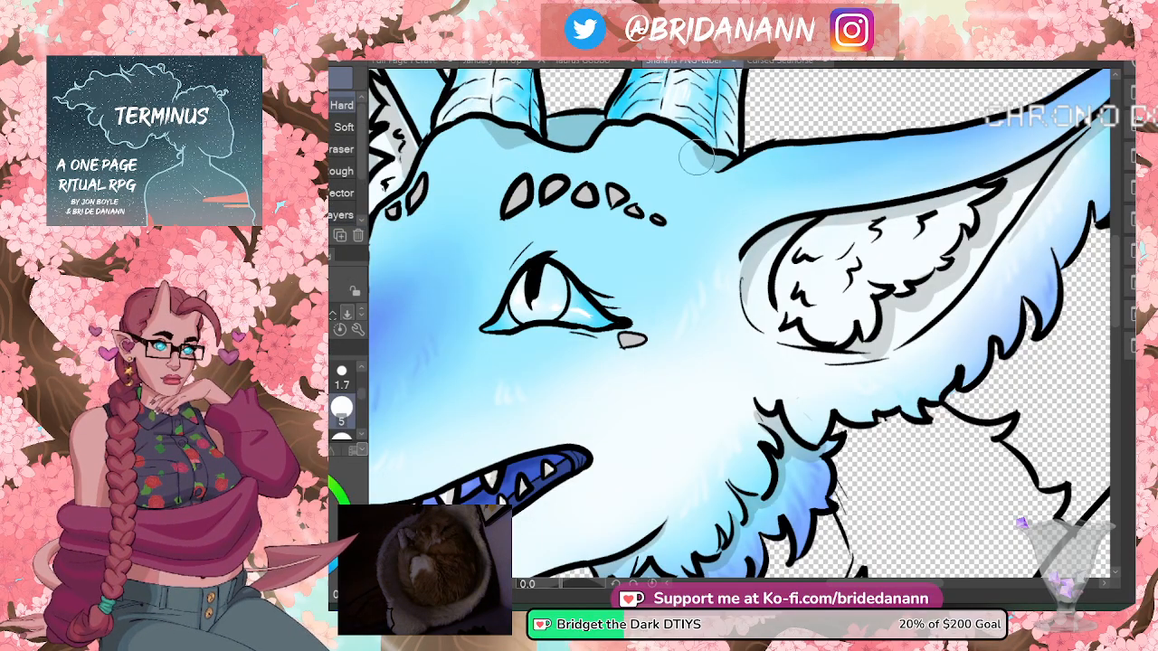
{"action": "key", "text": "p"}
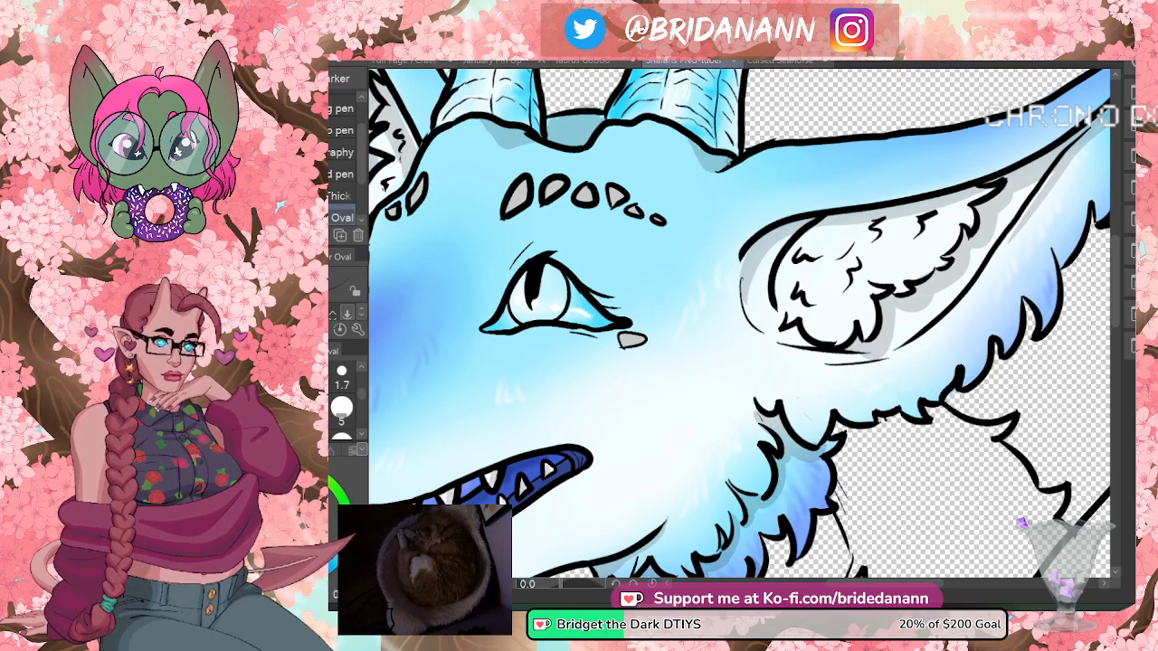
- Examine the shading on the open-mouthed head, both as a whole figure and close up around the near ear
{"action": "left_click_drag", "start_coordinate": [868, 584], "coordinate": [915, 585]}
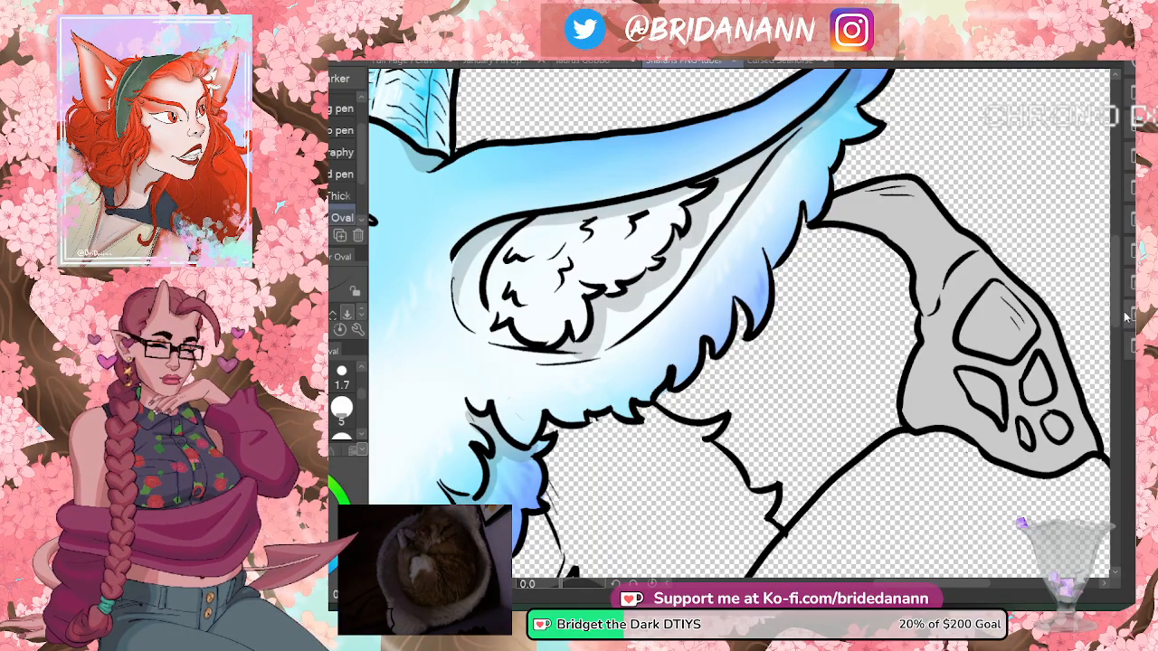
{"action": "mouse_move", "coordinate": [1120, 312]}
{"action": "left_mouse_down"}
{"action": "mouse_move", "coordinate": [1124, 254]}
{"action": "mouse_move", "coordinate": [1125, 290]}
{"action": "left_mouse_up"}
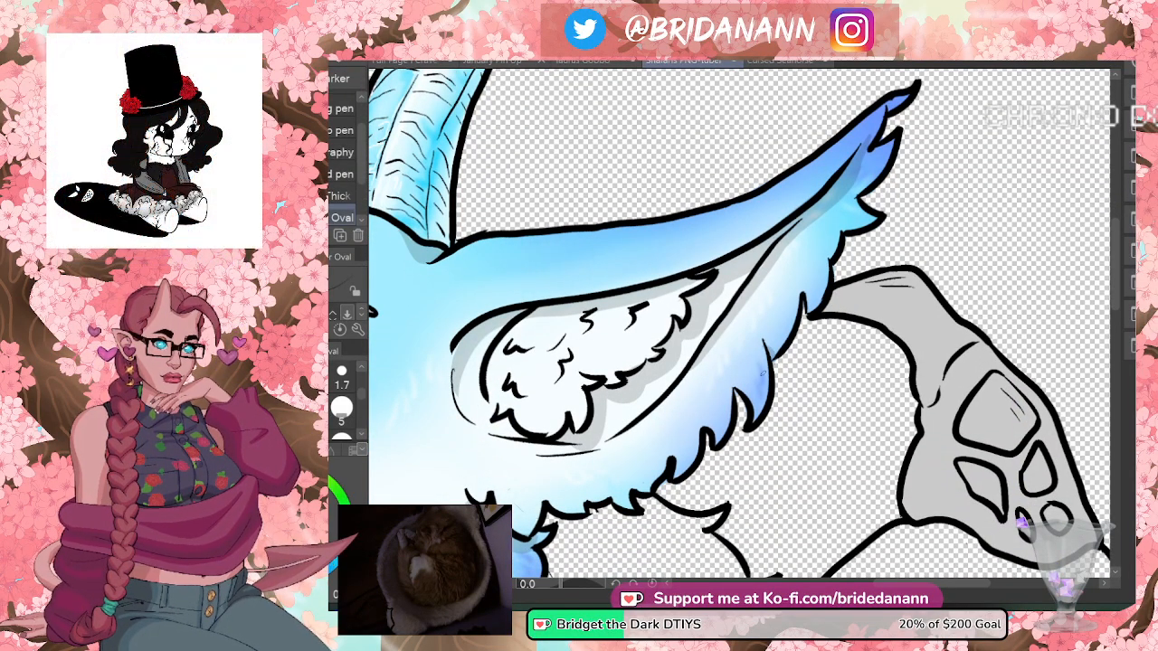
{"action": "key", "text": "ctrl+space"}
{"action": "scroll", "coordinate": [745, 274], "scroll_direction": "down", "scroll_amount": 6}
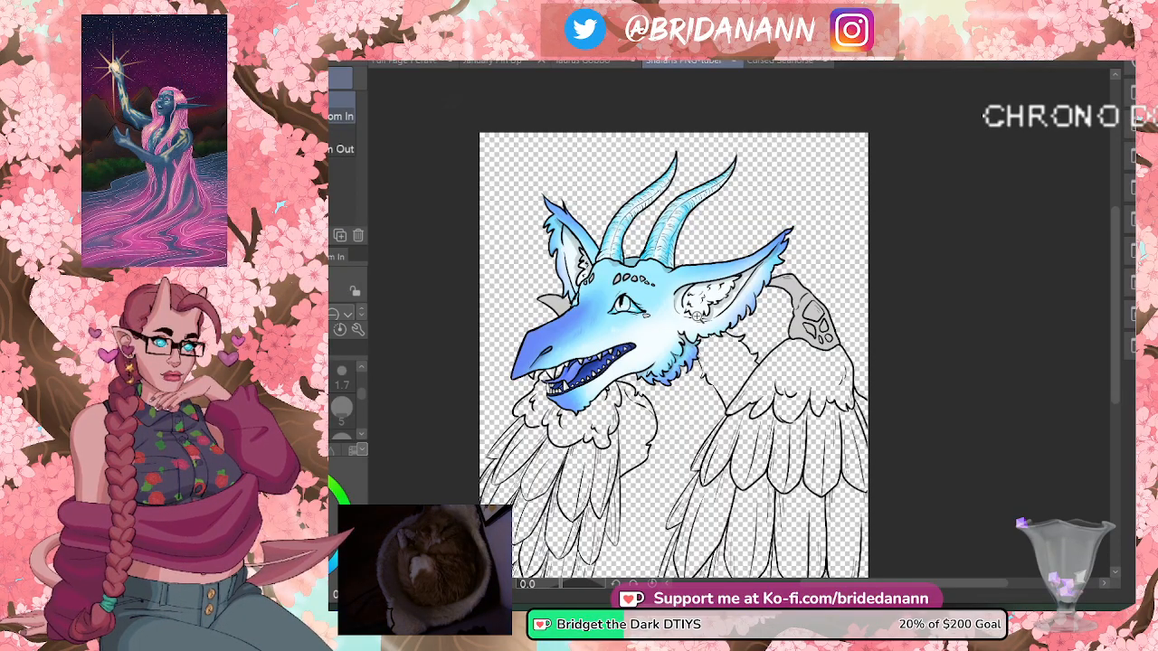
{"action": "scroll", "coordinate": [698, 314], "scroll_direction": "down", "scroll_amount": 4}
{"action": "scroll", "coordinate": [710, 298], "scroll_direction": "up", "scroll_amount": 6}
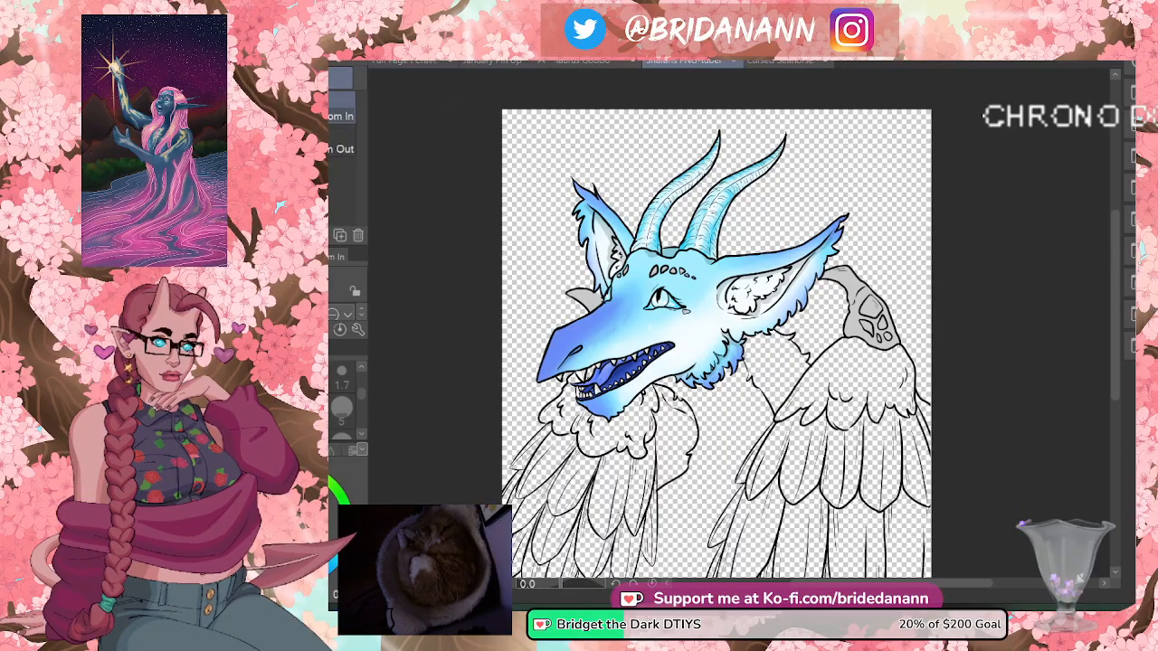
{"action": "scroll", "coordinate": [693, 313], "scroll_direction": "up", "scroll_amount": 3}
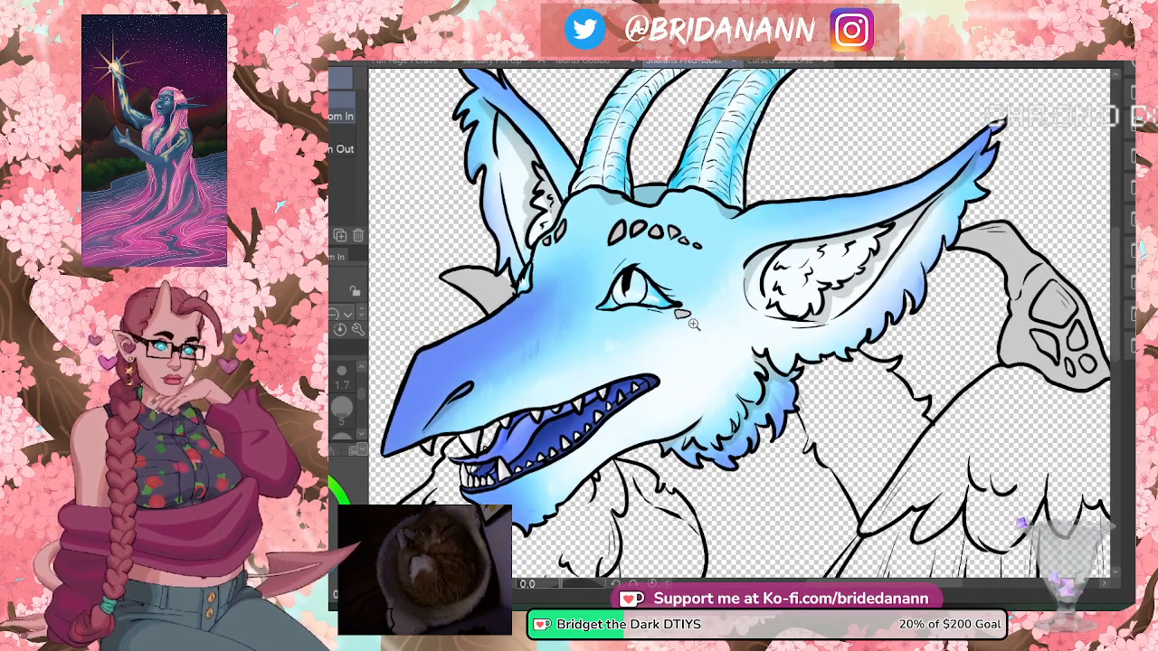
{"action": "scroll", "coordinate": [756, 278], "scroll_direction": "down", "scroll_amount": 4}
{"action": "scroll", "coordinate": [758, 275], "scroll_direction": "down", "scroll_amount": 3}
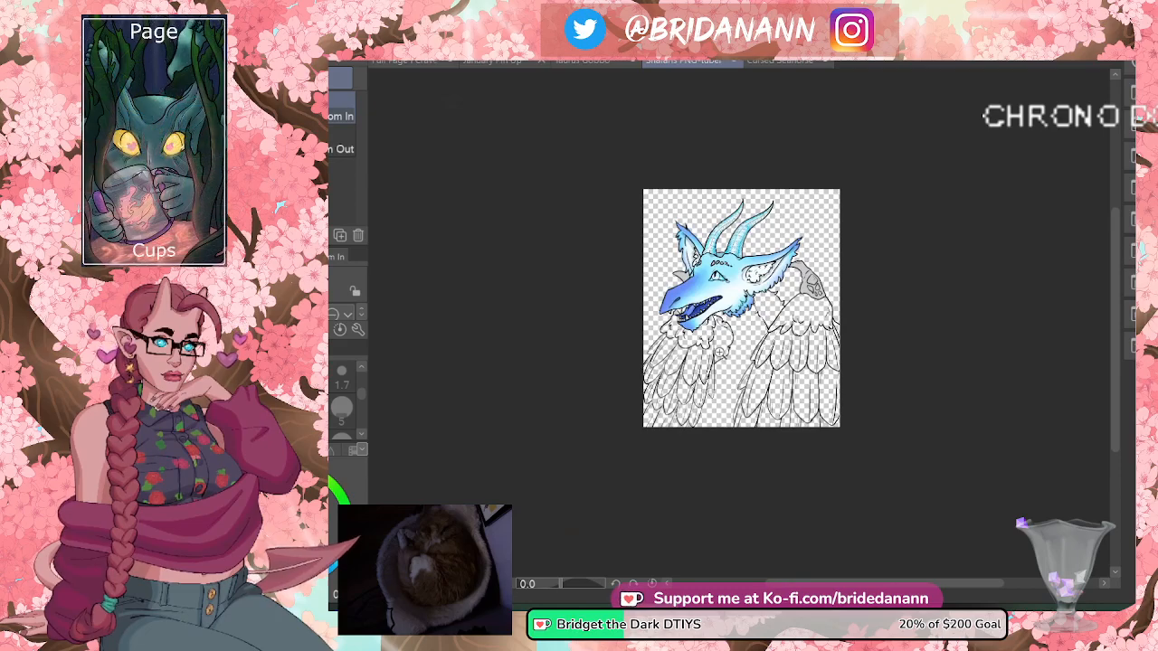
{"action": "scroll", "coordinate": [767, 254], "scroll_direction": "up", "scroll_amount": 4}
{"action": "scroll", "coordinate": [820, 242], "scroll_direction": "up", "scroll_amount": 3}
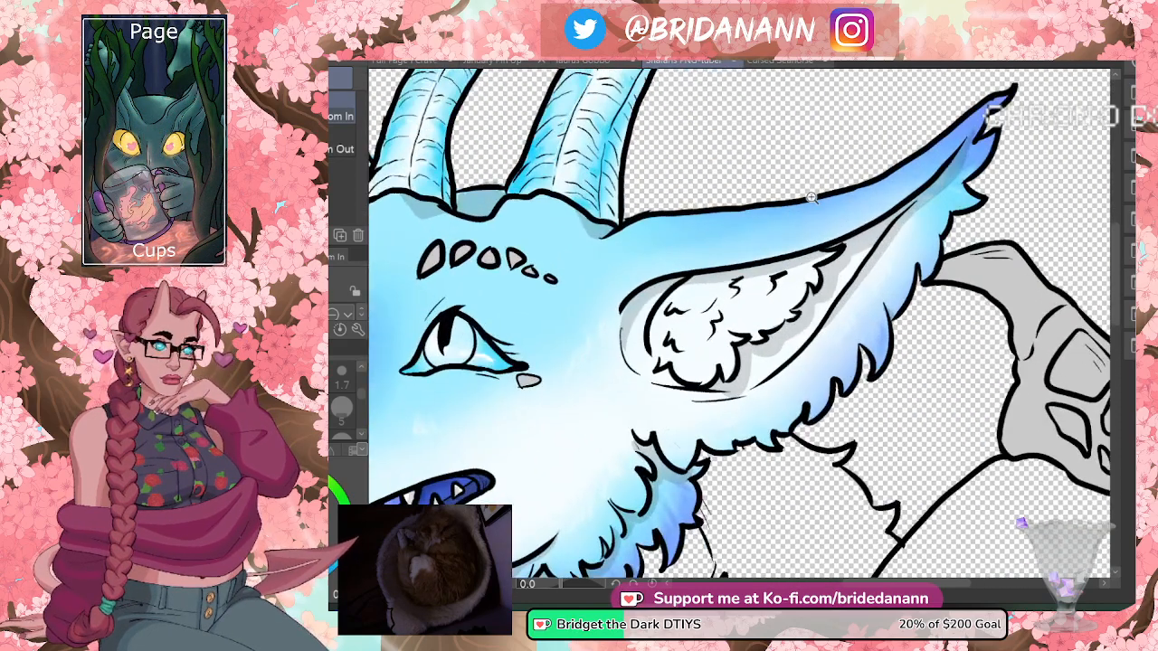
{"action": "key", "text": "p"}
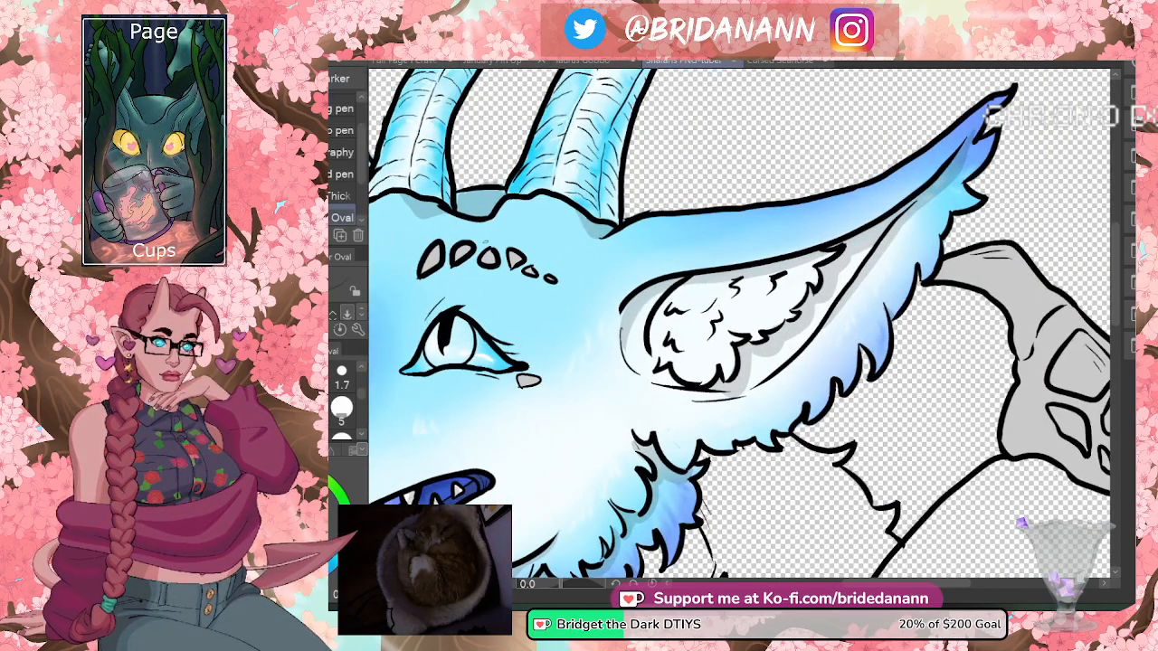
{"action": "key", "text": "ctrl+space"}
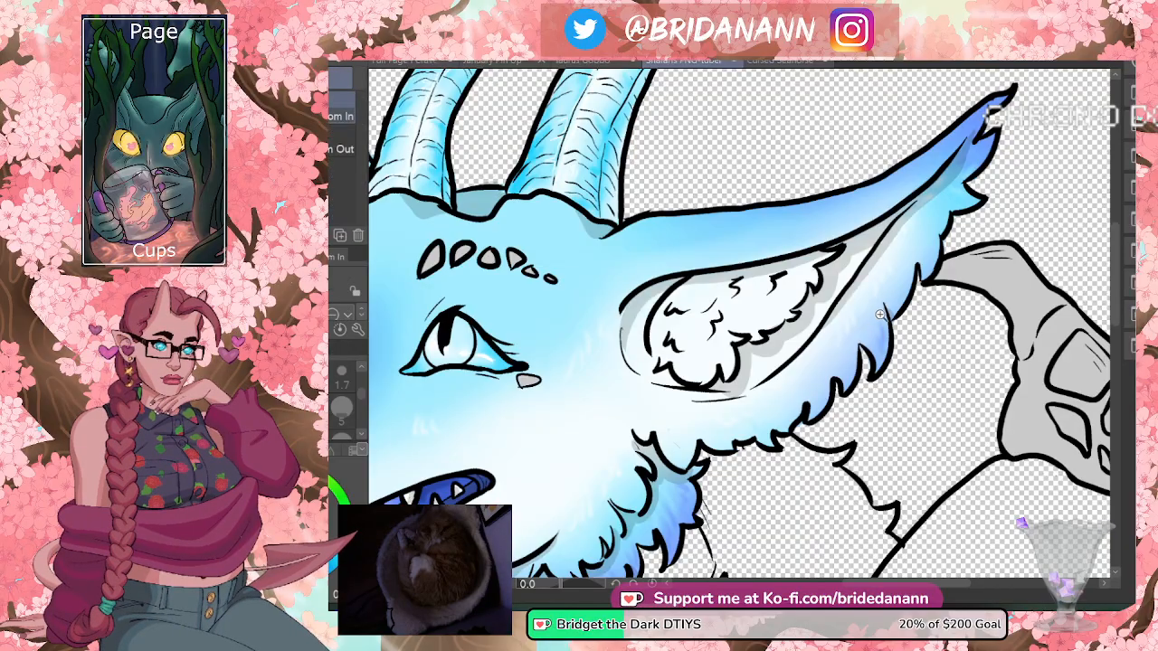
{"action": "left_click_drag", "start_coordinate": [878, 314], "coordinate": [858, 360]}
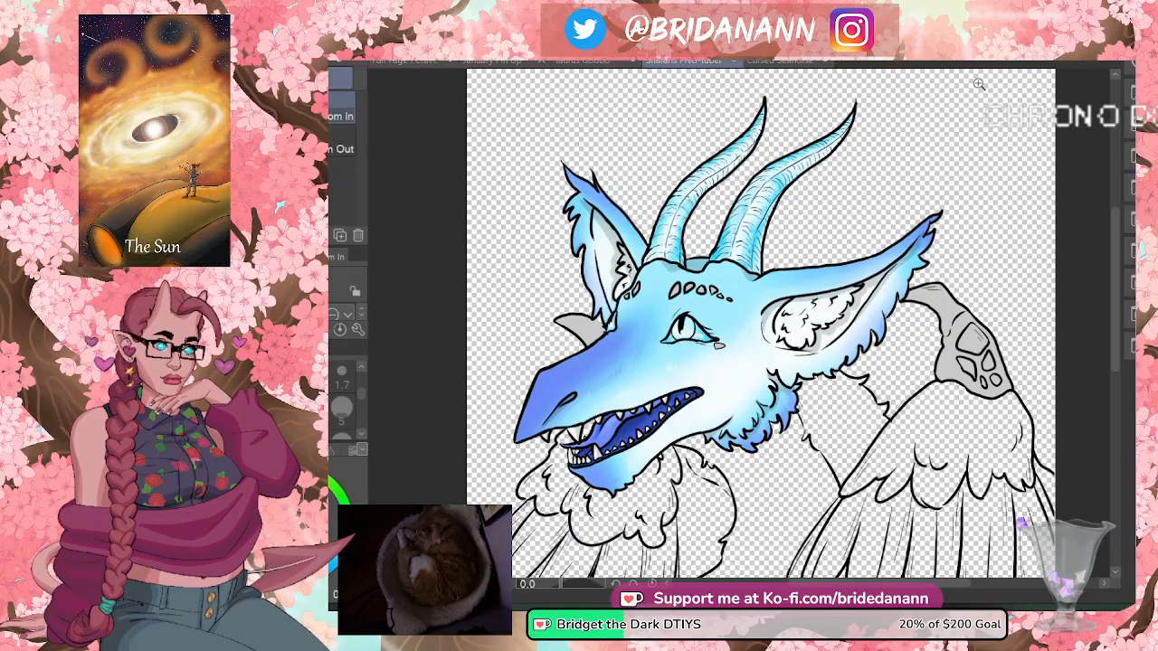
{"action": "mouse_move", "coordinate": [866, 310]}
{"action": "left_mouse_down"}
{"action": "mouse_move", "coordinate": [846, 361]}
{"action": "mouse_move", "coordinate": [871, 319]}
{"action": "left_mouse_up"}
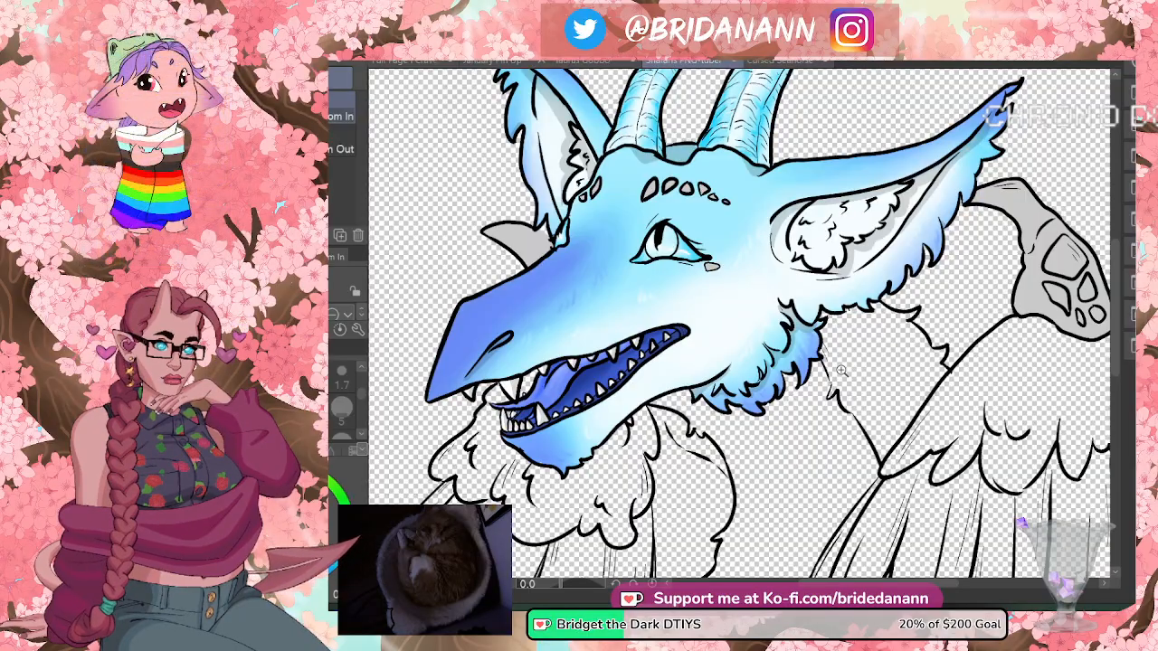
{"action": "left_click", "coordinate": [819, 253]}
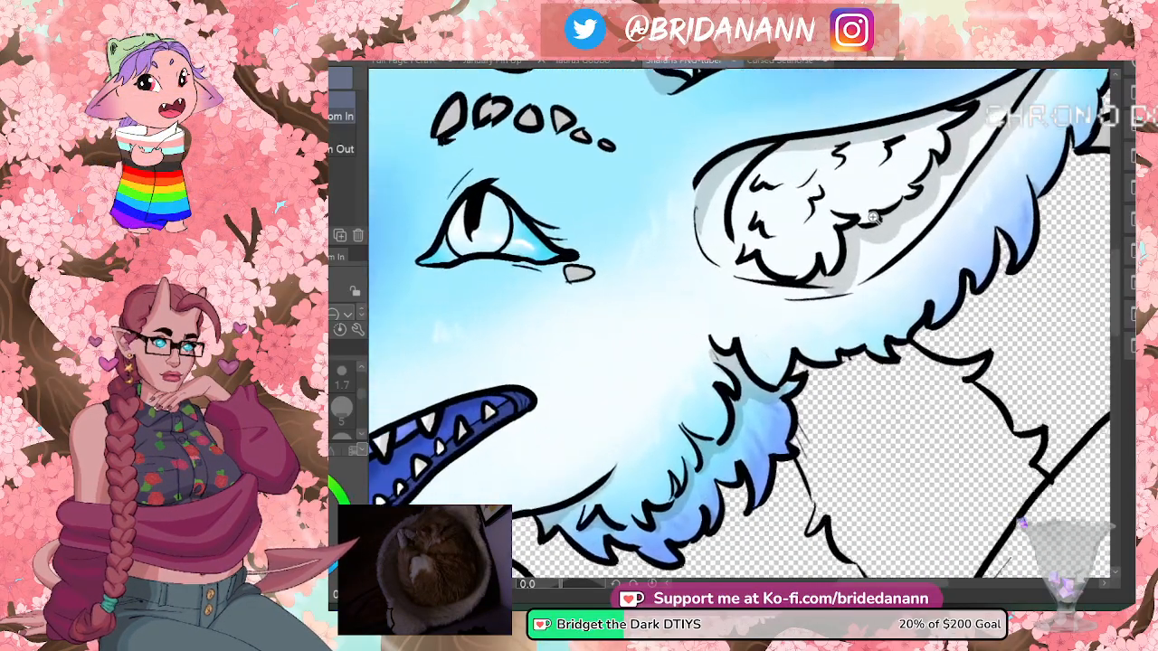
- Touch up the grey shading inside the far ear, around its inner fur tufts, with the Oval pen
{"action": "key", "text": "p"}
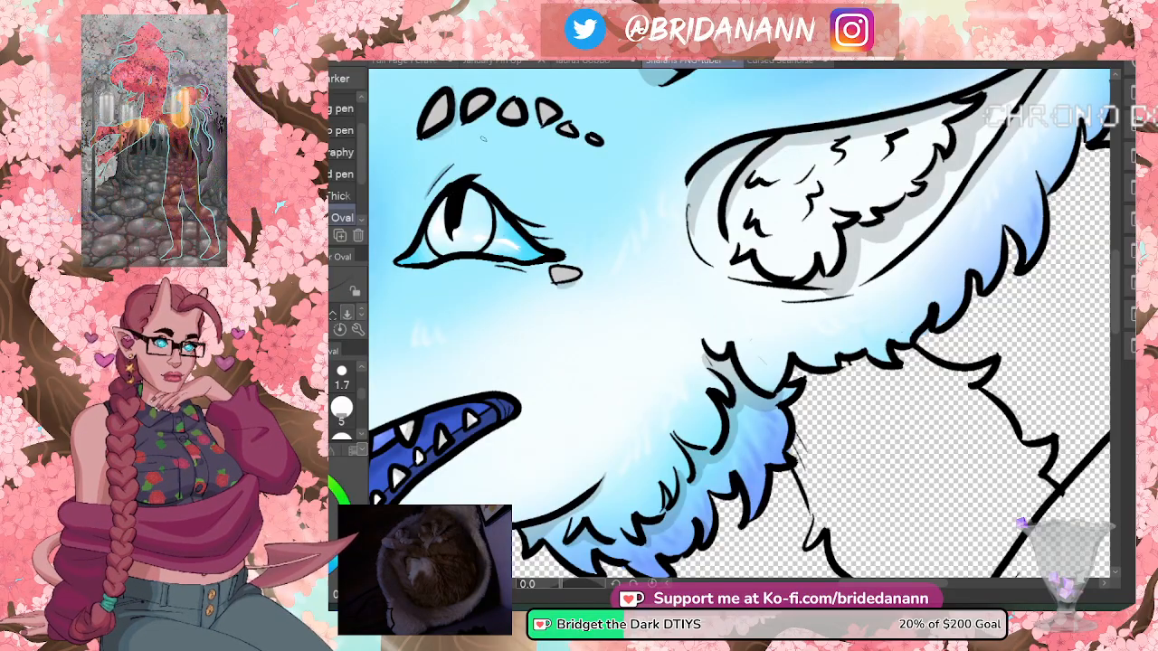
{"action": "key", "text": "ctrl+space"}
{"action": "left_click", "coordinate": [687, 232], "text": "alt"}
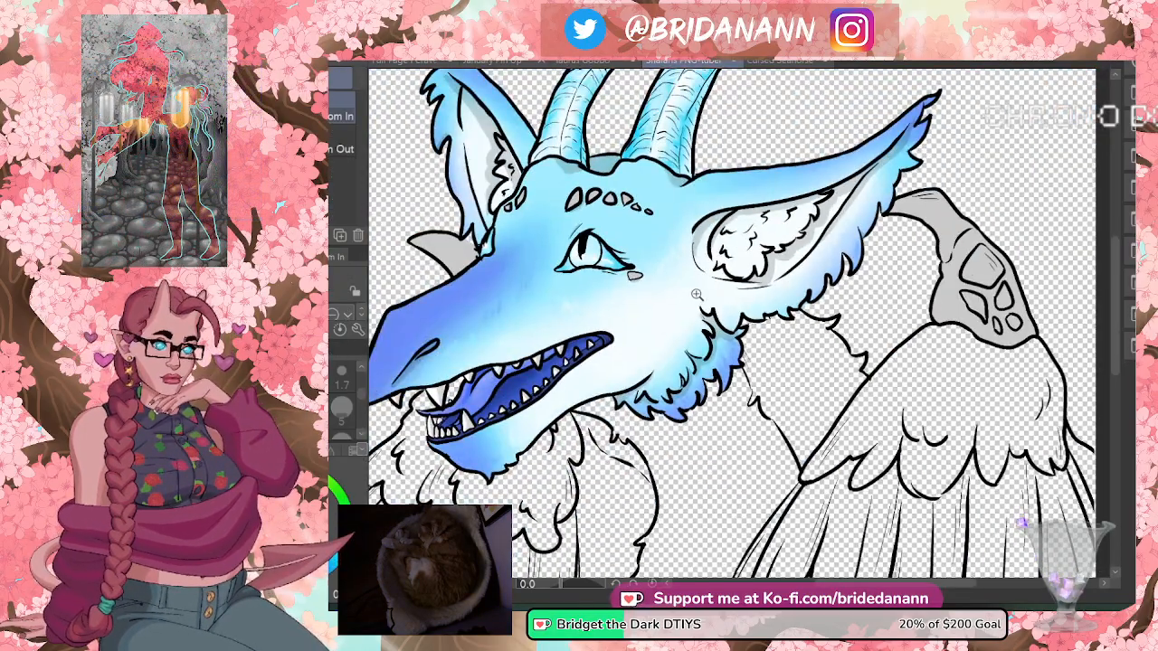
{"action": "left_click", "coordinate": [692, 292]}
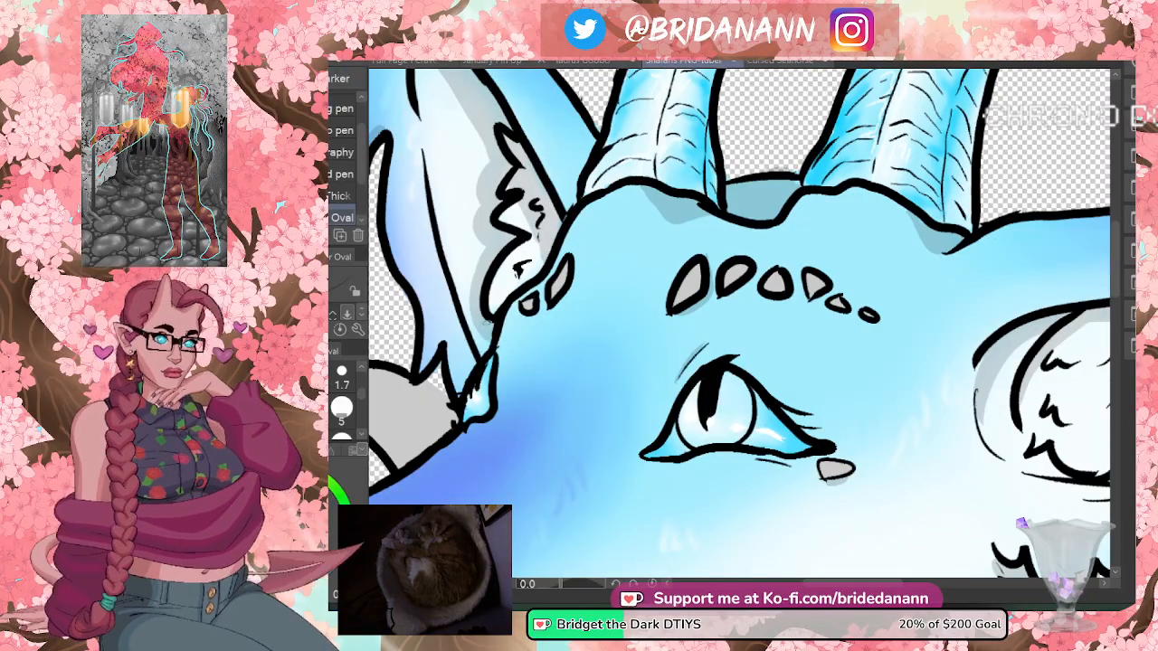
{"action": "left_click_drag", "start_coordinate": [418, 177], "coordinate": [473, 361]}
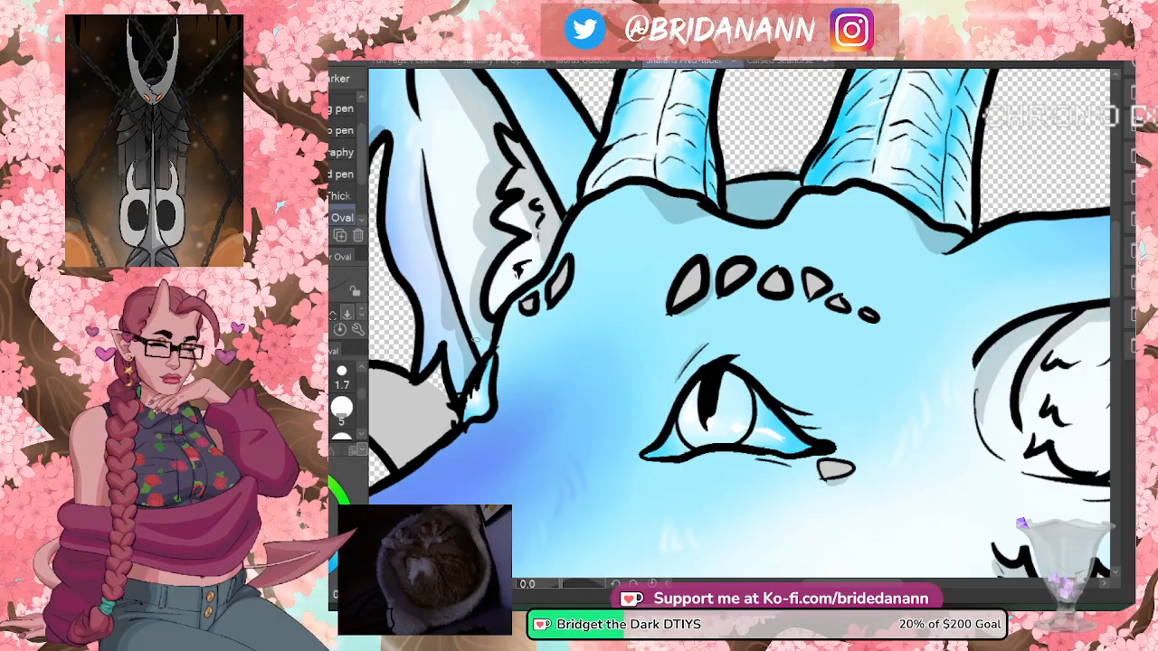
{"action": "left_click_drag", "start_coordinate": [537, 244], "coordinate": [539, 279]}
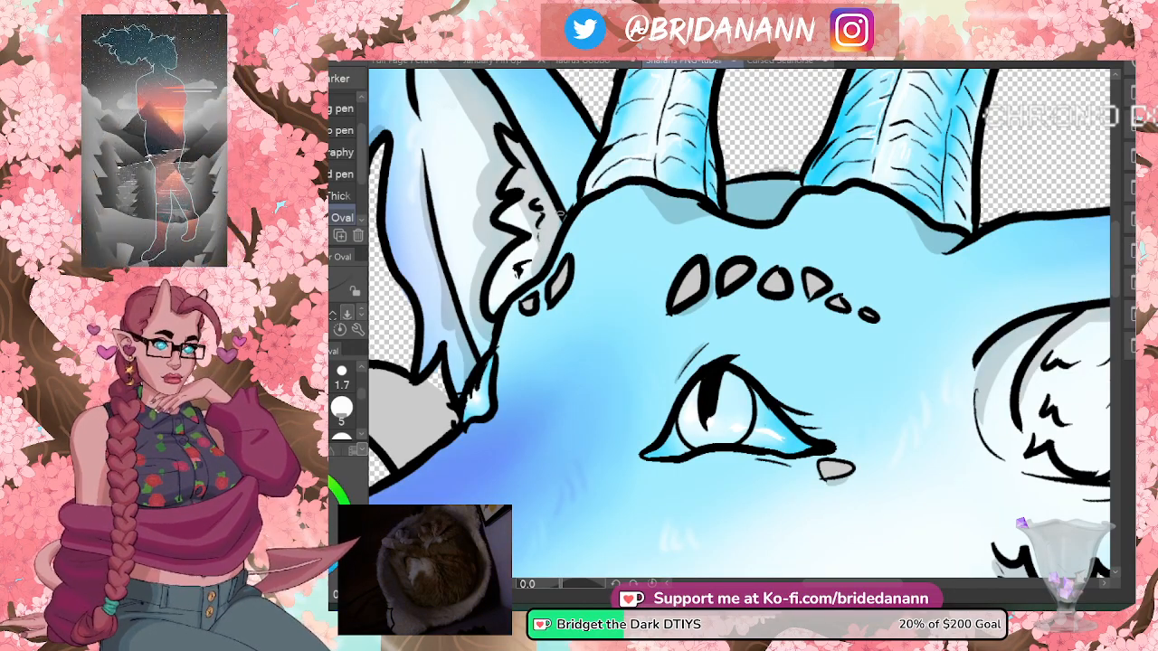
- Review the shaded head against the uncoloured wings and chest in a view of the whole figure
{"action": "key", "text": "ctrl+space"}
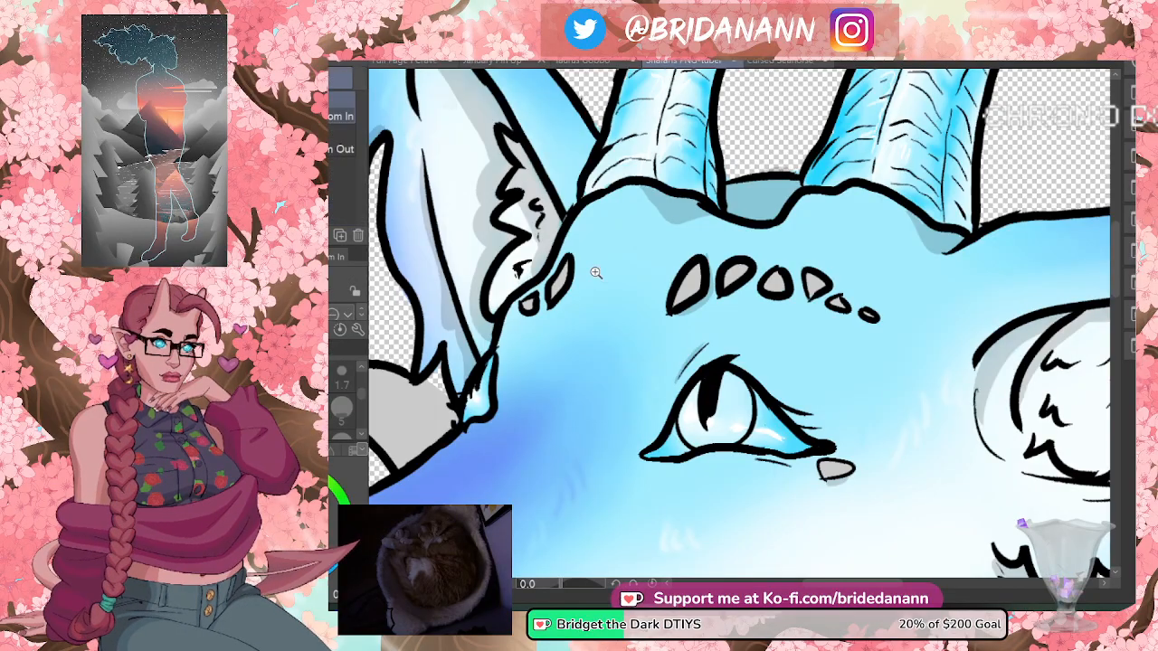
{"action": "left_click_drag", "start_coordinate": [581, 287], "coordinate": [518, 361]}
{"action": "scroll", "coordinate": [809, 279], "scroll_direction": "down", "scroll_amount": 2}
{"action": "scroll", "coordinate": [734, 280], "scroll_direction": "up", "scroll_amount": 5}
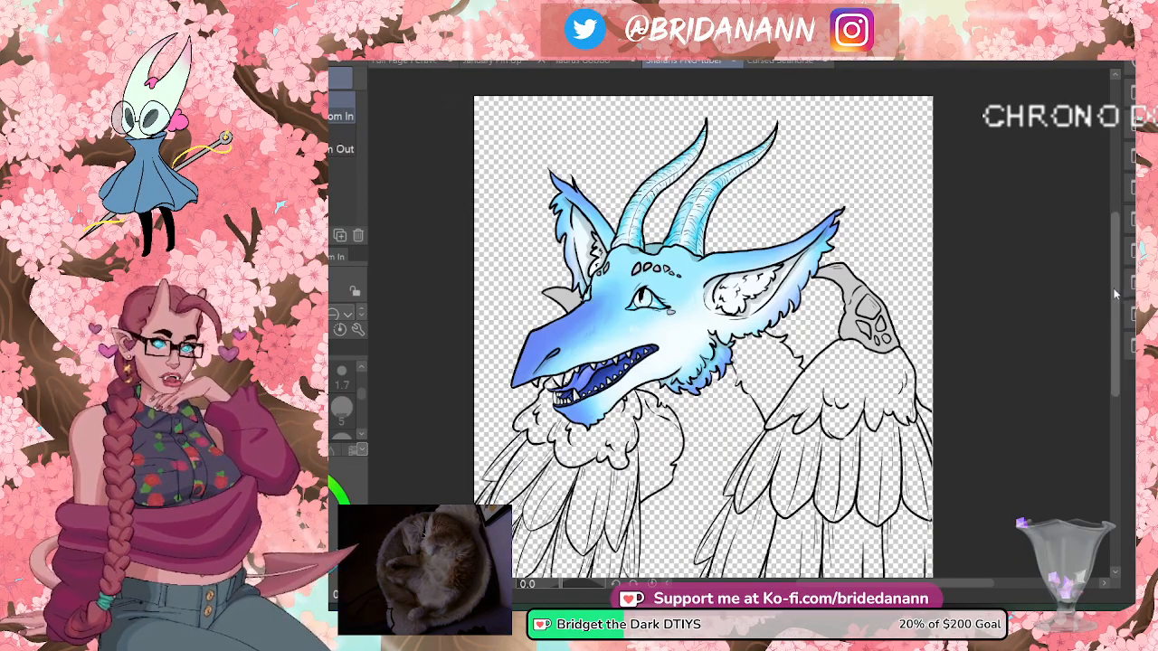
{"action": "scroll", "coordinate": [1128, 299], "scroll_direction": "down", "scroll_amount": 3}
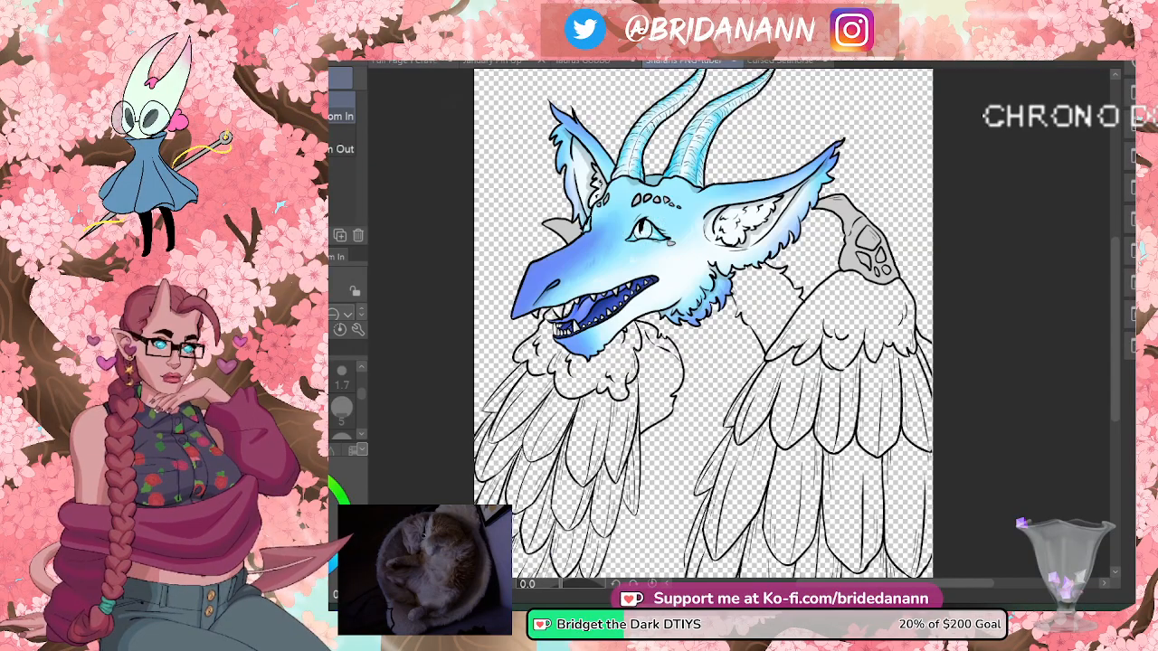
{"action": "scroll", "coordinate": [1124, 339], "scroll_direction": "down", "scroll_amount": 2}
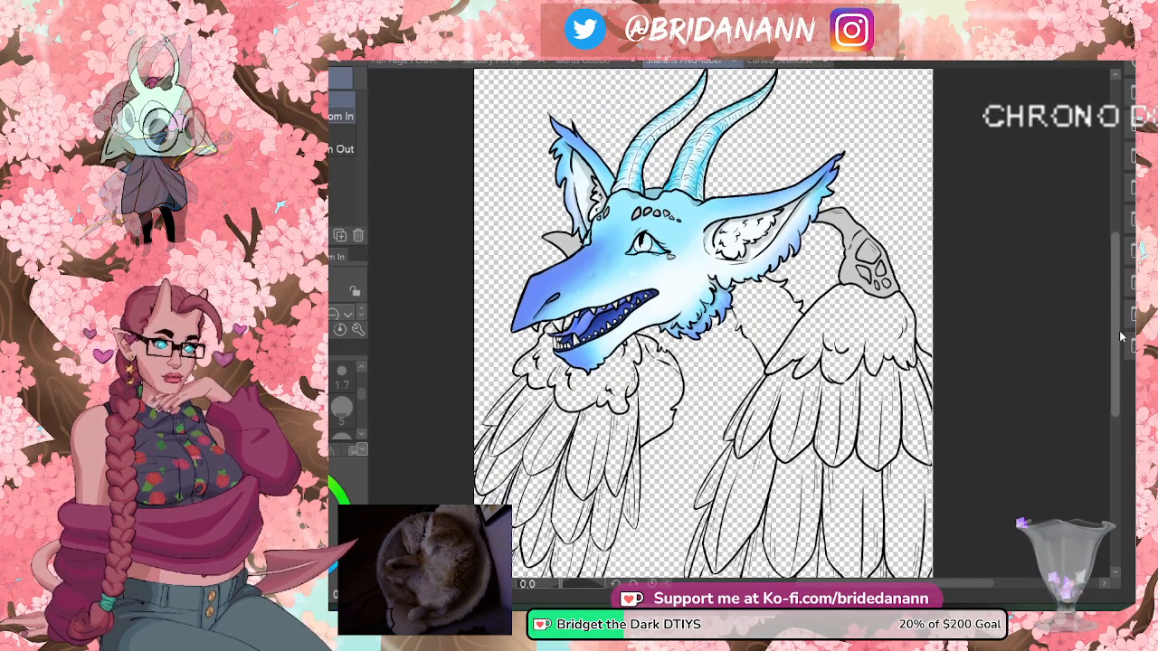
{"action": "scroll", "coordinate": [1124, 348], "scroll_direction": "up", "scroll_amount": 1}
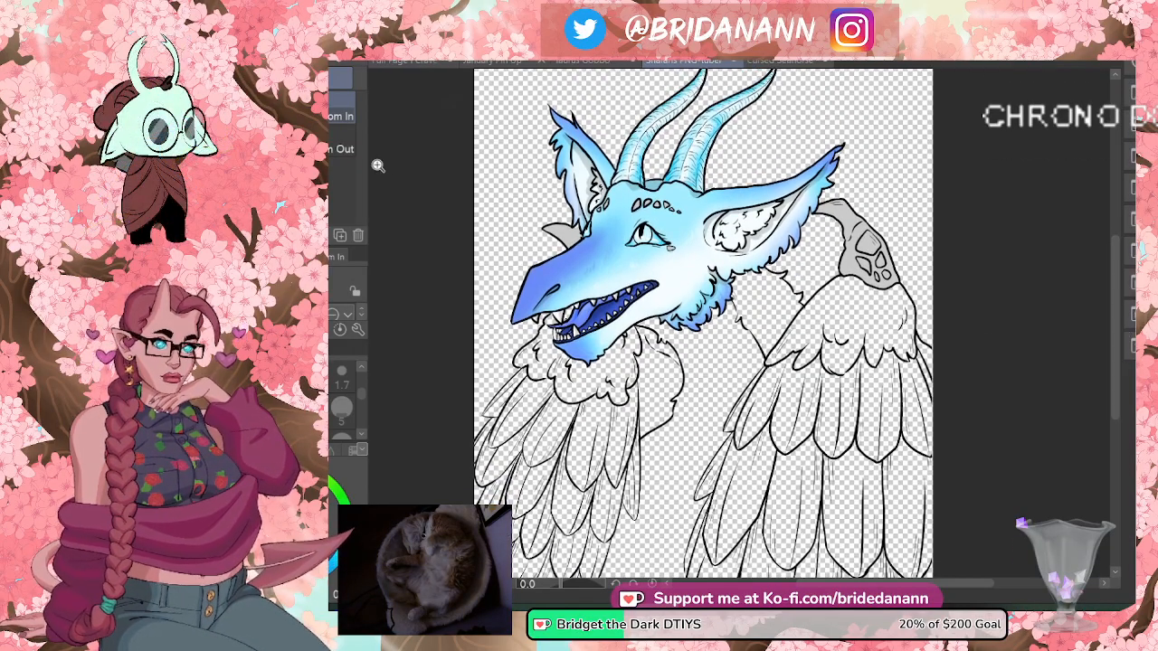
- Switch the visible artwork from the open-mouthed head to the closed-mouth version with its own ears
{"action": "left_click", "coordinate": [264, 149]}
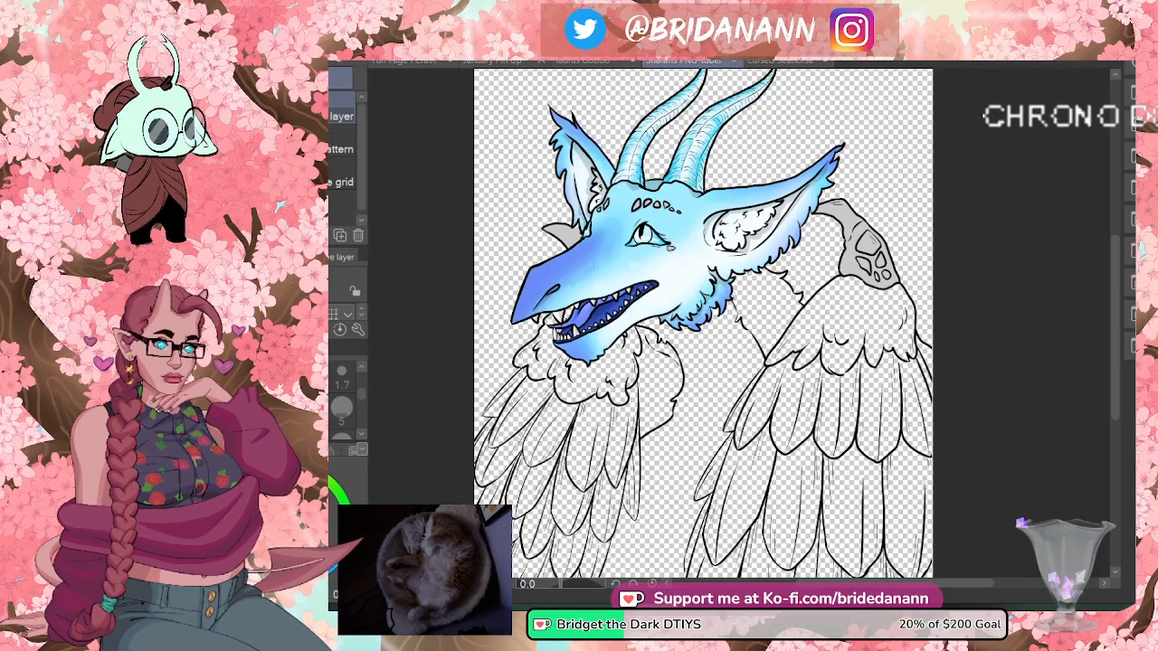
{"action": "key", "text": "ctrl+z"}
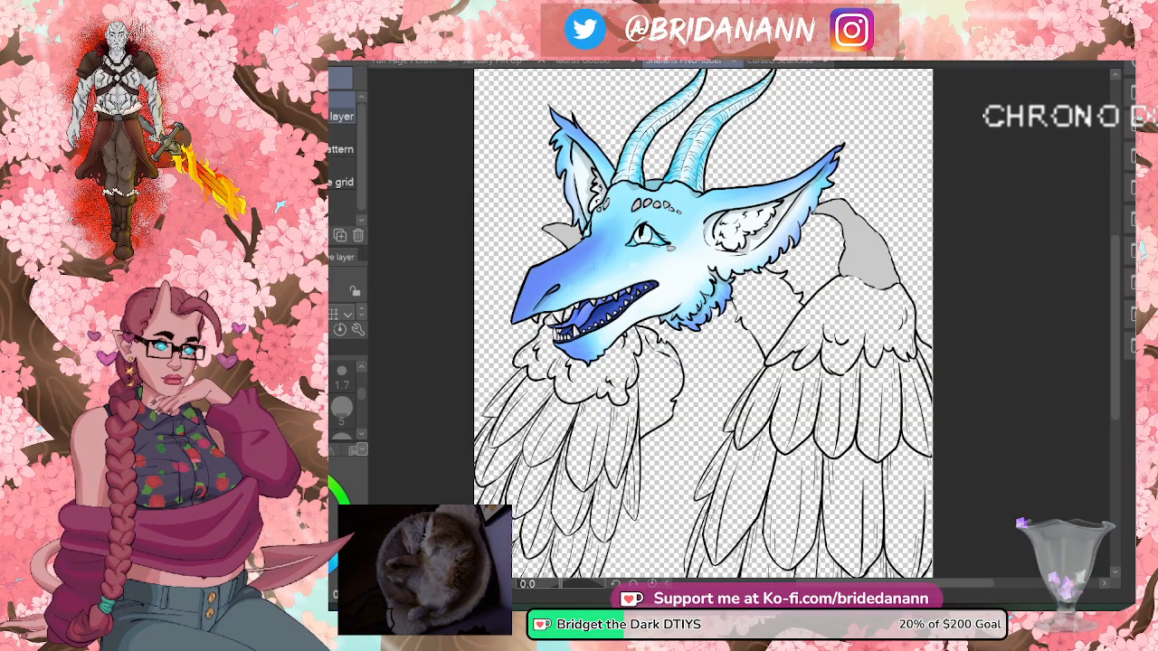
{"action": "key", "text": "ctrl+y"}
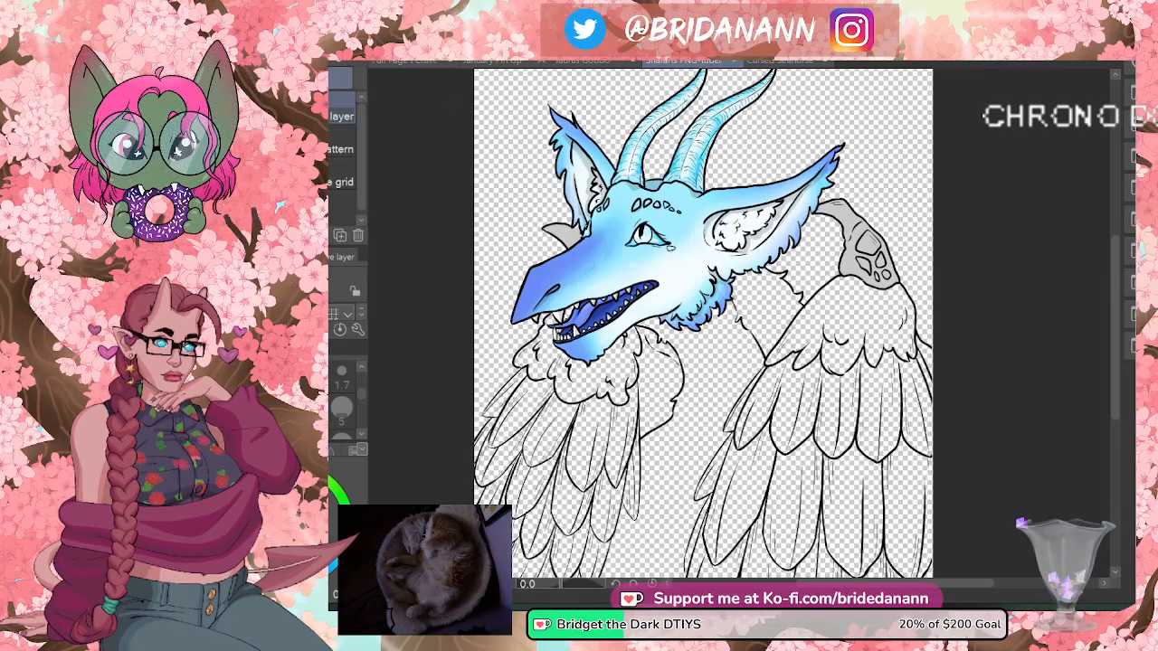
{"action": "key", "text": "ctrl+z"}
{"action": "key", "text": "ctrl+y"}
{"action": "key", "text": "ctrl+z"}
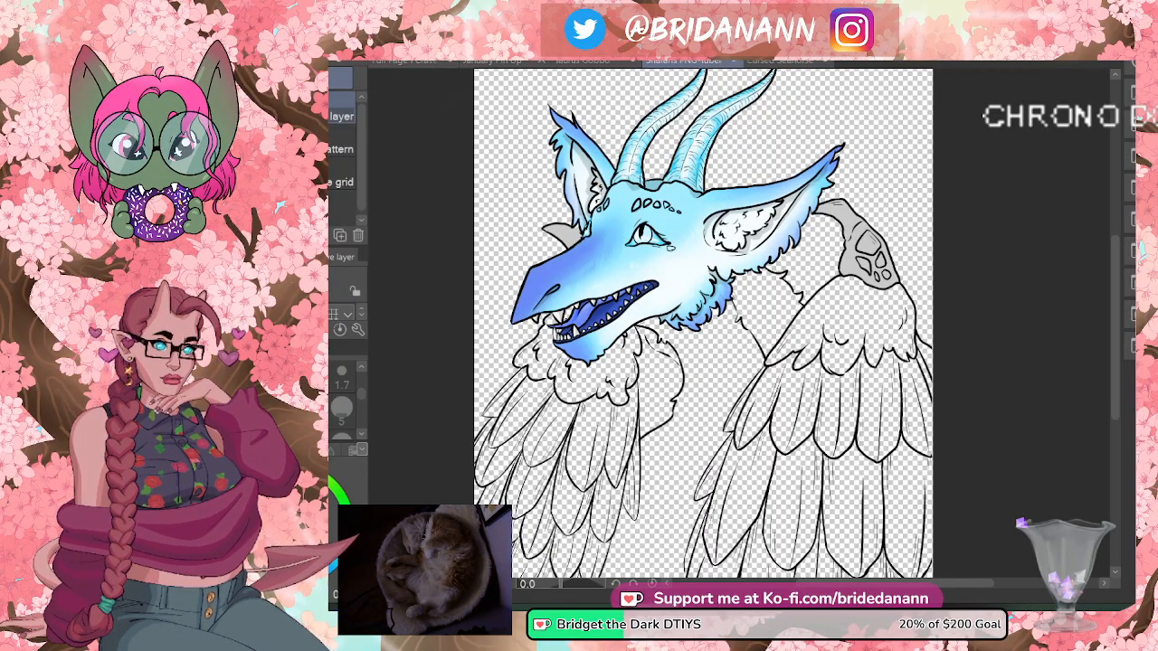
{"action": "key", "text": "ctrl+y"}
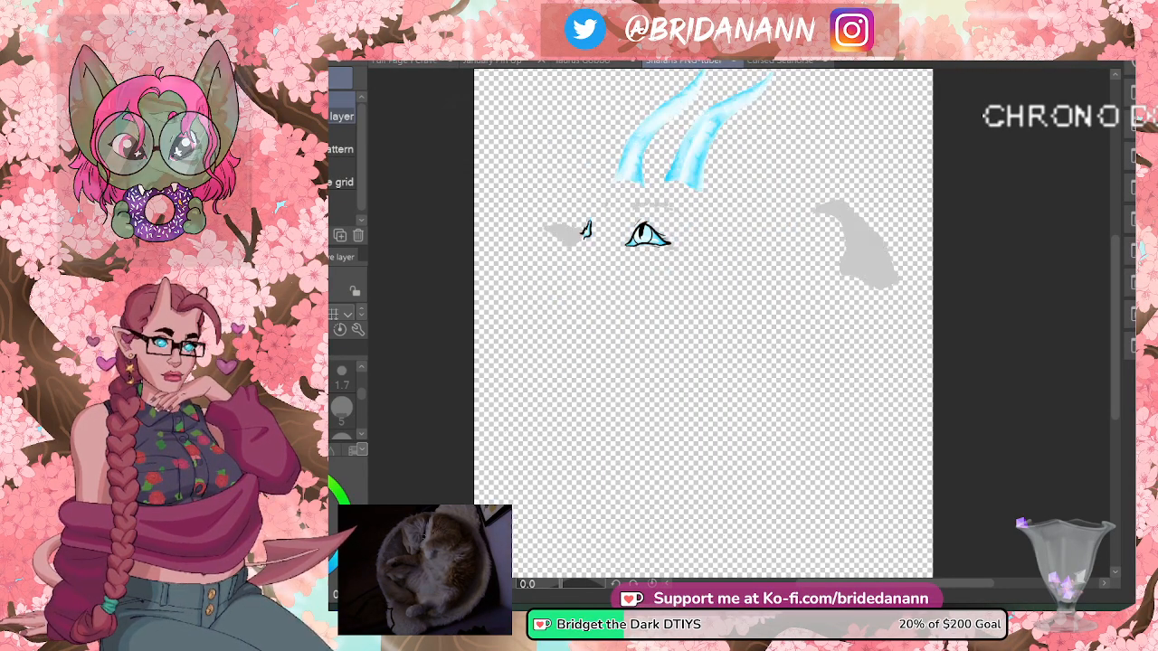
{"action": "key", "text": "ctrl+z"}
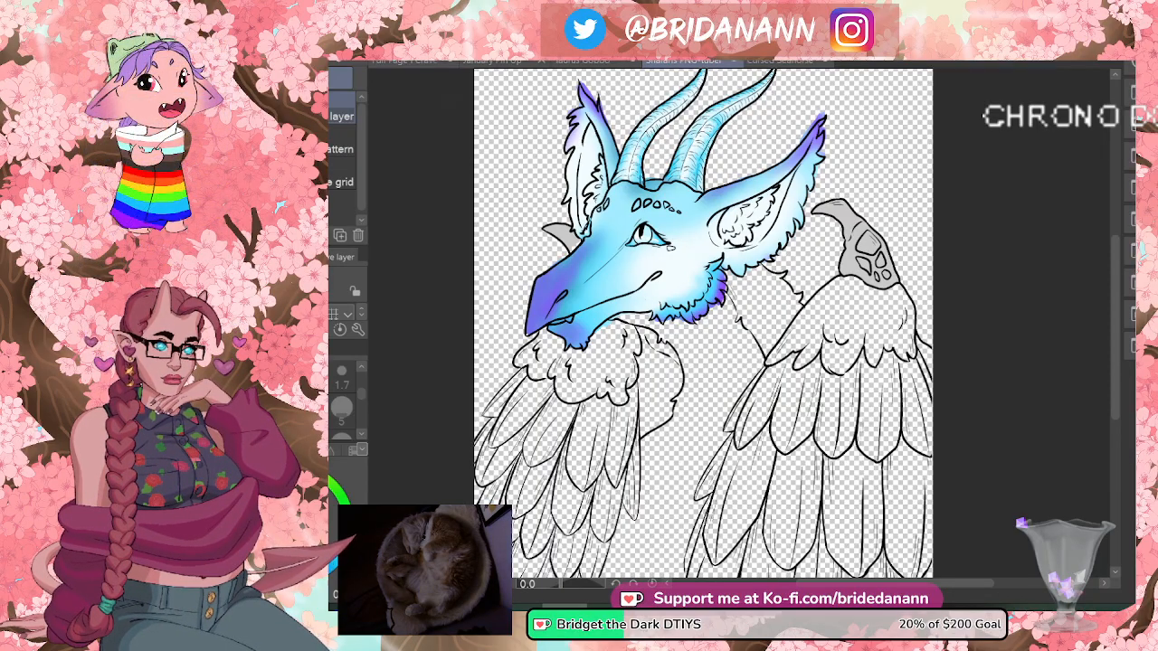
- Erase the purple and blue colour spilling past the outlines at the tips of both ears with the Hard eraser
{"action": "key", "text": "ctrl+space"}
{"action": "left_click_drag", "start_coordinate": [803, 158], "coordinate": [841, 94]}
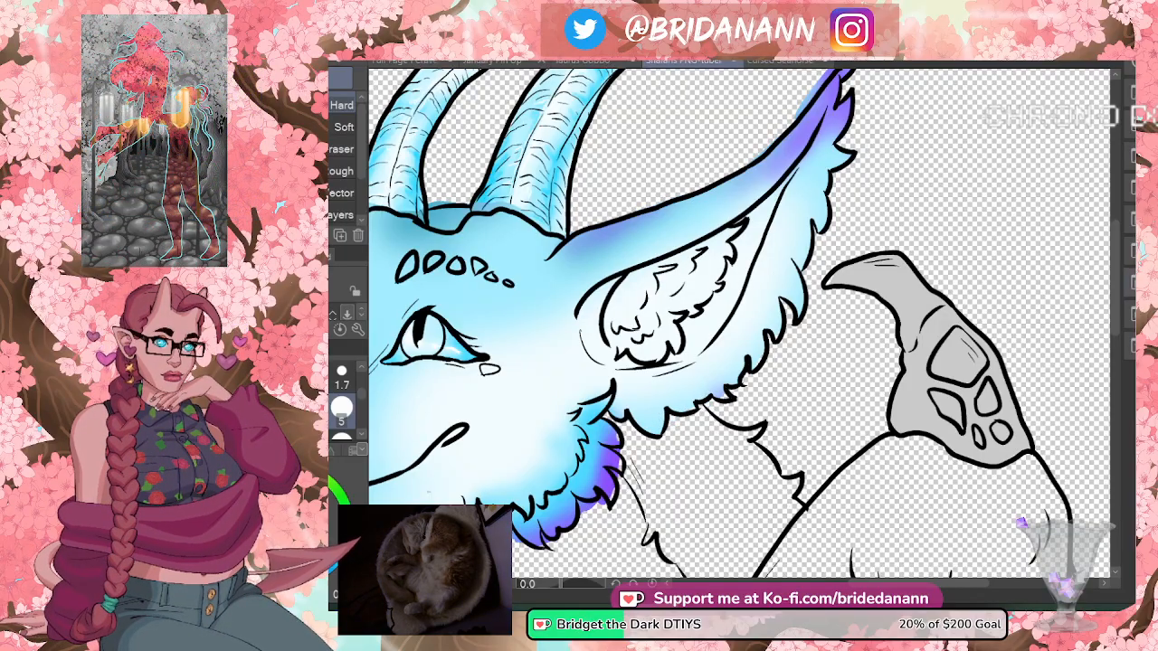
{"action": "scroll", "coordinate": [815, 173], "scroll_direction": "up", "scroll_amount": 3}
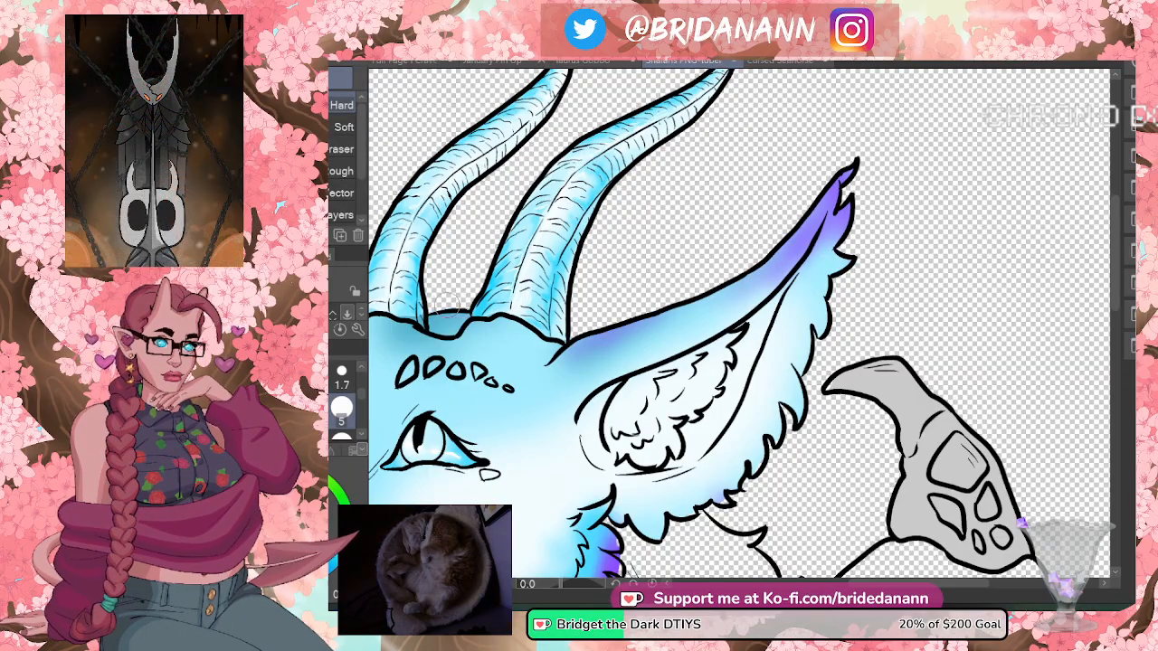
{"action": "left_click_drag", "start_coordinate": [461, 298], "coordinate": [738, 299]}
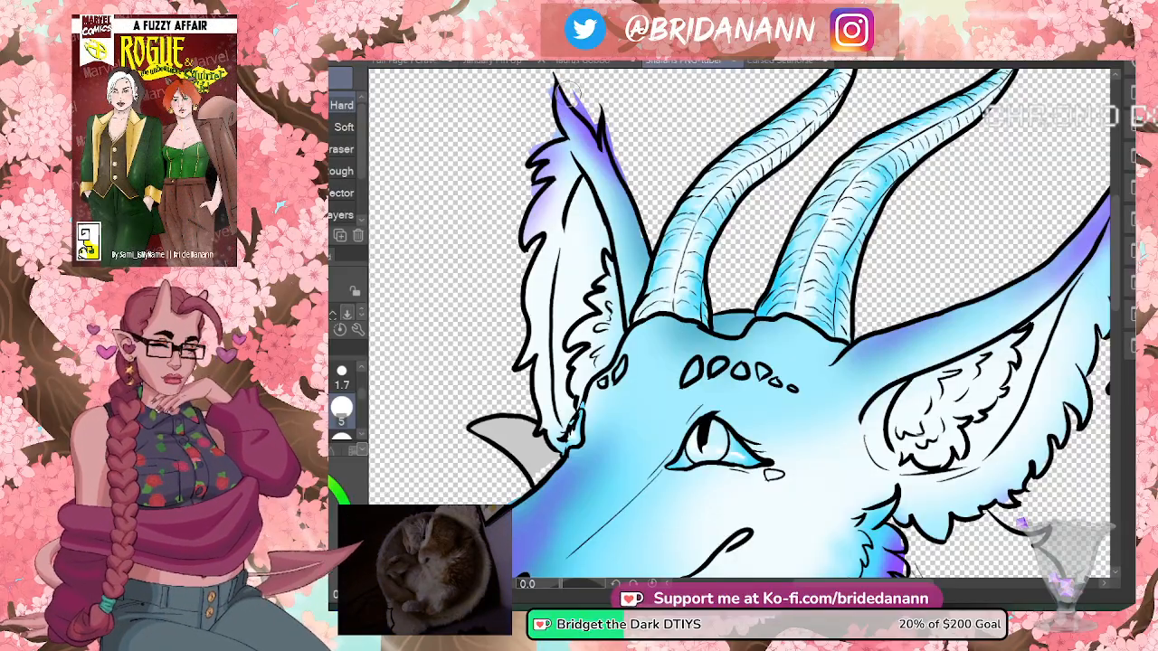
{"action": "left_click_drag", "start_coordinate": [556, 82], "coordinate": [579, 127]}
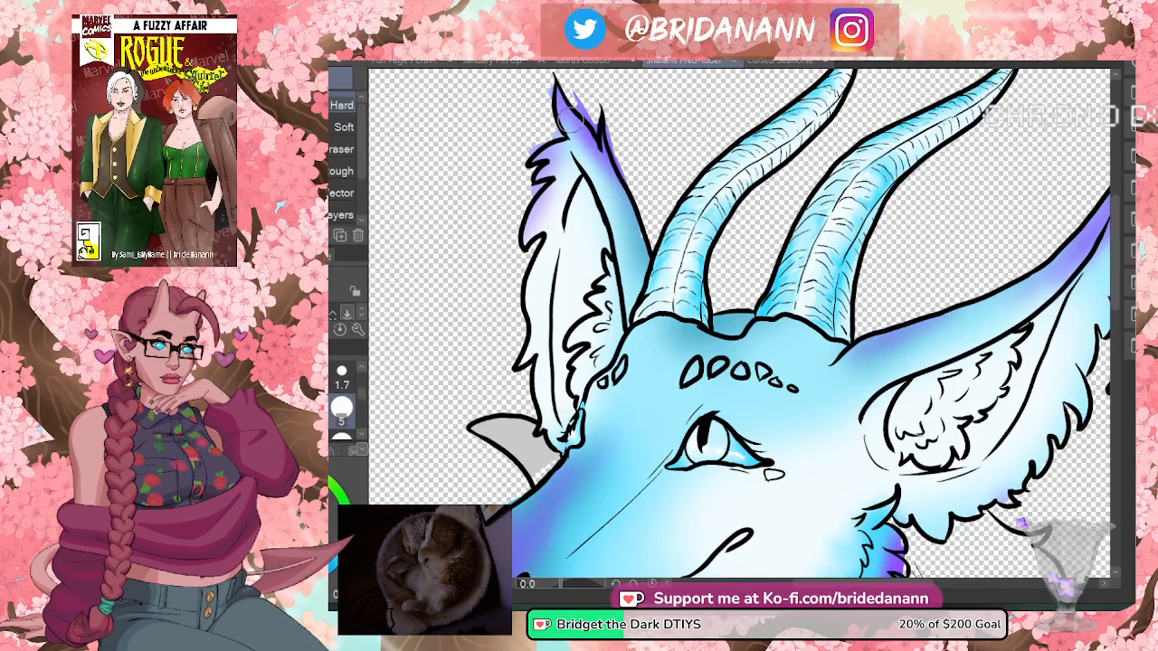
{"action": "left_click_drag", "start_coordinate": [569, 122], "coordinate": [579, 90]}
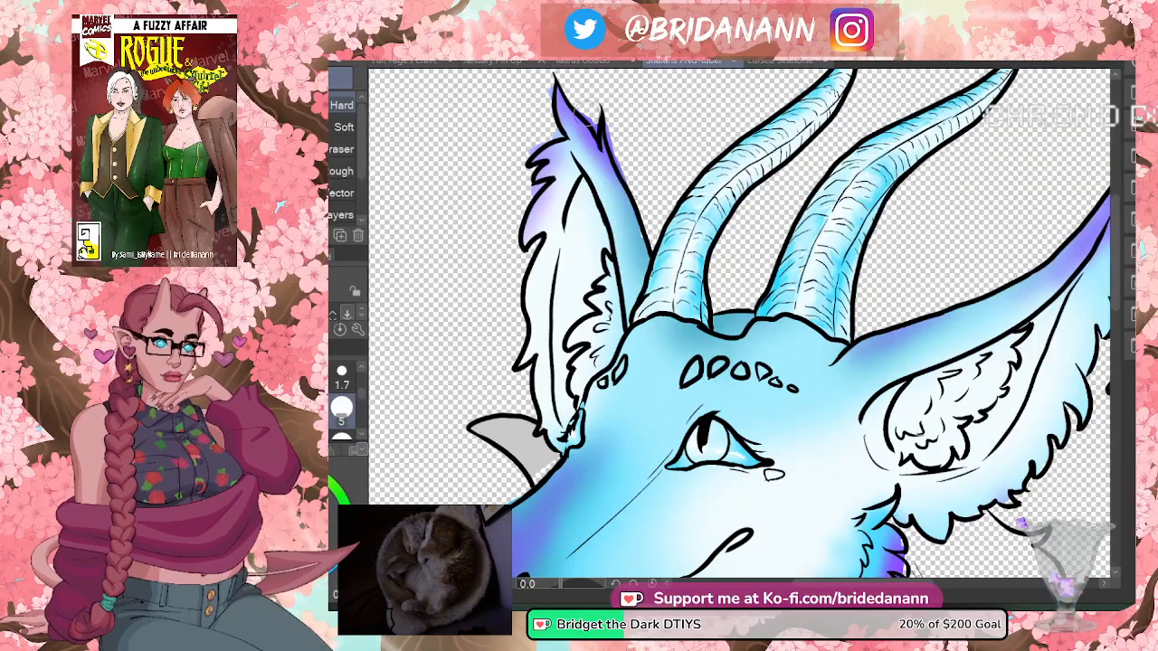
{"action": "left_click_drag", "start_coordinate": [612, 132], "coordinate": [632, 175]}
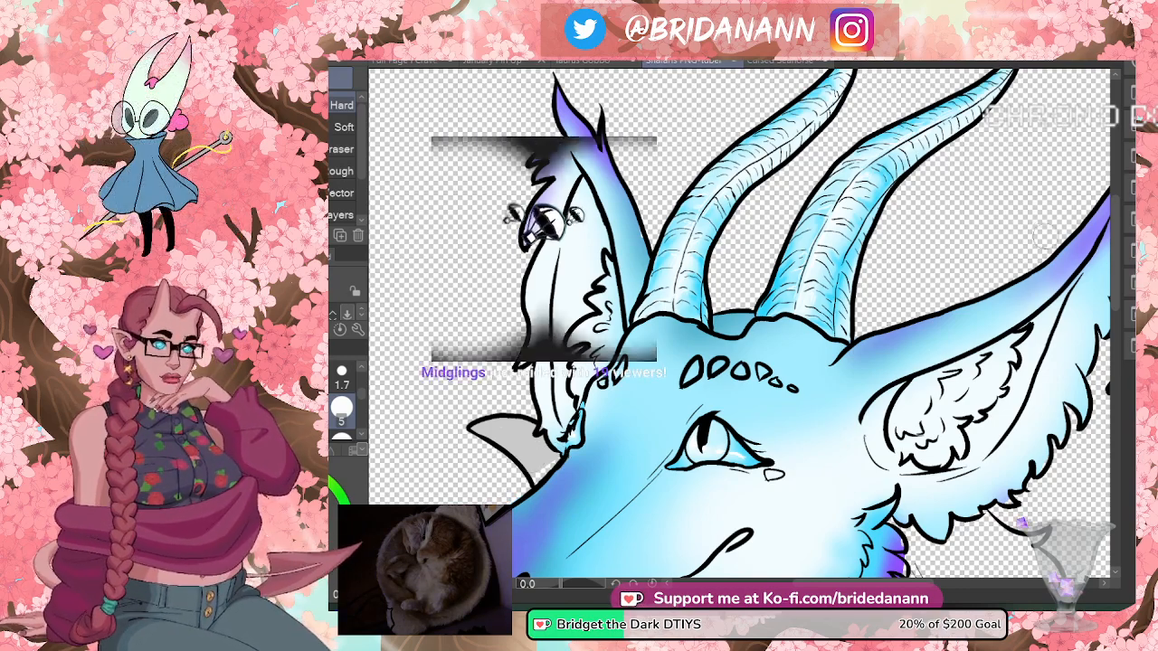
- Hide the gradient shading on the closed-mouth head and clean up its flat light-blue base with the Oval pen and Hard eraser
{"action": "scroll", "coordinate": [1117, 229], "scroll_direction": "down", "scroll_amount": 5}
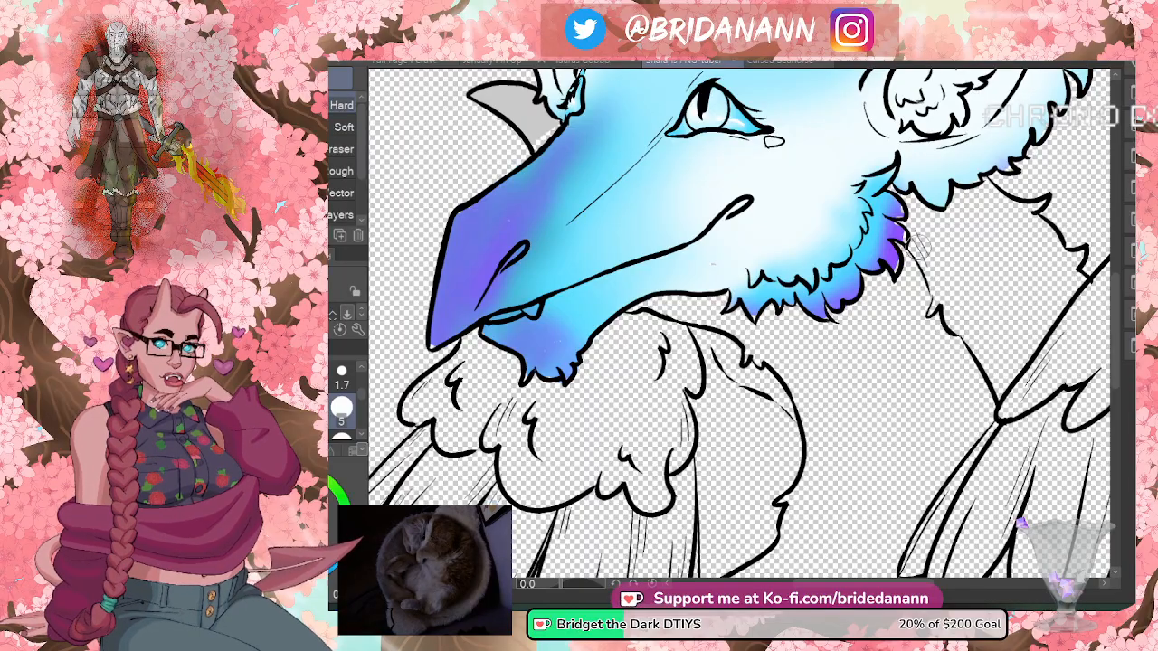
{"action": "scroll", "coordinate": [1122, 324], "scroll_direction": "up", "scroll_amount": 4}
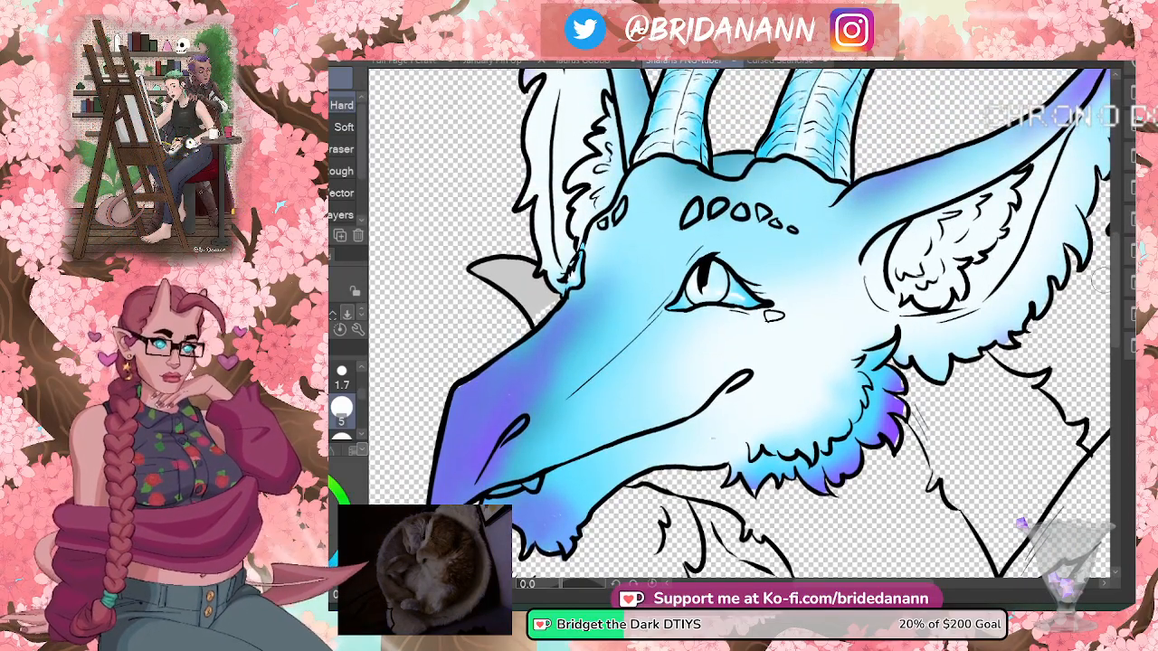
{"action": "left_click", "coordinate": [1132, 280]}
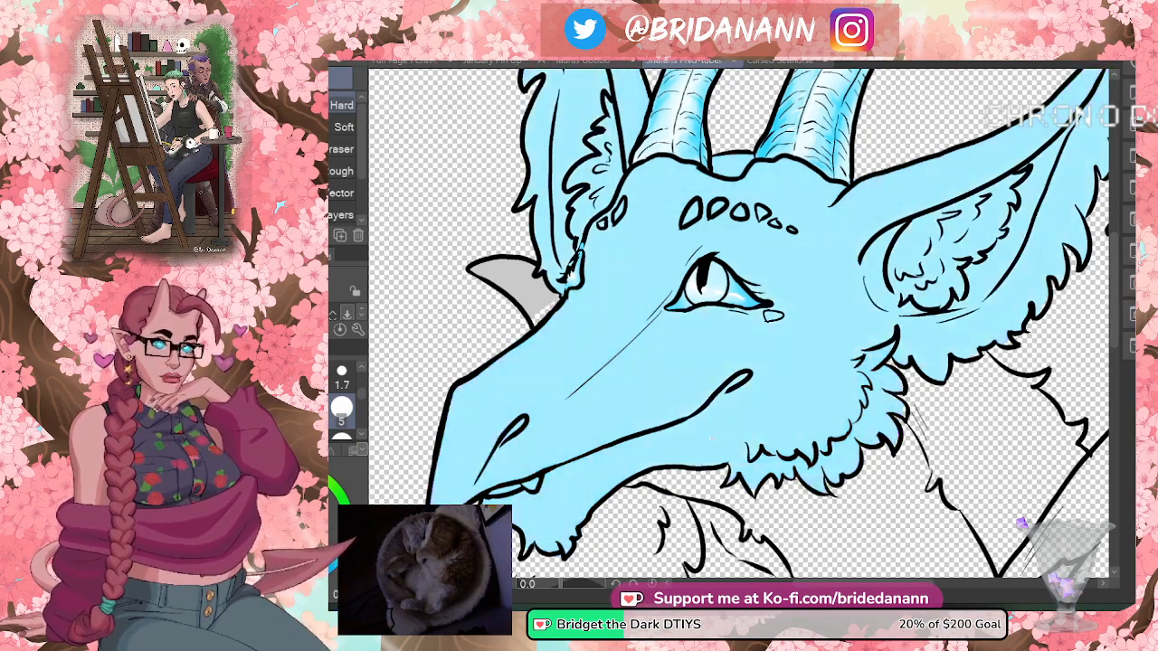
{"action": "key", "text": "p"}
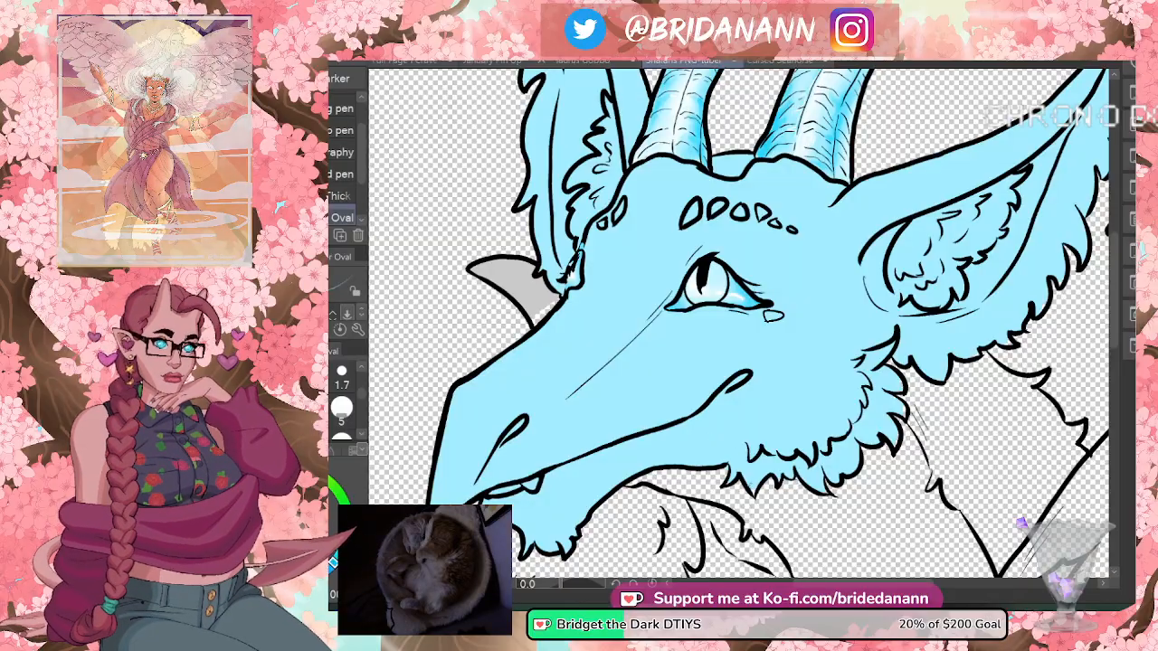
{"action": "key", "text": "e"}
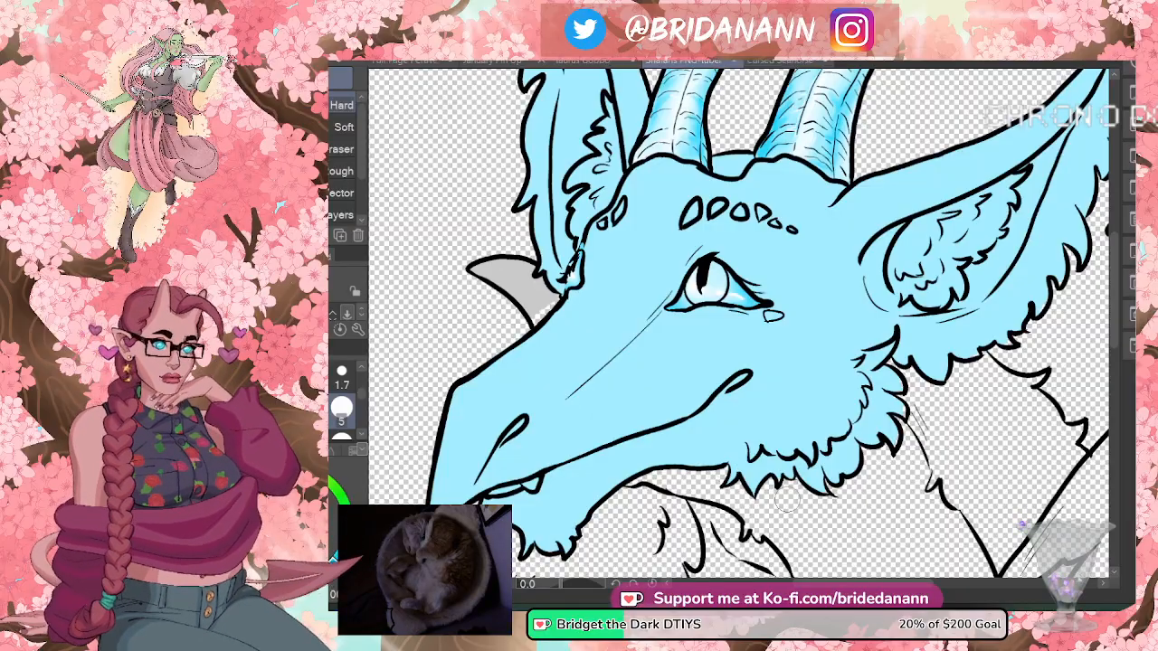
{"action": "key", "text": "p"}
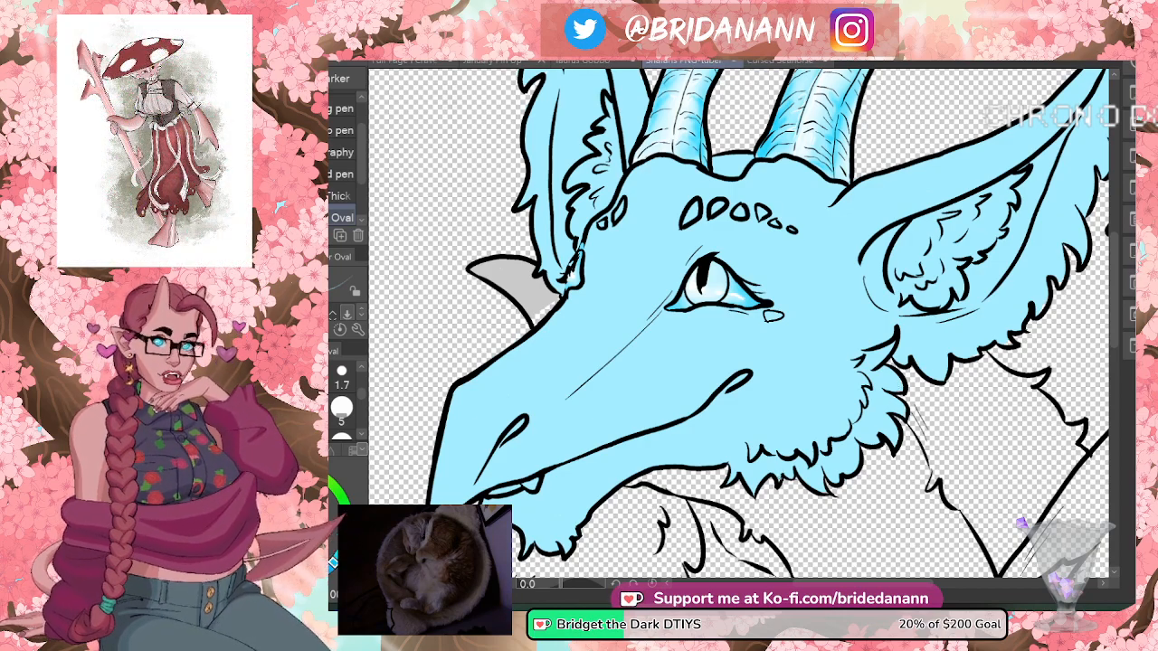
- Touch up stray spots in the far ear and around the eye with the Oval pen and Hard eraser
{"action": "scroll", "coordinate": [738, 323], "scroll_direction": "up", "scroll_amount": 3}
{"action": "scroll", "coordinate": [739, 323], "scroll_direction": "right", "scroll_amount": 7}
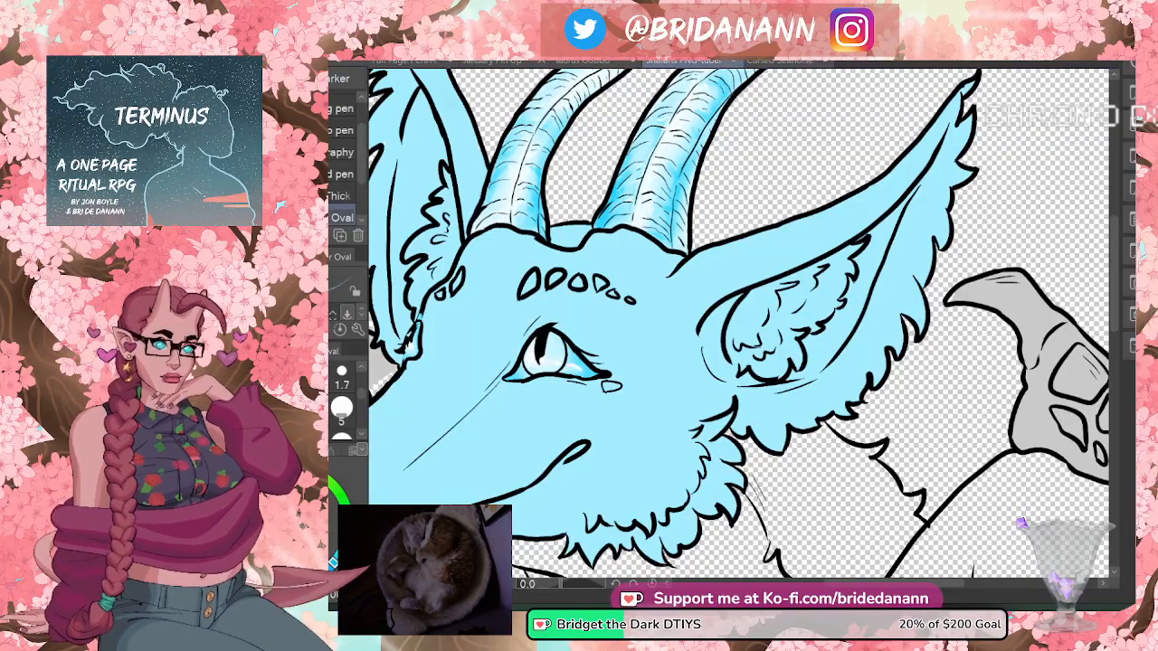
{"action": "left_click_drag", "start_coordinate": [908, 584], "coordinate": [874, 583]}
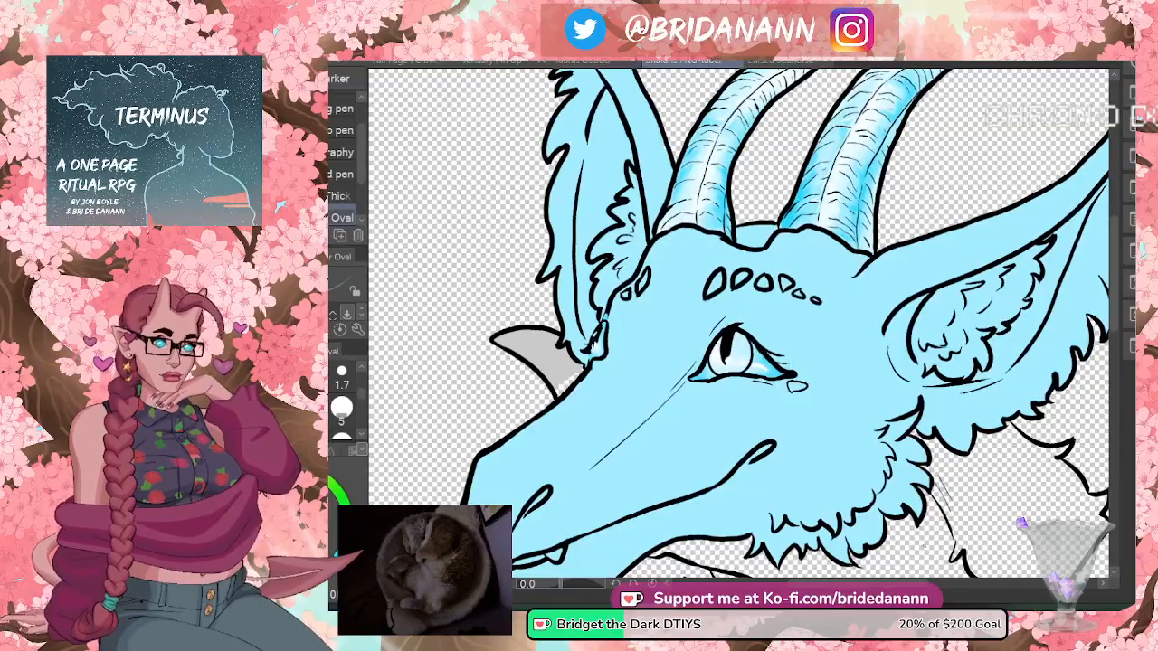
{"action": "left_click_drag", "start_coordinate": [1114, 283], "coordinate": [1115, 257]}
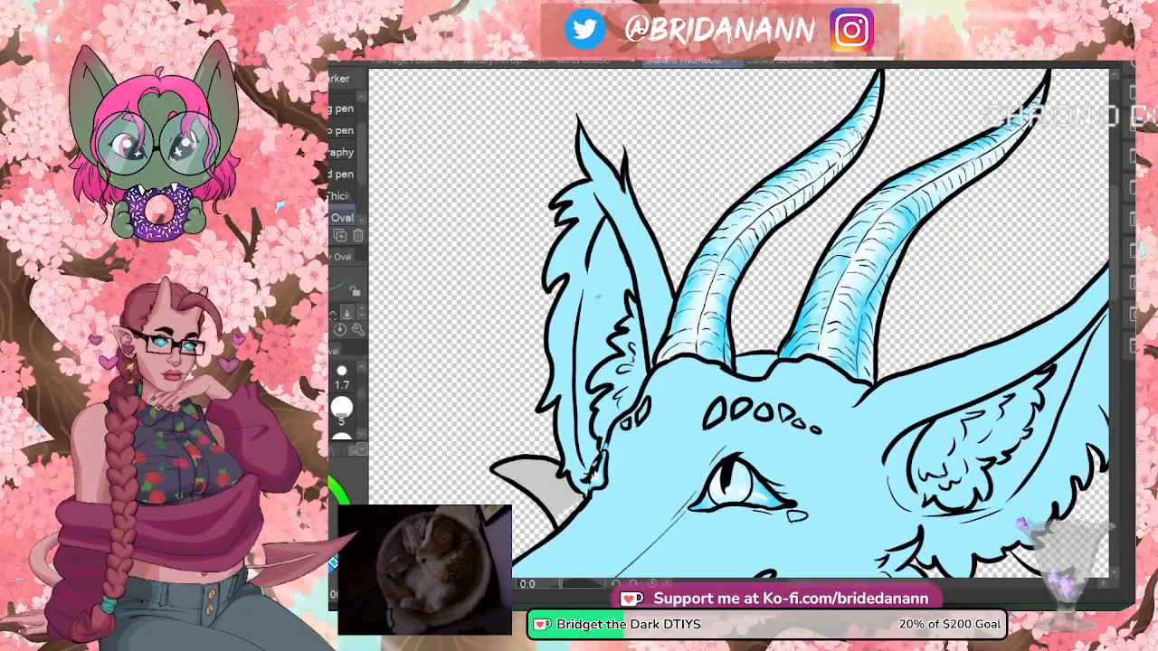
{"action": "key", "text": "e"}
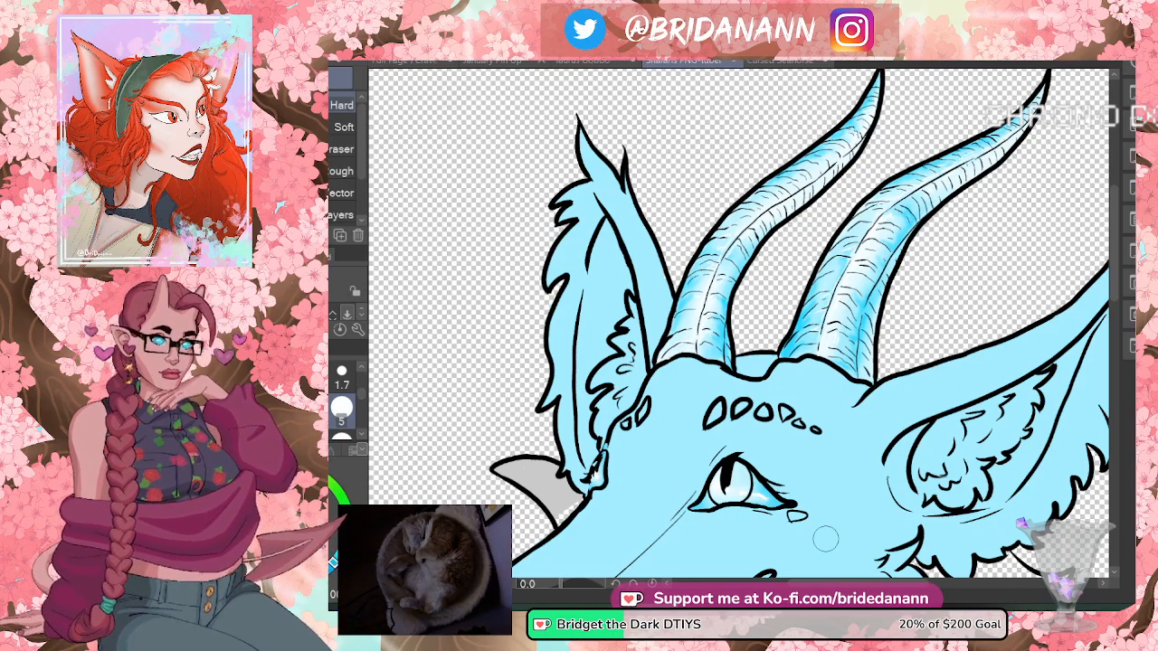
{"action": "left_click_drag", "start_coordinate": [1116, 244], "coordinate": [1118, 303]}
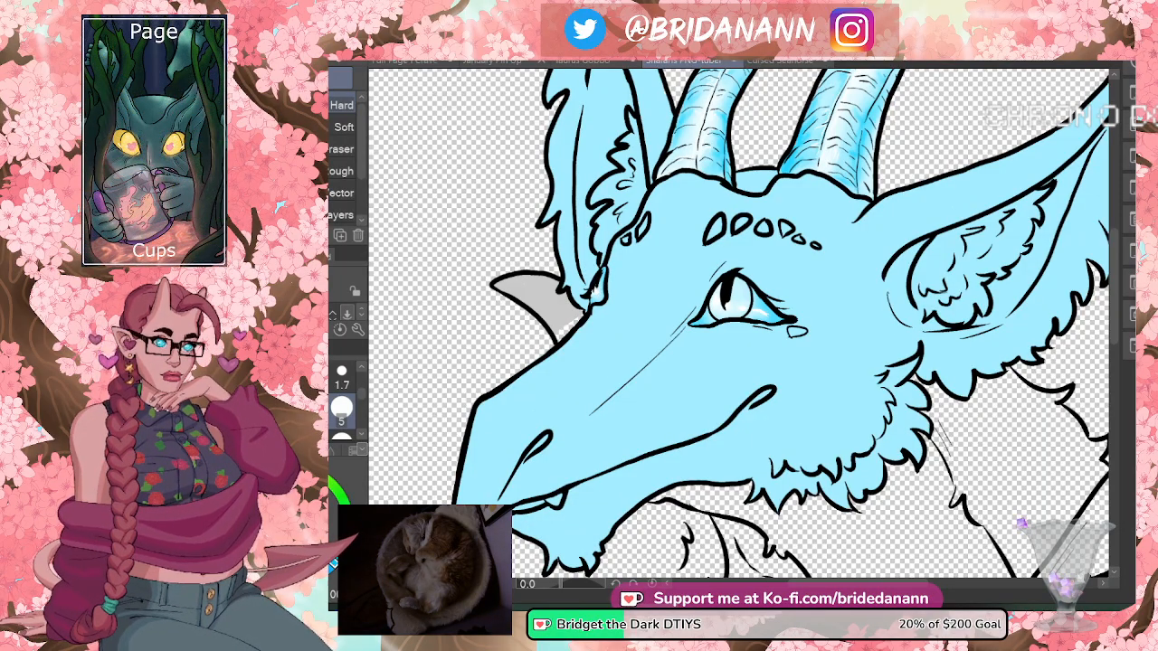
- Check the eye with its line art hidden, then sample the far wing claw's grey and fill its gaps along the snout
{"action": "left_click", "coordinate": [1147, 407]}
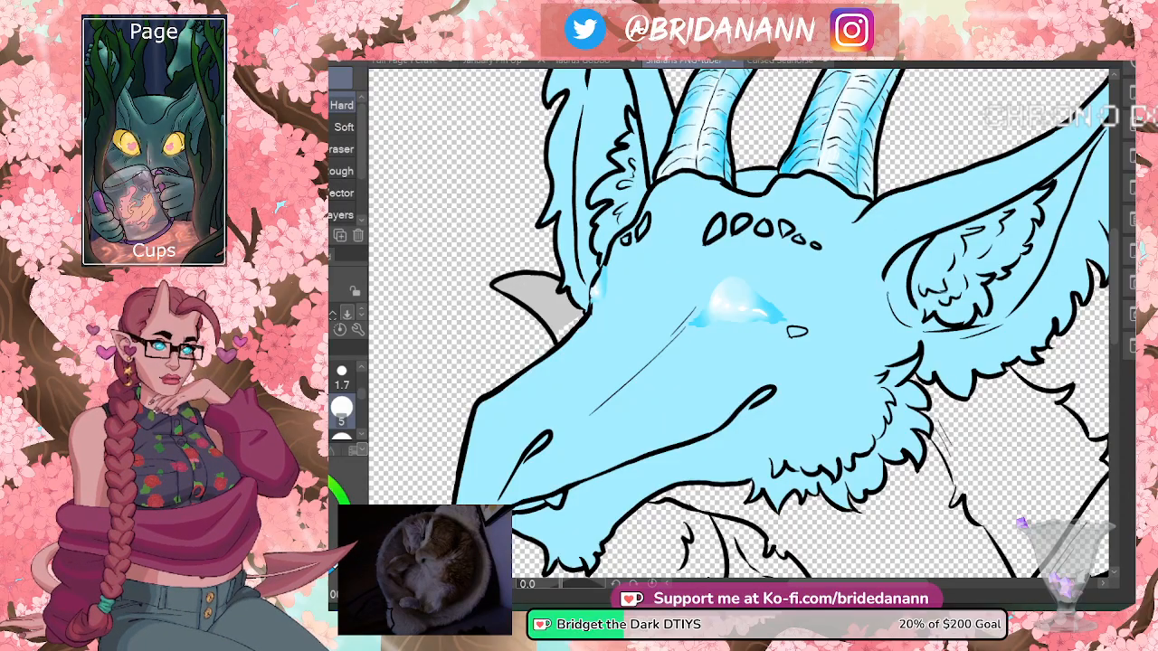
{"action": "left_click", "coordinate": [1147, 407]}
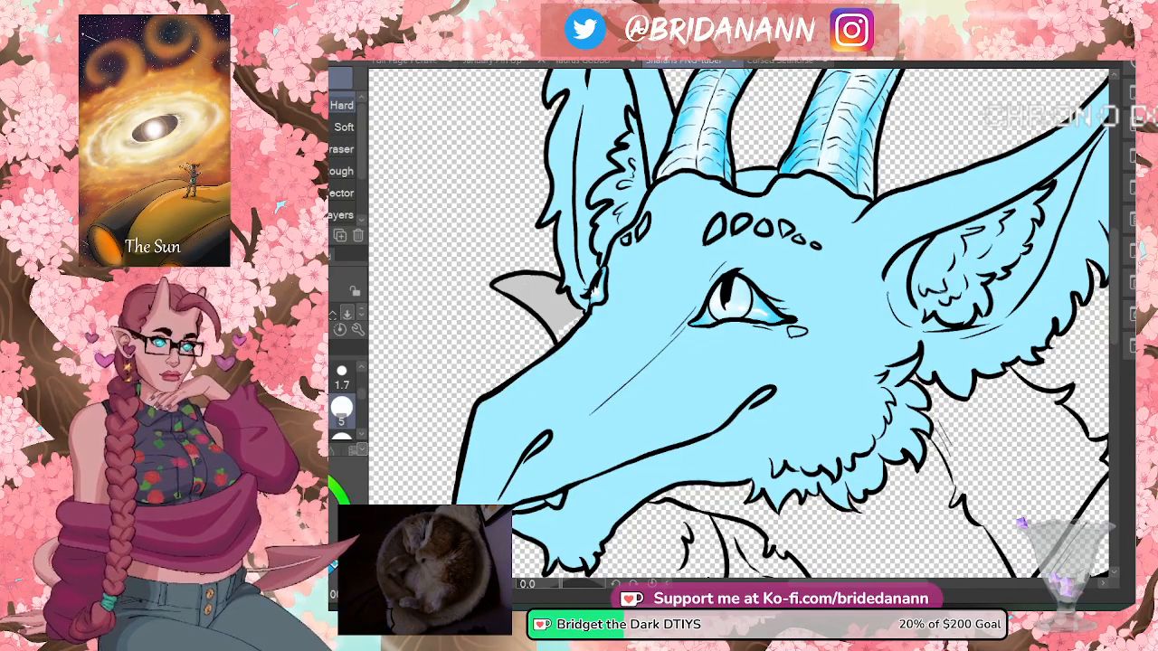
{"action": "key", "text": "i"}
{"action": "left_click", "coordinate": [539, 291]}
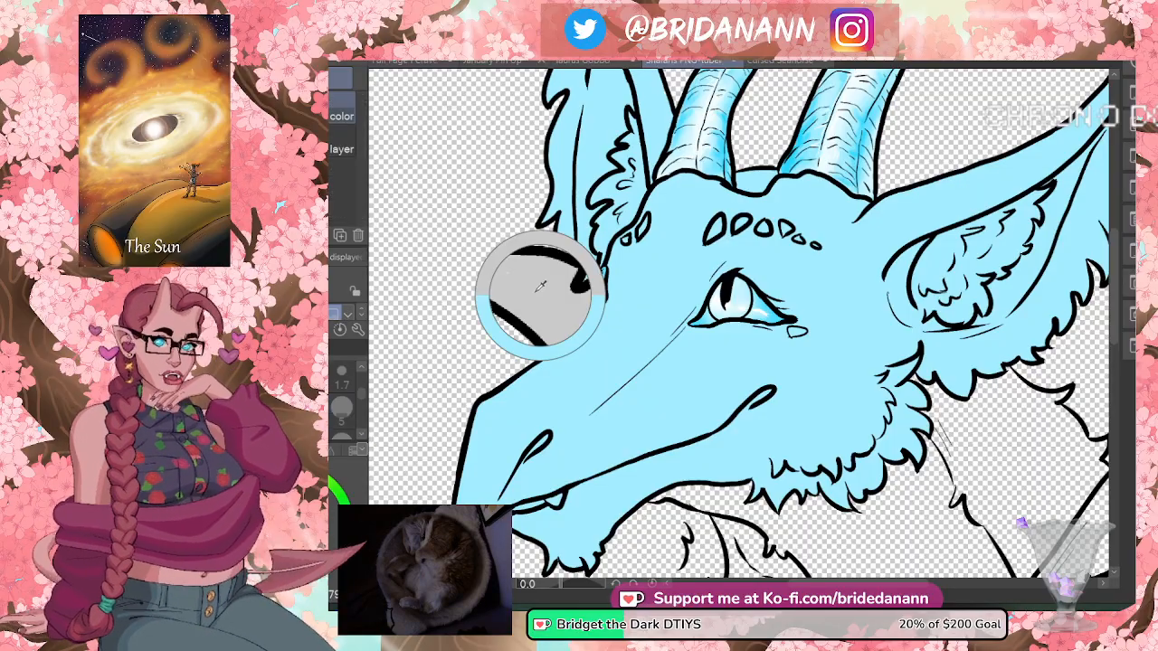
{"action": "key", "text": "g"}
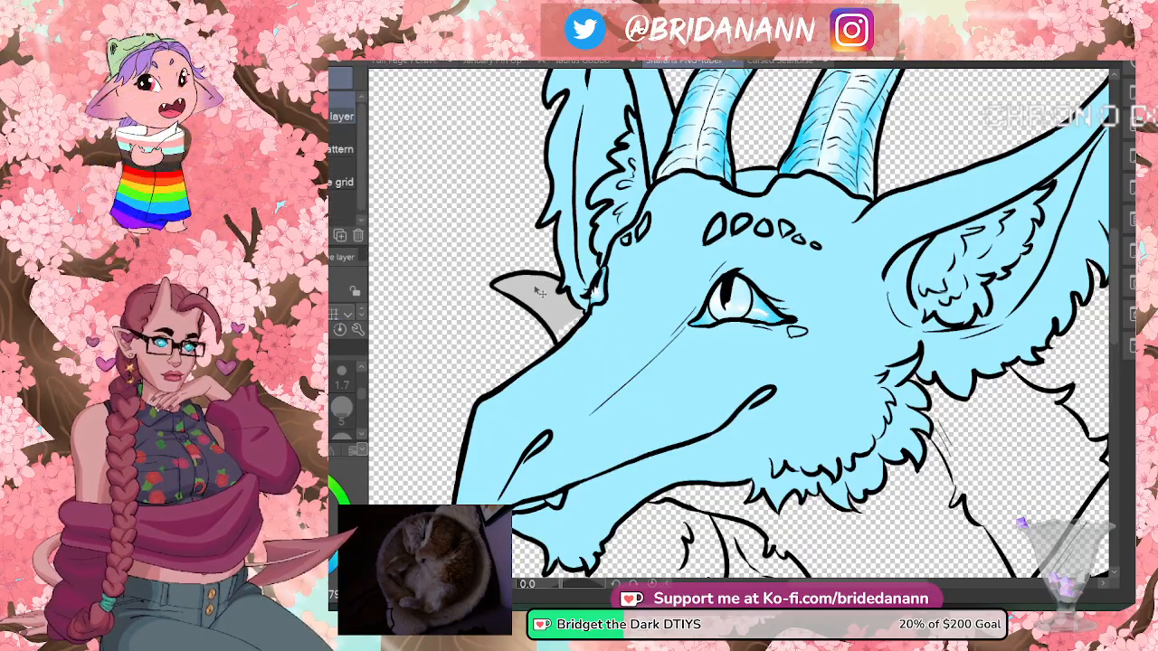
{"action": "key", "text": "p"}
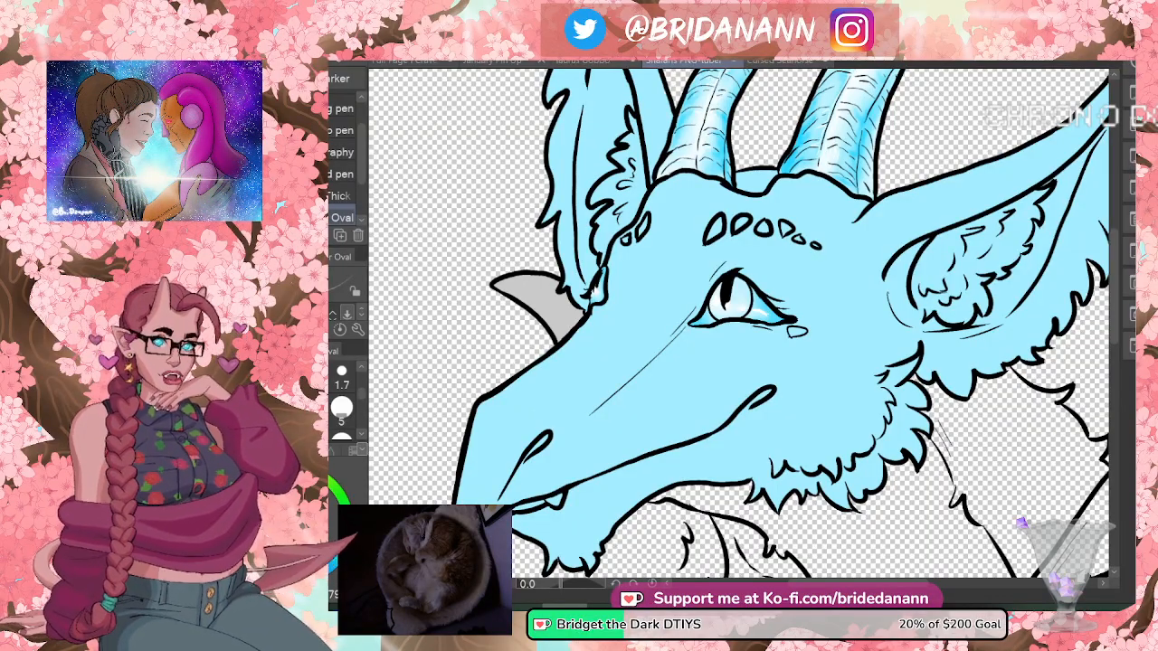
- View the portrait of the antlered, green-skinned figure, then the falling meteors artwork in the browser
{"action": "mouse_move", "coordinate": [1157, 271]}
{"action": "left_mouse_down"}
{"action": "mouse_move", "coordinate": [1157, 255]}
{"action": "mouse_move", "coordinate": [923, 96]}
{"action": "mouse_move", "coordinate": [775, 52]}
{"action": "left_mouse_up"}
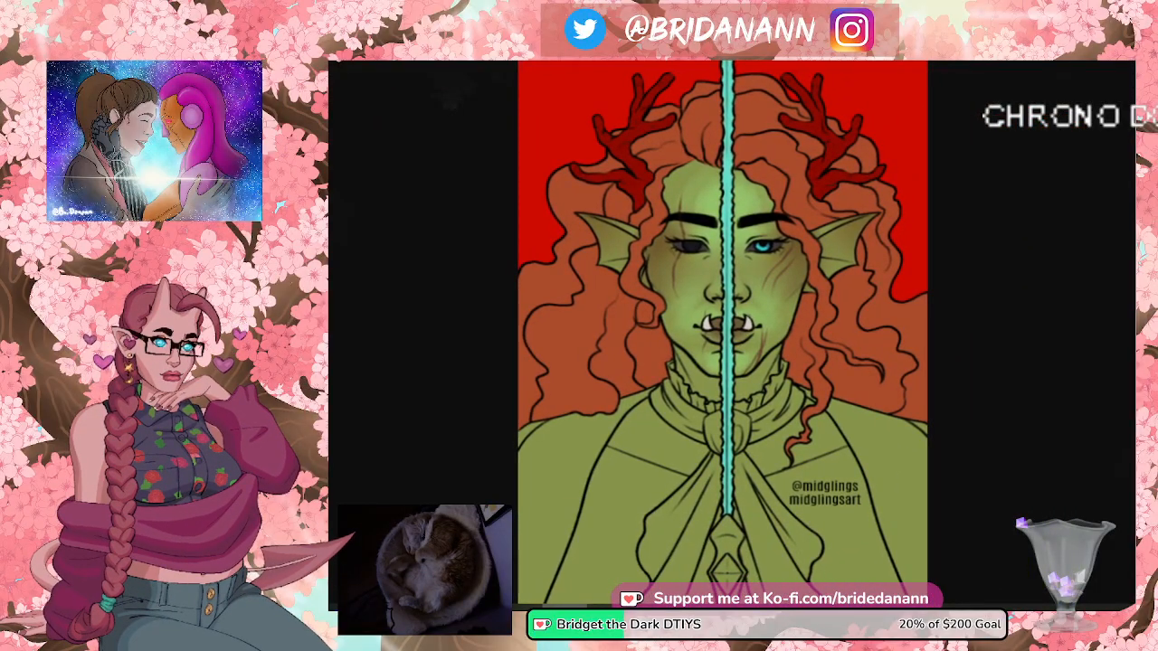
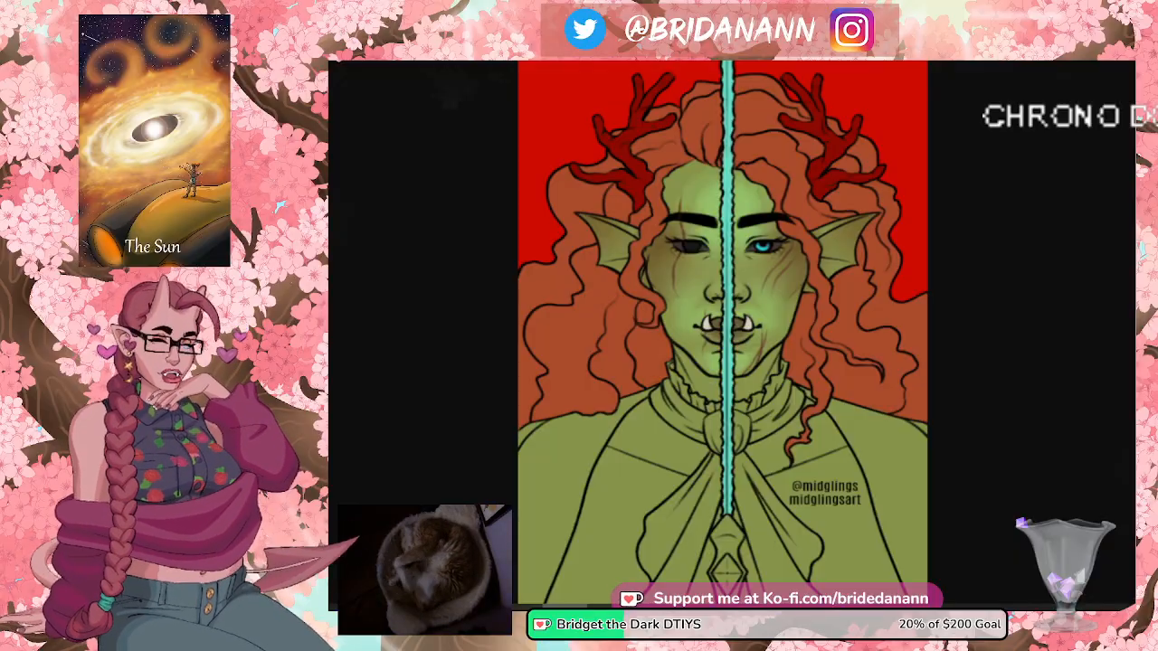
{"action": "left_click_drag", "start_coordinate": [724, 335], "coordinate": [684, 337]}
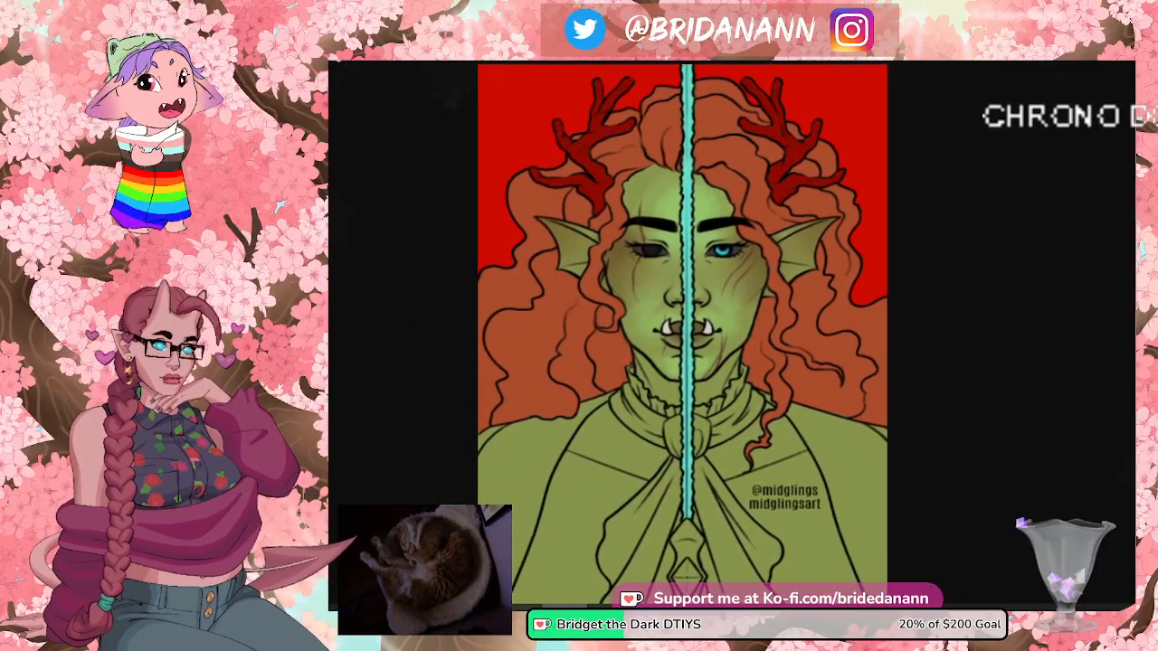
{"action": "left_click_drag", "start_coordinate": [684, 337], "coordinate": [767, 334]}
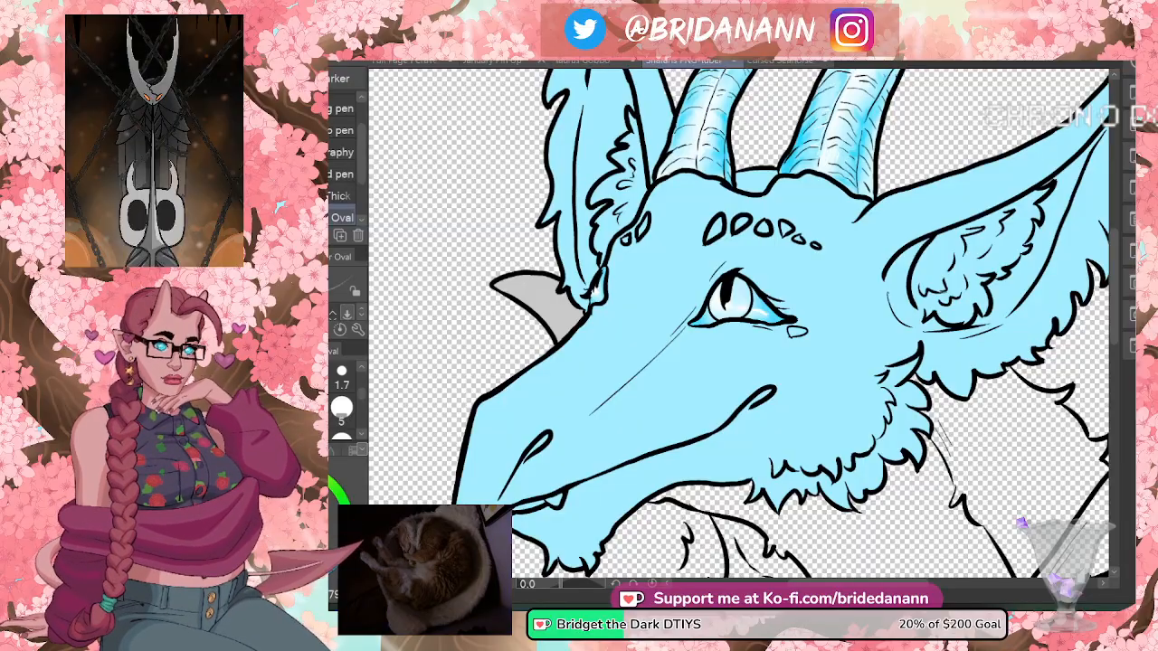
{"action": "key", "text": "alt+Tab"}
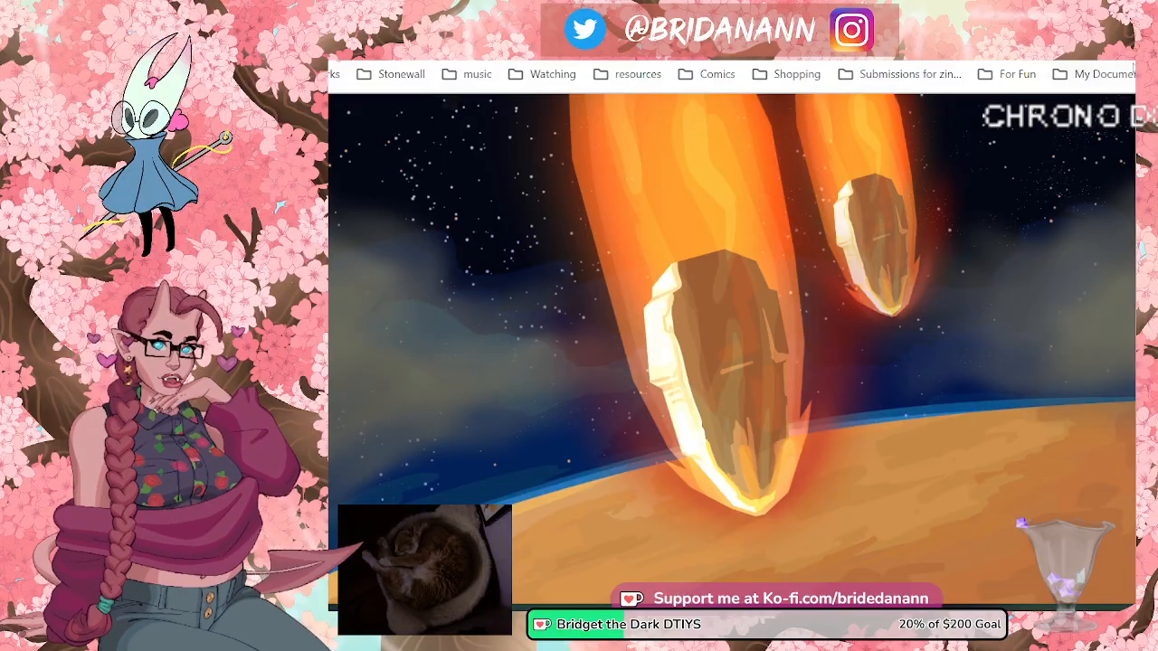
{"action": "mouse_move", "coordinate": [796, 7]}
{"action": "left_mouse_down"}
{"action": "mouse_move", "coordinate": [778, 498]}
{"action": "mouse_move", "coordinate": [615, 392]}
{"action": "mouse_move", "coordinate": [362, 97]}
{"action": "mouse_move", "coordinate": [162, 82]}
{"action": "left_mouse_up"}
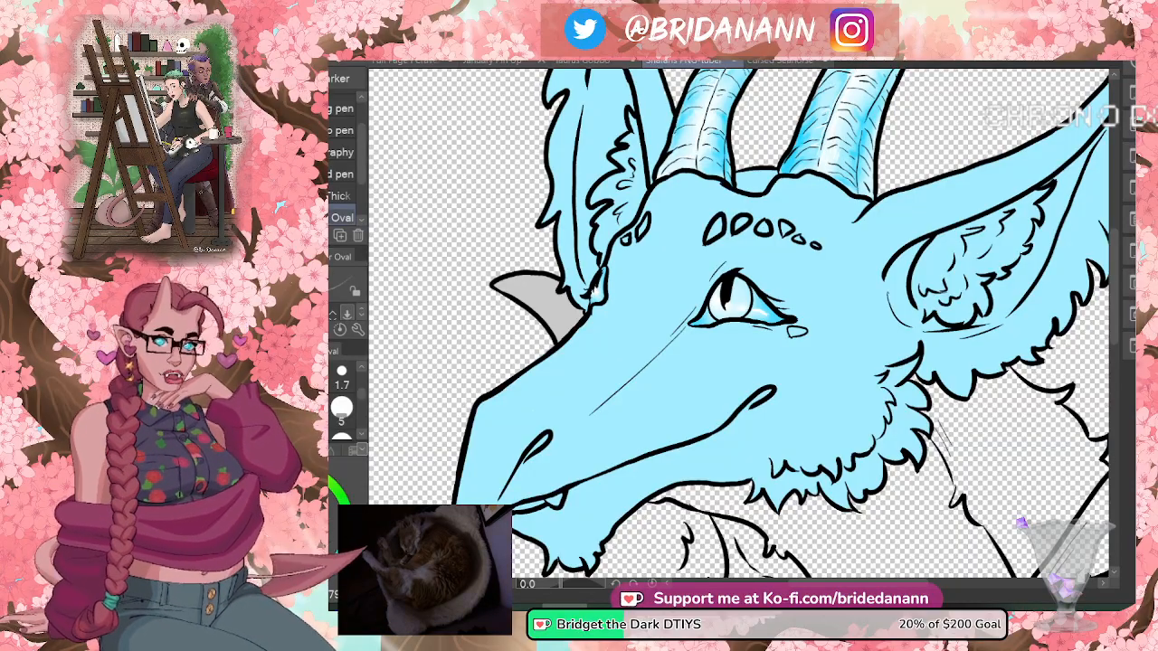
- Switch to YouTube, play the Prime Video trailer to its end and cancel autoplay of the next video
{"action": "mouse_move", "coordinate": [1131, 298]}
{"action": "left_mouse_down"}
{"action": "mouse_move", "coordinate": [724, 106]}
{"action": "mouse_move", "coordinate": [794, 63]}
{"action": "mouse_move", "coordinate": [770, 63]}
{"action": "left_mouse_up"}
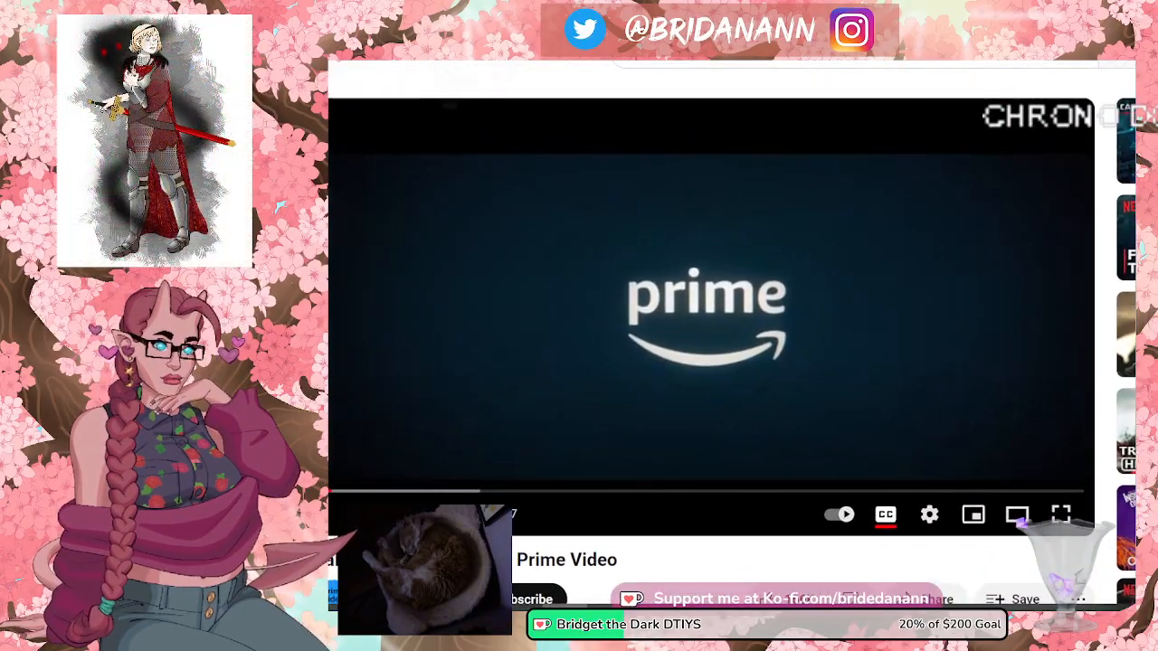
{"action": "mouse_move", "coordinate": [771, 62]}
{"action": "left_mouse_down"}
{"action": "mouse_move", "coordinate": [739, 65]}
{"action": "mouse_move", "coordinate": [1134, 72]}
{"action": "mouse_move", "coordinate": [778, 63]}
{"action": "mouse_move", "coordinate": [1065, 64]}
{"action": "mouse_move", "coordinate": [1050, 76]}
{"action": "left_mouse_up"}
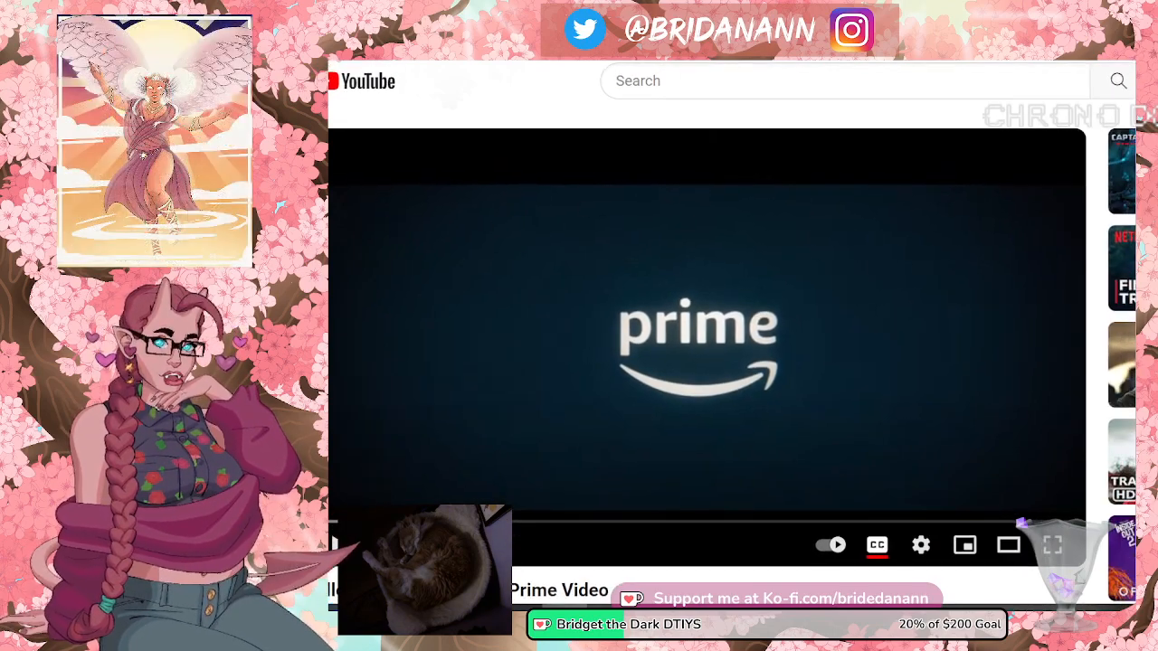
{"action": "left_click_drag", "start_coordinate": [244, 216], "coordinate": [344, 216]}
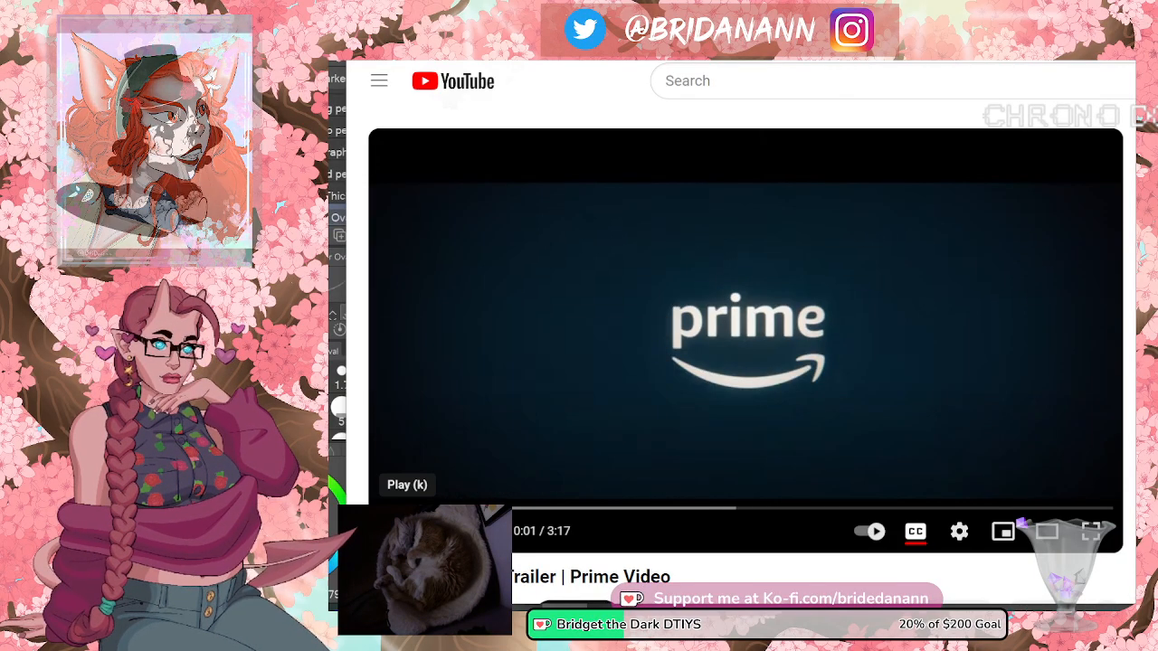
{"action": "left_click", "coordinate": [398, 531]}
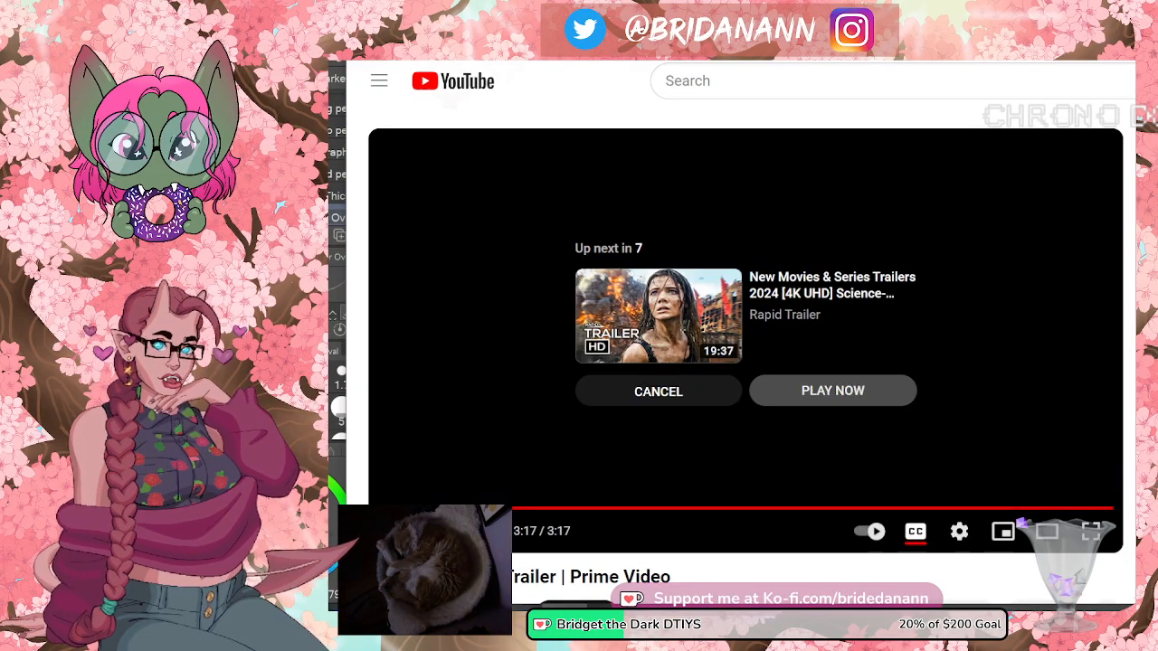
{"action": "left_click", "coordinate": [648, 395]}
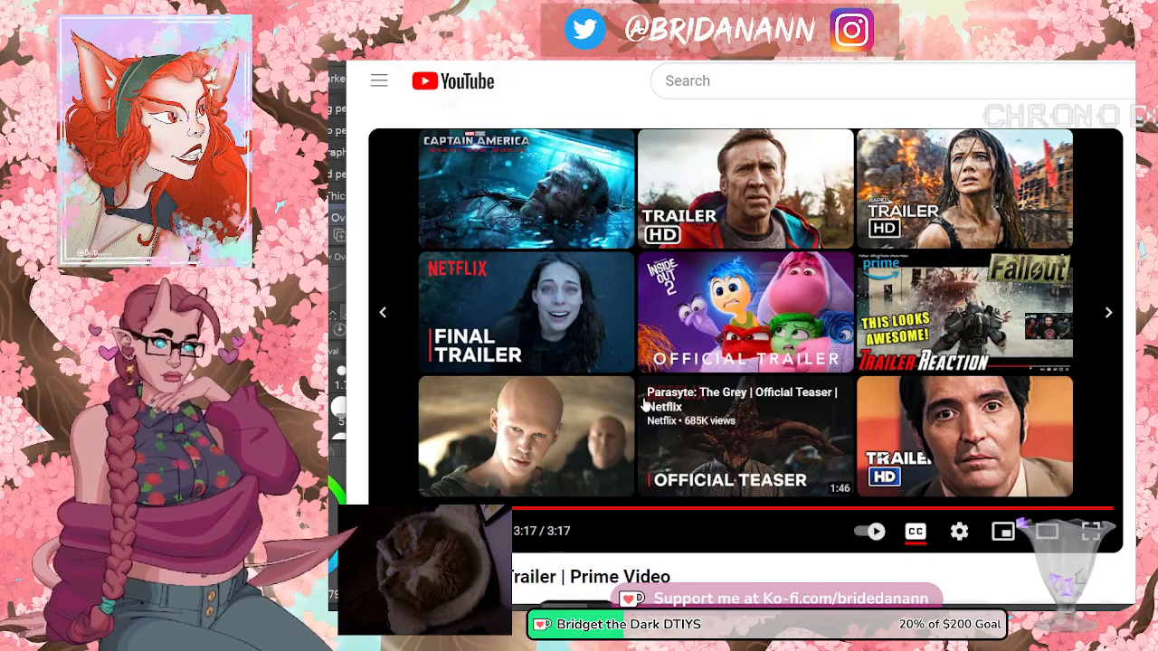
- Put the browser aside, then bring up the YouTube official trailer with Cate Blanchett, Kevin Hart and Jack Black over the drawing
{"action": "left_click_drag", "start_coordinate": [986, 47], "coordinate": [304, 65]}
{"action": "left_click", "coordinate": [846, 62]}
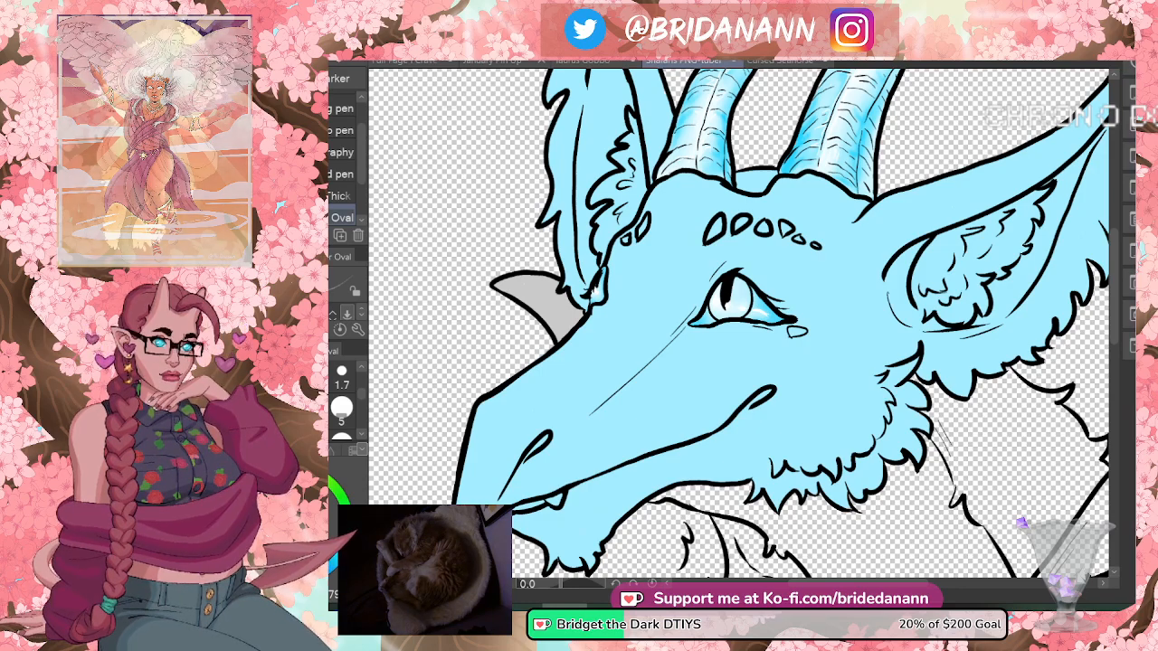
{"action": "mouse_move", "coordinate": [724, 634]}
{"action": "left_mouse_down"}
{"action": "mouse_move", "coordinate": [724, 20]}
{"action": "mouse_move", "coordinate": [807, 22]}
{"action": "mouse_move", "coordinate": [831, 10]}
{"action": "left_mouse_up"}
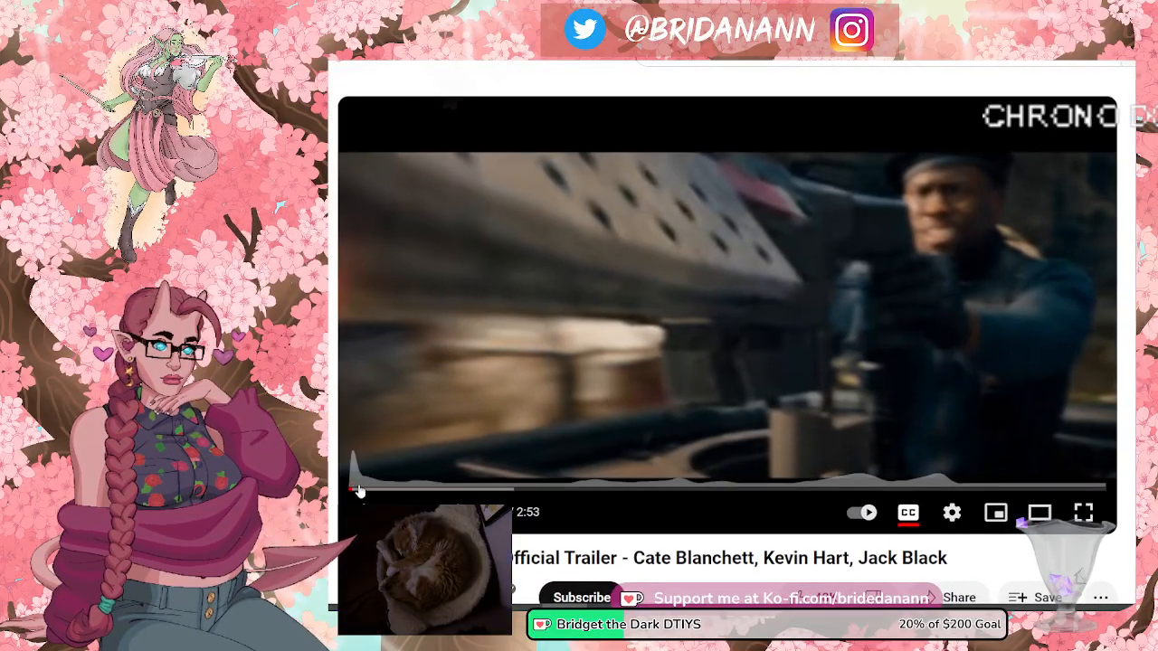
- Restart the Cate Blanchett, Kevin Hart and Jack Black trailer, play it to its end and cancel autoplay of the next video
{"action": "left_click_drag", "start_coordinate": [354, 490], "coordinate": [334, 493]}
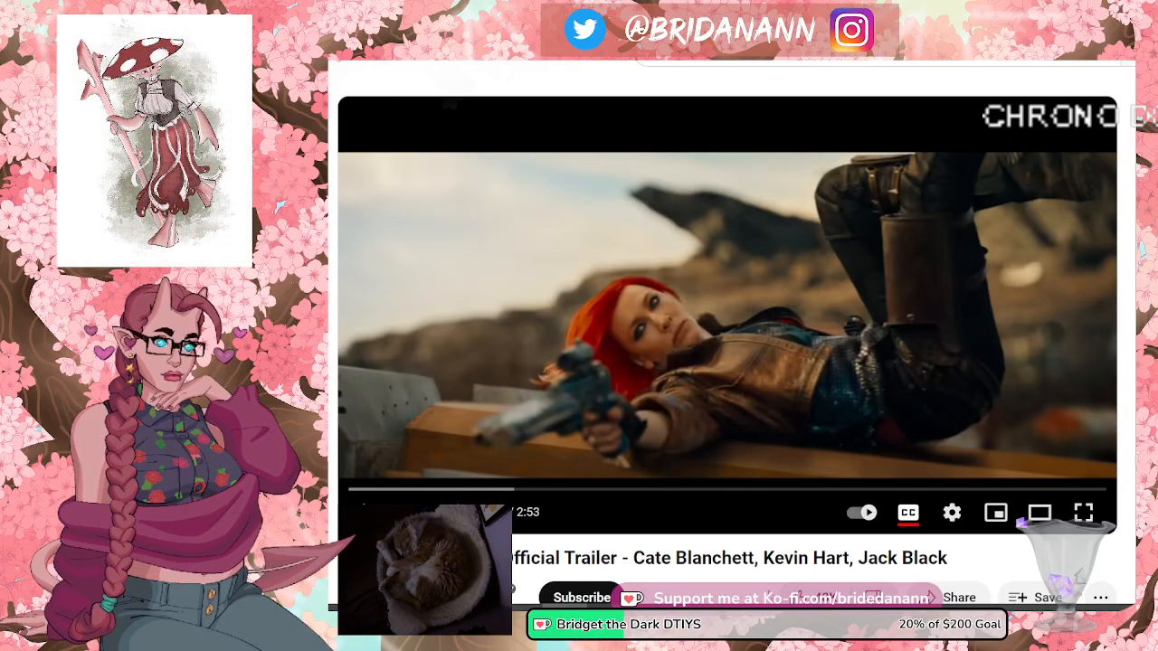
{"action": "left_click", "coordinate": [358, 512]}
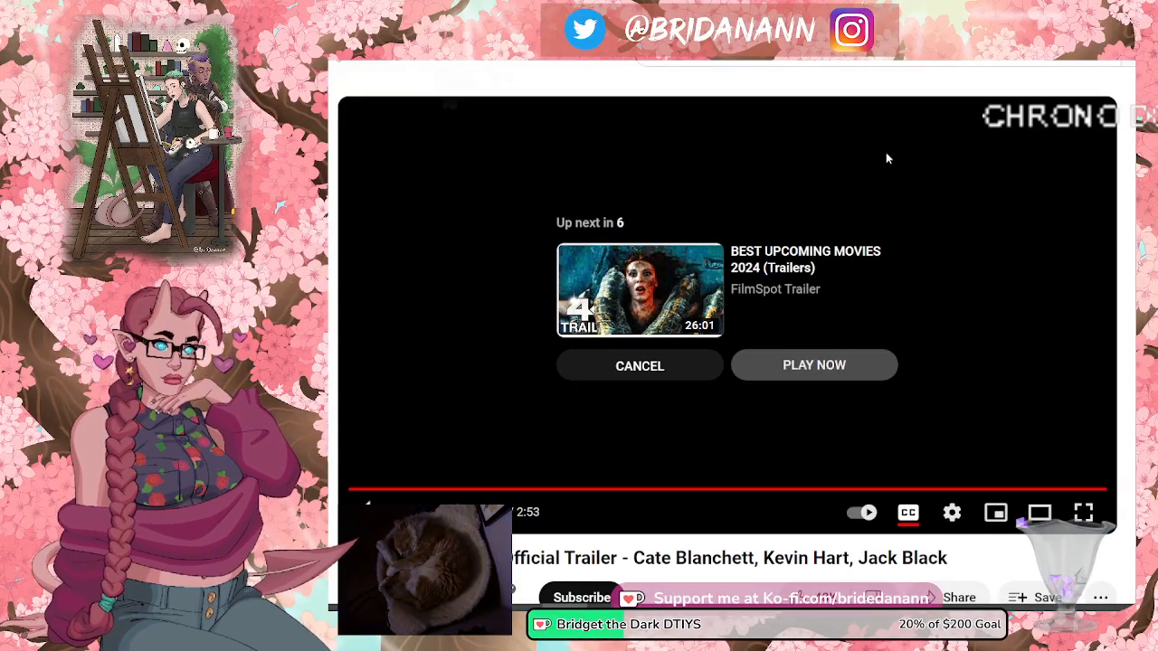
{"action": "left_click", "coordinate": [606, 373]}
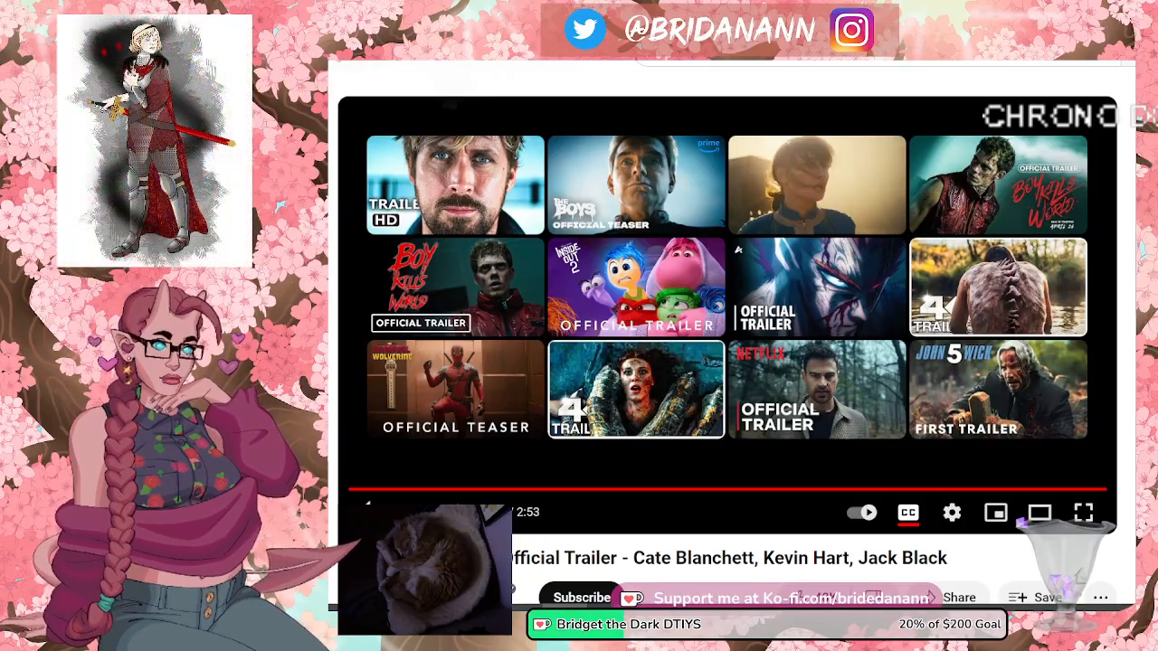
{"action": "scroll", "coordinate": [731, 344], "scroll_direction": "right", "scroll_amount": 2}
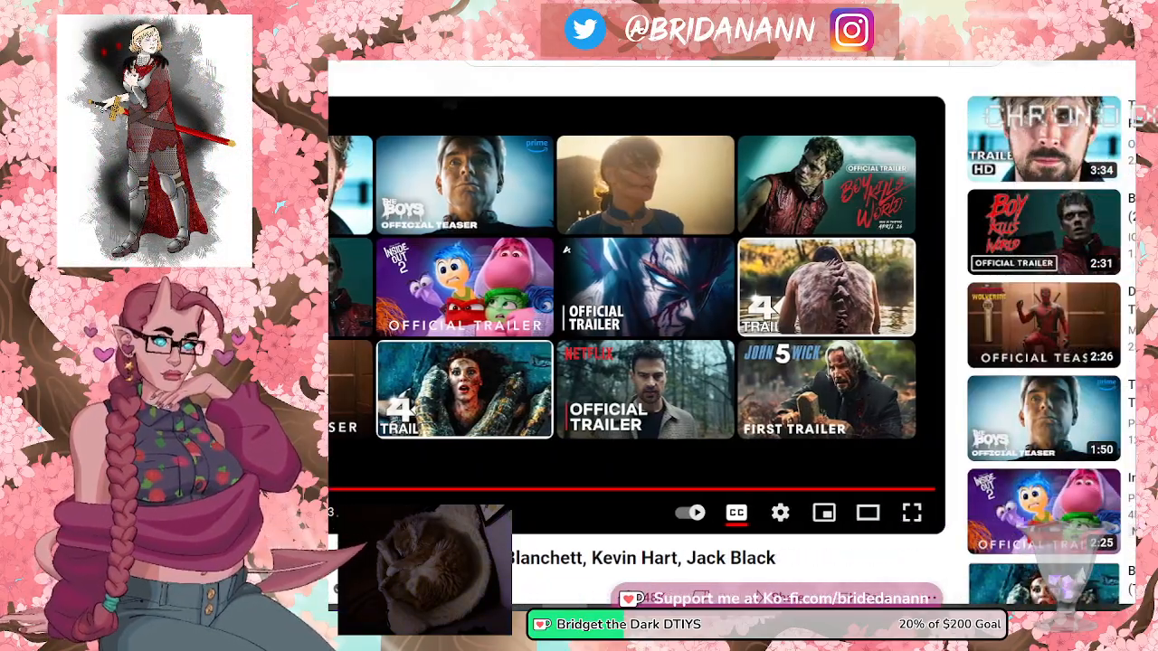
{"action": "scroll", "coordinate": [732, 344], "scroll_direction": "right", "scroll_amount": 1}
- Switch back to the drawing in Clip Studio Paint and view the whole horned creature with its wings
{"action": "key", "text": "alt+Tab"}
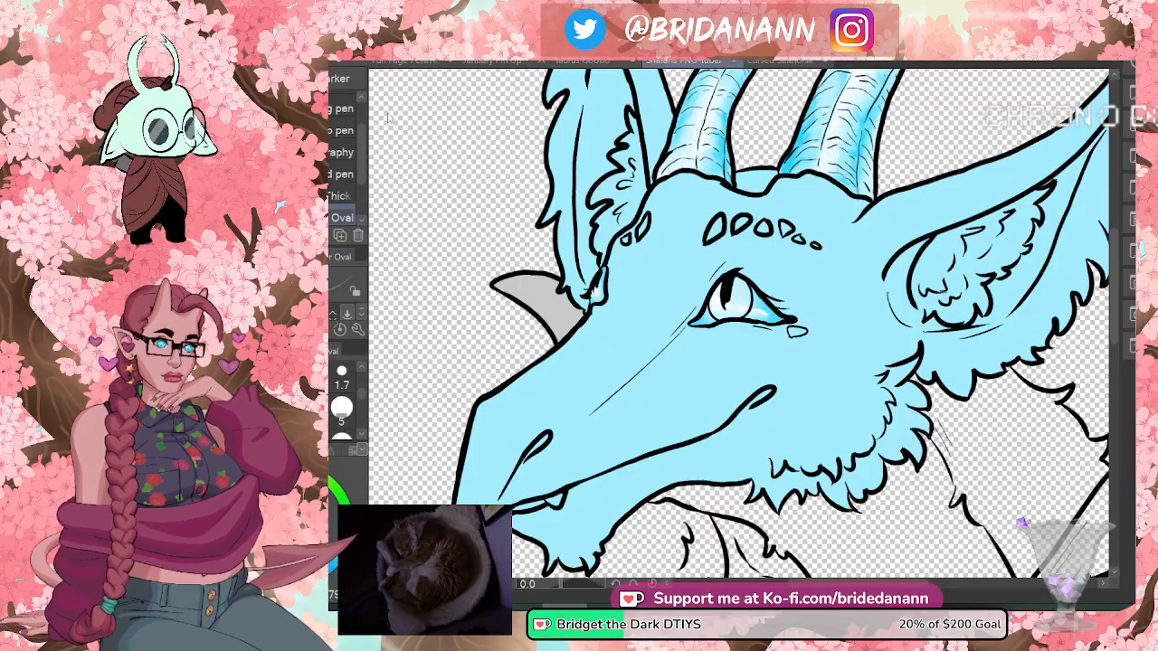
{"action": "key", "text": "ctrl+space"}
{"action": "left_click_drag", "start_coordinate": [746, 211], "coordinate": [588, 211]}
{"action": "mouse_move", "coordinate": [884, 185]}
{"action": "left_mouse_down"}
{"action": "mouse_move", "coordinate": [842, 183]}
{"action": "mouse_move", "coordinate": [896, 181]}
{"action": "mouse_move", "coordinate": [887, 178]}
{"action": "left_mouse_up"}
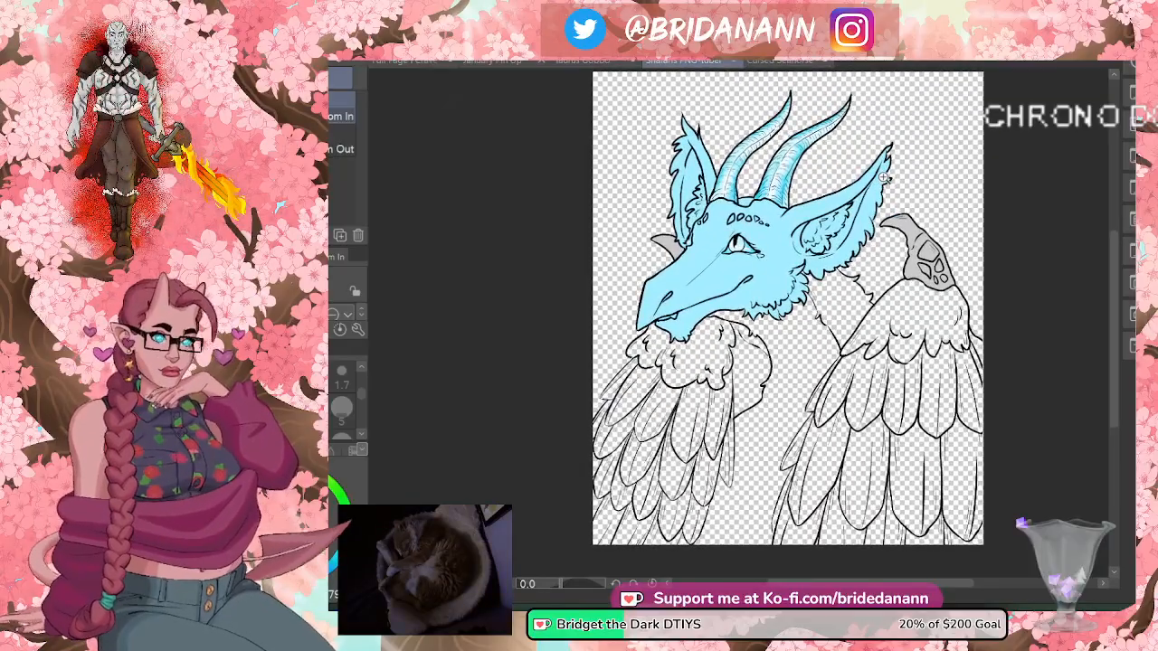
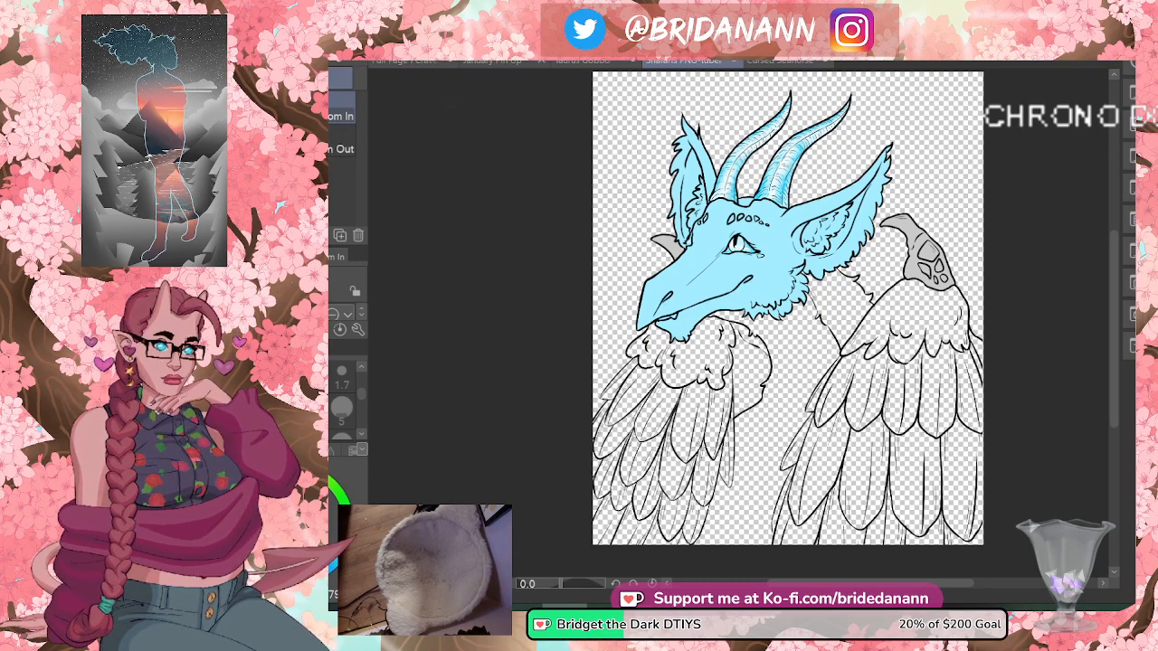
- Show the artwork of two fiery three-pointed craft over the drawing, then move its window away
{"action": "mouse_move", "coordinate": [1059, 401]}
{"action": "left_mouse_down"}
{"action": "mouse_move", "coordinate": [717, 74]}
{"action": "mouse_move", "coordinate": [701, 123]}
{"action": "left_mouse_up"}
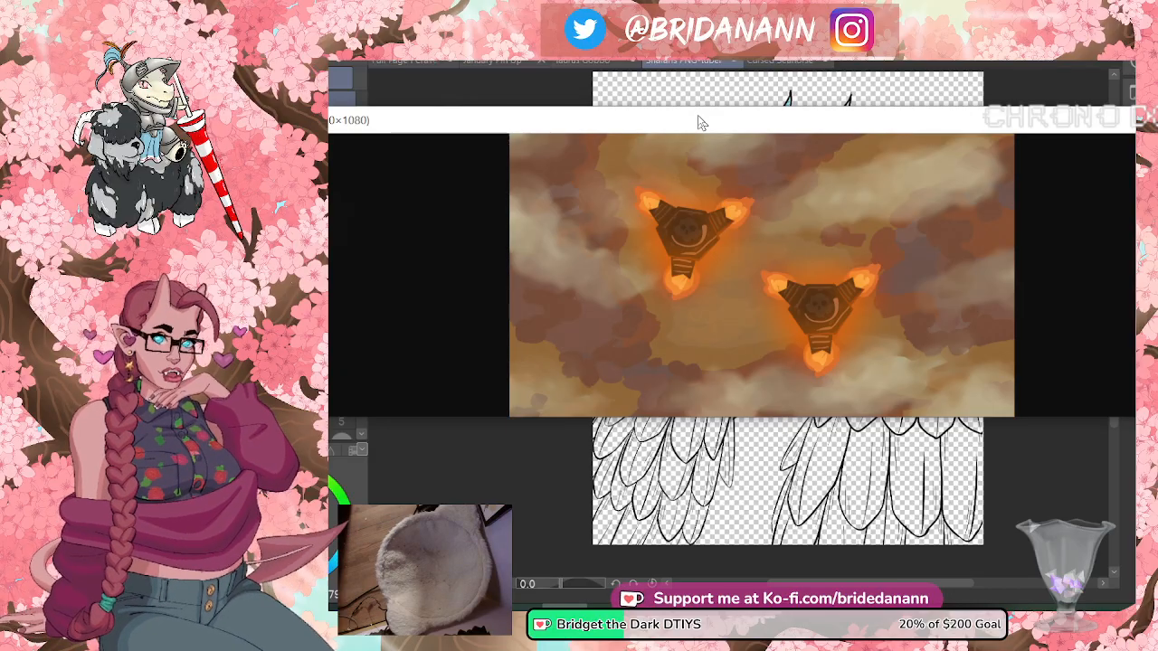
{"action": "left_click_drag", "start_coordinate": [724, 120], "coordinate": [671, 122]}
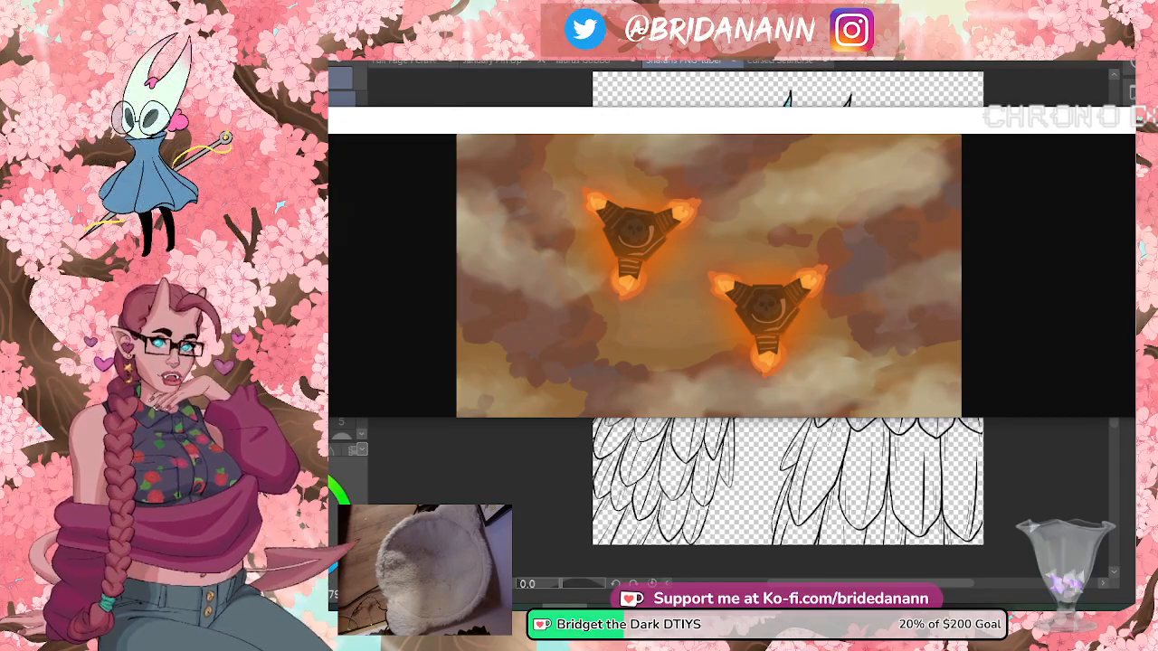
{"action": "left_click_drag", "start_coordinate": [1153, 123], "coordinate": [1000, 151]}
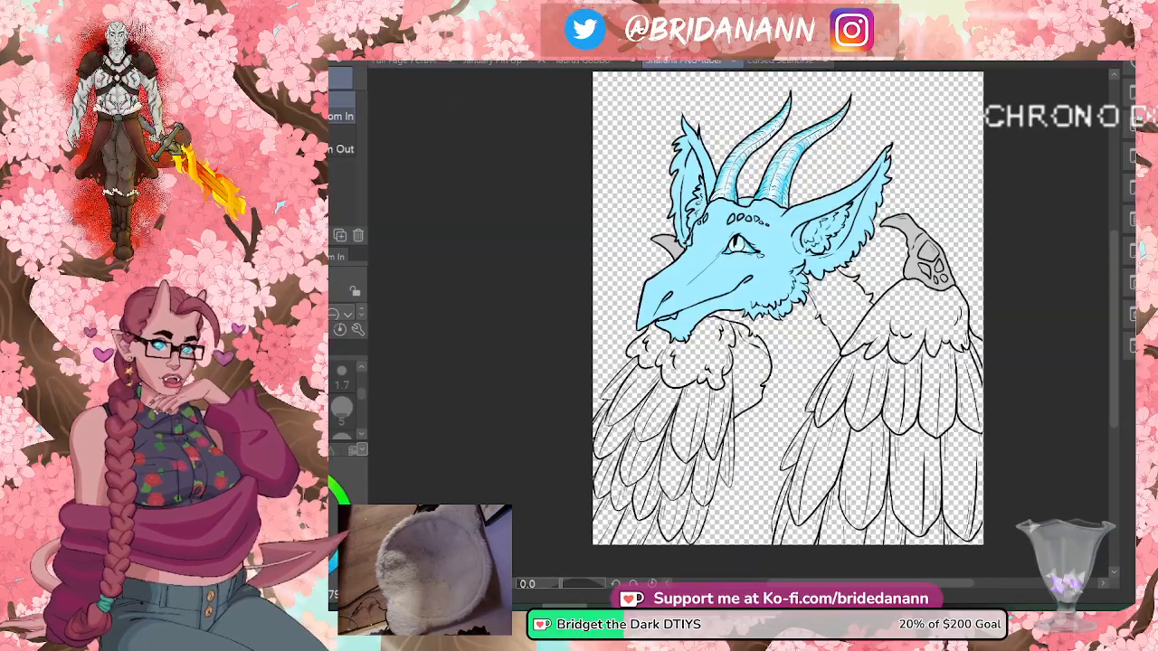
- Bring back the purple, blue and white shading over the head's flat blue base
{"action": "scroll", "coordinate": [787, 149], "scroll_direction": "up", "scroll_amount": 4}
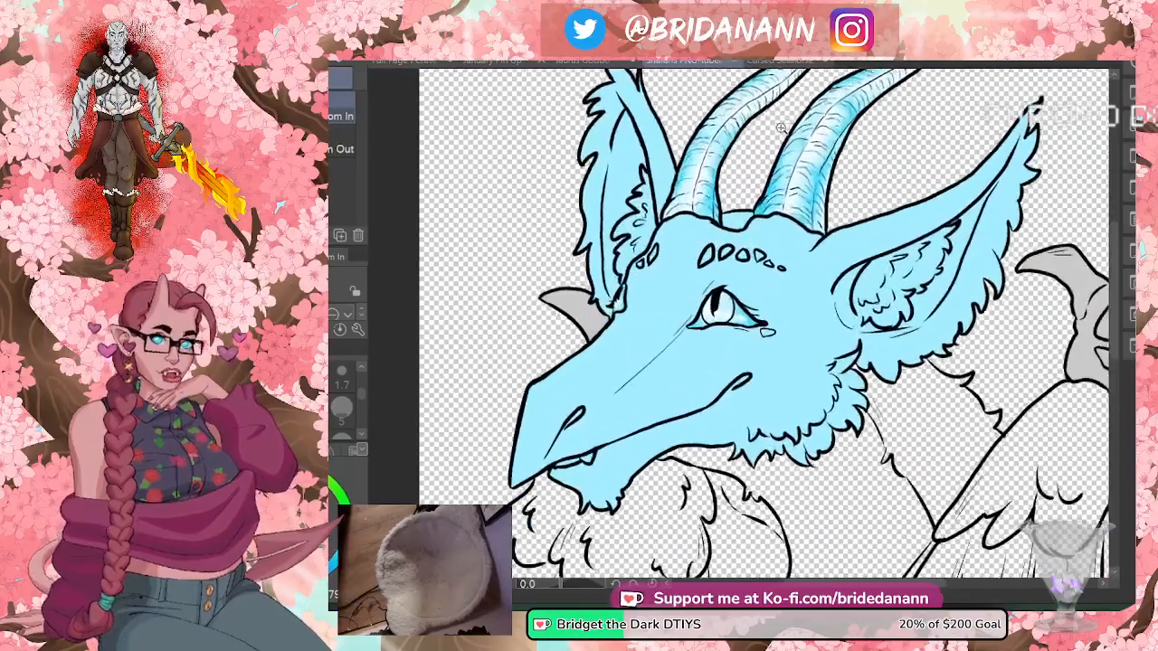
{"action": "scroll", "coordinate": [770, 201], "scroll_direction": "down", "scroll_amount": 3}
{"action": "scroll", "coordinate": [701, 208], "scroll_direction": "up", "scroll_amount": 3}
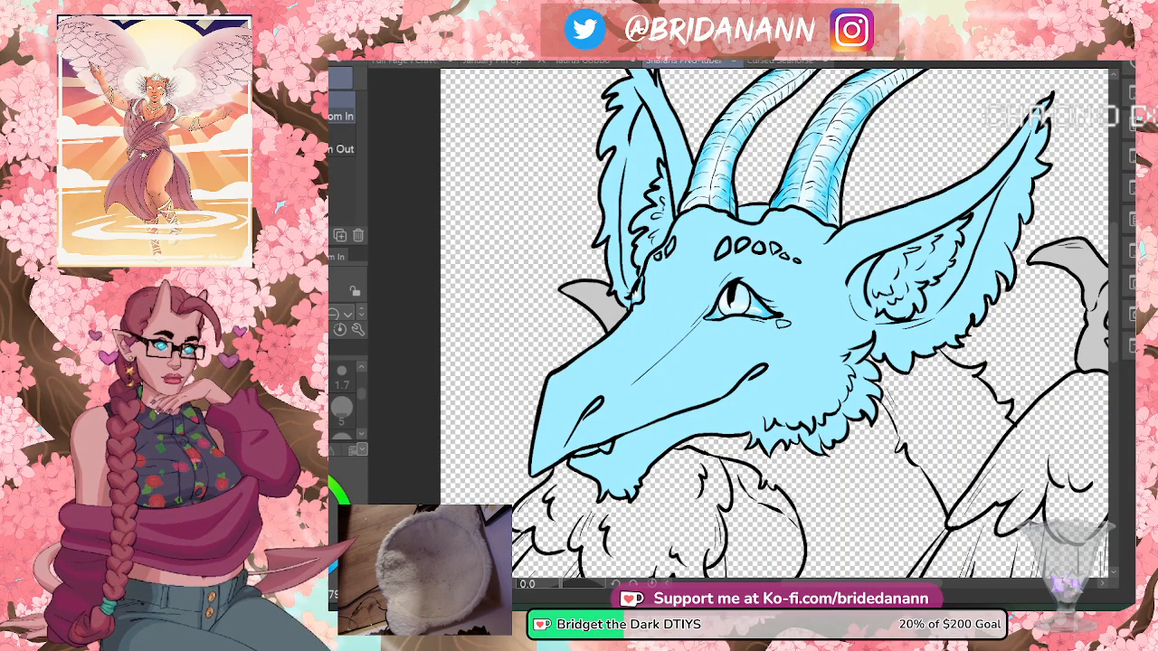
{"action": "key", "text": "ctrl+z"}
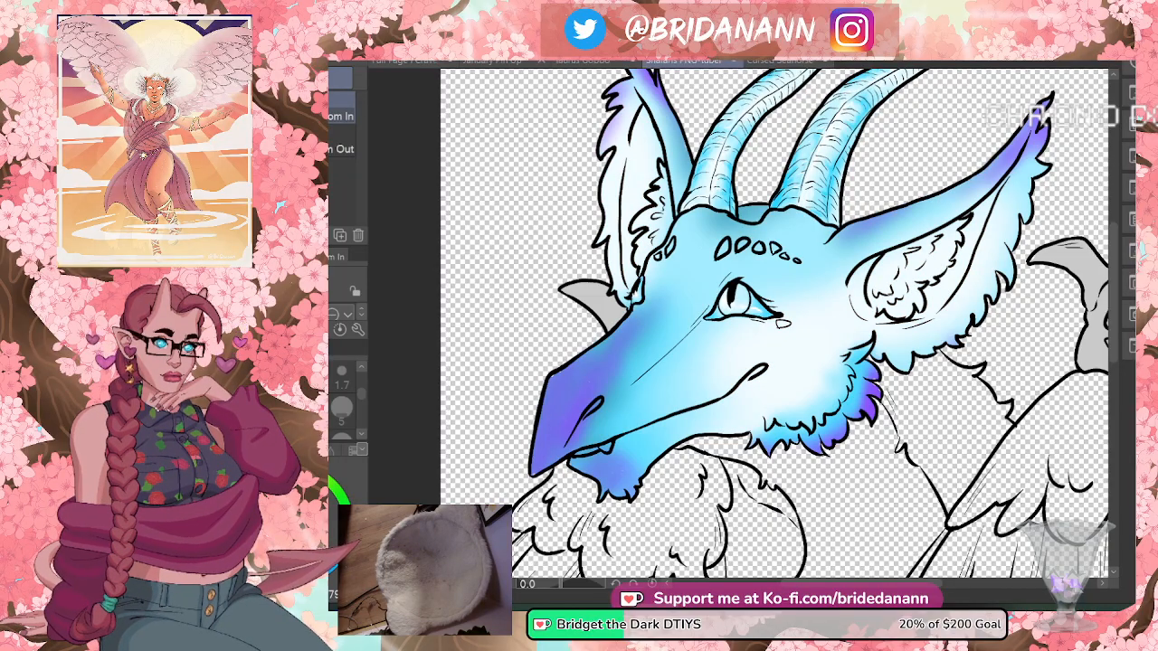
- Smooth the purple, blue and white shading transitions on the head with the Blend tool
{"action": "key", "text": "j"}
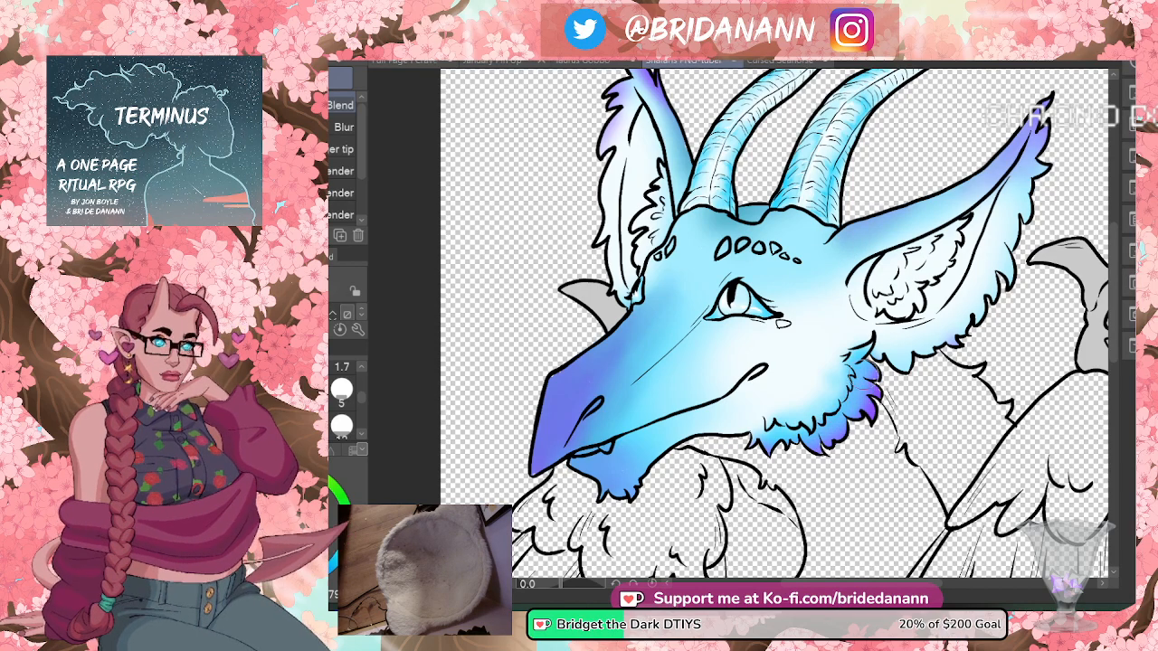
{"action": "scroll", "coordinate": [1120, 275], "scroll_direction": "up", "scroll_amount": 2}
{"action": "scroll", "coordinate": [1120, 274], "scroll_direction": "up", "scroll_amount": 1}
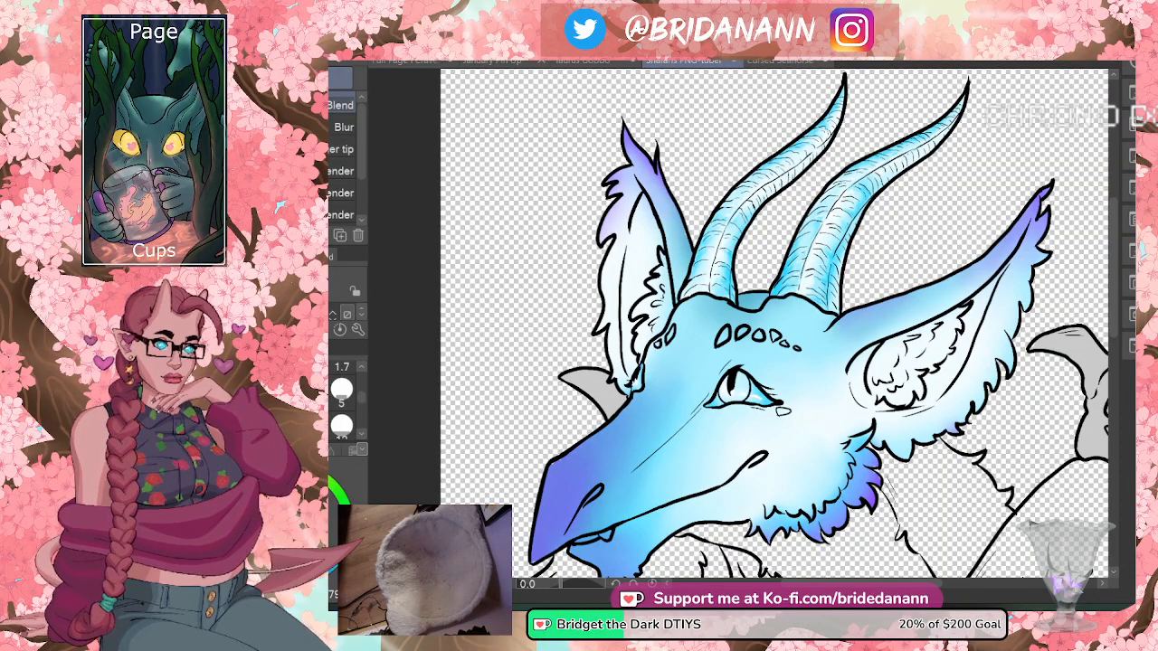
- Sample the pale blue below the eye and add fine fur strokes with a small Soft airbrush
{"action": "key", "text": "alt"}
{"action": "left_click", "coordinate": [748, 437], "text": "alt"}
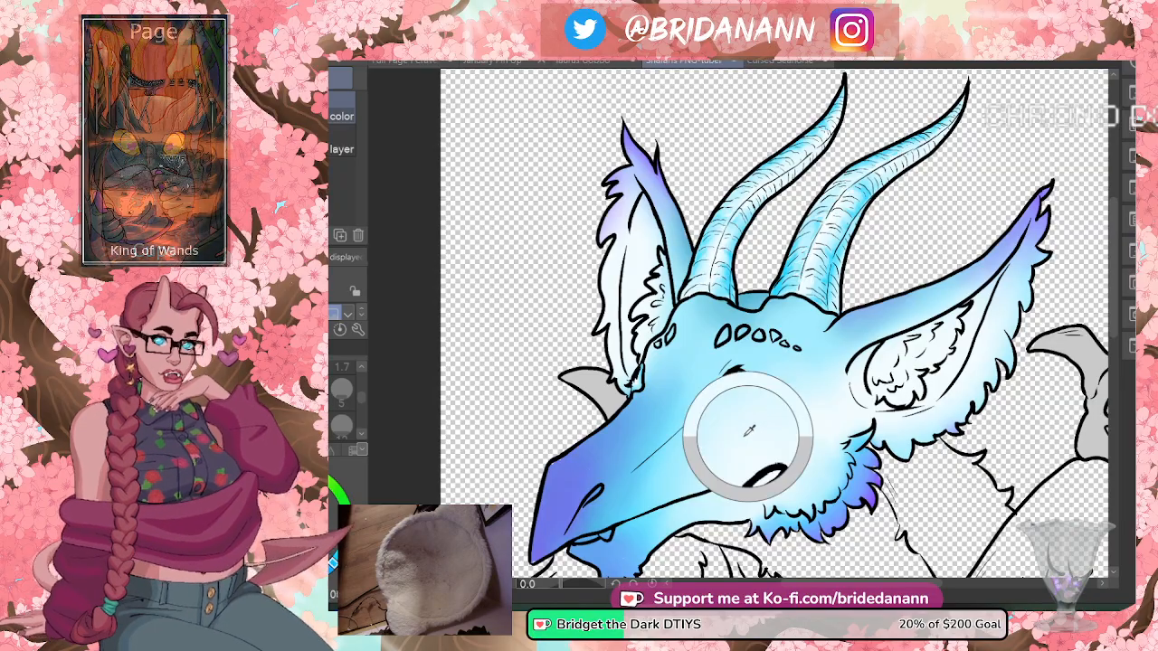
{"action": "key", "text": "b"}
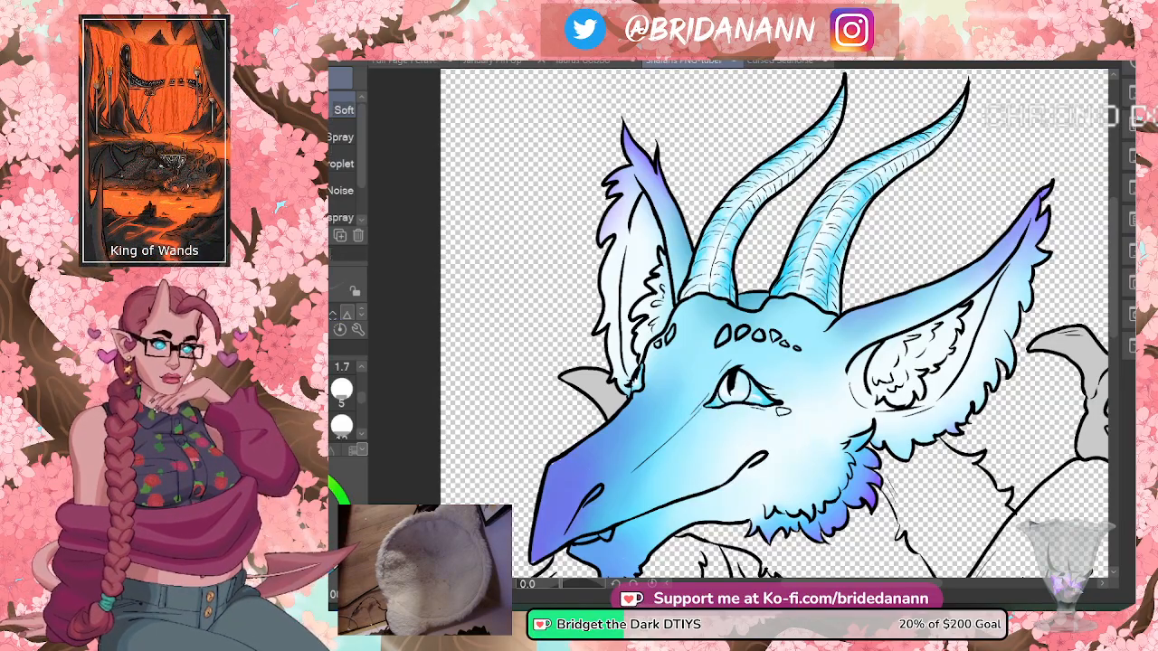
{"action": "left_click_drag", "start_coordinate": [361, 398], "coordinate": [361, 391]}
{"action": "left_click", "coordinate": [342, 385]}
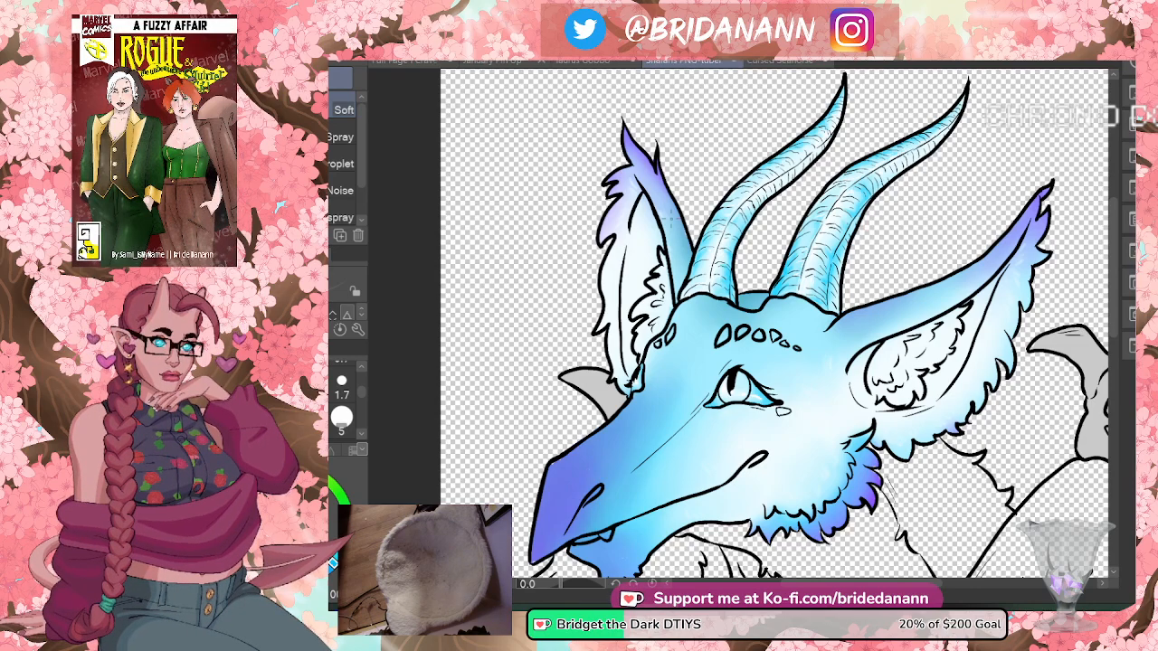
- Sample the purple of the snout tip and add fine Soft airbrush fur strokes in that colour
{"action": "key", "text": "i"}
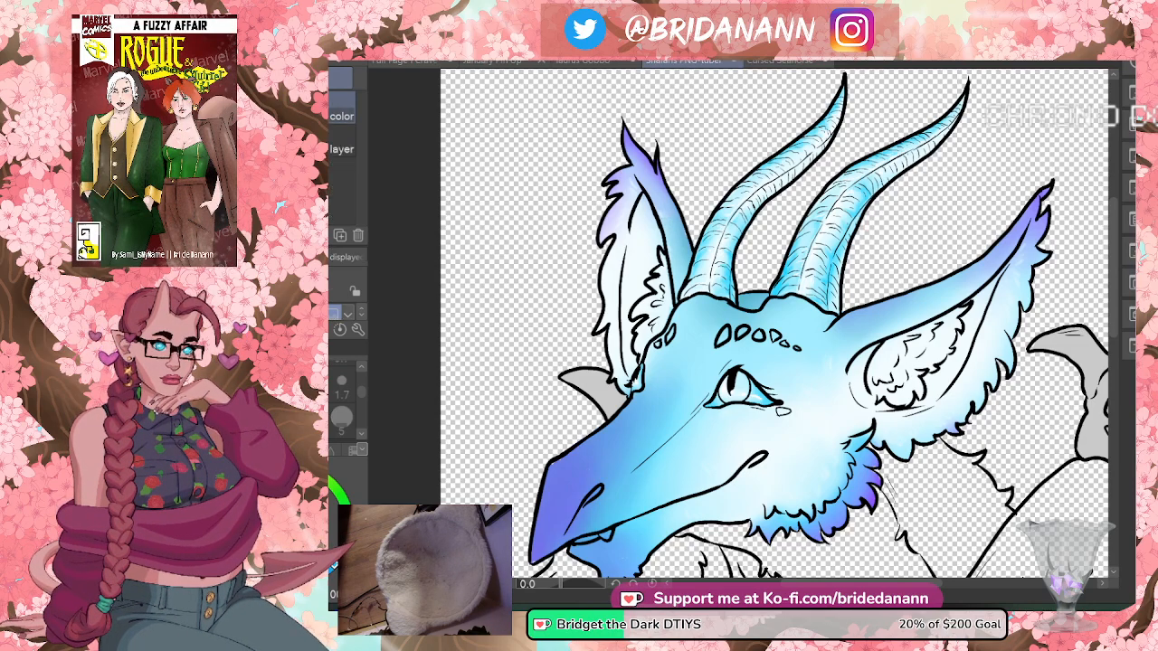
{"action": "left_click", "coordinate": [563, 475]}
{"action": "key", "text": "b"}
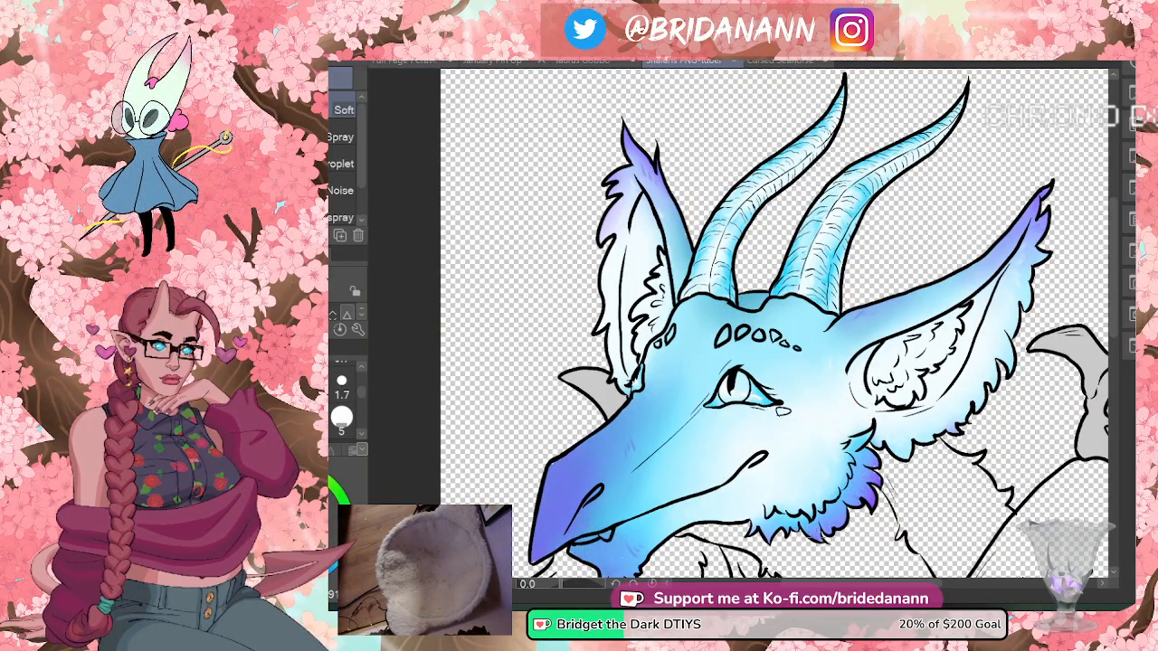
- Sample the mid blue on the snout's bridge and airbrush fine fur strokes over the snout
{"action": "key", "text": "i"}
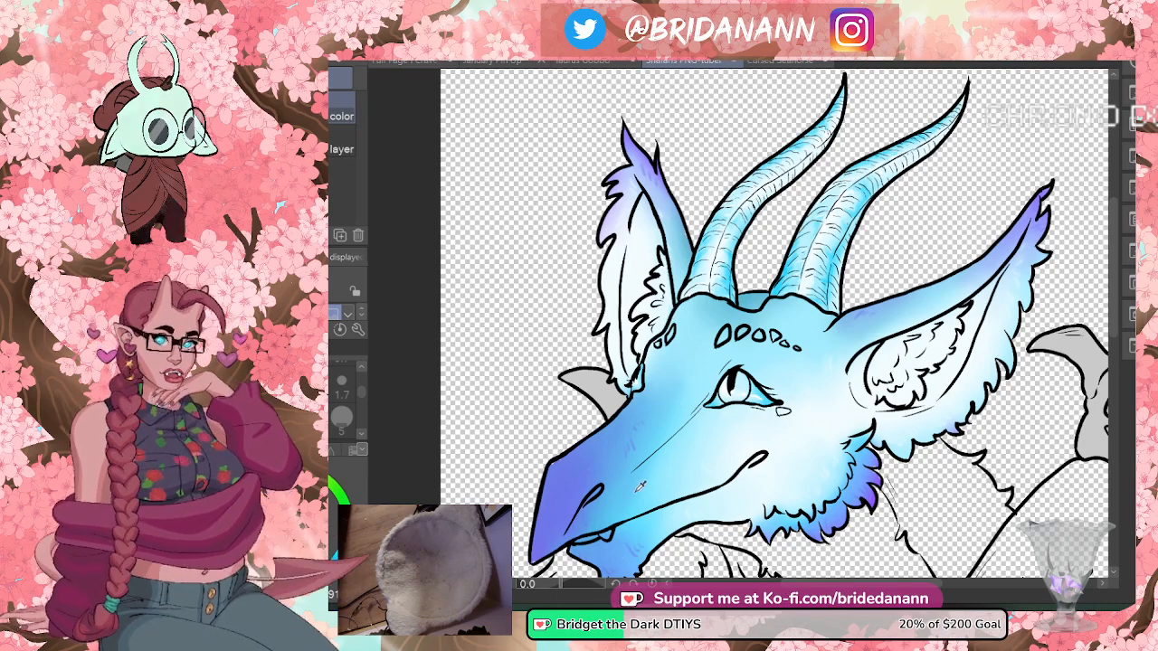
{"action": "left_click", "coordinate": [653, 443]}
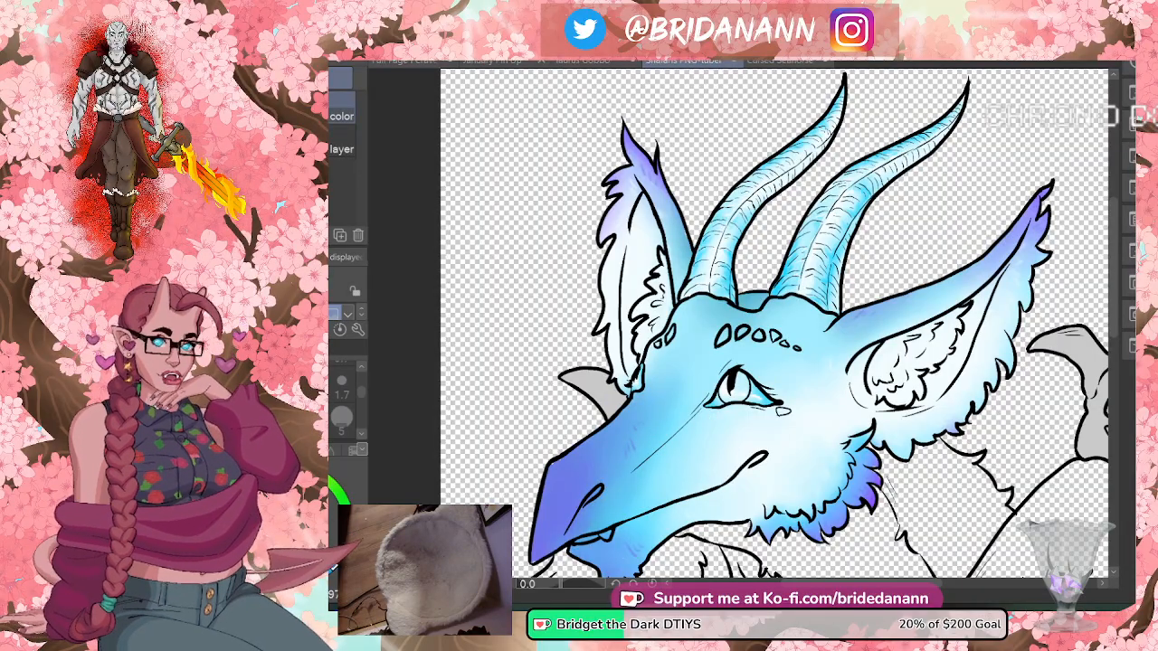
{"action": "key", "text": "b"}
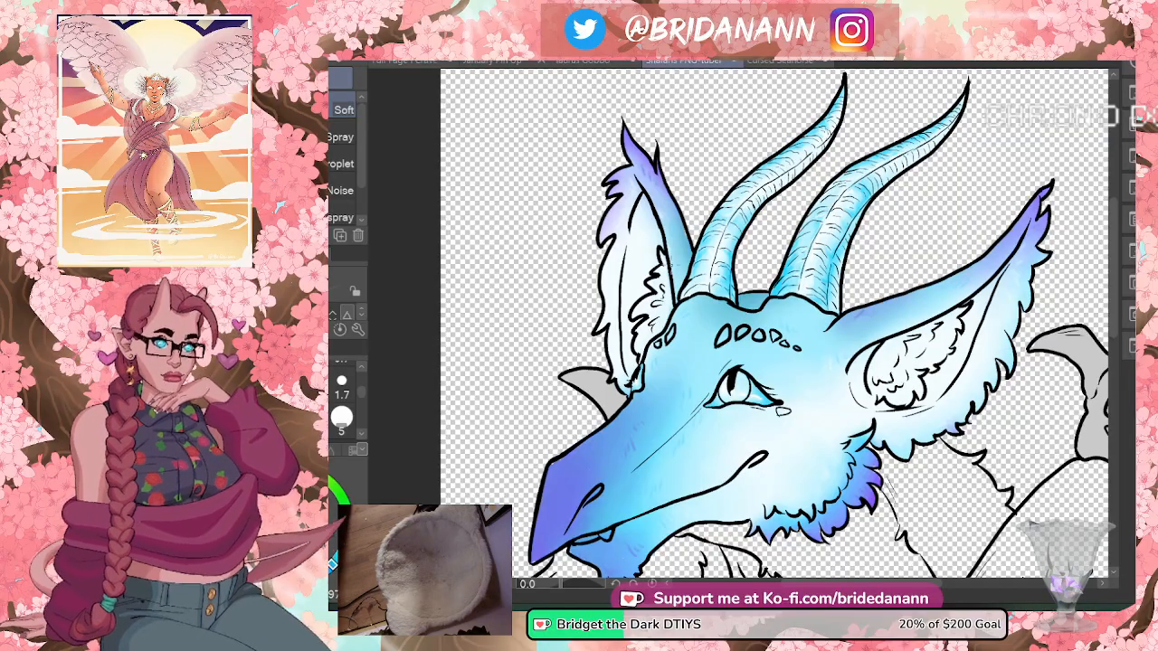
- Sample another shade from the head and airbrush fine fur texture around the cheek
{"action": "scroll", "coordinate": [1114, 341], "scroll_direction": "down", "scroll_amount": 2}
{"action": "mouse_move", "coordinate": [1113, 340]}
{"action": "left_mouse_down"}
{"action": "mouse_move", "coordinate": [1118, 366]}
{"action": "mouse_move", "coordinate": [1119, 319]}
{"action": "left_mouse_up"}
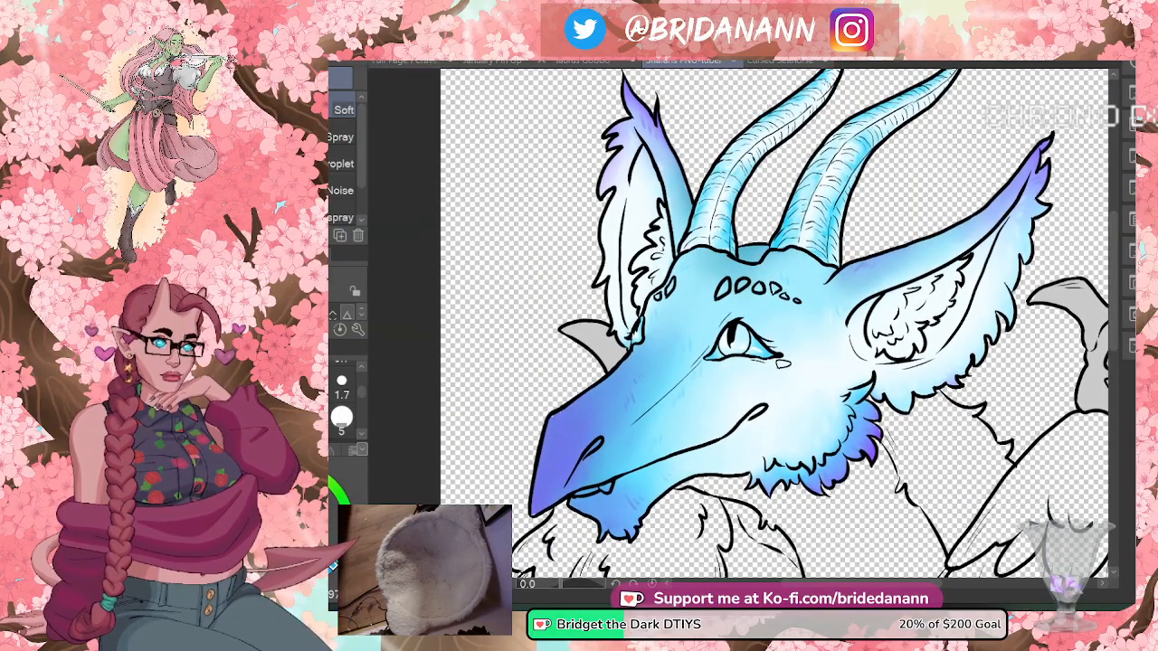
{"action": "key", "text": "i"}
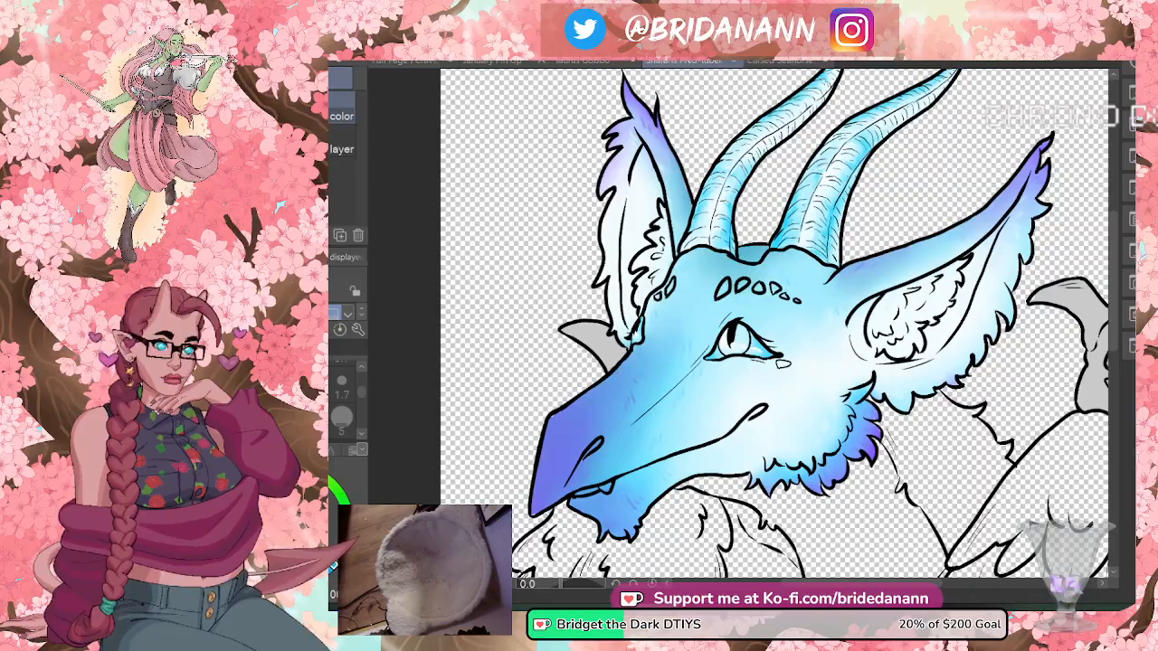
{"action": "key", "text": "b"}
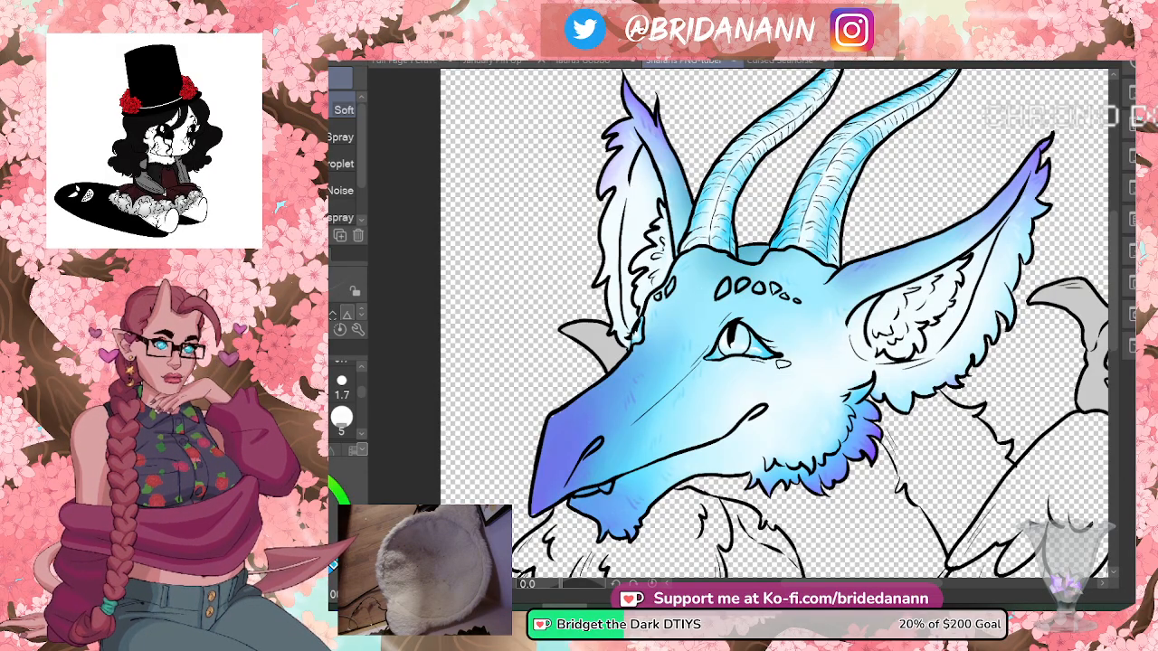
- Examine the fur shading on the head, from the ears and horns down to the chin and beard
{"action": "scroll", "coordinate": [1111, 291], "scroll_direction": "down", "scroll_amount": 4}
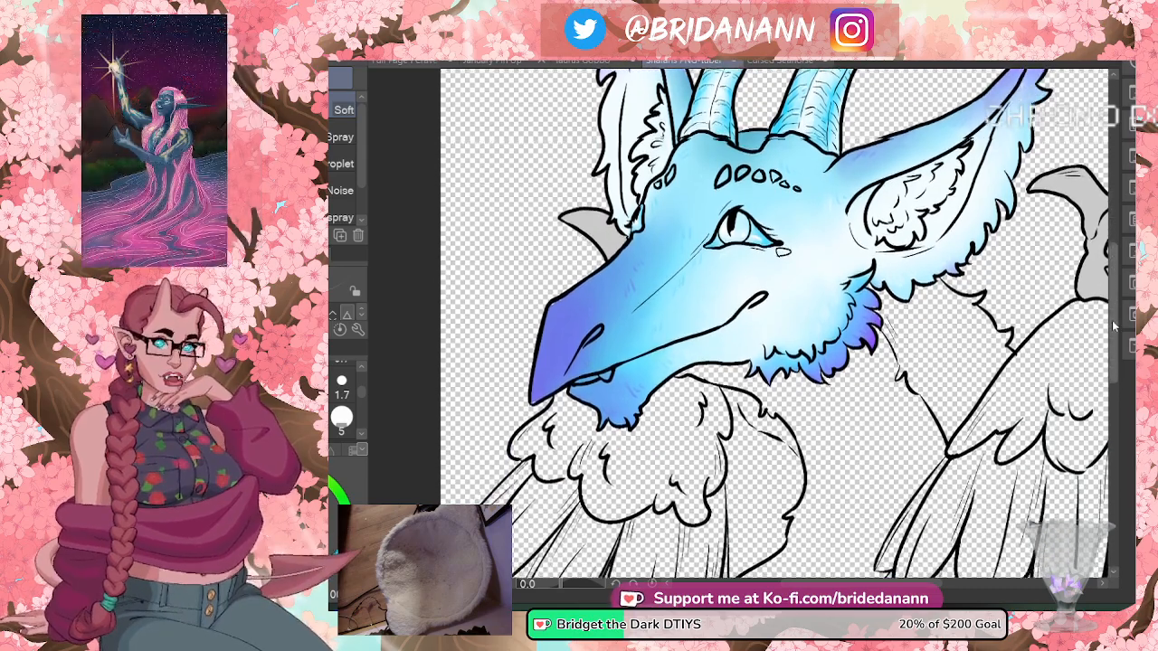
{"action": "scroll", "coordinate": [1117, 303], "scroll_direction": "up", "scroll_amount": 3}
{"action": "scroll", "coordinate": [1118, 303], "scroll_direction": "down", "scroll_amount": 2}
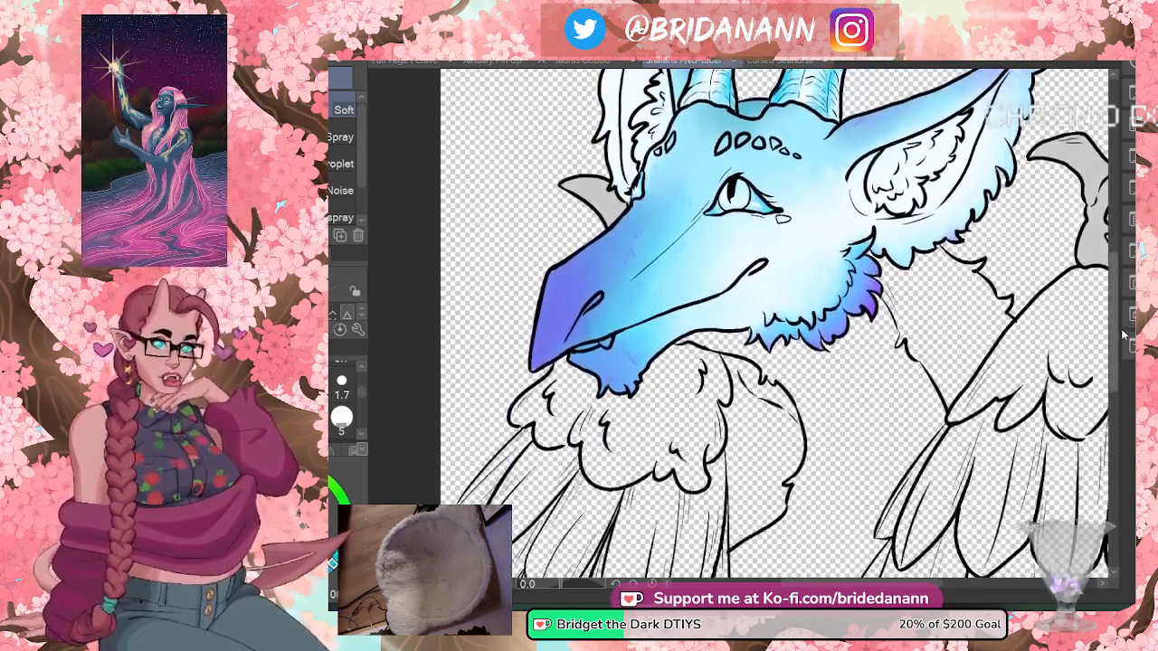
{"action": "scroll", "coordinate": [1119, 285], "scroll_direction": "up", "scroll_amount": 4}
{"action": "scroll", "coordinate": [1119, 280], "scroll_direction": "down", "scroll_amount": 3}
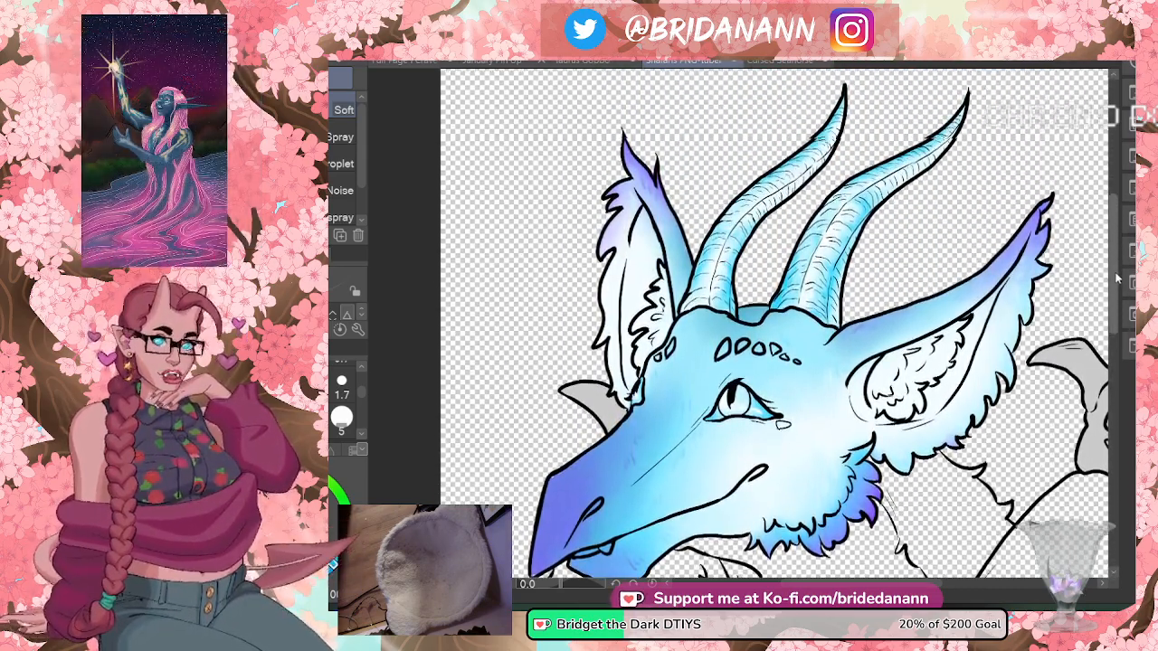
{"action": "scroll", "coordinate": [1117, 285], "scroll_direction": "up", "scroll_amount": 2}
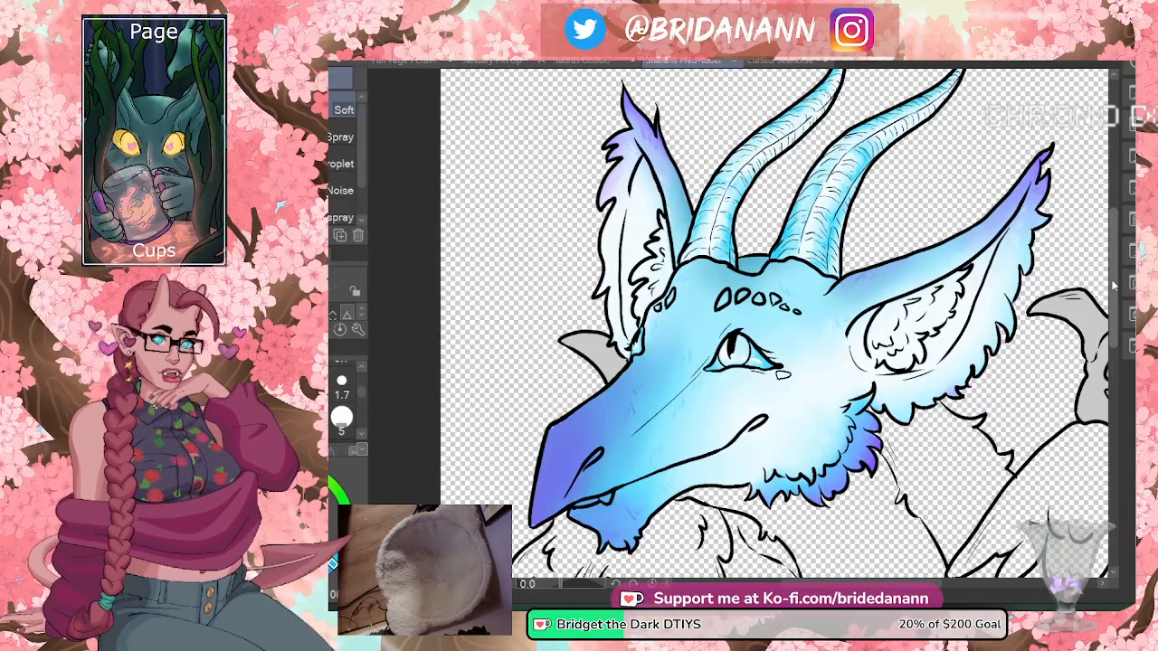
- Colour the small tooth at the front of the closed mouth white with the Oval pen
{"action": "scroll", "coordinate": [795, 455], "scroll_direction": "down", "scroll_amount": 4}
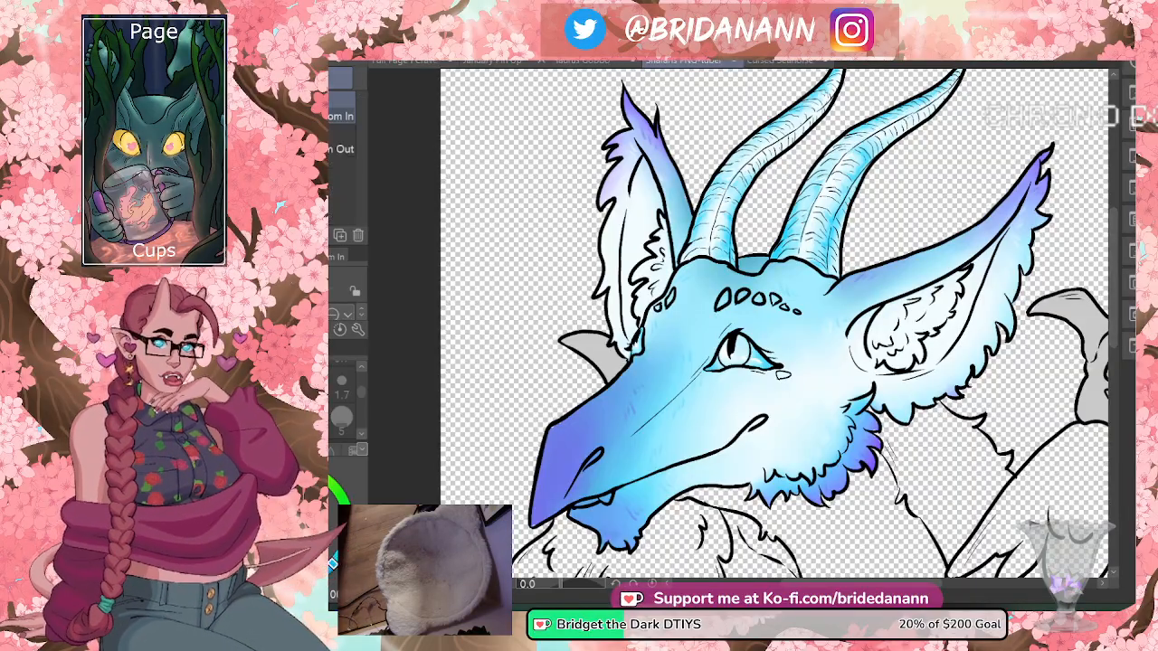
{"action": "scroll", "coordinate": [795, 455], "scroll_direction": "up", "scroll_amount": 2}
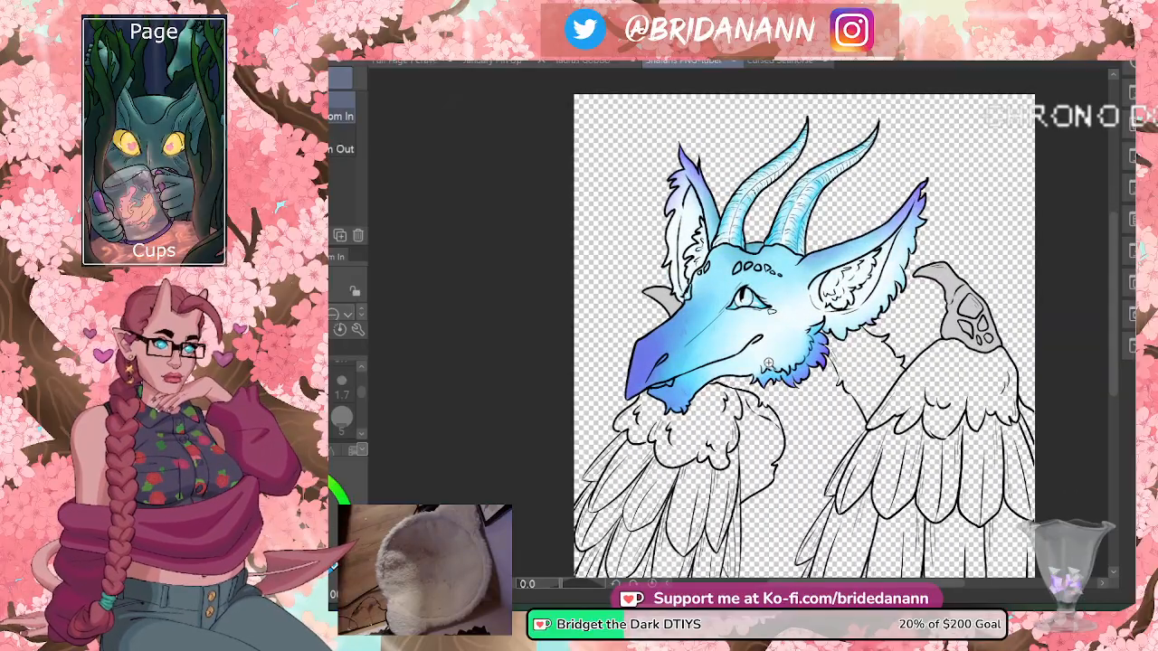
{"action": "scroll", "coordinate": [795, 455], "scroll_direction": "up", "scroll_amount": 1}
{"action": "scroll", "coordinate": [674, 317], "scroll_direction": "up", "scroll_amount": 2}
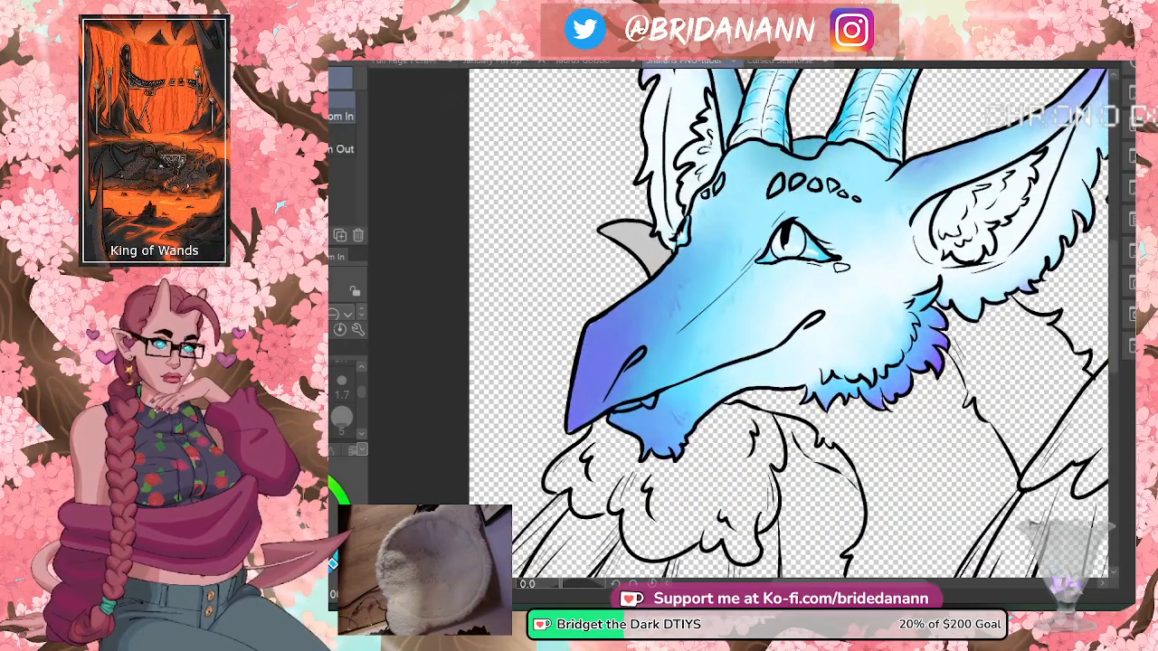
{"action": "scroll", "coordinate": [714, 434], "scroll_direction": "up", "scroll_amount": 2}
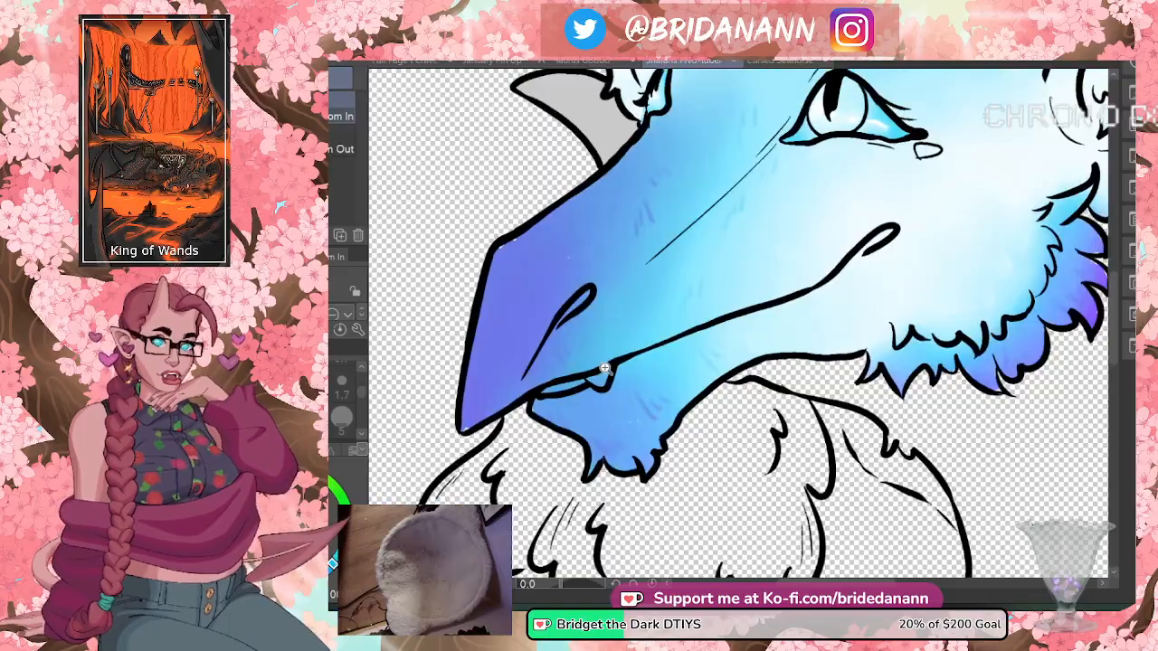
{"action": "key", "text": "p"}
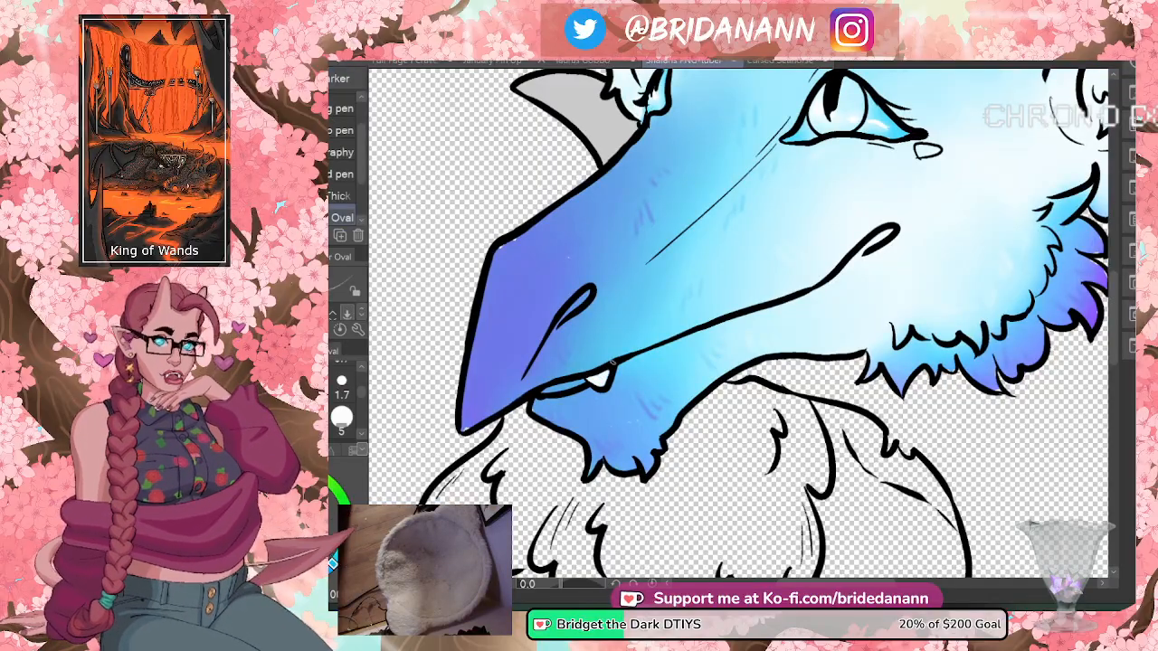
- Colour the lip beside the tooth with the Oval pen using purple sampled from the snout tip, and sample a lighter blue from the snout's bridge
{"action": "key", "text": "i"}
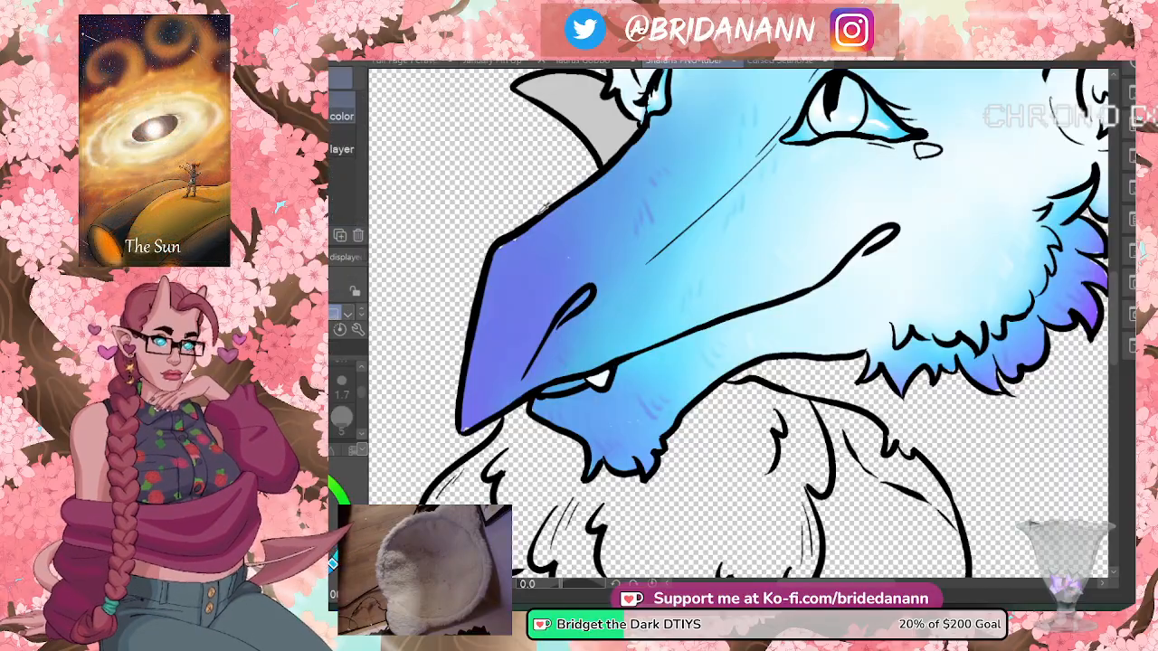
{"action": "left_click", "coordinate": [509, 263]}
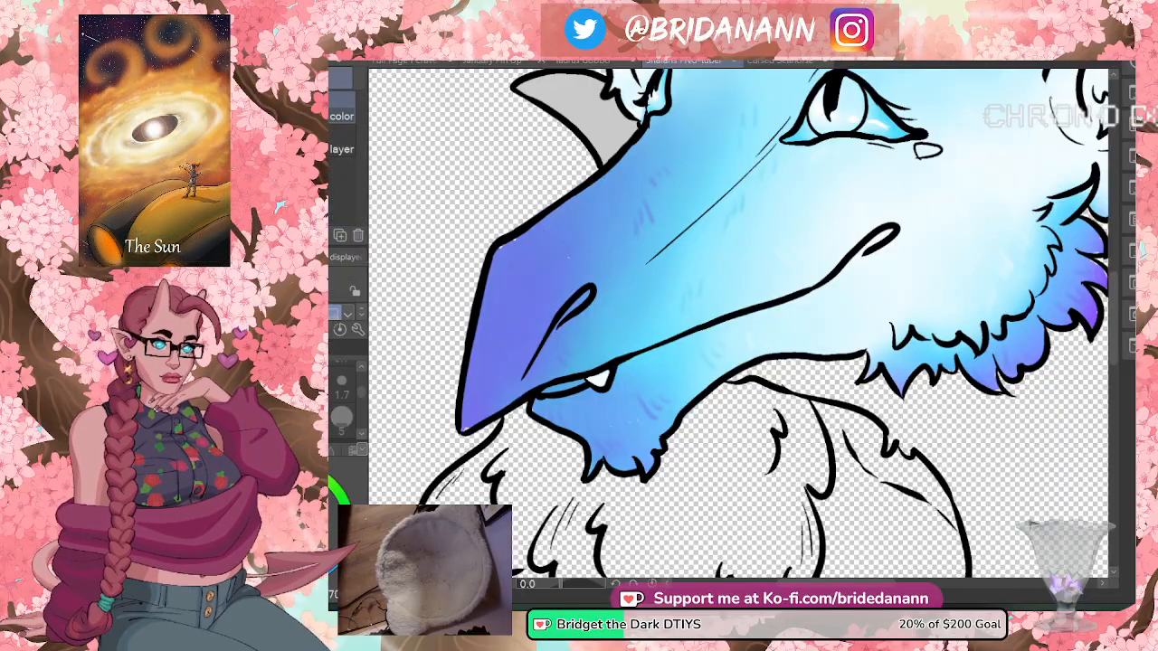
{"action": "key", "text": "p"}
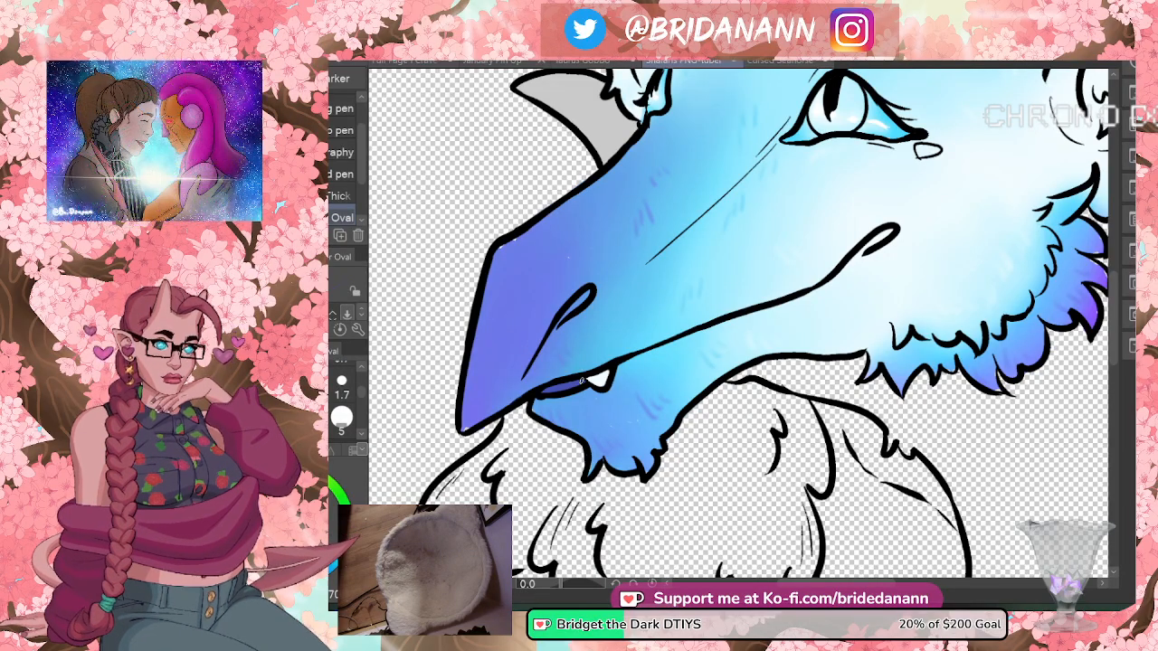
{"action": "key", "text": "i"}
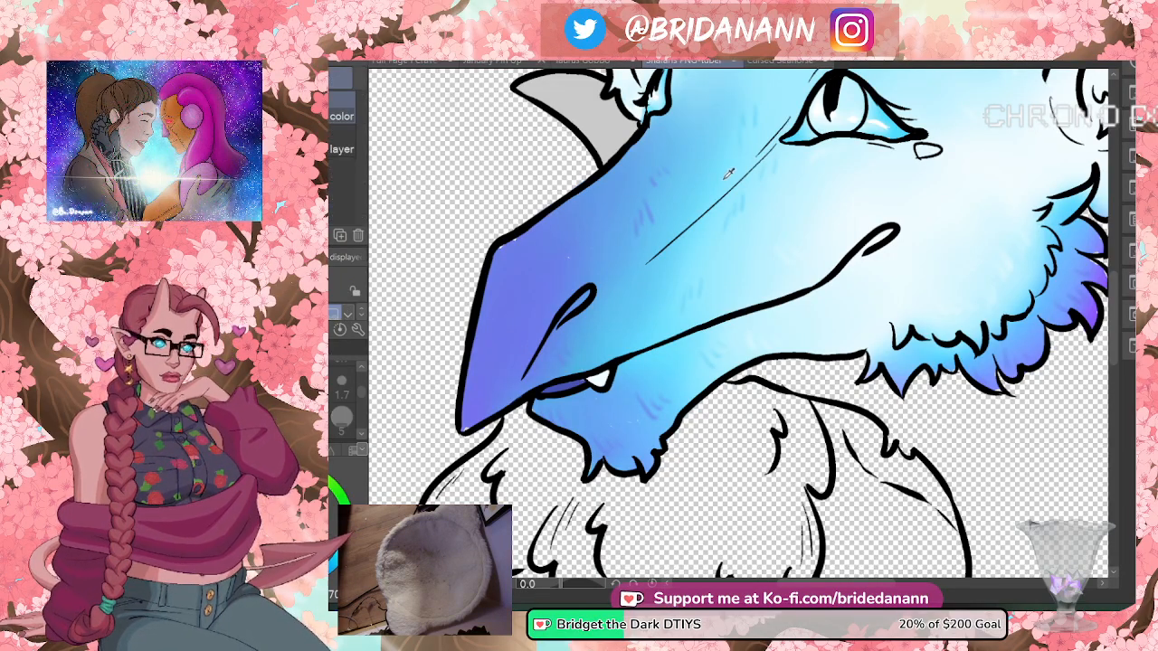
{"action": "left_click", "coordinate": [709, 175]}
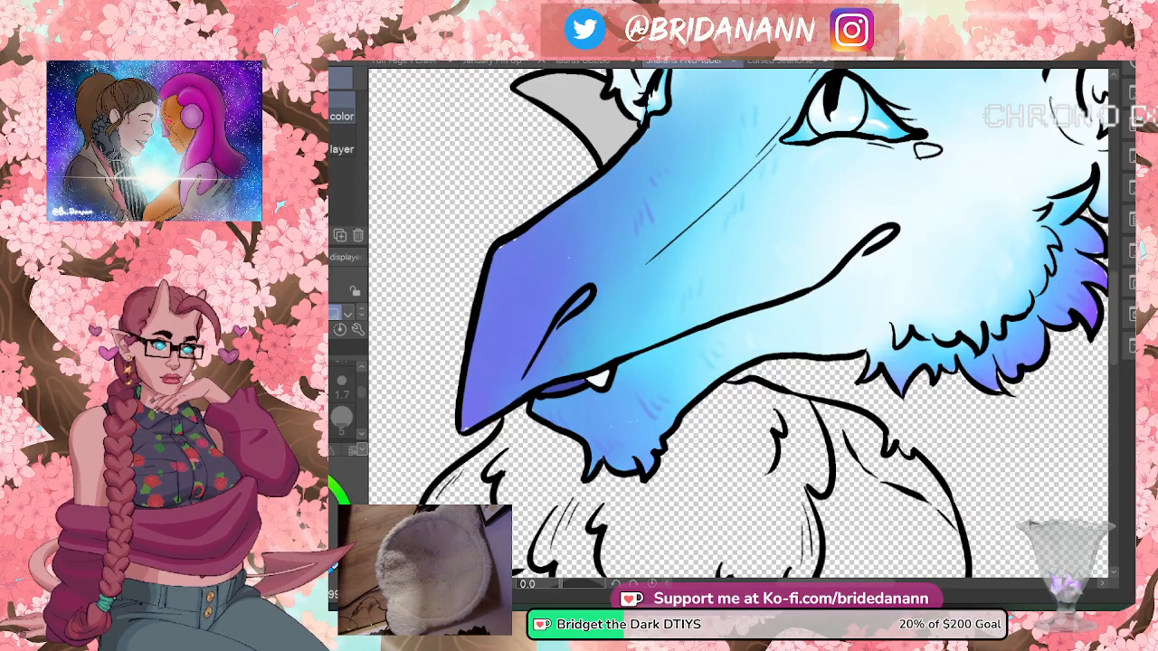
{"action": "key", "text": "p"}
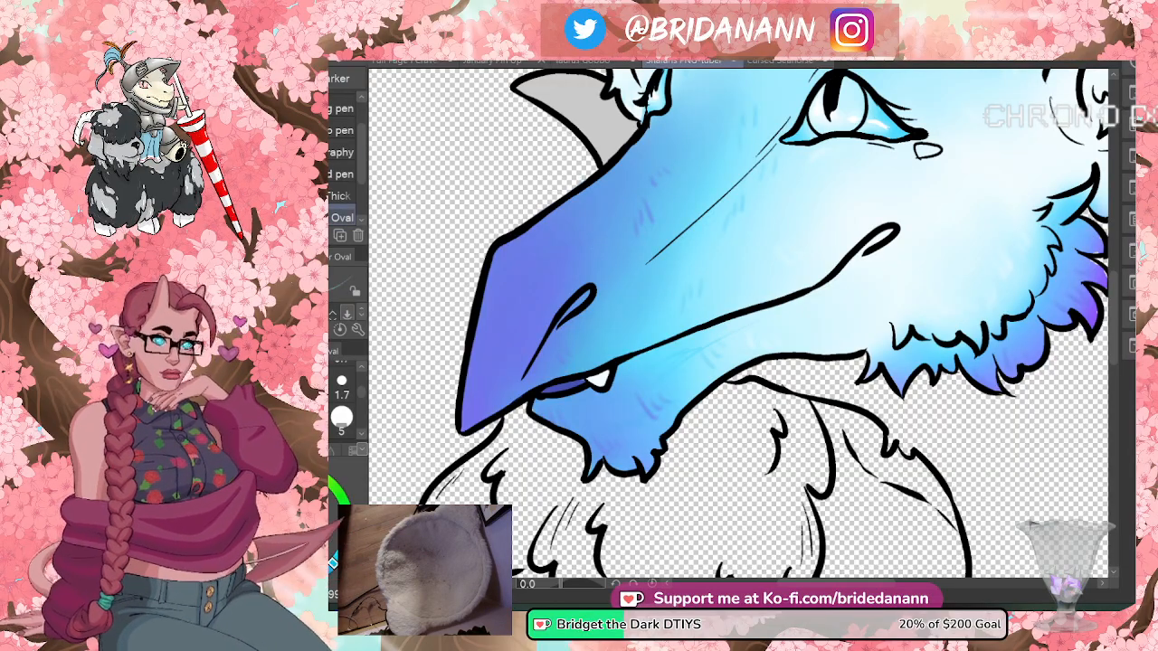
- Paint grey shadows inside the near ear, along its upper fold and around the inner fur tuft
{"action": "key", "text": "ctrl+space"}
{"action": "left_click_drag", "start_coordinate": [614, 336], "coordinate": [547, 409]}
{"action": "left_click_drag", "start_coordinate": [825, 284], "coordinate": [782, 331]}
{"action": "left_click_drag", "start_coordinate": [861, 223], "coordinate": [881, 199]}
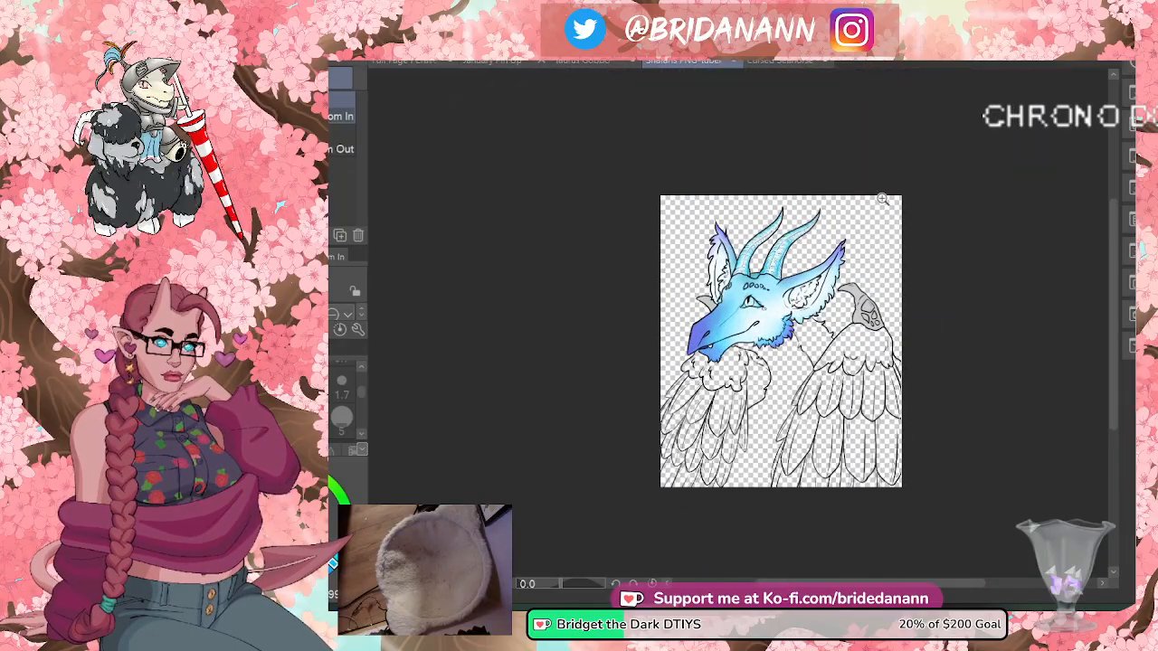
{"action": "left_click_drag", "start_coordinate": [816, 277], "coordinate": [836, 253]}
{"action": "mouse_move", "coordinate": [804, 299]}
{"action": "left_mouse_down"}
{"action": "mouse_move", "coordinate": [767, 370]}
{"action": "mouse_move", "coordinate": [804, 275]}
{"action": "left_mouse_up"}
{"action": "mouse_move", "coordinate": [893, 299]}
{"action": "left_mouse_down"}
{"action": "mouse_move", "coordinate": [890, 320]}
{"action": "mouse_move", "coordinate": [909, 271]}
{"action": "left_mouse_up"}
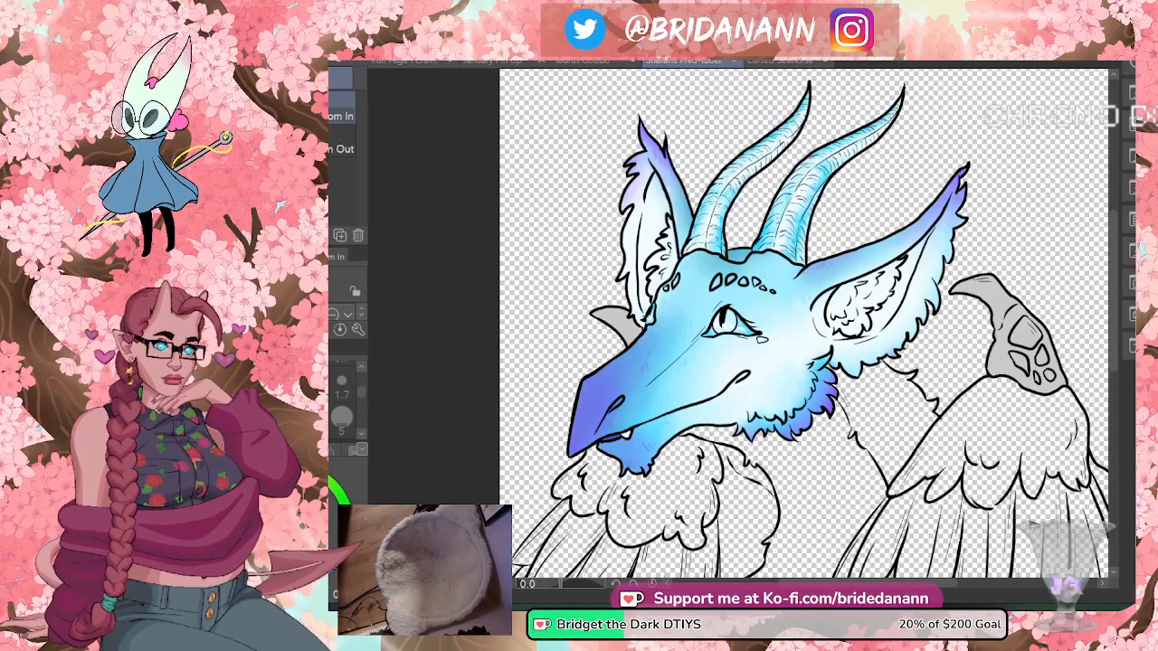
{"action": "left_click", "coordinate": [896, 281]}
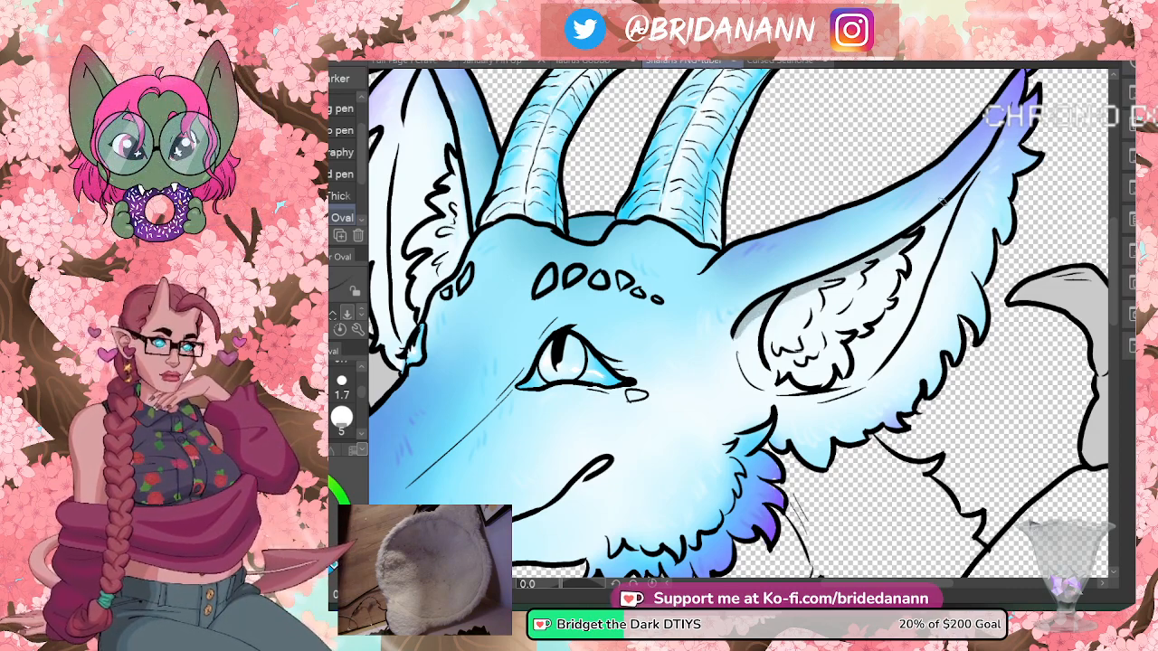
{"action": "mouse_move", "coordinate": [1015, 89]}
{"action": "left_mouse_down"}
{"action": "mouse_move", "coordinate": [995, 149]}
{"action": "mouse_move", "coordinate": [926, 221]}
{"action": "left_mouse_up"}
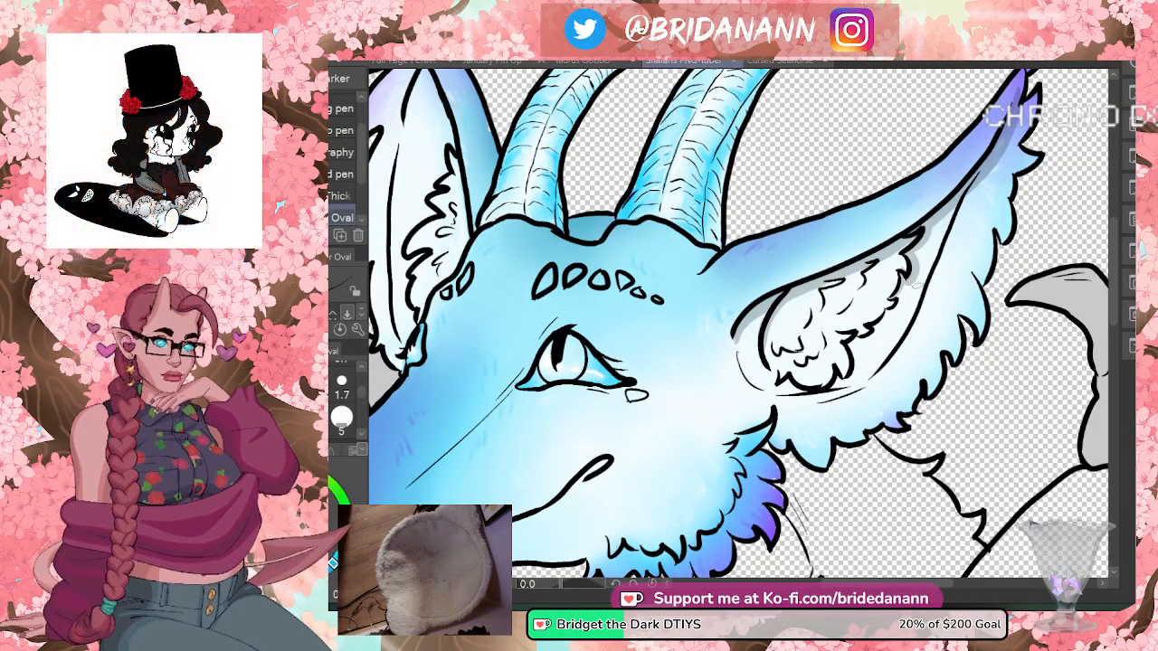
{"action": "mouse_move", "coordinate": [895, 297]}
{"action": "left_mouse_down"}
{"action": "mouse_move", "coordinate": [868, 333]}
{"action": "mouse_move", "coordinate": [852, 337]}
{"action": "mouse_move", "coordinate": [878, 297]}
{"action": "mouse_move", "coordinate": [837, 330]}
{"action": "mouse_move", "coordinate": [851, 366]}
{"action": "left_mouse_up"}
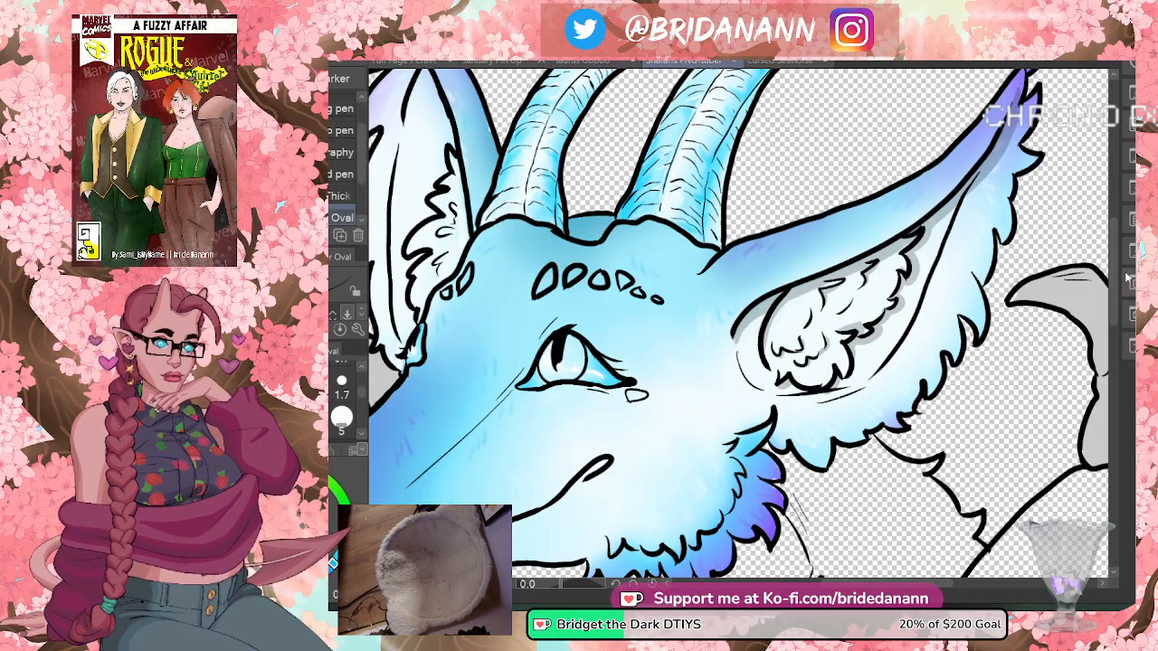
- Paint grey shadows at the horn bases, around the cheek fur and under the mouth line with the Oval pen
{"action": "scroll", "coordinate": [1115, 300], "scroll_direction": "down", "scroll_amount": 1}
{"action": "scroll", "coordinate": [1114, 300], "scroll_direction": "down", "scroll_amount": 1}
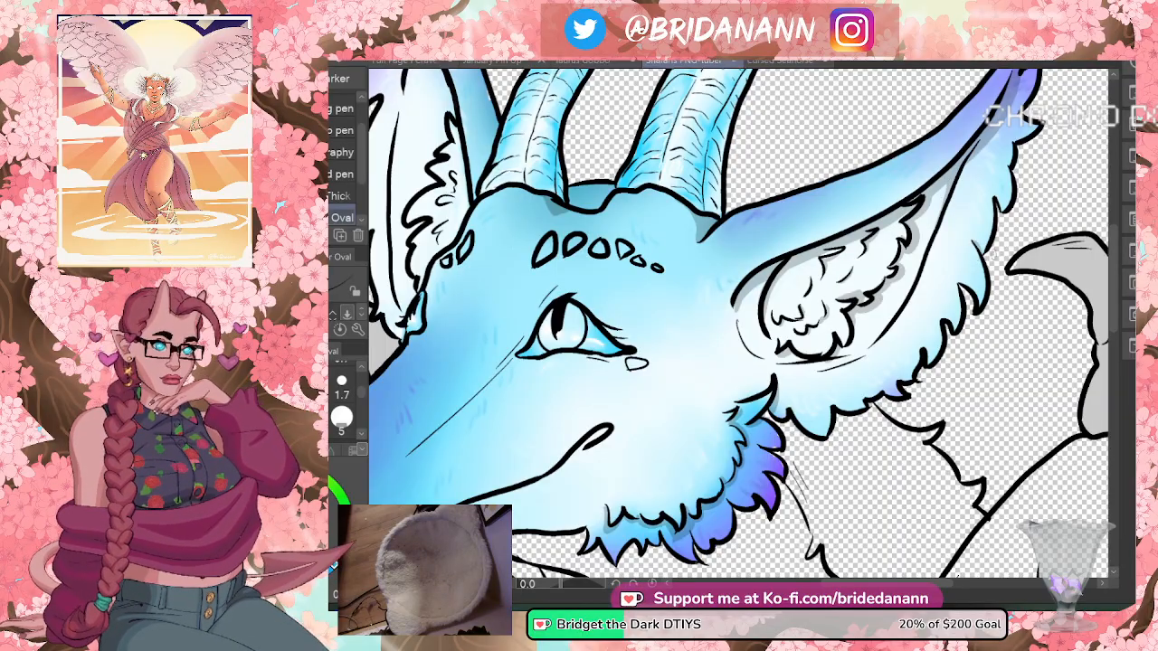
{"action": "scroll", "coordinate": [738, 323], "scroll_direction": "up", "scroll_amount": 5}
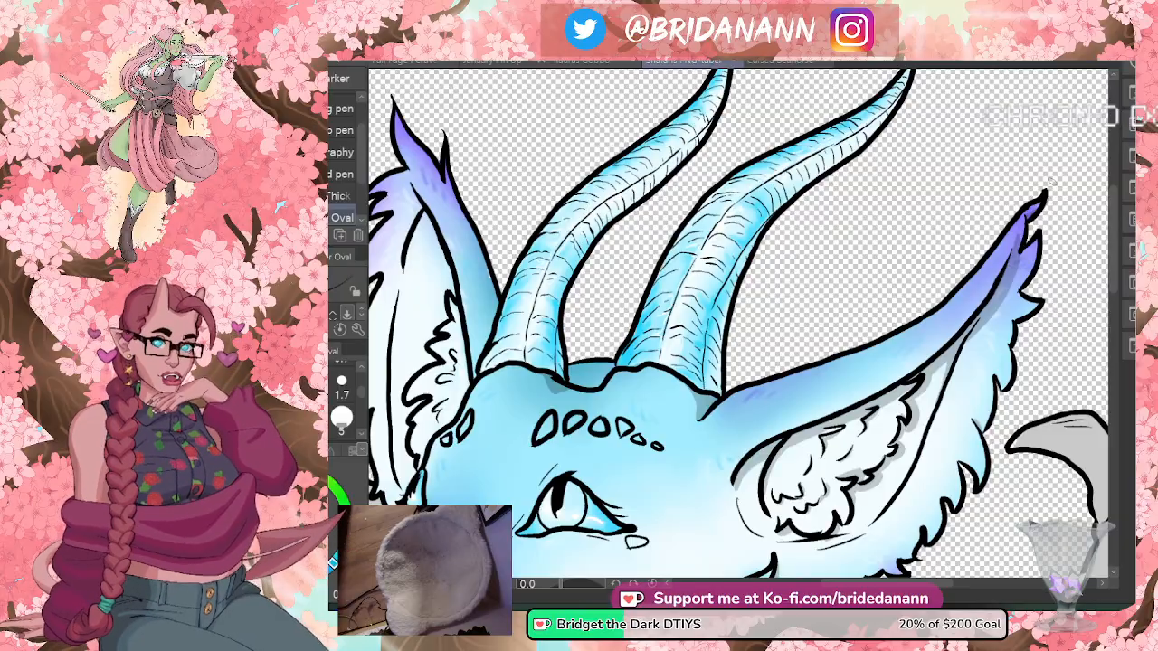
{"action": "scroll", "coordinate": [1117, 284], "scroll_direction": "down", "scroll_amount": 3}
{"action": "left_click_drag", "start_coordinate": [1117, 283], "coordinate": [1117, 319]}
{"action": "left_click_drag", "start_coordinate": [922, 584], "coordinate": [871, 583]}
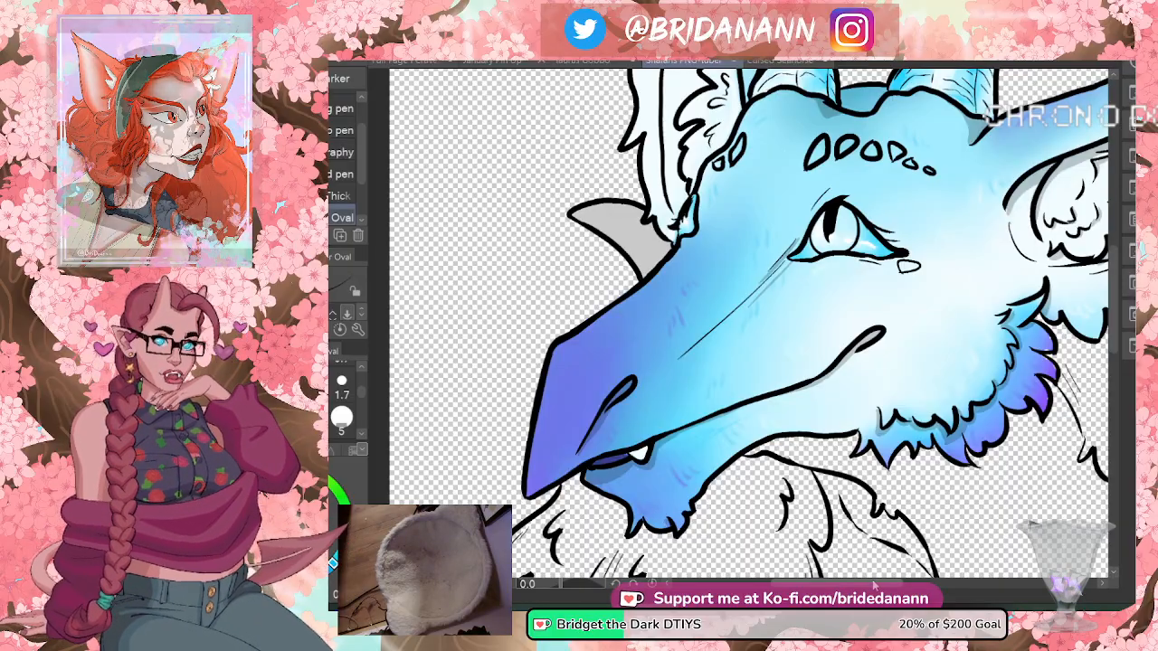
{"action": "left_click_drag", "start_coordinate": [836, 584], "coordinate": [923, 583]}
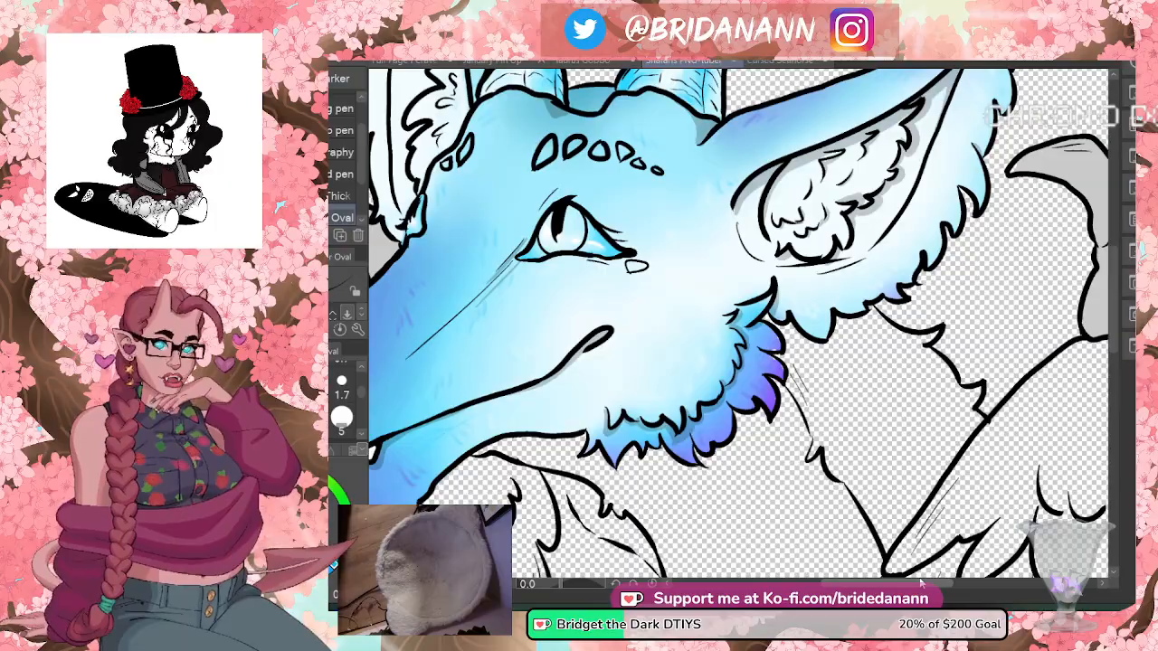
- Paint grey shadows inside the far ear along its inner edge and around the fur tuft
{"action": "left_click_drag", "start_coordinate": [1114, 317], "coordinate": [1114, 272]}
{"action": "left_click_drag", "start_coordinate": [917, 583], "coordinate": [880, 584]}
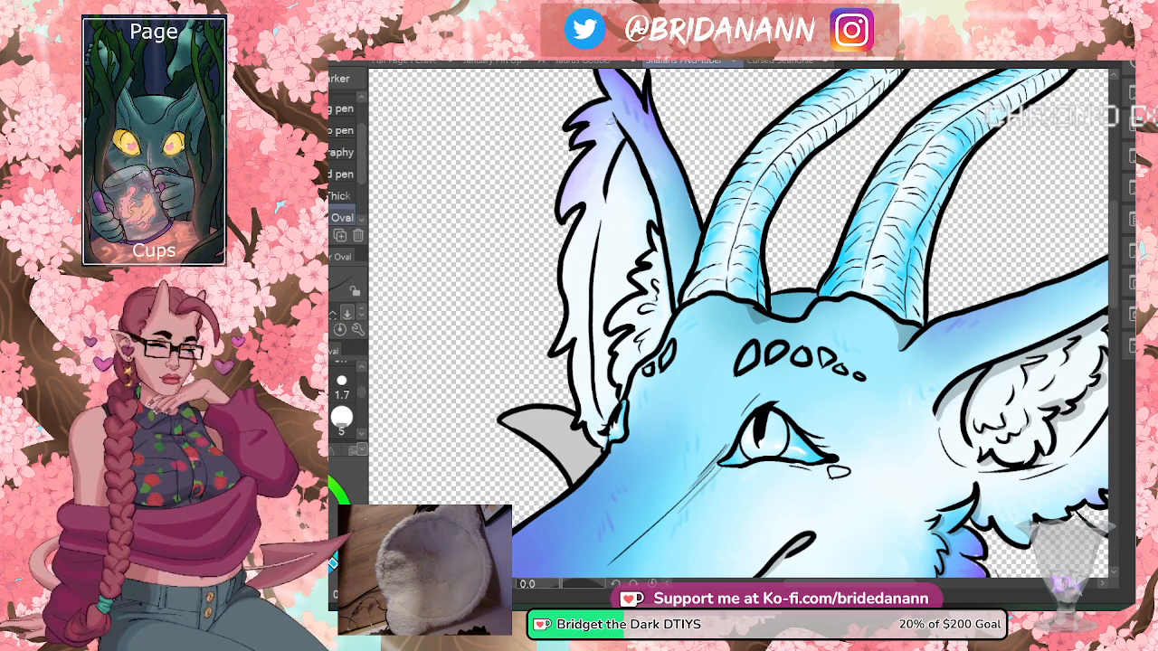
{"action": "left_click_drag", "start_coordinate": [639, 179], "coordinate": [665, 326]}
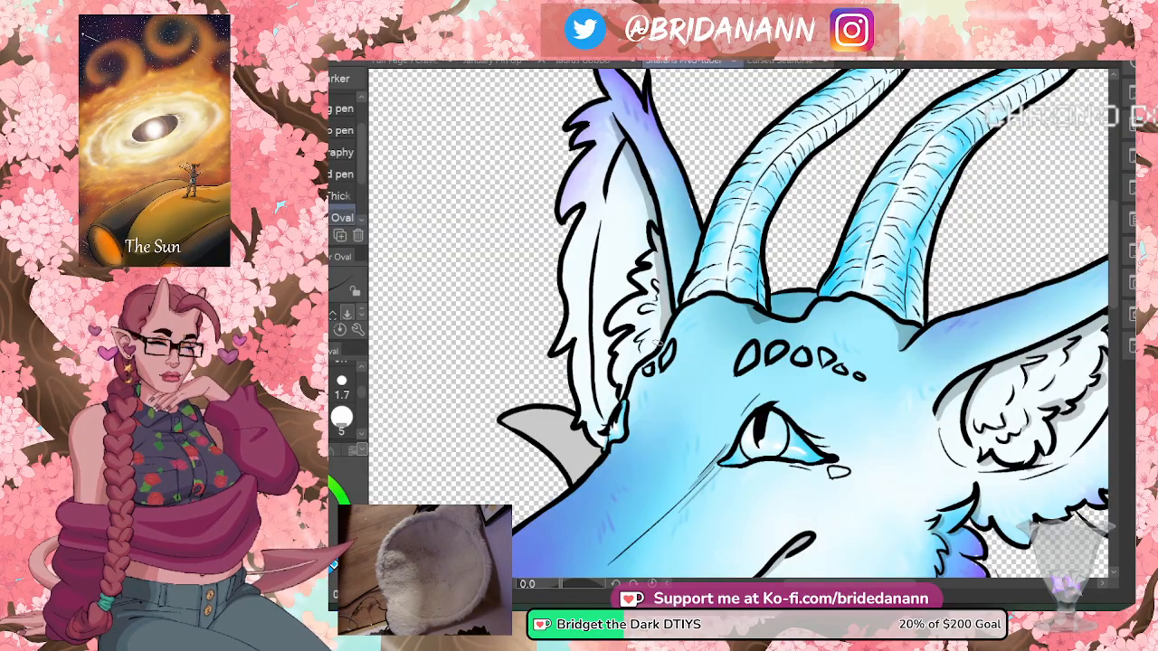
{"action": "mouse_move", "coordinate": [608, 328]}
{"action": "left_mouse_down"}
{"action": "mouse_move", "coordinate": [626, 330]}
{"action": "mouse_move", "coordinate": [609, 349]}
{"action": "mouse_move", "coordinate": [611, 391]}
{"action": "left_mouse_up"}
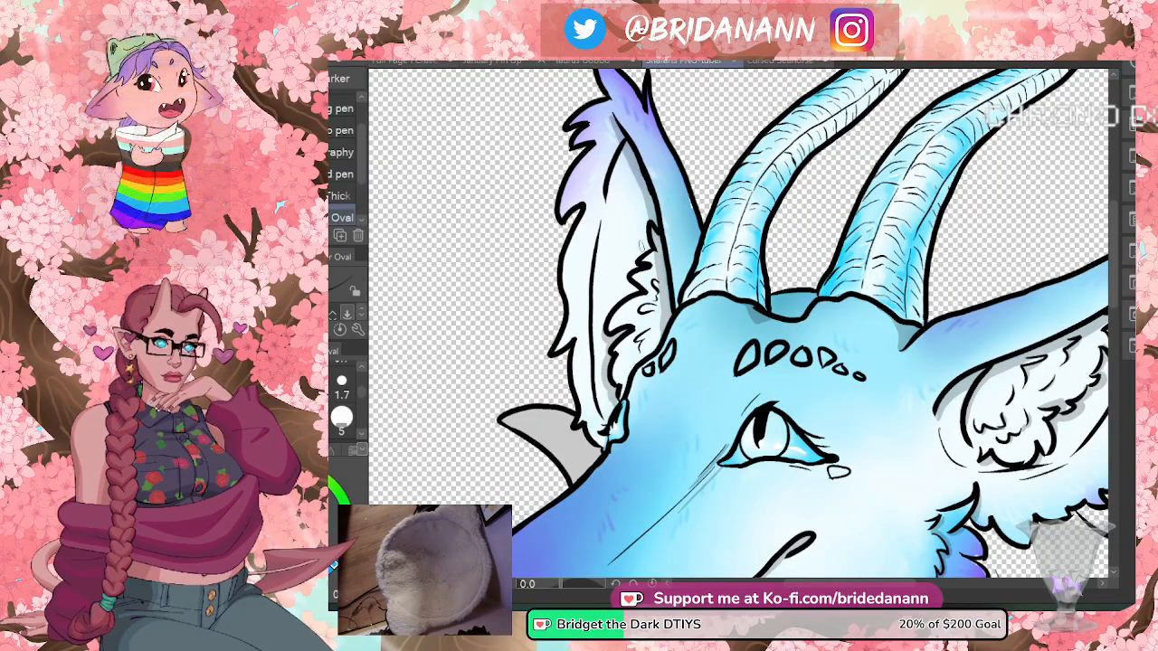
{"action": "mouse_move", "coordinate": [649, 217]}
{"action": "left_mouse_down"}
{"action": "mouse_move", "coordinate": [620, 284]}
{"action": "mouse_move", "coordinate": [639, 301]}
{"action": "mouse_move", "coordinate": [626, 306]}
{"action": "left_mouse_up"}
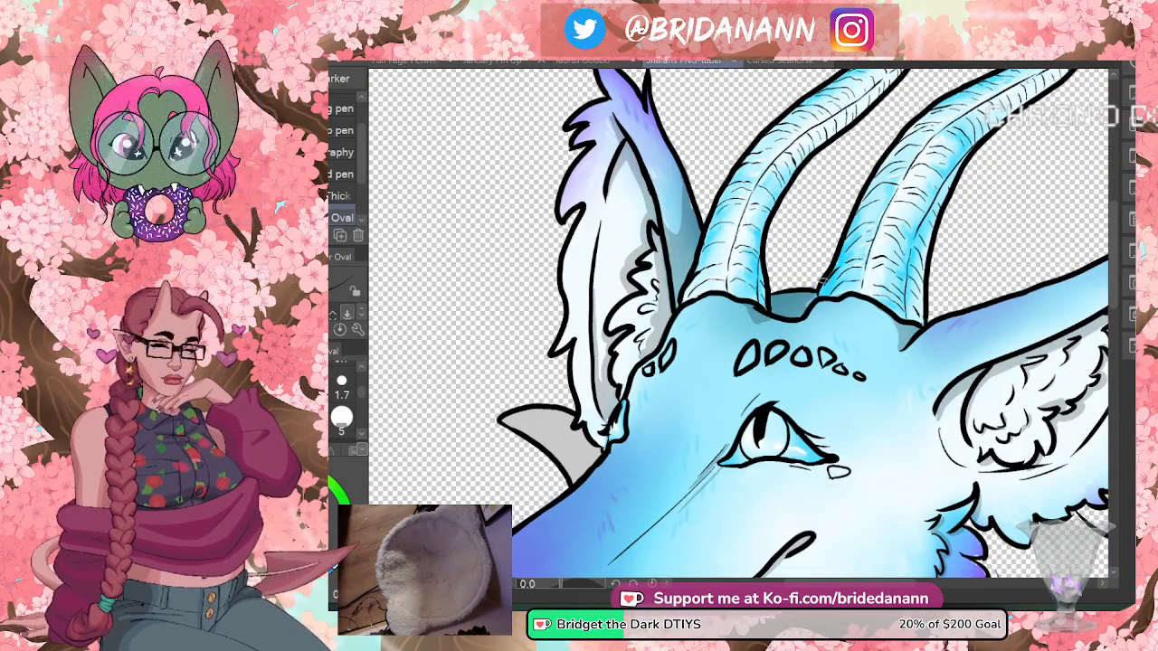
- Examine the new shadows on the head up close and against the whole drawing
{"action": "left_click_drag", "start_coordinate": [867, 583], "coordinate": [889, 583]}
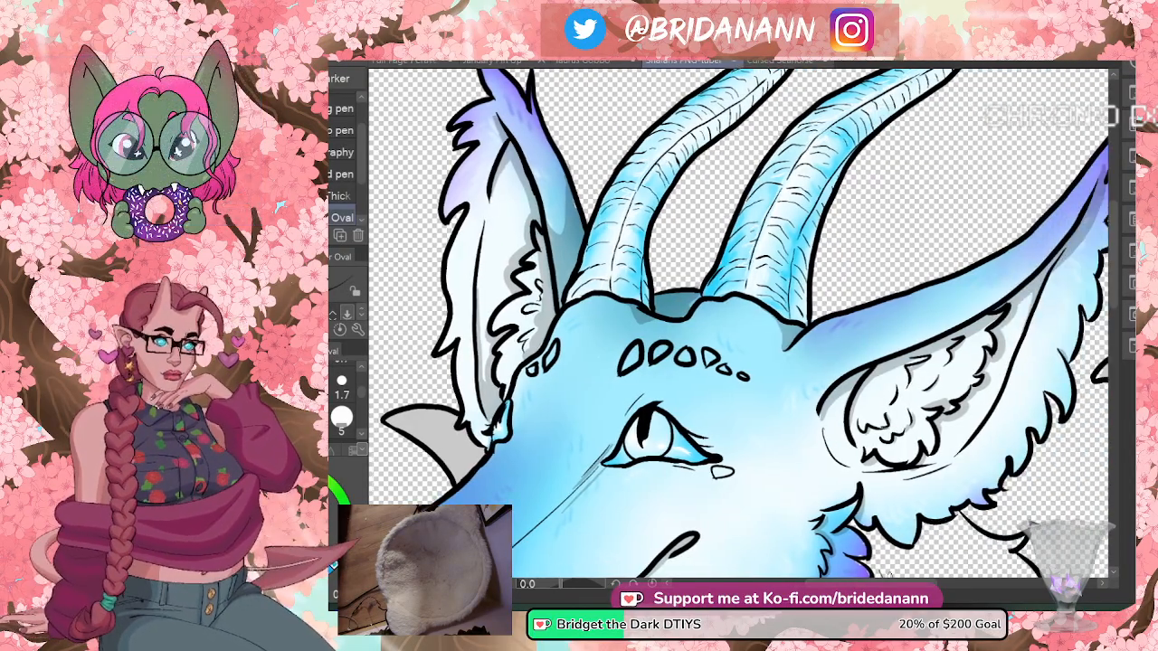
{"action": "left_click_drag", "start_coordinate": [1111, 284], "coordinate": [1111, 307]}
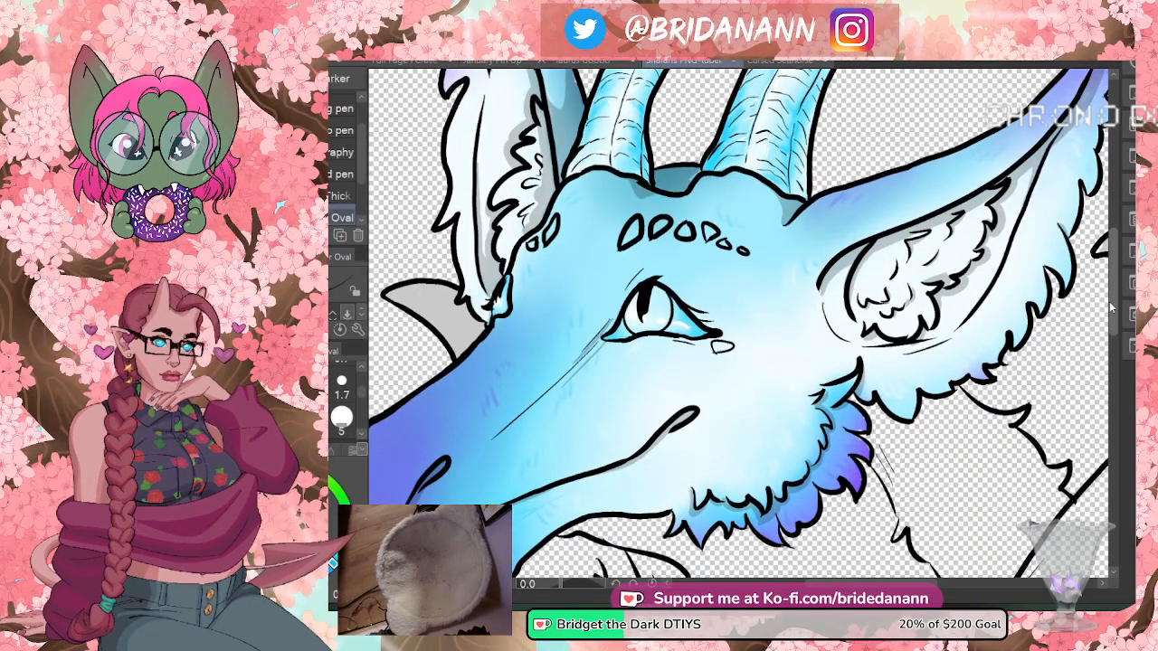
{"action": "key", "text": "slash"}
{"action": "left_click", "coordinate": [337, 147]}
{"action": "left_click", "coordinate": [659, 342]}
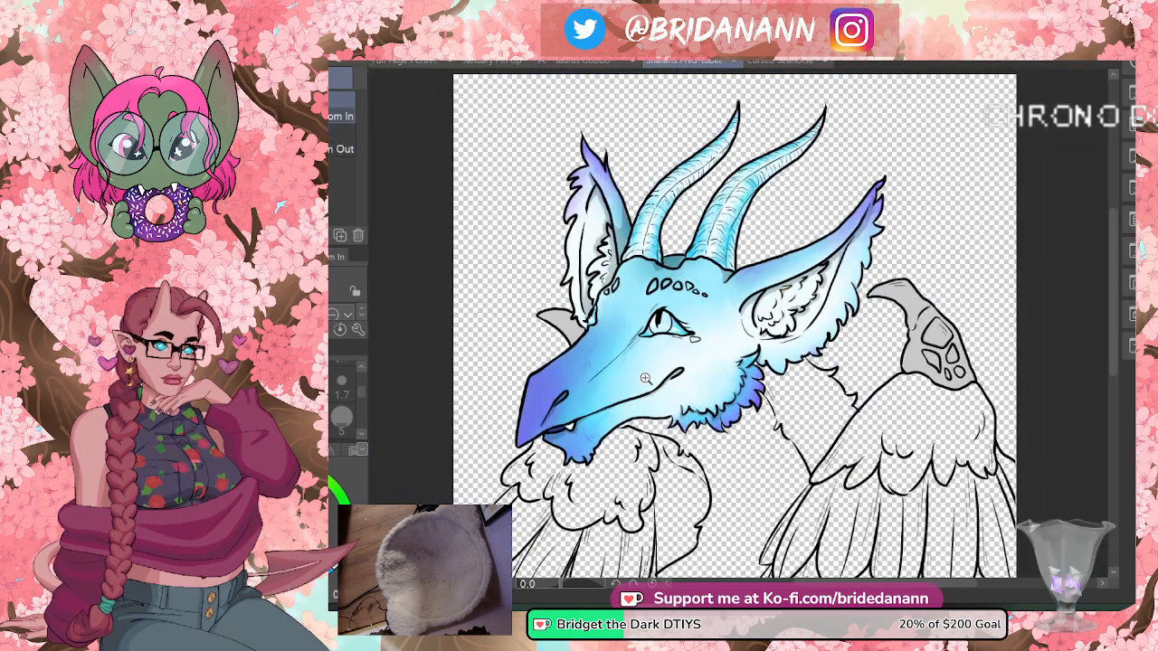
{"action": "left_click", "coordinate": [646, 380]}
{"action": "left_click", "coordinate": [646, 380]}
{"action": "left_click", "coordinate": [794, 413]}
{"action": "scroll", "coordinate": [795, 418], "scroll_direction": "up", "scroll_amount": 2}
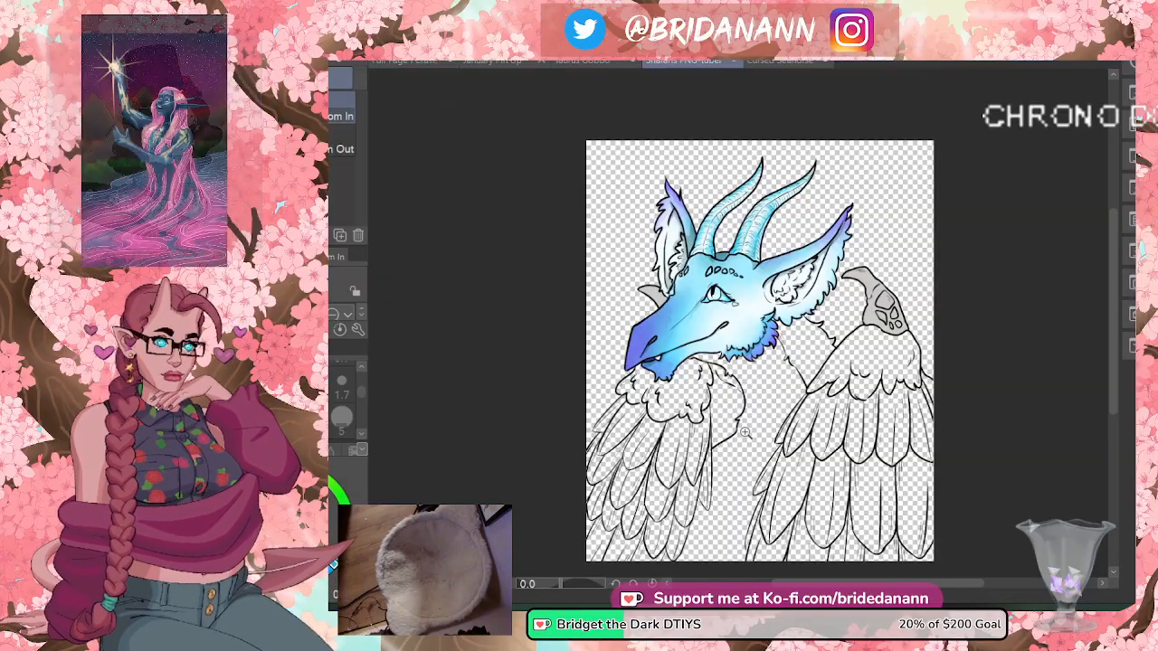
{"action": "scroll", "coordinate": [764, 466], "scroll_direction": "down", "scroll_amount": 2}
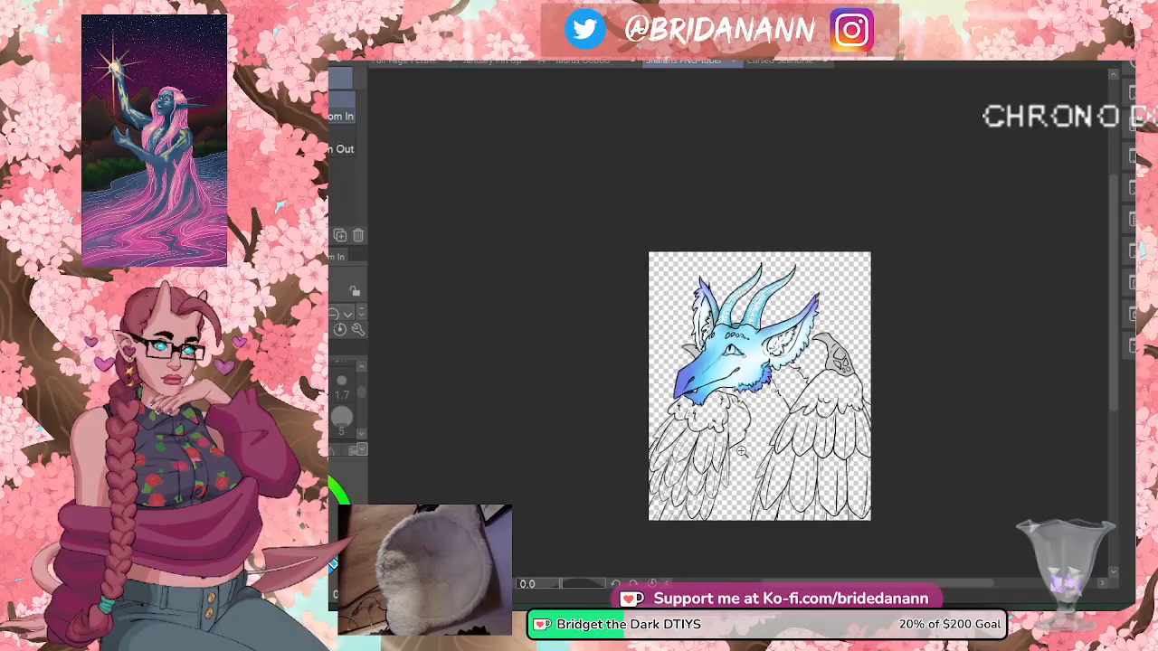
{"action": "scroll", "coordinate": [760, 534], "scroll_direction": "up", "scroll_amount": 2}
{"action": "scroll", "coordinate": [773, 503], "scroll_direction": "up", "scroll_amount": 1}
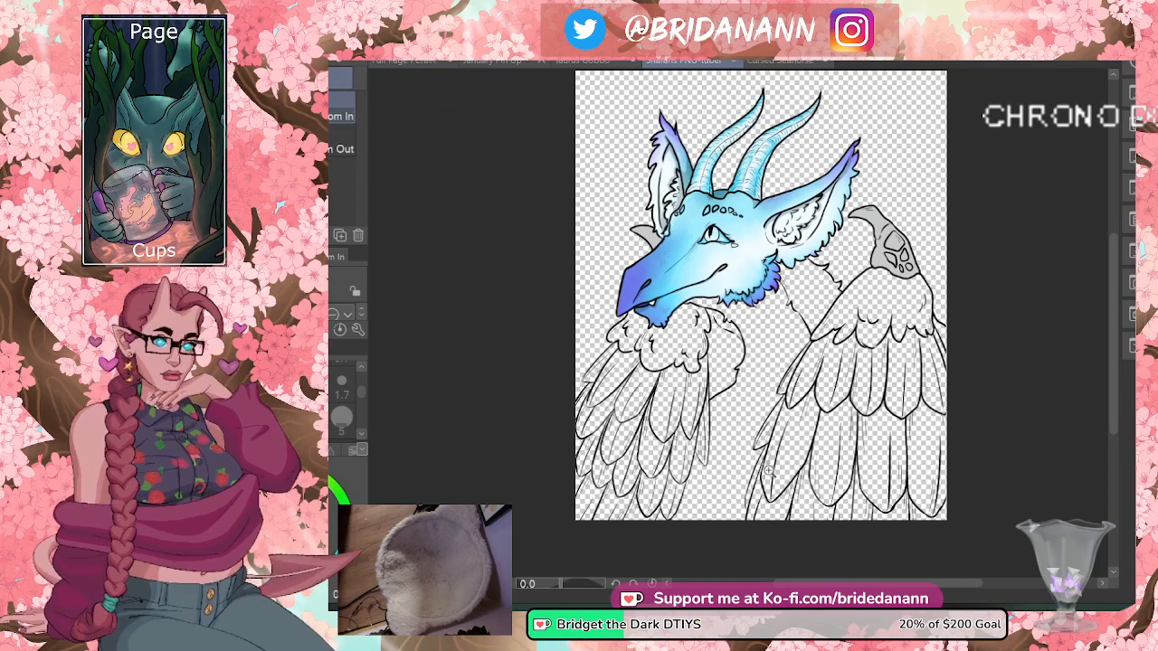
- Add the blended blue and white colouring to the neck and chest, with purple on the fur behind the neck
{"action": "left_click_drag", "start_coordinate": [809, 224], "coordinate": [811, 205]}
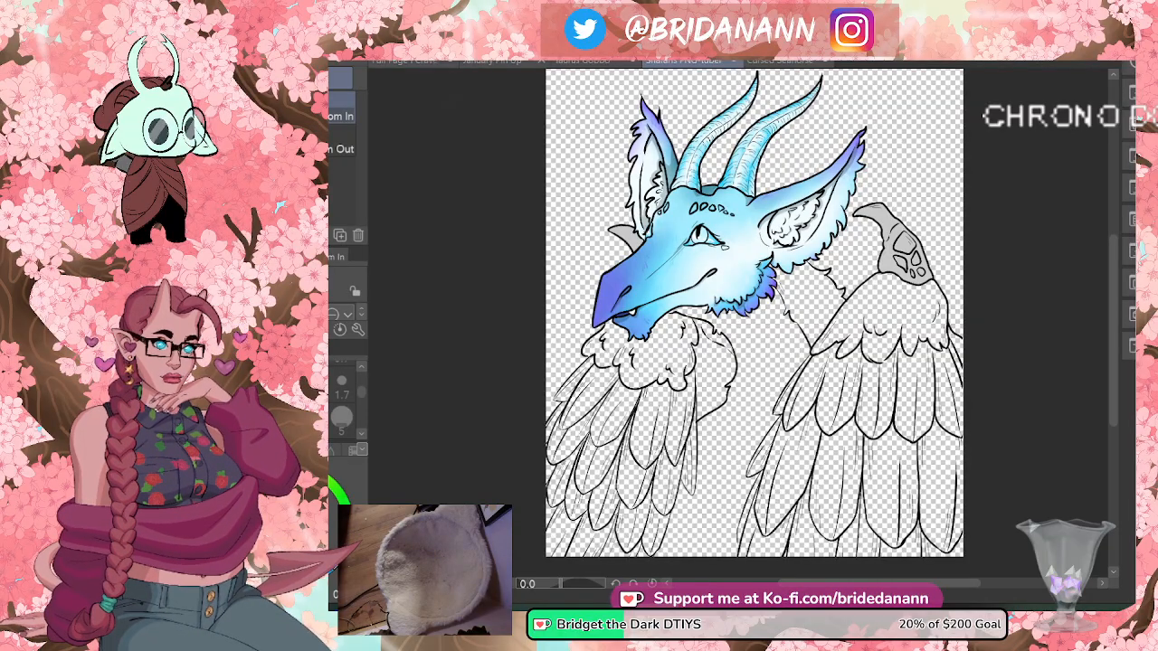
{"action": "left_click_drag", "start_coordinate": [930, 300], "coordinate": [900, 359]}
{"action": "left_click_drag", "start_coordinate": [919, 264], "coordinate": [947, 214]}
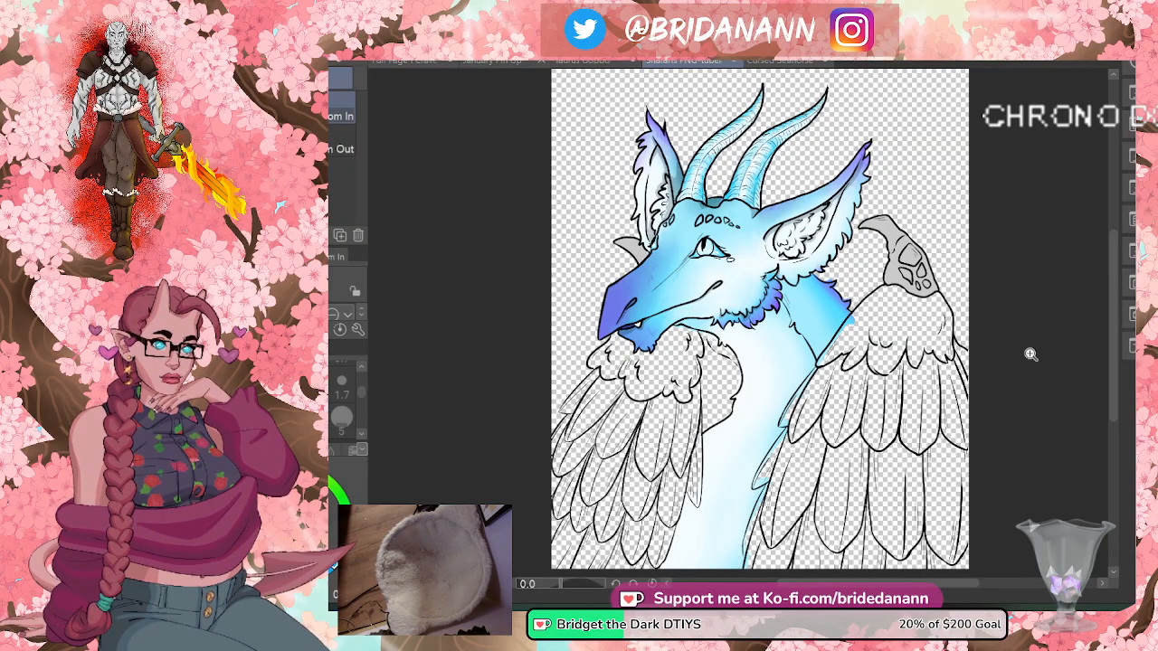
- Erase the neck colour spilling over the edges of the wing feathers with the Hard eraser and check the whole drawing
{"action": "left_click", "coordinate": [836, 400]}
{"action": "left_click", "coordinate": [851, 385]}
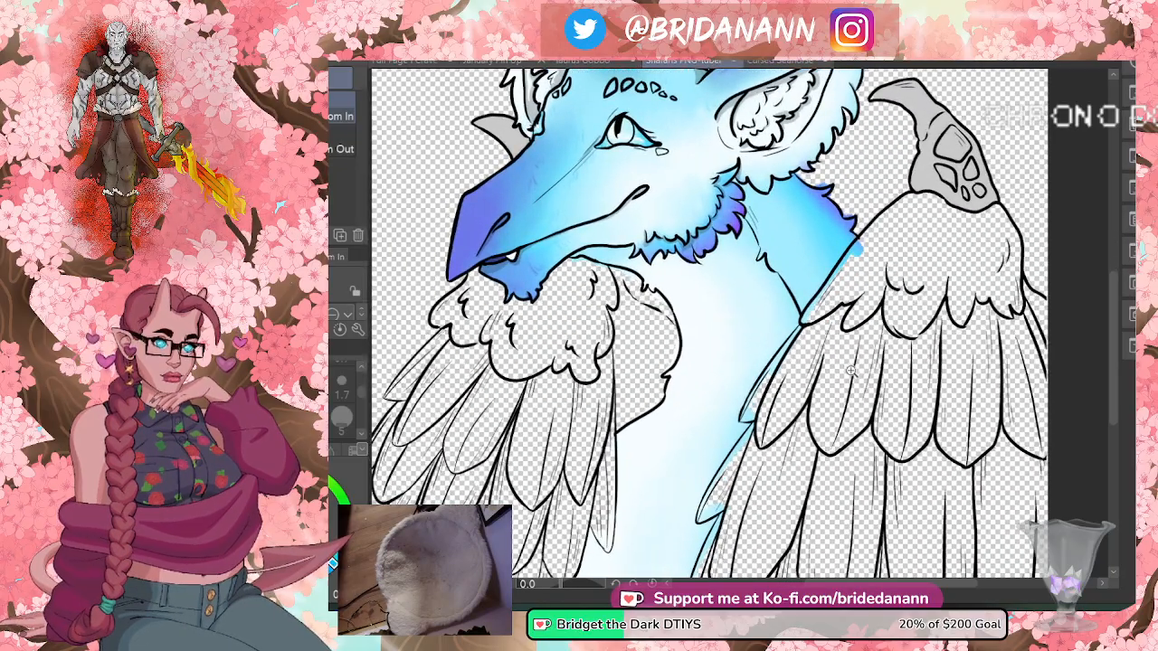
{"action": "key", "text": "b"}
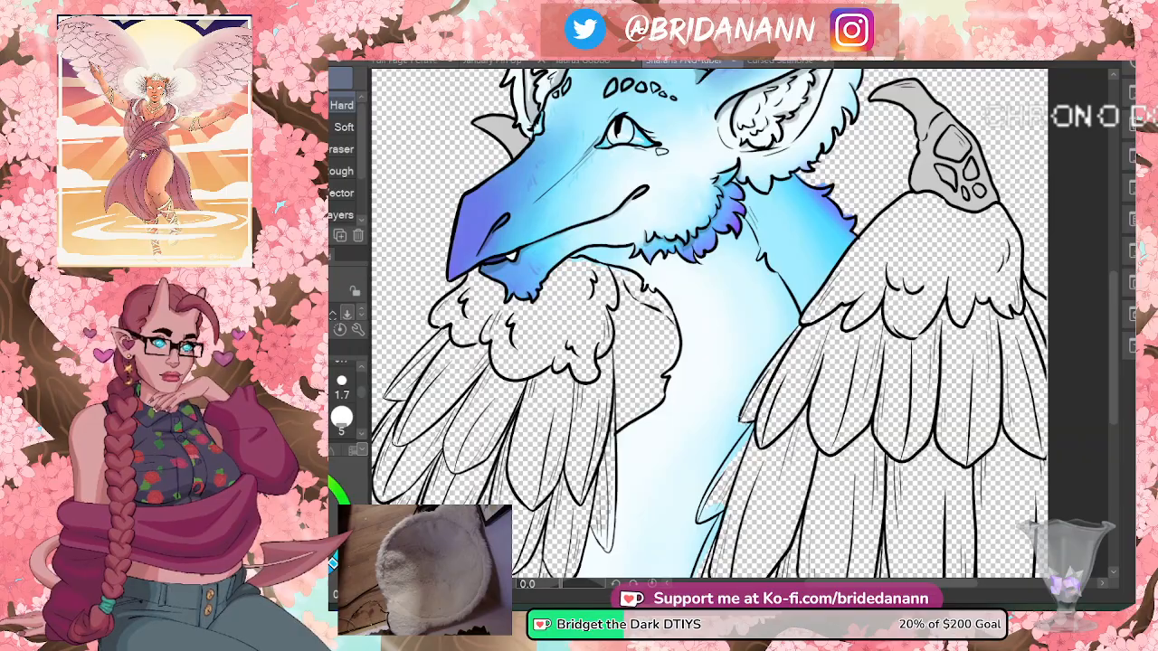
{"action": "left_click_drag", "start_coordinate": [754, 393], "coordinate": [745, 420]}
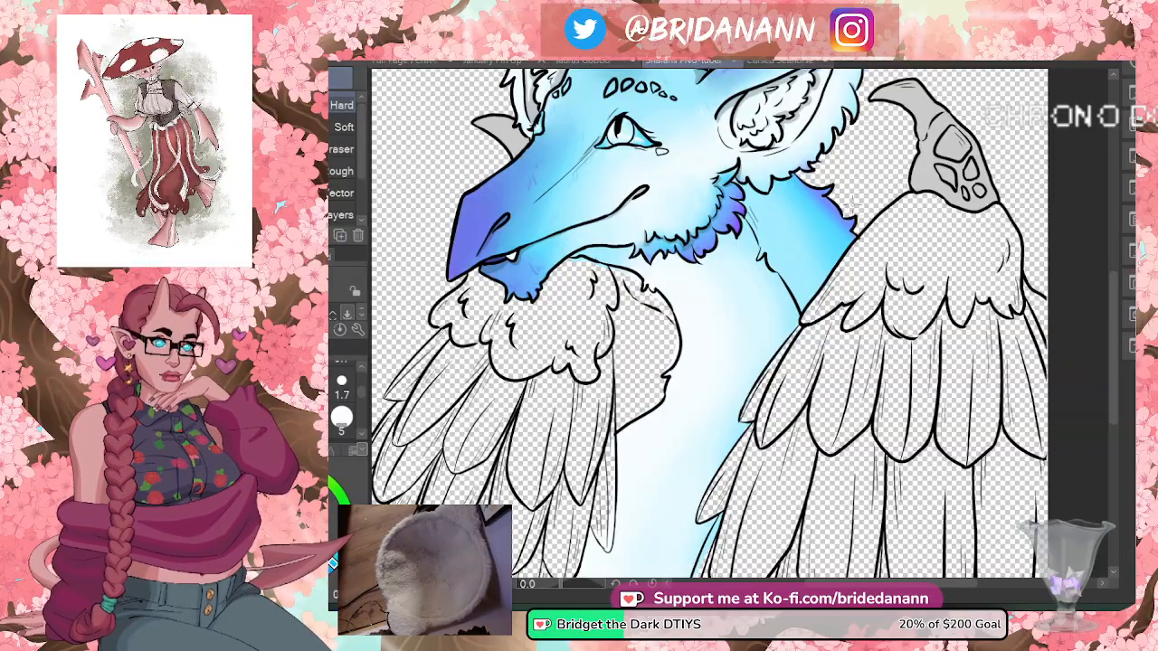
{"action": "scroll", "coordinate": [1082, 279], "scroll_direction": "down", "scroll_amount": 3}
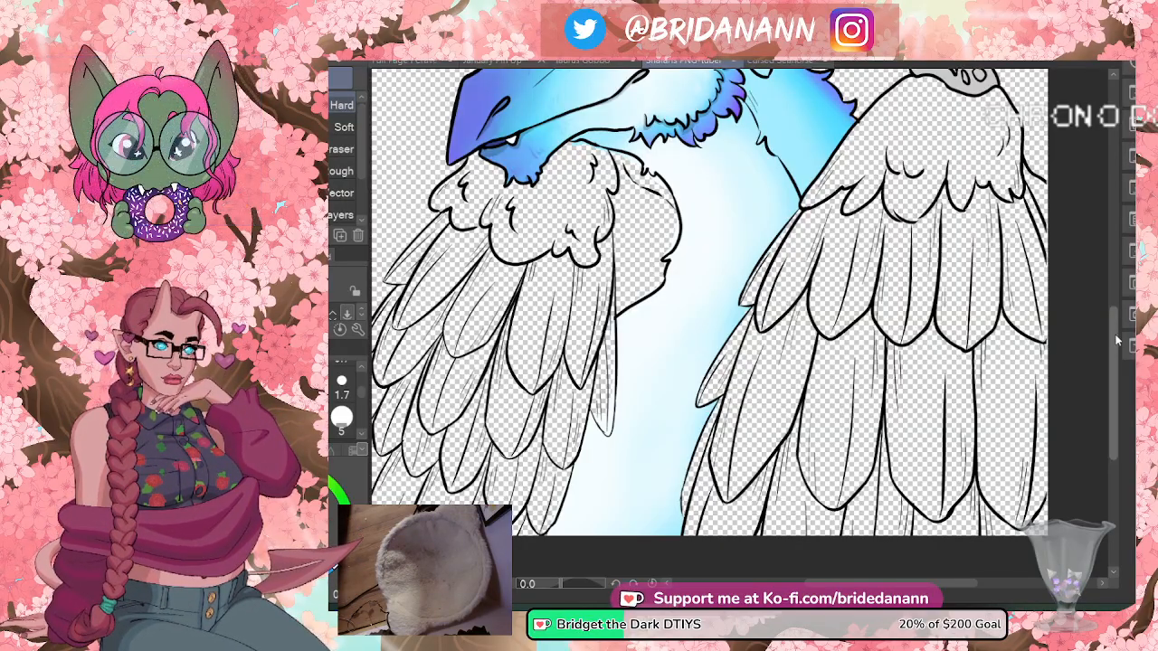
{"action": "scroll", "coordinate": [708, 301], "scroll_direction": "up", "scroll_amount": 1}
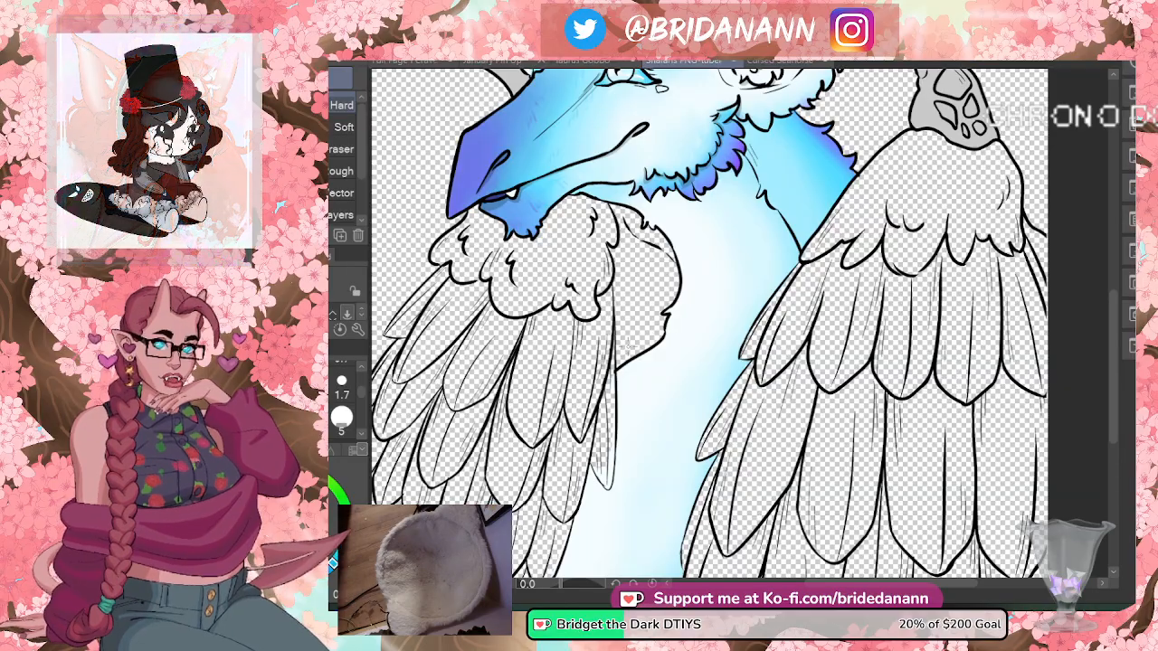
{"action": "left_click_drag", "start_coordinate": [1119, 326], "coordinate": [1119, 371]}
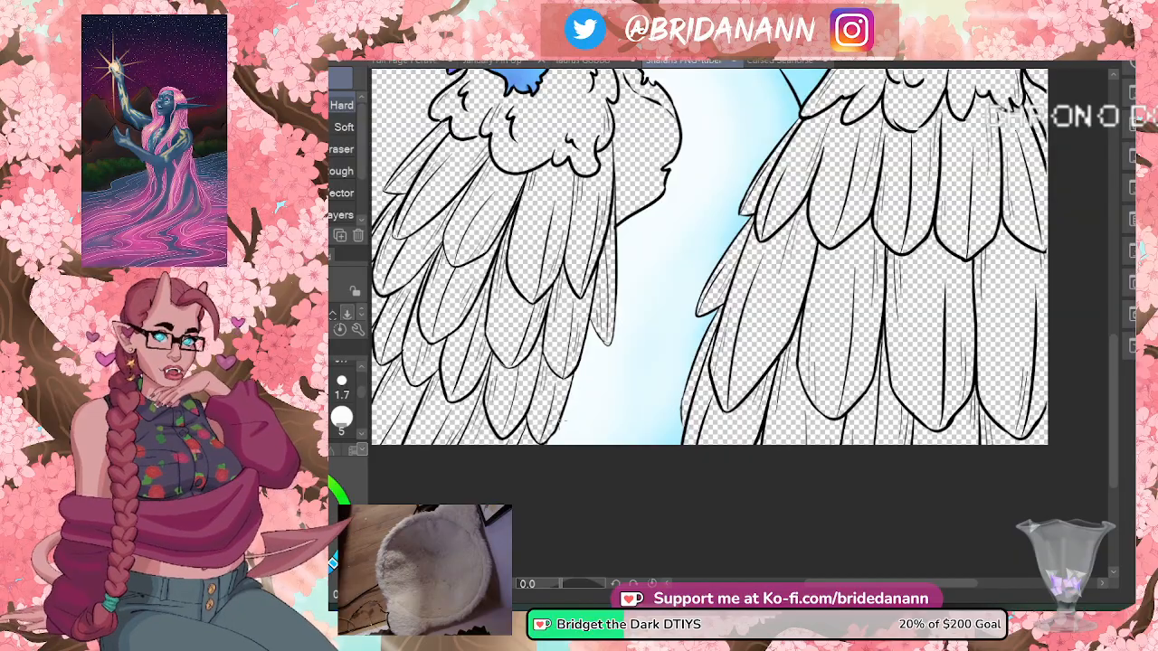
{"action": "left_click_drag", "start_coordinate": [1114, 348], "coordinate": [1116, 280]}
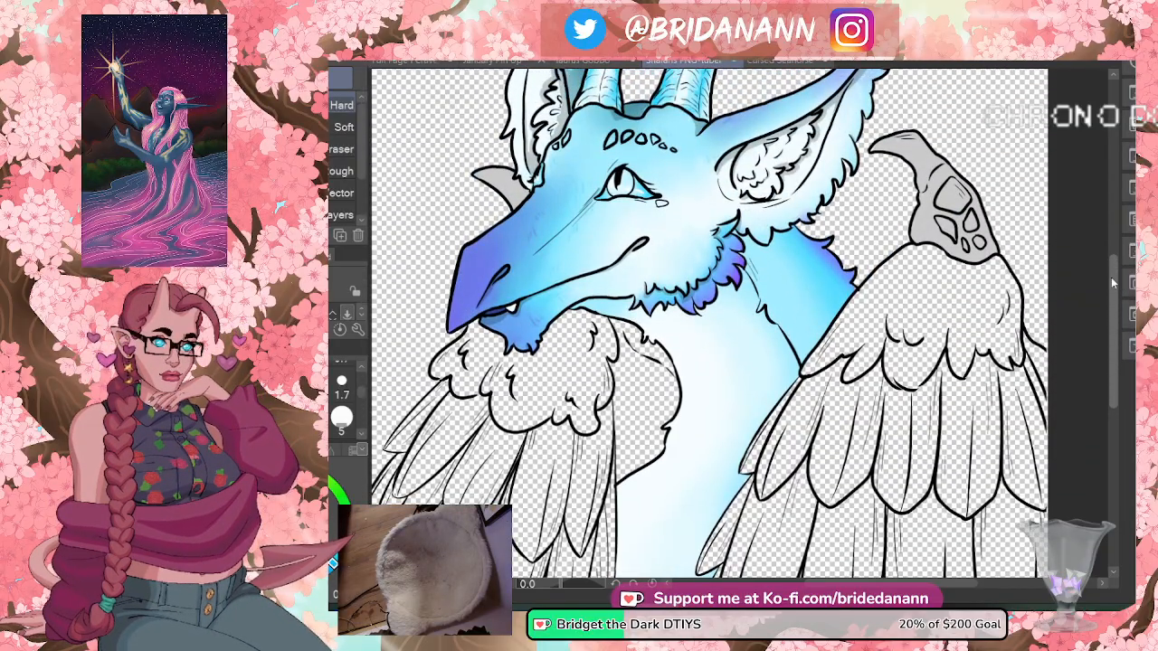
{"action": "key", "text": "ctrl+space"}
{"action": "left_click_drag", "start_coordinate": [752, 313], "coordinate": [723, 352]}
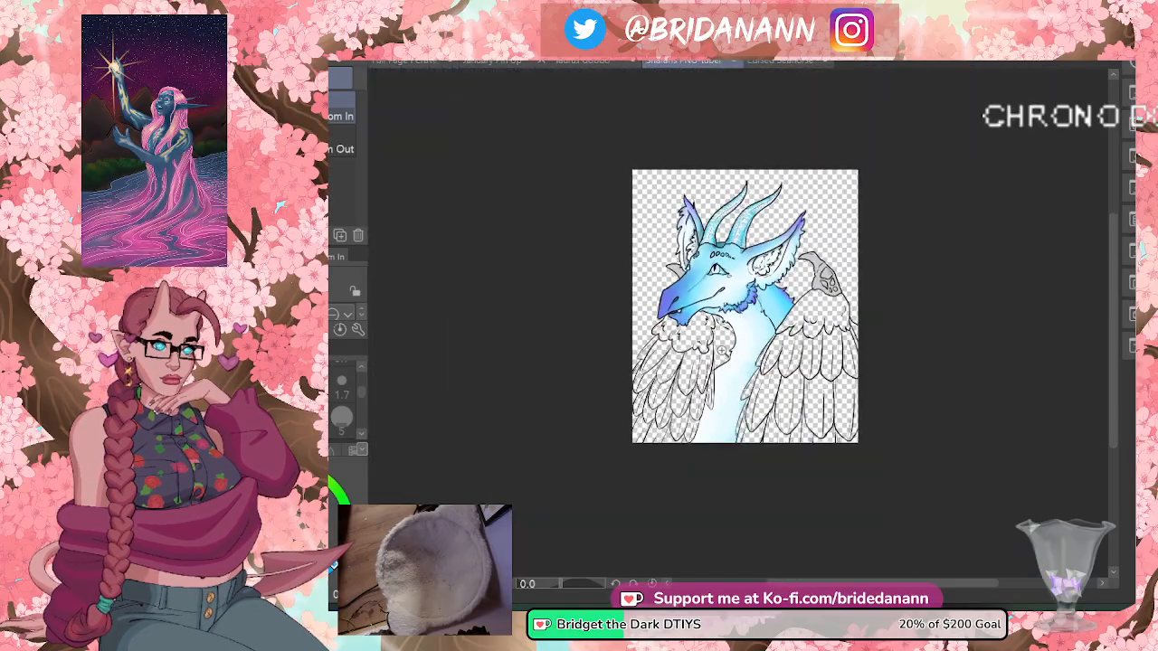
- Brush soft fur strokes onto the blue and white neck using colours sampled from the existing colouring
{"action": "scroll", "coordinate": [791, 277], "scroll_direction": "up", "scroll_amount": 5}
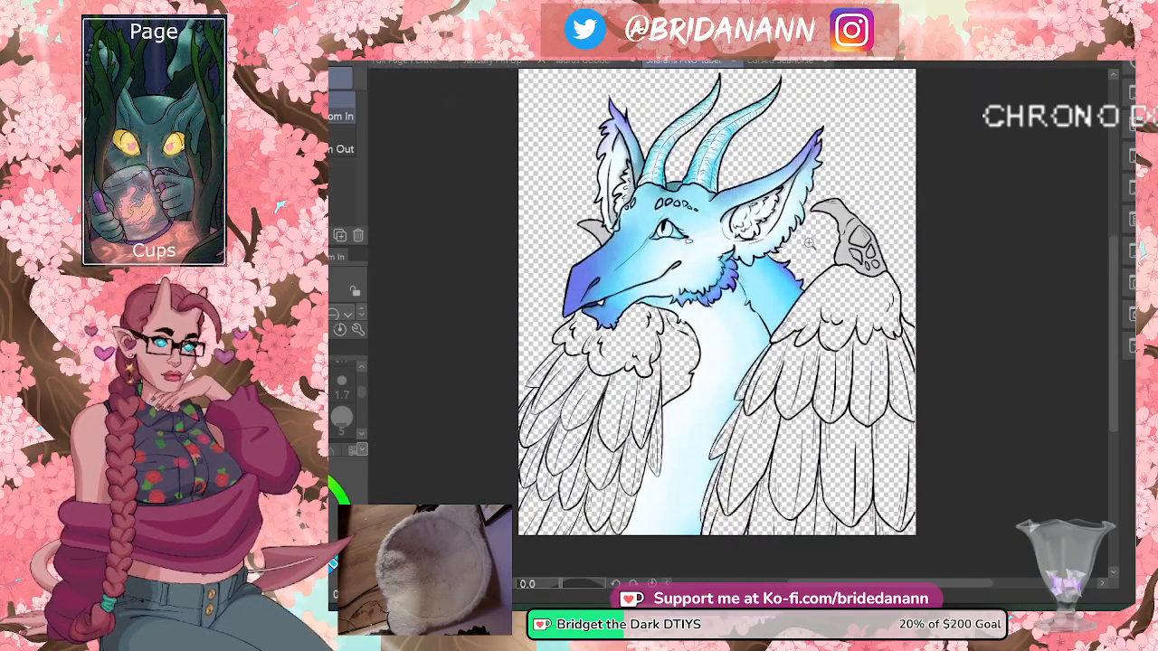
{"action": "scroll", "coordinate": [791, 276], "scroll_direction": "up", "scroll_amount": 2}
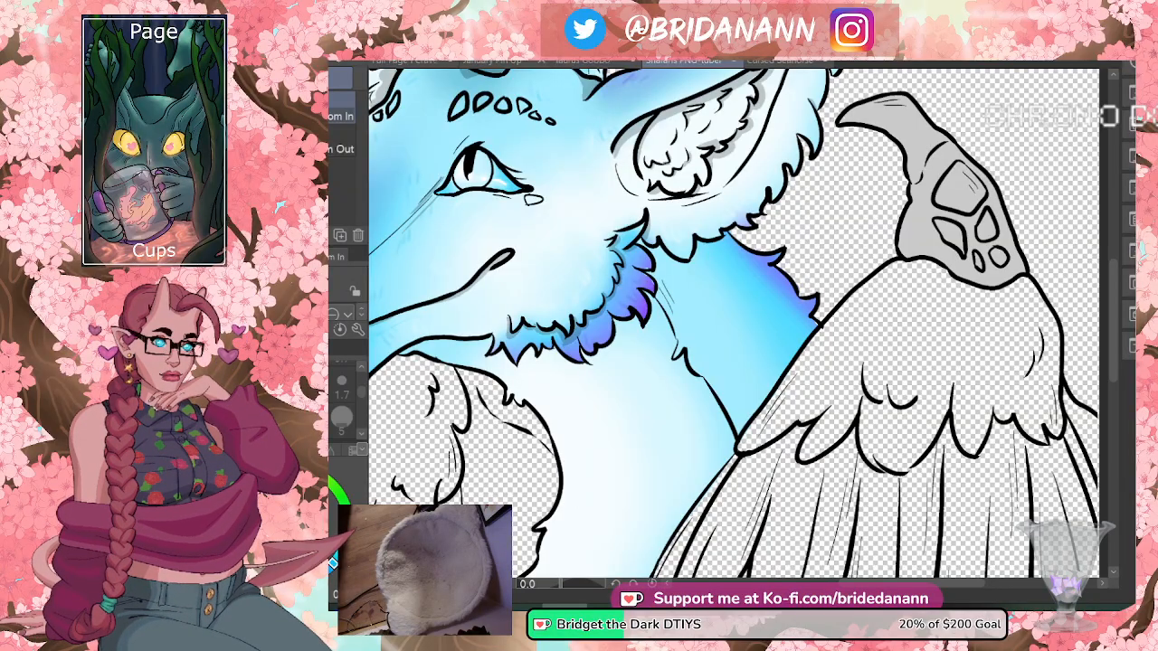
{"action": "left_click_drag", "start_coordinate": [1156, 201], "coordinate": [680, 60]}
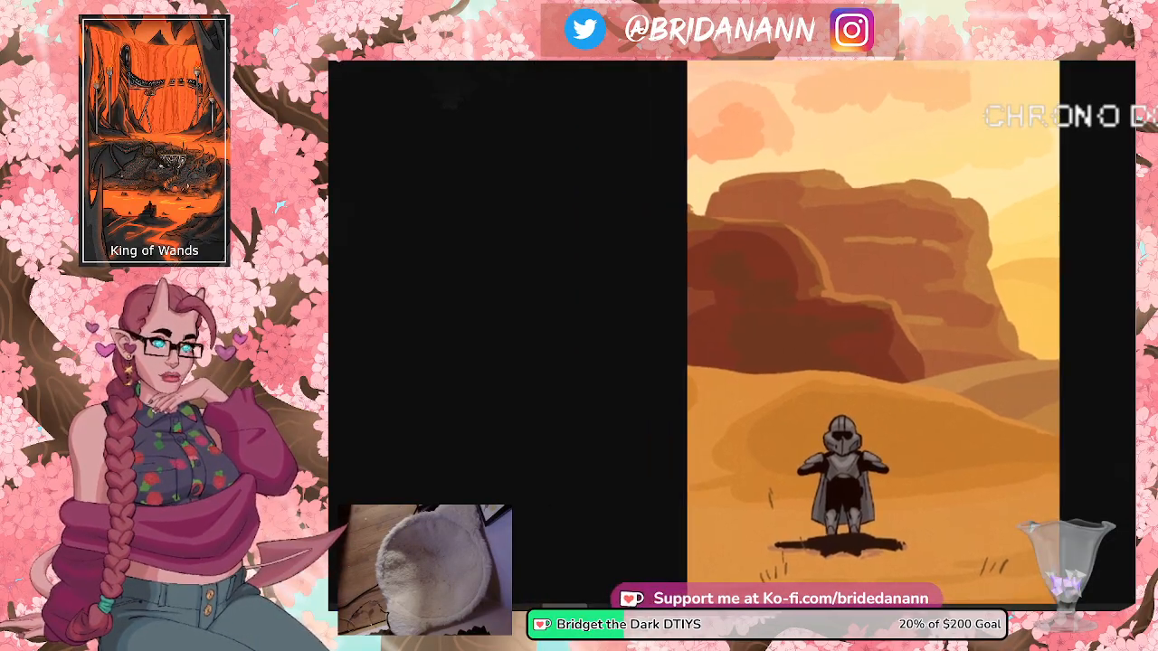
{"action": "mouse_move", "coordinate": [680, 65]}
{"action": "left_mouse_down"}
{"action": "mouse_move", "coordinate": [362, 232]}
{"action": "mouse_move", "coordinate": [331, 262]}
{"action": "left_mouse_up"}
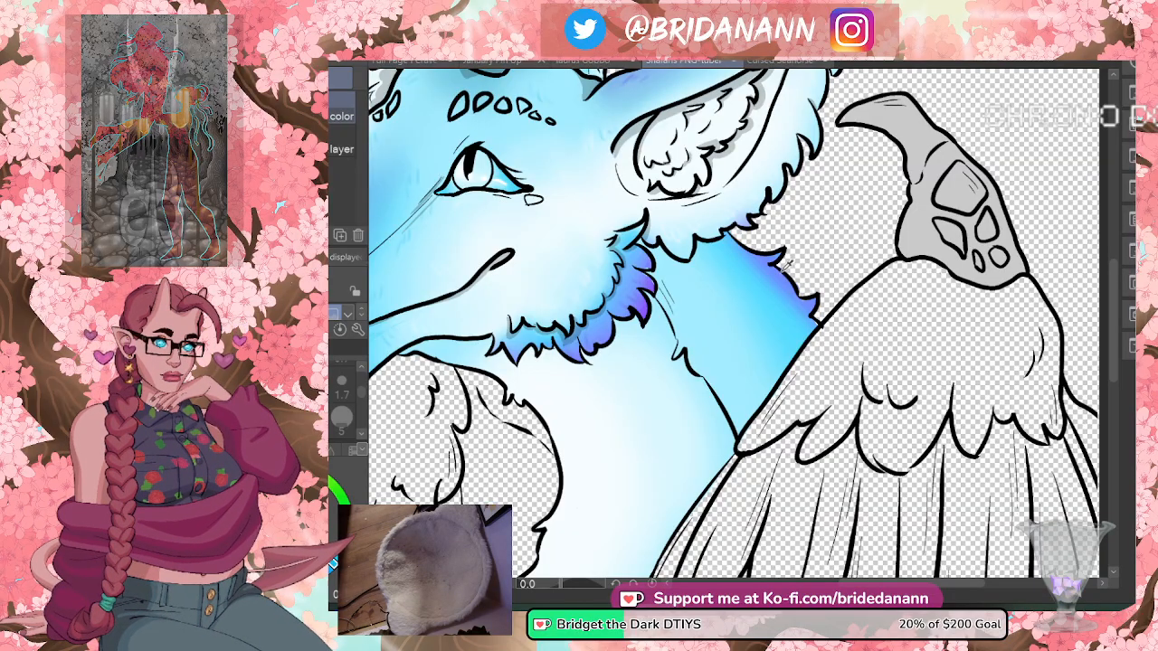
{"action": "key", "text": "b"}
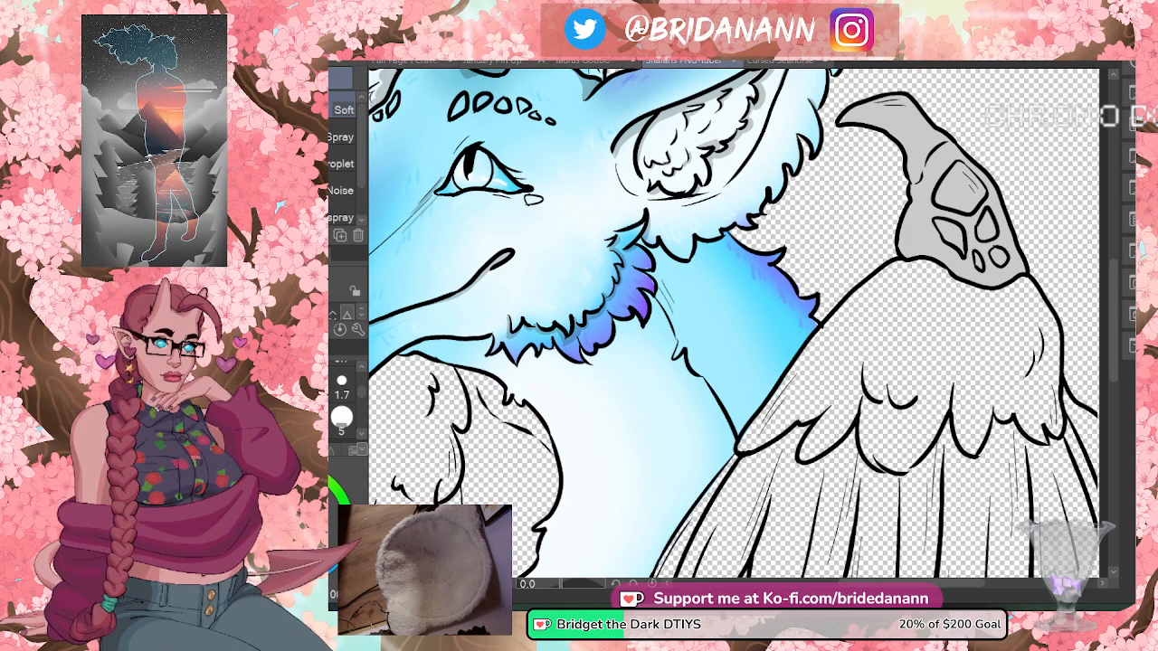
{"action": "key", "text": "i"}
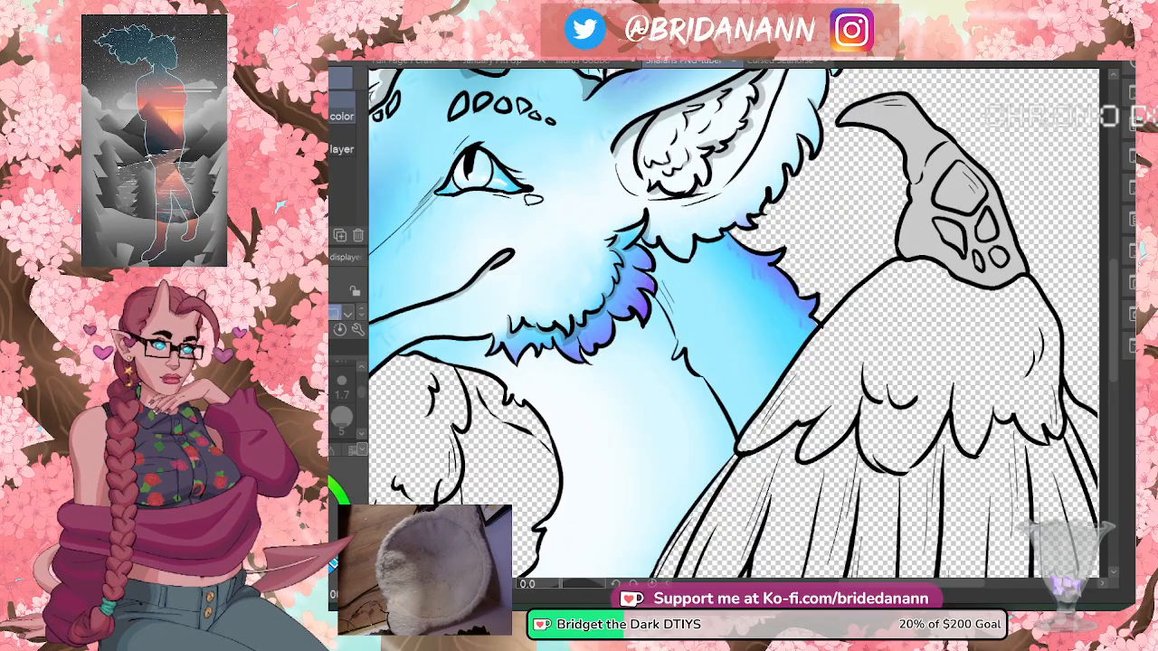
{"action": "key", "text": "b"}
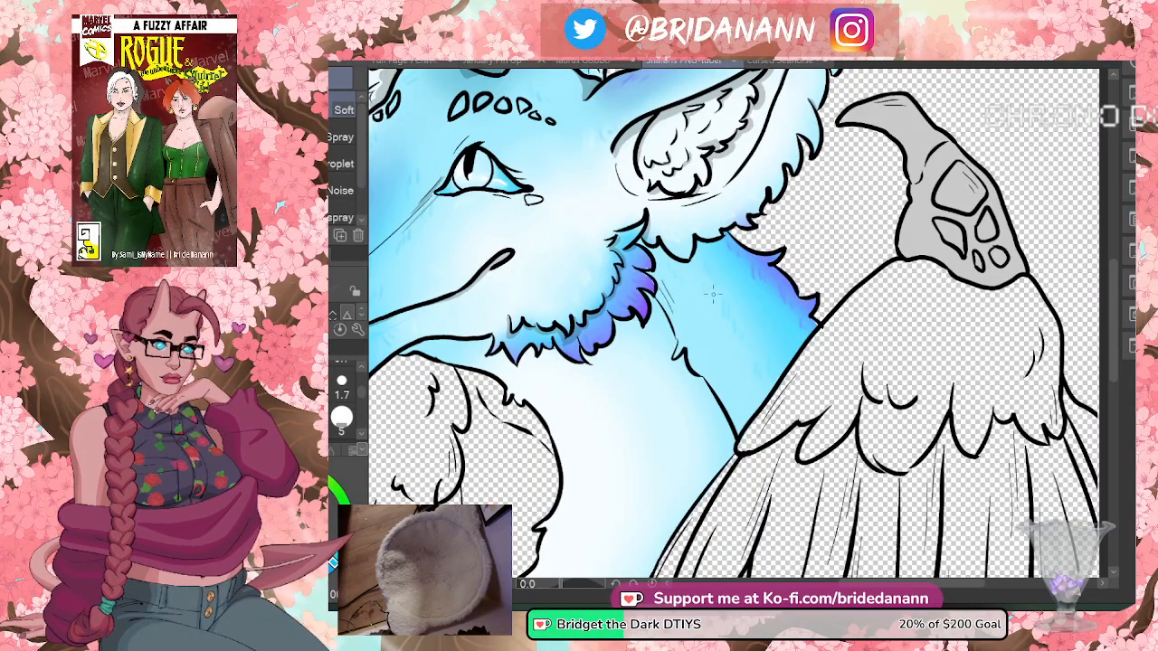
{"action": "left_click", "coordinate": [636, 412], "text": "alt"}
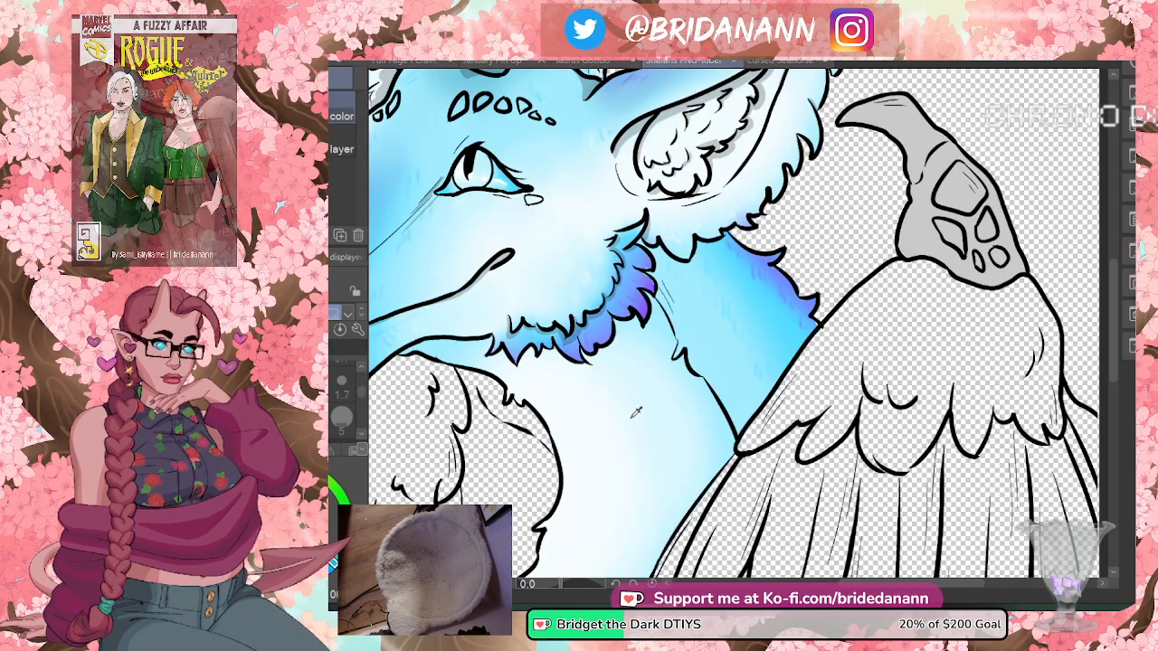
{"action": "key", "text": "b"}
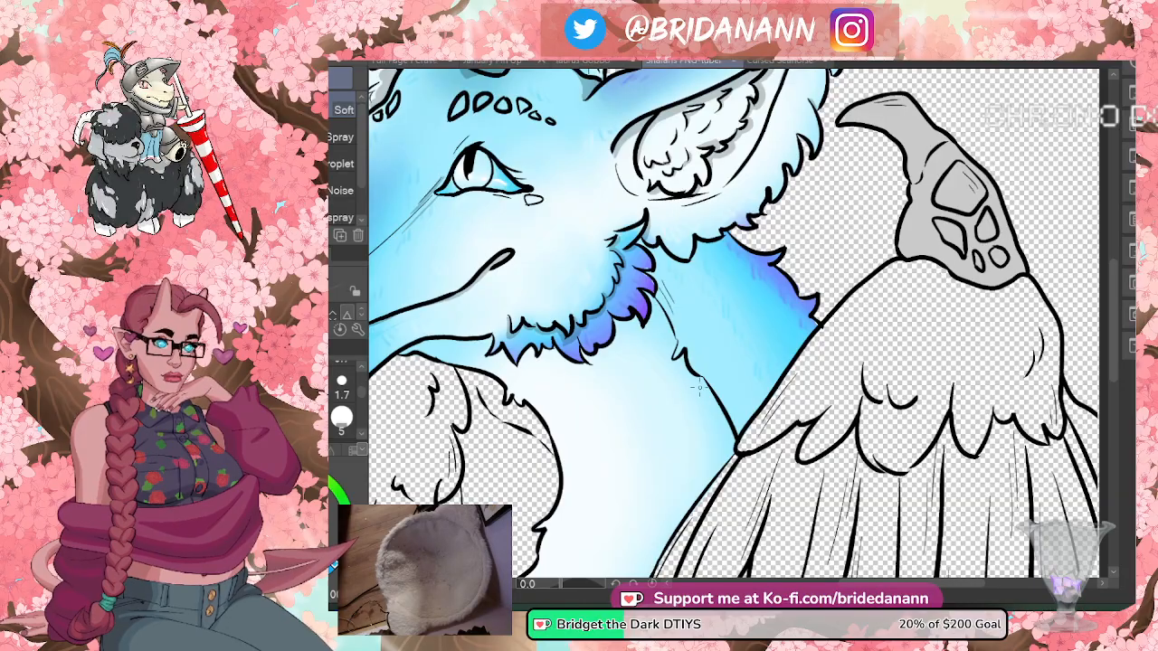
- Continue the soft light-blue strokes down the chest along the near wing's edge, blending them into the white
{"action": "scroll", "coordinate": [687, 301], "scroll_direction": "down", "scroll_amount": 2}
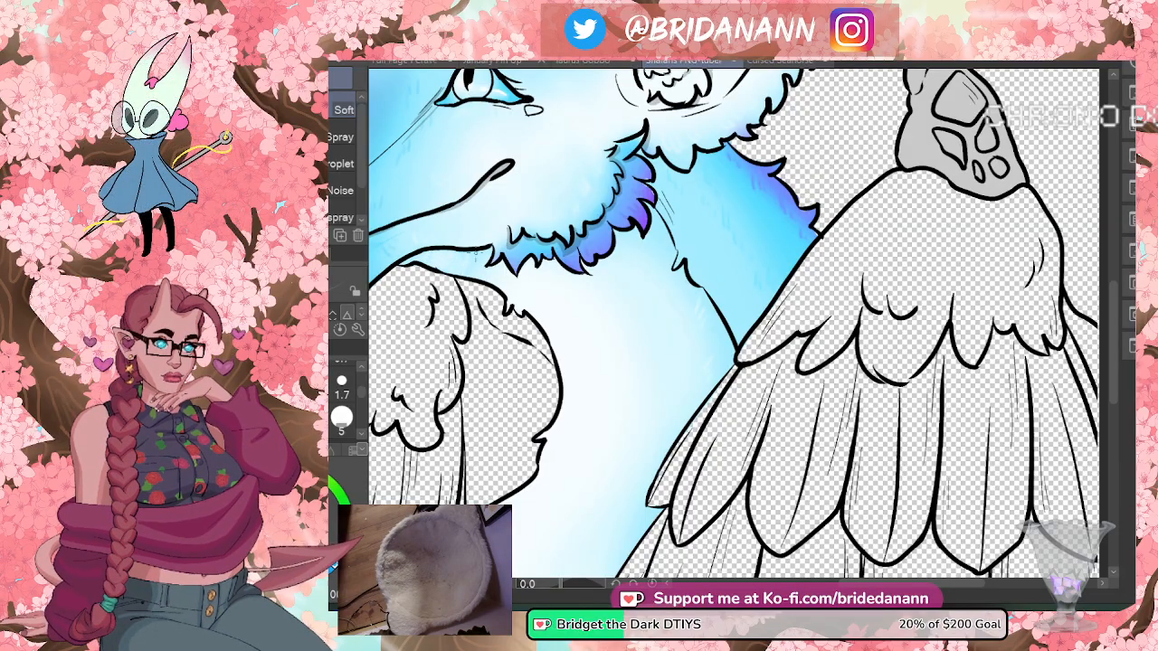
{"action": "key", "text": "j"}
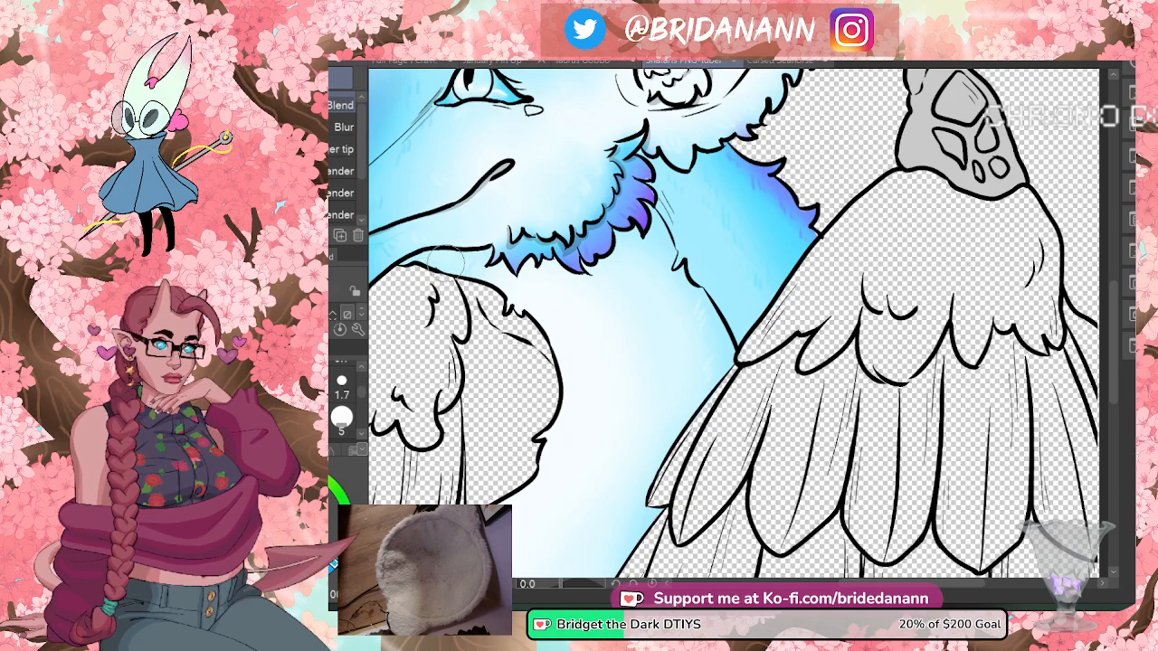
{"action": "key", "text": "b"}
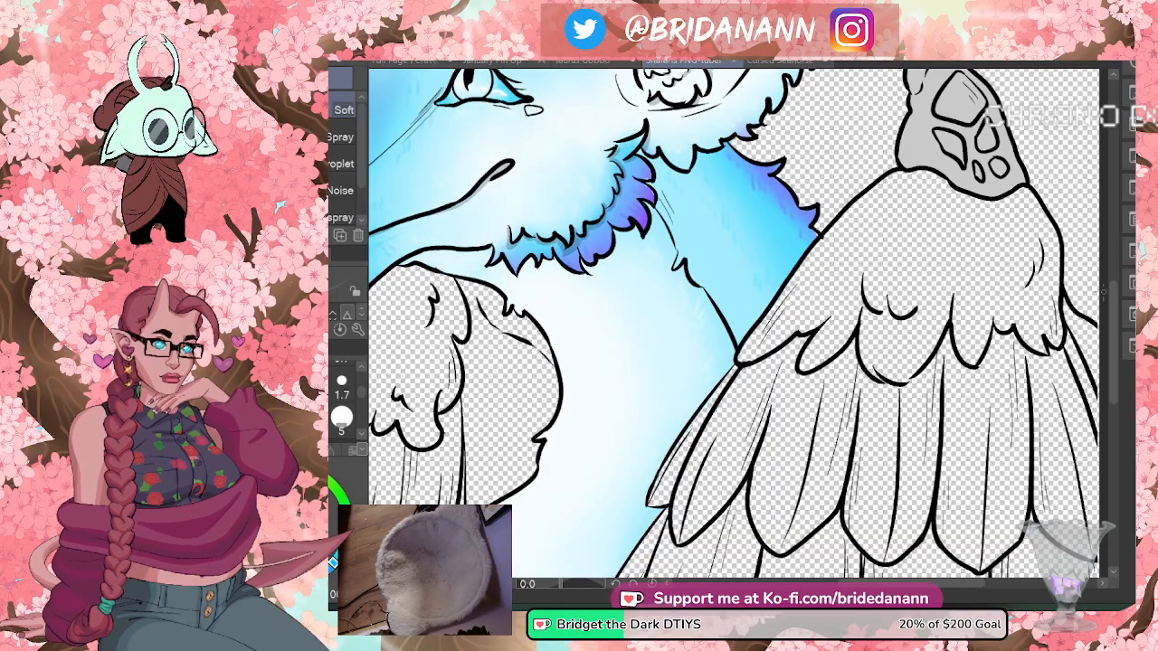
{"action": "scroll", "coordinate": [662, 325], "scroll_direction": "down", "scroll_amount": 5}
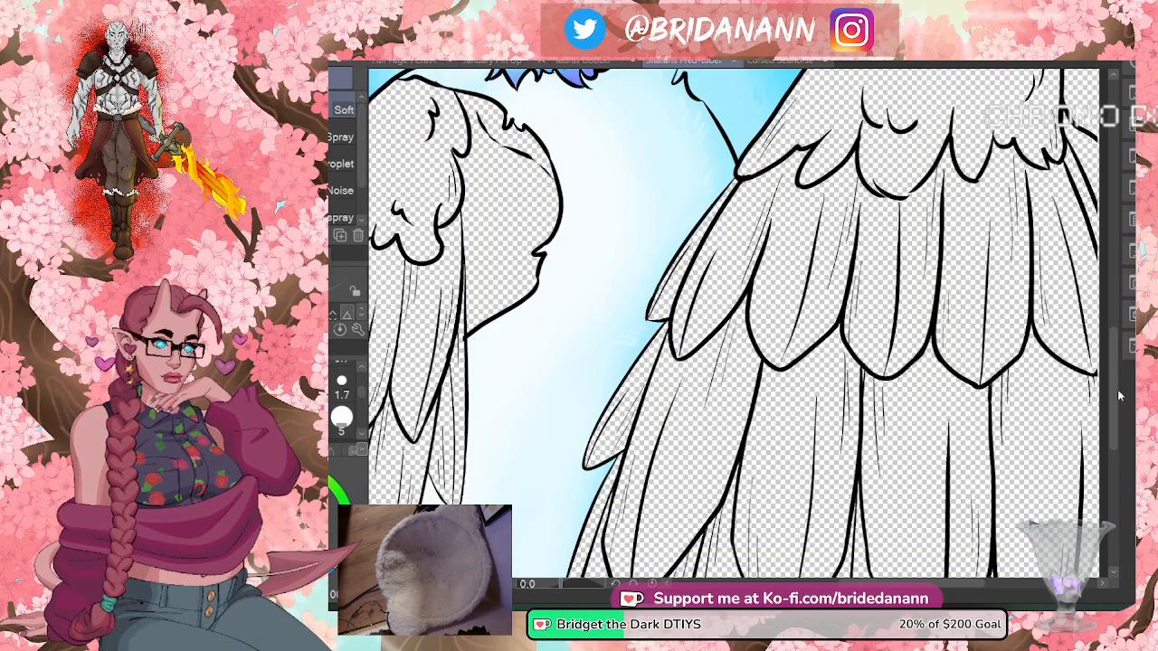
{"action": "scroll", "coordinate": [1120, 398], "scroll_direction": "down", "scroll_amount": 5}
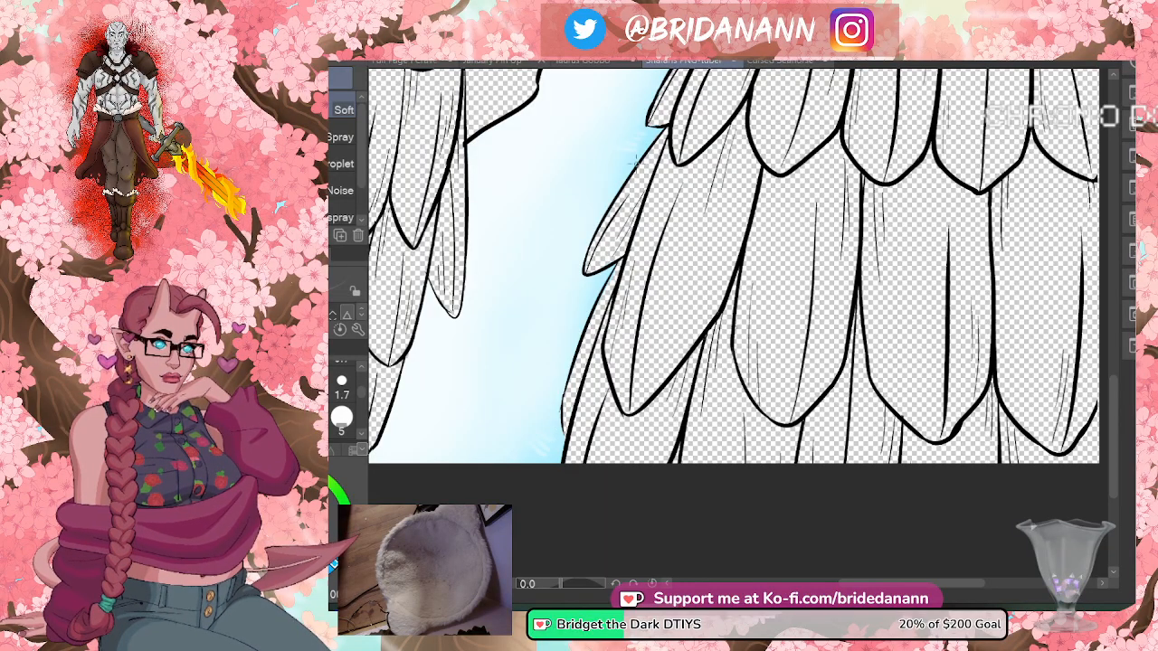
{"action": "scroll", "coordinate": [1114, 288], "scroll_direction": "up", "scroll_amount": 10}
{"action": "scroll", "coordinate": [1114, 288], "scroll_direction": "up", "scroll_amount": 1}
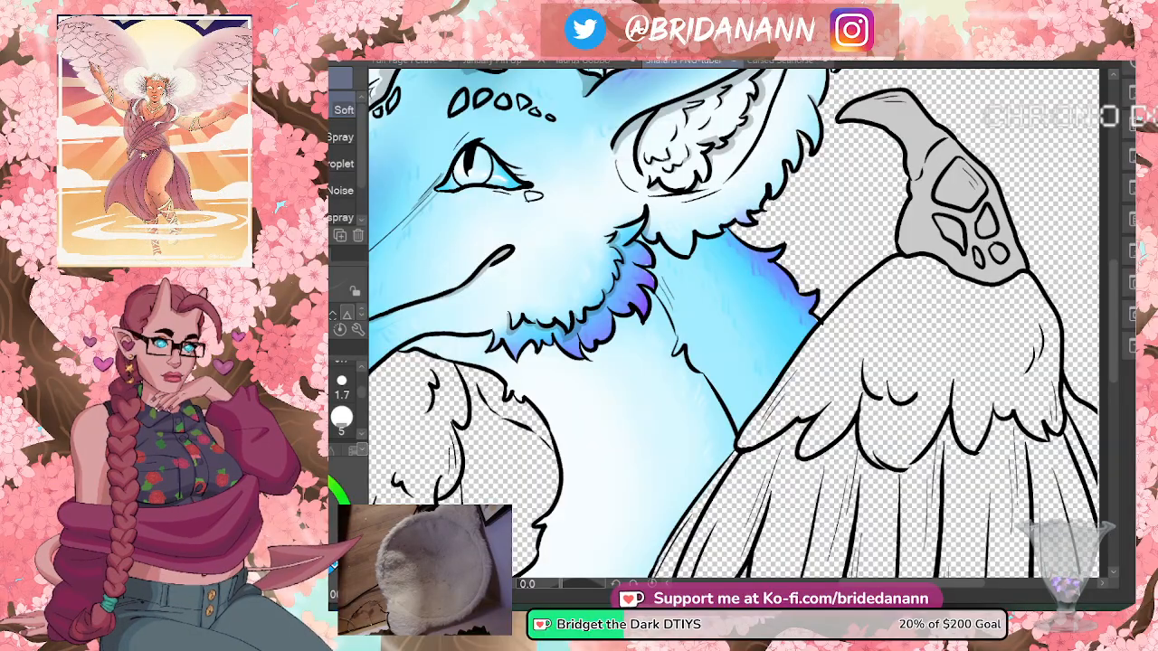
- Add the white-to-blue gradient colouring to both wings and check it against the whole drawing
{"action": "key", "text": "ctrl+space"}
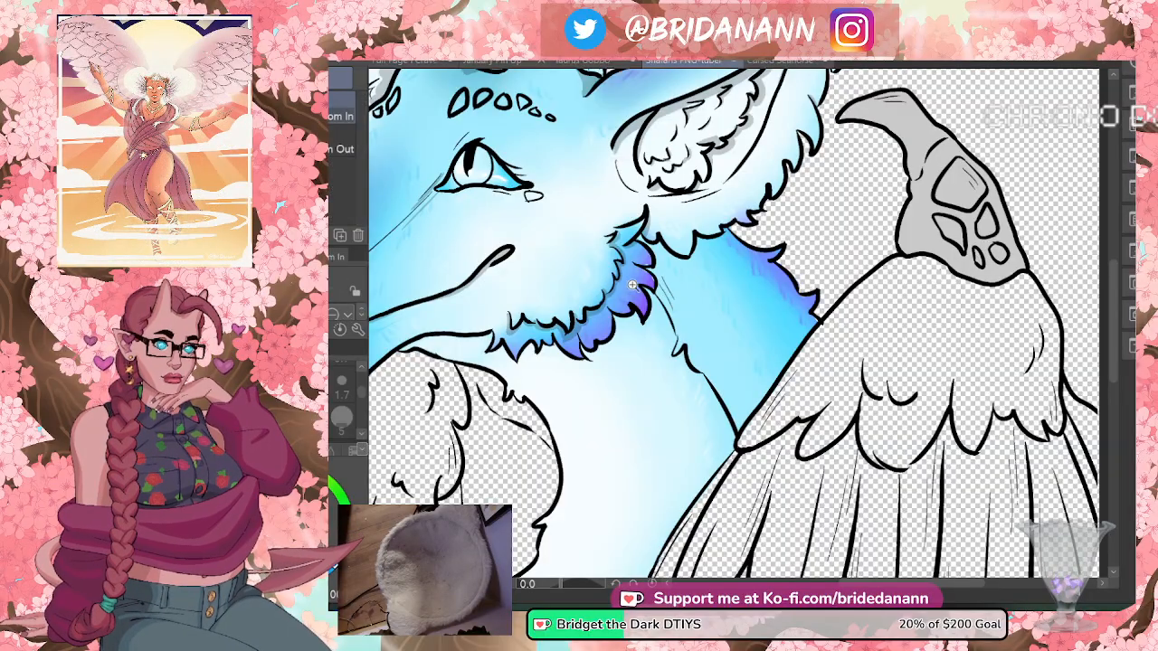
{"action": "left_click_drag", "start_coordinate": [635, 277], "coordinate": [534, 277]}
{"action": "left_click_drag", "start_coordinate": [791, 239], "coordinate": [741, 244]}
{"action": "left_click_drag", "start_coordinate": [671, 169], "coordinate": [669, 156]}
{"action": "left_click", "coordinate": [669, 157]}
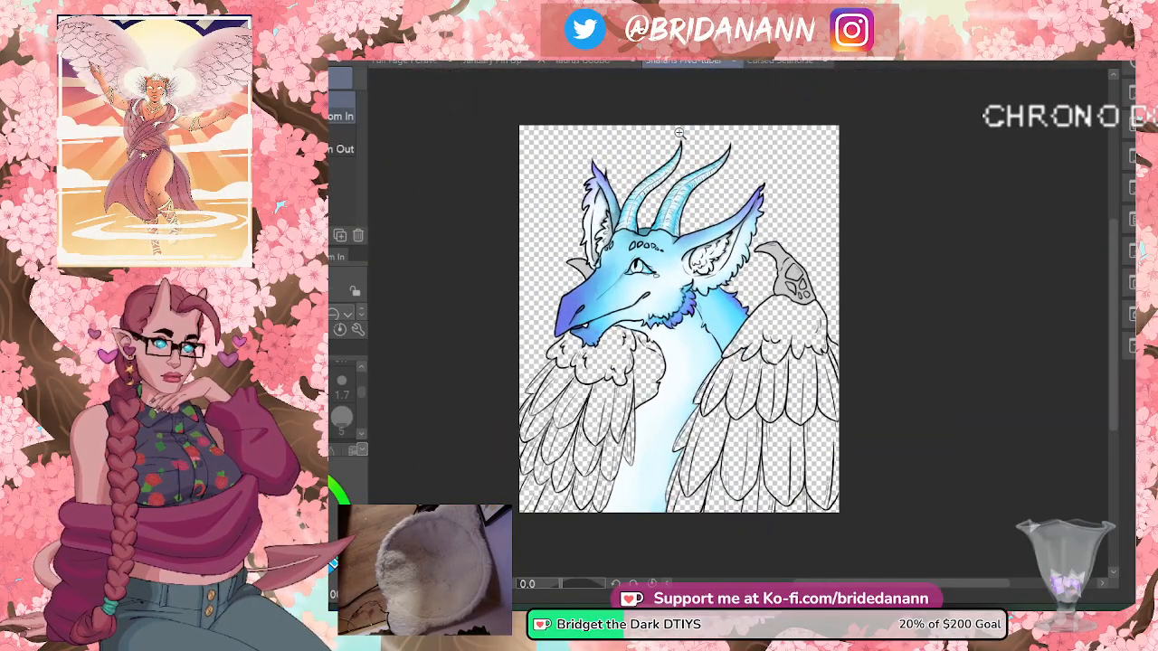
{"action": "left_click", "coordinate": [604, 226]}
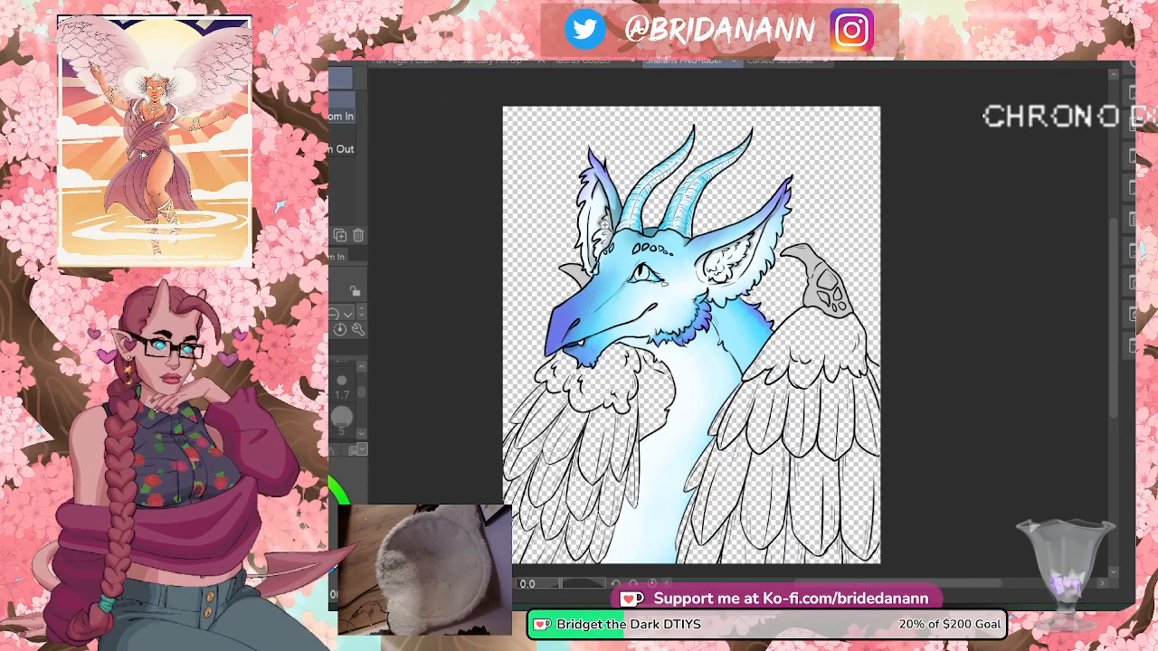
{"action": "left_click_drag", "start_coordinate": [863, 303], "coordinate": [791, 306]}
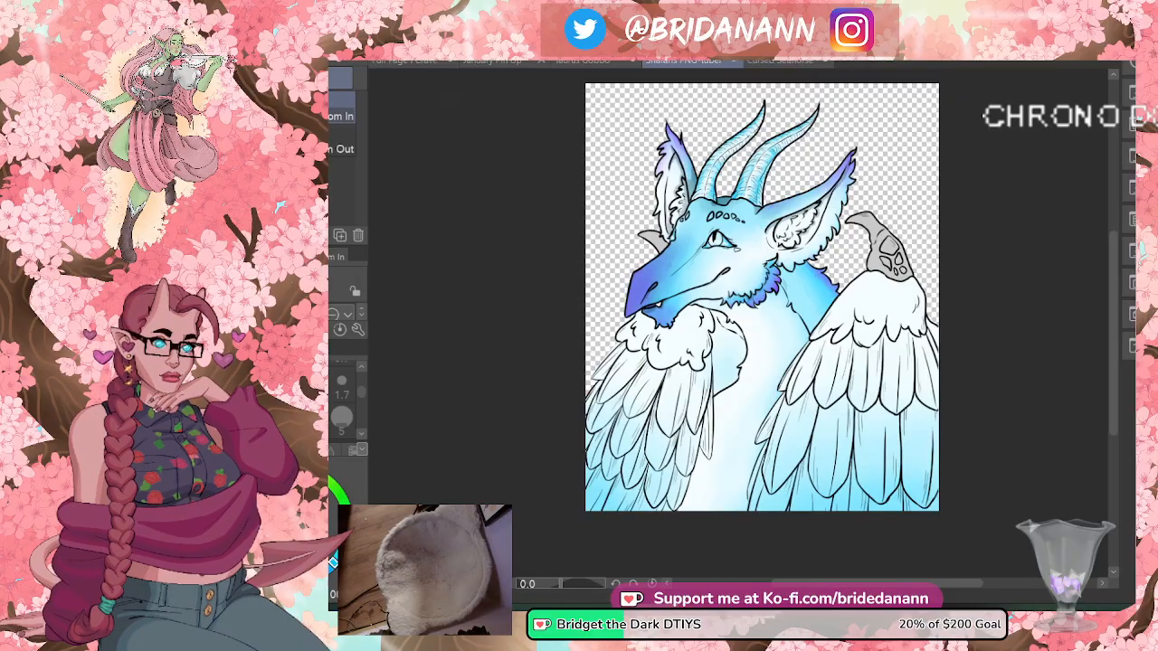
- Touch up the wing colouring feather by feather, filling gaps with the Oval pen and cleaning the edges with the Hard eraser
{"action": "mouse_move", "coordinate": [617, 342]}
{"action": "left_mouse_down"}
{"action": "mouse_move", "coordinate": [621, 316]}
{"action": "mouse_move", "coordinate": [593, 303]}
{"action": "left_mouse_up"}
{"action": "key", "text": "e"}
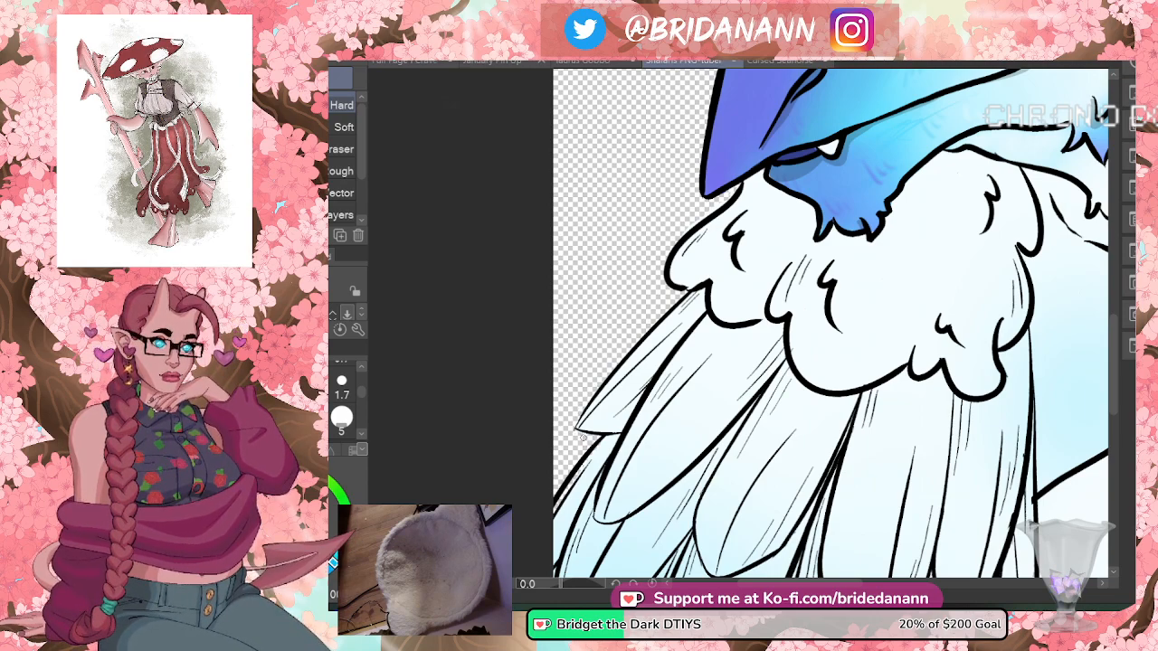
{"action": "key", "text": "p"}
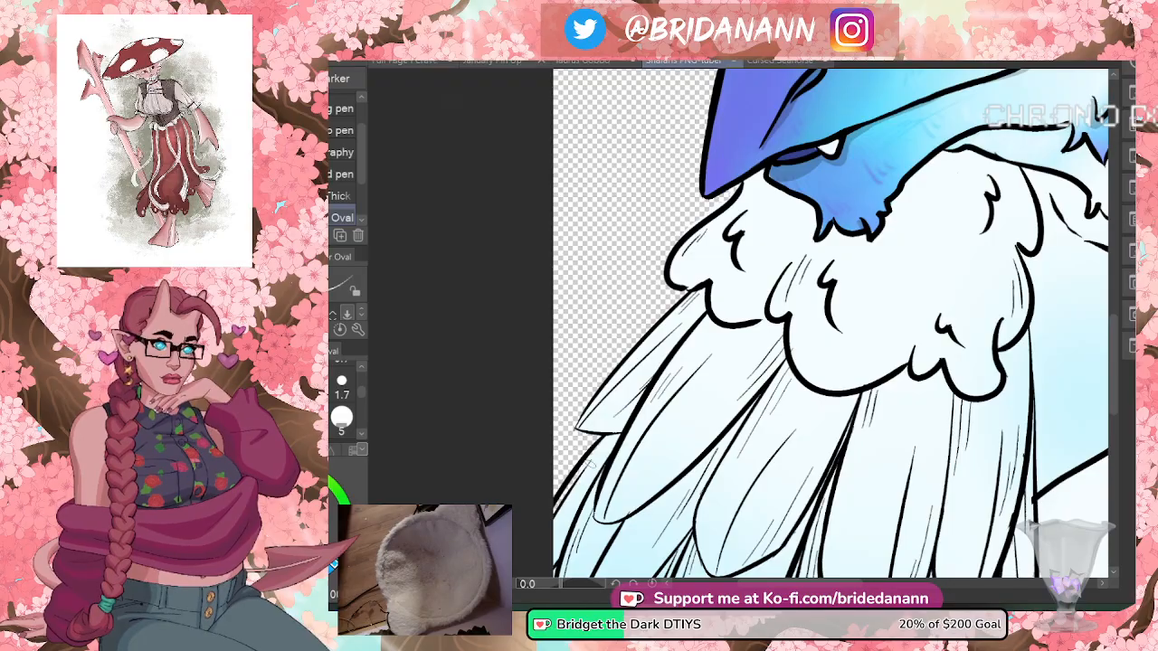
{"action": "left_click_drag", "start_coordinate": [1113, 285], "coordinate": [1111, 436]}
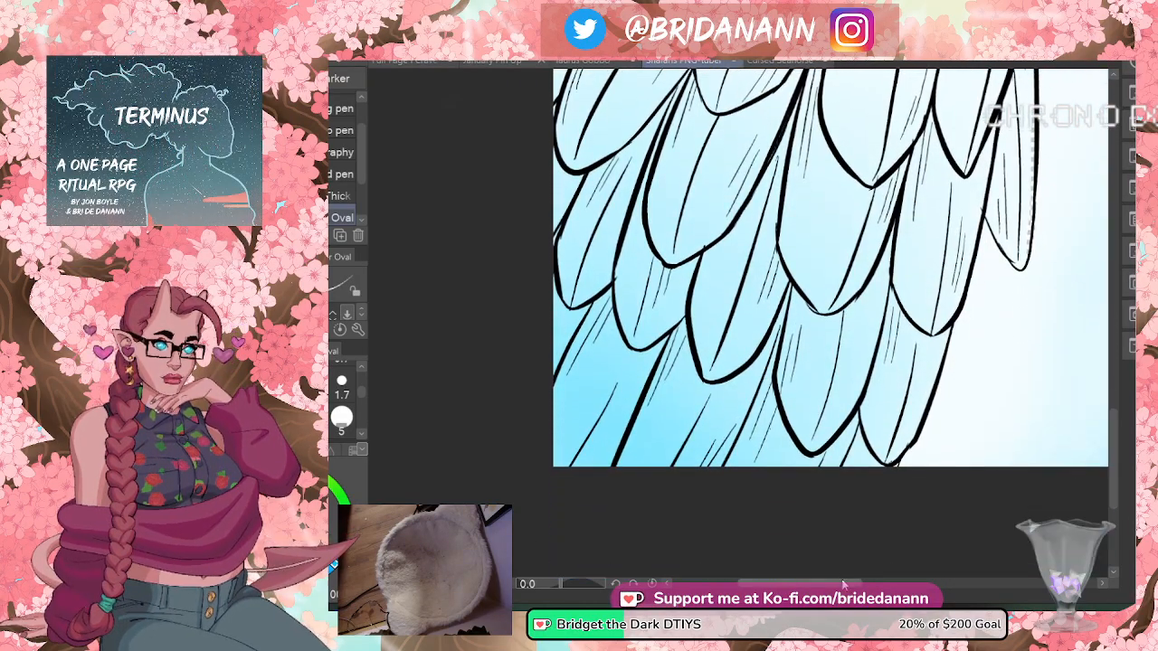
{"action": "left_click_drag", "start_coordinate": [809, 584], "coordinate": [845, 584]}
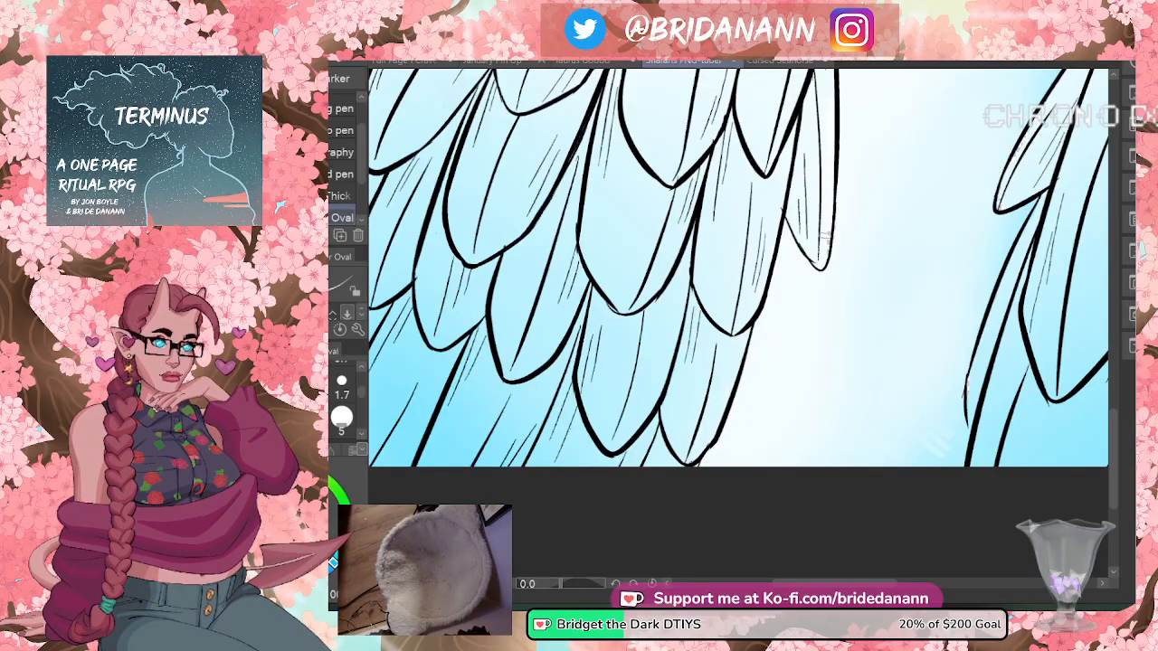
{"action": "left_click_drag", "start_coordinate": [876, 590], "coordinate": [900, 567]}
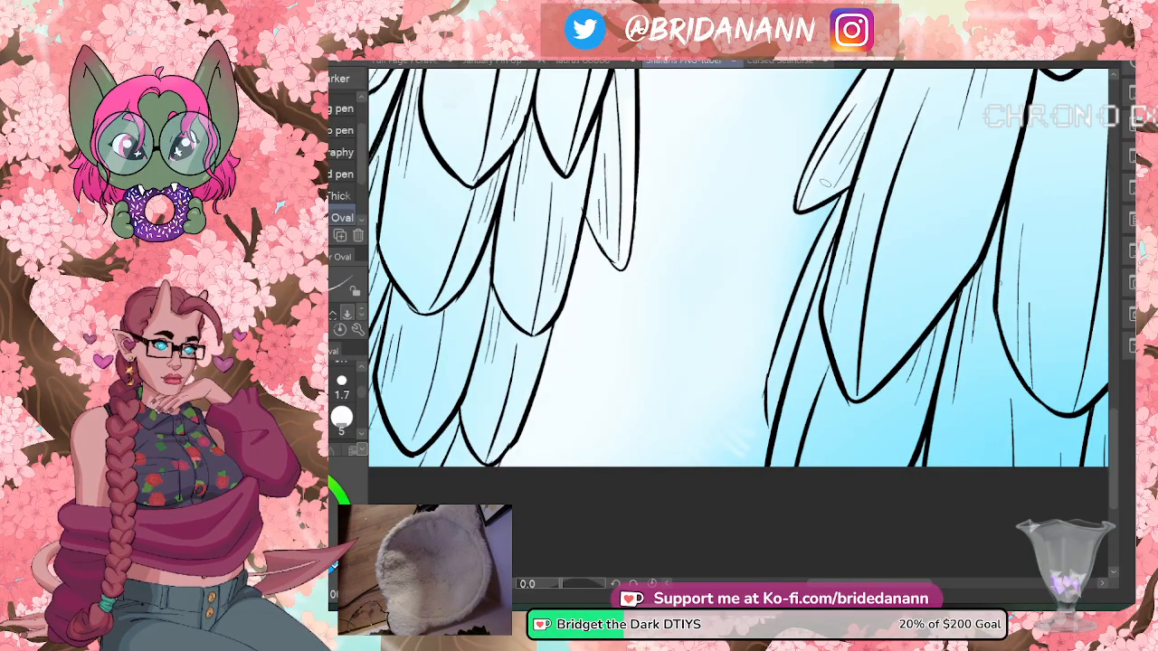
{"action": "left_click_drag", "start_coordinate": [913, 585], "coordinate": [994, 586]}
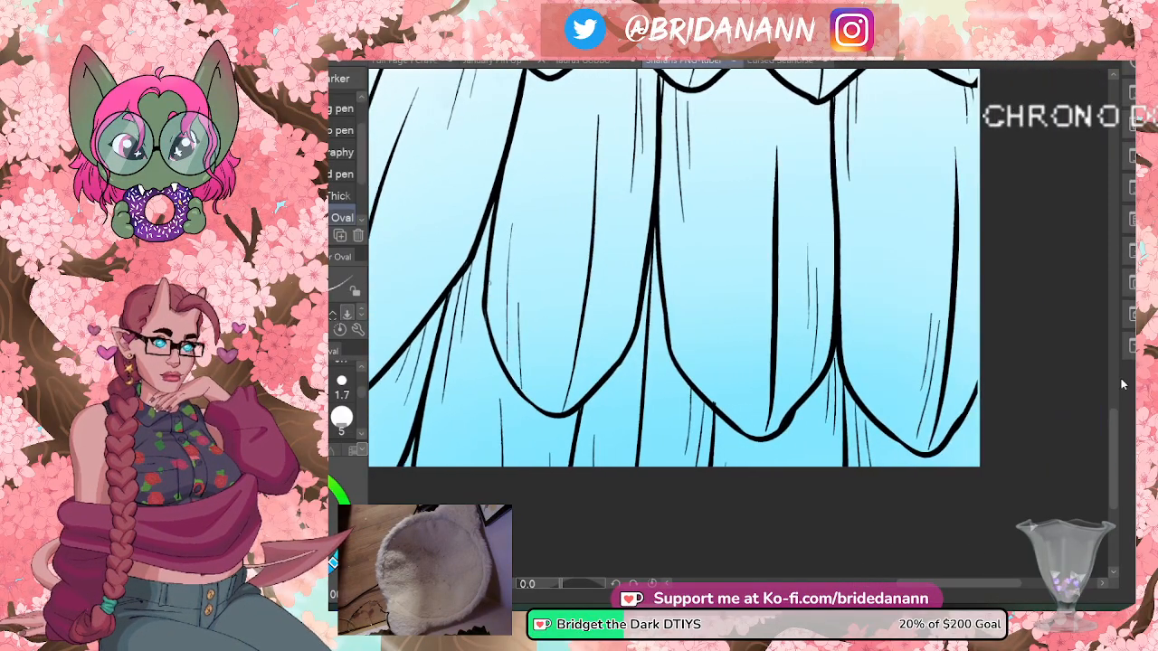
{"action": "left_click_drag", "start_coordinate": [1113, 429], "coordinate": [1111, 341]}
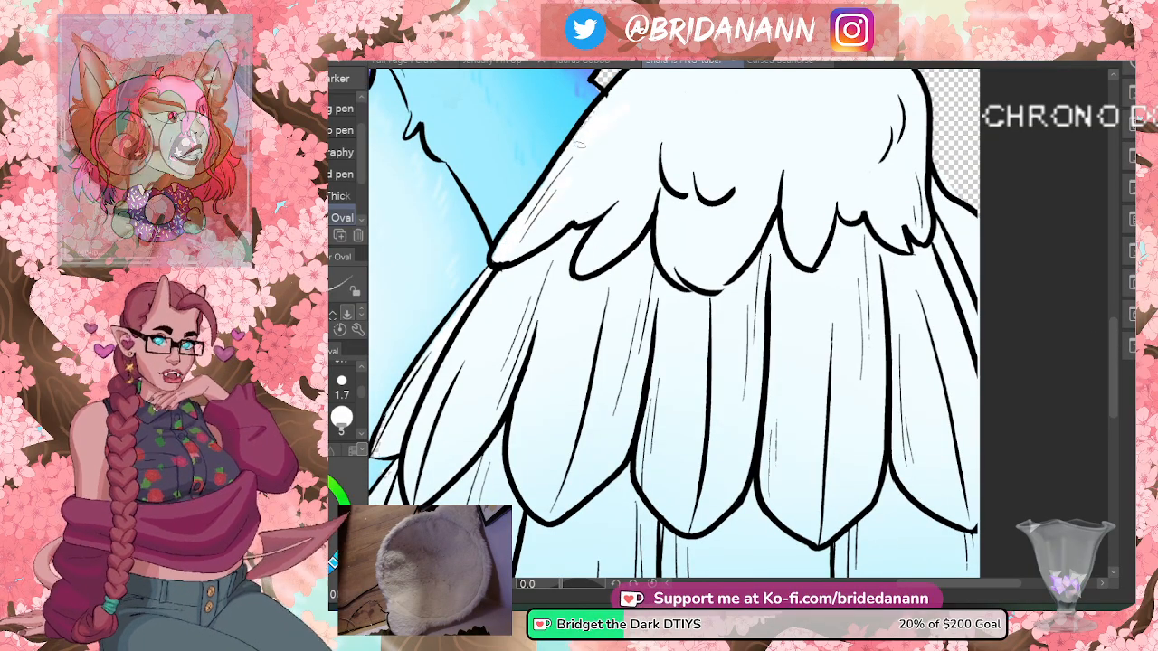
{"action": "scroll", "coordinate": [1083, 298], "scroll_direction": "up", "scroll_amount": 3}
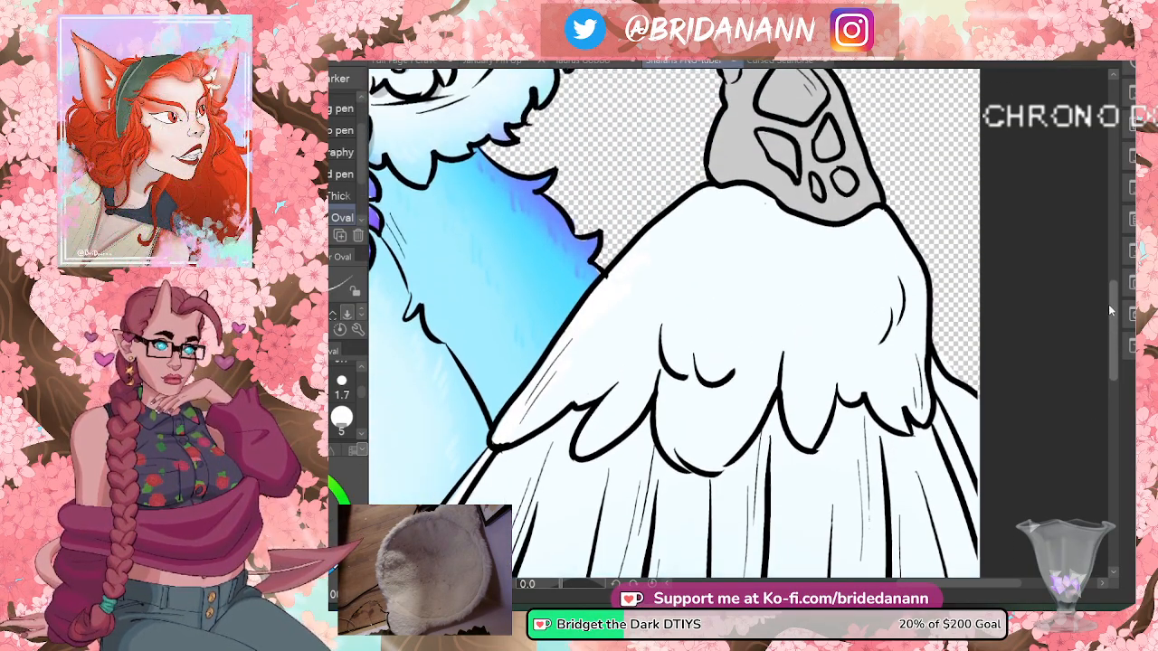
{"action": "key", "text": "e"}
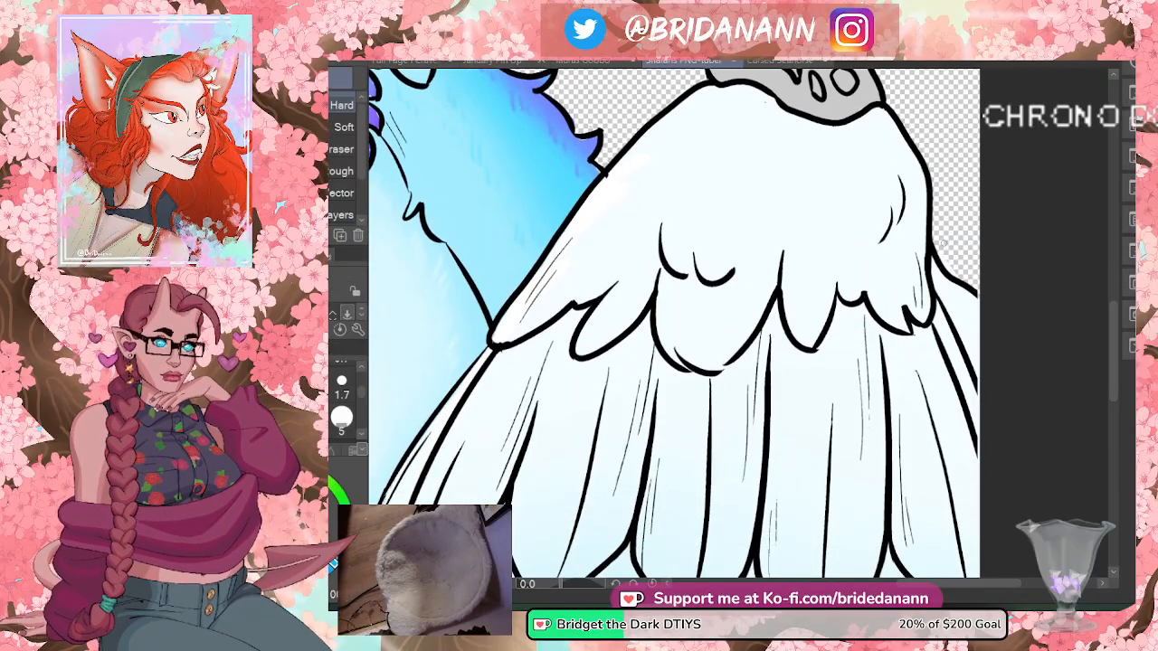
- Add fine streaks along the wing feathers and paint grey shadows beneath the near wing's upper feather row
{"action": "key", "text": "ctrl+space"}
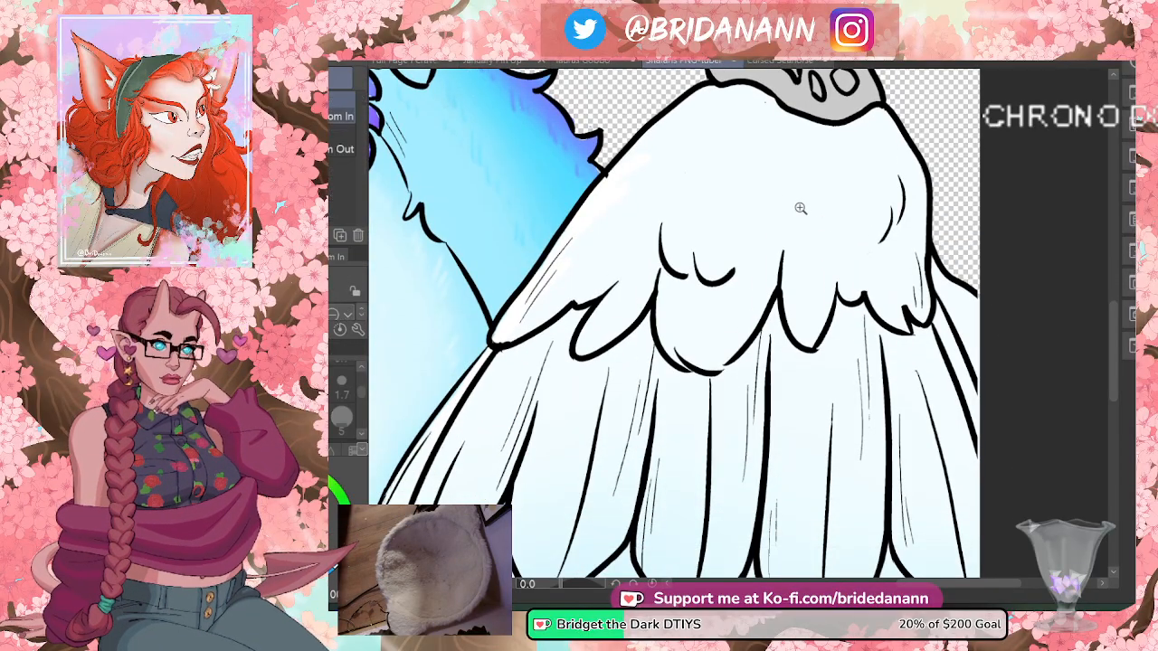
{"action": "left_click_drag", "start_coordinate": [802, 208], "coordinate": [745, 299]}
{"action": "mouse_move", "coordinate": [769, 169]}
{"action": "left_mouse_down"}
{"action": "mouse_move", "coordinate": [792, 163]}
{"action": "mouse_move", "coordinate": [808, 195]}
{"action": "left_mouse_up"}
{"action": "left_click_drag", "start_coordinate": [813, 411], "coordinate": [780, 403]}
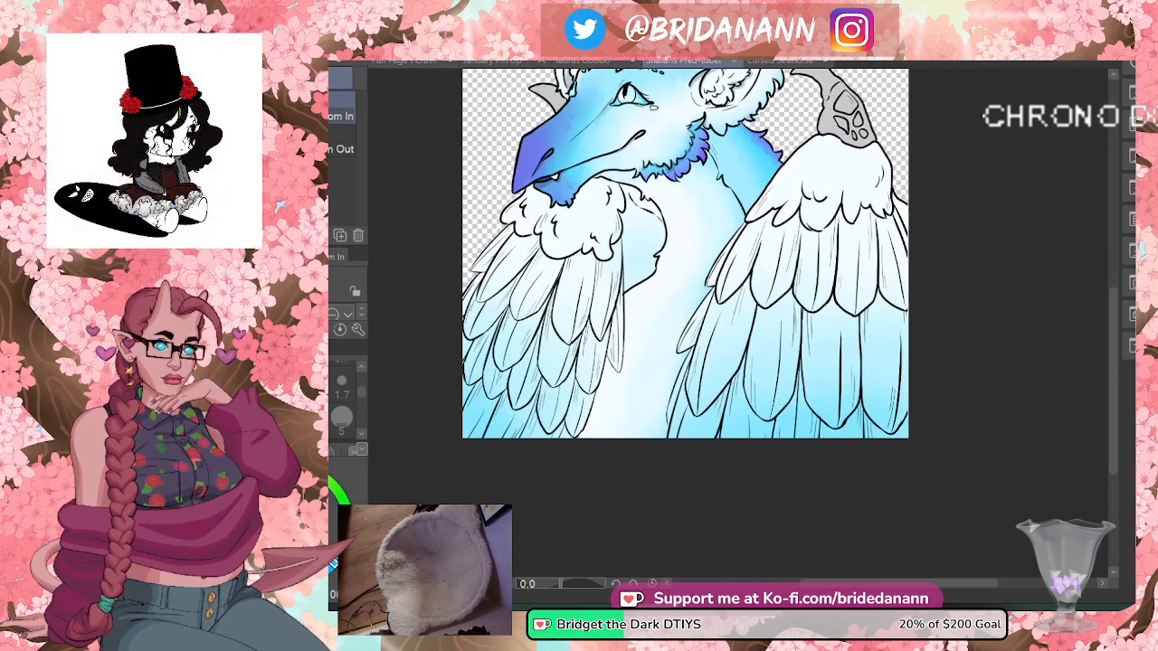
{"action": "key", "text": "p"}
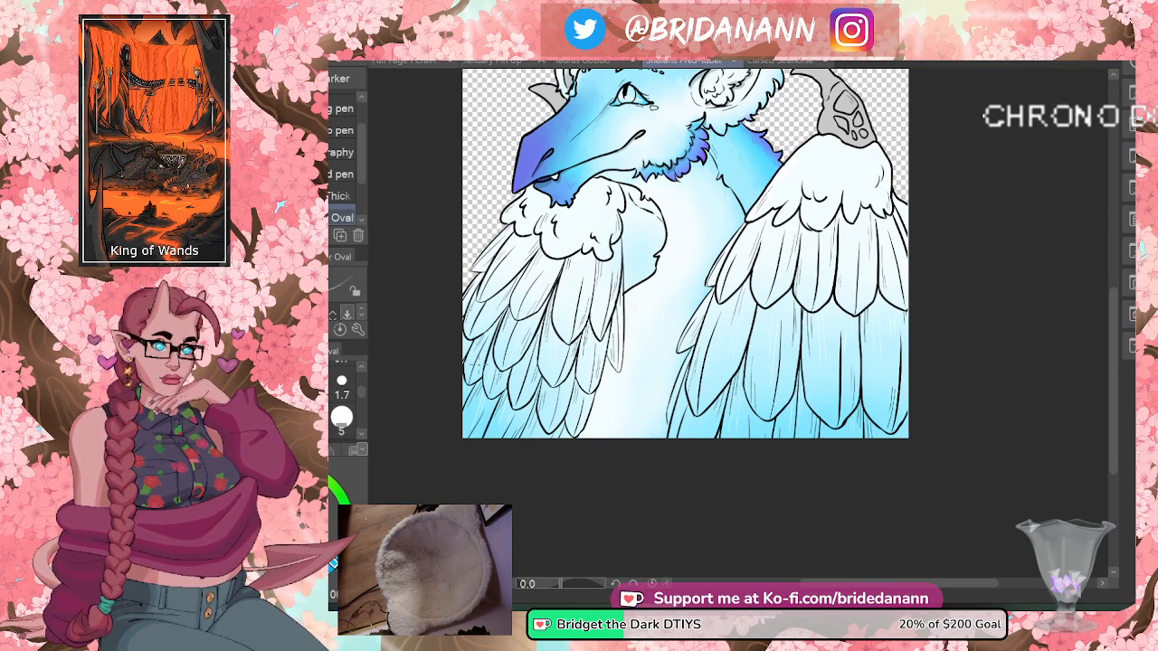
{"action": "left_click_drag", "start_coordinate": [1111, 320], "coordinate": [1109, 278]}
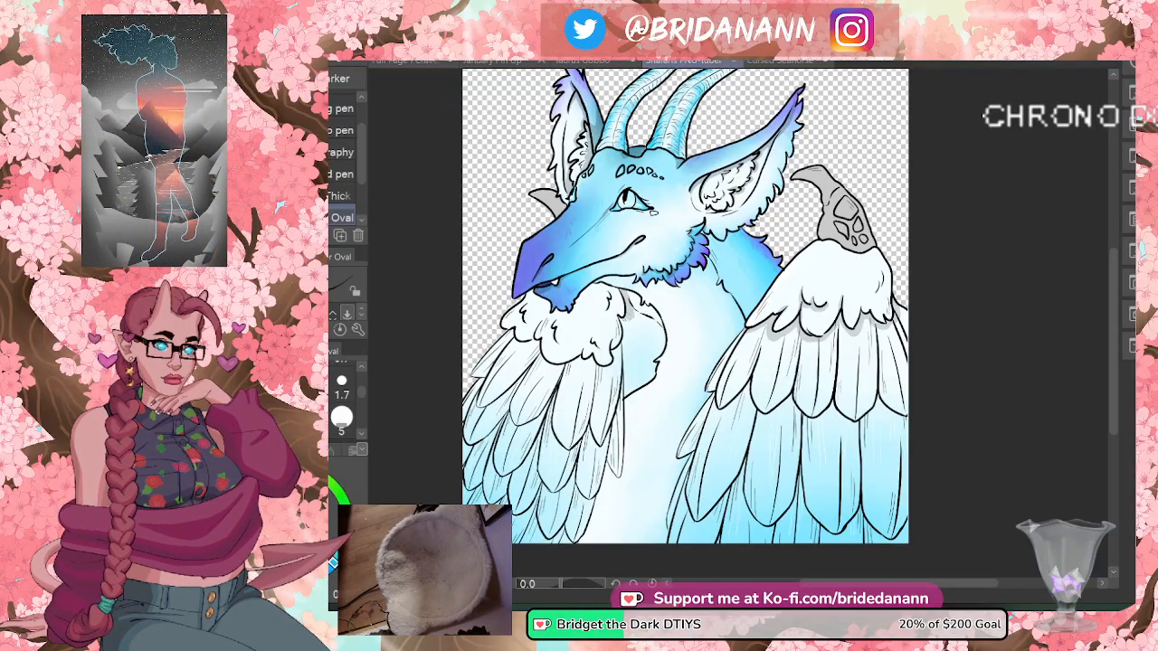
- Outline a jagged grey shadow under the jaw and across the neck, and shade the shoulder beside the far wing grey
{"action": "mouse_move", "coordinate": [632, 349]}
{"action": "left_mouse_down"}
{"action": "mouse_move", "coordinate": [639, 295]}
{"action": "mouse_move", "coordinate": [600, 275]}
{"action": "mouse_move", "coordinate": [640, 284]}
{"action": "mouse_move", "coordinate": [644, 310]}
{"action": "mouse_move", "coordinate": [651, 285]}
{"action": "mouse_move", "coordinate": [655, 311]}
{"action": "mouse_move", "coordinate": [696, 291]}
{"action": "left_mouse_up"}
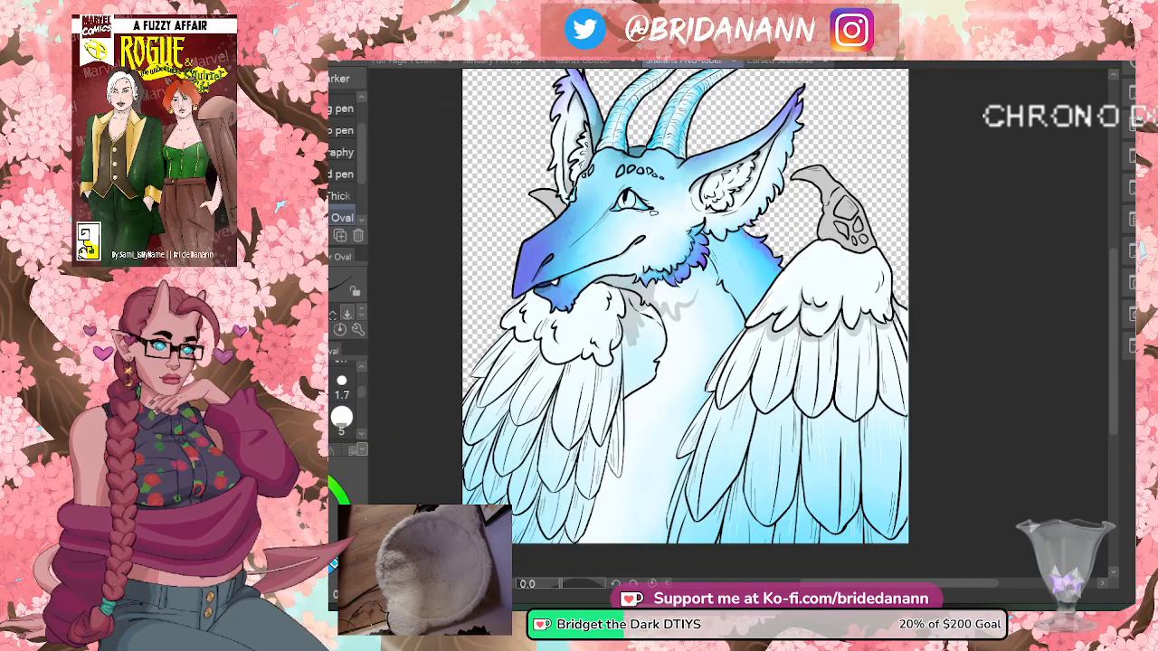
{"action": "left_click_drag", "start_coordinate": [751, 235], "coordinate": [711, 291]}
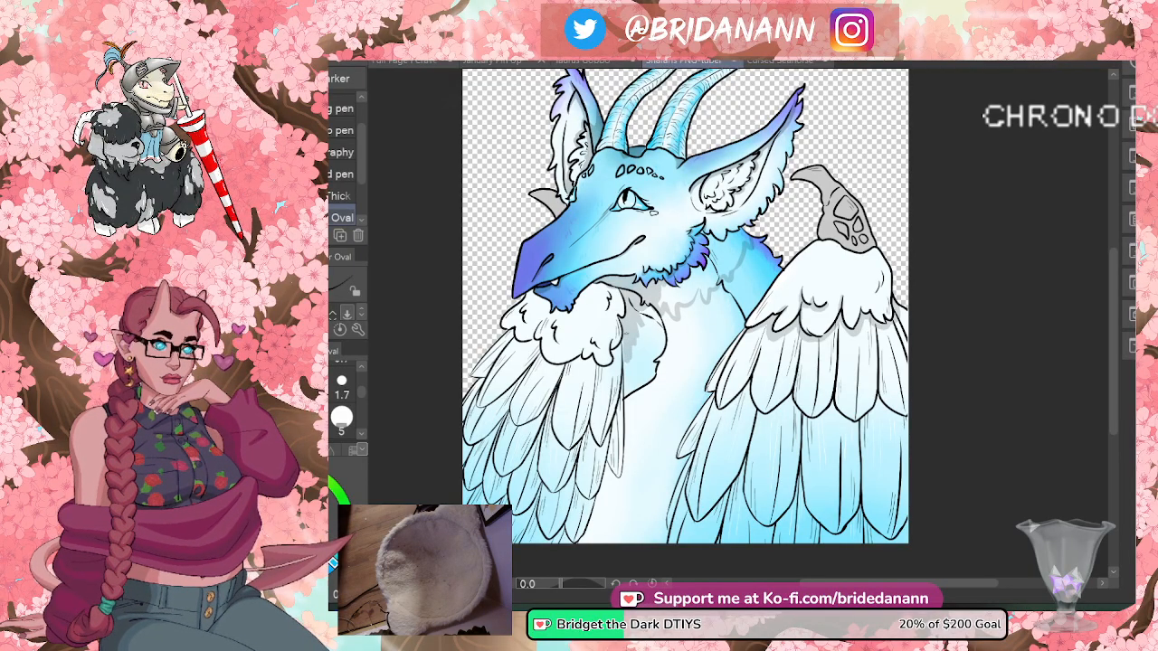
{"action": "mouse_move", "coordinate": [638, 315]}
{"action": "left_mouse_down"}
{"action": "mouse_move", "coordinate": [654, 318]}
{"action": "mouse_move", "coordinate": [659, 354]}
{"action": "left_mouse_up"}
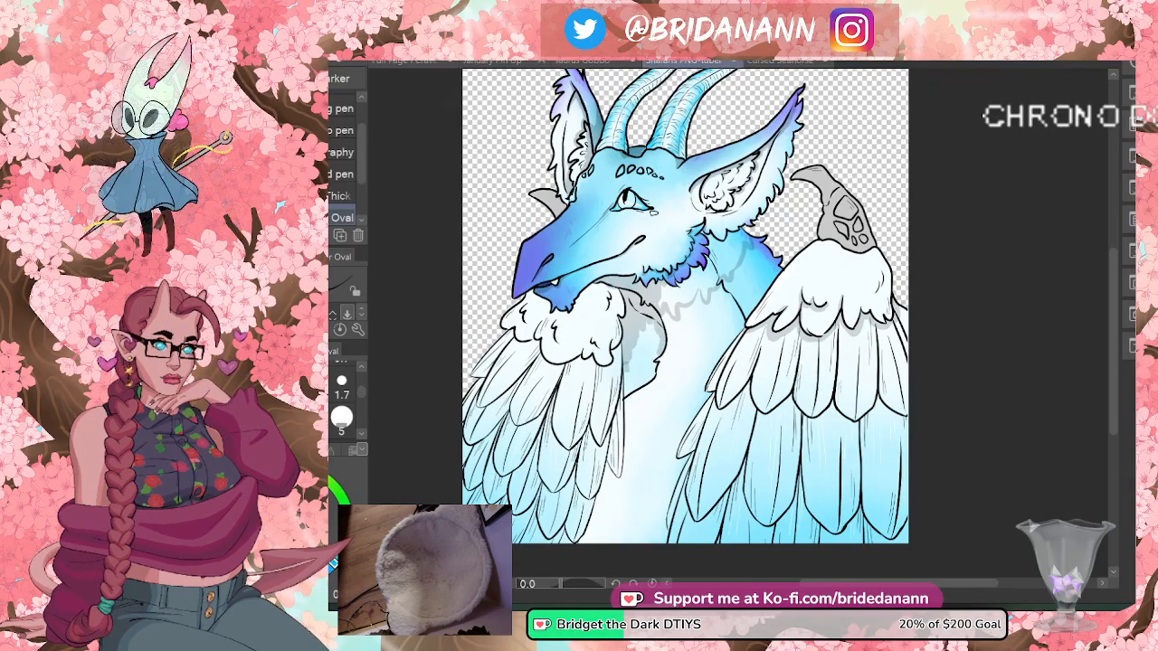
{"action": "left_click_drag", "start_coordinate": [627, 394], "coordinate": [654, 357]}
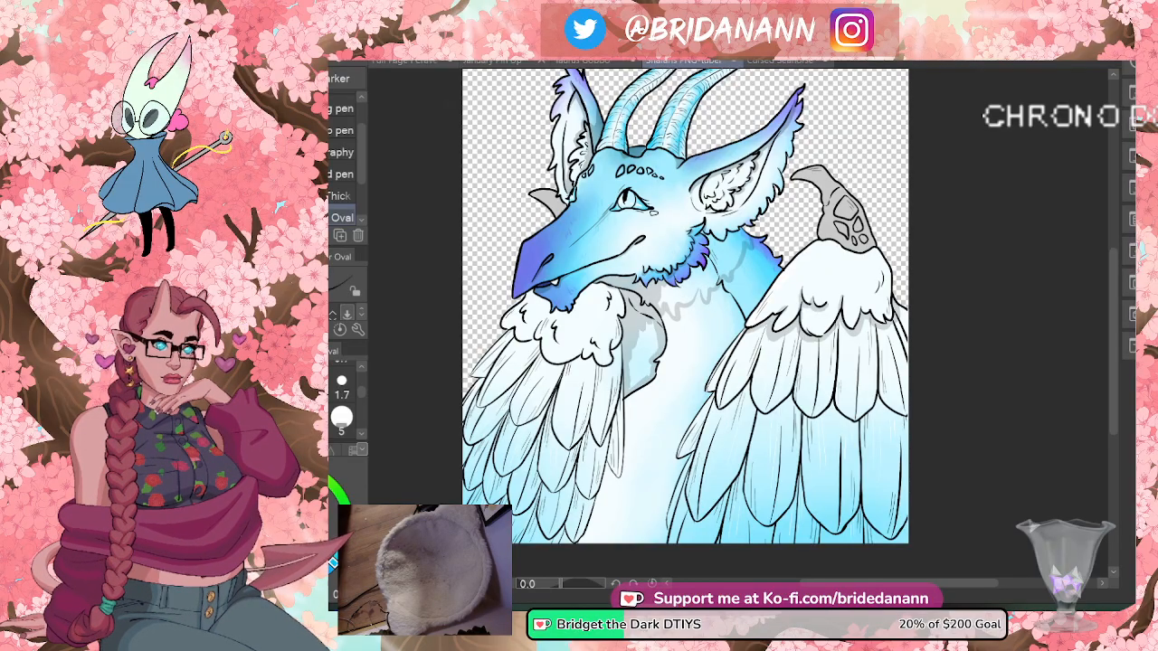
{"action": "key", "text": "g"}
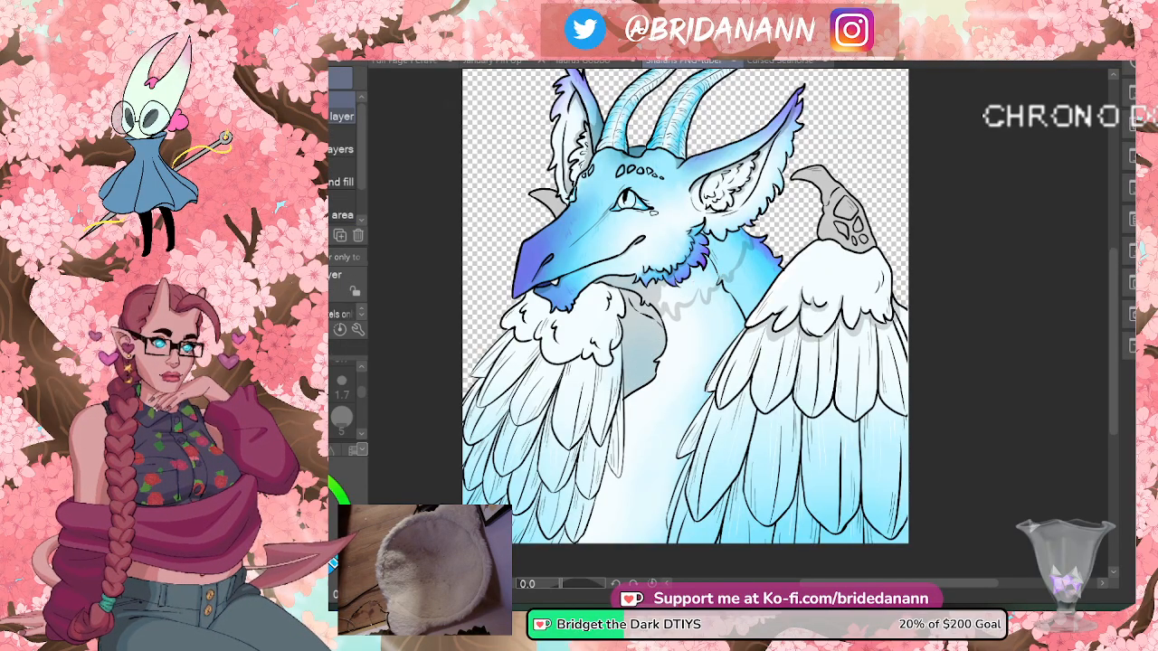
{"action": "key", "text": "p"}
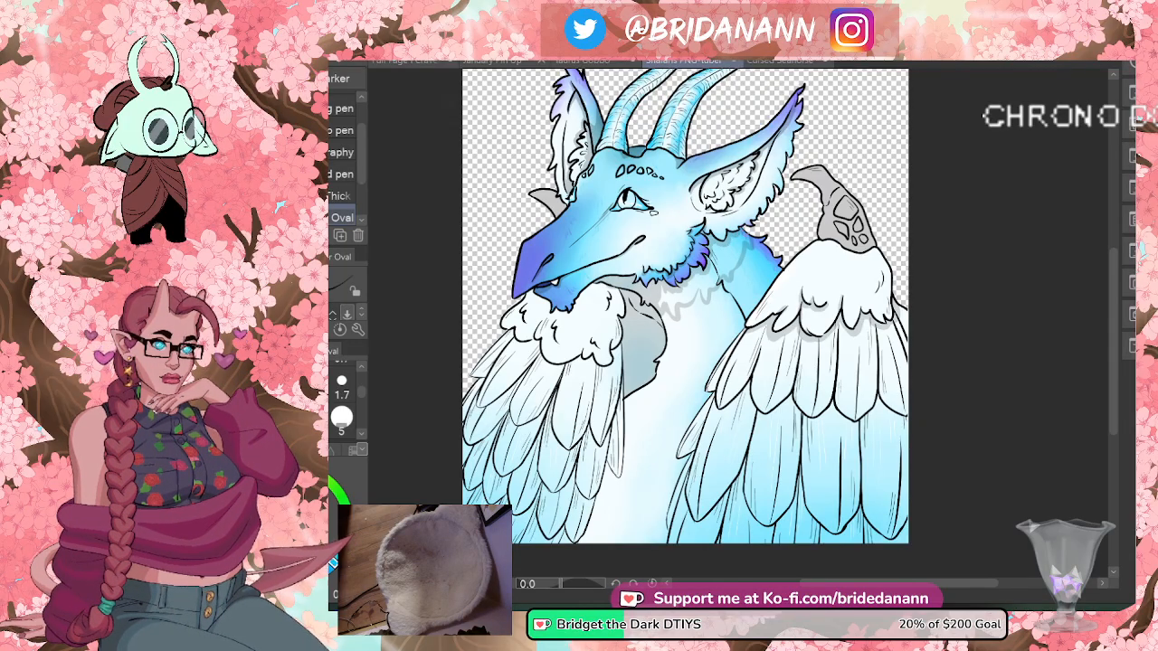
{"action": "key", "text": "g"}
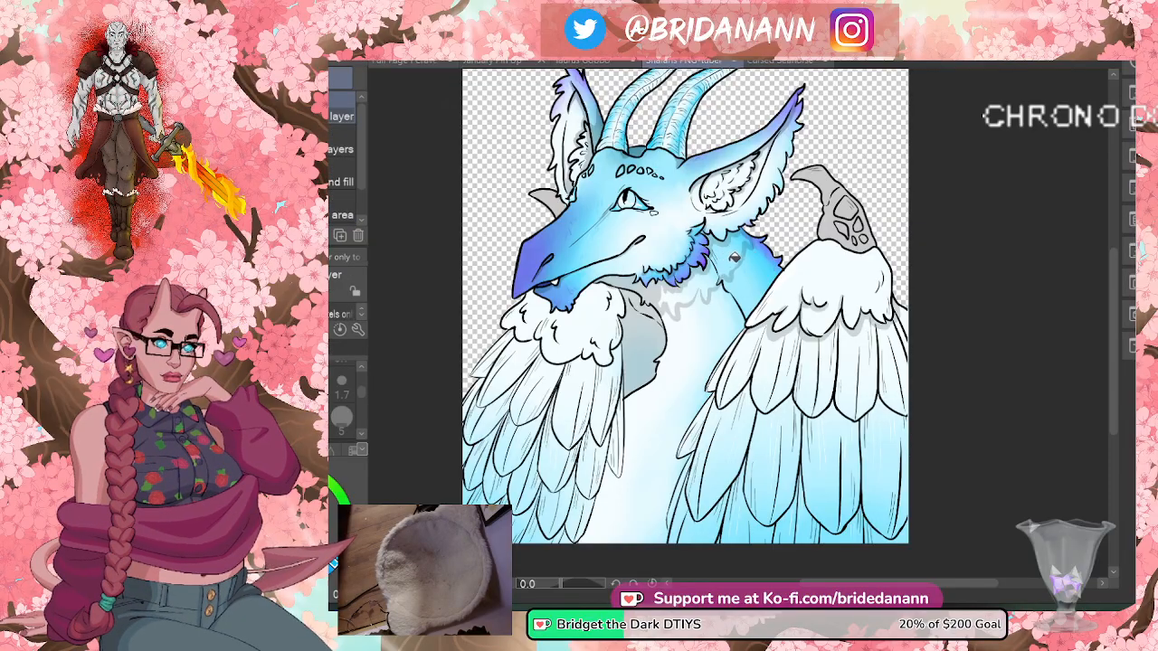
{"action": "left_click", "coordinate": [734, 259]}
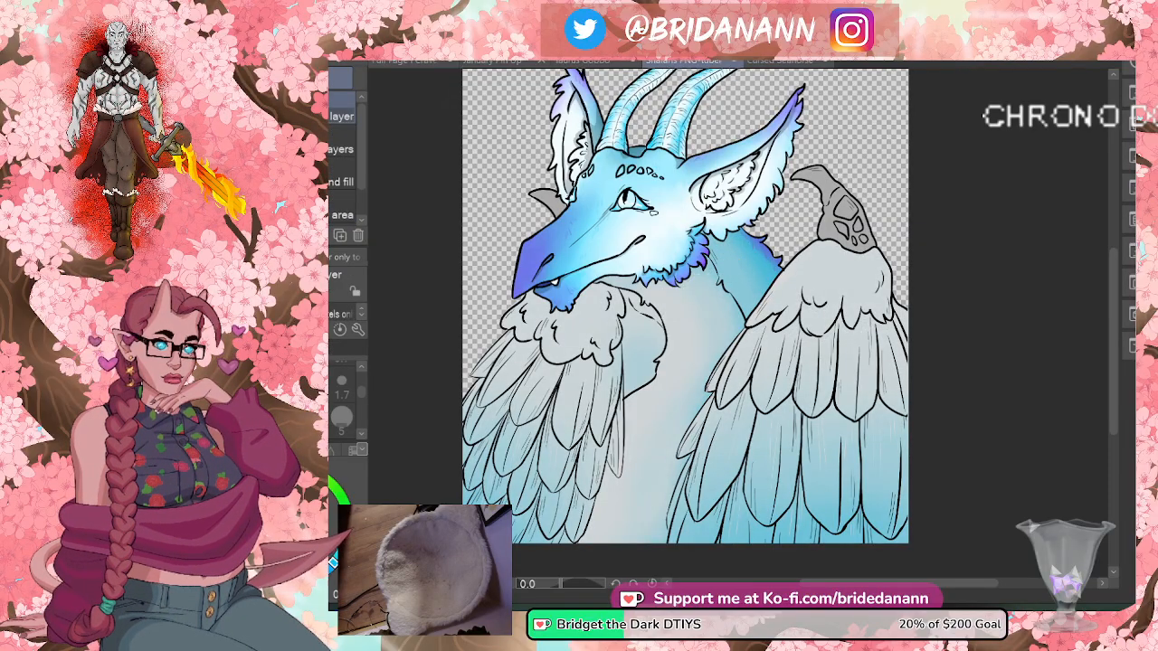
{"action": "key", "text": "ctrl+z"}
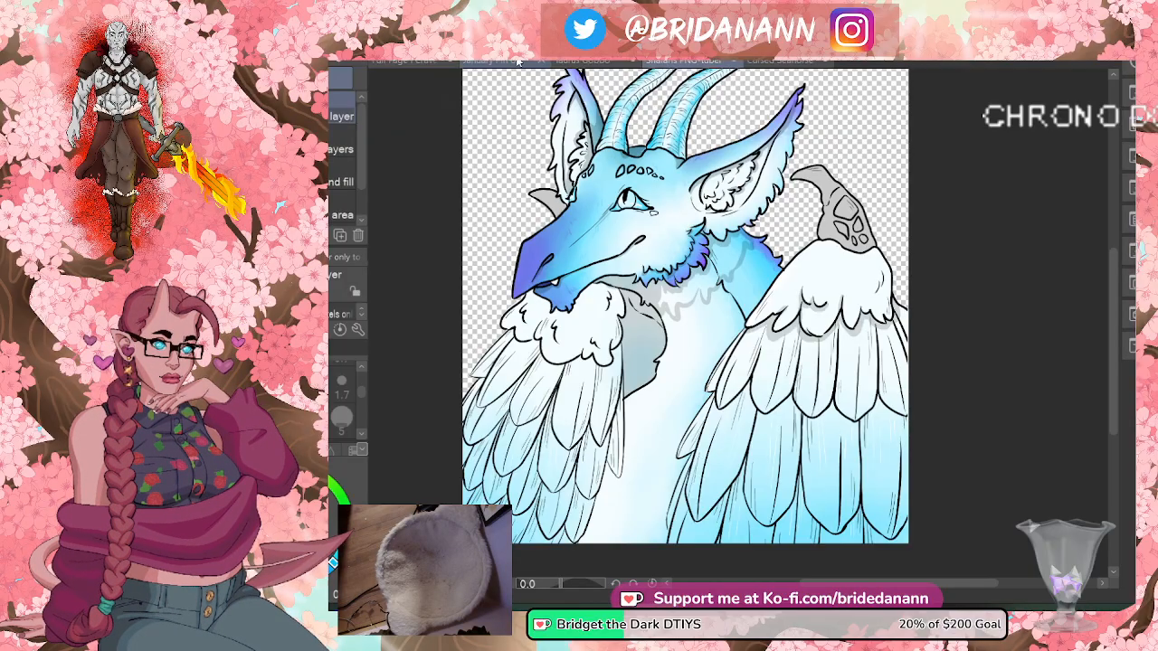
{"action": "left_click", "coordinate": [717, 273]}
{"action": "key", "text": "ctrl+z"}
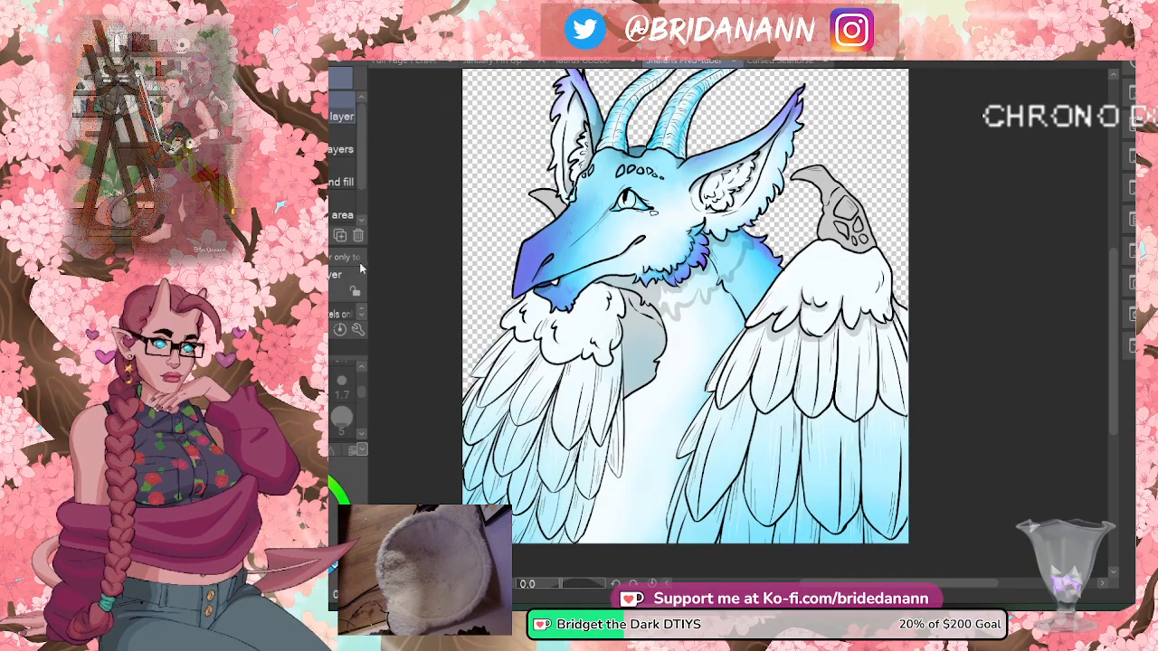
- Close the gaps in the neck shadow's outline with the Oval pen and fill the shadow with grey
{"action": "key", "text": "p"}
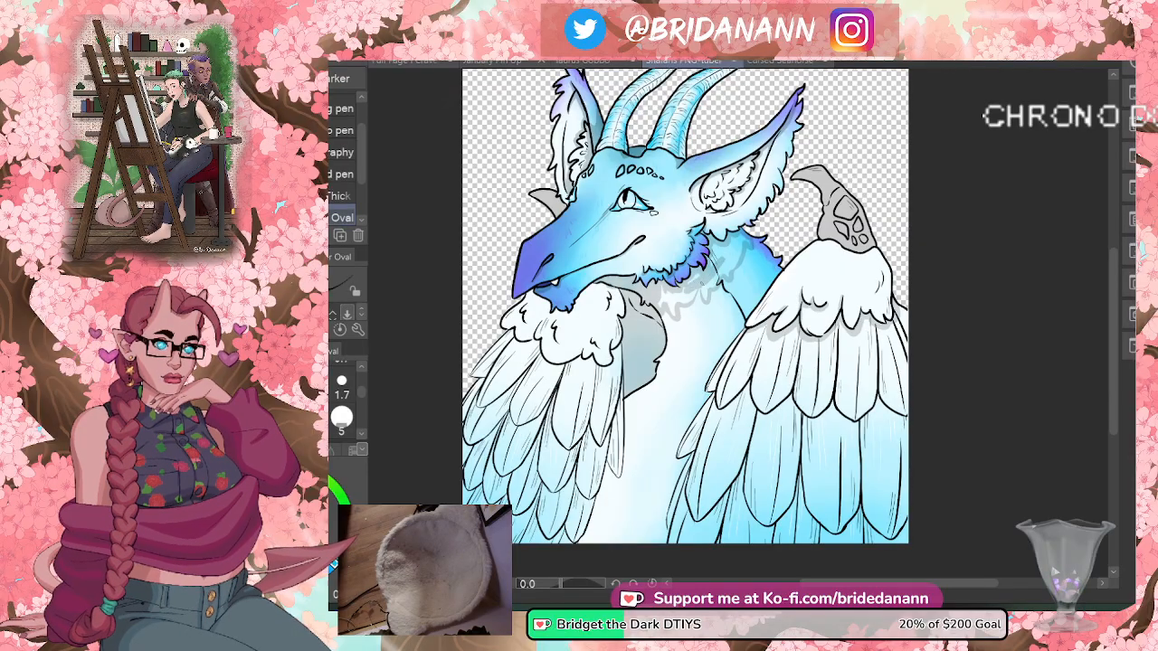
{"action": "key", "text": "g"}
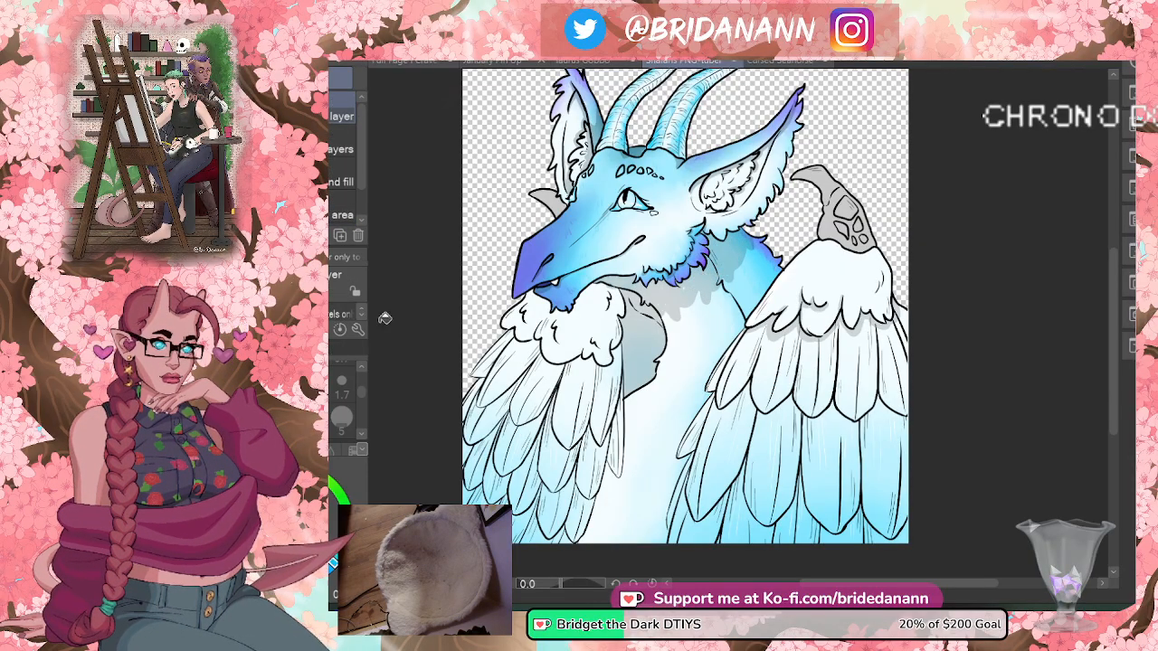
{"action": "key", "text": "p"}
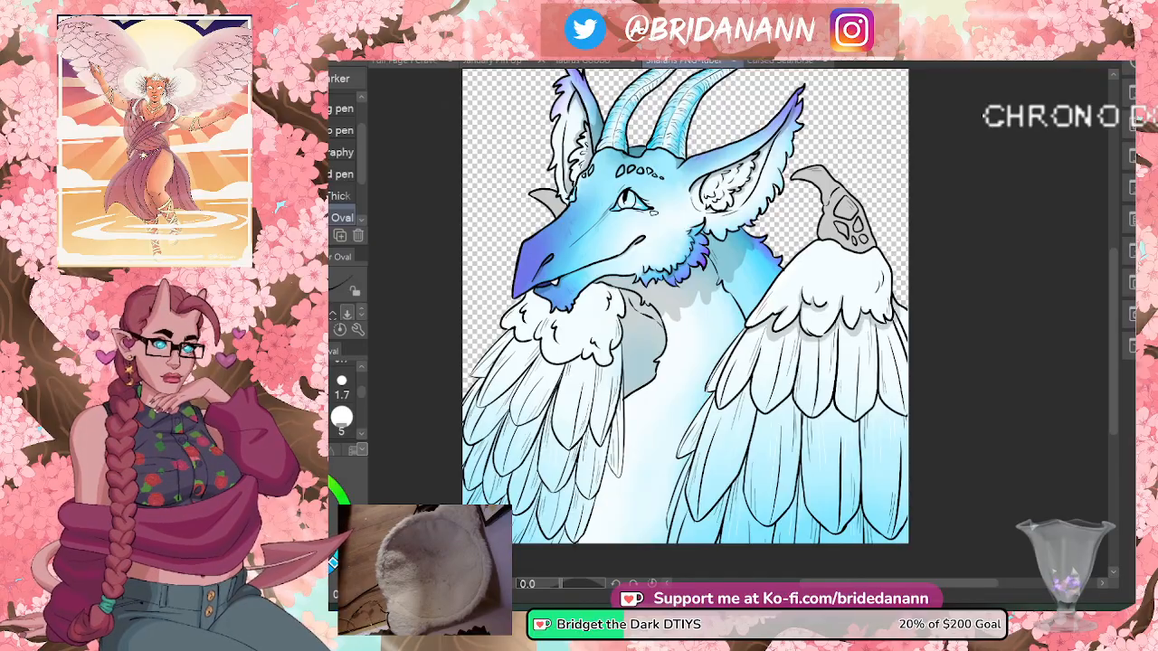
- Check the grey neck shadow against the whole drawing, from the horns down to both wings
{"action": "key", "text": "e"}
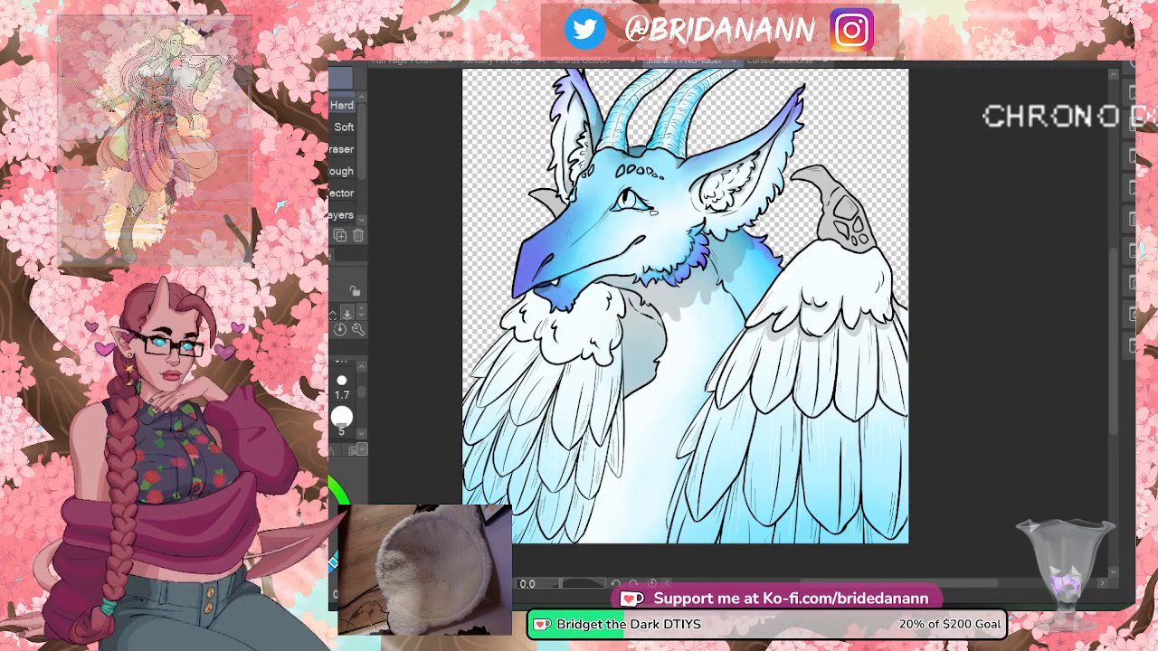
{"action": "key", "text": "z"}
{"action": "left_click", "coordinate": [769, 246], "text": "alt"}
{"action": "left_click", "coordinate": [814, 258], "text": "alt"}
{"action": "left_click", "coordinate": [827, 267]}
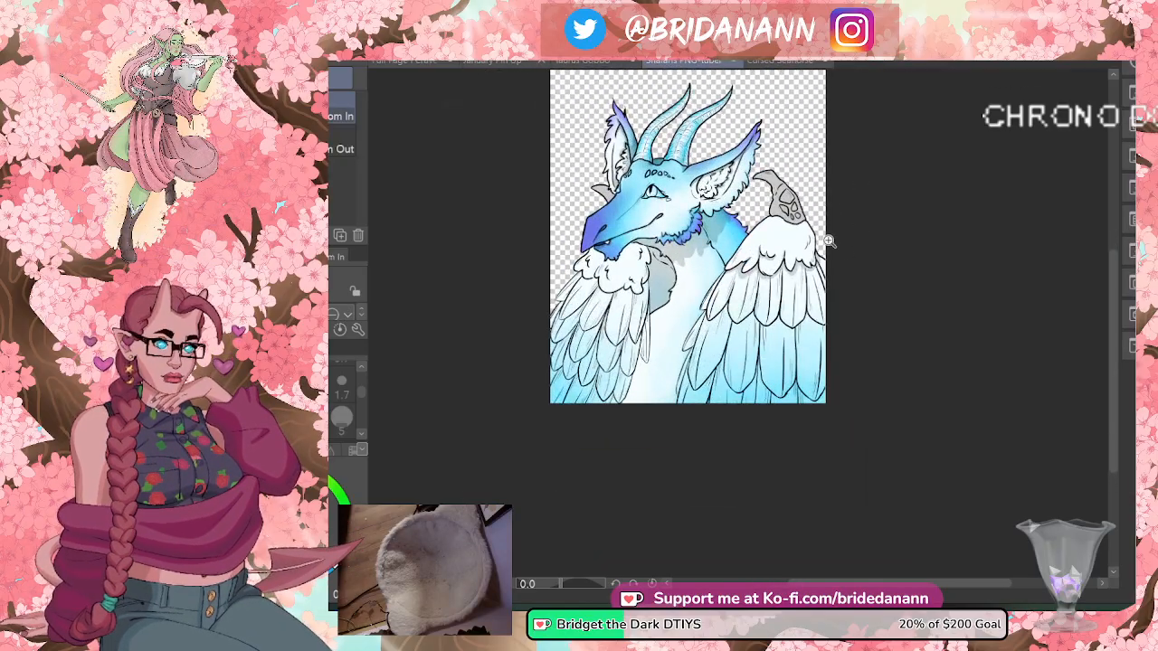
{"action": "scroll", "coordinate": [1114, 271], "scroll_direction": "up", "scroll_amount": 2}
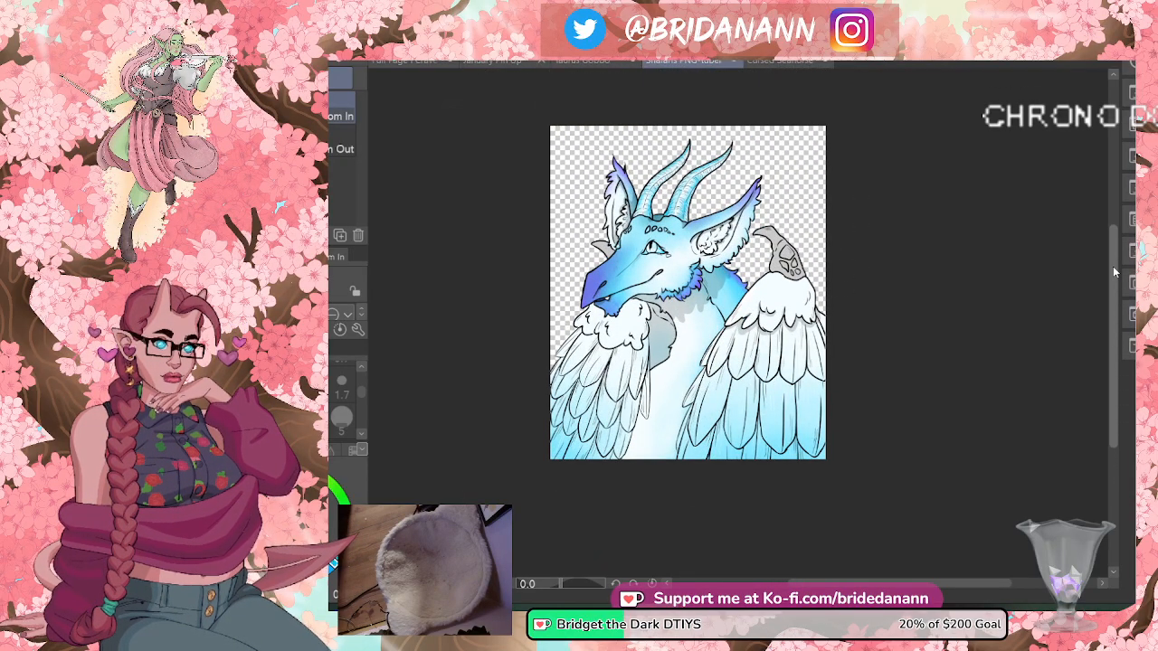
{"action": "left_click", "coordinate": [720, 145]}
{"action": "key", "text": "p"}
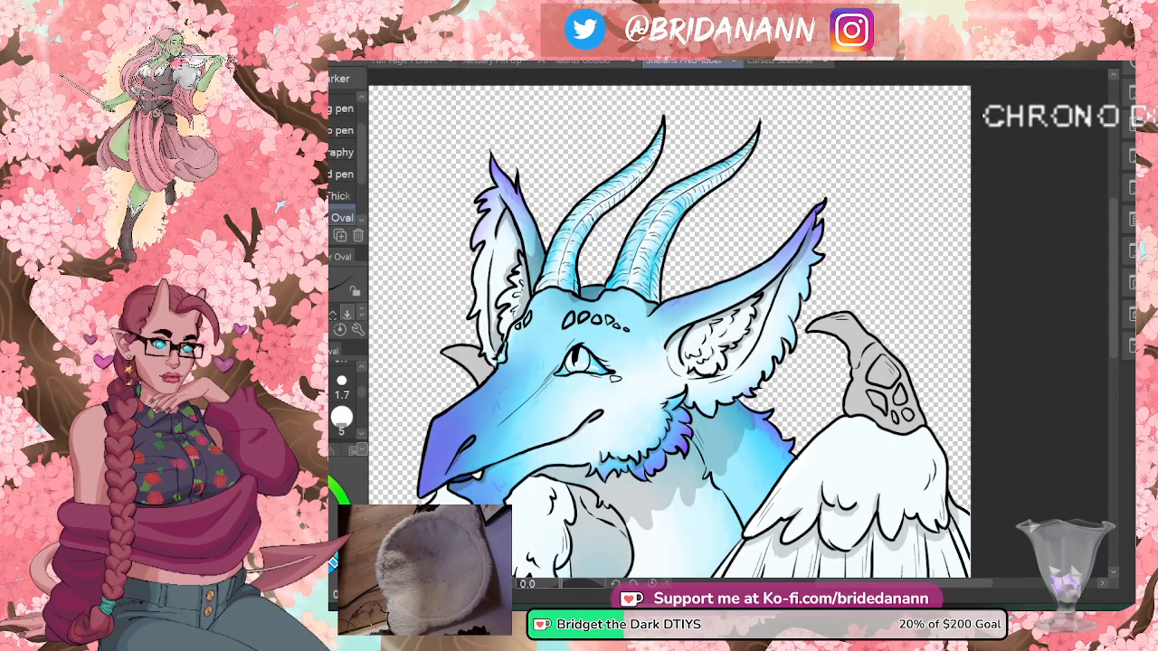
- Paint grey shadows on the far wing's fluff below the jaw and beneath the near wing's first row of long feathers
{"action": "scroll", "coordinate": [1105, 338], "scroll_direction": "down", "scroll_amount": 5}
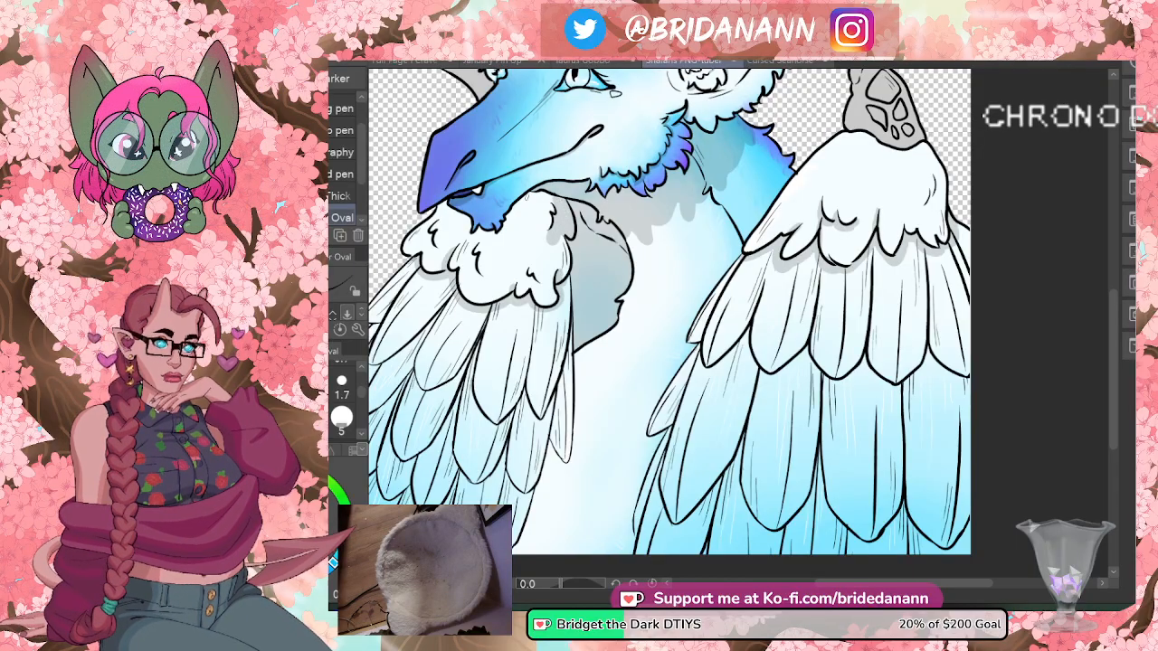
{"action": "mouse_move", "coordinate": [521, 195]}
{"action": "left_mouse_down"}
{"action": "mouse_move", "coordinate": [539, 213]}
{"action": "mouse_move", "coordinate": [553, 195]}
{"action": "mouse_move", "coordinate": [524, 205]}
{"action": "left_mouse_up"}
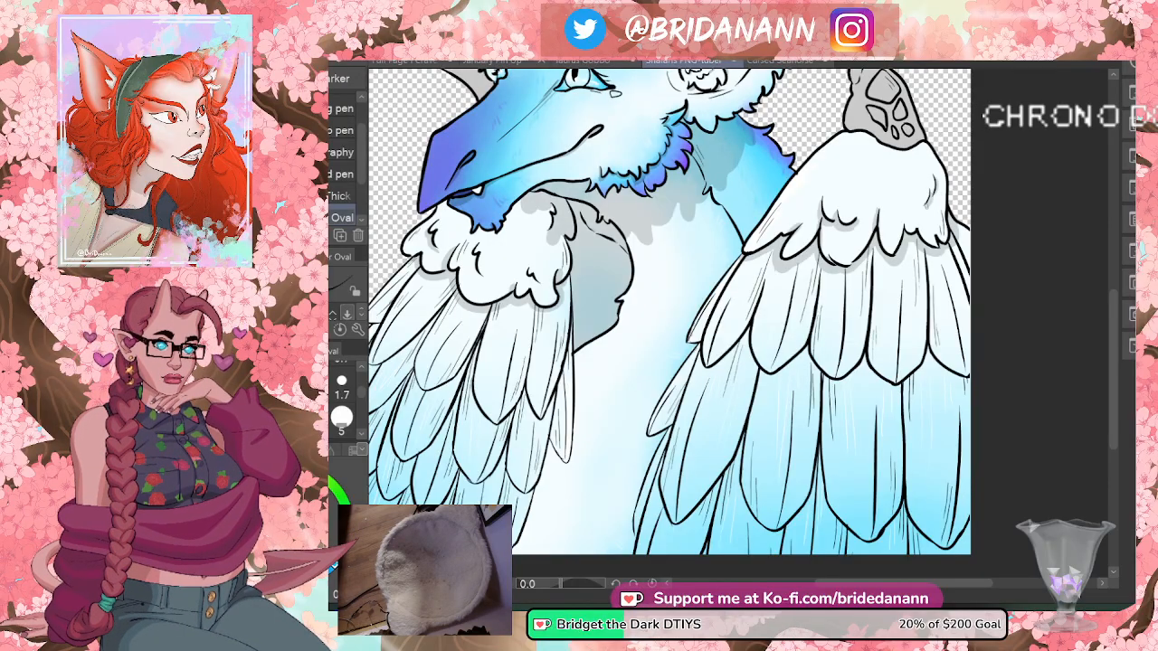
{"action": "mouse_move", "coordinate": [700, 346]}
{"action": "left_mouse_down"}
{"action": "mouse_move", "coordinate": [704, 368]}
{"action": "mouse_move", "coordinate": [747, 335]}
{"action": "mouse_move", "coordinate": [767, 379]}
{"action": "mouse_move", "coordinate": [799, 360]}
{"action": "mouse_move", "coordinate": [843, 384]}
{"action": "mouse_move", "coordinate": [897, 387]}
{"action": "mouse_move", "coordinate": [933, 355]}
{"action": "left_mouse_up"}
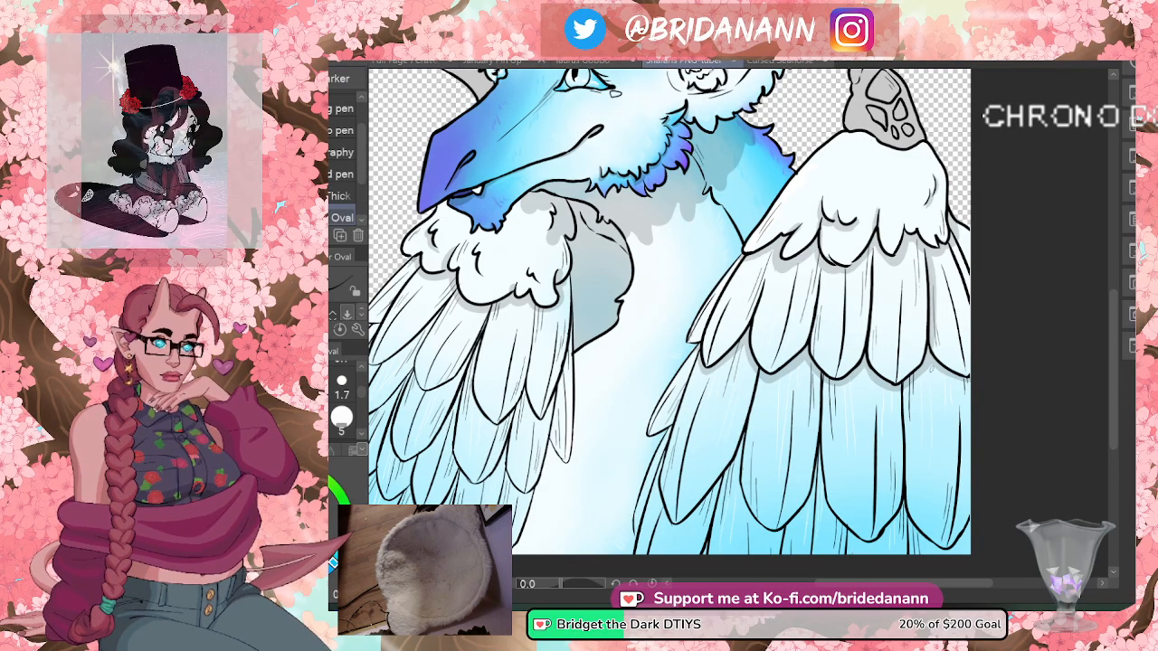
- Shade the edges between the near wing's first-row long feathers in grey, including the small feathers at the wing's inner edge
{"action": "left_click_drag", "start_coordinate": [875, 311], "coordinate": [872, 365]}
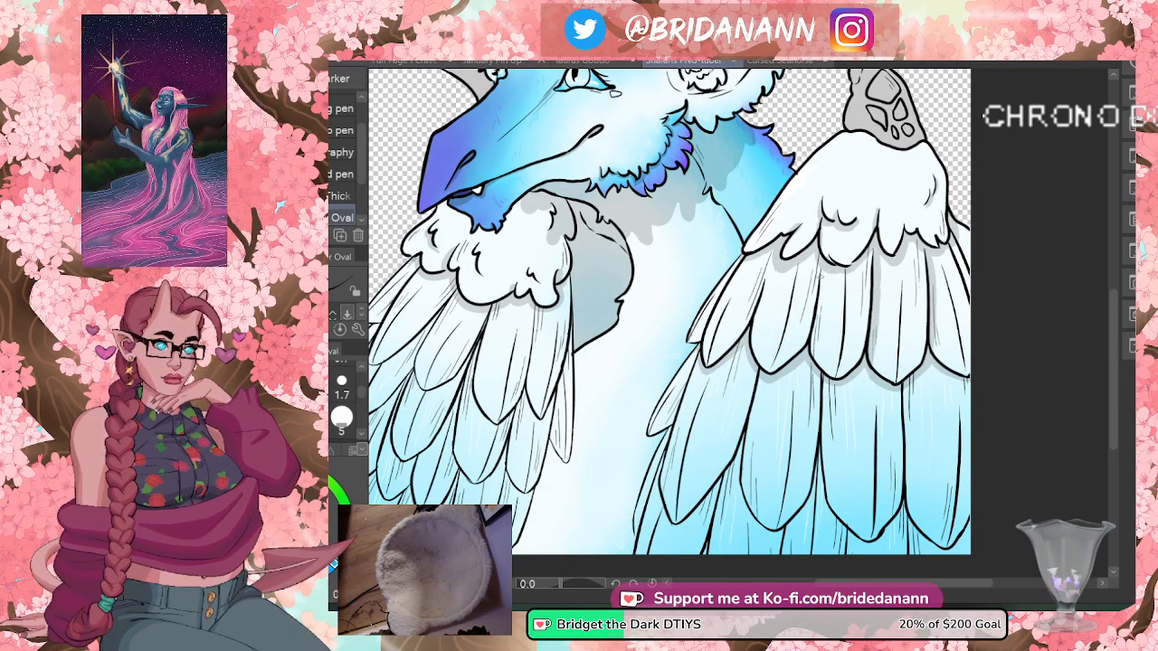
{"action": "left_click_drag", "start_coordinate": [824, 271], "coordinate": [816, 336]}
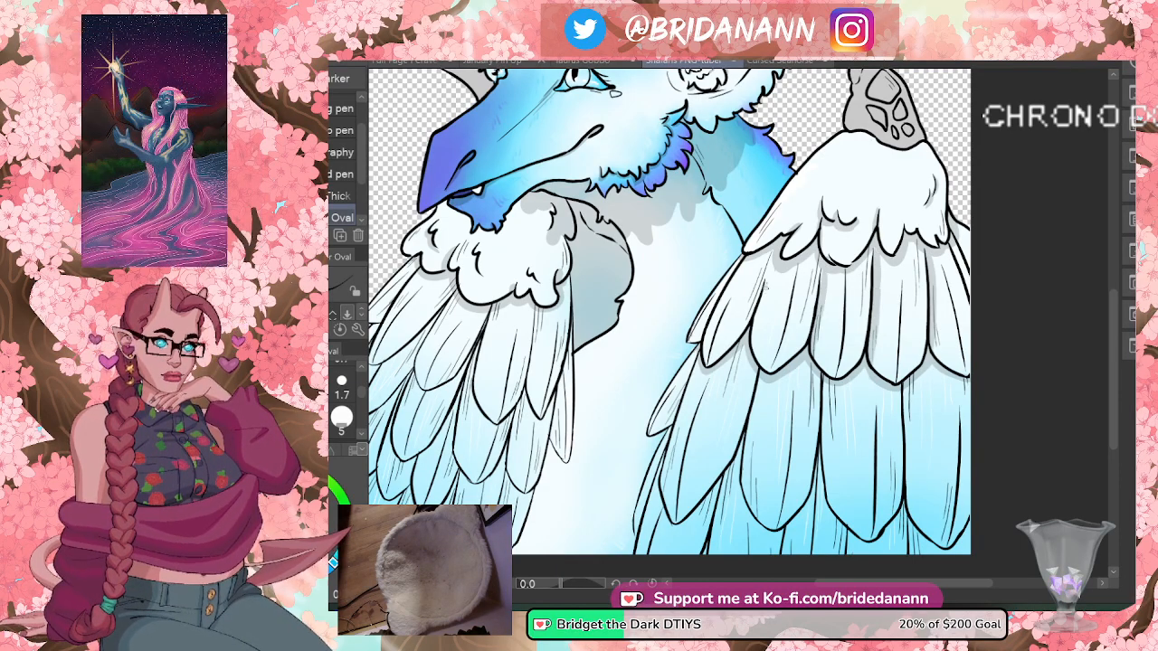
{"action": "left_click_drag", "start_coordinate": [766, 284], "coordinate": [757, 343]}
{"action": "key", "text": "ctrl+z"}
{"action": "left_click_drag", "start_coordinate": [766, 281], "coordinate": [751, 351]}
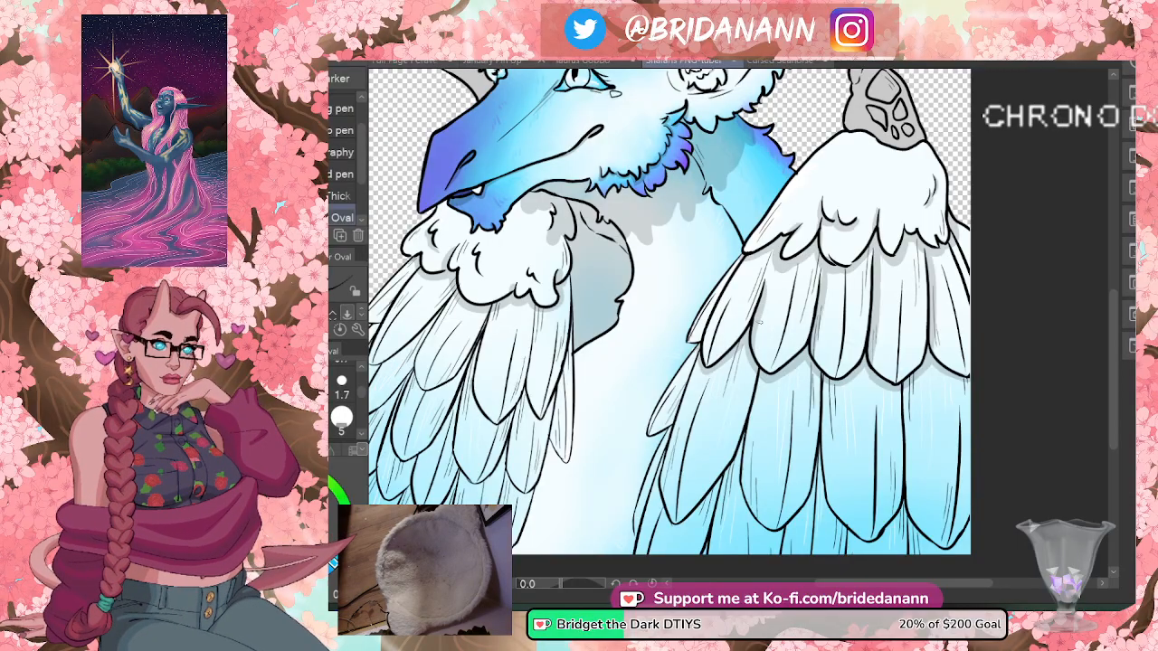
{"action": "left_click_drag", "start_coordinate": [733, 272], "coordinate": [698, 342]}
{"action": "left_click_drag", "start_coordinate": [705, 365], "coordinate": [702, 373]}
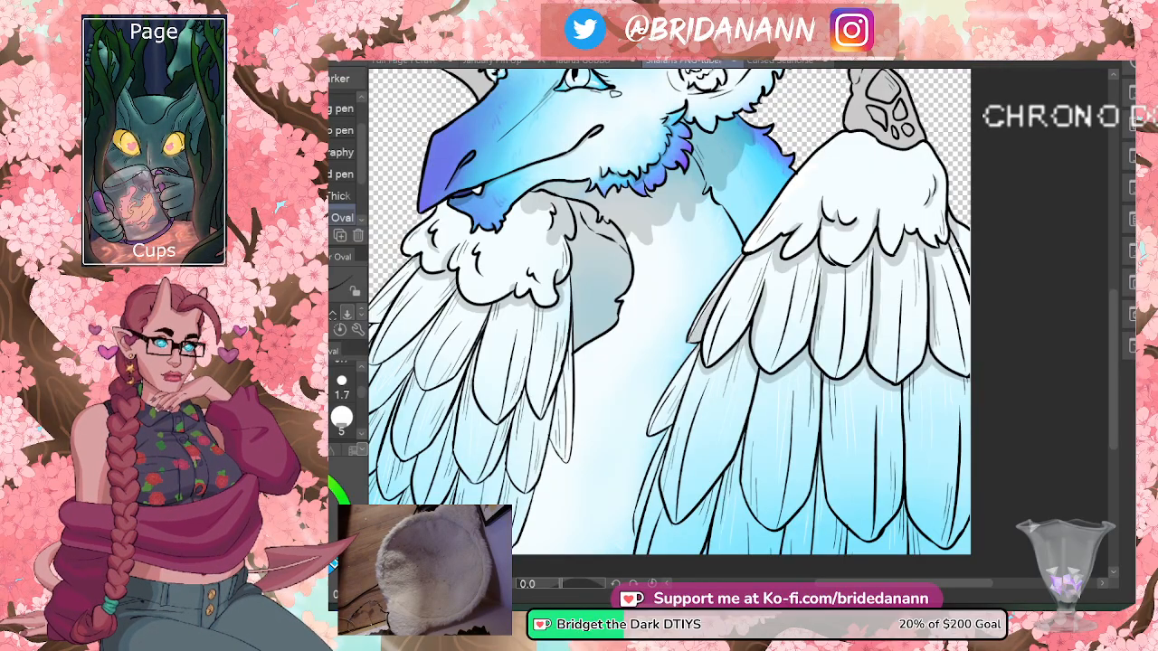
- Shade the outermost feather grey and add thin grey streaks down the near wing's first-row long feathers
{"action": "left_click_drag", "start_coordinate": [960, 226], "coordinate": [970, 296]}
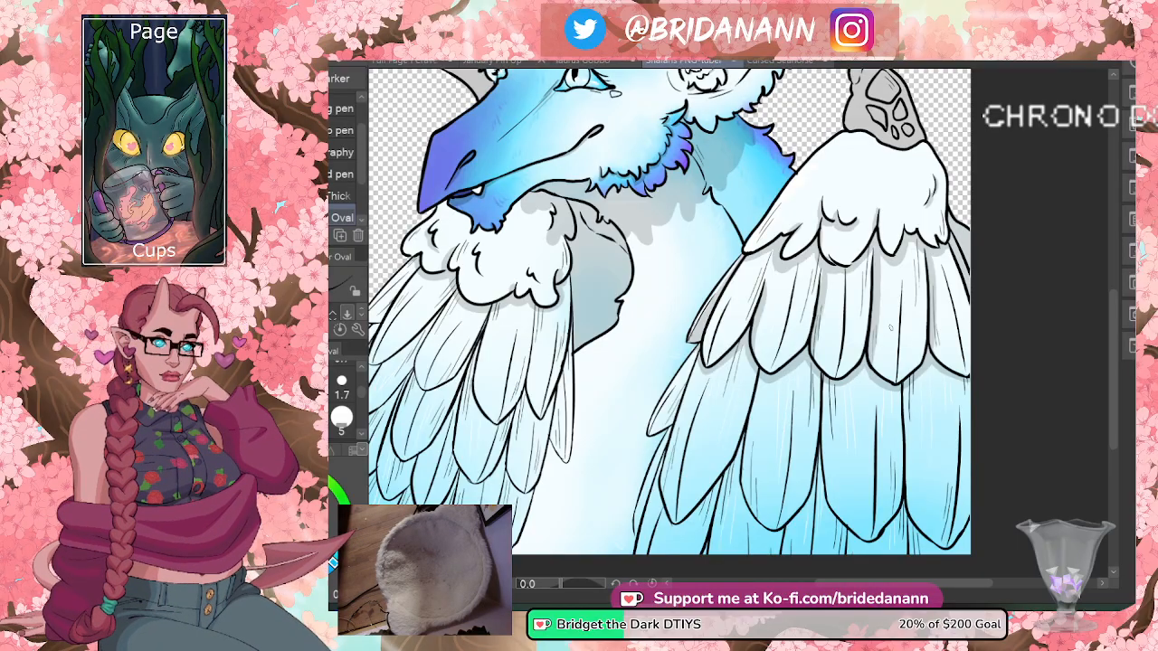
{"action": "left_click_drag", "start_coordinate": [891, 288], "coordinate": [902, 378]}
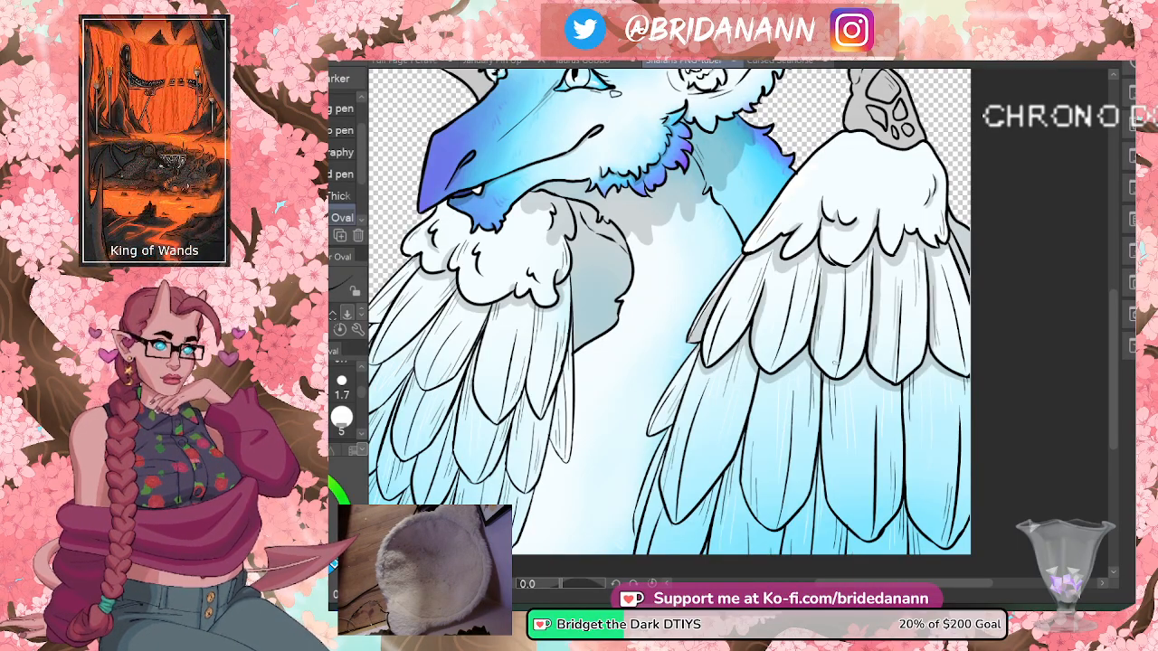
{"action": "left_click_drag", "start_coordinate": [788, 306], "coordinate": [773, 360]}
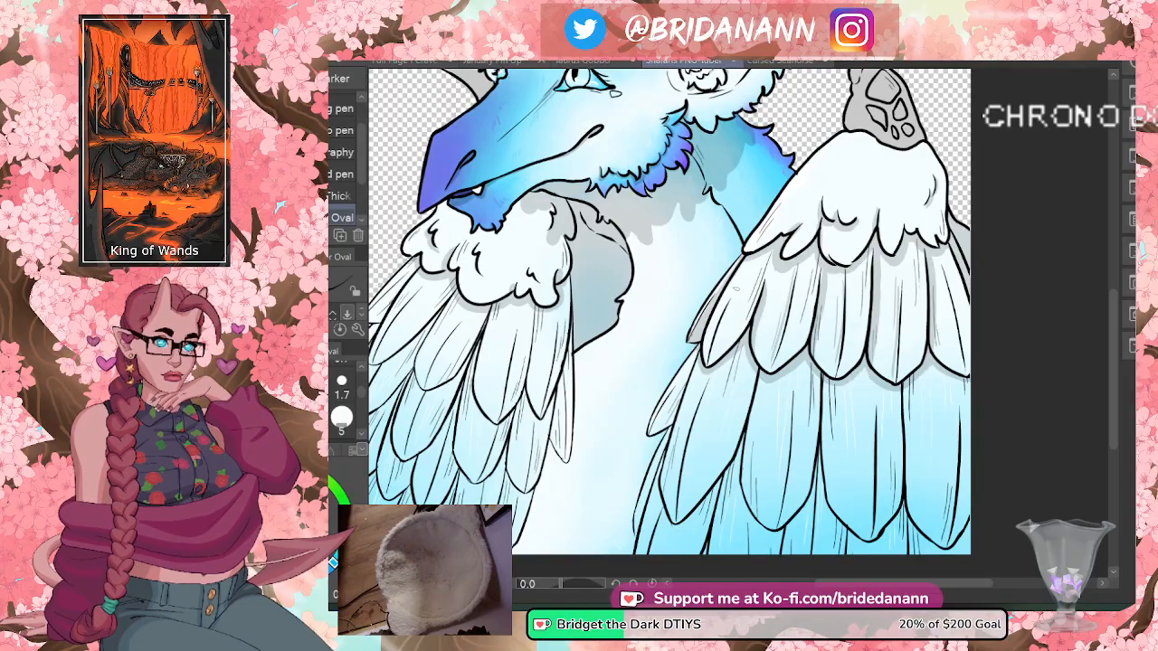
{"action": "left_click_drag", "start_coordinate": [738, 287], "coordinate": [716, 351]}
{"action": "left_click_drag", "start_coordinate": [937, 270], "coordinate": [959, 373]}
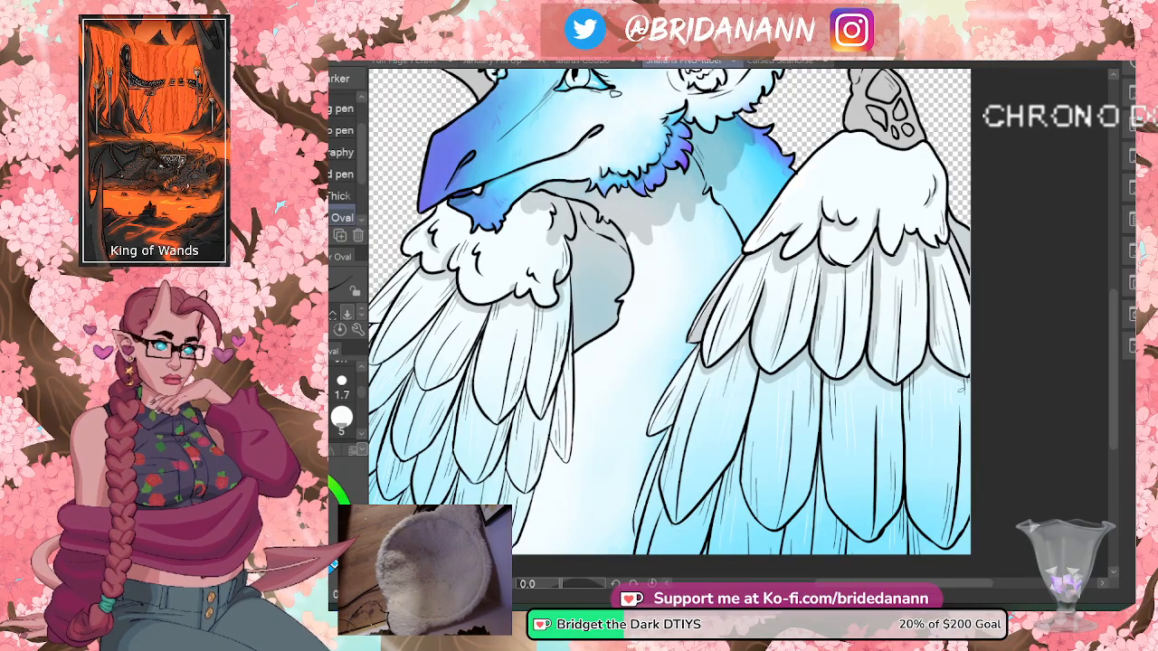
{"action": "key", "text": "ctrl+z"}
{"action": "left_click_drag", "start_coordinate": [947, 265], "coordinate": [965, 341]}
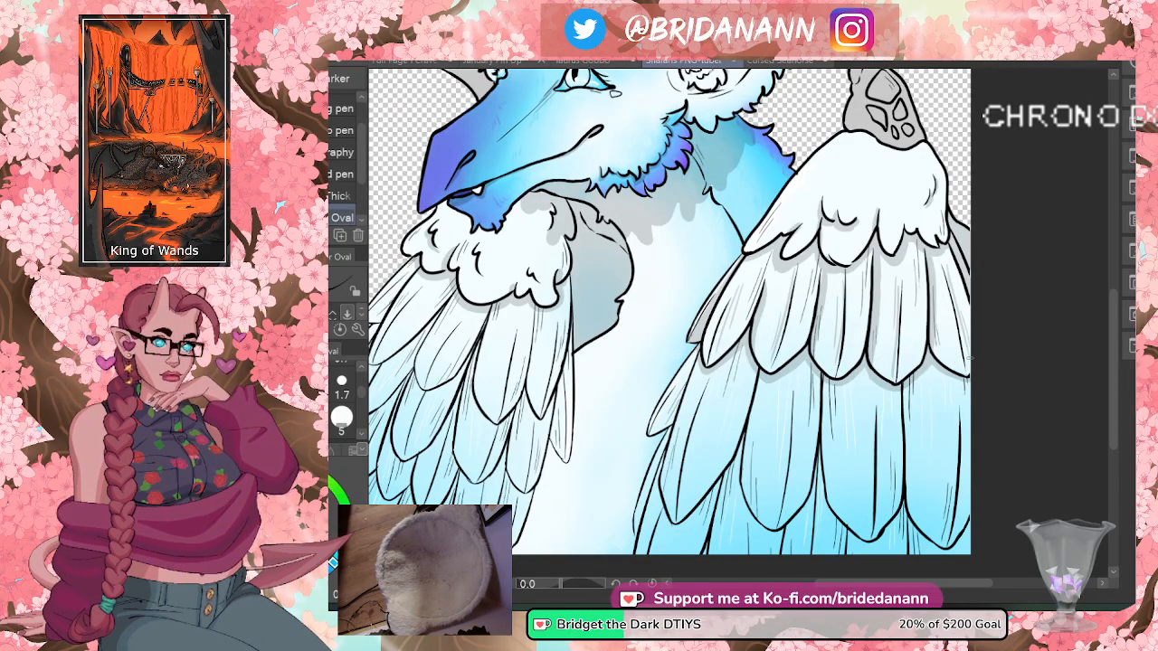
- Shade the edges between the near wing's second-row long feathers in grey, including the small feathers at the wing's inner edge
{"action": "mouse_move", "coordinate": [1112, 304]}
{"action": "left_mouse_down"}
{"action": "mouse_move", "coordinate": [1109, 326]}
{"action": "mouse_move", "coordinate": [1105, 308]}
{"action": "left_mouse_up"}
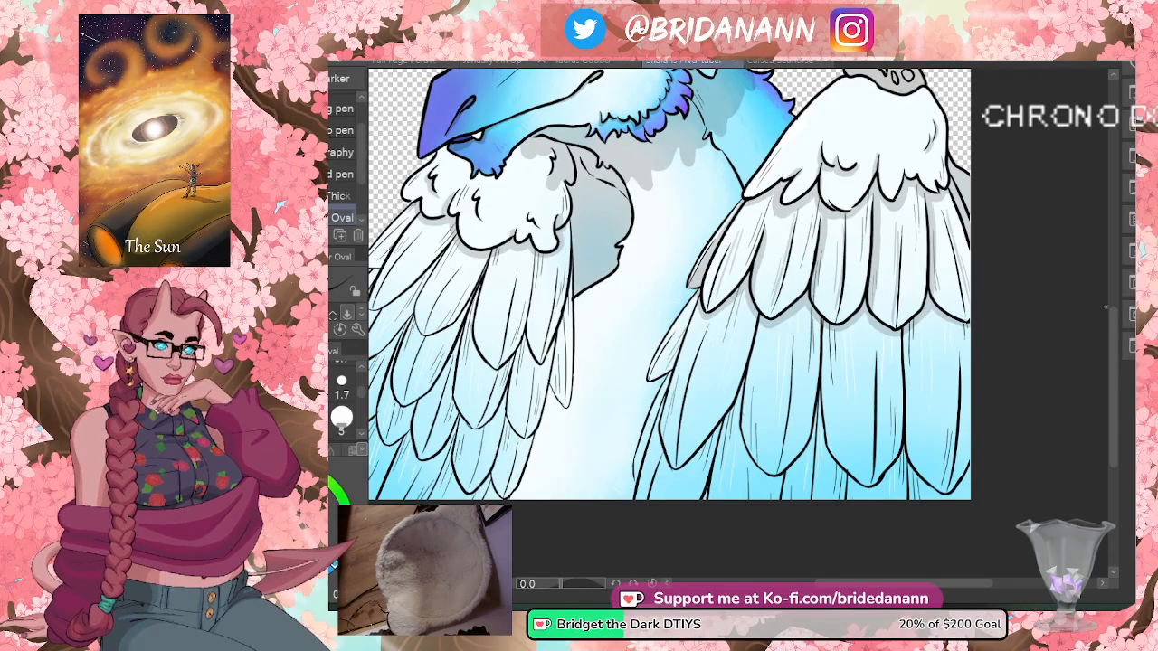
{"action": "mouse_move", "coordinate": [697, 293]}
{"action": "left_mouse_down"}
{"action": "mouse_move", "coordinate": [653, 378]}
{"action": "mouse_move", "coordinate": [681, 336]}
{"action": "mouse_move", "coordinate": [636, 483]}
{"action": "left_mouse_up"}
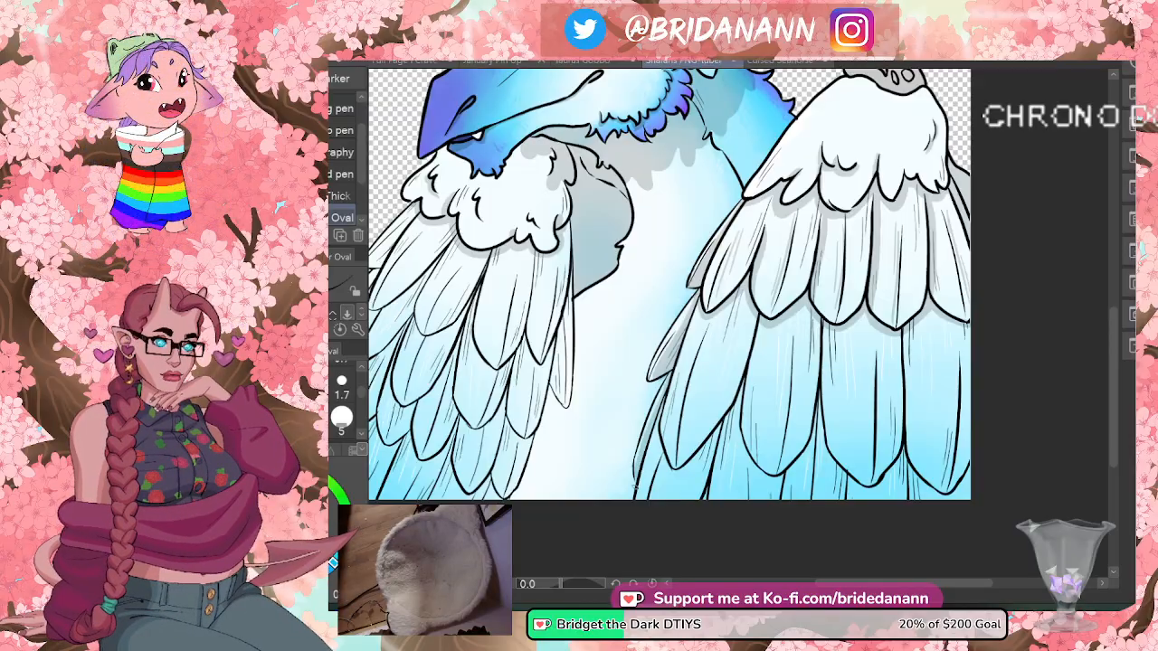
{"action": "left_click_drag", "start_coordinate": [756, 316], "coordinate": [749, 403]}
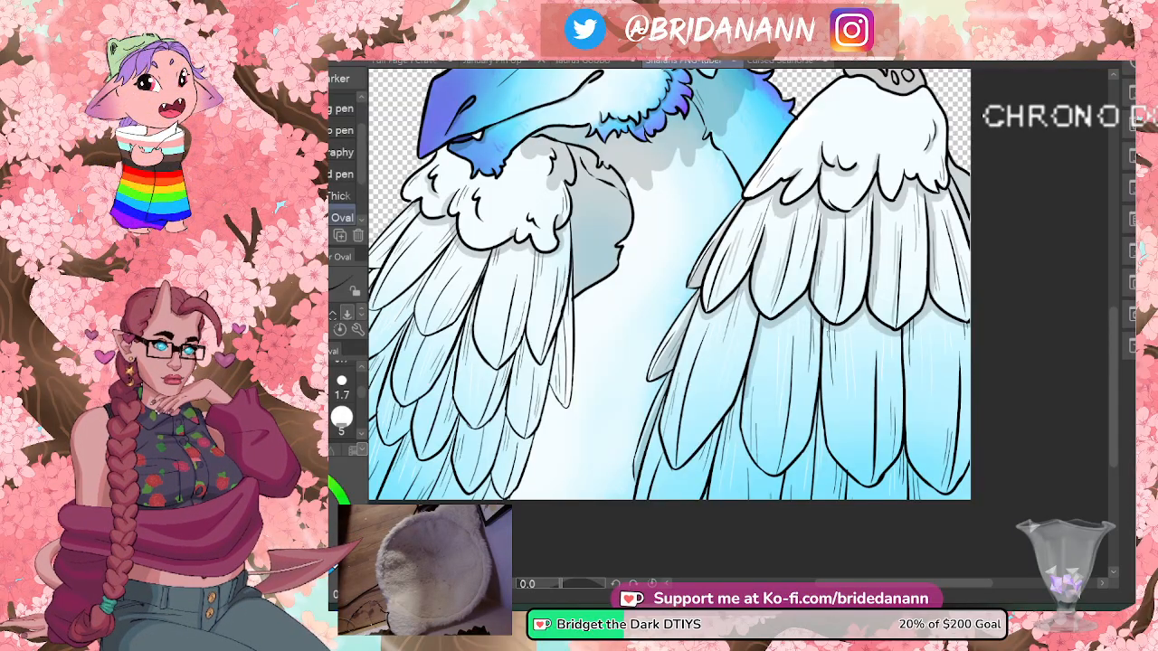
{"action": "left_click_drag", "start_coordinate": [823, 334], "coordinate": [821, 413]}
{"action": "mouse_move", "coordinate": [743, 384]}
{"action": "left_mouse_down"}
{"action": "mouse_move", "coordinate": [761, 338]}
{"action": "mouse_move", "coordinate": [763, 268]}
{"action": "mouse_move", "coordinate": [751, 397]}
{"action": "mouse_move", "coordinate": [744, 381]}
{"action": "mouse_move", "coordinate": [736, 426]}
{"action": "mouse_move", "coordinate": [745, 462]}
{"action": "mouse_move", "coordinate": [780, 476]}
{"action": "left_mouse_up"}
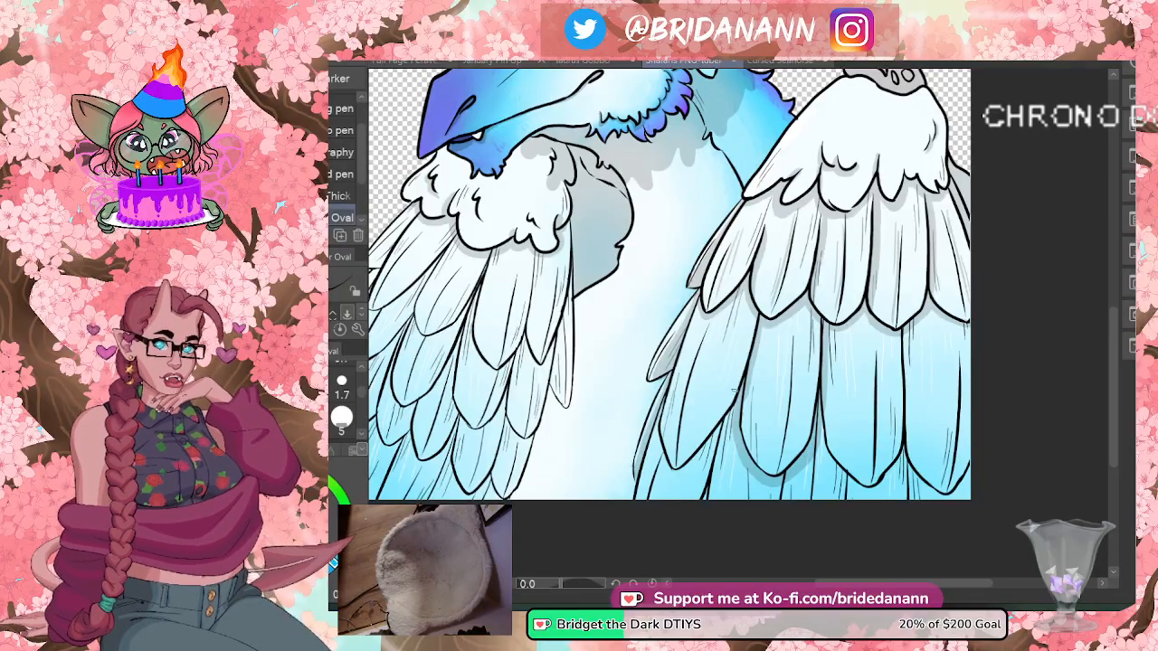
{"action": "left_click_drag", "start_coordinate": [744, 426], "coordinate": [747, 388]}
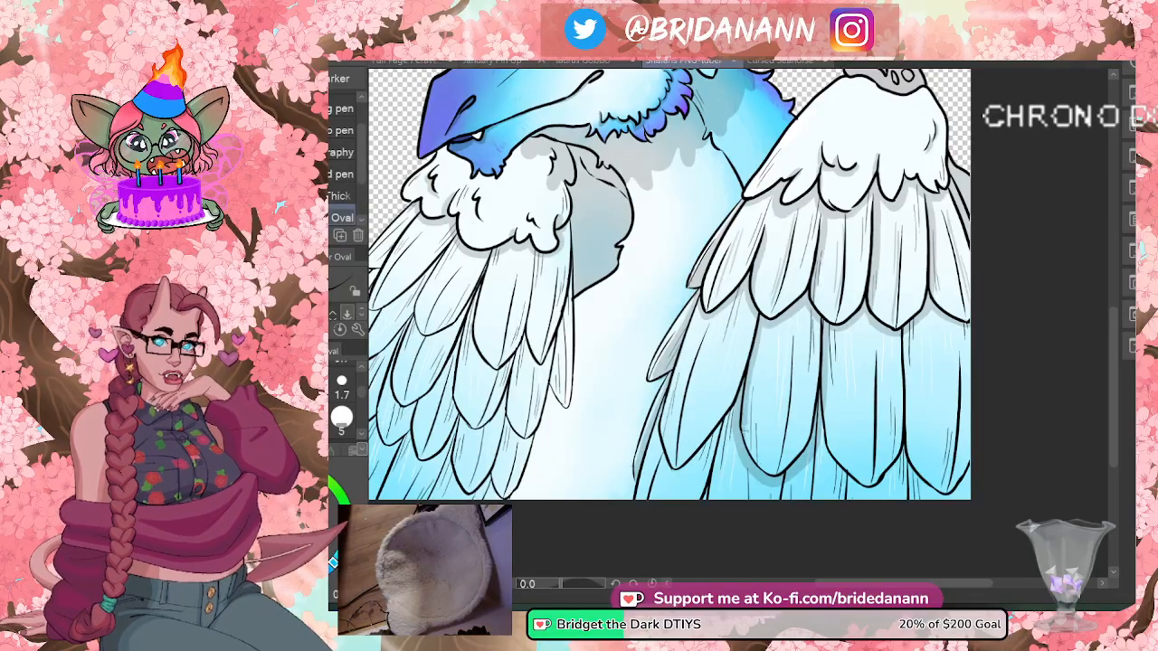
{"action": "left_click_drag", "start_coordinate": [746, 447], "coordinate": [745, 424]}
- Add thin grey streaks down the lengths of the near wing's second-row long feathers, redoing the strokes that miss
{"action": "mouse_move", "coordinate": [881, 376]}
{"action": "left_mouse_down"}
{"action": "mouse_move", "coordinate": [878, 348]}
{"action": "mouse_move", "coordinate": [872, 475]}
{"action": "left_mouse_up"}
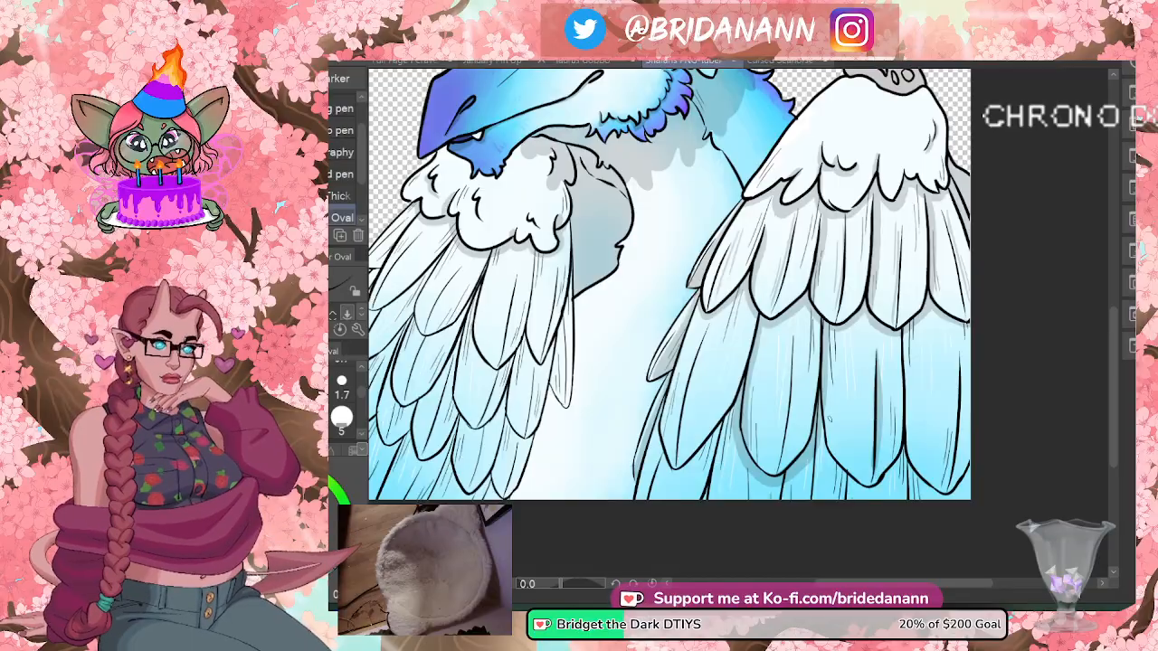
{"action": "left_click_drag", "start_coordinate": [798, 339], "coordinate": [781, 466]}
{"action": "key", "text": "ctrl+z"}
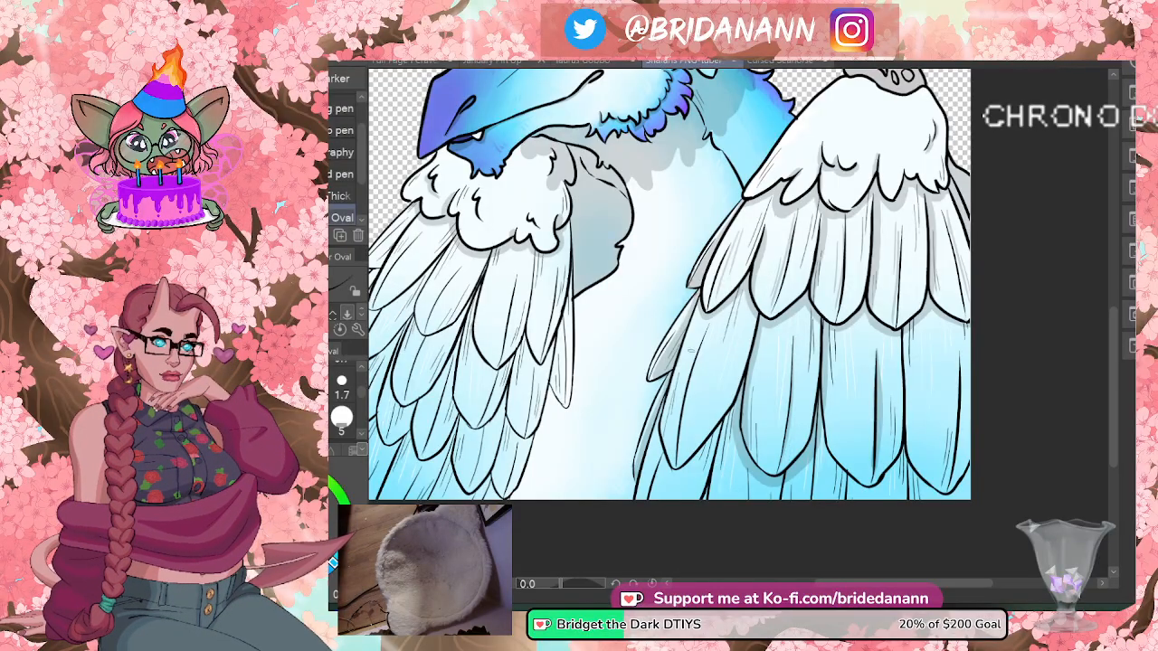
{"action": "left_click_drag", "start_coordinate": [708, 330], "coordinate": [681, 454]}
{"action": "key", "text": "ctrl+z"}
{"action": "left_click_drag", "start_coordinate": [706, 332], "coordinate": [675, 469]}
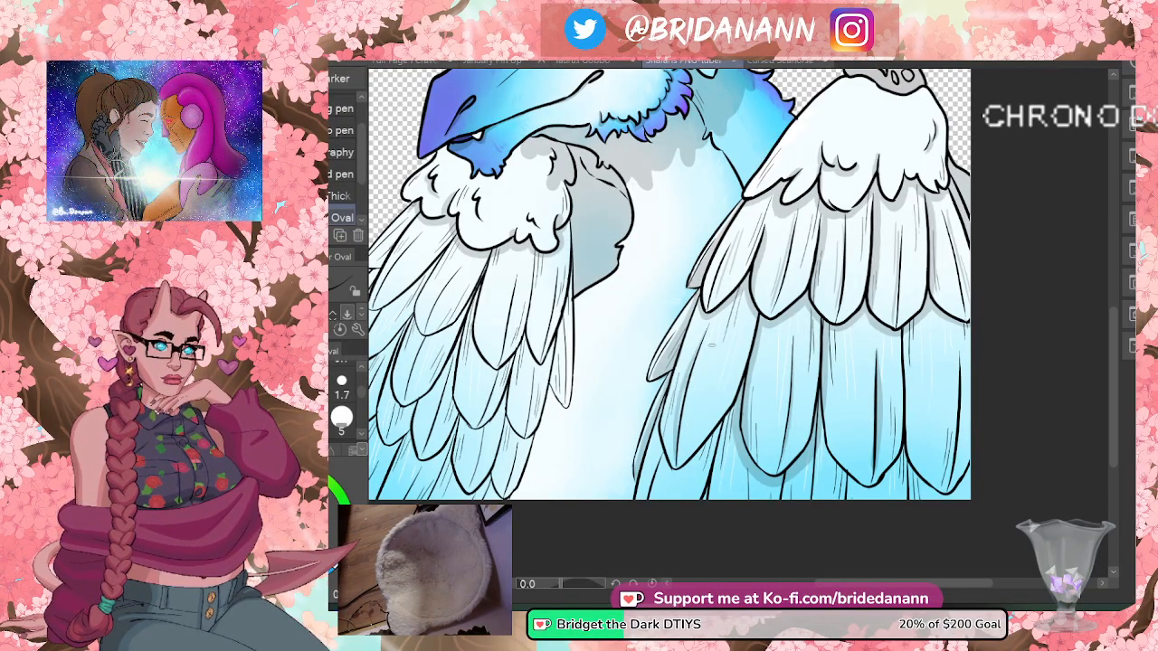
{"action": "left_click_drag", "start_coordinate": [747, 292], "coordinate": [729, 353]}
{"action": "left_click_drag", "start_coordinate": [808, 313], "coordinate": [767, 472]}
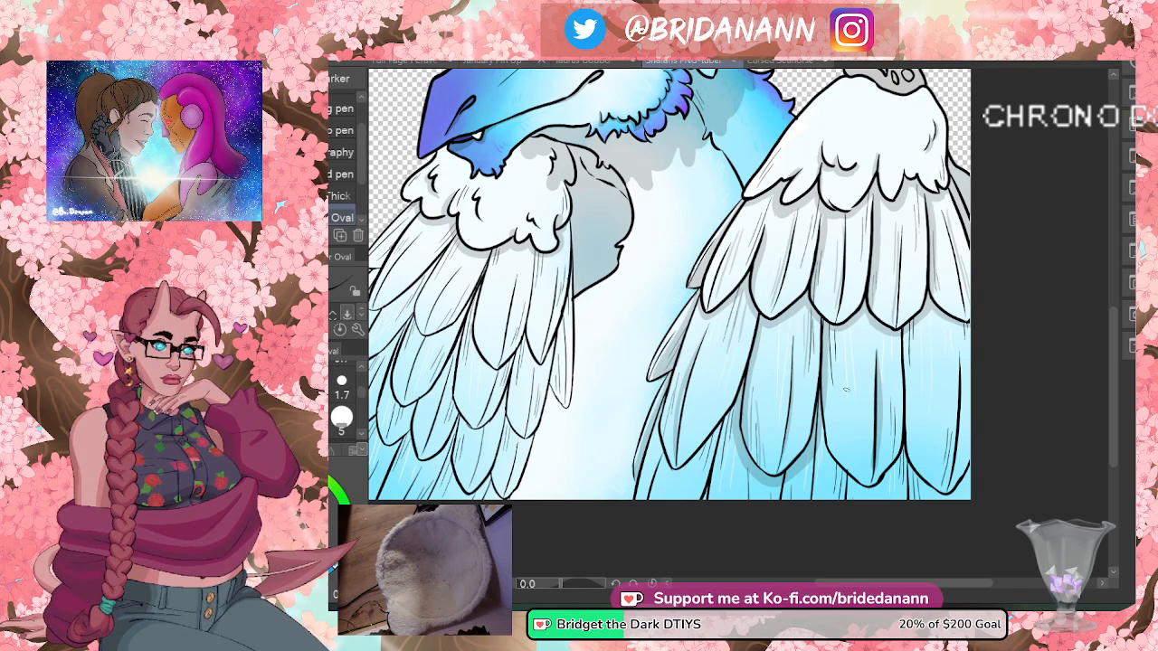
{"action": "left_click_drag", "start_coordinate": [890, 412], "coordinate": [894, 453]}
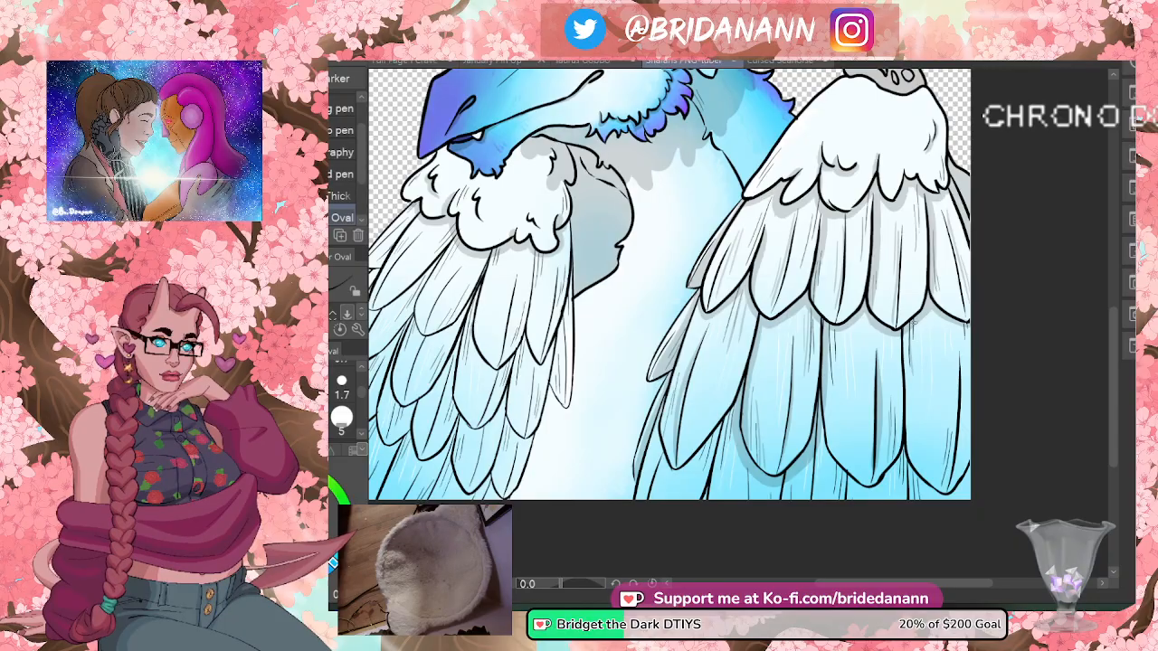
{"action": "left_click_drag", "start_coordinate": [963, 355], "coordinate": [959, 445]}
{"action": "key", "text": "ctrl+z"}
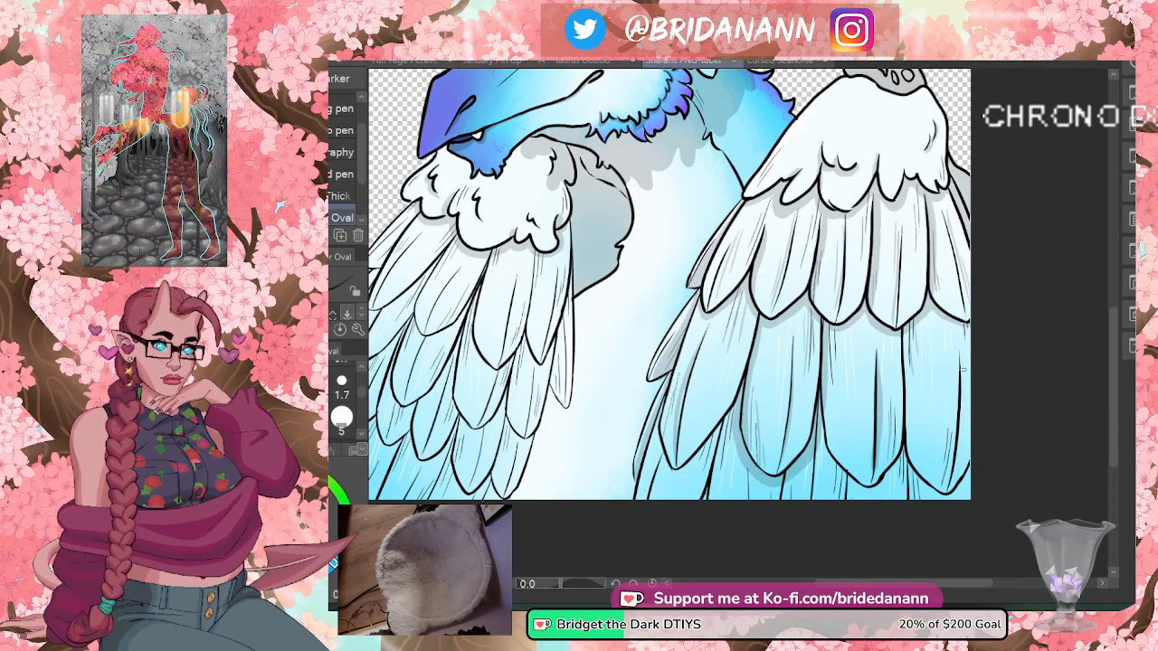
{"action": "left_click_drag", "start_coordinate": [963, 357], "coordinate": [948, 492]}
- Paint grey shadows beneath the tips of the near wing's second-row feathers, onto the lowest row
{"action": "mouse_move", "coordinate": [902, 451]}
{"action": "left_mouse_down"}
{"action": "mouse_move", "coordinate": [926, 488]}
{"action": "mouse_move", "coordinate": [952, 499]}
{"action": "left_mouse_up"}
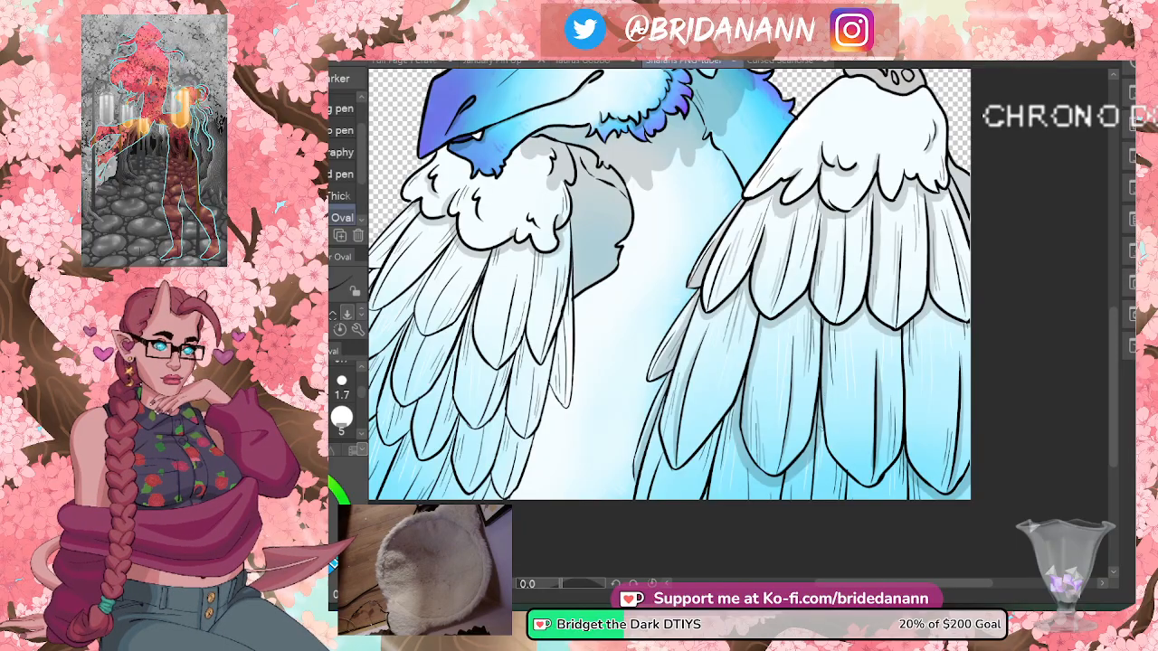
{"action": "mouse_move", "coordinate": [822, 422]}
{"action": "left_mouse_down"}
{"action": "mouse_move", "coordinate": [826, 452]}
{"action": "mouse_move", "coordinate": [865, 492]}
{"action": "mouse_move", "coordinate": [904, 456]}
{"action": "left_mouse_up"}
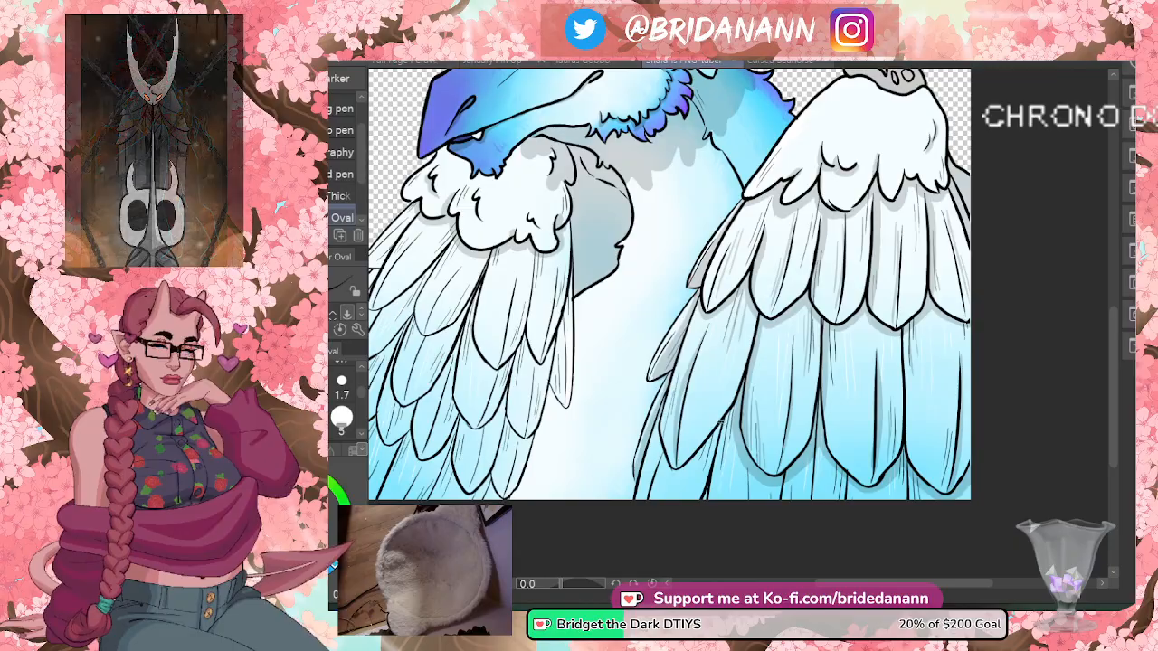
{"action": "mouse_move", "coordinate": [654, 417]}
{"action": "left_mouse_down"}
{"action": "mouse_move", "coordinate": [661, 455]}
{"action": "mouse_move", "coordinate": [703, 478]}
{"action": "mouse_move", "coordinate": [731, 409]}
{"action": "left_mouse_up"}
{"action": "left_click_drag", "start_coordinate": [684, 472], "coordinate": [711, 436]}
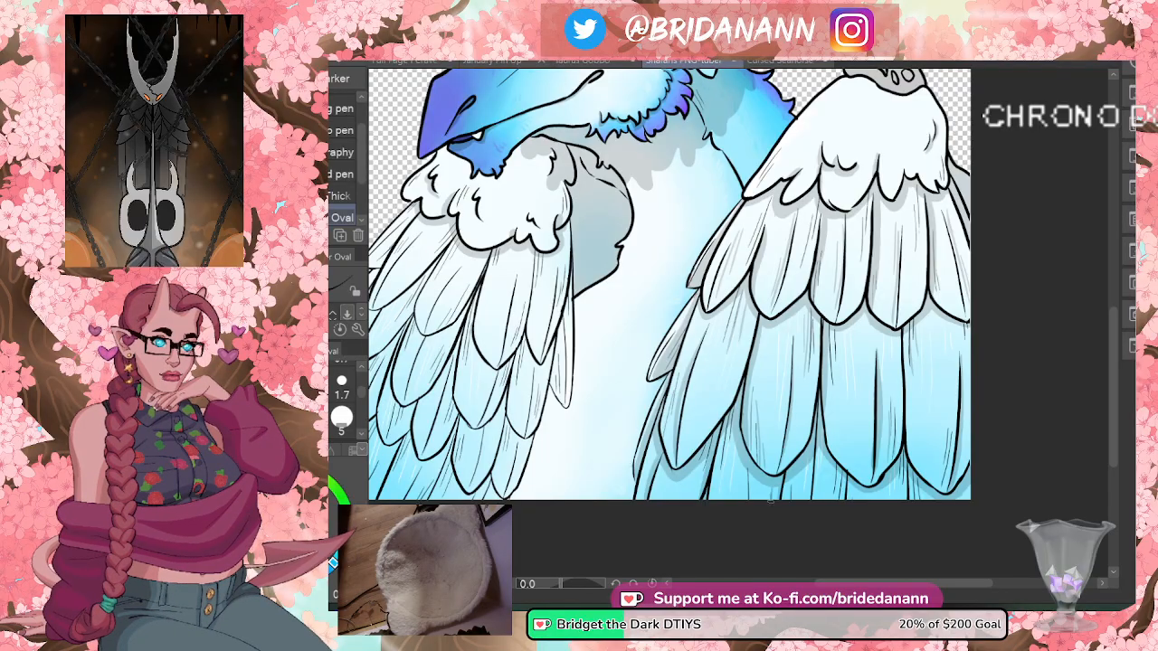
{"action": "left_click_drag", "start_coordinate": [816, 458], "coordinate": [808, 503]}
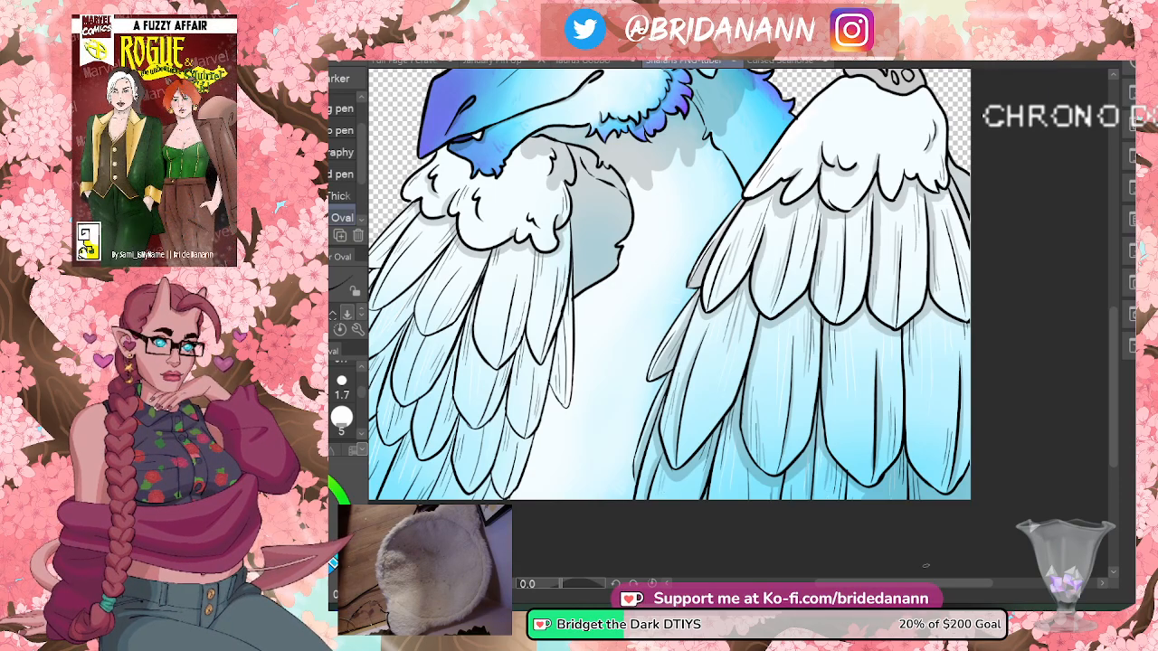
- Outline a grey shadow on the chest along the far wing's inner edge, with a curved boundary across the lower belly
{"action": "left_click_drag", "start_coordinate": [941, 585], "coordinate": [899, 597]}
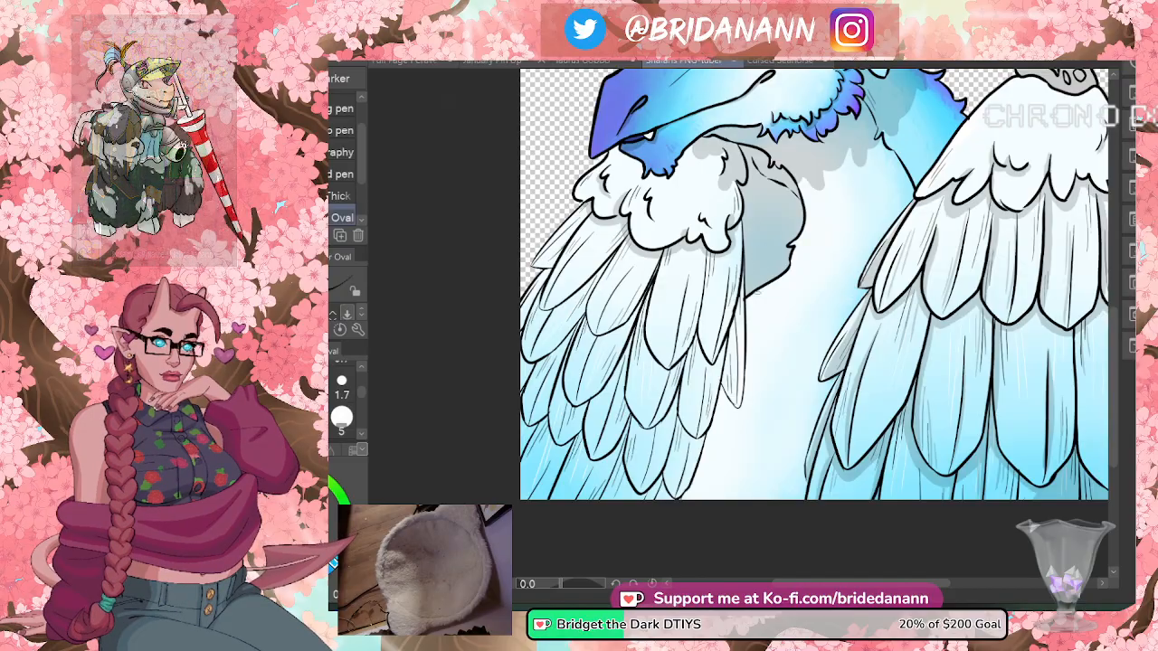
{"action": "mouse_move", "coordinate": [760, 299]}
{"action": "left_mouse_down"}
{"action": "mouse_move", "coordinate": [756, 398]}
{"action": "mouse_move", "coordinate": [711, 497]}
{"action": "left_mouse_up"}
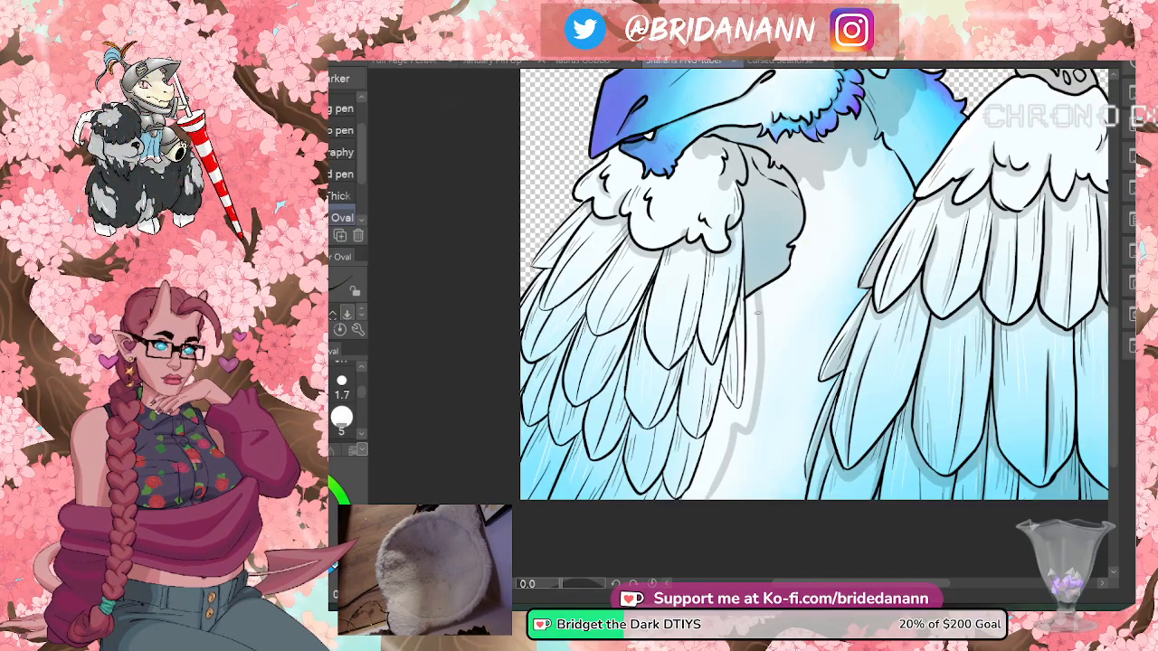
{"action": "left_click_drag", "start_coordinate": [758, 296], "coordinate": [747, 417]}
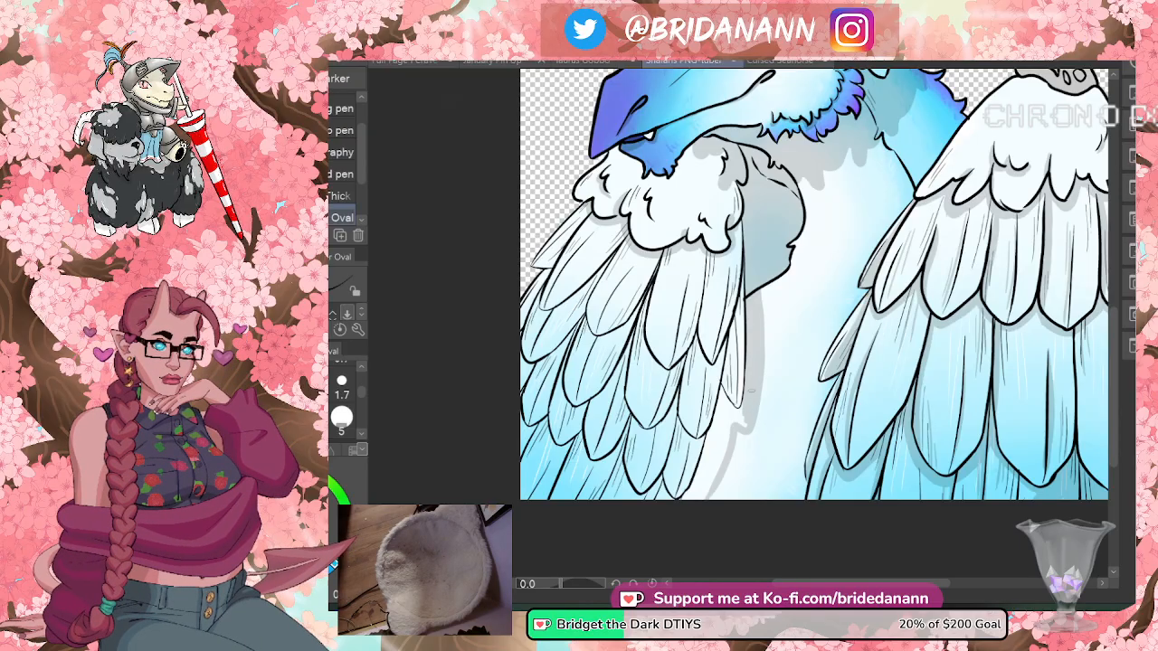
{"action": "mouse_move", "coordinate": [757, 418]}
{"action": "left_mouse_down"}
{"action": "mouse_move", "coordinate": [794, 434]}
{"action": "mouse_move", "coordinate": [824, 409]}
{"action": "mouse_move", "coordinate": [800, 481]}
{"action": "left_mouse_up"}
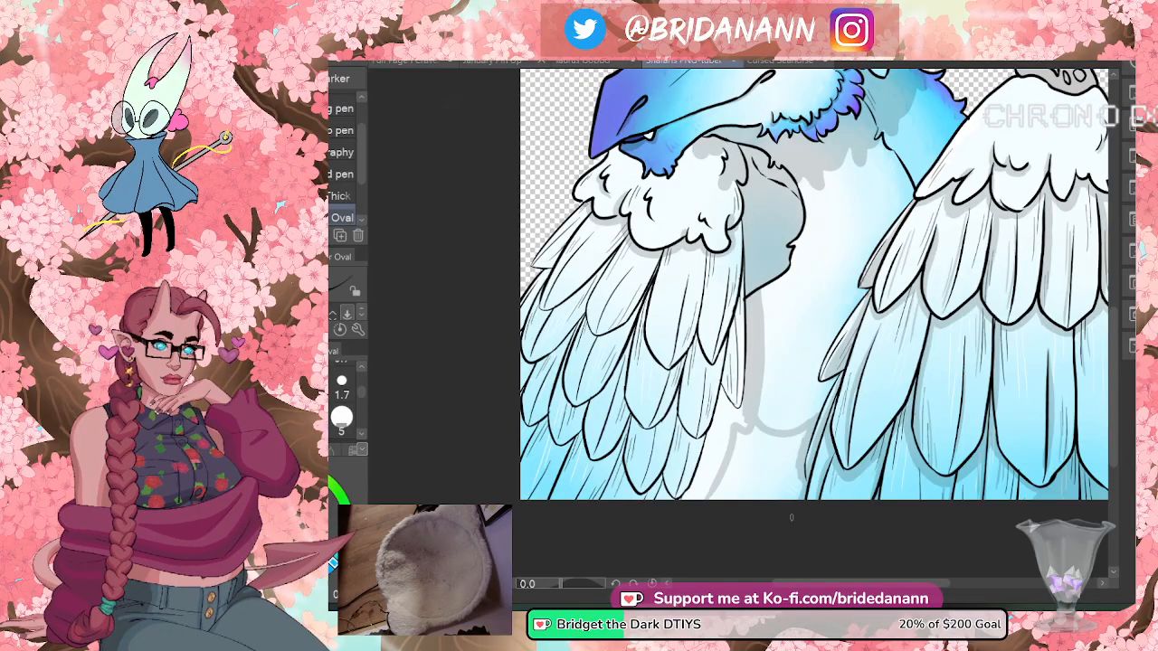
{"action": "left_click_drag", "start_coordinate": [741, 273], "coordinate": [724, 414]}
{"action": "key", "text": "ctrl+z"}
{"action": "key", "text": "ctrl+z"}
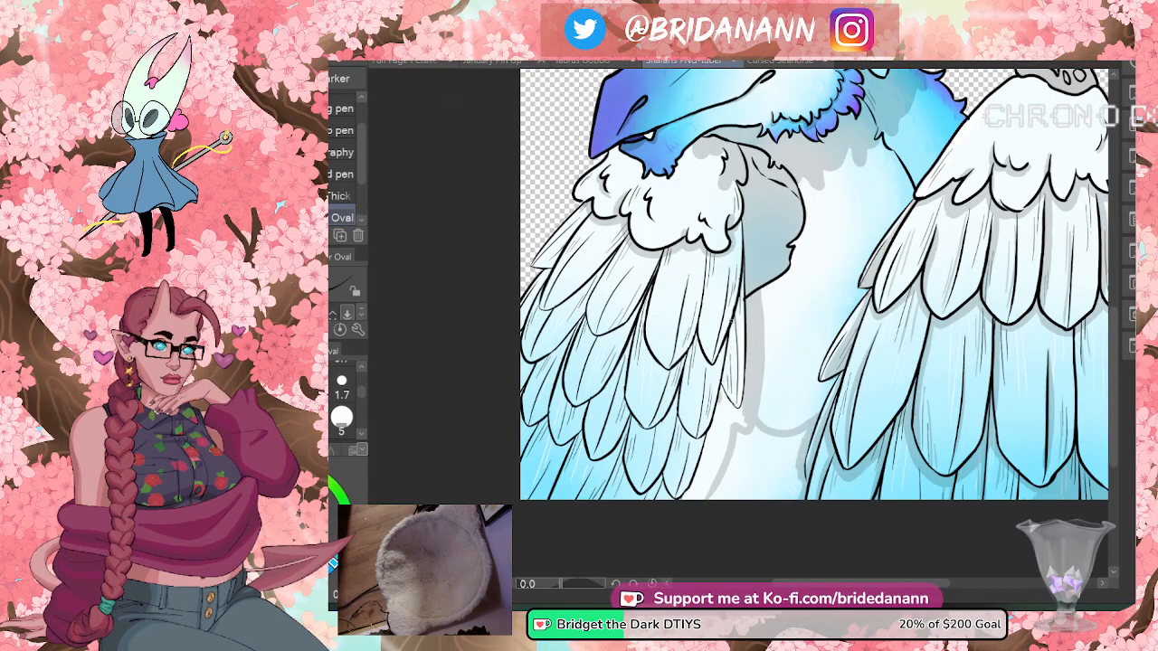
{"action": "mouse_move", "coordinate": [741, 273]}
{"action": "left_mouse_down"}
{"action": "mouse_move", "coordinate": [730, 347]}
{"action": "mouse_move", "coordinate": [736, 364]}
{"action": "mouse_move", "coordinate": [733, 326]}
{"action": "mouse_move", "coordinate": [739, 422]}
{"action": "mouse_move", "coordinate": [743, 411]}
{"action": "mouse_move", "coordinate": [693, 487]}
{"action": "left_mouse_up"}
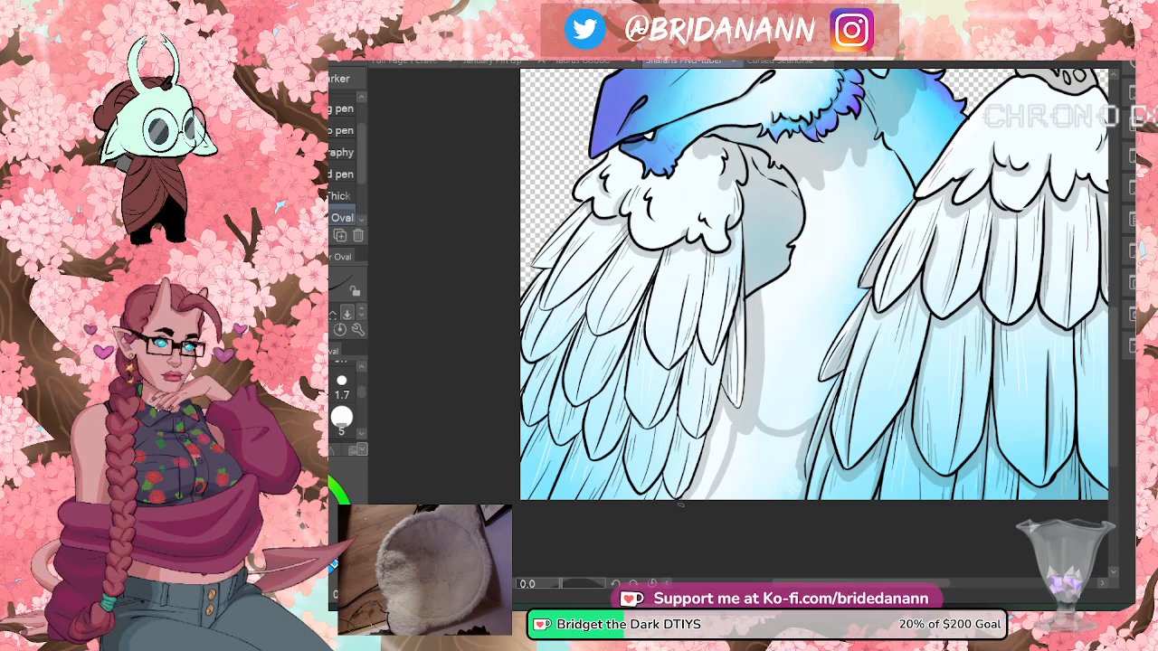
- Fill the outlined shadow area on the lower belly and beside the far wing with grey
{"action": "key", "text": "g"}
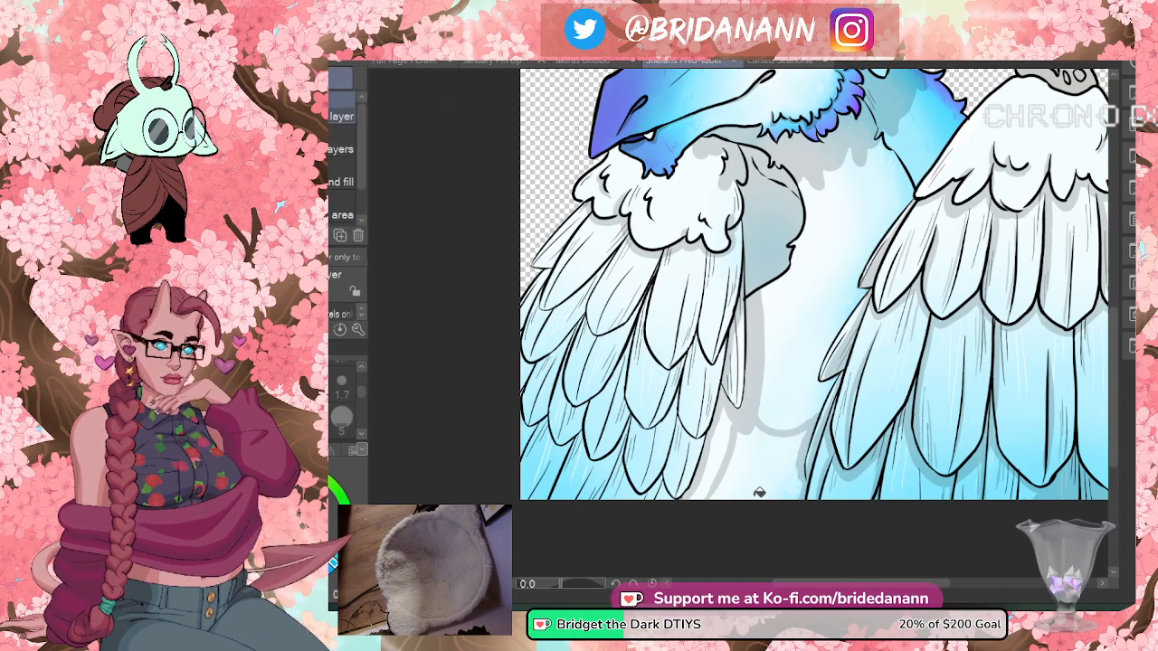
{"action": "left_click", "coordinate": [761, 464]}
{"action": "left_click", "coordinate": [722, 445]}
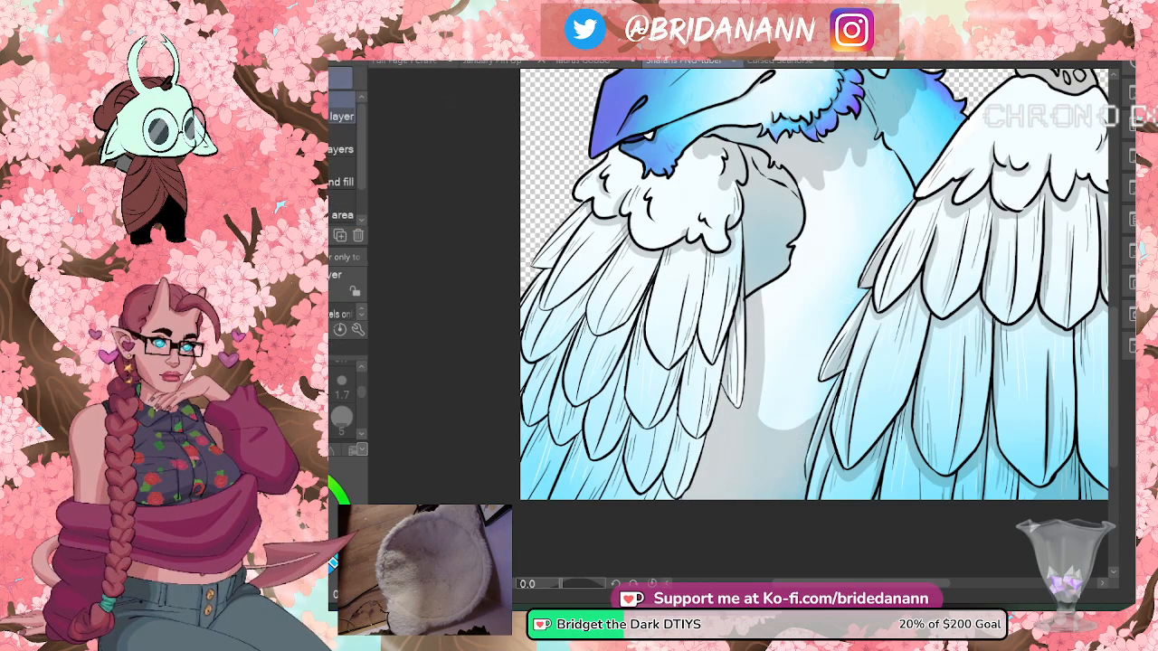
- Paint grey shadows beneath and between the far wing's first-row long feathers and add thin grey streaks down them
{"action": "key", "text": "p"}
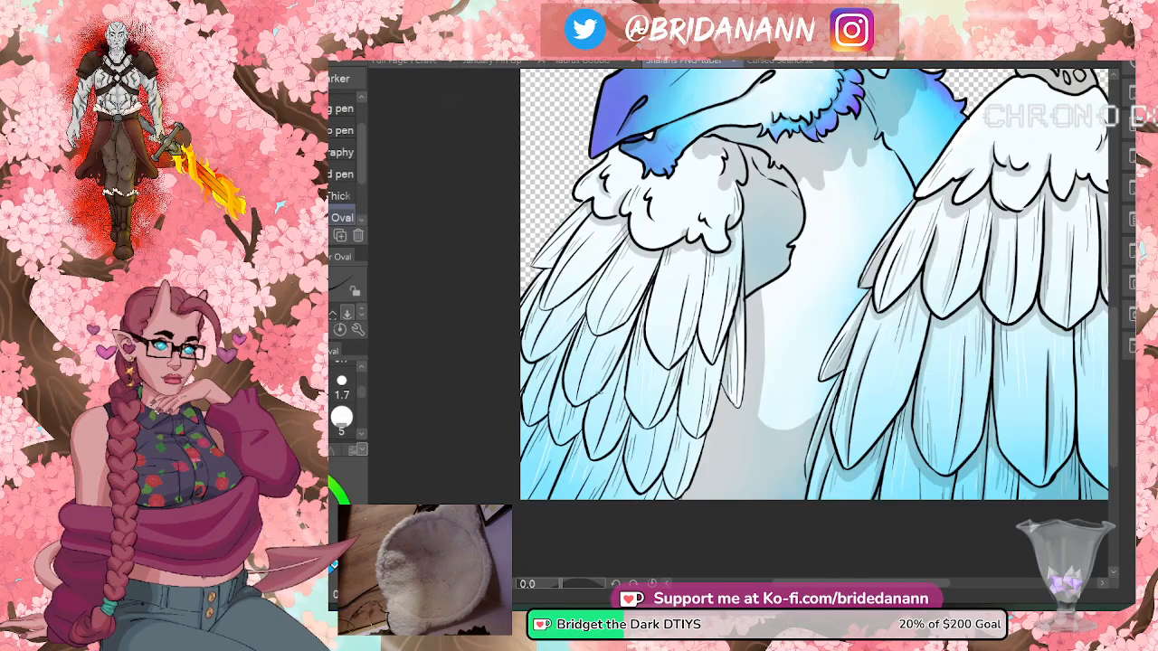
{"action": "left_click_drag", "start_coordinate": [592, 407], "coordinate": [658, 258]}
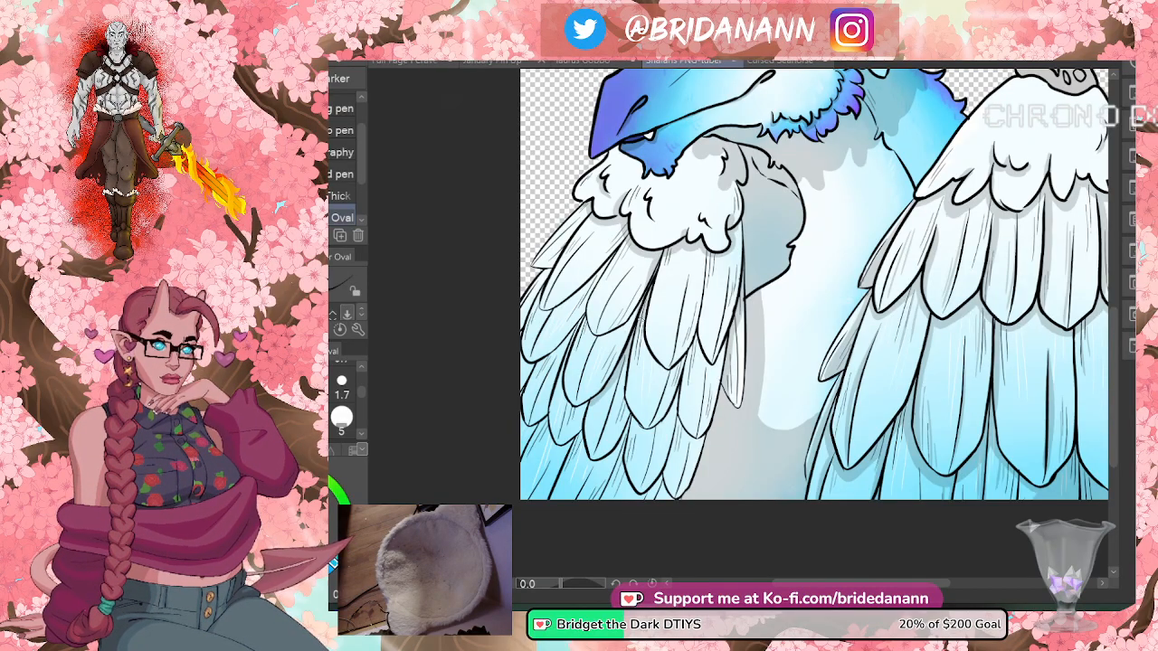
{"action": "mouse_move", "coordinate": [637, 318]}
{"action": "left_mouse_down"}
{"action": "mouse_move", "coordinate": [654, 362]}
{"action": "mouse_move", "coordinate": [678, 380]}
{"action": "mouse_move", "coordinate": [668, 364]}
{"action": "mouse_move", "coordinate": [694, 354]}
{"action": "left_mouse_up"}
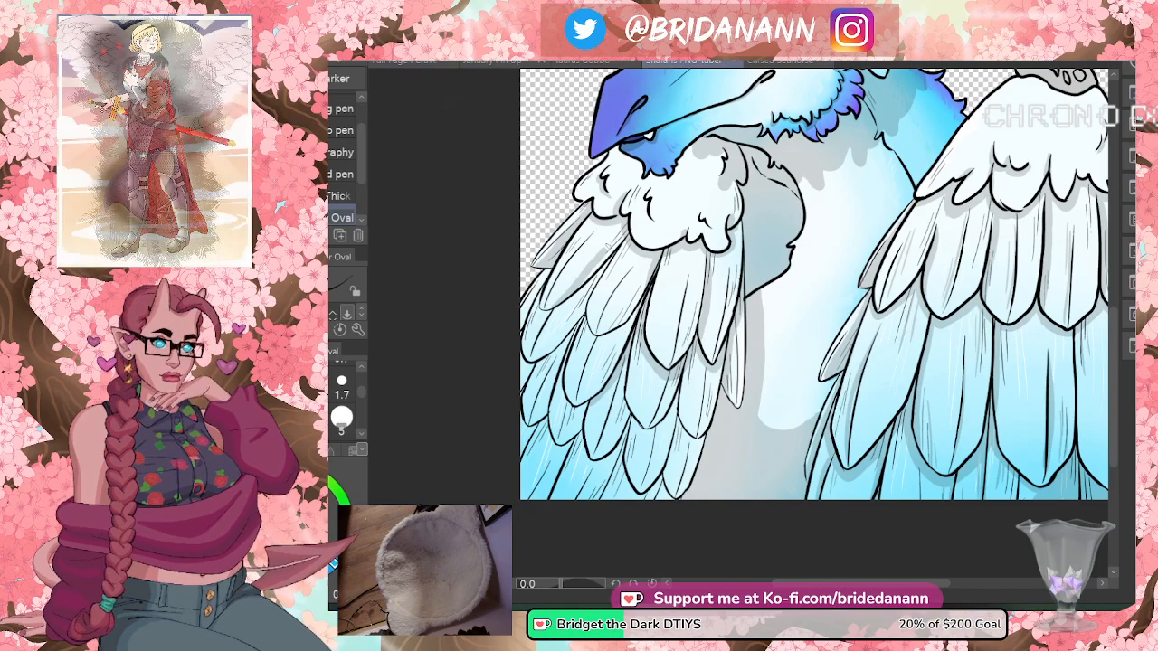
{"action": "mouse_move", "coordinate": [550, 314]}
{"action": "left_mouse_down"}
{"action": "mouse_move", "coordinate": [611, 258]}
{"action": "mouse_move", "coordinate": [584, 320]}
{"action": "mouse_move", "coordinate": [610, 337]}
{"action": "mouse_move", "coordinate": [633, 319]}
{"action": "mouse_move", "coordinate": [621, 280]}
{"action": "left_mouse_up"}
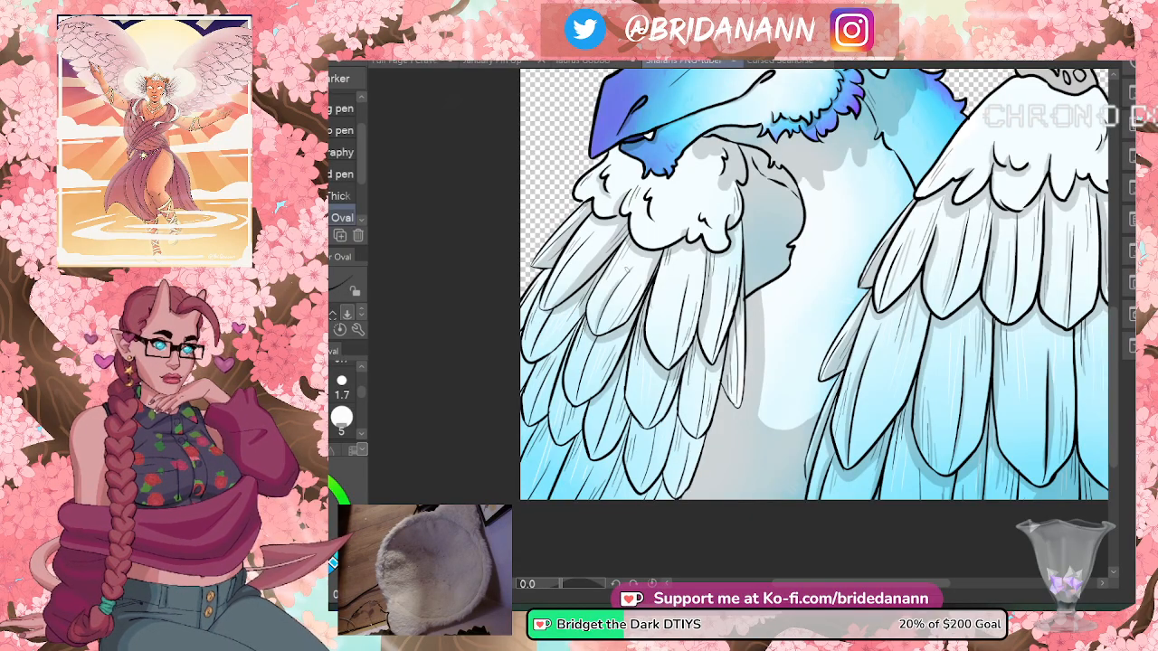
{"action": "left_click_drag", "start_coordinate": [554, 299], "coordinate": [585, 252]}
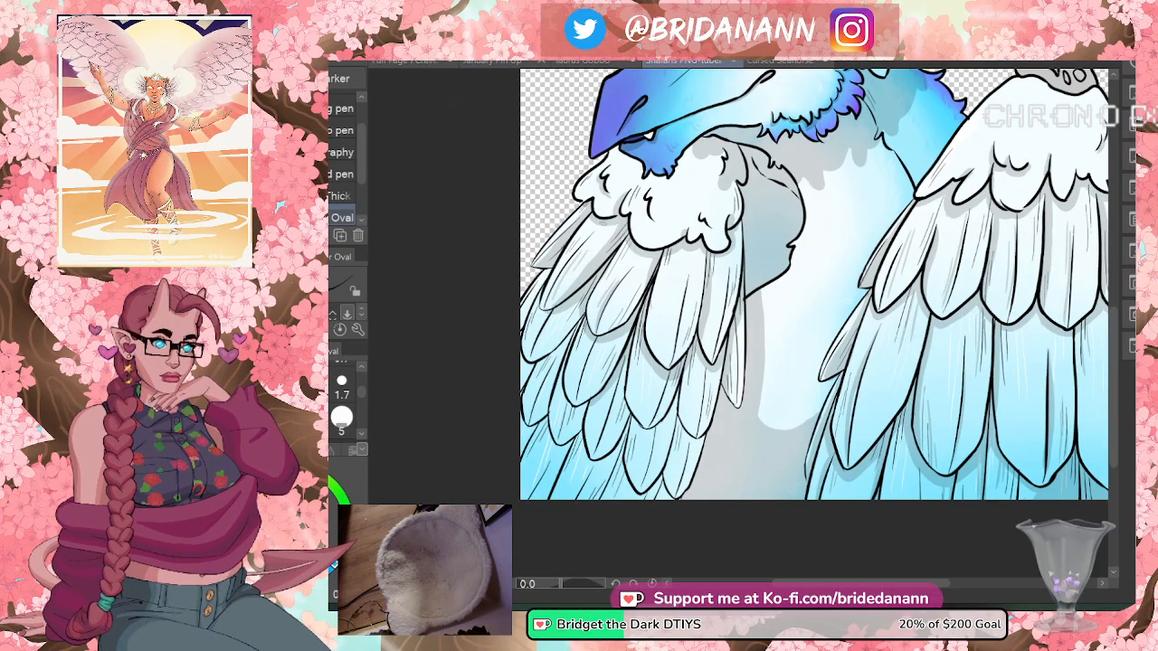
{"action": "left_click_drag", "start_coordinate": [682, 277], "coordinate": [670, 357]}
{"action": "key", "text": "ctrl+z"}
{"action": "left_click_drag", "start_coordinate": [690, 274], "coordinate": [673, 362]}
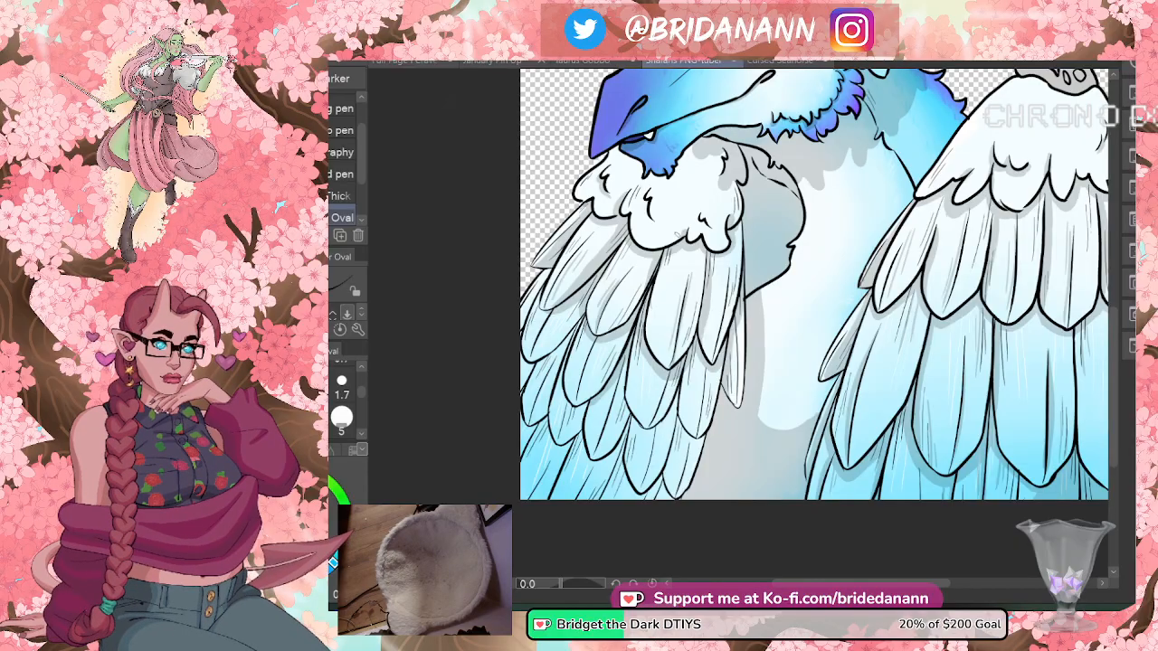
- Draw thin streaks down the far wing's second-row long feathers, below the tips of the first row
{"action": "key", "text": "ctrl+space"}
{"action": "left_click_drag", "start_coordinate": [774, 317], "coordinate": [732, 378]}
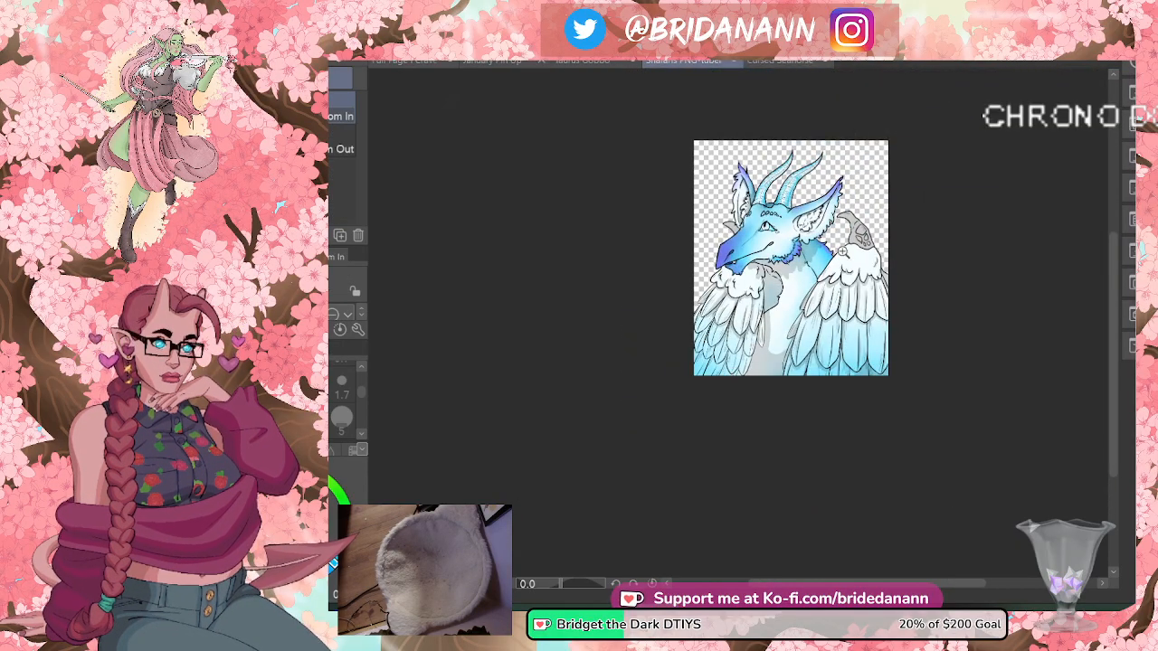
{"action": "left_click_drag", "start_coordinate": [827, 261], "coordinate": [847, 230]}
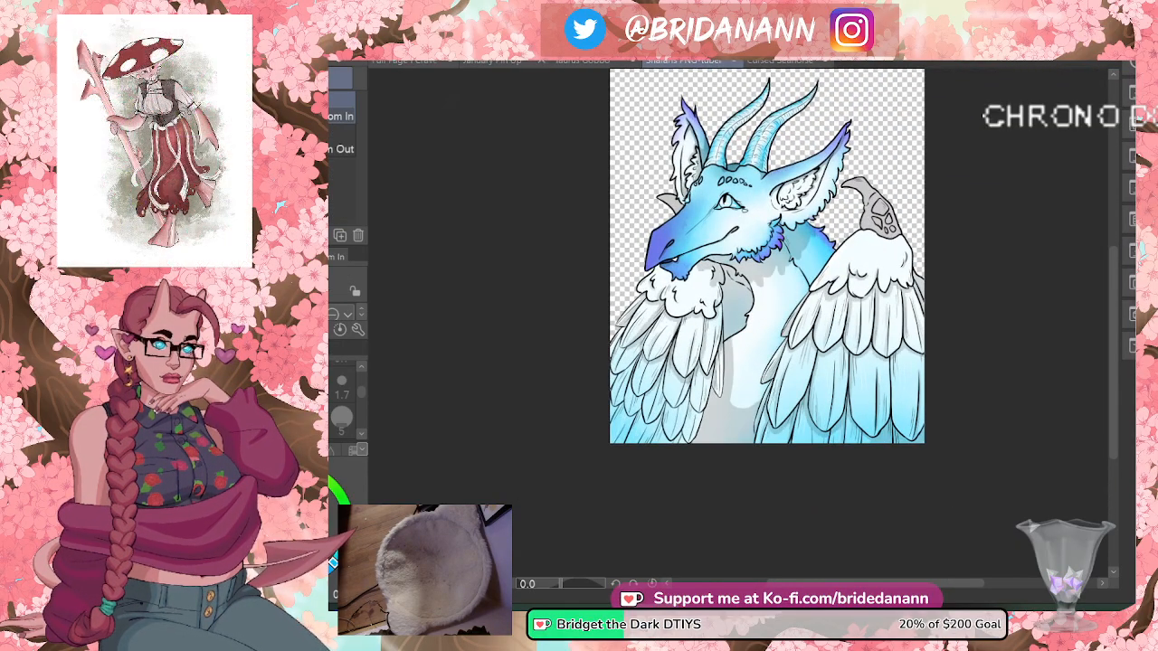
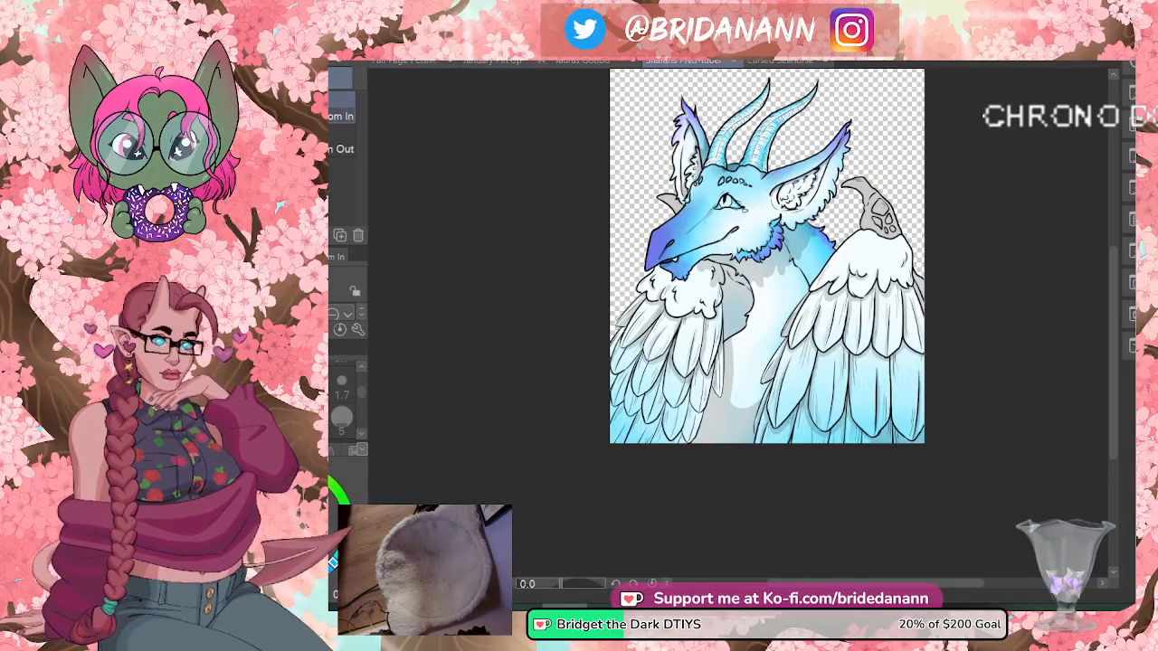
{"action": "scroll", "coordinate": [678, 424], "scroll_direction": "up", "scroll_amount": 5}
{"action": "key", "text": "p"}
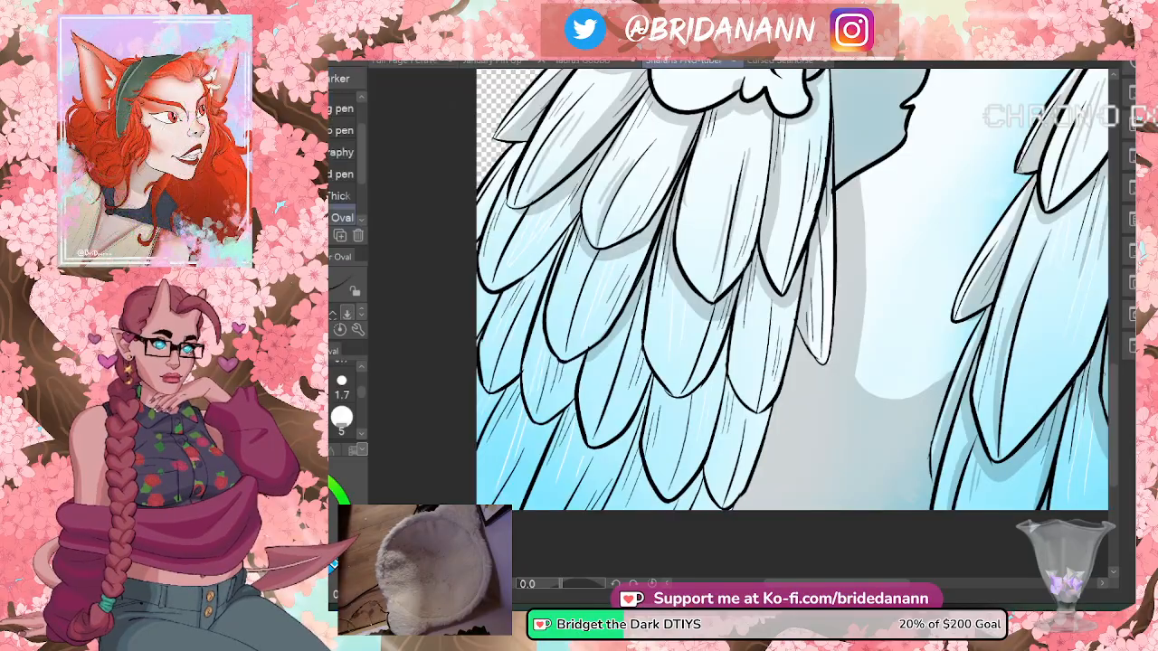
{"action": "mouse_move", "coordinate": [648, 271]}
{"action": "left_mouse_down"}
{"action": "mouse_move", "coordinate": [637, 340]}
{"action": "mouse_move", "coordinate": [661, 395]}
{"action": "mouse_move", "coordinate": [684, 399]}
{"action": "mouse_move", "coordinate": [667, 403]}
{"action": "mouse_move", "coordinate": [725, 347]}
{"action": "left_mouse_up"}
{"action": "mouse_move", "coordinate": [736, 306]}
{"action": "left_mouse_down"}
{"action": "mouse_move", "coordinate": [702, 394]}
{"action": "mouse_move", "coordinate": [725, 323]}
{"action": "mouse_move", "coordinate": [723, 382]}
{"action": "mouse_move", "coordinate": [776, 405]}
{"action": "left_mouse_up"}
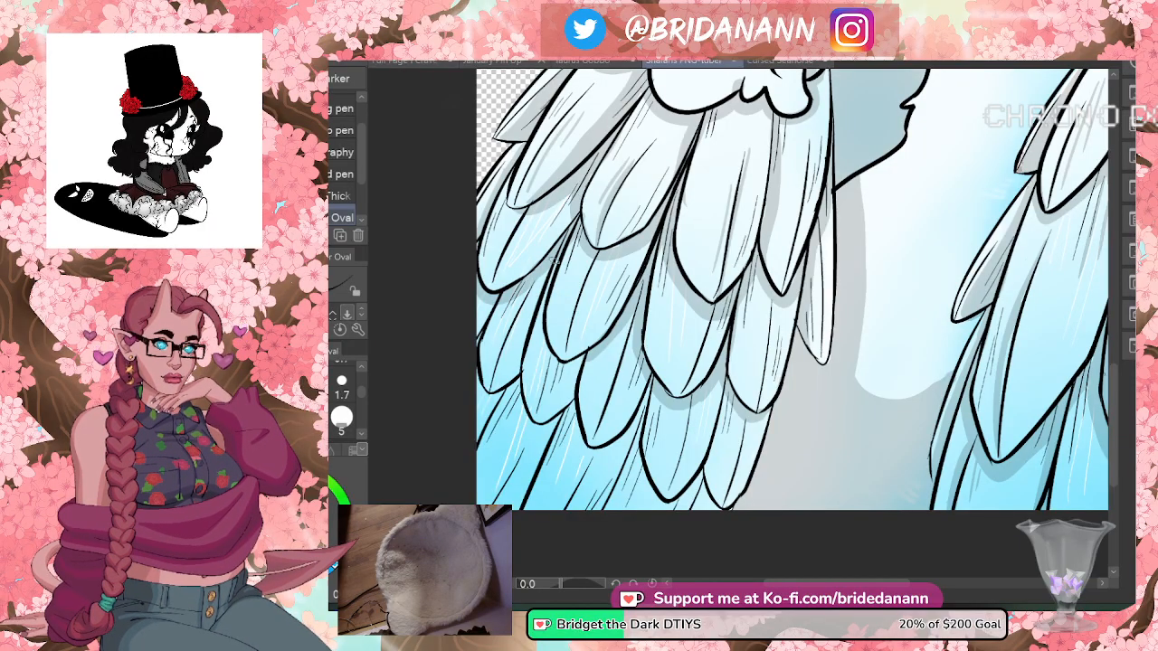
{"action": "mouse_move", "coordinate": [557, 260]}
{"action": "left_mouse_down"}
{"action": "mouse_move", "coordinate": [545, 350]}
{"action": "mouse_move", "coordinate": [603, 343]}
{"action": "left_mouse_up"}
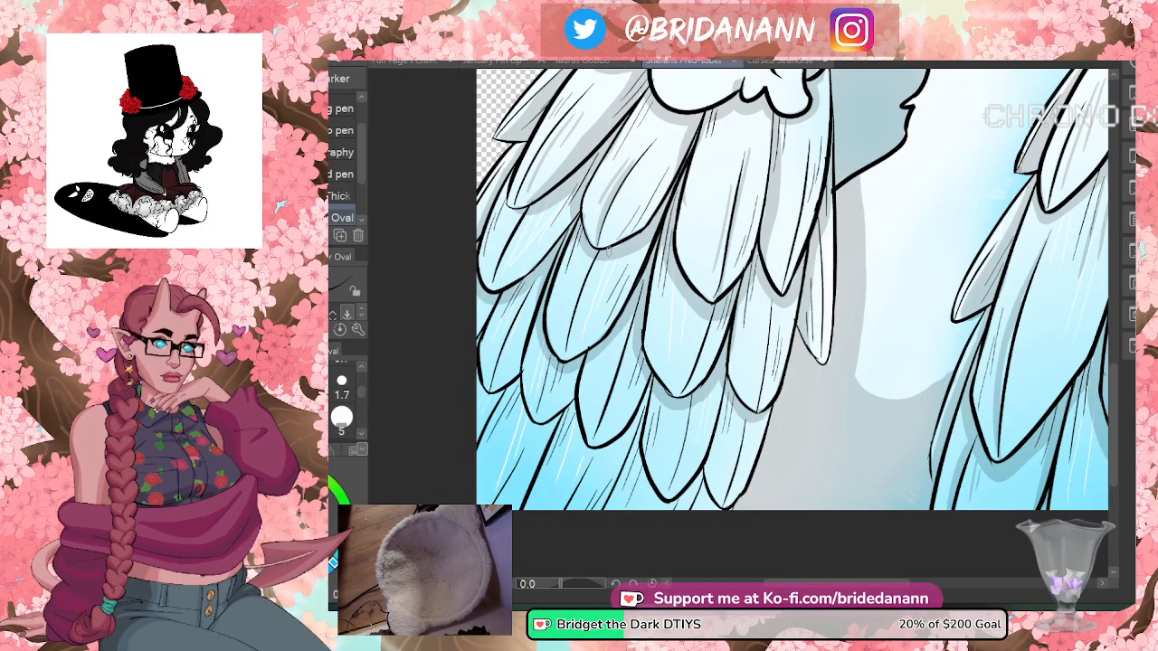
{"action": "key", "text": "e"}
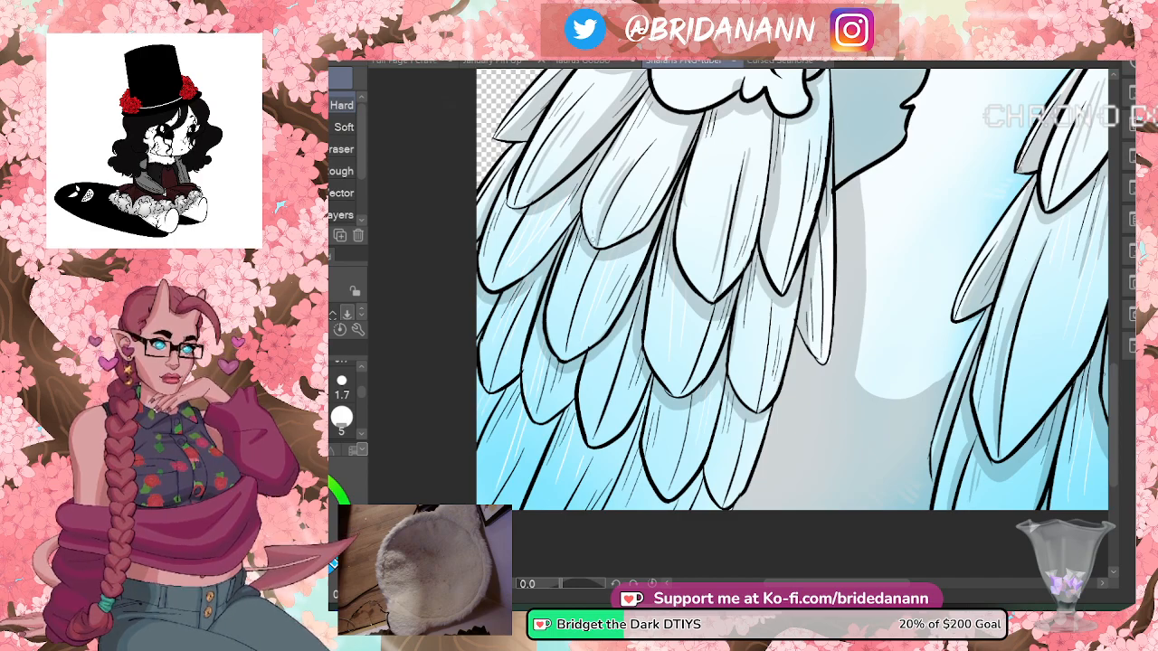
{"action": "key", "text": "p"}
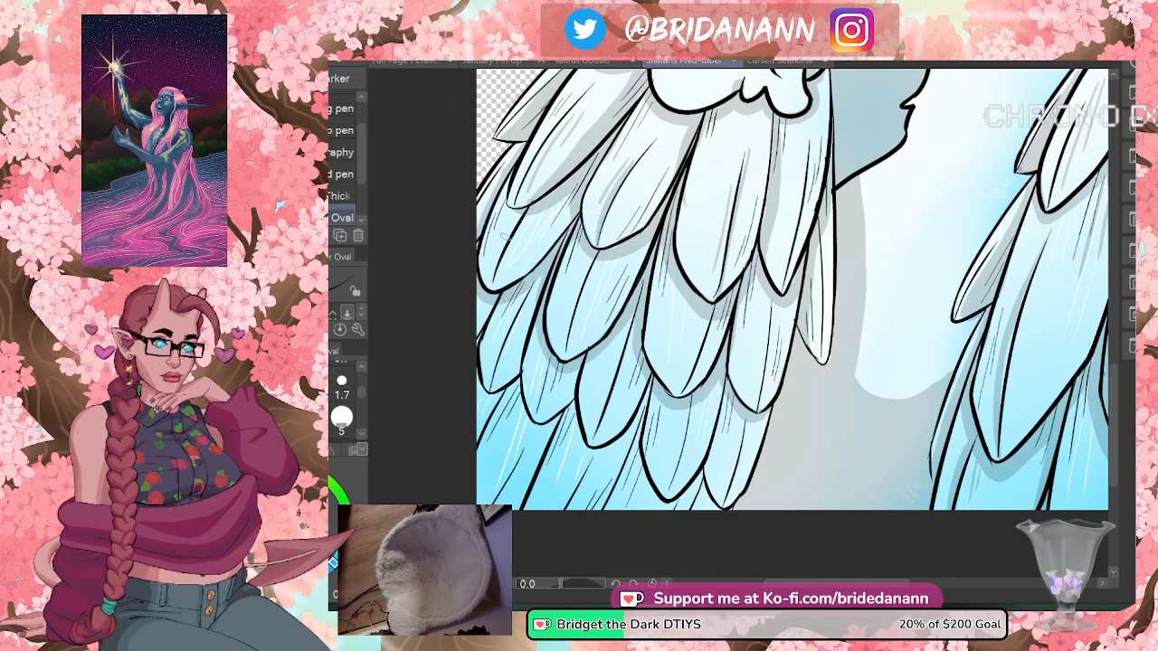
{"action": "left_click_drag", "start_coordinate": [539, 279], "coordinate": [503, 351]}
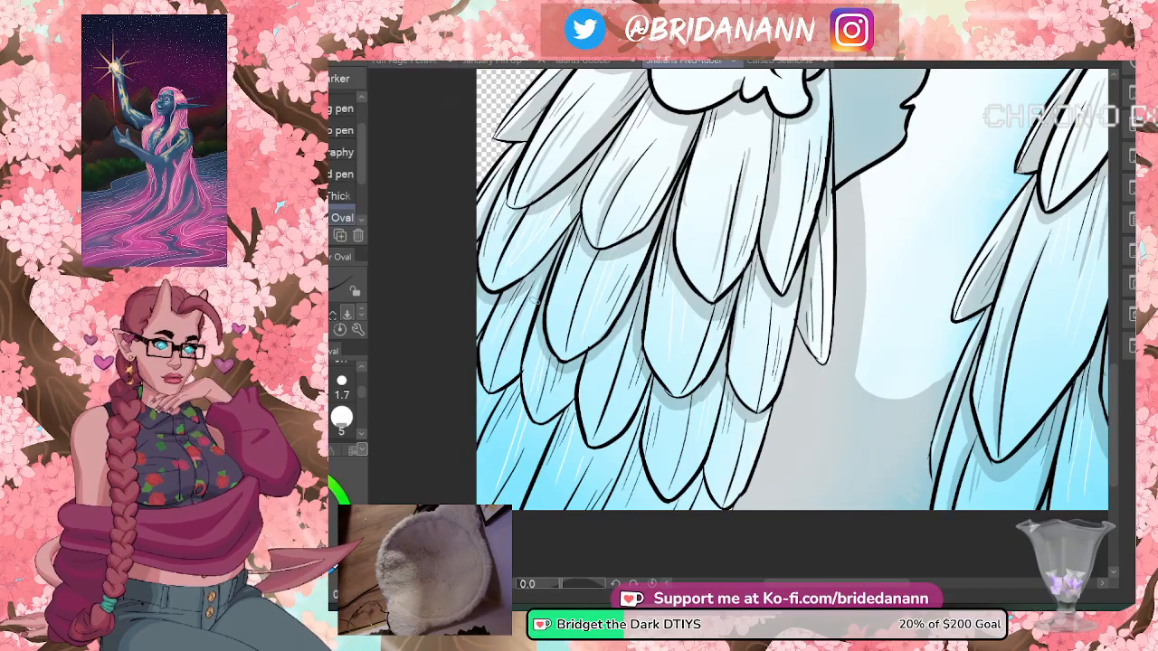
{"action": "left_click_drag", "start_coordinate": [539, 300], "coordinate": [519, 335]}
{"action": "mouse_move", "coordinate": [632, 313]}
{"action": "left_mouse_down"}
{"action": "mouse_move", "coordinate": [606, 398]}
{"action": "mouse_move", "coordinate": [604, 387]}
{"action": "left_mouse_up"}
- Draw thin streaks down the far wing's third-row and lowest feathers along the drawing's bottom edge
{"action": "left_click_drag", "start_coordinate": [689, 409], "coordinate": [670, 469]}
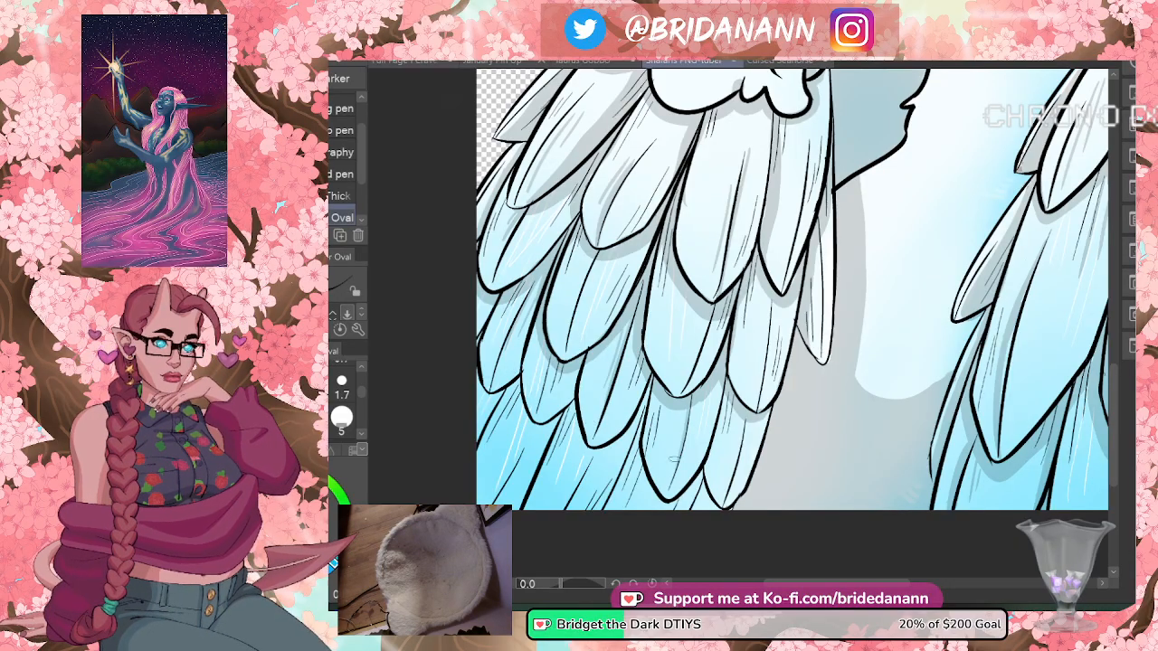
{"action": "left_click_drag", "start_coordinate": [745, 419], "coordinate": [728, 466]}
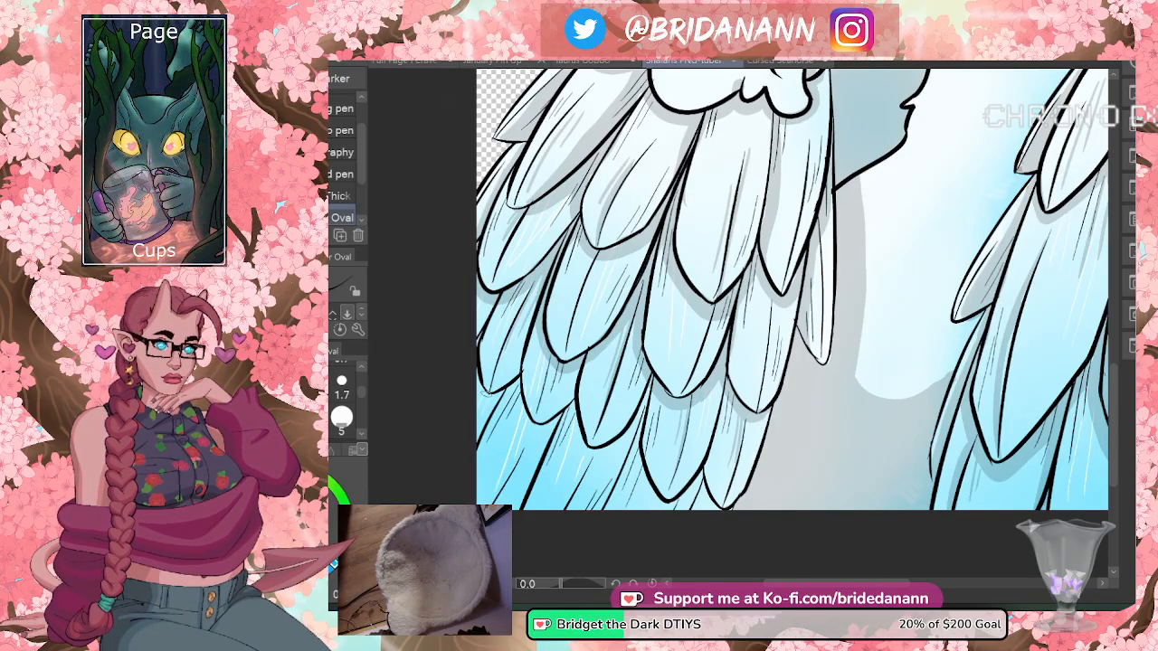
{"action": "left_click_drag", "start_coordinate": [520, 375], "coordinate": [514, 420]}
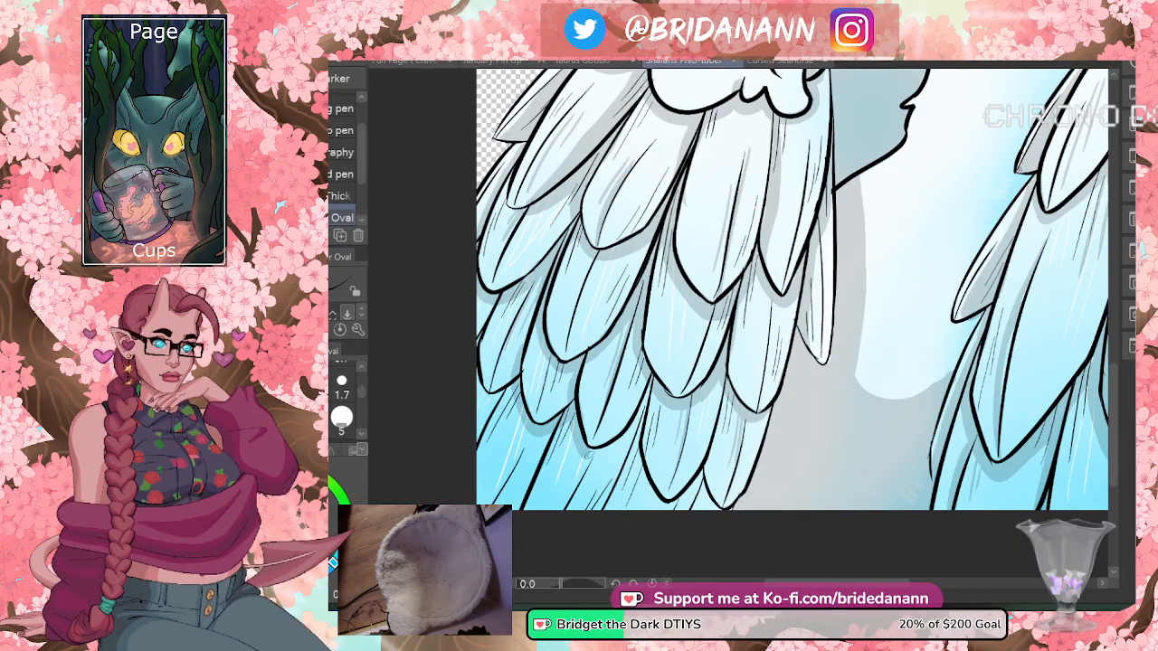
{"action": "mouse_move", "coordinate": [640, 423]}
{"action": "left_mouse_down"}
{"action": "mouse_move", "coordinate": [644, 478]}
{"action": "mouse_move", "coordinate": [666, 509]}
{"action": "mouse_move", "coordinate": [687, 507]}
{"action": "left_mouse_up"}
{"action": "left_click_drag", "start_coordinate": [705, 465], "coordinate": [689, 498]}
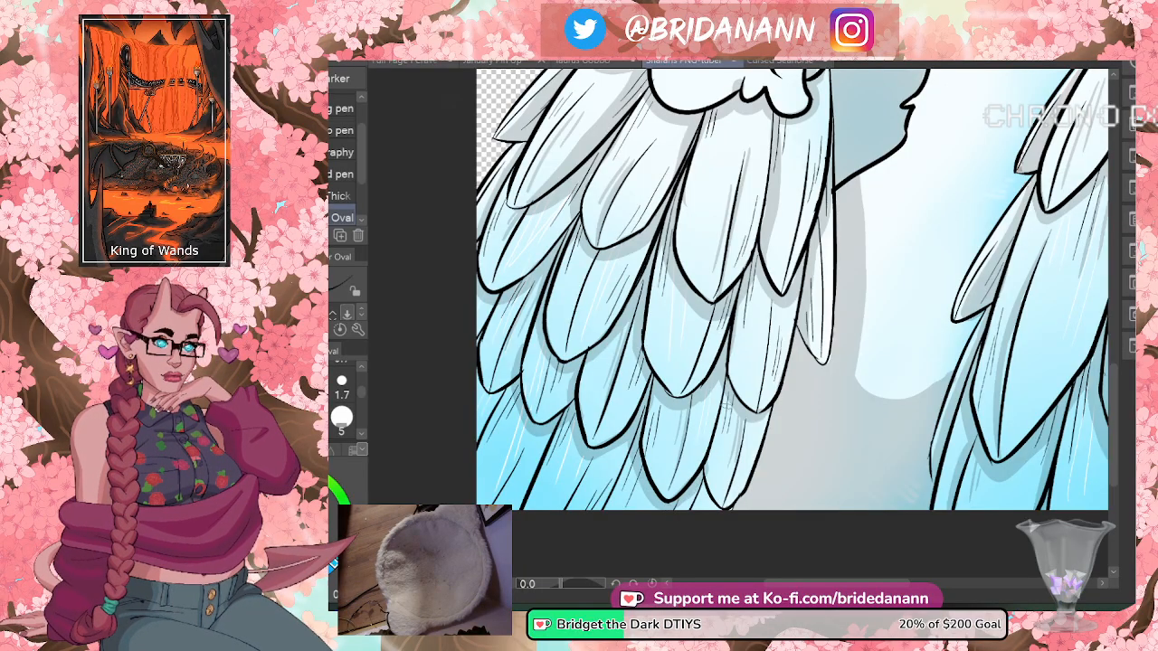
{"action": "left_click_drag", "start_coordinate": [722, 415], "coordinate": [711, 463]}
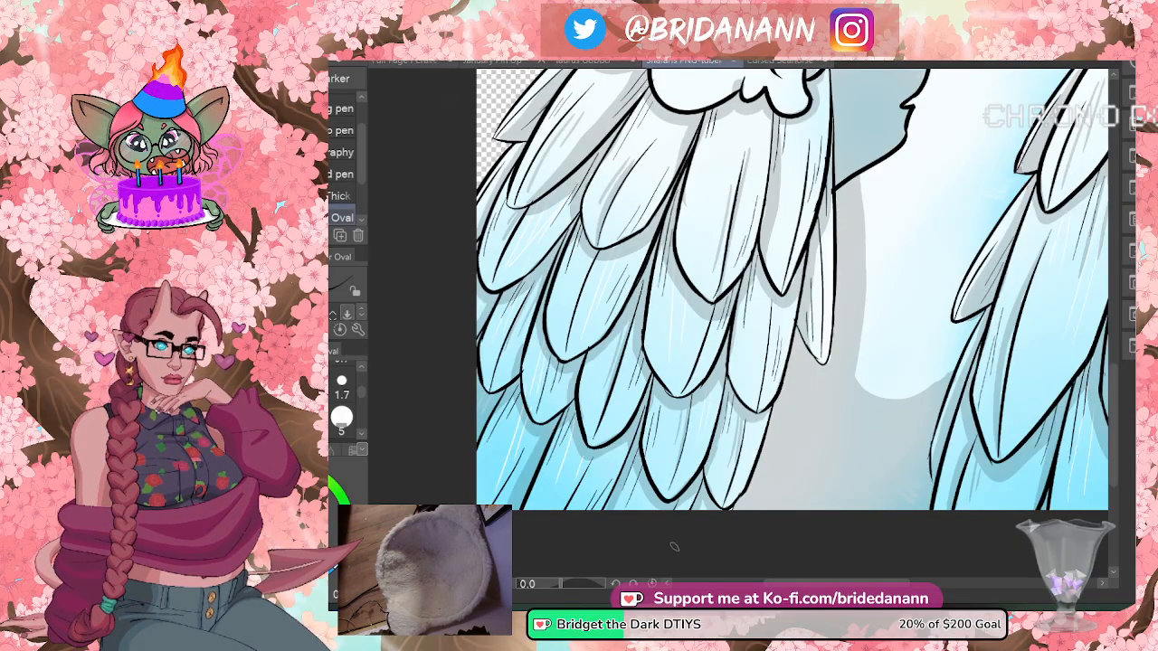
- Examine the whole drawing and take a close look at the shading of the horns and ears
{"action": "key", "text": "ctrl+space"}
{"action": "left_click_drag", "start_coordinate": [909, 376], "coordinate": [815, 453]}
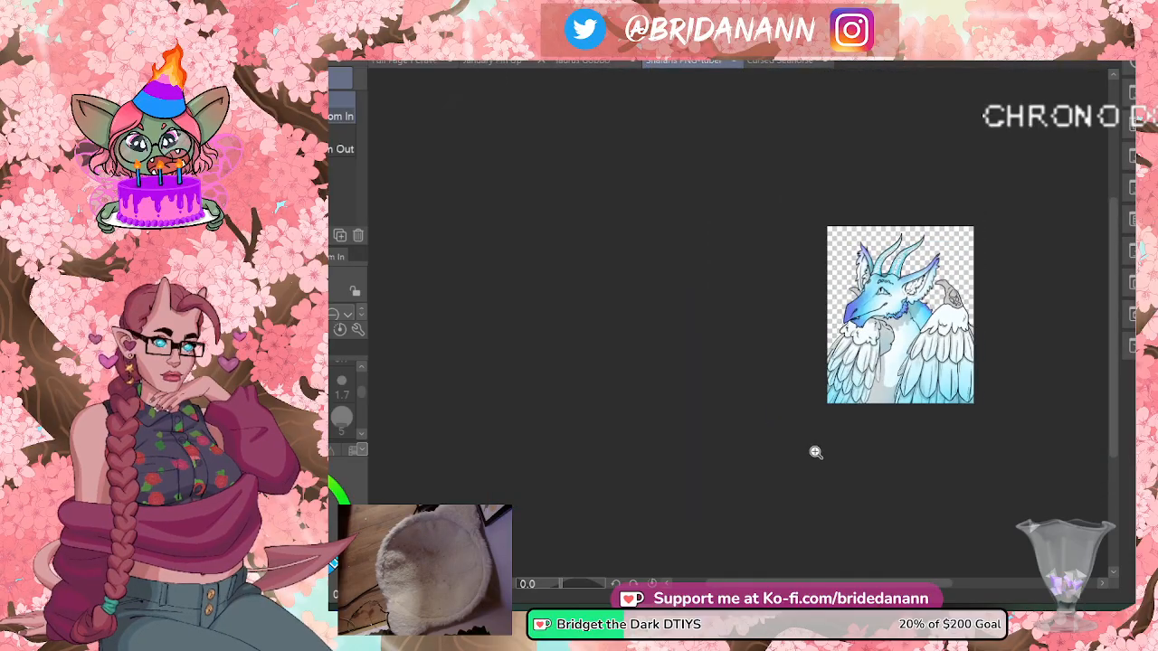
{"action": "left_click_drag", "start_coordinate": [971, 324], "coordinate": [992, 296]}
{"action": "left_click_drag", "start_coordinate": [995, 254], "coordinate": [989, 176]}
{"action": "key", "text": "p"}
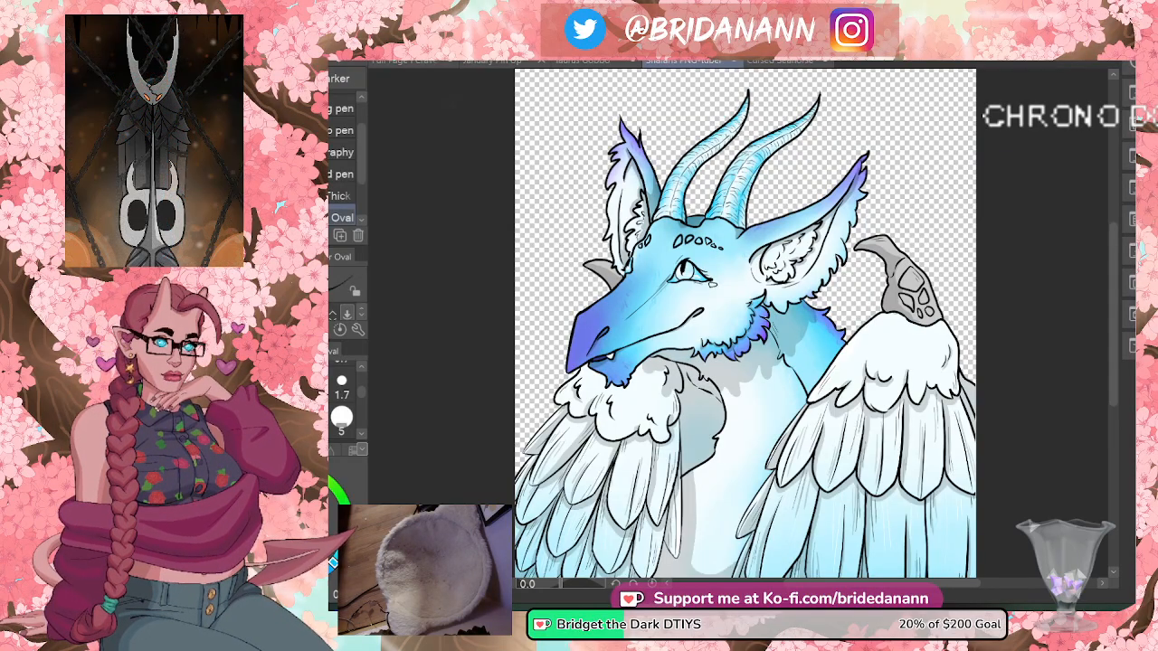
{"action": "key", "text": "ctrl+space"}
{"action": "left_click_drag", "start_coordinate": [775, 268], "coordinate": [770, 243]}
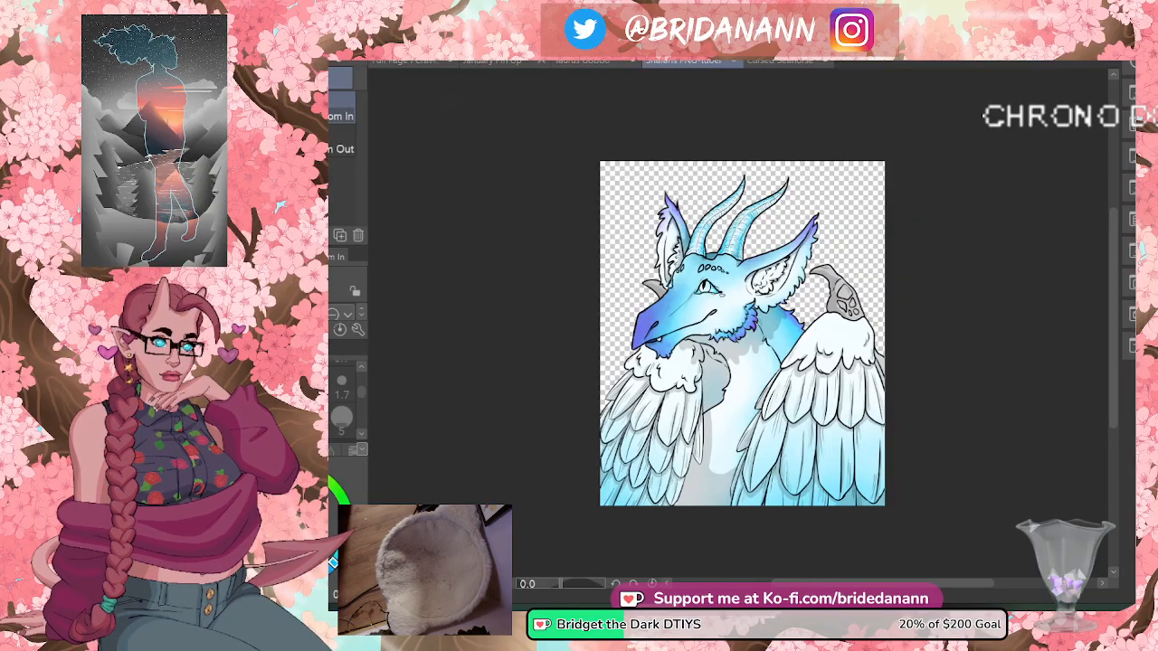
{"action": "left_click_drag", "start_coordinate": [724, 151], "coordinate": [760, 163]}
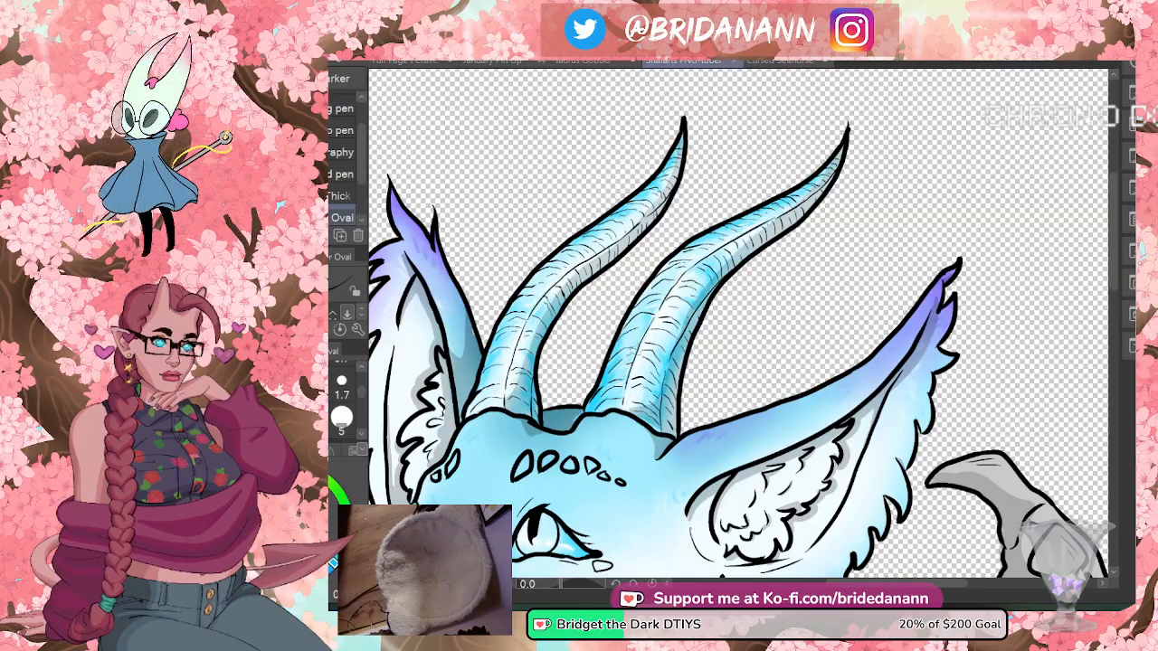
{"action": "key", "text": "ctrl+space"}
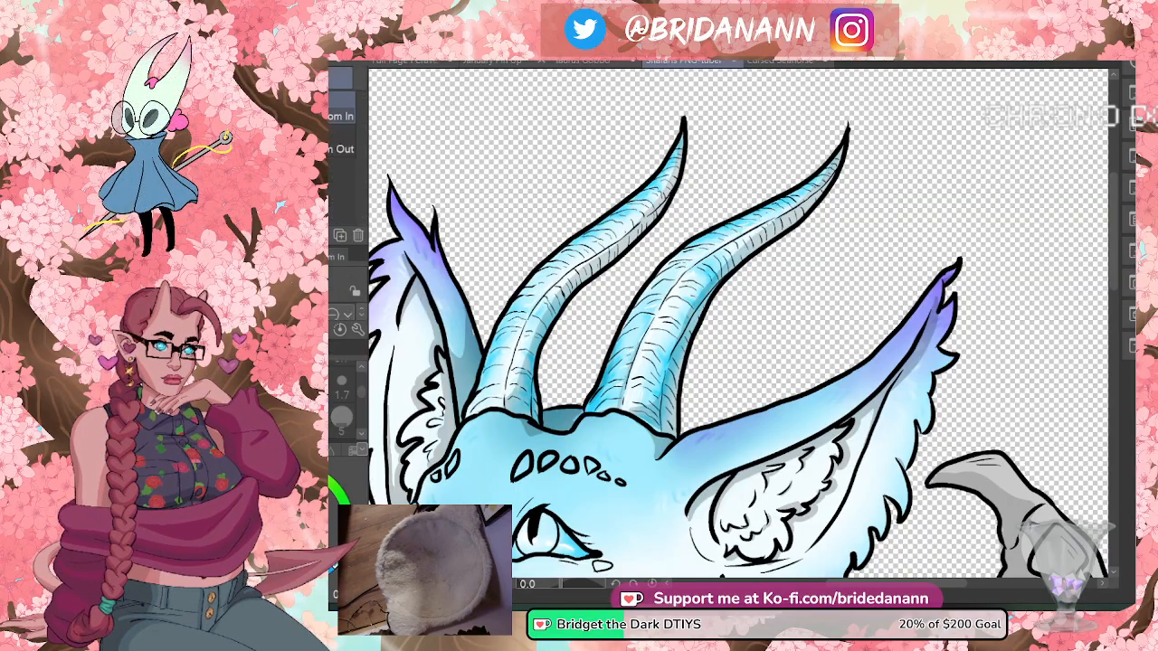
{"action": "left_click_drag", "start_coordinate": [668, 293], "coordinate": [866, 363]}
{"action": "left_click_drag", "start_coordinate": [816, 327], "coordinate": [905, 259]}
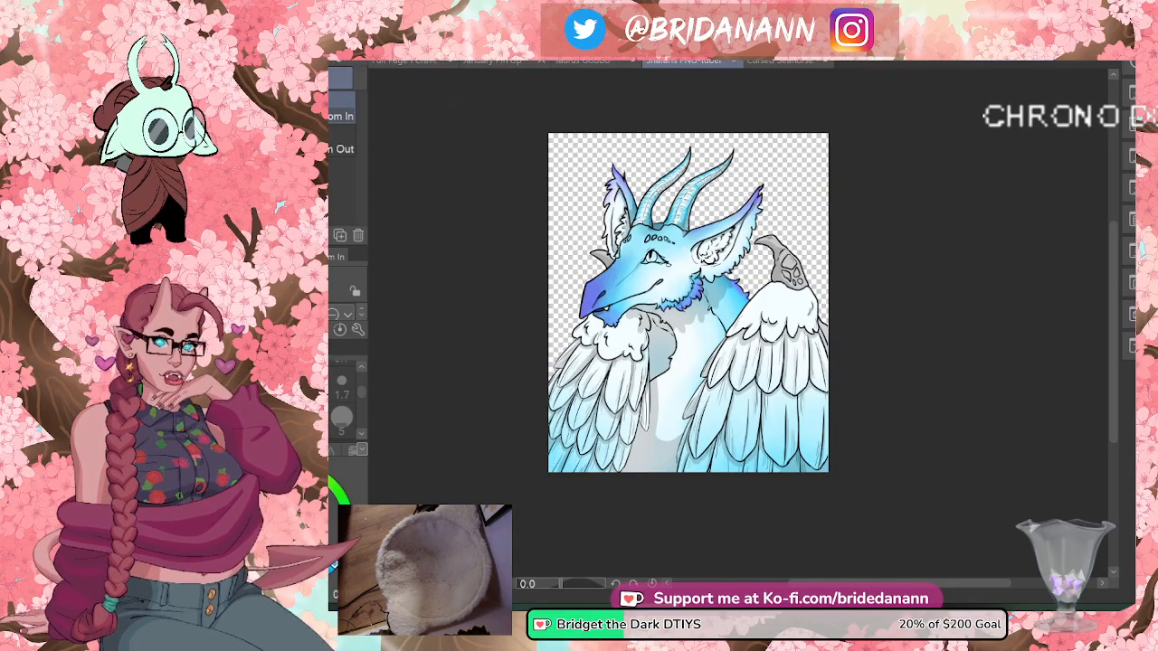
- Airbrush soft light grey highlights onto the hooked claws at the top of both wings
{"action": "scroll", "coordinate": [791, 240], "scroll_direction": "up", "scroll_amount": 6}
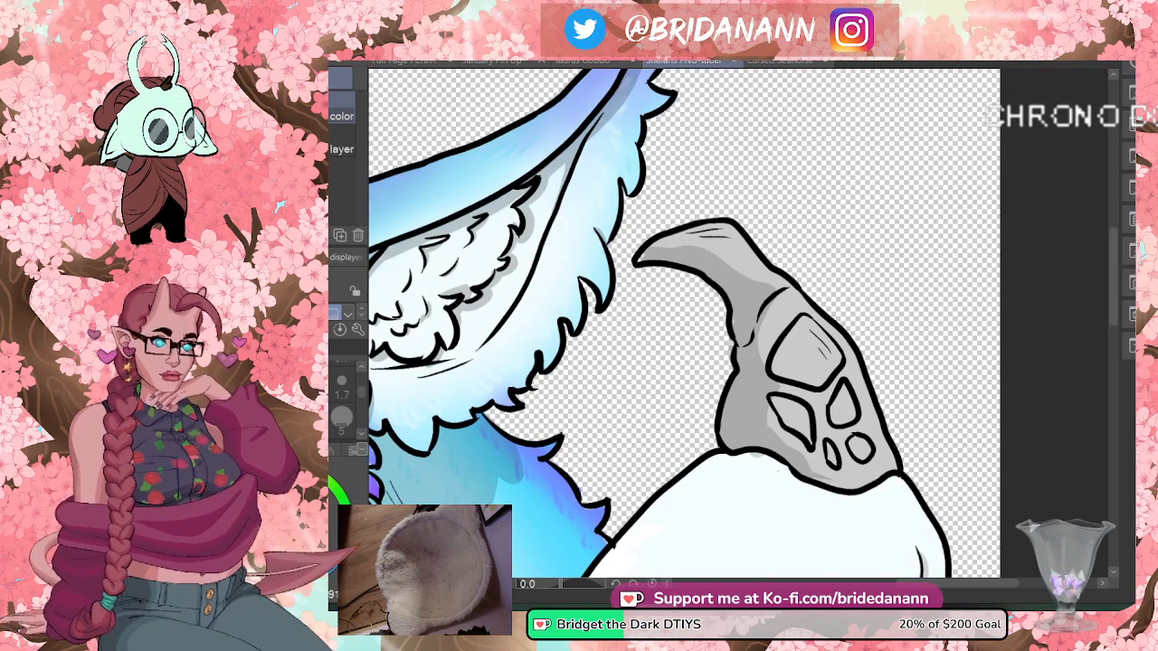
{"action": "key", "text": "b"}
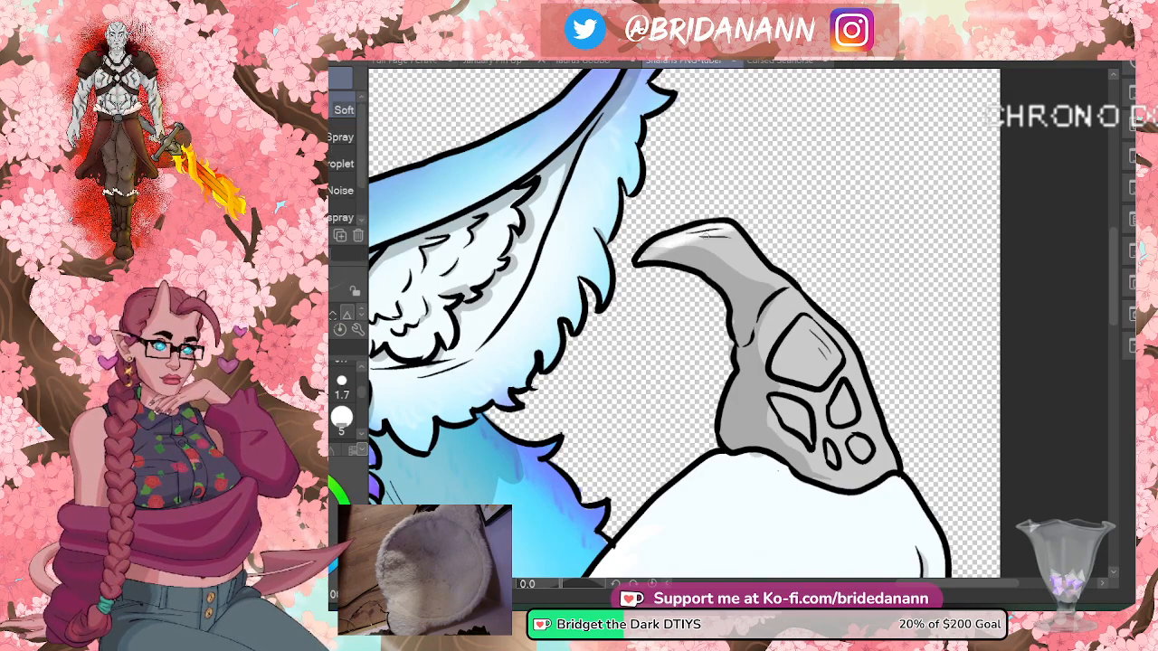
{"action": "mouse_move", "coordinate": [714, 204]}
{"action": "left_mouse_down"}
{"action": "mouse_move", "coordinate": [642, 273]}
{"action": "mouse_move", "coordinate": [773, 240]}
{"action": "mouse_move", "coordinate": [701, 303]}
{"action": "left_mouse_up"}
{"action": "left_click_drag", "start_coordinate": [945, 584], "coordinate": [824, 584]}
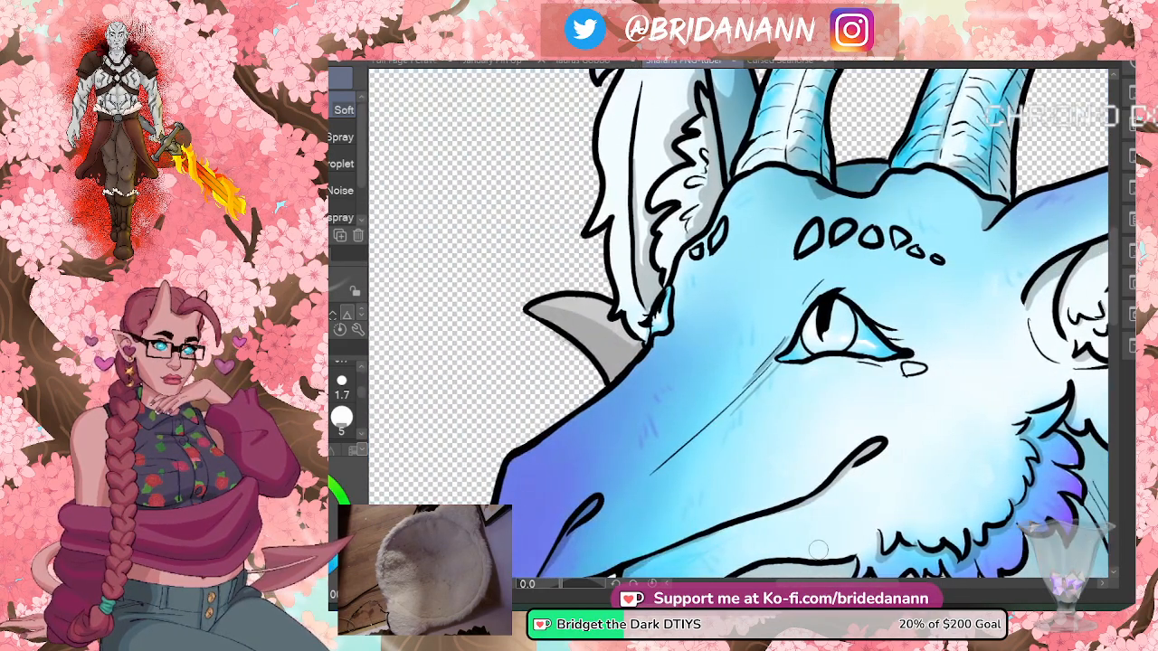
{"action": "mouse_move", "coordinate": [514, 327]}
{"action": "left_mouse_down"}
{"action": "mouse_move", "coordinate": [614, 286]}
{"action": "mouse_move", "coordinate": [567, 338]}
{"action": "mouse_move", "coordinate": [567, 366]}
{"action": "mouse_move", "coordinate": [589, 300]}
{"action": "mouse_move", "coordinate": [525, 310]}
{"action": "mouse_move", "coordinate": [564, 315]}
{"action": "mouse_move", "coordinate": [631, 291]}
{"action": "left_mouse_up"}
{"action": "left_click_drag", "start_coordinate": [818, 583], "coordinate": [945, 583]}
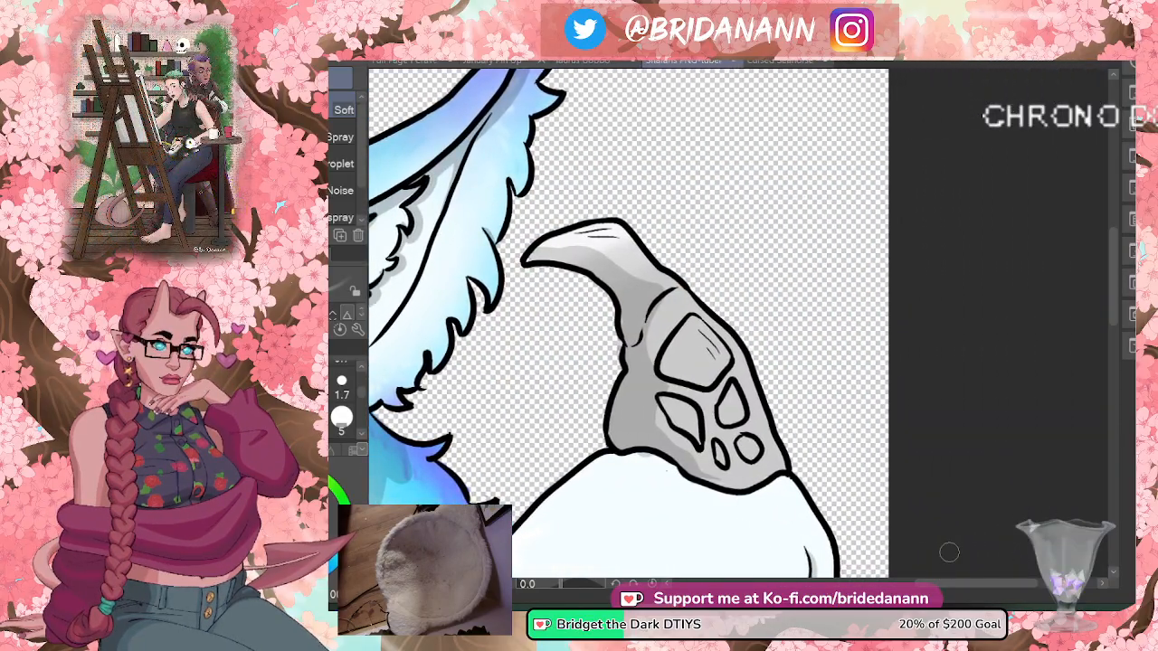
- Airbrush dark grey shading around the base of the near wing's claw and lighten the scale plates inside it
{"action": "key", "text": "i"}
{"action": "left_click", "coordinate": [761, 448]}
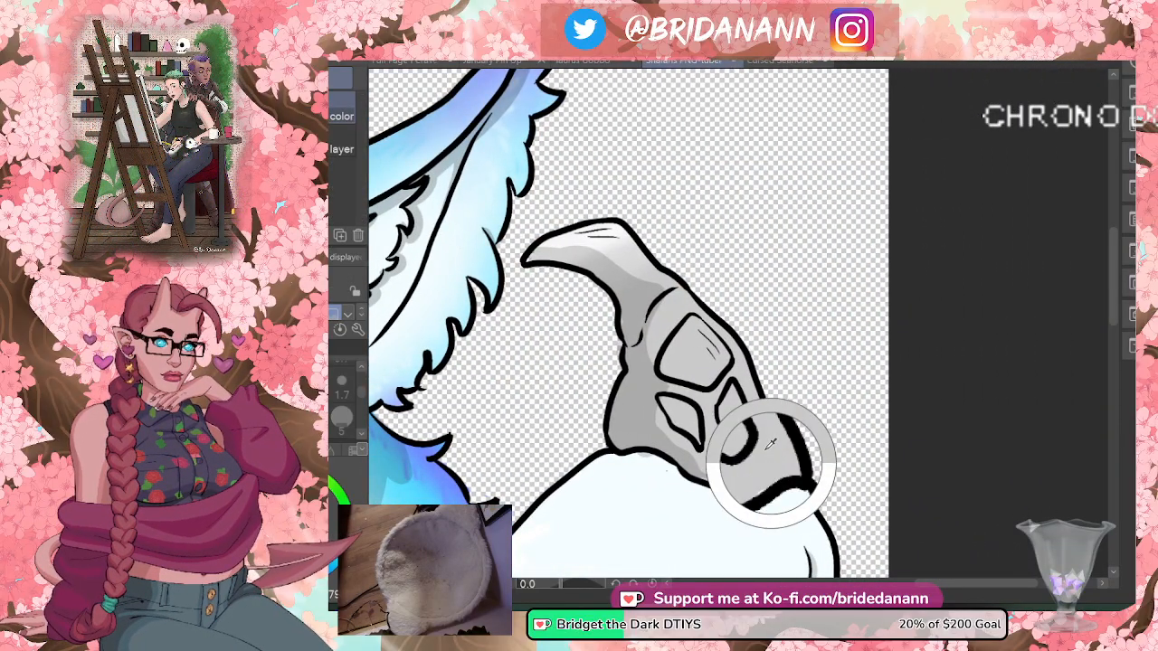
{"action": "key", "text": "b"}
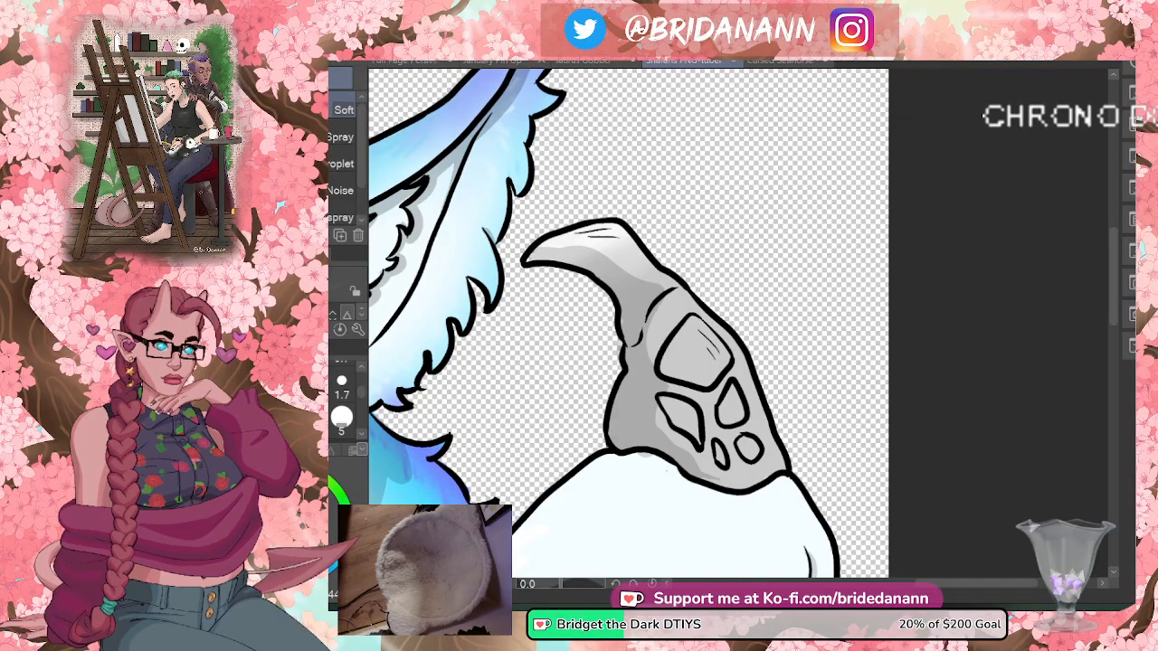
{"action": "mouse_move", "coordinate": [631, 360]}
{"action": "left_mouse_down"}
{"action": "mouse_move", "coordinate": [654, 330]}
{"action": "mouse_move", "coordinate": [627, 384]}
{"action": "mouse_move", "coordinate": [643, 369]}
{"action": "mouse_move", "coordinate": [628, 383]}
{"action": "mouse_move", "coordinate": [627, 463]}
{"action": "mouse_move", "coordinate": [640, 416]}
{"action": "mouse_move", "coordinate": [688, 481]}
{"action": "mouse_move", "coordinate": [735, 485]}
{"action": "mouse_move", "coordinate": [717, 482]}
{"action": "mouse_move", "coordinate": [795, 451]}
{"action": "mouse_move", "coordinate": [773, 470]}
{"action": "left_mouse_up"}
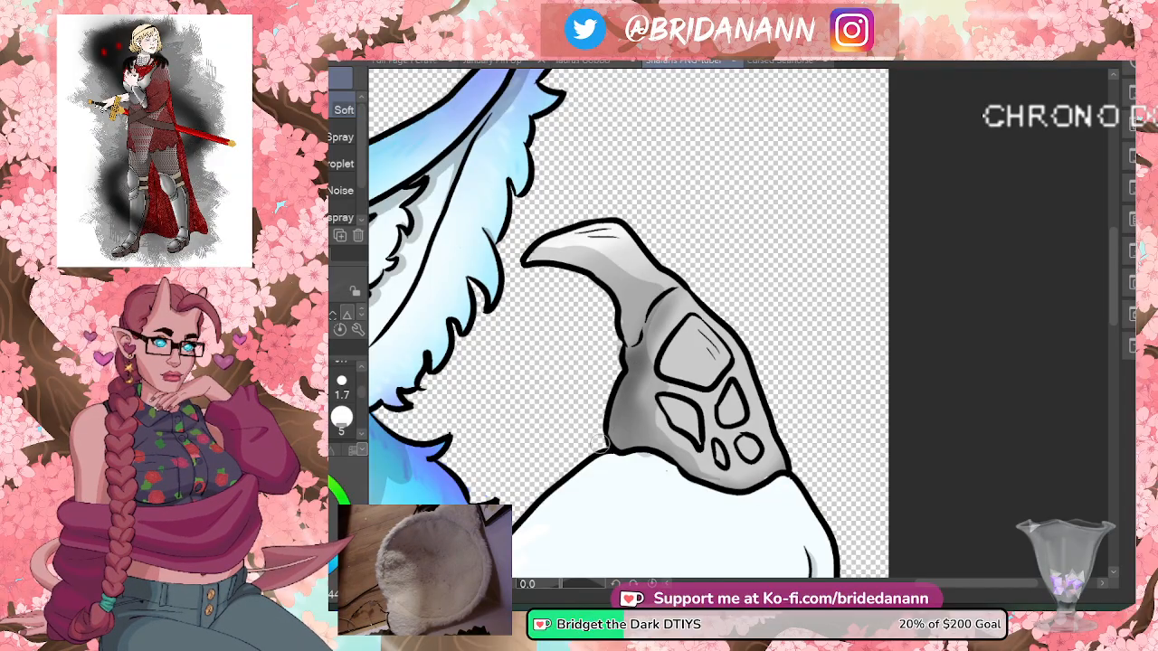
{"action": "left_click_drag", "start_coordinate": [613, 409], "coordinate": [702, 469]}
{"action": "mouse_move", "coordinate": [960, 586]}
{"action": "left_mouse_down"}
{"action": "mouse_move", "coordinate": [821, 594]}
{"action": "mouse_move", "coordinate": [965, 604]}
{"action": "left_mouse_up"}
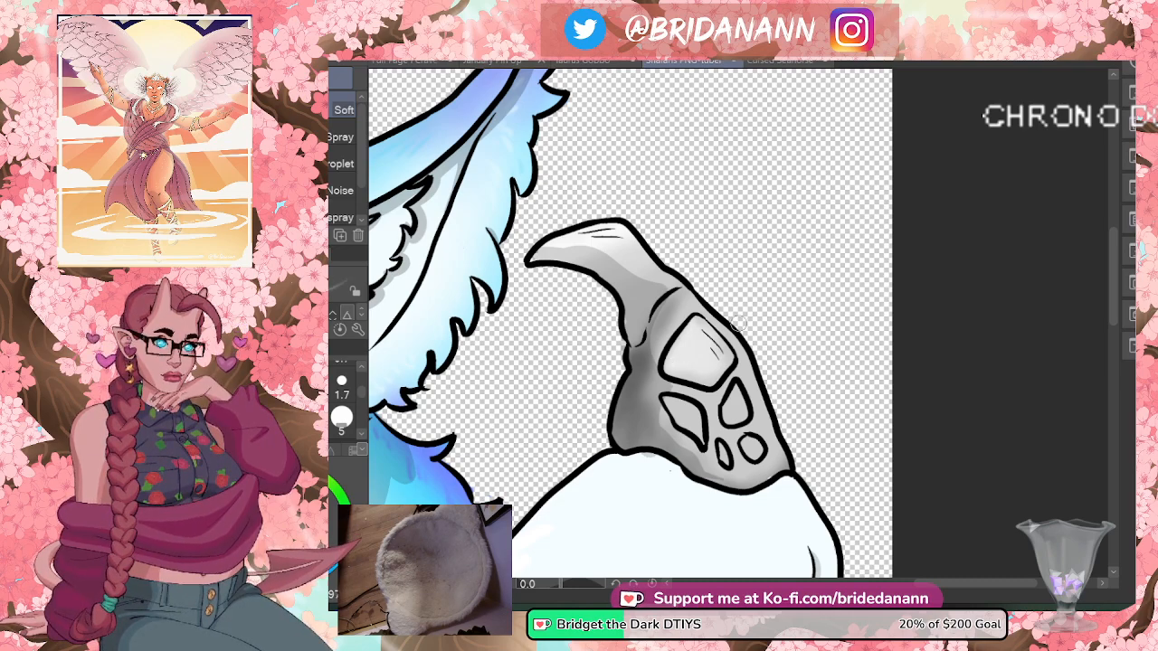
{"action": "mouse_move", "coordinate": [687, 338]}
{"action": "left_mouse_down"}
{"action": "mouse_move", "coordinate": [673, 365]}
{"action": "mouse_move", "coordinate": [702, 358]}
{"action": "mouse_move", "coordinate": [682, 414]}
{"action": "mouse_move", "coordinate": [697, 428]}
{"action": "mouse_move", "coordinate": [736, 404]}
{"action": "mouse_move", "coordinate": [726, 447]}
{"action": "left_mouse_up"}
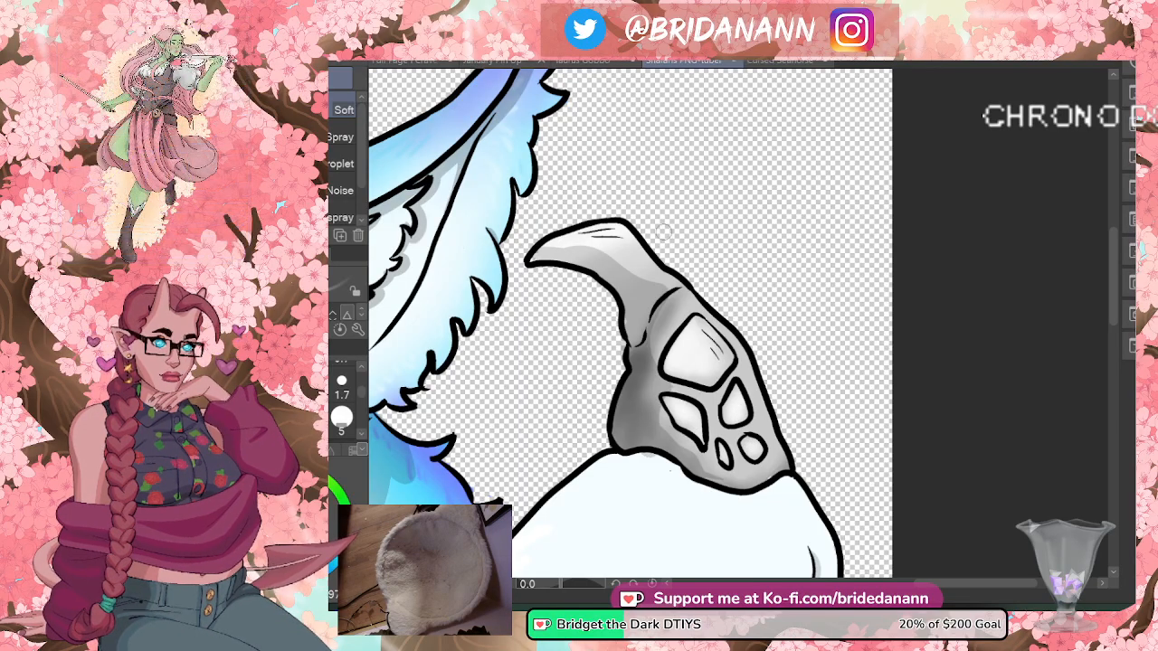
- Check the shaded claws against the whole creature at full view
{"action": "key", "text": "ctrl+space"}
{"action": "scroll", "coordinate": [736, 321], "scroll_direction": "down", "scroll_amount": 10}
{"action": "scroll", "coordinate": [788, 362], "scroll_direction": "up", "scroll_amount": 4}
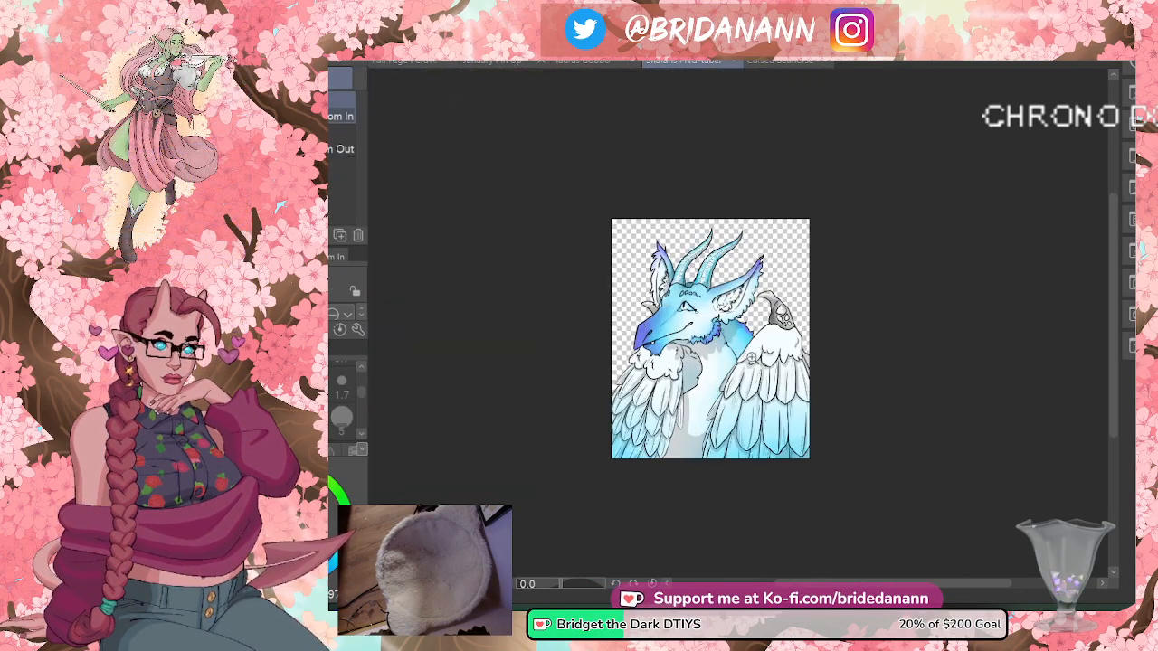
{"action": "scroll", "coordinate": [760, 298], "scroll_direction": "down", "scroll_amount": 3}
{"action": "scroll", "coordinate": [769, 257], "scroll_direction": "up", "scroll_amount": 3}
{"action": "scroll", "coordinate": [773, 271], "scroll_direction": "down", "scroll_amount": 2}
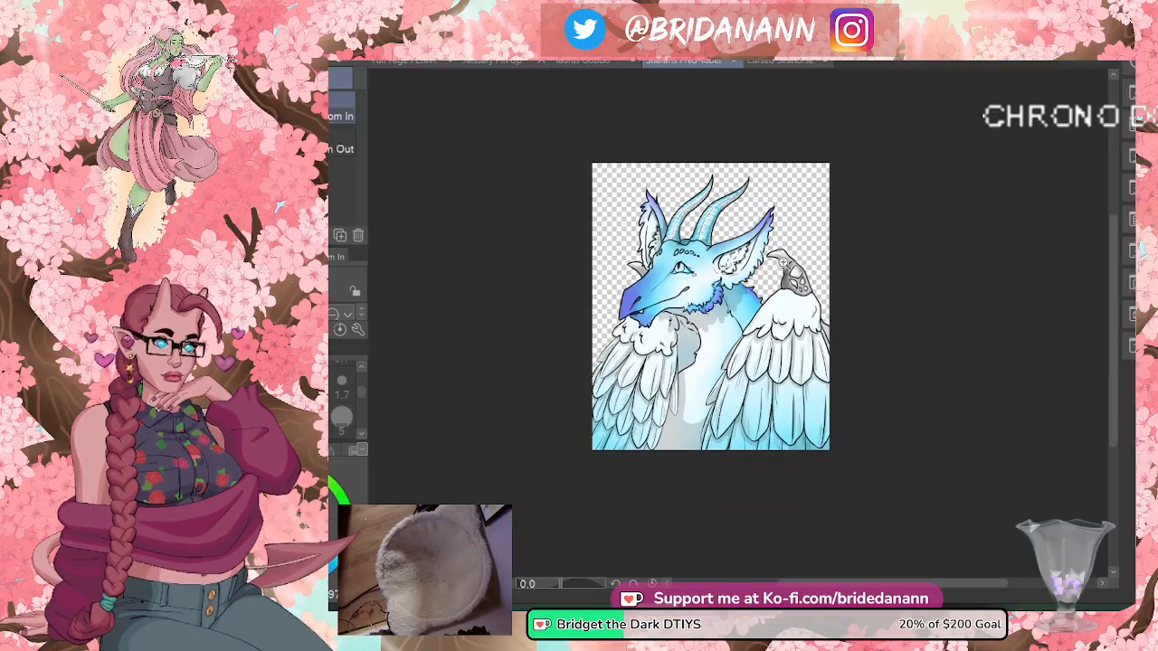
{"action": "scroll", "coordinate": [782, 258], "scroll_direction": "up", "scroll_amount": 2}
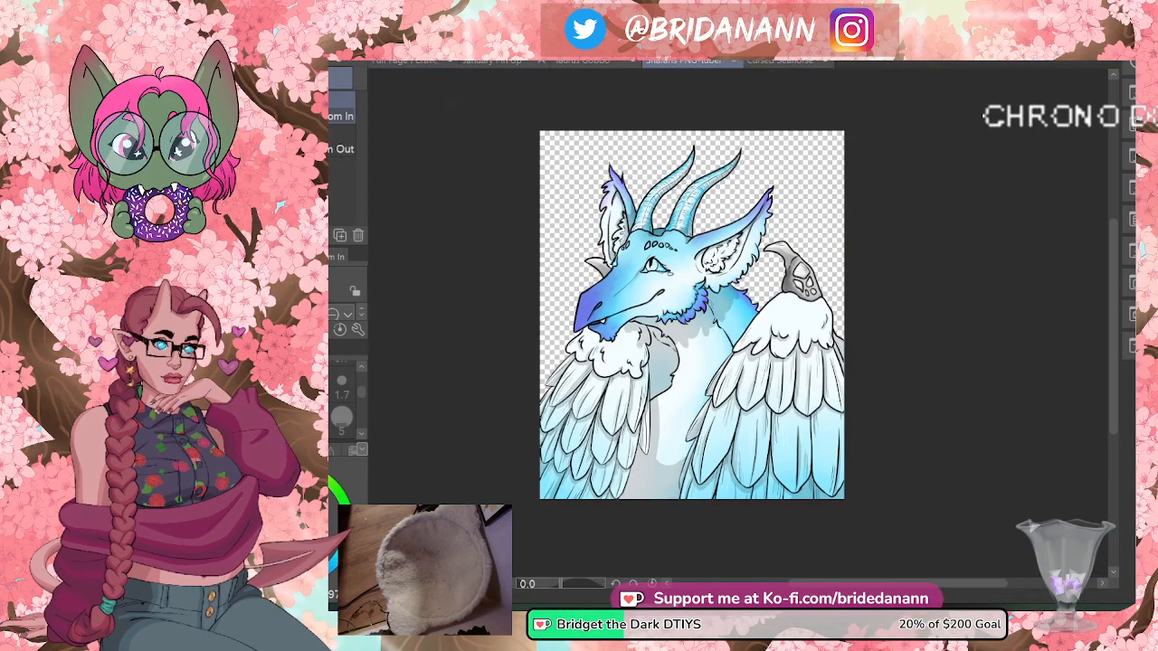
- Compare the creature with the closed-mouth head's colour and line art layers hidden and shown
{"action": "key", "text": "ctrl+z"}
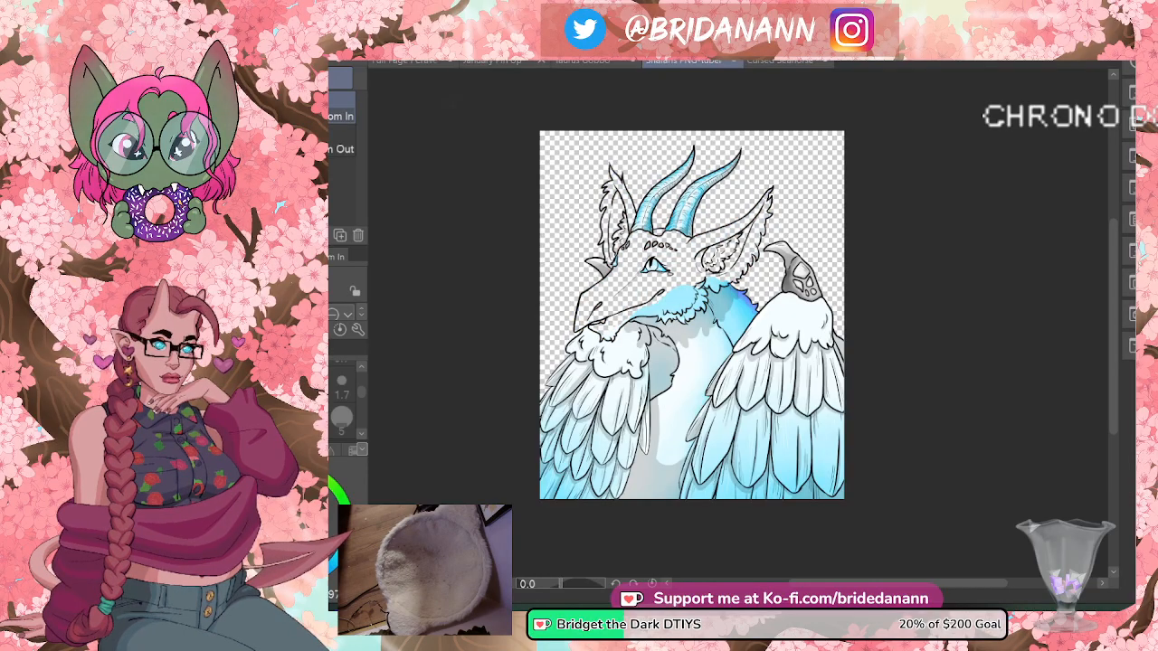
{"action": "key", "text": "ctrl+y"}
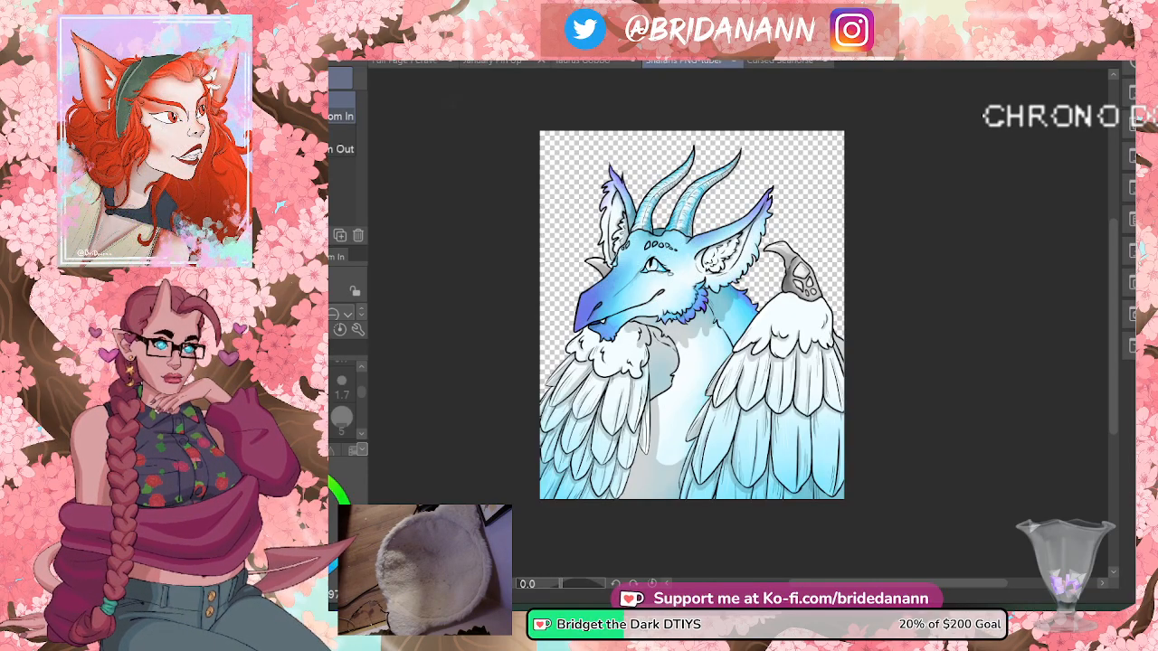
{"action": "key", "text": "ctrl+z"}
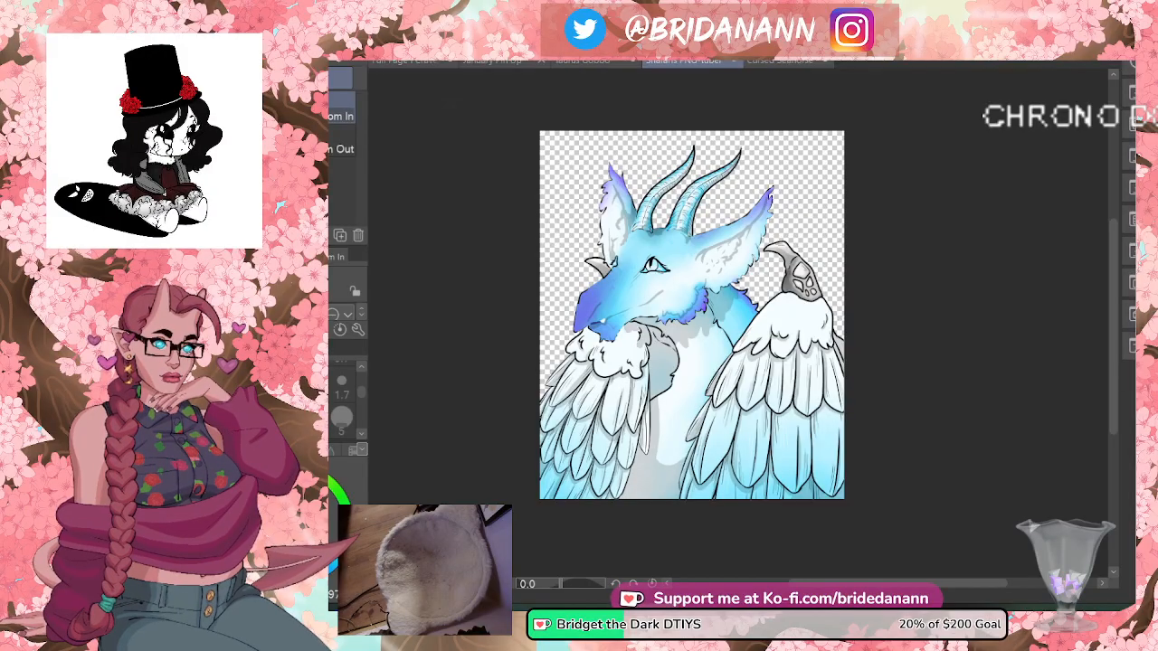
{"action": "key", "text": "ctrl+y"}
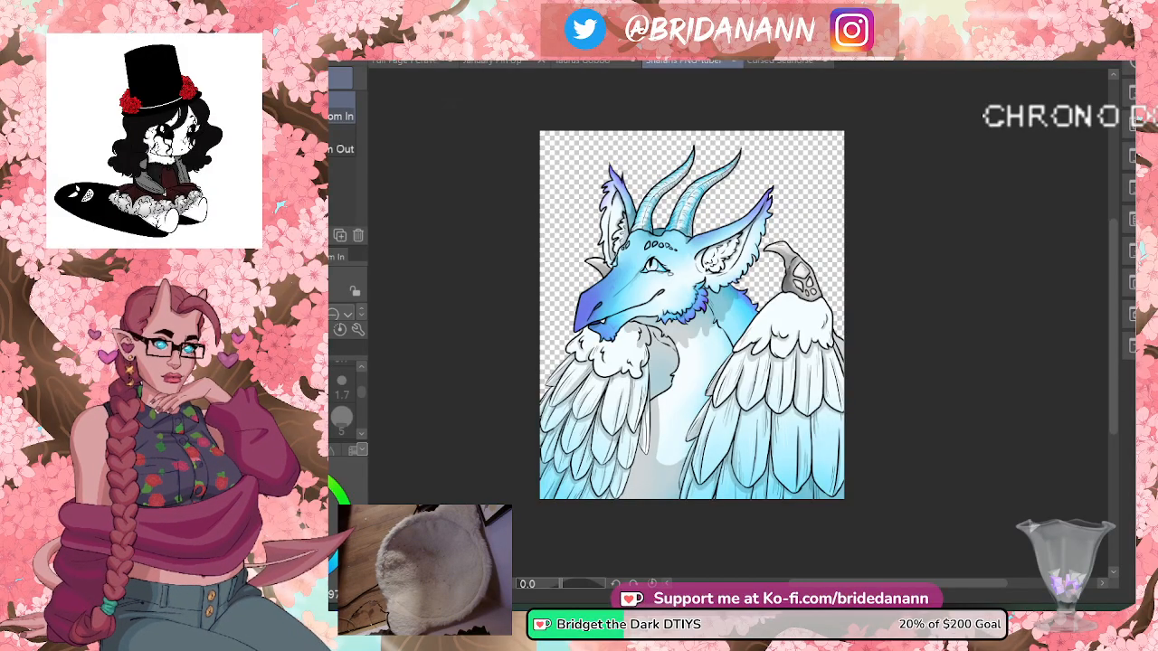
- Switch the visible layers from the closed-mouth head to the open-mouth head with closed eyes, keeping the body line art and colours visible
{"action": "key", "text": "ctrl+z"}
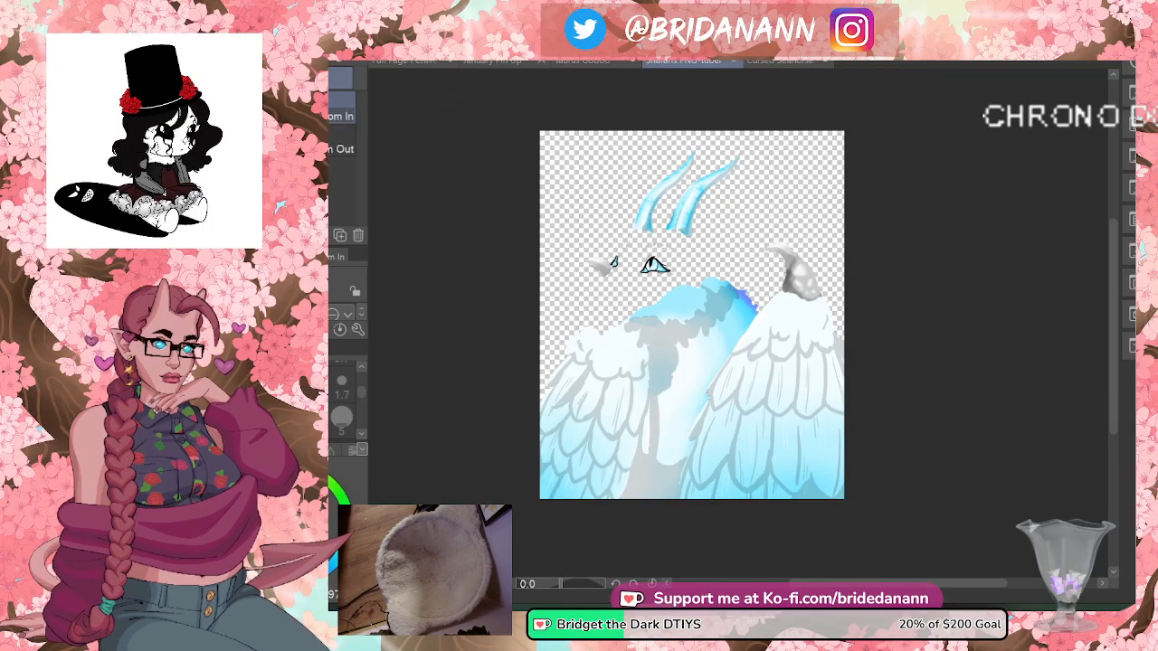
{"action": "key", "text": "ctrl+z"}
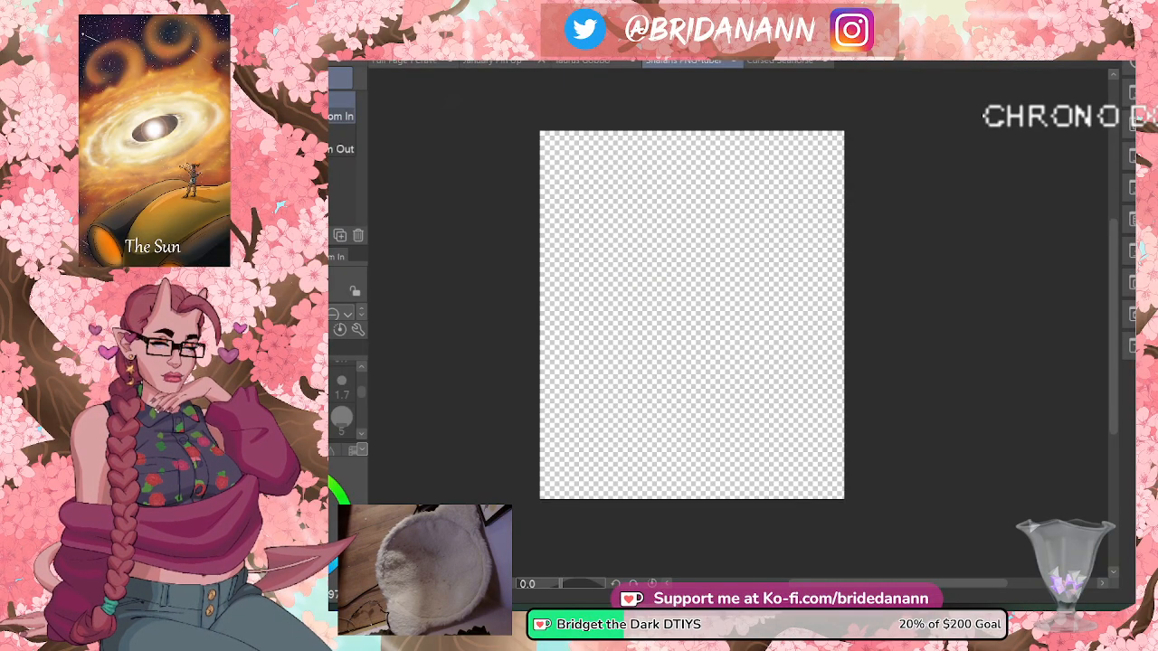
{"action": "left_click_drag", "start_coordinate": [642, 269], "coordinate": [673, 268]}
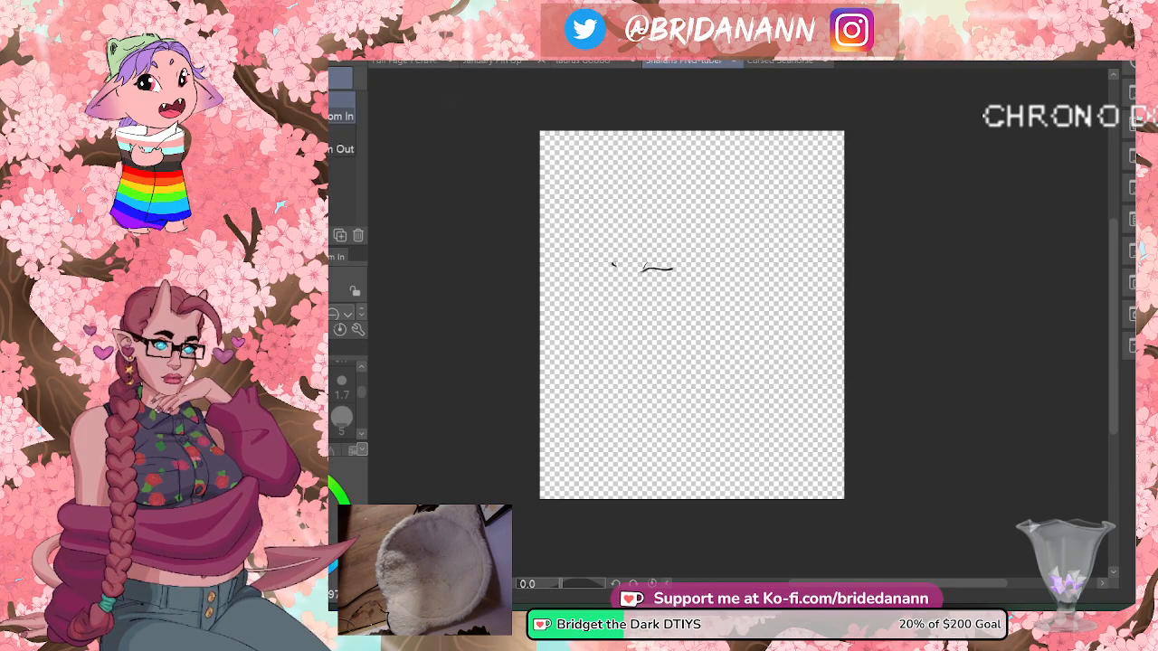
{"action": "key", "text": "Delete"}
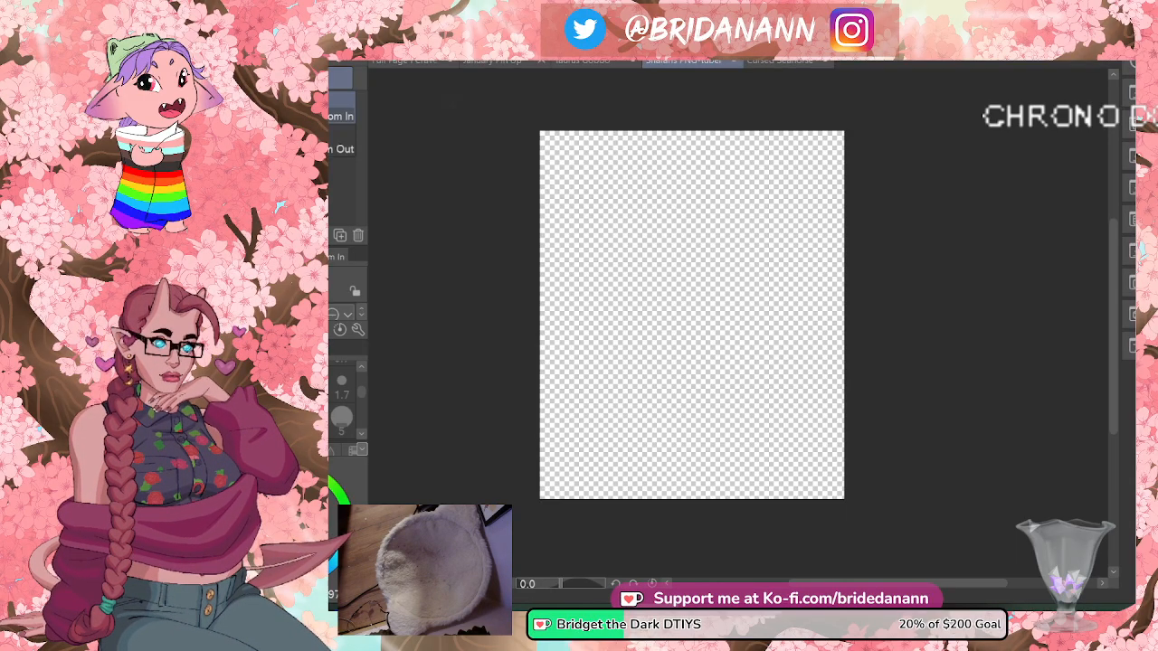
{"action": "key", "text": "ctrl+z"}
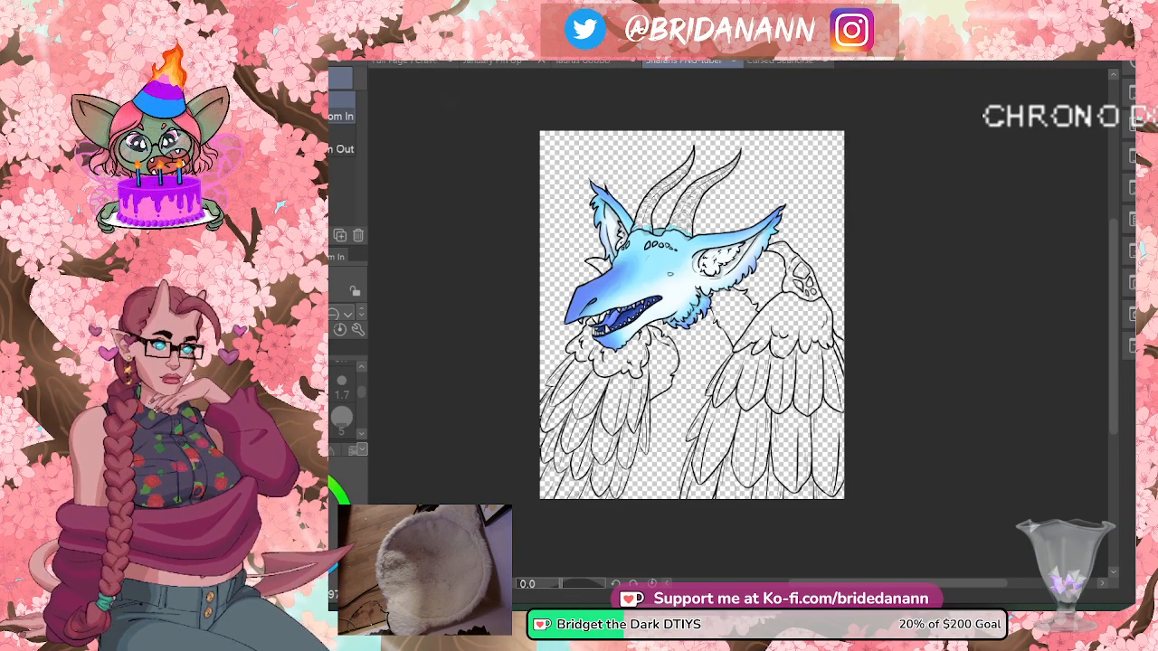
{"action": "key", "text": "ctrl+z"}
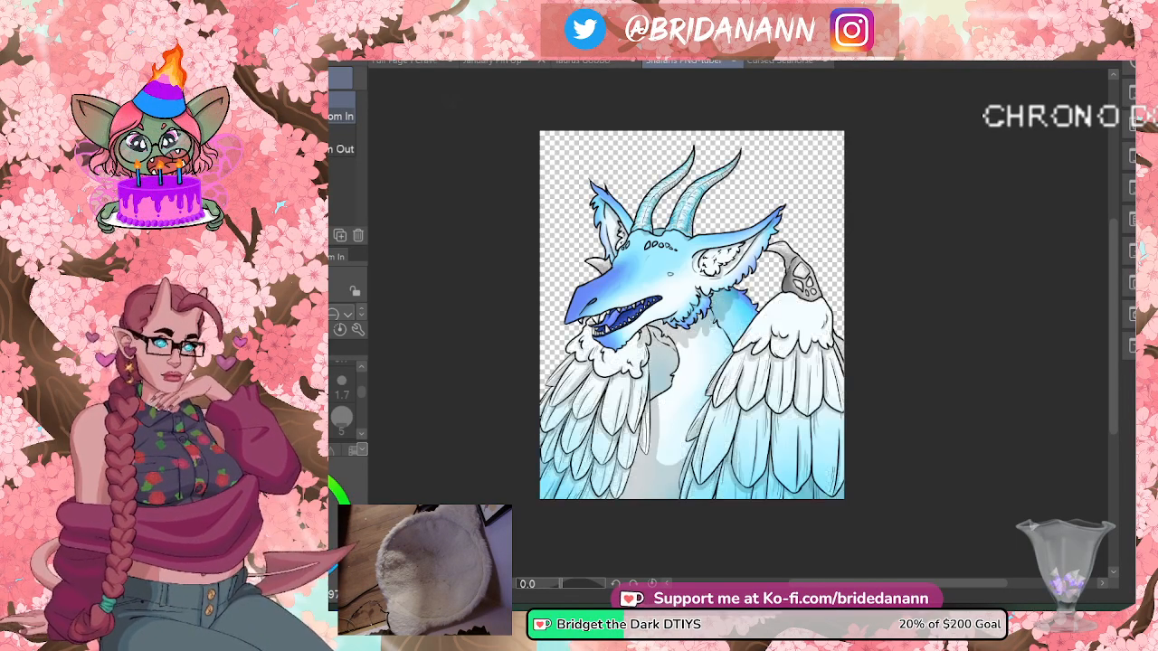
{"action": "key", "text": "ctrl+z"}
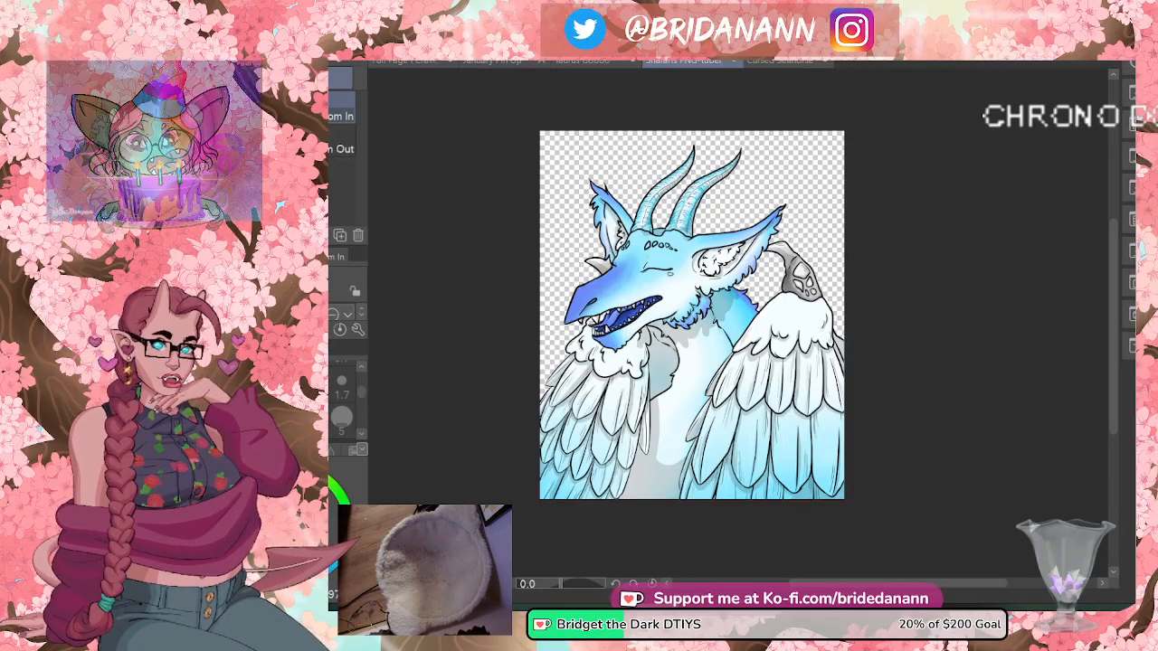
- Retouch the area around the open mouth's front fangs with a sampled colour and the Oval pen, and check the creature at full view
{"action": "scroll", "coordinate": [615, 309], "scroll_direction": "up", "scroll_amount": 5}
{"action": "scroll", "coordinate": [615, 309], "scroll_direction": "down", "scroll_amount": 3}
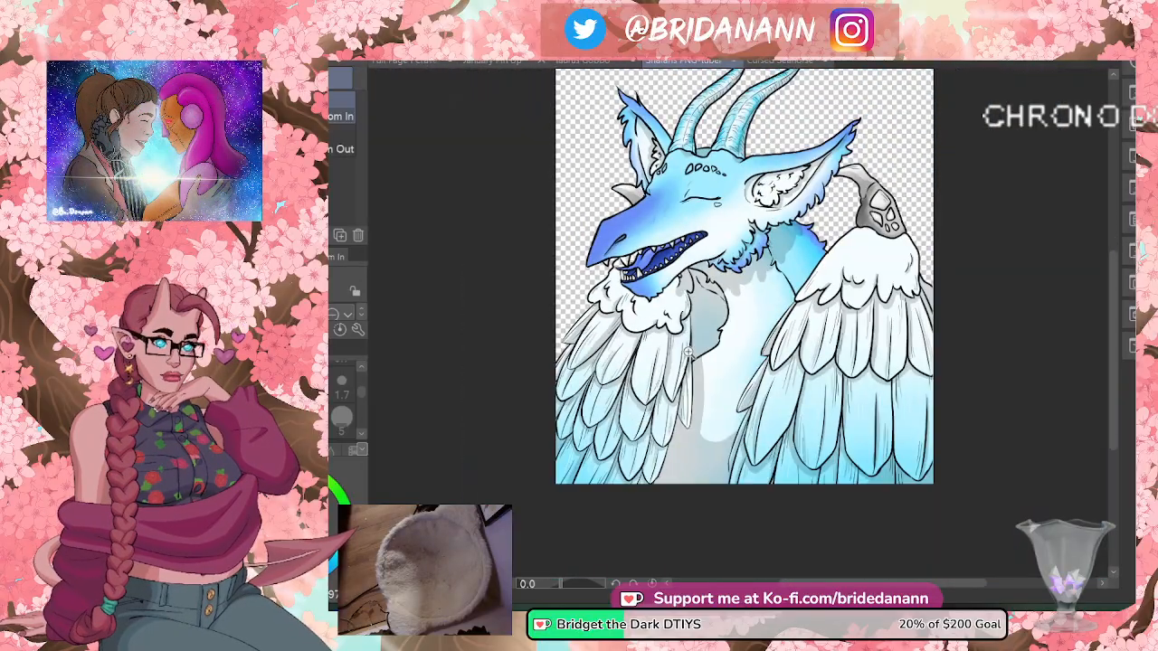
{"action": "scroll", "coordinate": [628, 262], "scroll_direction": "up", "scroll_amount": 4}
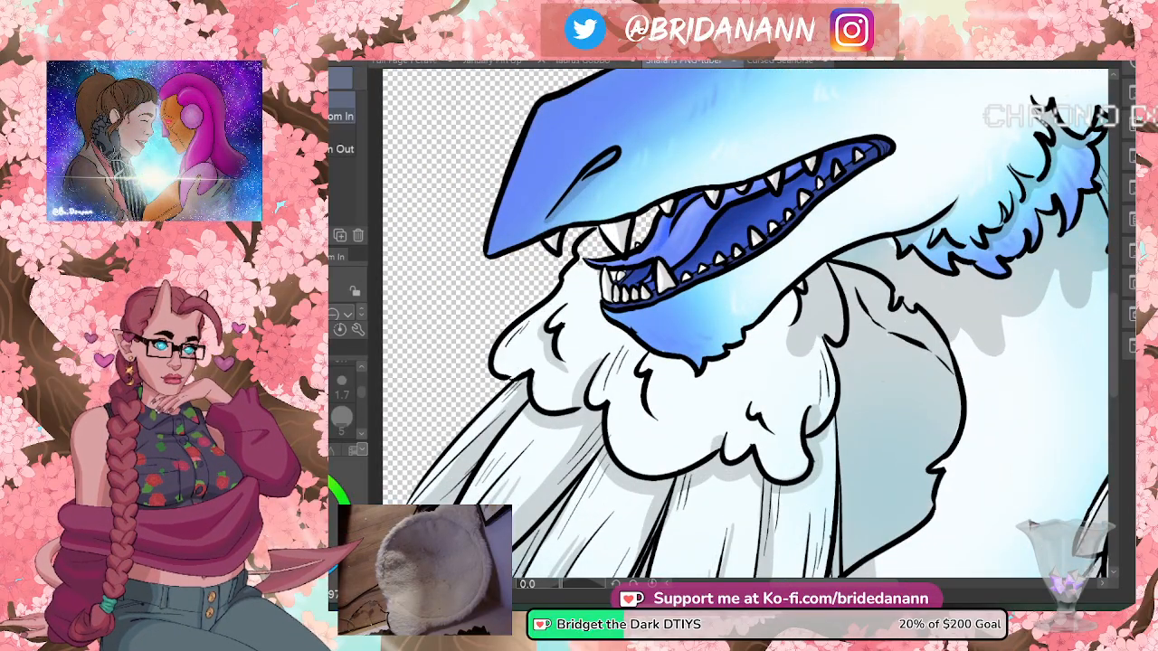
{"action": "key", "text": "i"}
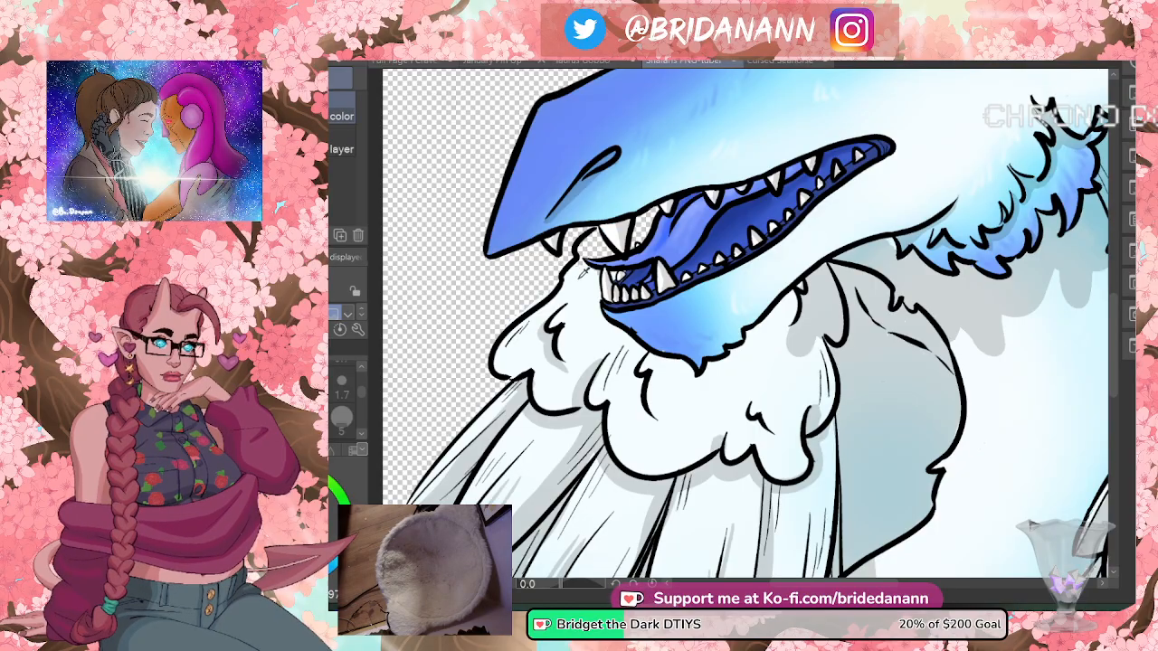
{"action": "key", "text": "p"}
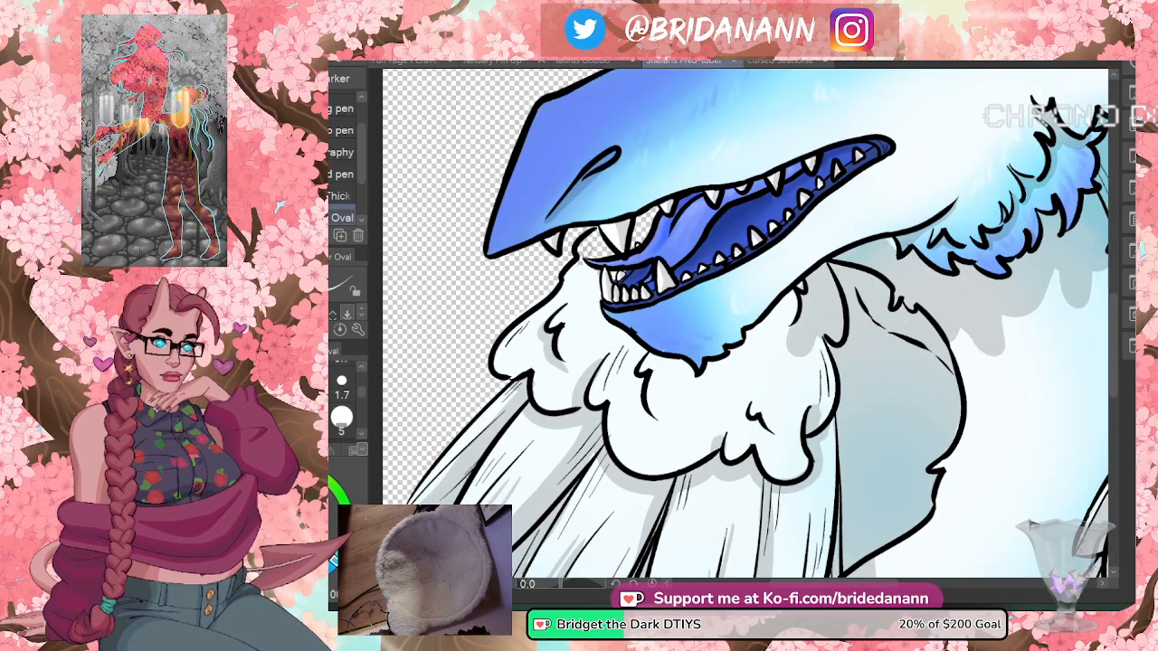
{"action": "mouse_move", "coordinate": [588, 253]}
{"action": "left_mouse_down"}
{"action": "mouse_move", "coordinate": [593, 237]}
{"action": "mouse_move", "coordinate": [635, 228]}
{"action": "mouse_move", "coordinate": [627, 247]}
{"action": "left_mouse_up"}
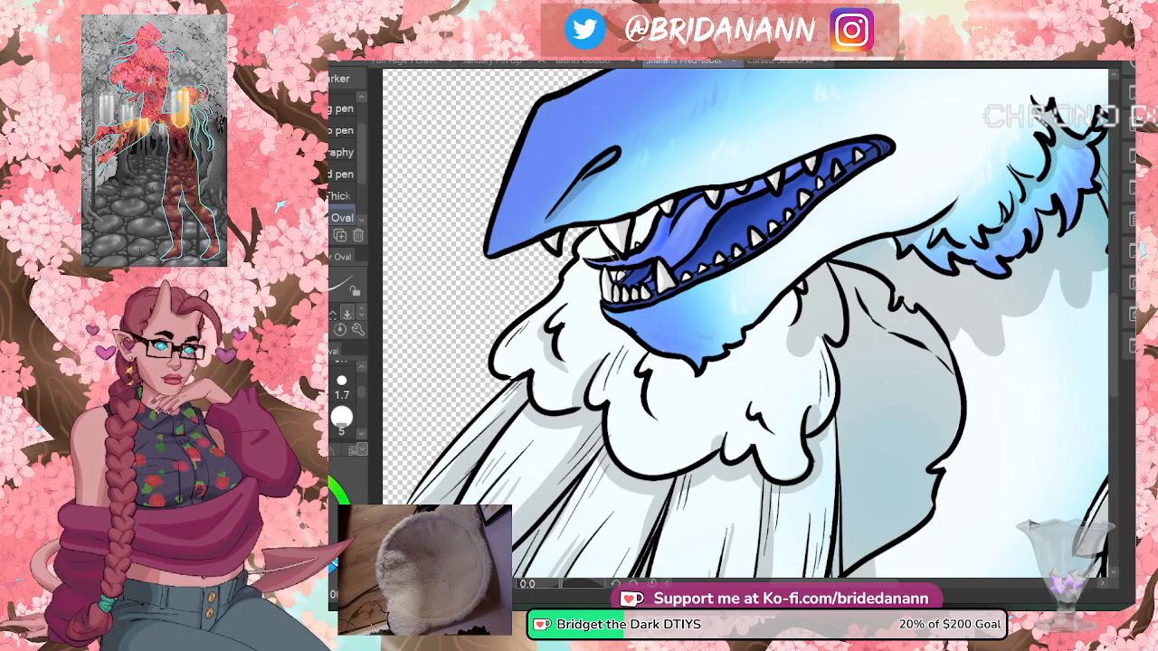
{"action": "key", "text": "e"}
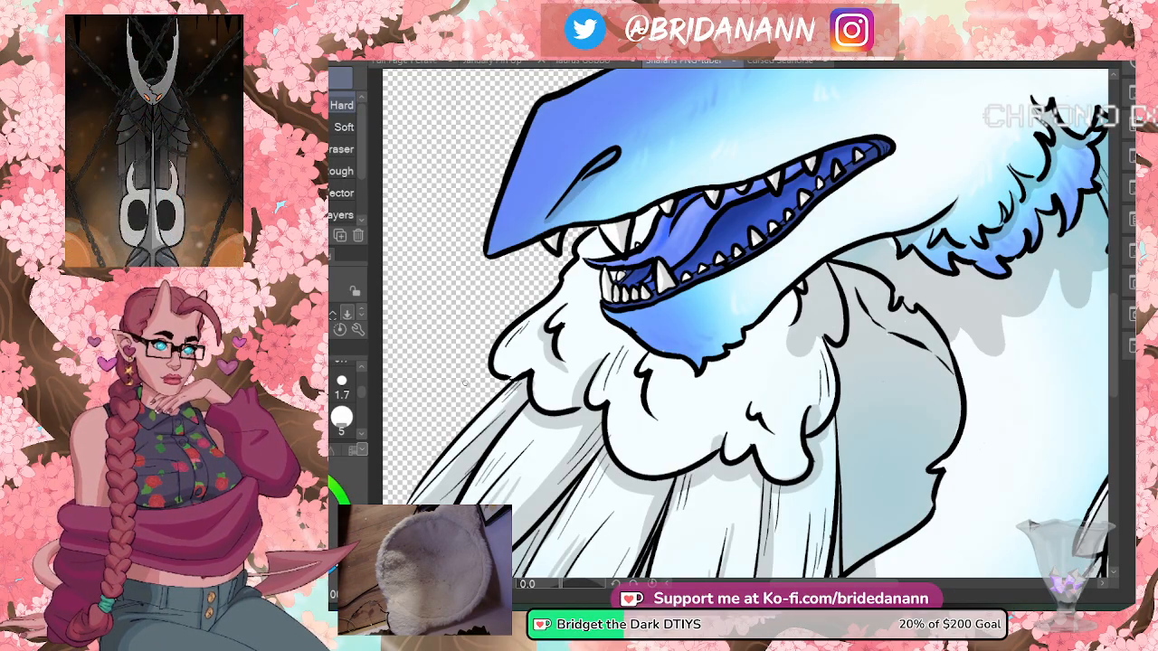
{"action": "key", "text": "ctrl+space"}
{"action": "left_click_drag", "start_coordinate": [855, 312], "coordinate": [778, 379]}
{"action": "left_click_drag", "start_coordinate": [972, 259], "coordinate": [1056, 235]}
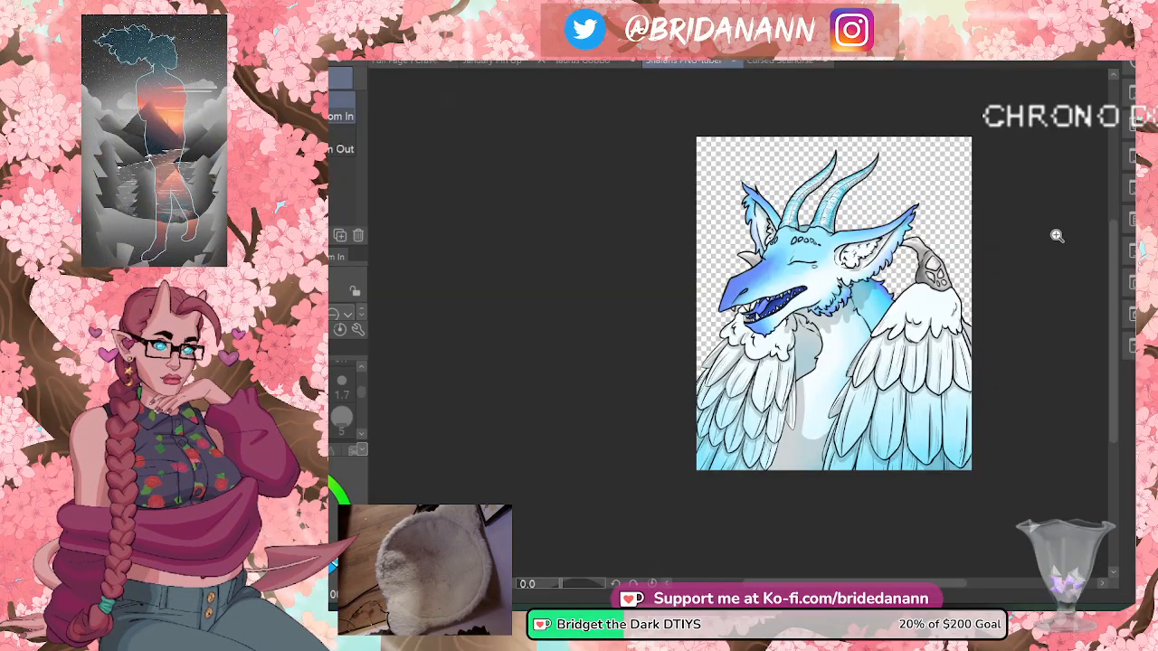
{"action": "mouse_move", "coordinate": [954, 250]}
{"action": "left_mouse_down"}
{"action": "mouse_move", "coordinate": [939, 262]}
{"action": "mouse_move", "coordinate": [972, 264]}
{"action": "left_mouse_up"}
{"action": "mouse_move", "coordinate": [784, 227]}
{"action": "left_mouse_down"}
{"action": "mouse_move", "coordinate": [757, 222]}
{"action": "mouse_move", "coordinate": [776, 224]}
{"action": "left_mouse_up"}
{"action": "left_click_drag", "start_coordinate": [886, 271], "coordinate": [898, 269]}
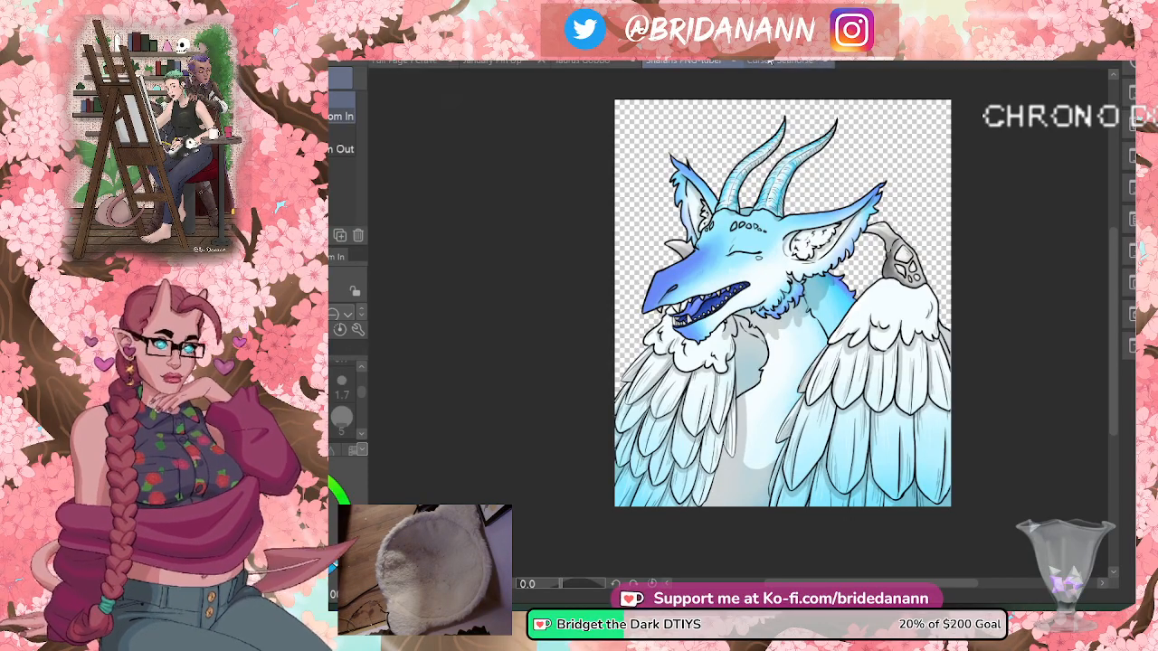
- Create a new illustration canvas with a width of 2048 px and a height of 2048 px
{"action": "key", "text": "ctrl+n"}
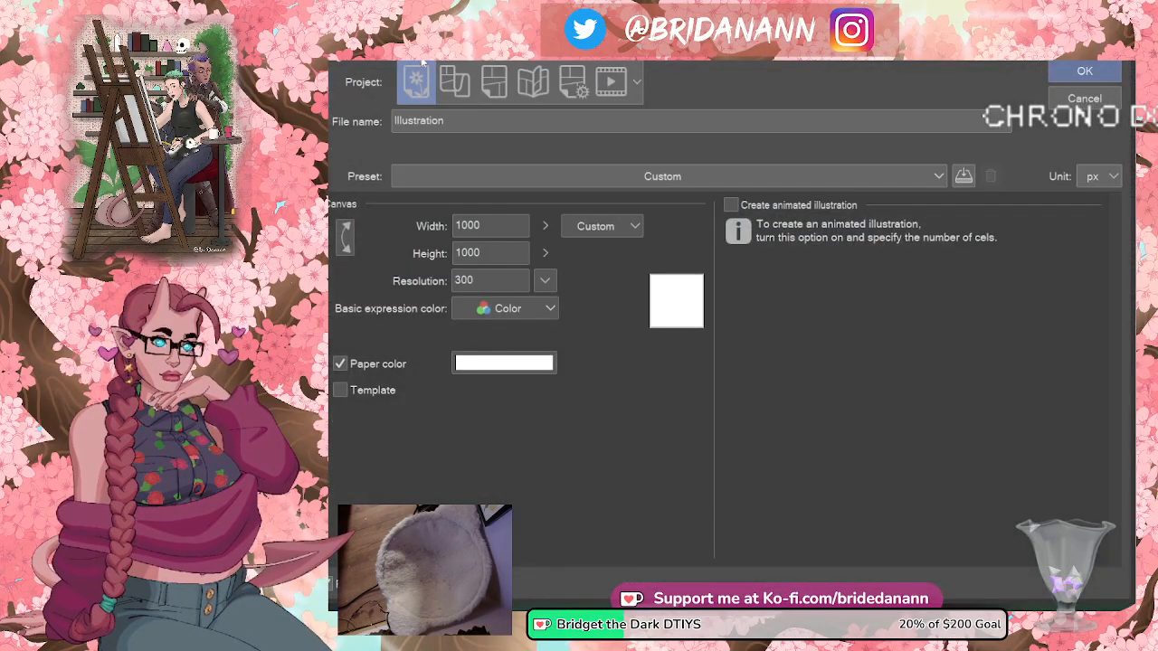
{"action": "left_click", "coordinate": [488, 225]}
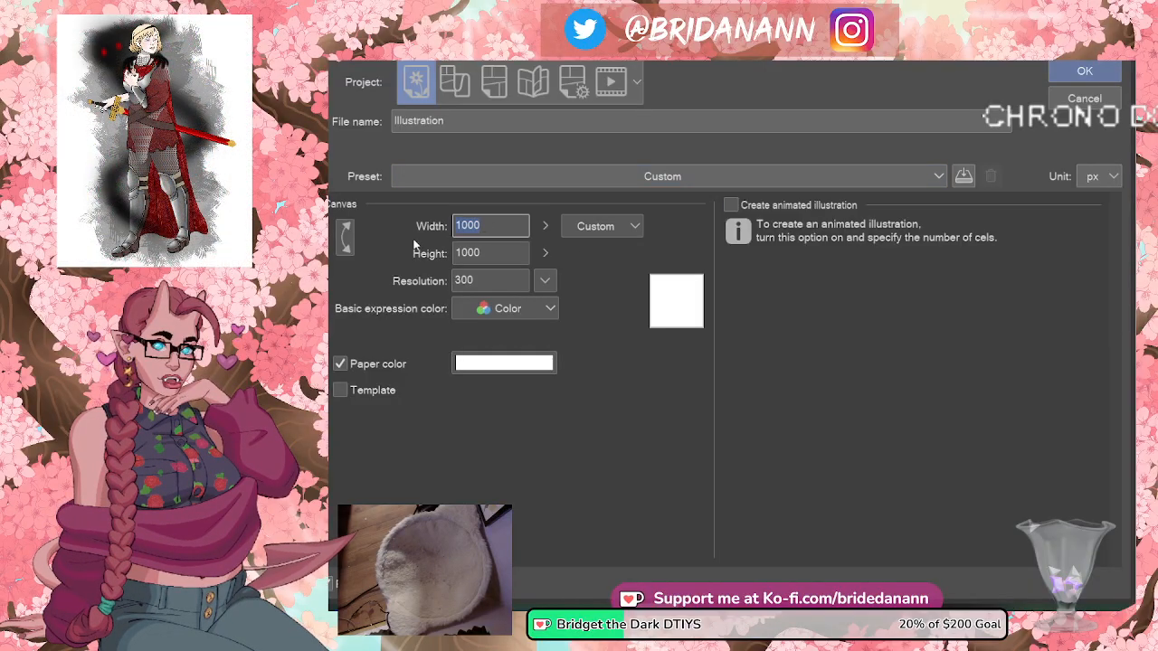
{"action": "type", "text": "2048"}
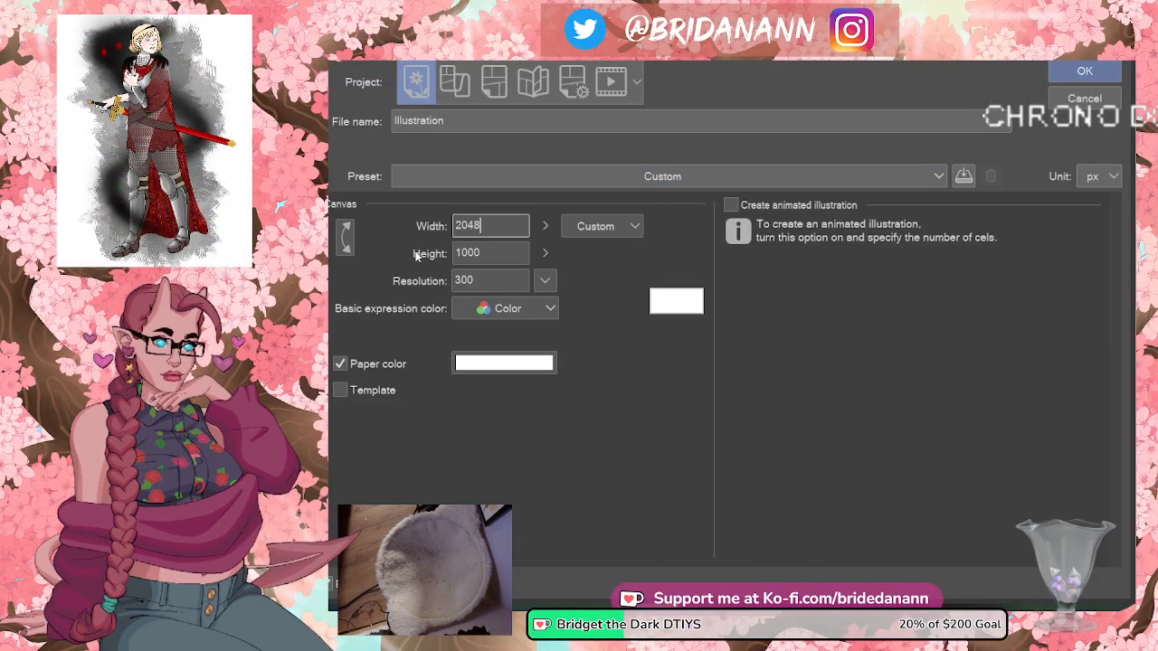
{"action": "left_click", "coordinate": [493, 257]}
{"action": "type", "text": "2"}
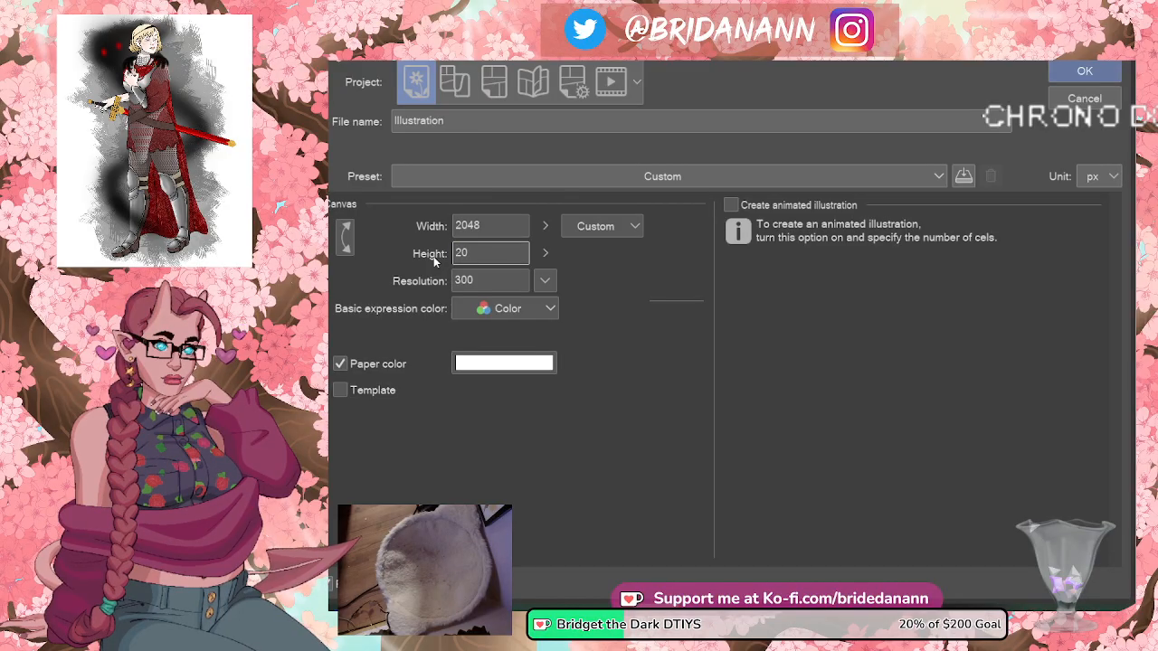
{"action": "type", "text": "048"}
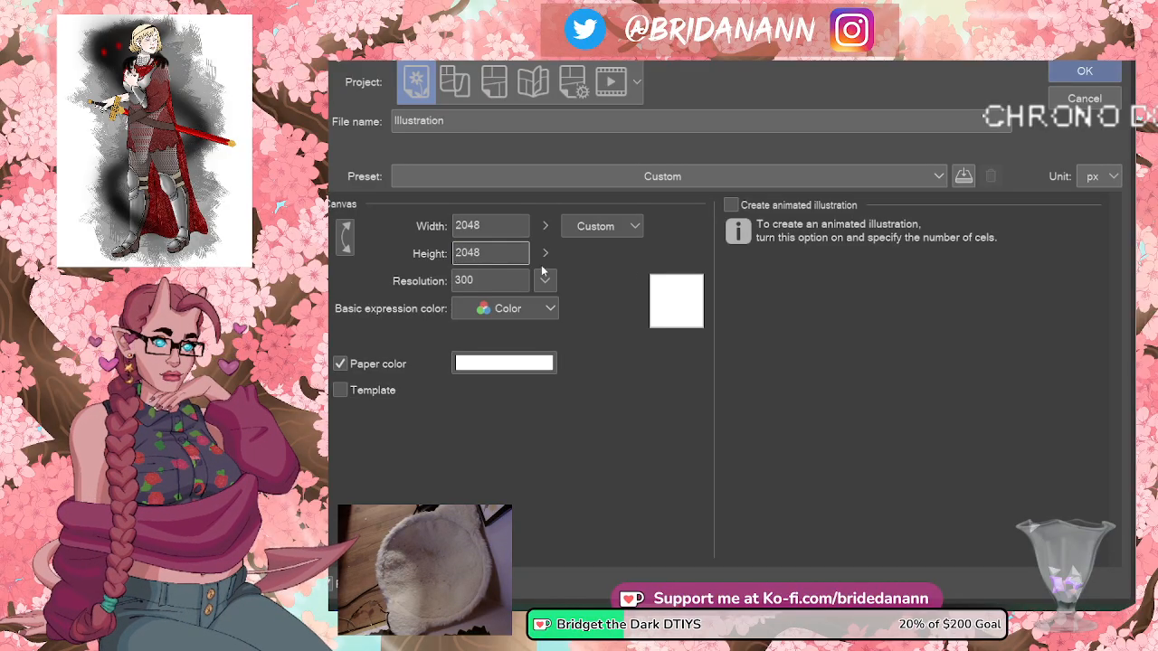
{"action": "left_click", "coordinate": [1085, 71]}
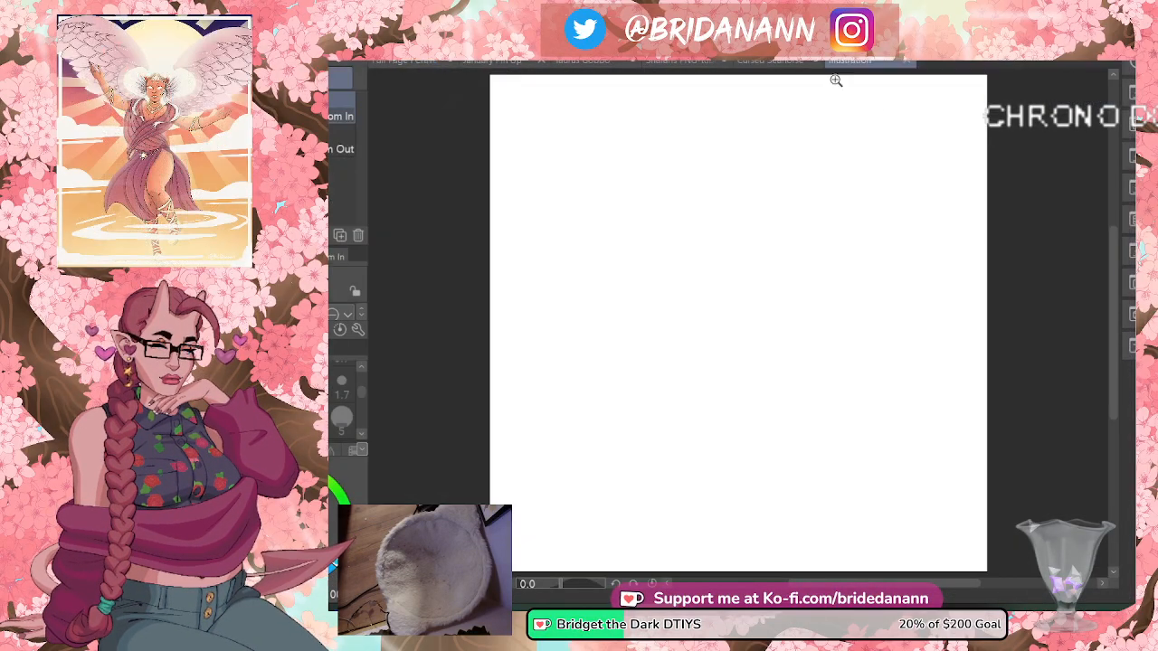
- Return to the blue creature drawing by way of the seahorse drawing and save it
{"action": "left_click", "coordinate": [778, 62]}
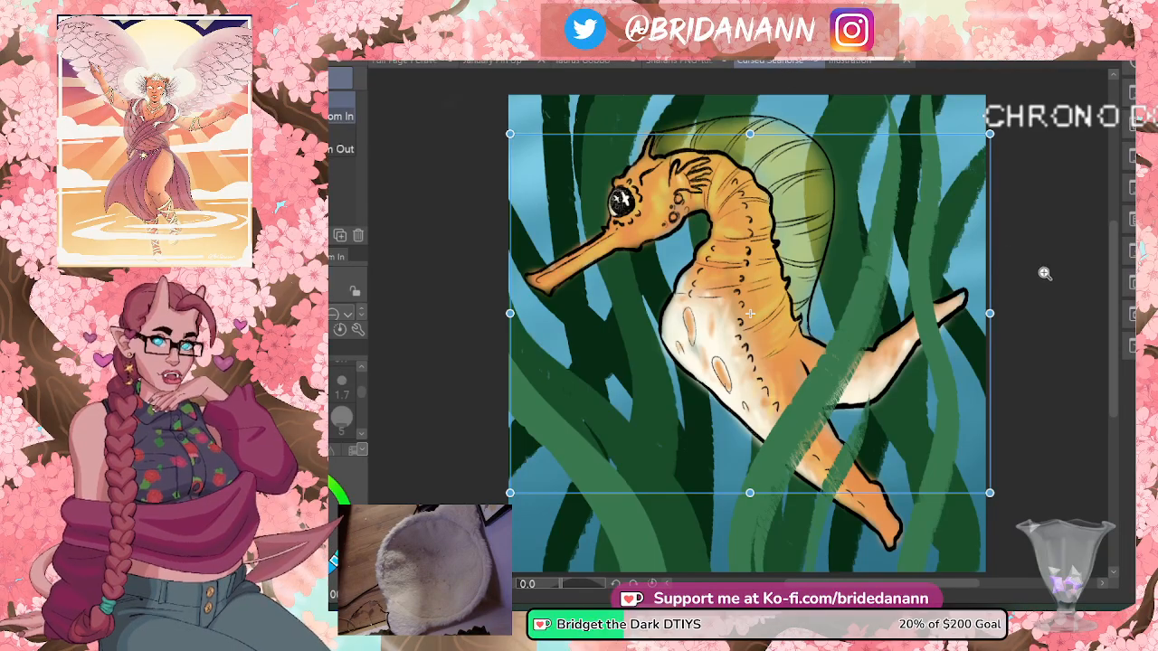
{"action": "left_click", "coordinate": [689, 61]}
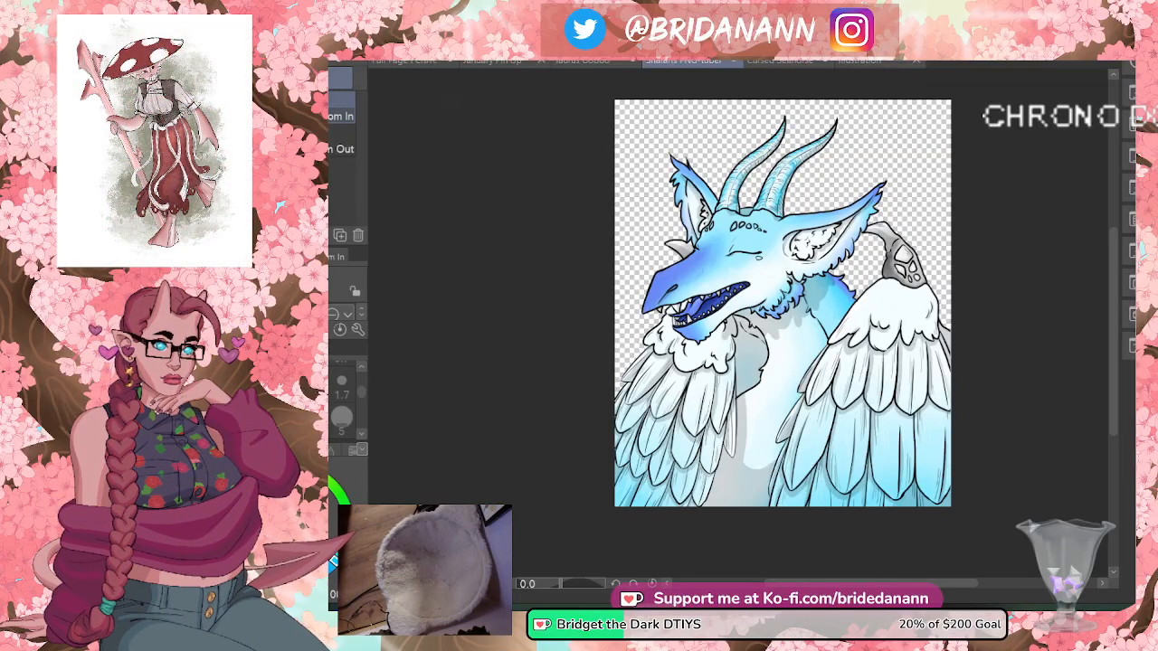
{"action": "key", "text": "alt+f"}
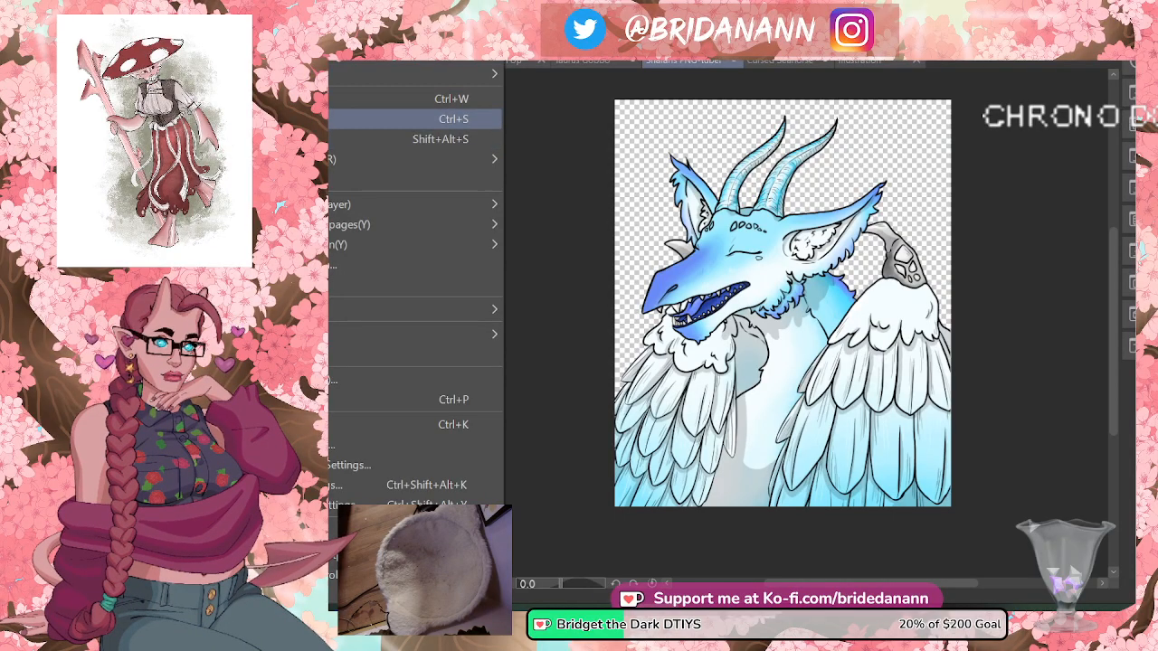
{"action": "left_click", "coordinate": [398, 118]}
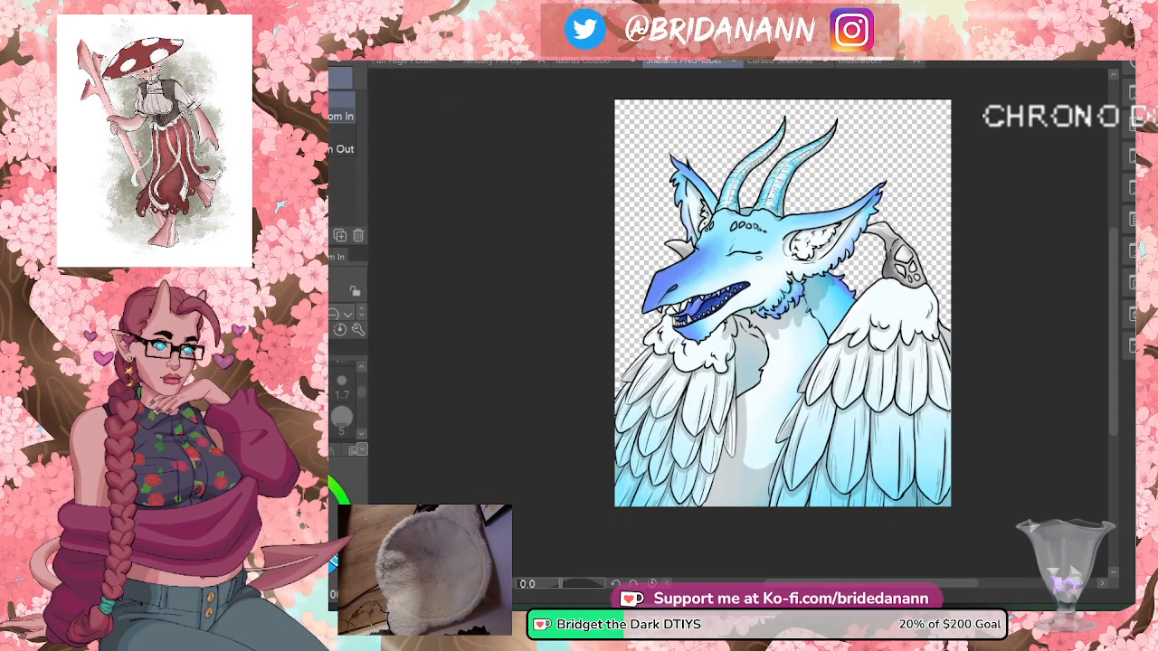
- Save a copy of the open-mouth, closed-eyes version in a different file format, ending its name with "PNG-tuber open eyes closed final"
{"action": "left_click", "coordinate": [331, 63]}
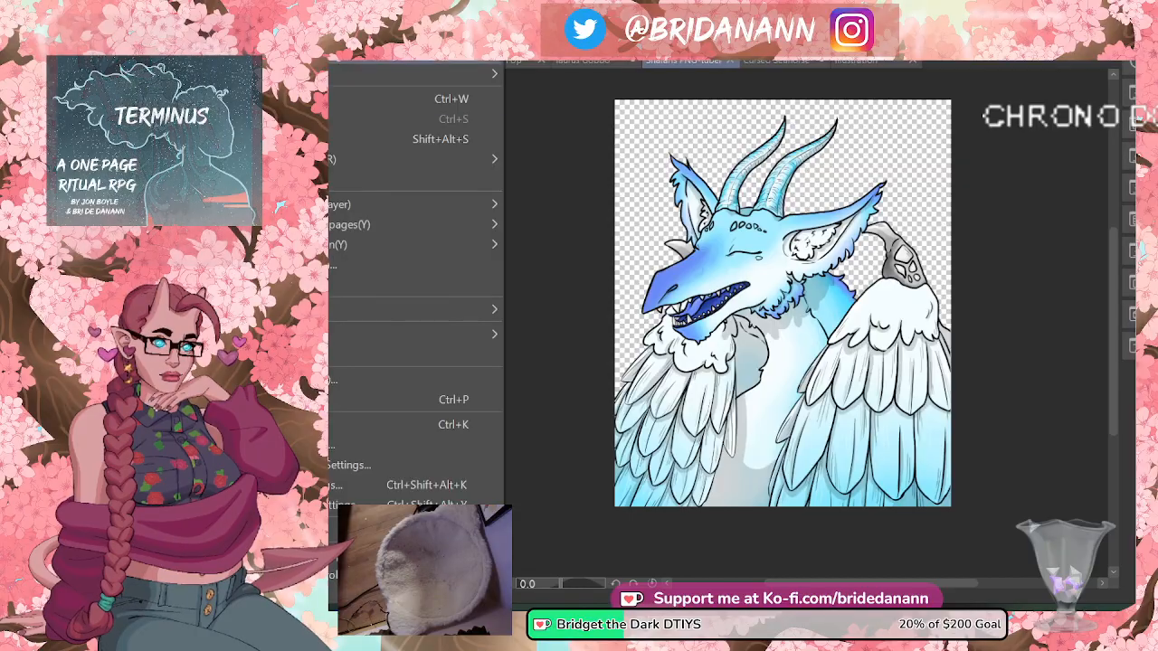
{"action": "left_click", "coordinate": [442, 139]}
{"action": "left_click", "coordinate": [412, 319]}
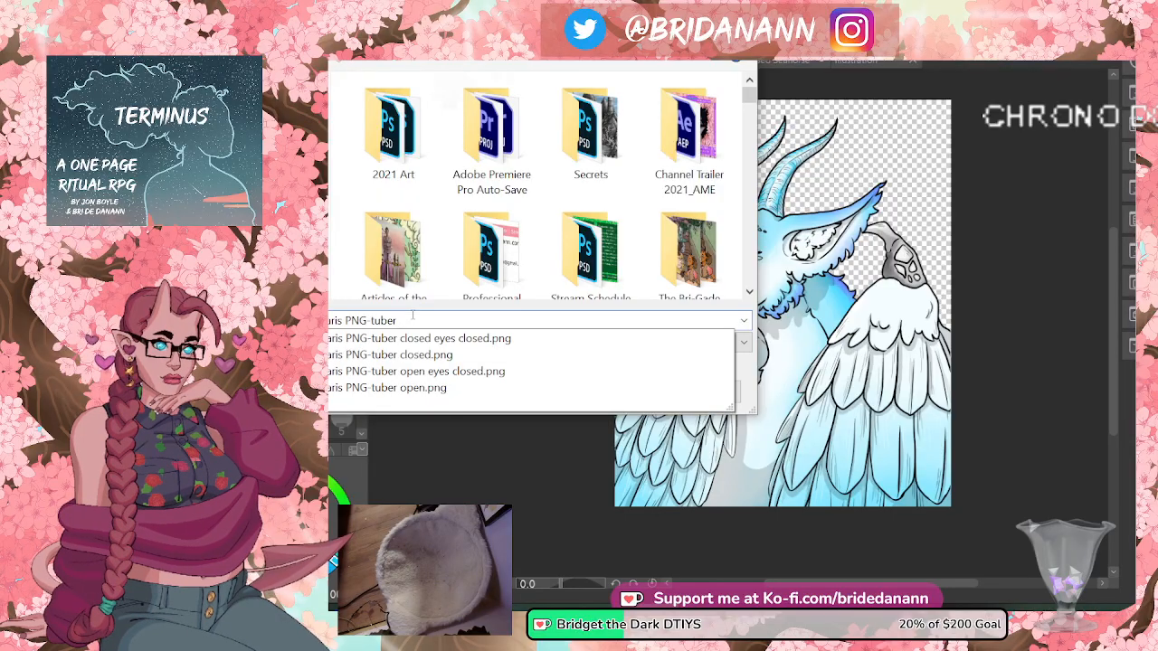
{"action": "left_click", "coordinate": [404, 372]}
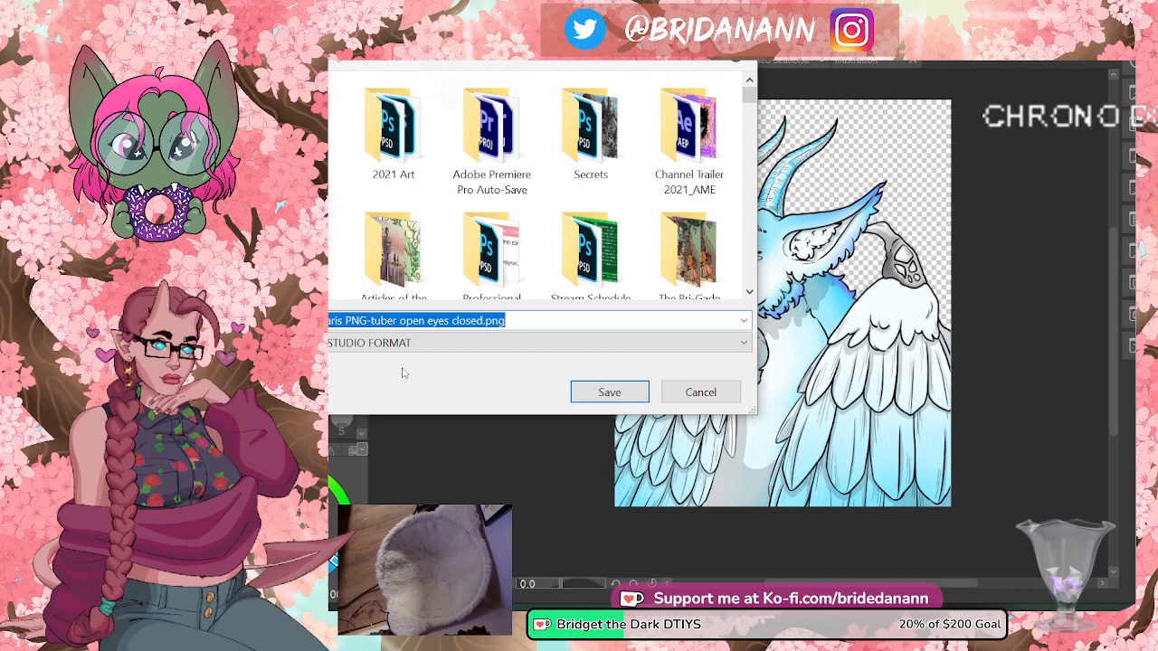
{"action": "left_click", "coordinate": [459, 343]}
{"action": "left_click", "coordinate": [459, 405]}
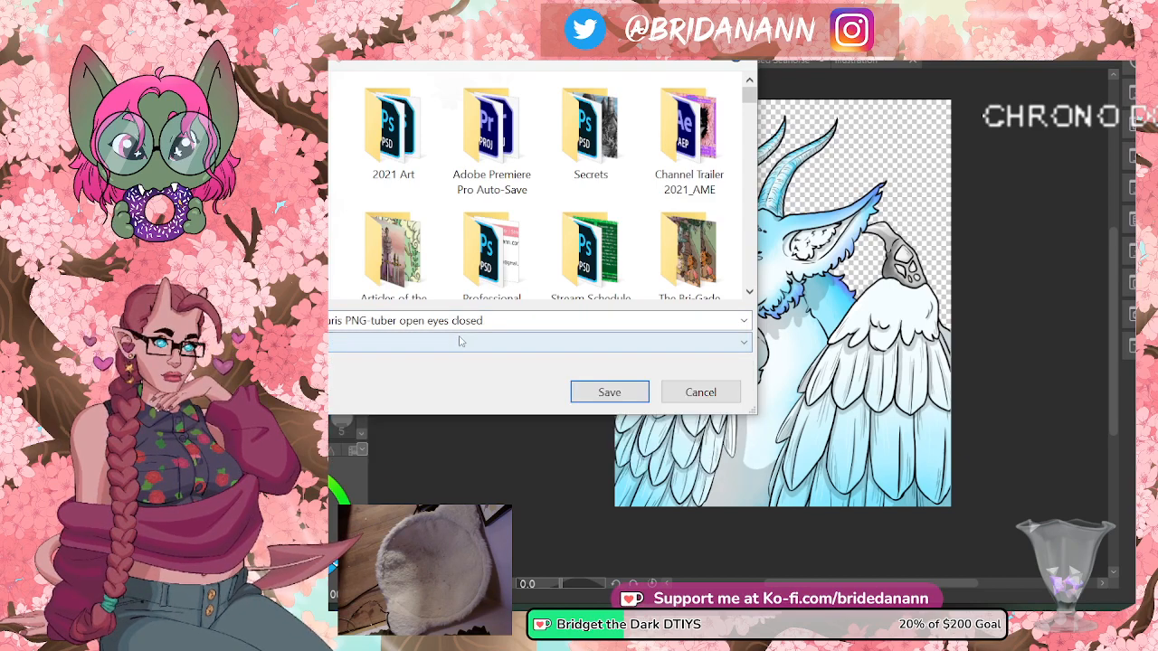
{"action": "left_click", "coordinate": [491, 316]}
{"action": "left_click", "coordinate": [491, 317]}
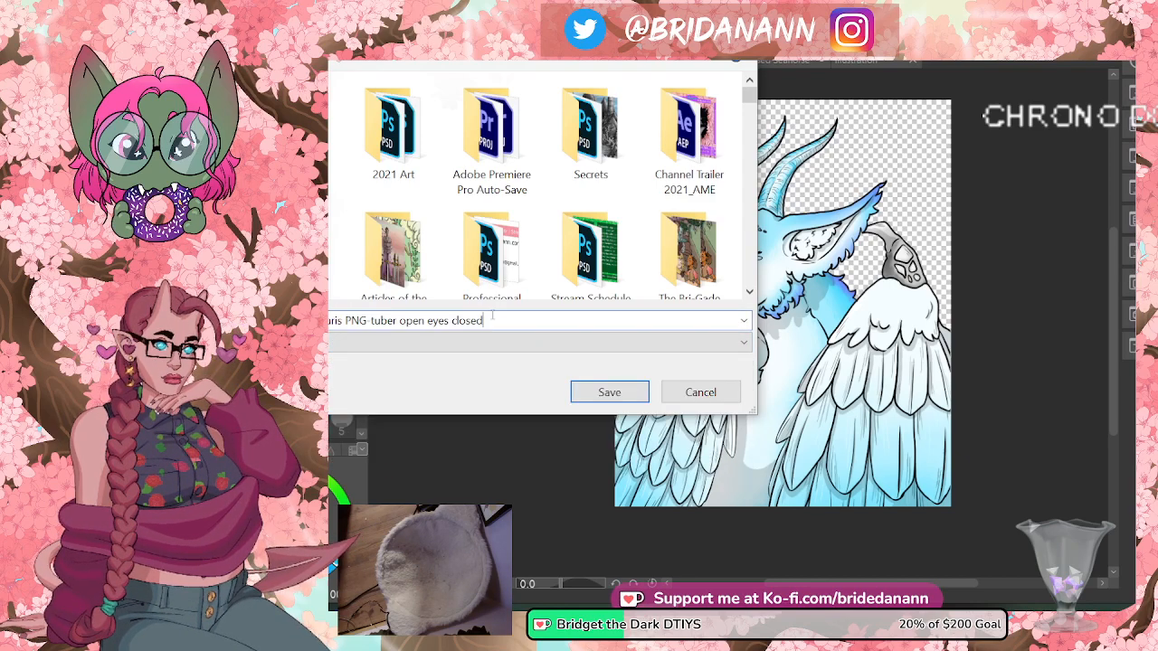
{"action": "type", "text": "final"}
{"action": "left_click", "coordinate": [608, 392]}
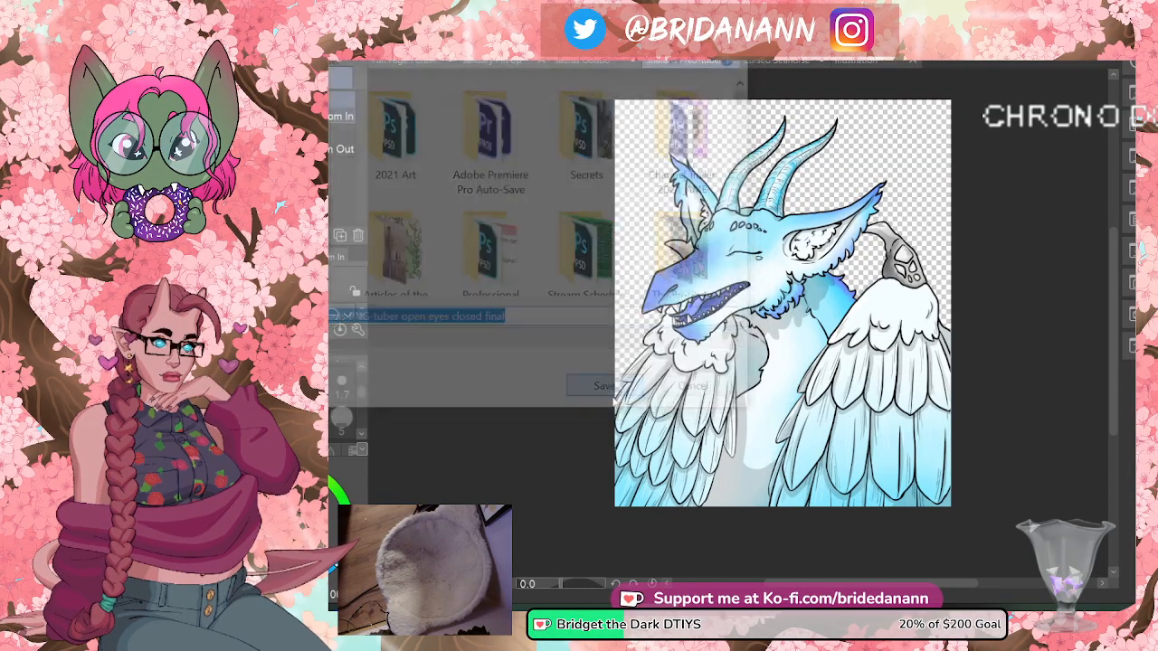
- Accept saving the closed-eyes version without layer information, and bring back the creature's open eyes
{"action": "left_click", "coordinate": [815, 237]}
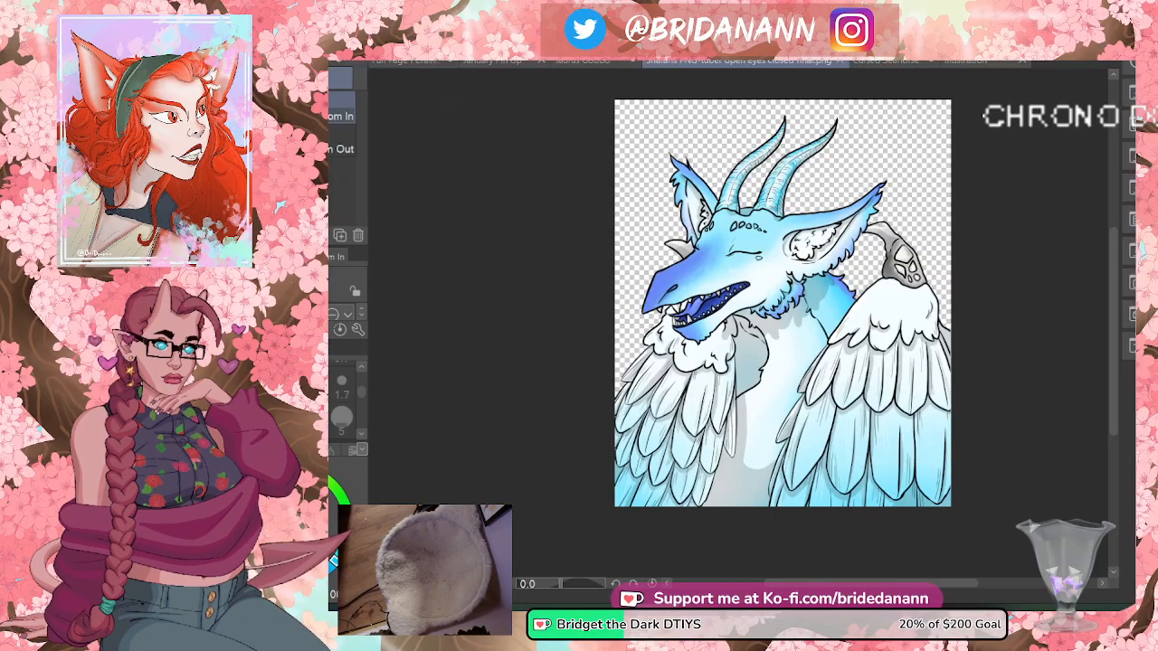
{"action": "key", "text": "ctrl+z"}
{"action": "key", "text": "ctrl+z"}
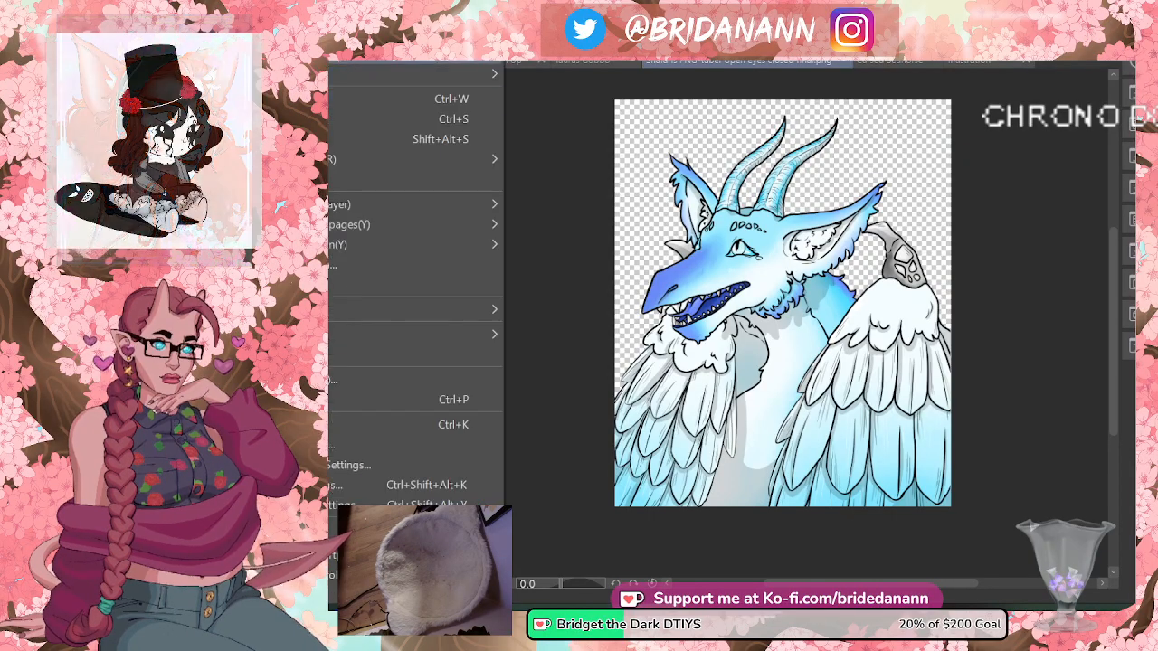
- Save a copy of the open-mouth, open-eyes version without layers, ending its file name with "PNG-tuber open final.png"
{"action": "left_click", "coordinate": [414, 139]}
{"action": "left_click", "coordinate": [522, 323]}
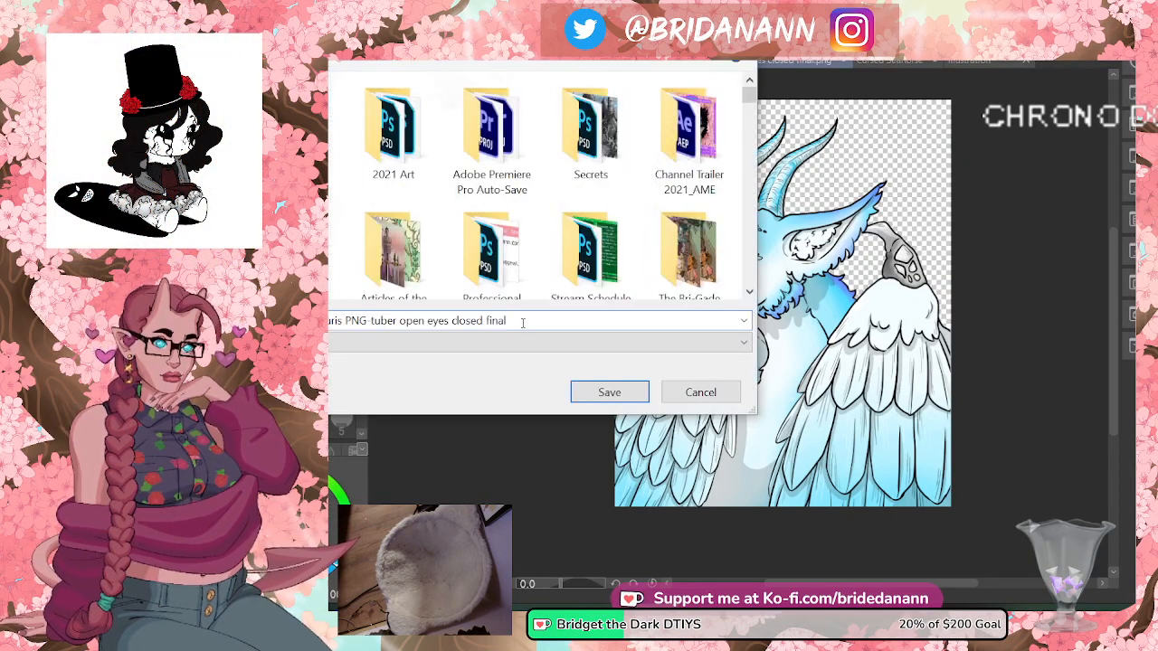
{"action": "left_click_drag", "start_coordinate": [508, 321], "coordinate": [407, 320]}
{"action": "key", "text": "BackSpace"}
{"action": "key", "text": "BackSpace"}
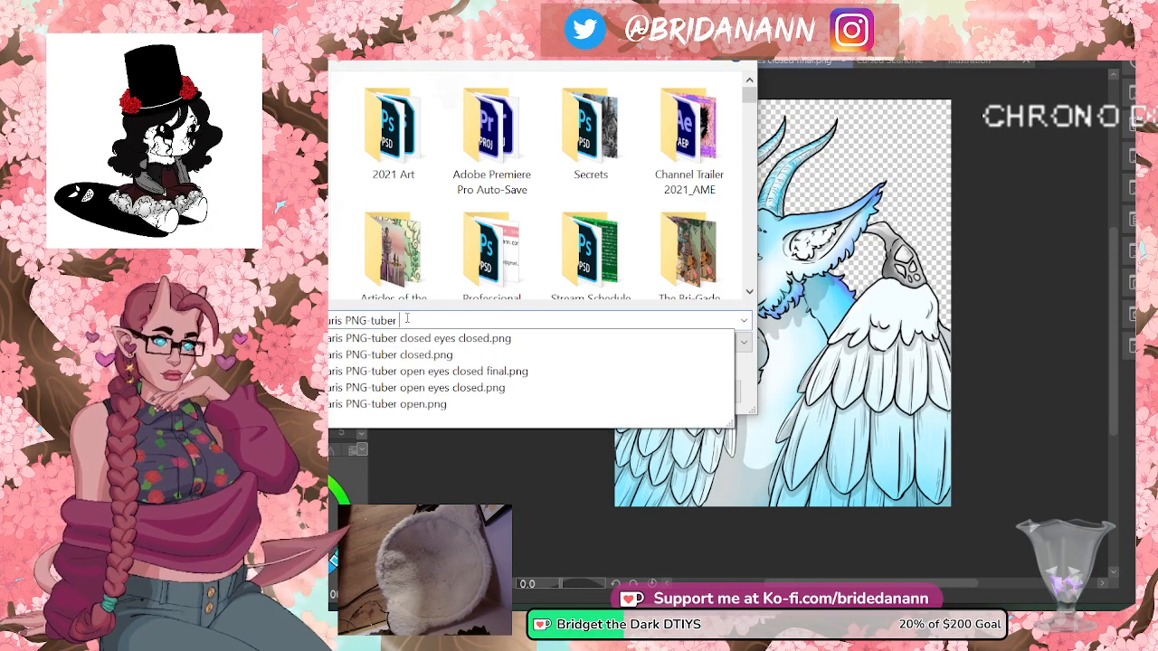
{"action": "key", "text": "BackSpace"}
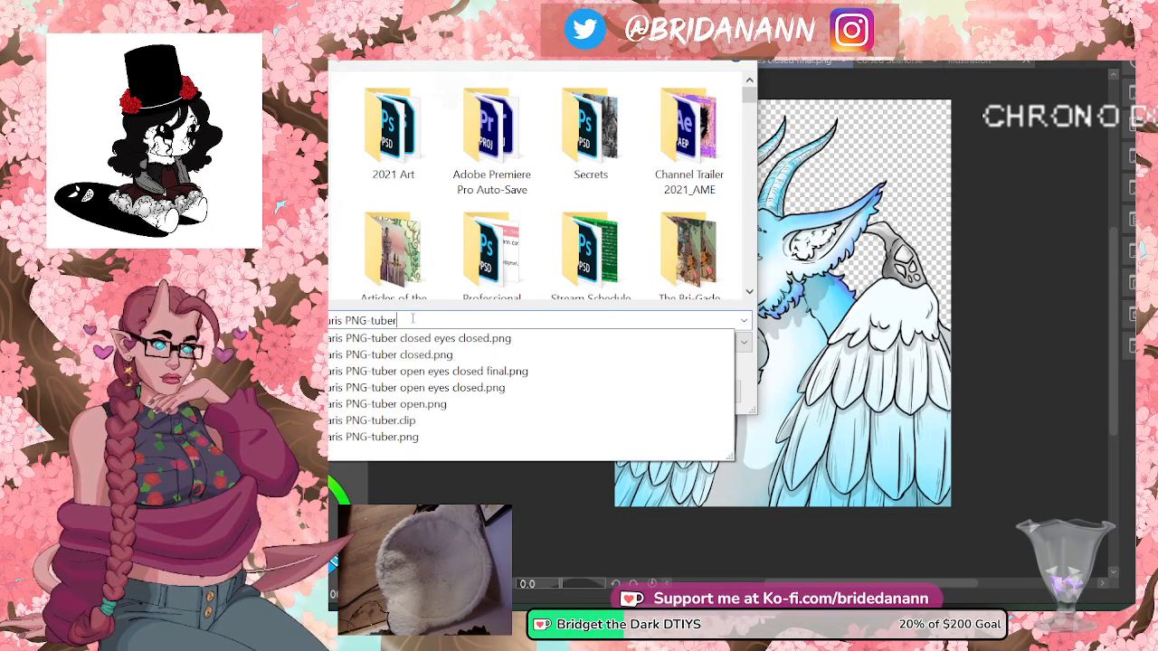
{"action": "left_click", "coordinate": [425, 403]}
{"action": "left_click", "coordinate": [427, 320]}
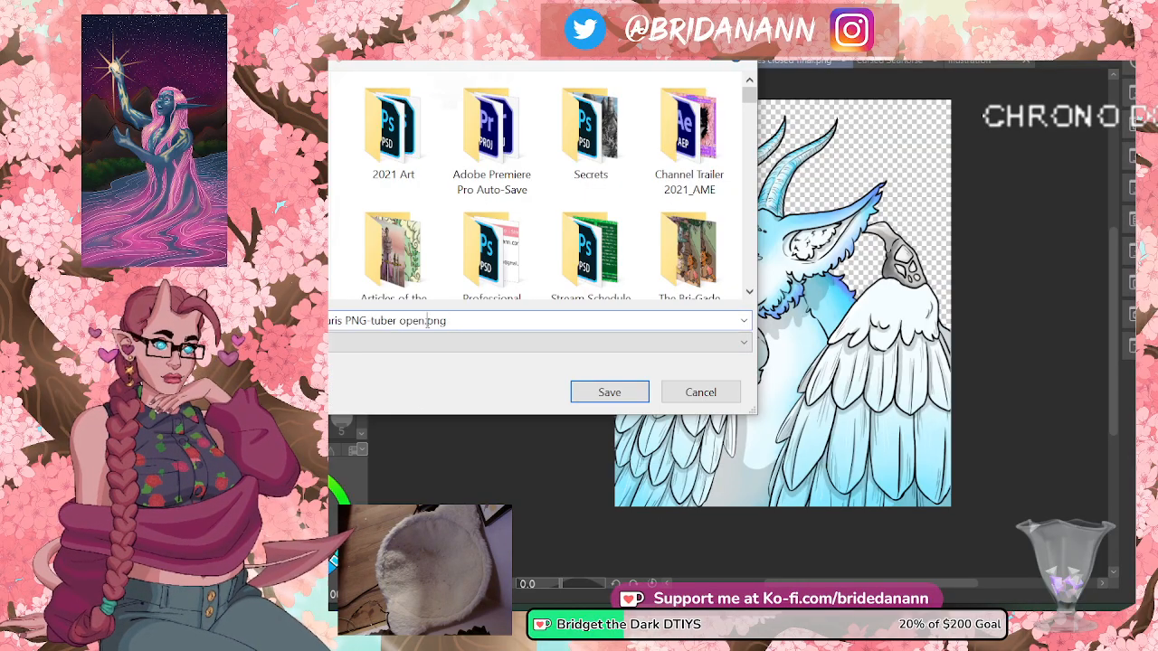
{"action": "type", "text": "final"}
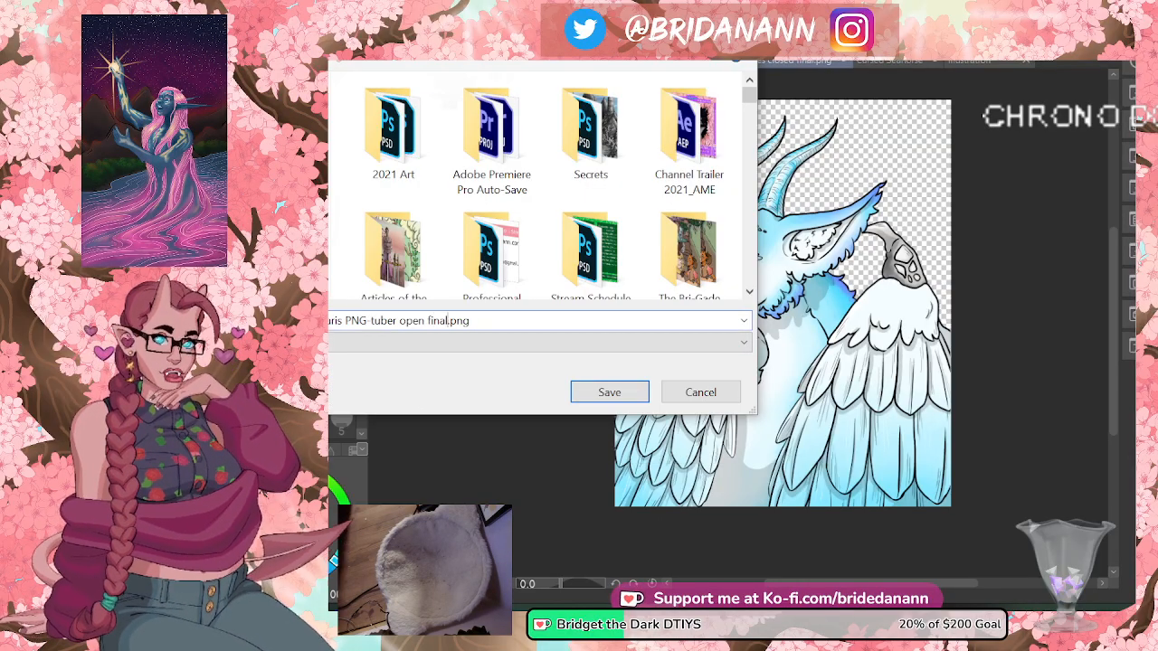
{"action": "left_click", "coordinate": [585, 392]}
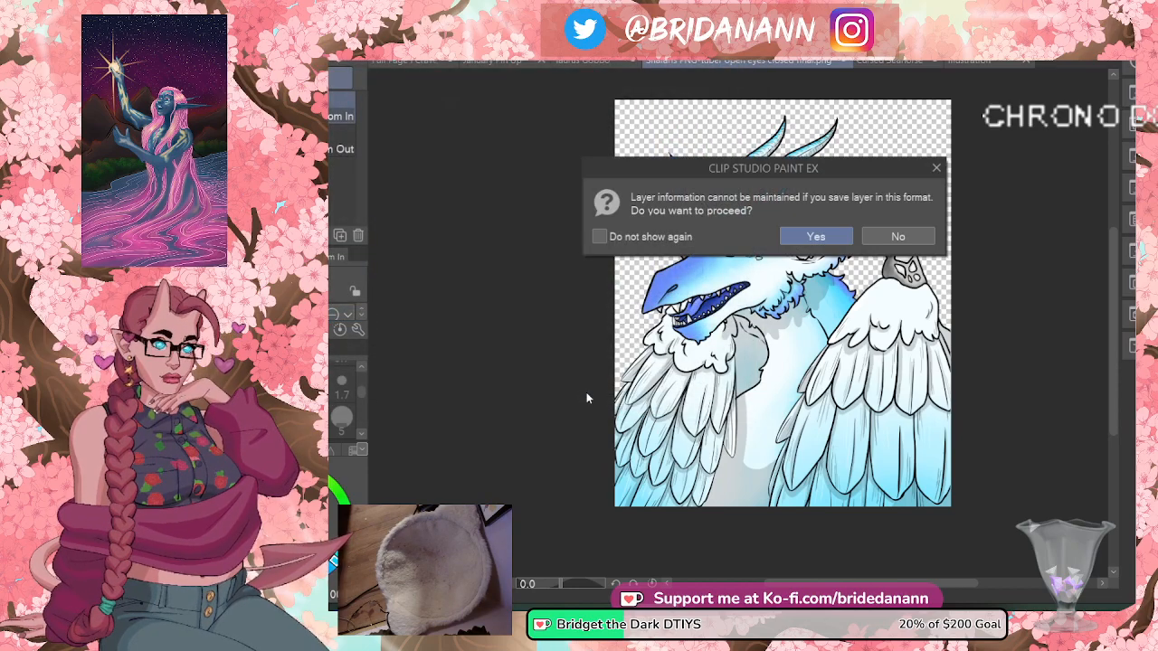
{"action": "left_click", "coordinate": [816, 236]}
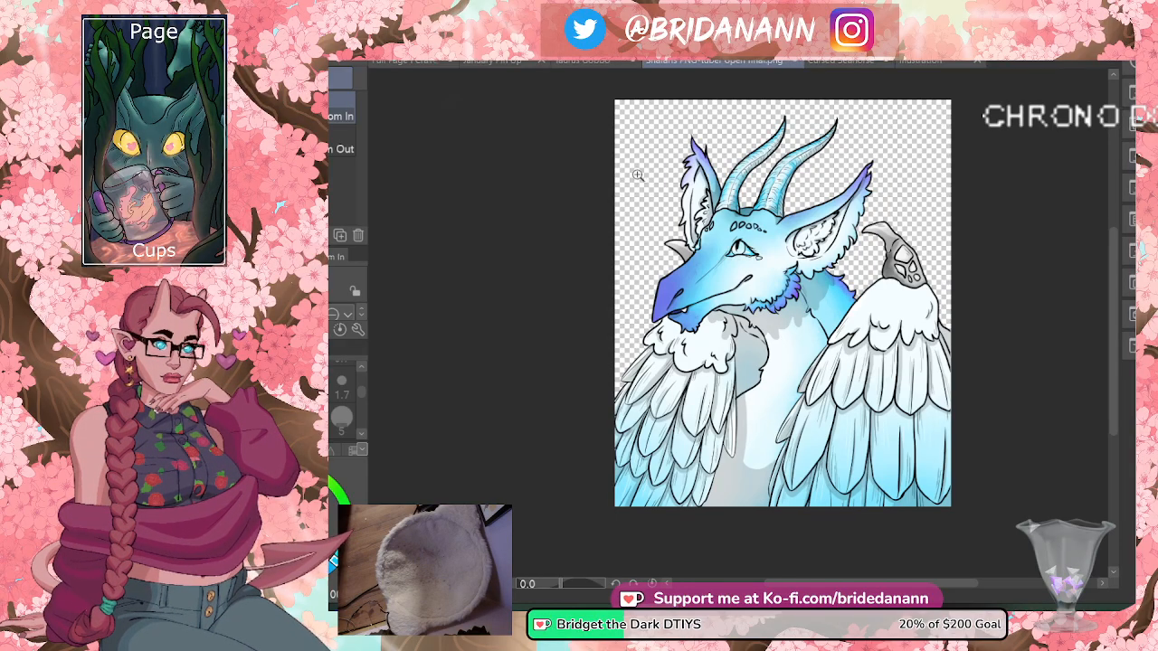
- Save a copy of the closed-mouth, open-eyes version without layers, ending its file name with "PNG-tuber closed final.png"
{"action": "left_click", "coordinate": [244, 11]}
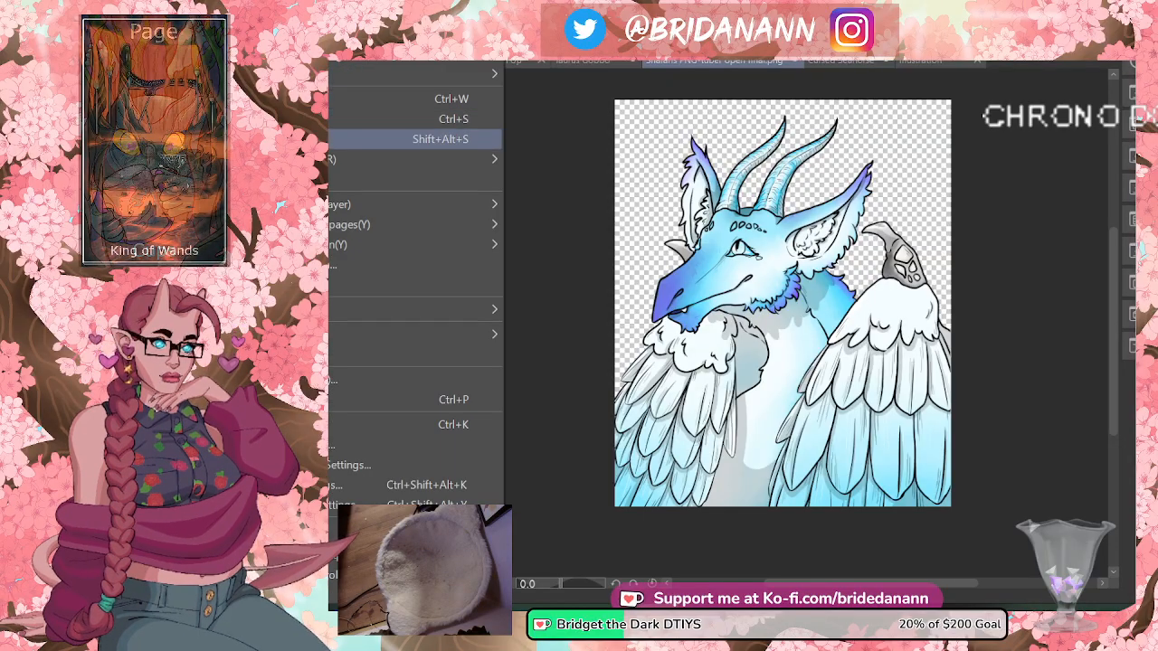
{"action": "left_click", "coordinate": [425, 139]}
{"action": "left_click", "coordinate": [455, 319]}
{"action": "left_click_drag", "start_coordinate": [455, 319], "coordinate": [402, 320]}
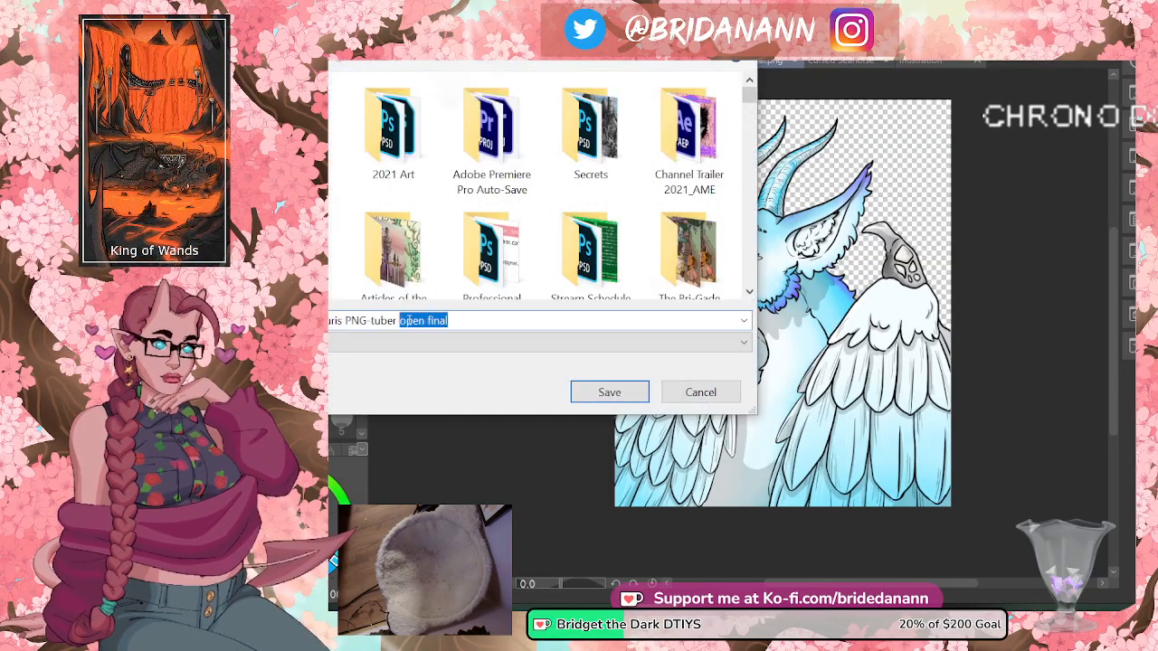
{"action": "key", "text": "BackSpace"}
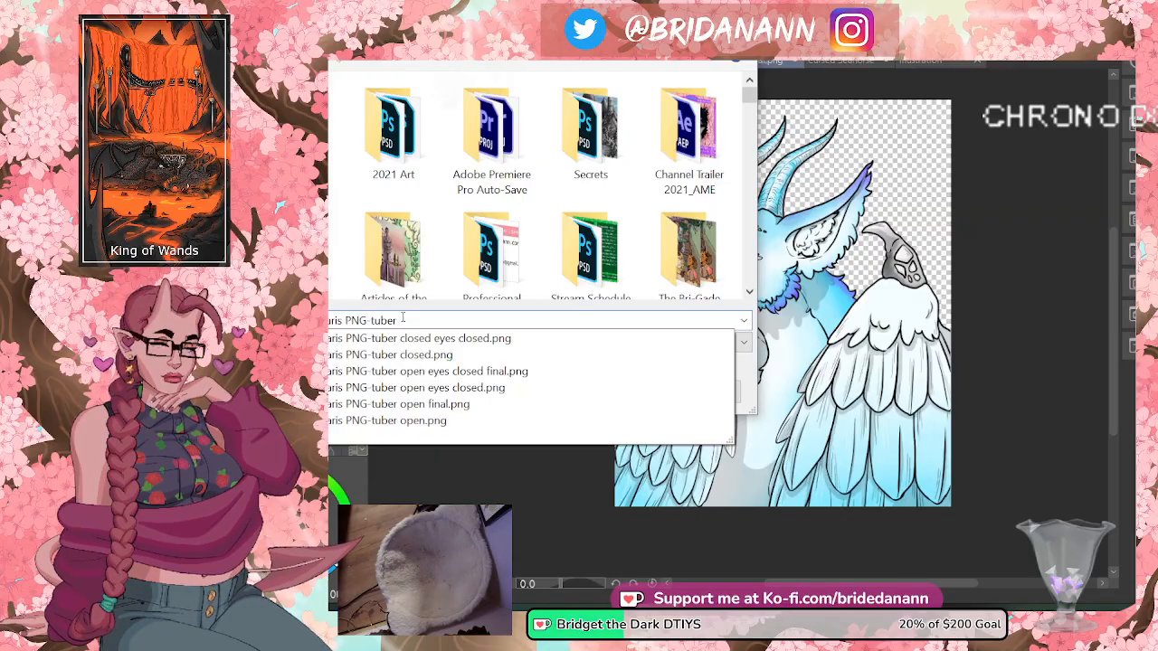
{"action": "left_click", "coordinate": [398, 355]}
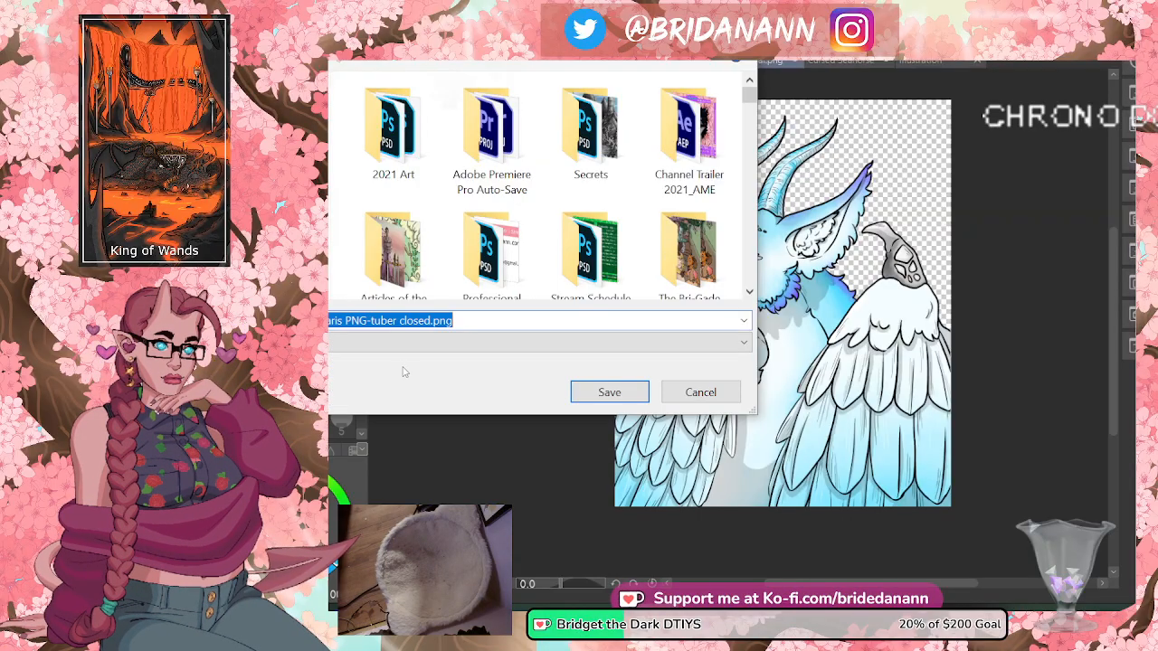
{"action": "left_click", "coordinate": [429, 320]}
{"action": "type", "text": "final"}
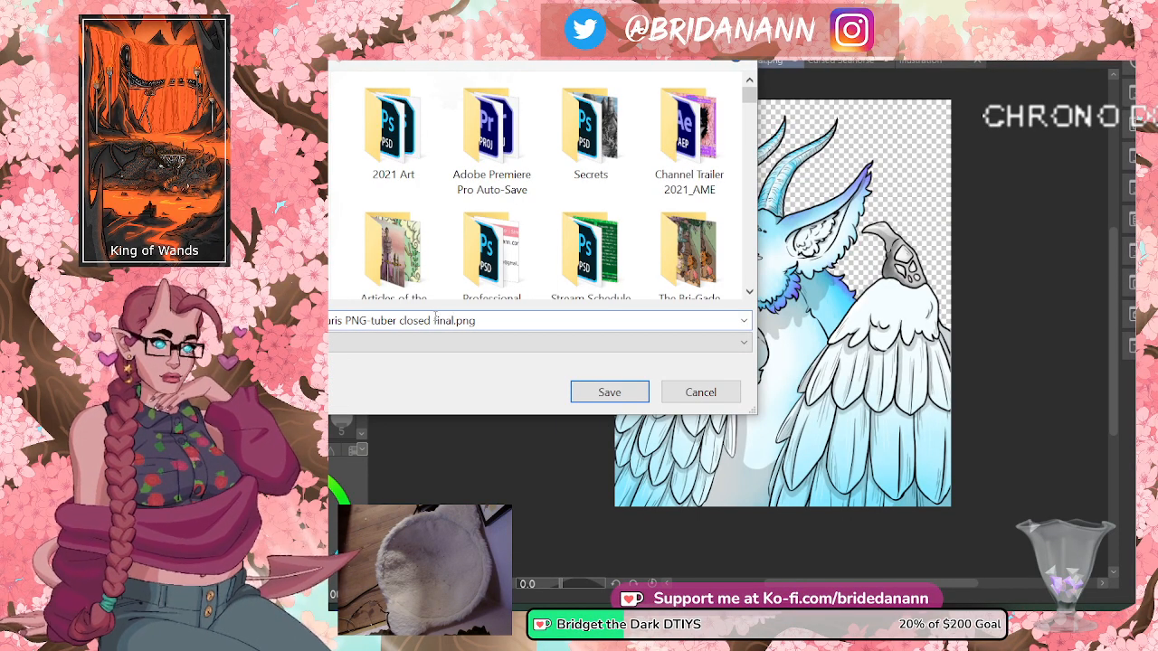
{"action": "left_click", "coordinate": [607, 387]}
{"action": "left_click", "coordinate": [819, 235]}
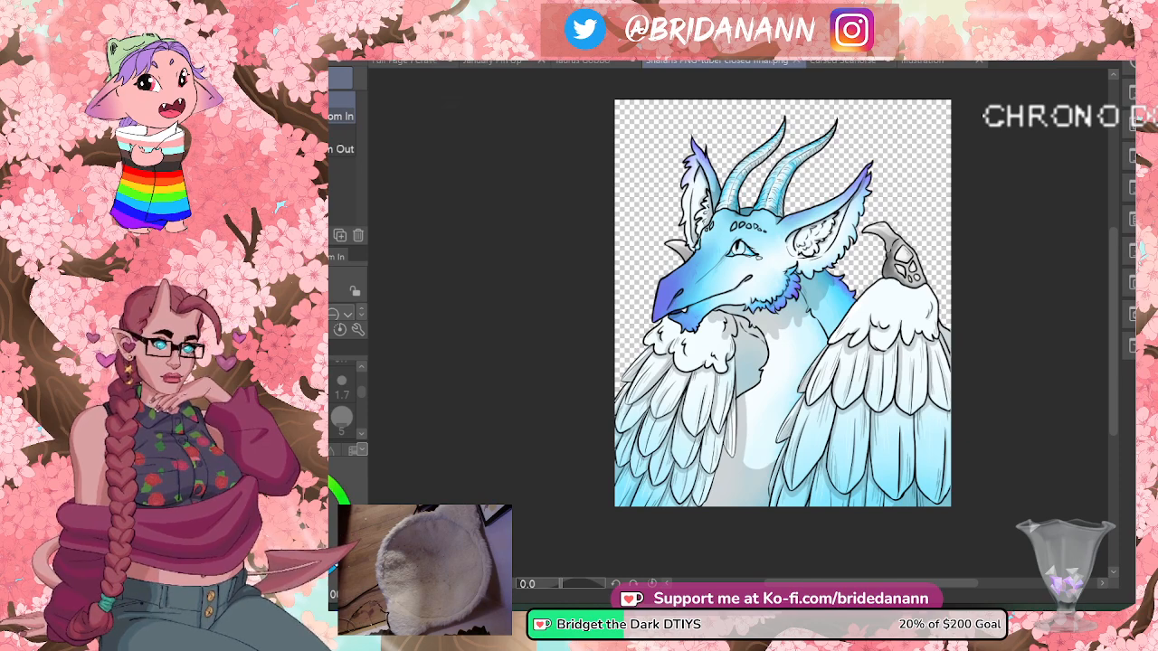
- Switch the closed-mouth creature to closed eyes and save a layerless copy with a name ending in "PNG-tuber closed eyes closed final.png"
{"action": "key", "text": "ctrl+z"}
{"action": "key", "text": "ctrl+z"}
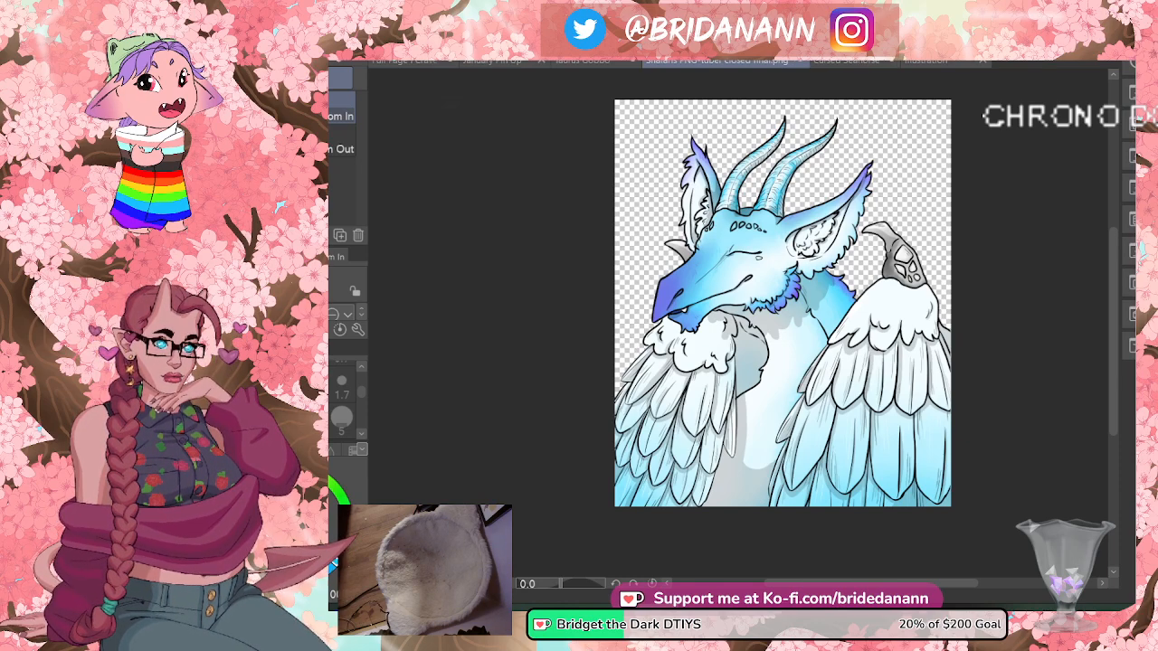
{"action": "left_click", "coordinate": [316, 52]}
{"action": "left_click", "coordinate": [362, 141]}
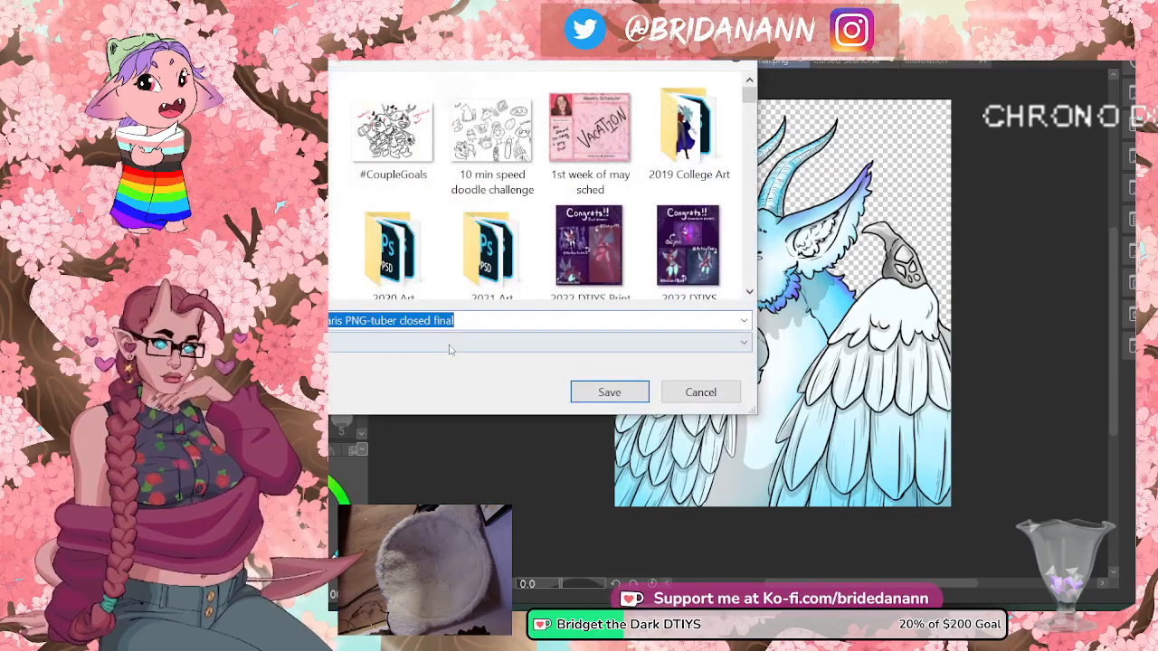
{"action": "left_click", "coordinate": [449, 342]}
{"action": "left_click", "coordinate": [450, 414]}
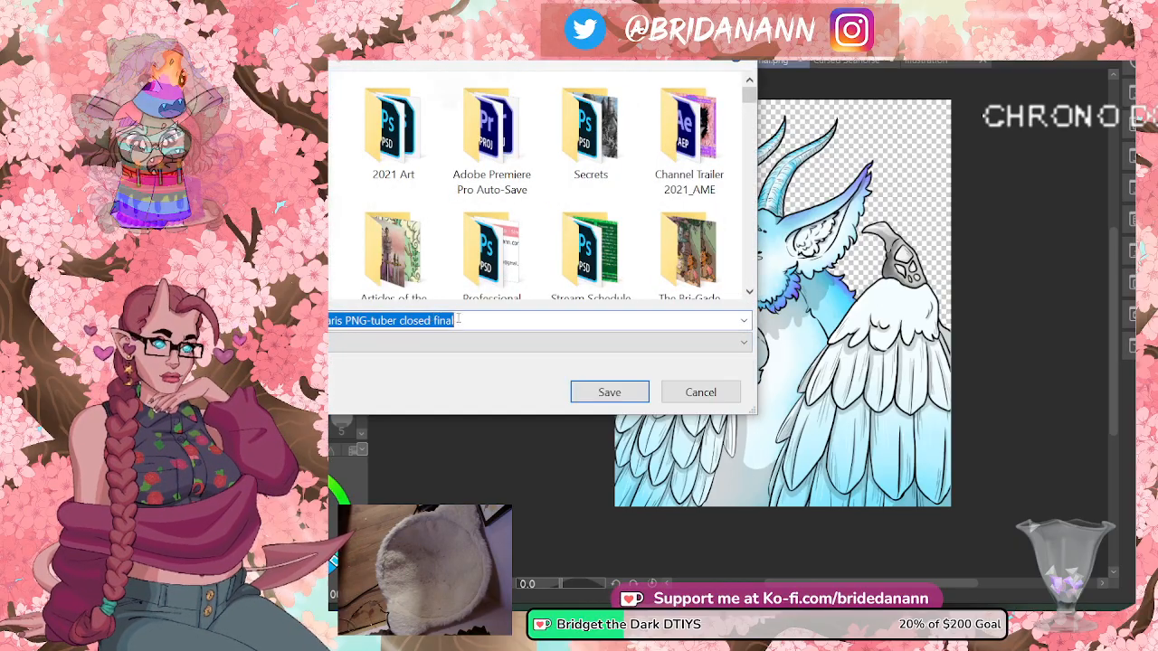
{"action": "double_click", "coordinate": [449, 320]}
{"action": "key", "text": "BackSpace"}
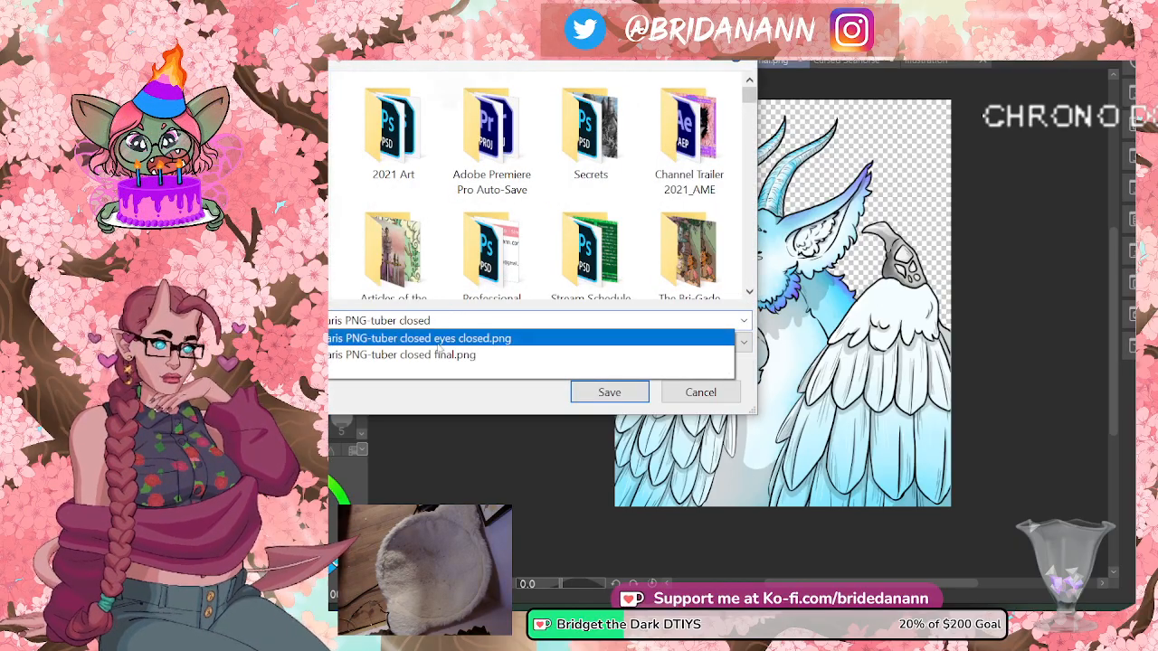
{"action": "left_click", "coordinate": [447, 335]}
{"action": "left_click", "coordinate": [488, 320]}
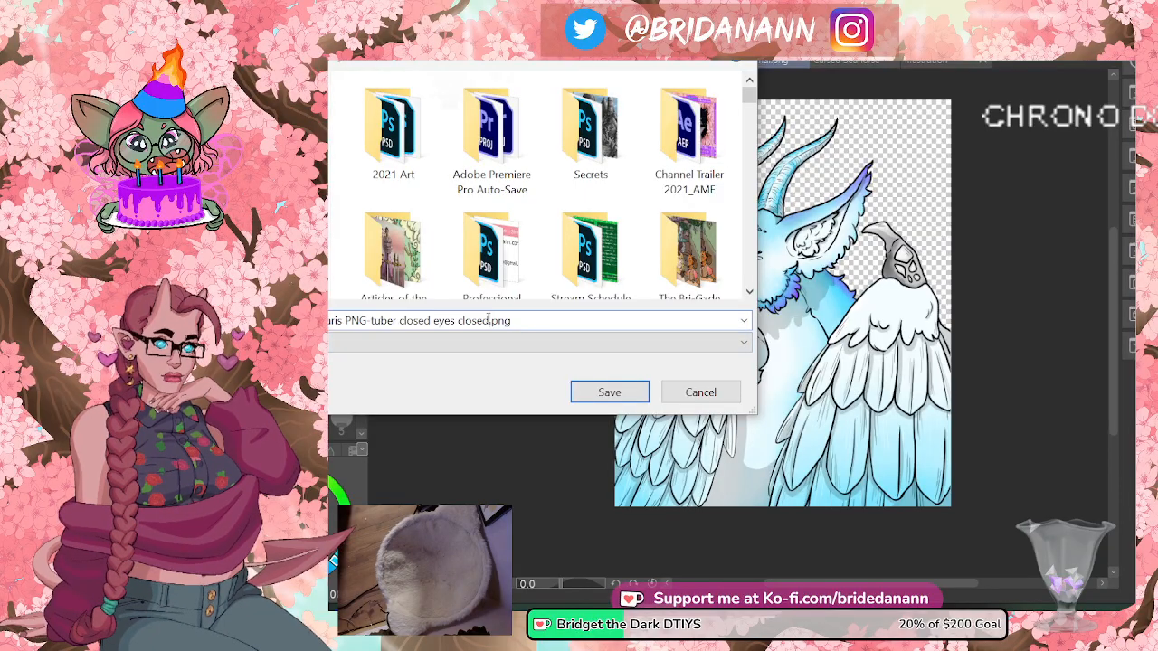
{"action": "type", "text": "final"}
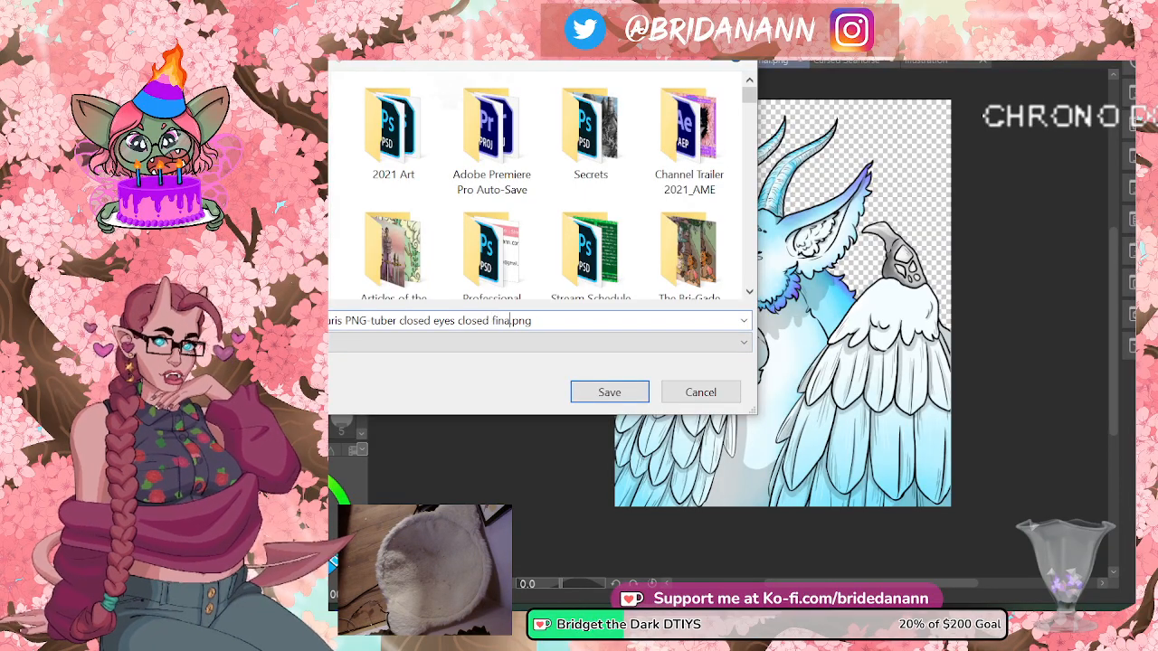
{"action": "left_click", "coordinate": [607, 393]}
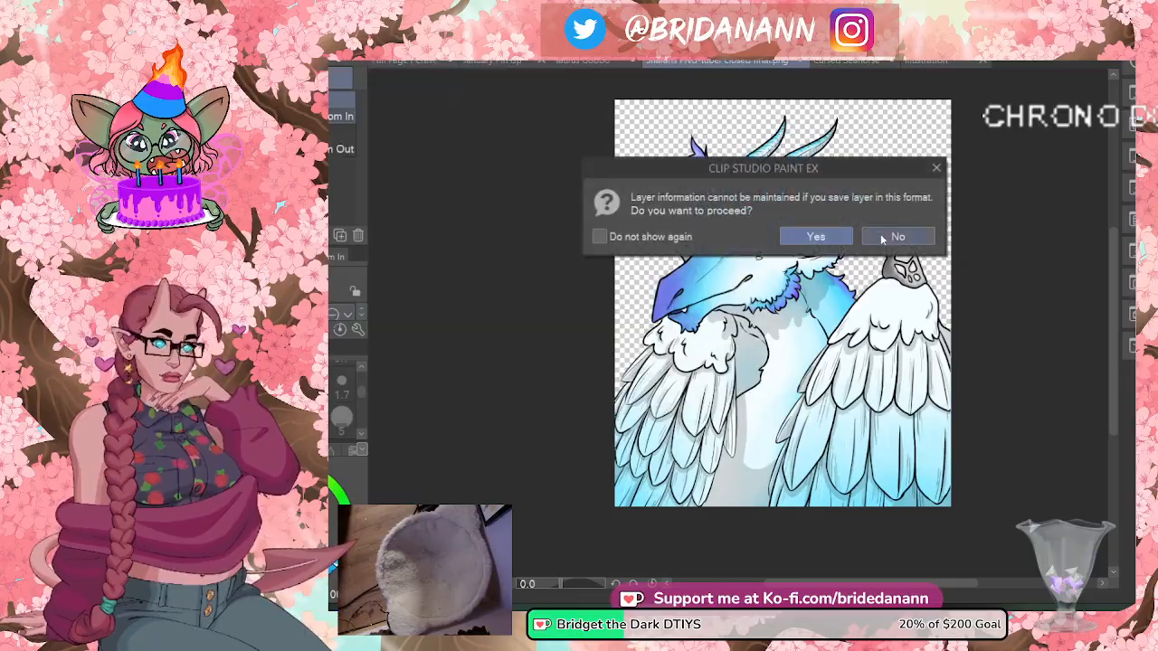
{"action": "left_click", "coordinate": [816, 237]}
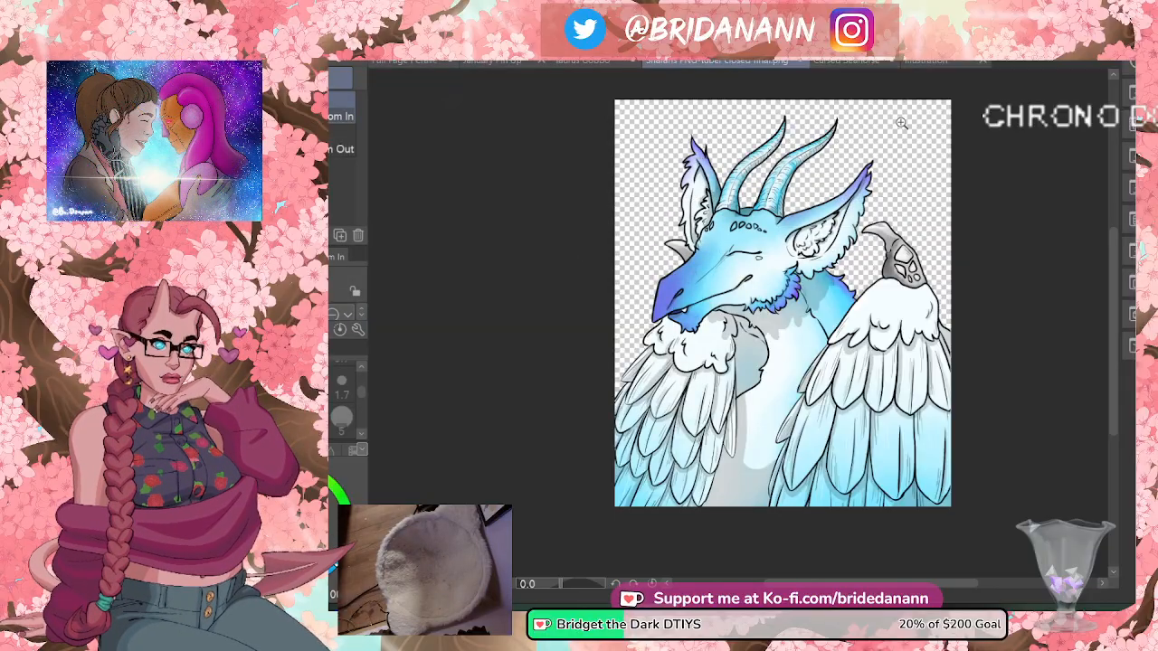
- Switch to the blank square illustration and paste the creature artwork into it
{"action": "left_click", "coordinate": [983, 63]}
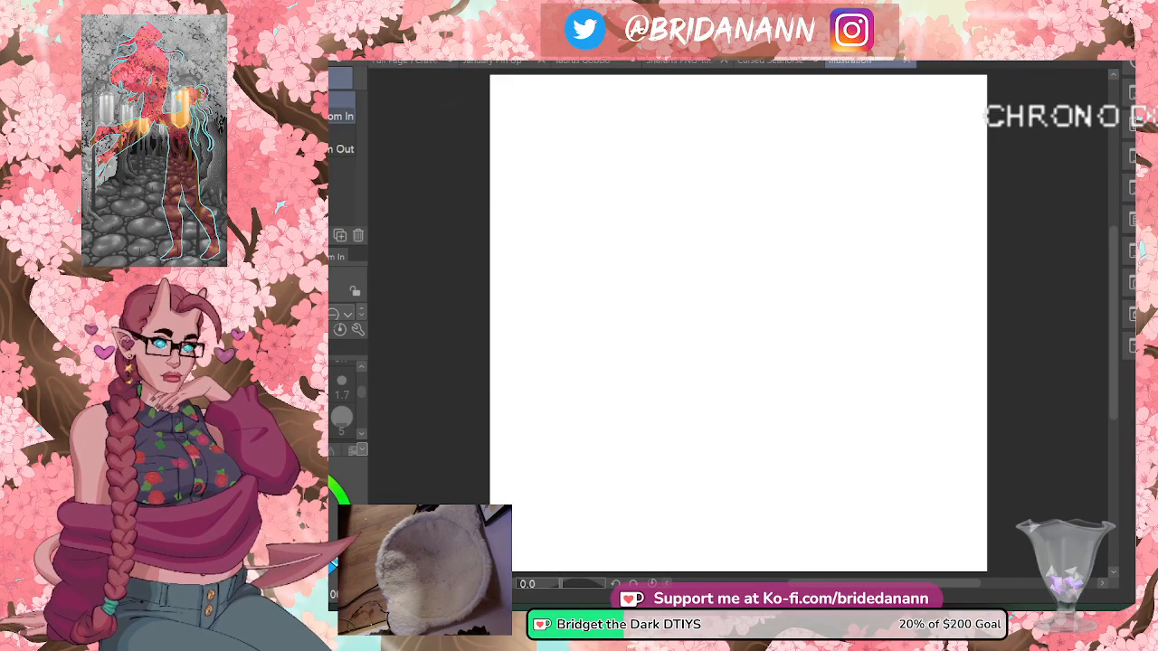
{"action": "key", "text": "ctrl+v"}
{"action": "key", "text": "ctrl+minus"}
{"action": "key", "text": "ctrl+minus"}
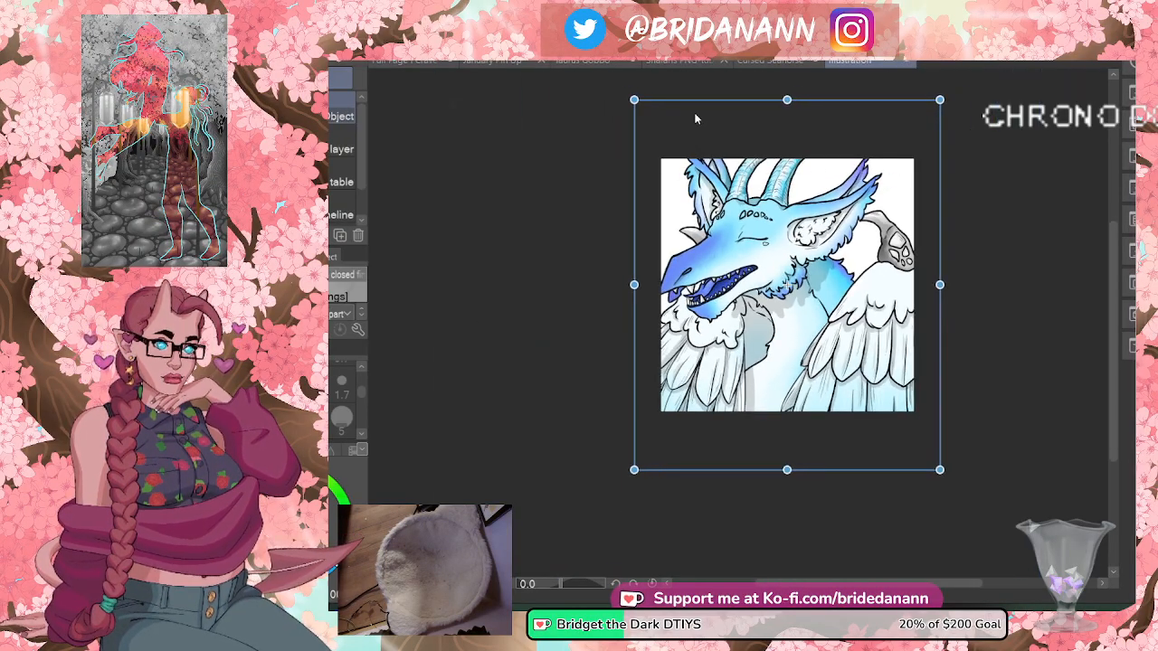
- Scale the pasted creature to the full canvas width and position it so the horns and both ears fit inside the square
{"action": "left_click_drag", "start_coordinate": [636, 98], "coordinate": [684, 160]}
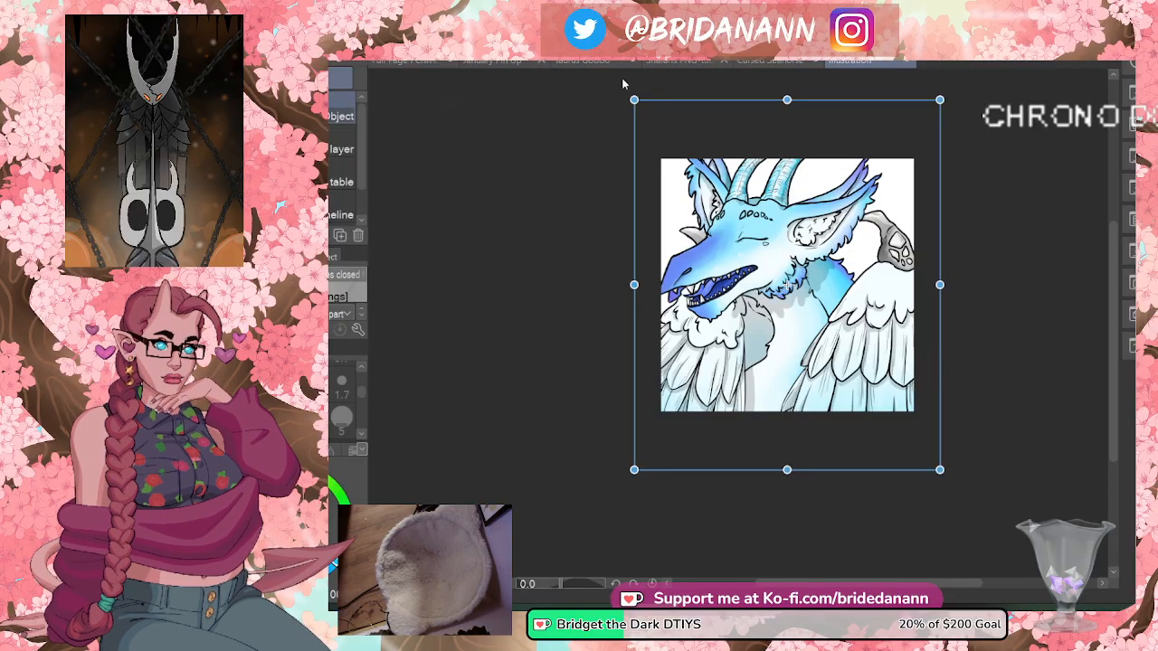
{"action": "left_click_drag", "start_coordinate": [634, 99], "coordinate": [664, 136]}
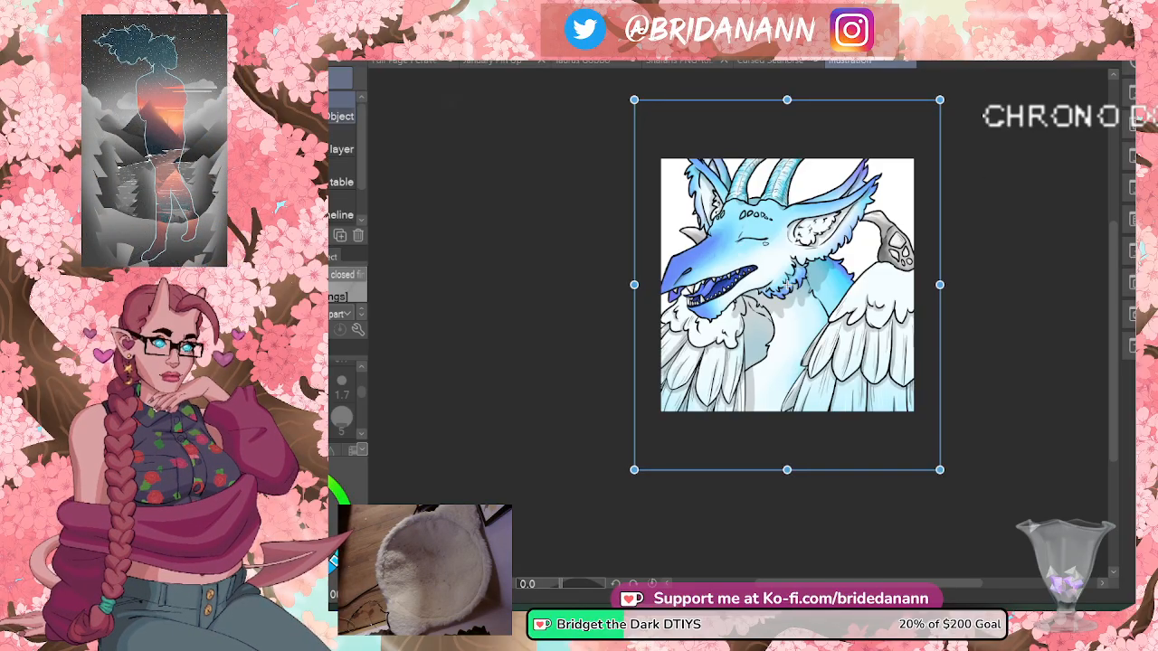
{"action": "key", "text": "ctrl+t"}
{"action": "left_click_drag", "start_coordinate": [634, 100], "coordinate": [697, 174]}
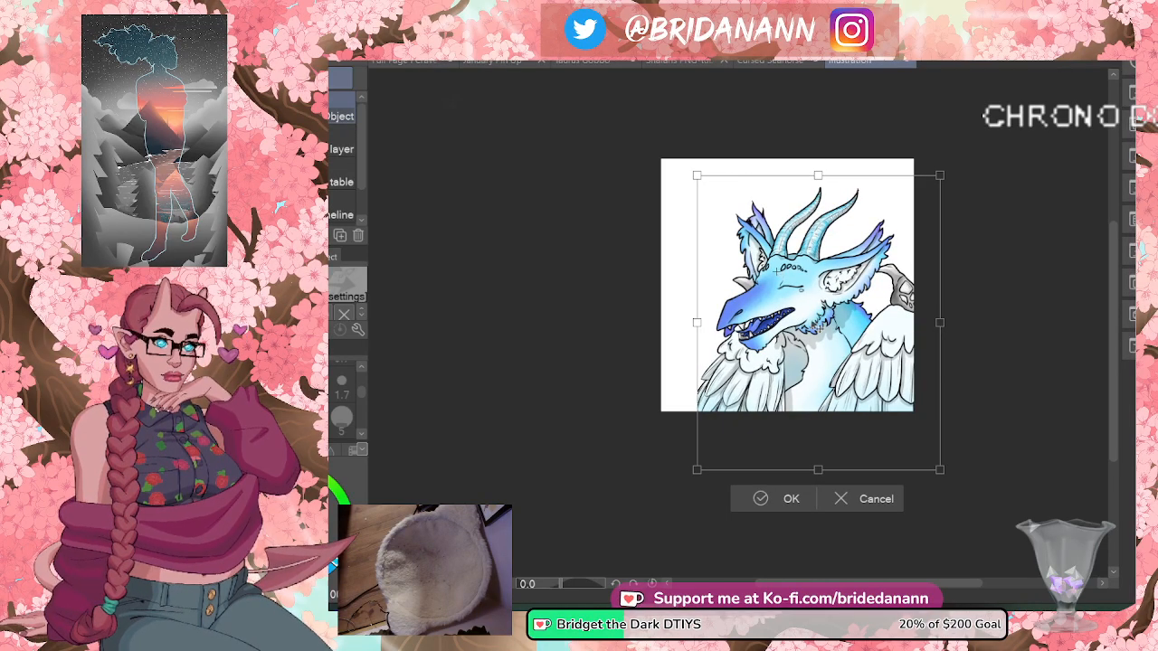
{"action": "left_click_drag", "start_coordinate": [847, 364], "coordinate": [824, 325]}
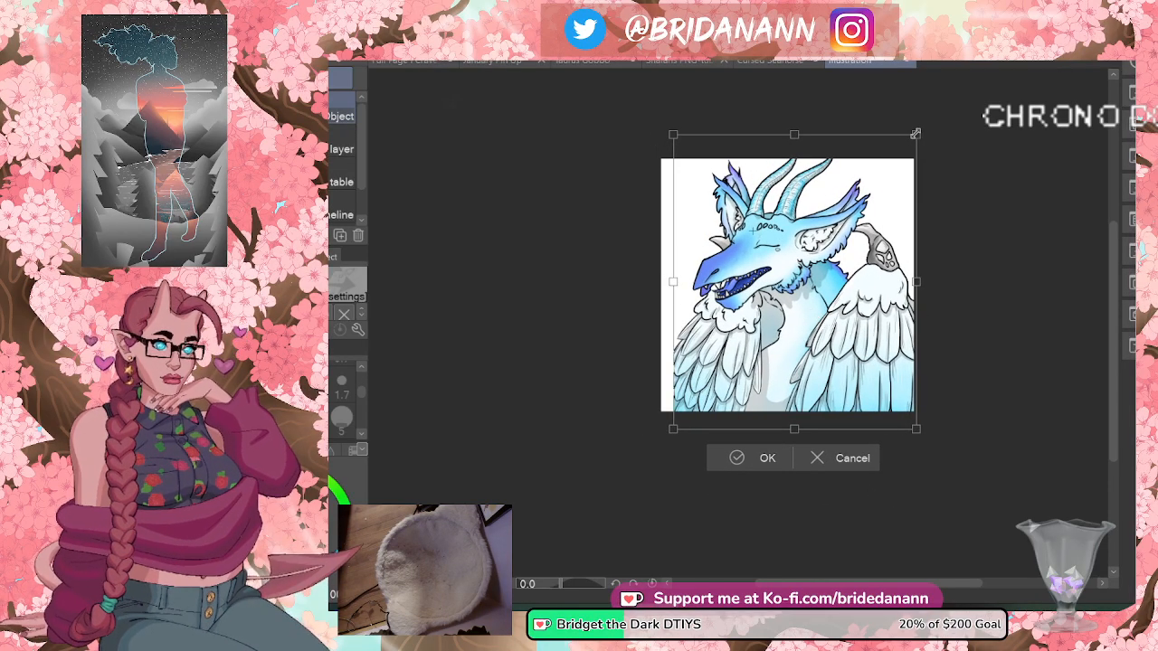
{"action": "left_click_drag", "start_coordinate": [915, 134], "coordinate": [902, 152]}
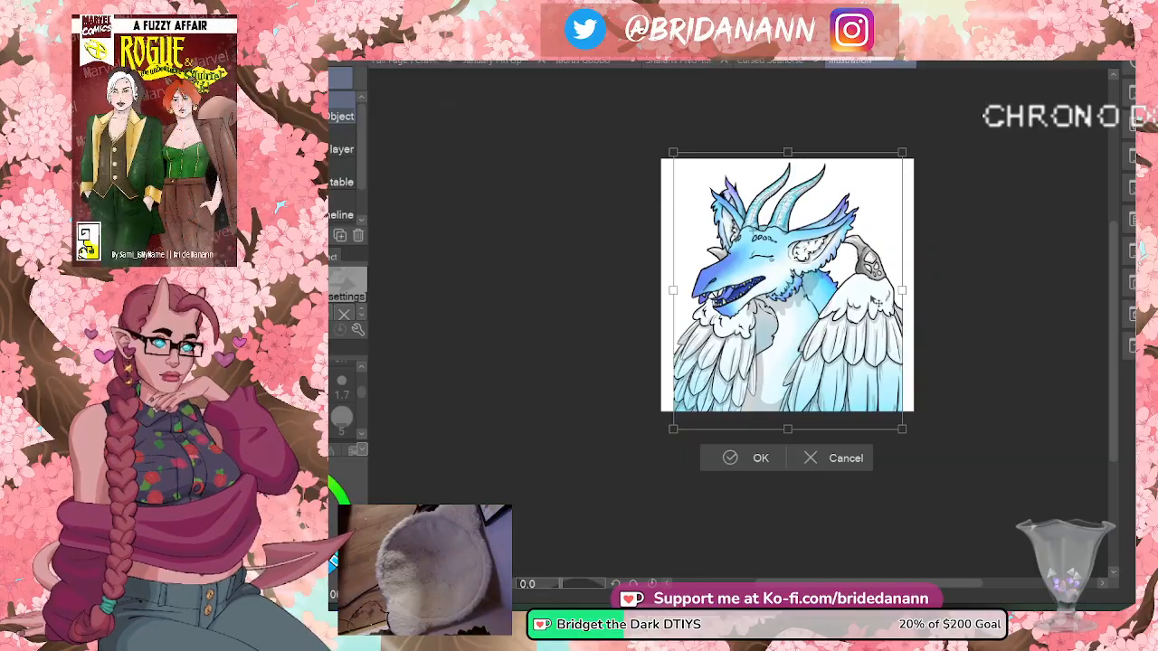
{"action": "left_click_drag", "start_coordinate": [875, 304], "coordinate": [863, 313]}
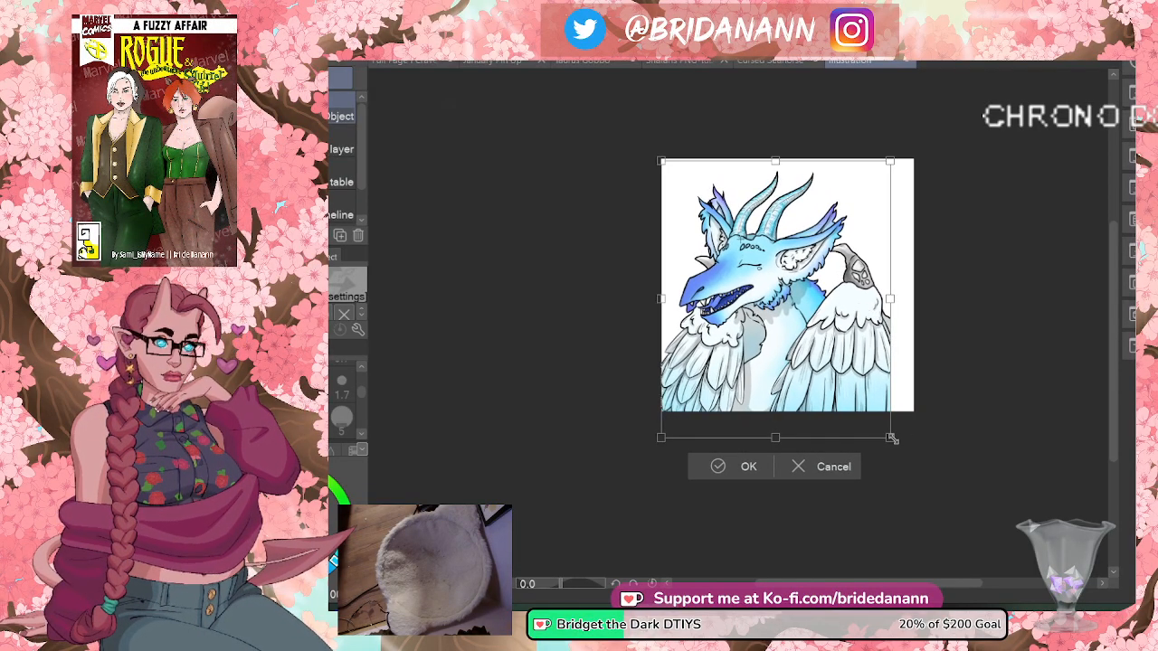
{"action": "left_click_drag", "start_coordinate": [892, 438], "coordinate": [934, 467]}
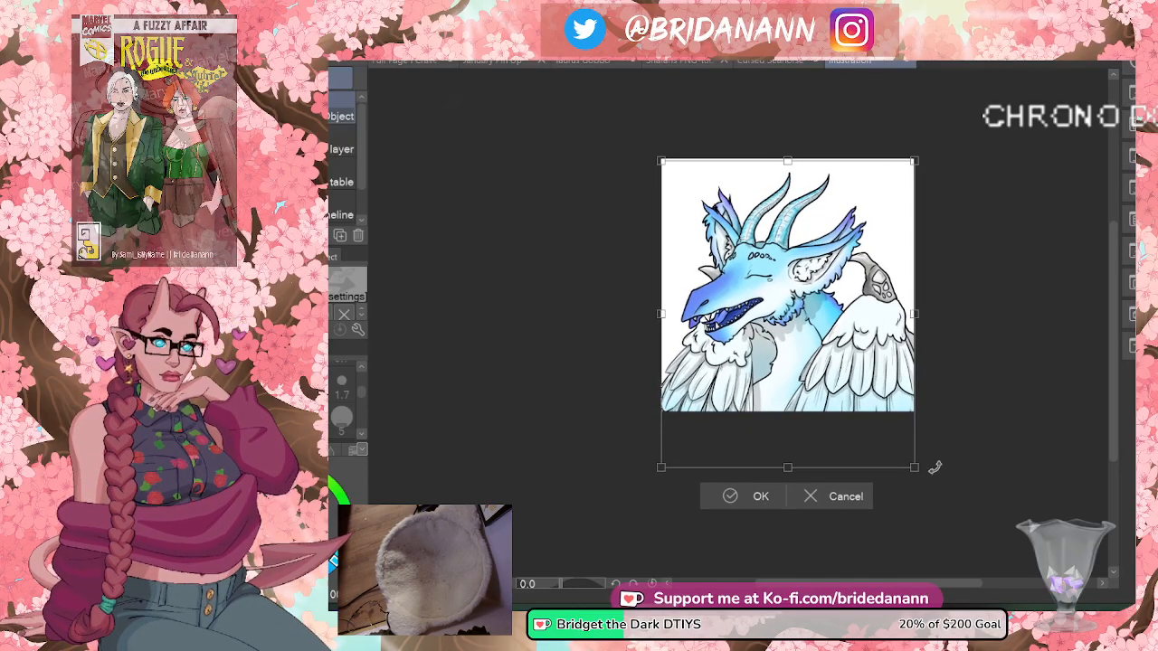
{"action": "left_click_drag", "start_coordinate": [846, 368], "coordinate": [846, 365]}
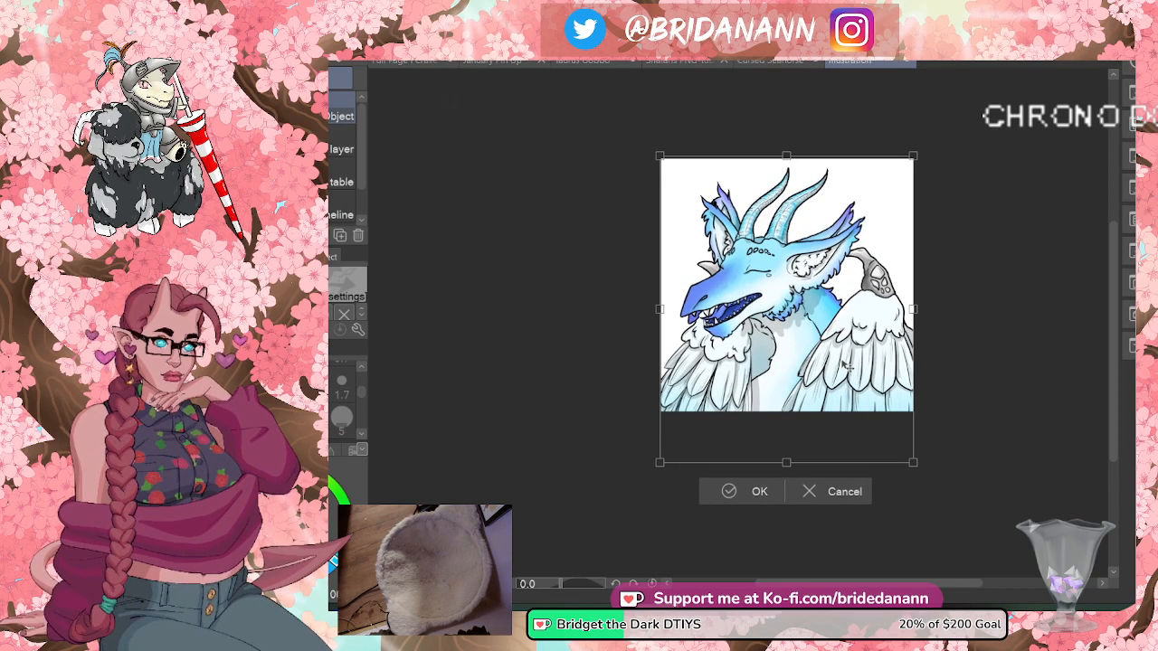
{"action": "left_click", "coordinate": [731, 491]}
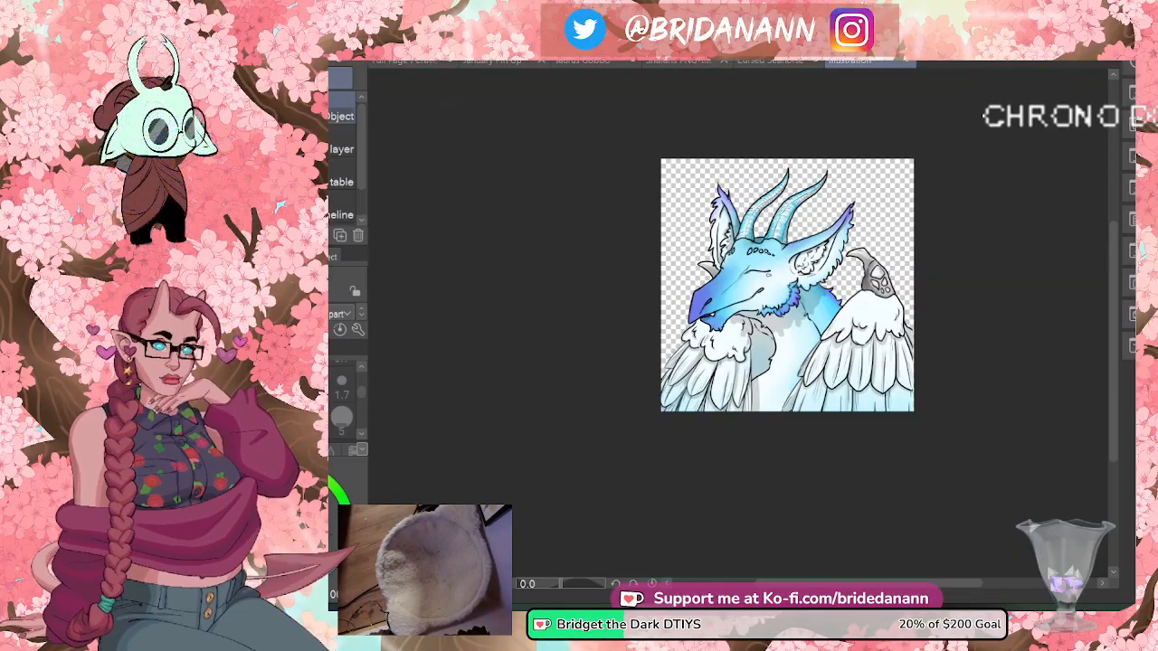
- Check the closed-mouth, closed-eyes creature's framing on the transparent square canvas at a closer view
{"action": "key", "text": "slash"}
{"action": "left_click_drag", "start_coordinate": [659, 182], "coordinate": [787, 171]}
{"action": "left_click_drag", "start_coordinate": [830, 586], "coordinate": [848, 586]}
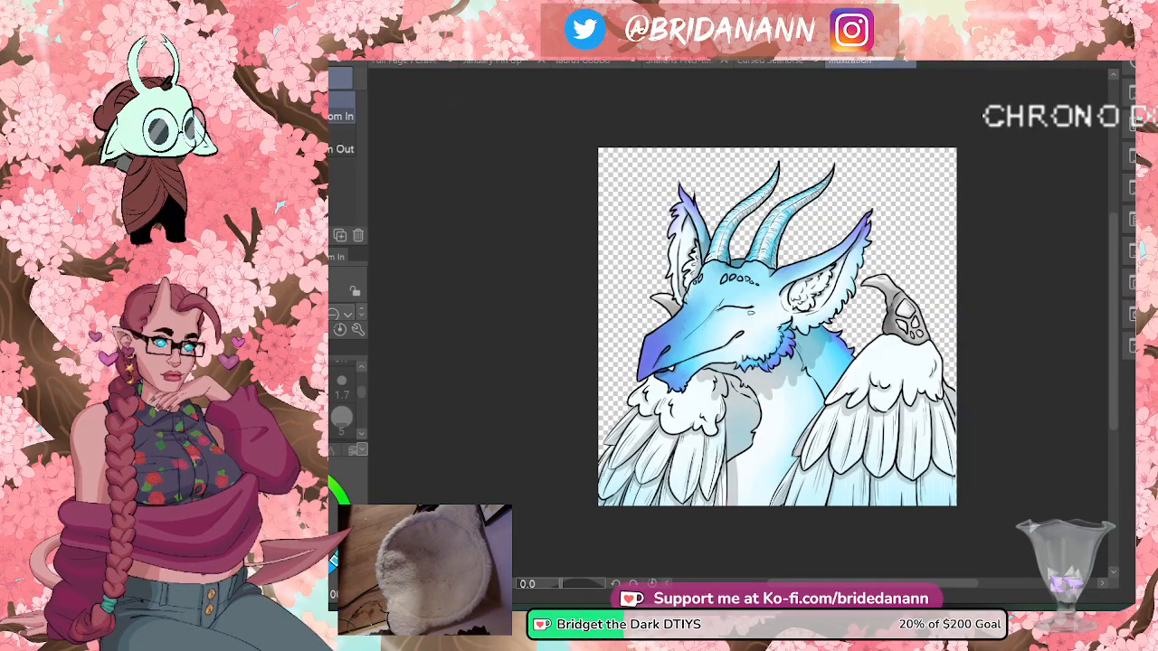
- Start saving the square artwork under a new name, picking Shalaris PNG-tuber open eyes closed final.png as the file name
{"action": "left_click", "coordinate": [342, 50]}
{"action": "left_click", "coordinate": [389, 140]}
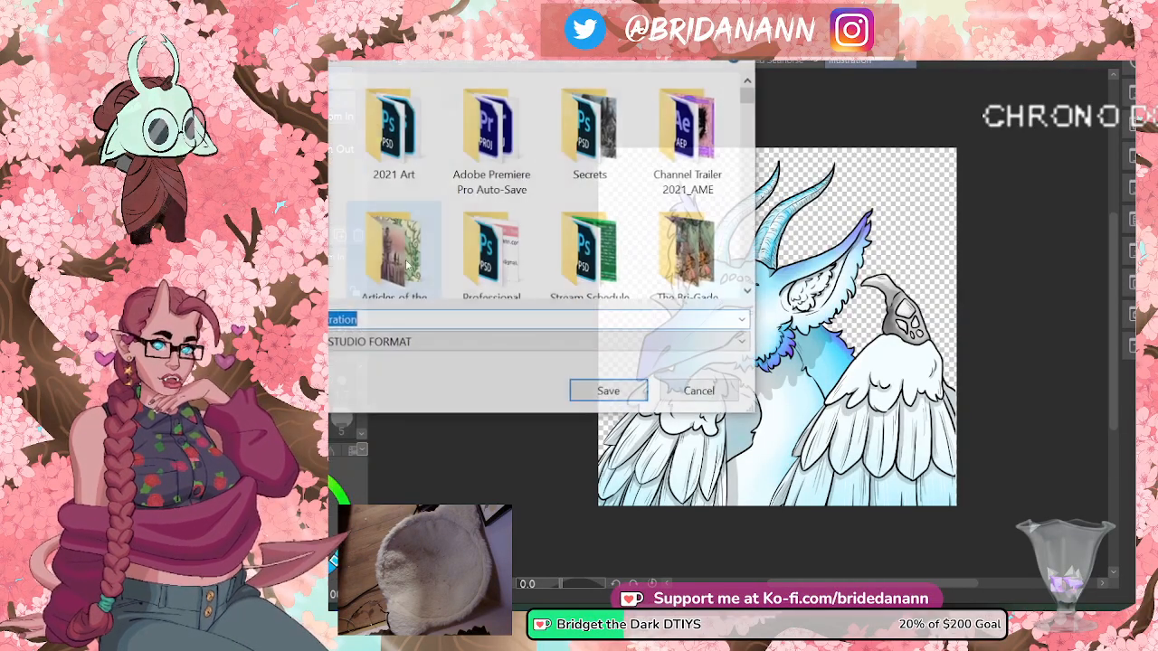
{"action": "left_click", "coordinate": [366, 320]}
{"action": "scroll", "coordinate": [486, 239], "scroll_direction": "down", "scroll_amount": 5}
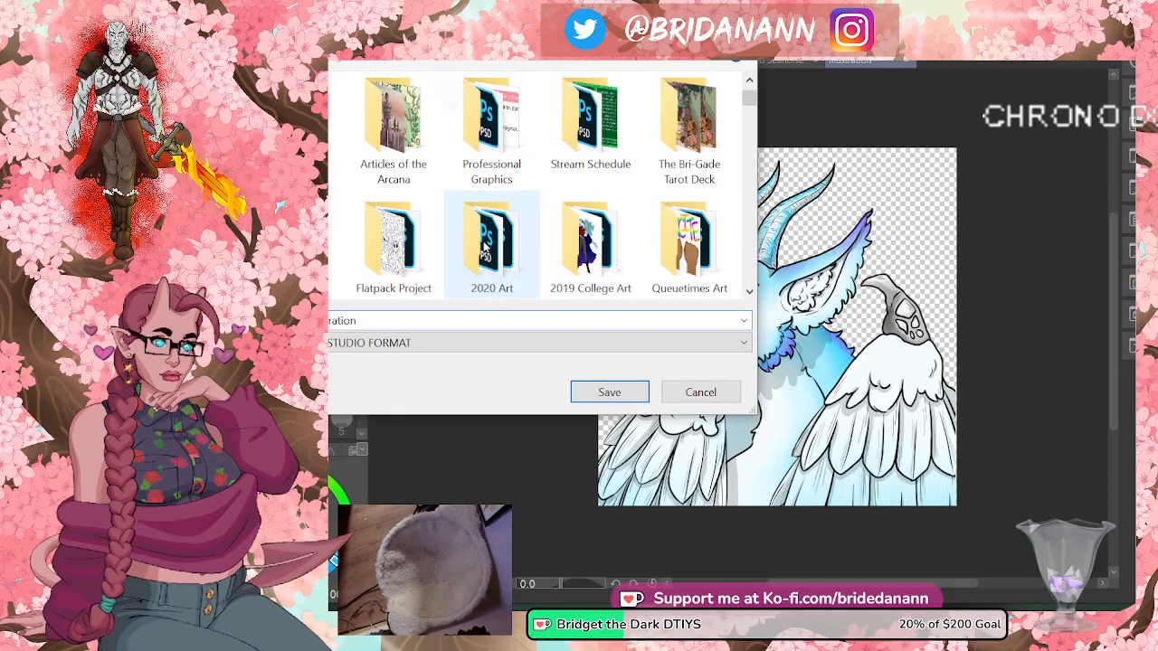
{"action": "scroll", "coordinate": [485, 240], "scroll_direction": "down", "scroll_amount": 3}
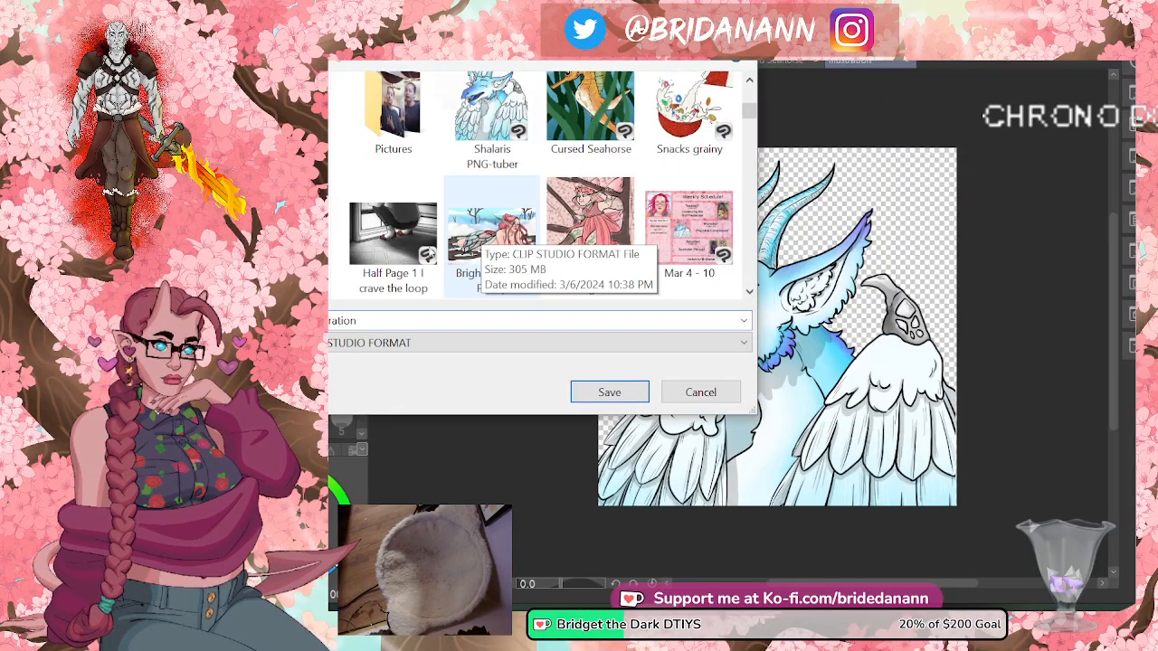
{"action": "key", "text": "ctrl+a"}
{"action": "type", "text": "S"}
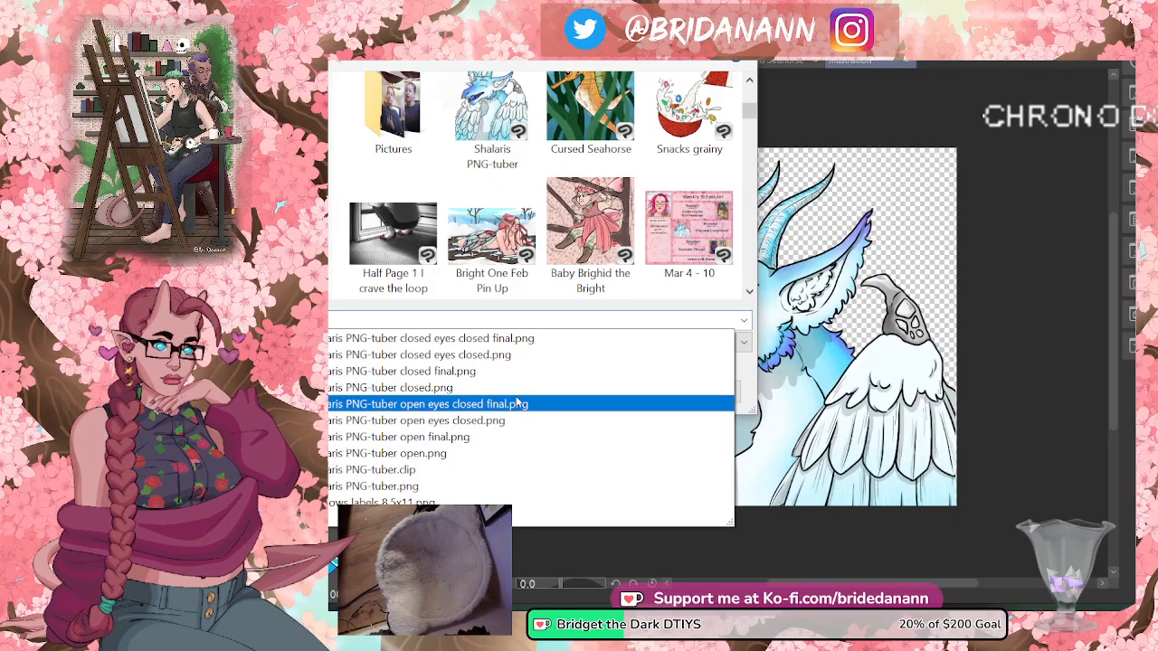
{"action": "left_click", "coordinate": [465, 404]}
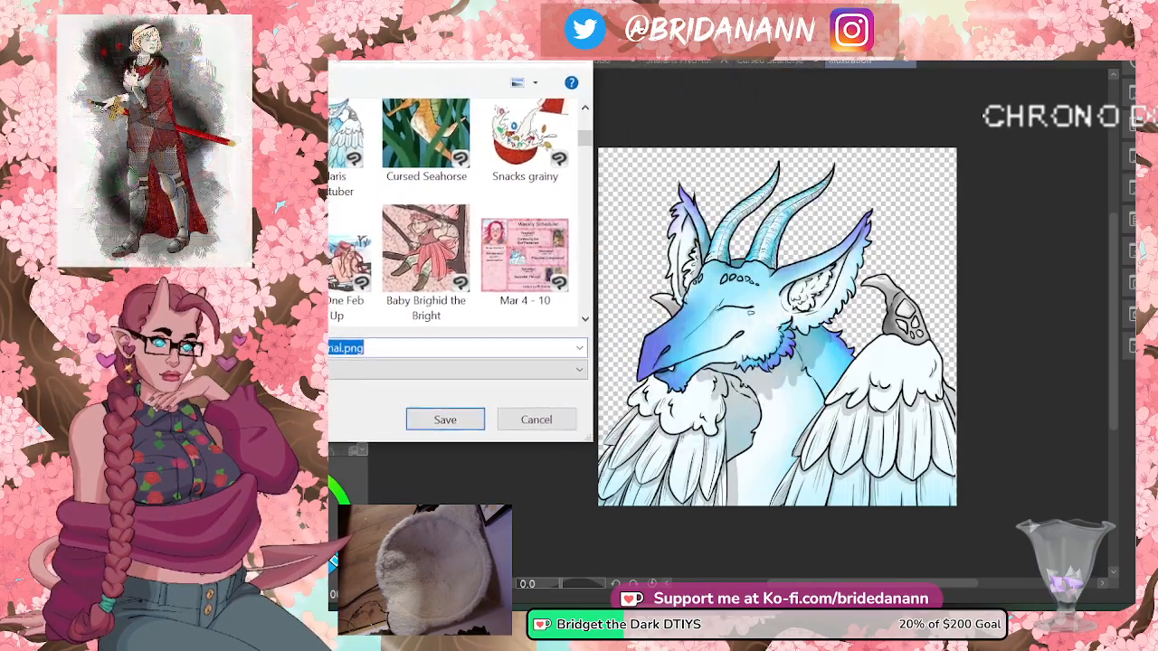
- Try to save the square artwork in PNG format over Shalaris PNG-tuber closed eyes closed final.png
{"action": "left_click_drag", "start_coordinate": [543, 332], "coordinate": [404, 327]}
{"action": "key", "text": "BackSpace"}
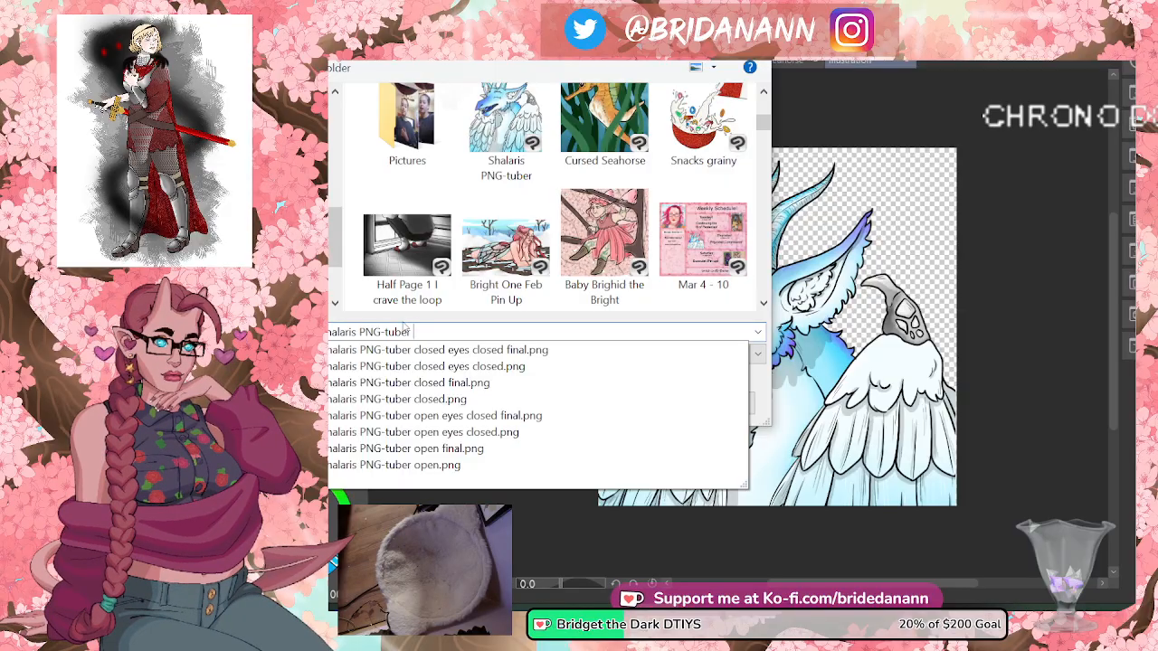
{"action": "left_click", "coordinate": [405, 351]}
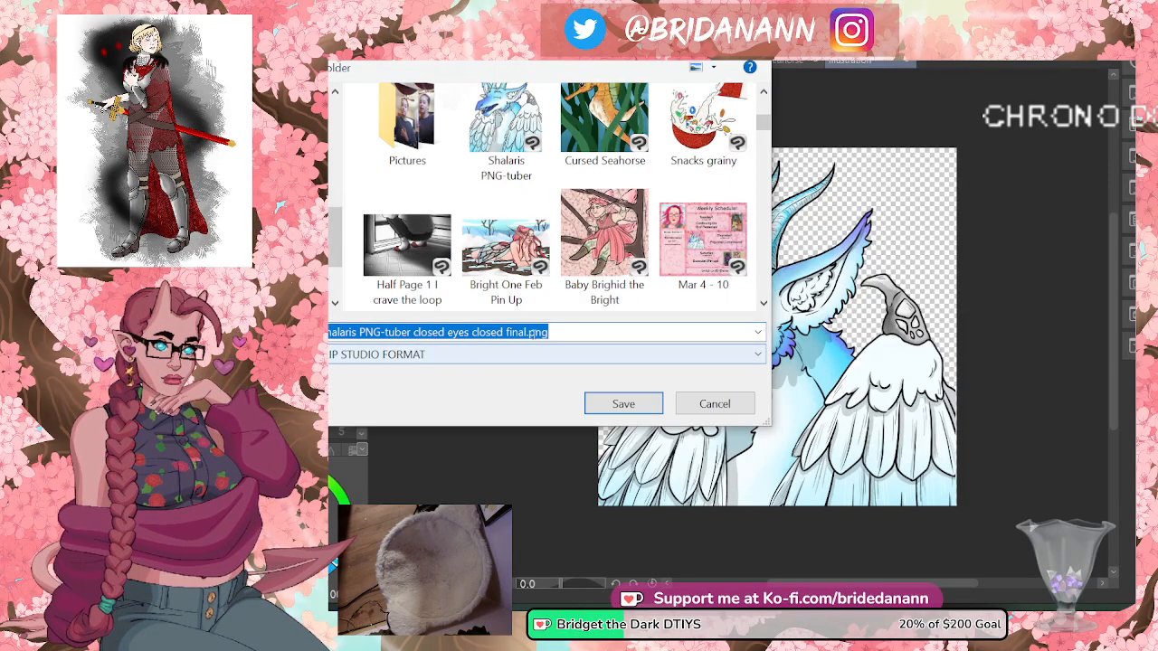
{"action": "left_click", "coordinate": [371, 354]}
{"action": "left_click", "coordinate": [369, 418]}
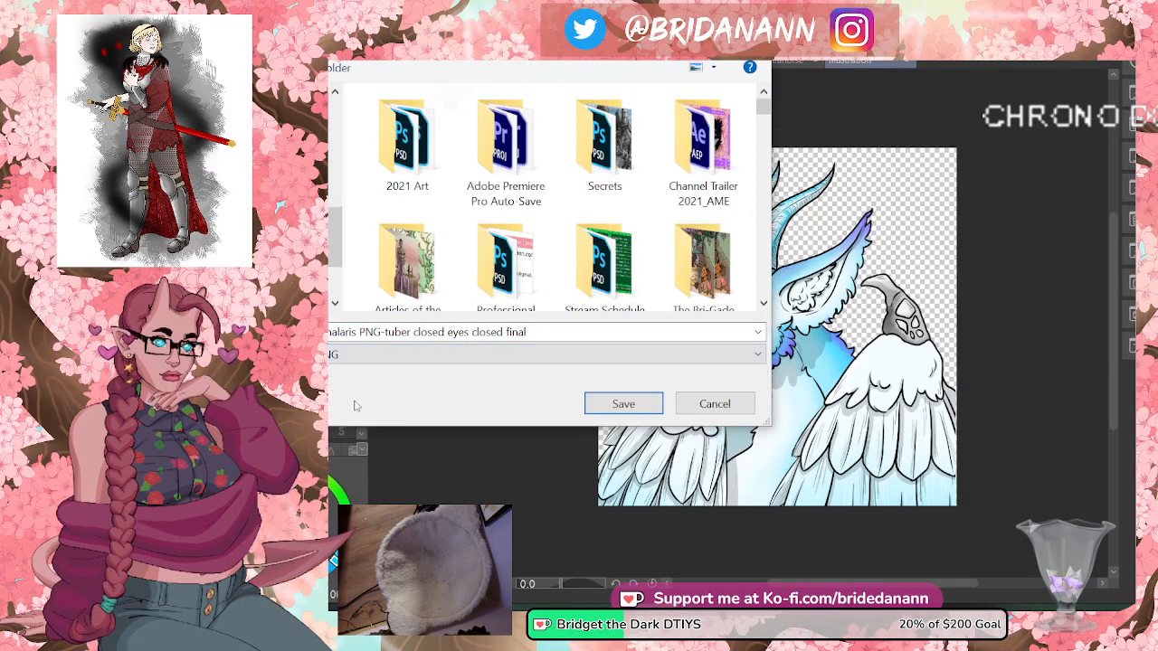
{"action": "left_click", "coordinate": [605, 400]}
{"action": "left_click", "coordinate": [822, 302]}
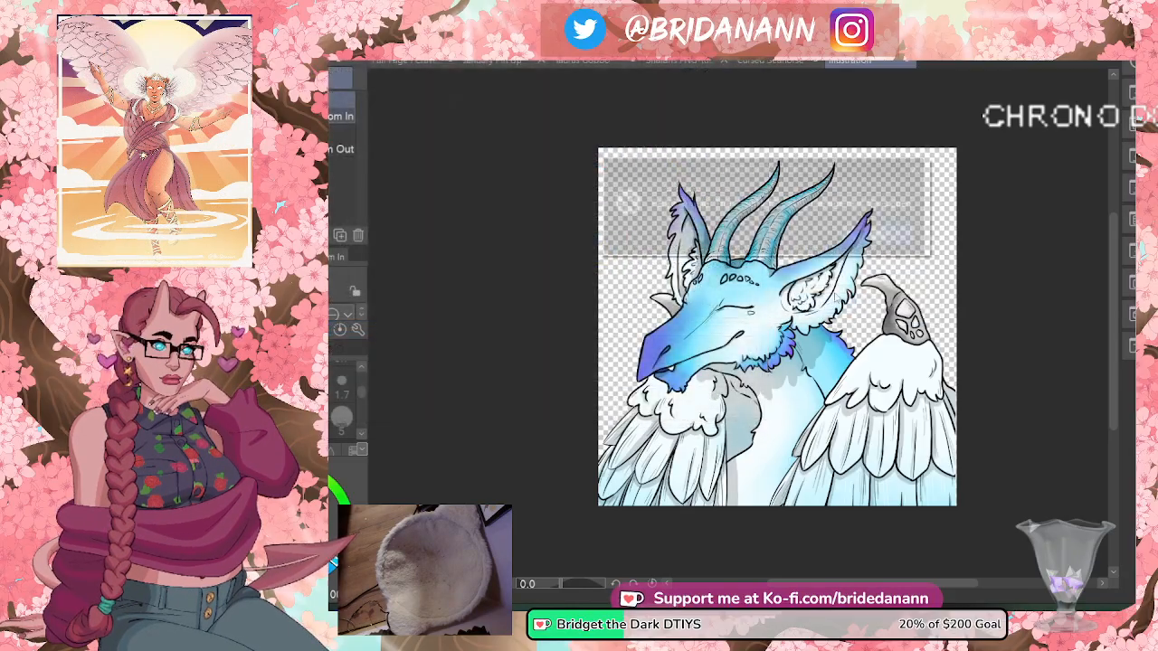
{"action": "left_click", "coordinate": [892, 242]}
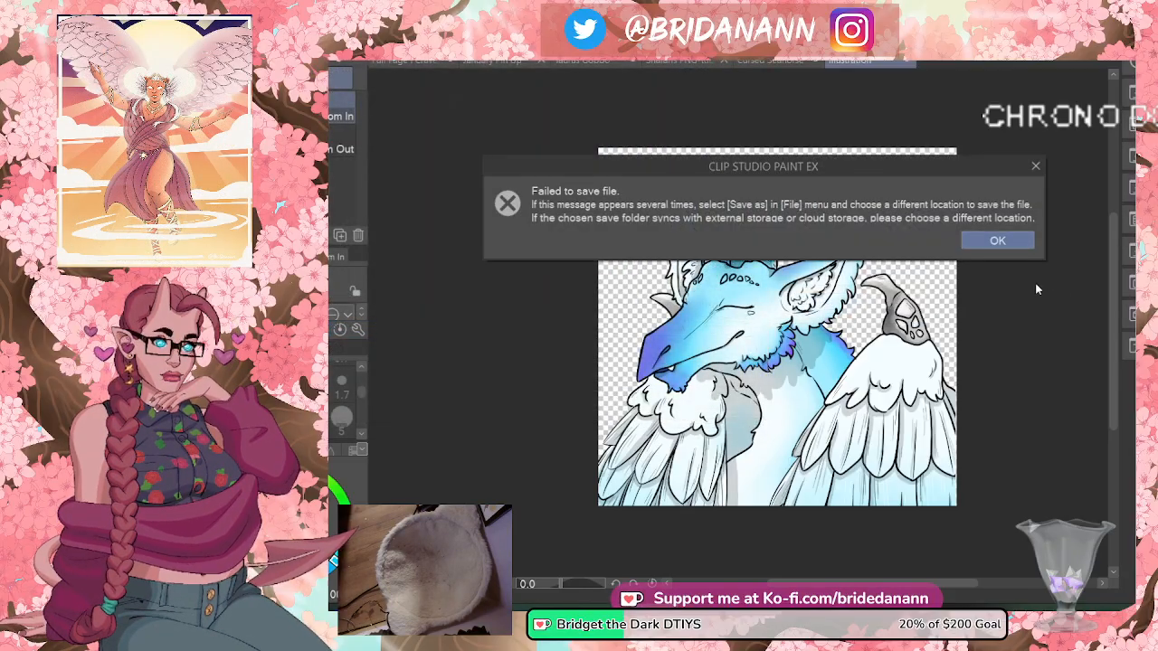
{"action": "left_click", "coordinate": [1001, 246]}
- Close another open document and choose Shalaris PNG-tuber closed eyes closed final.png as the name for saving the square artwork
{"action": "left_click", "coordinate": [726, 60]}
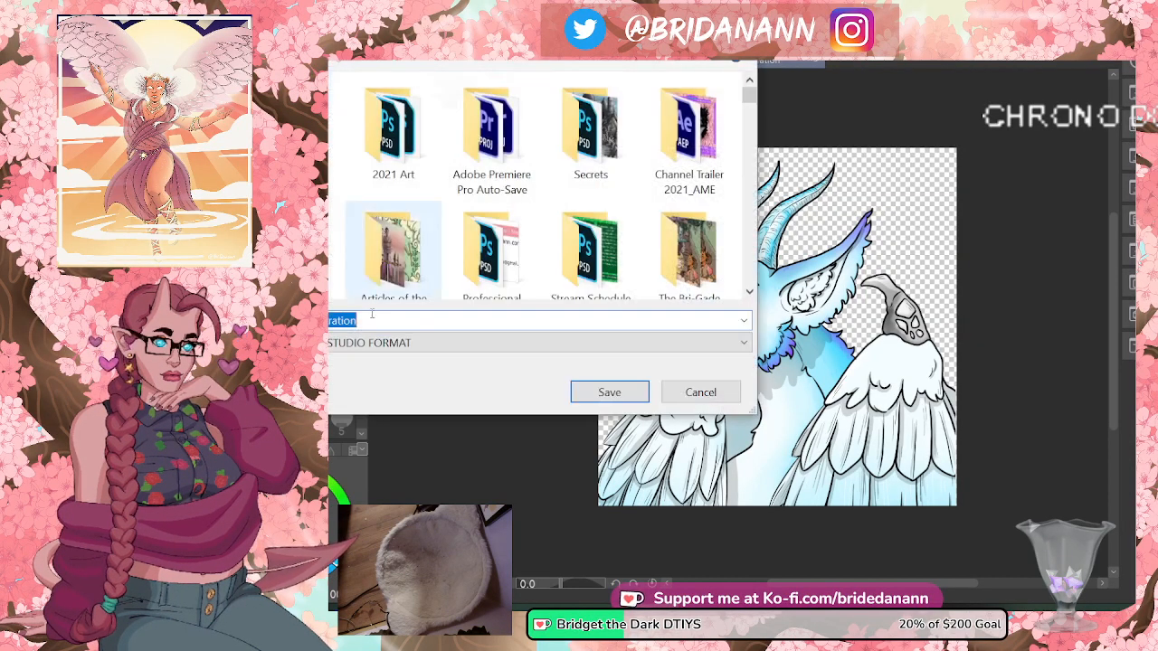
{"action": "left_click", "coordinate": [362, 317]}
{"action": "key", "text": "BackSpace"}
{"action": "key", "text": "BackSpace"}
{"action": "key", "text": "BackSpace"}
{"action": "key", "text": "BackSpace"}
{"action": "key", "text": "BackSpace"}
{"action": "key", "text": "BackSpace"}
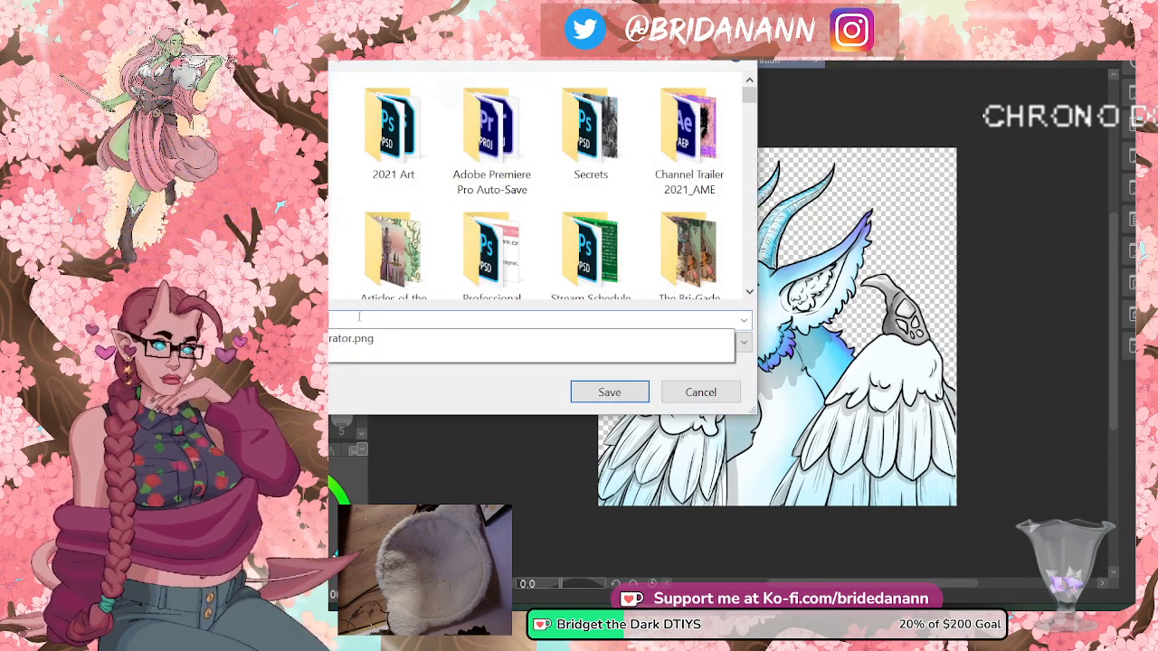
{"action": "key", "text": "BackSpace"}
{"action": "key", "text": "BackSpace"}
{"action": "key", "text": "BackSpace"}
{"action": "key", "text": "BackSpace"}
{"action": "key", "text": "BackSpace"}
{"action": "key", "text": "BackSpace"}
{"action": "type", "text": "Aqu"}
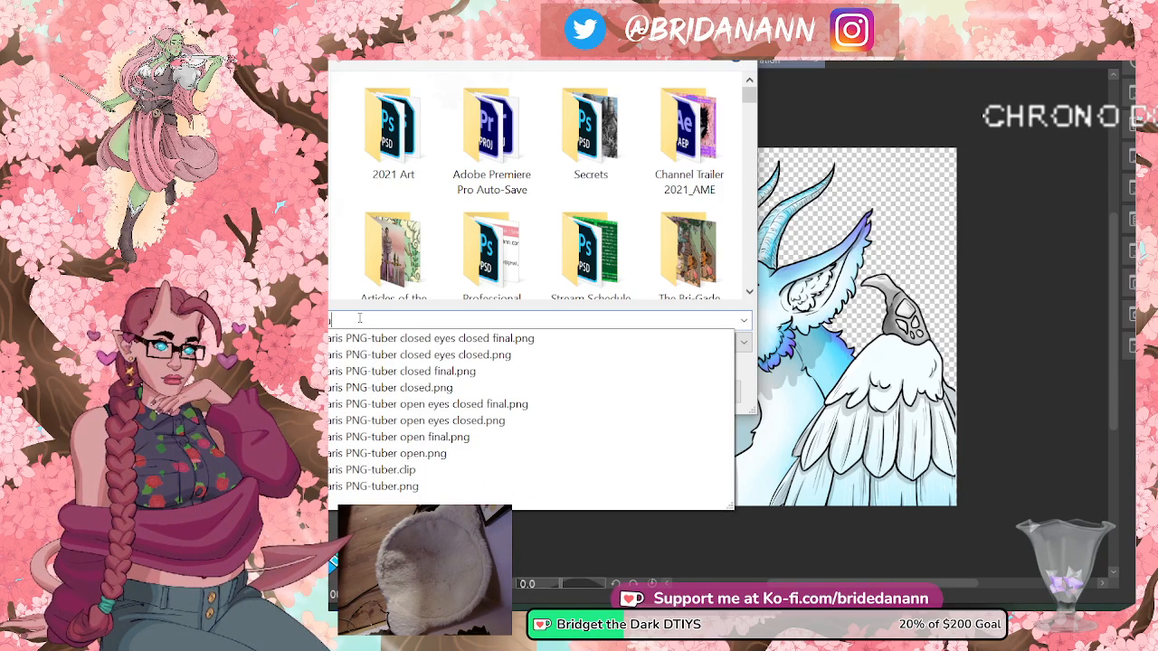
{"action": "left_click", "coordinate": [361, 338]}
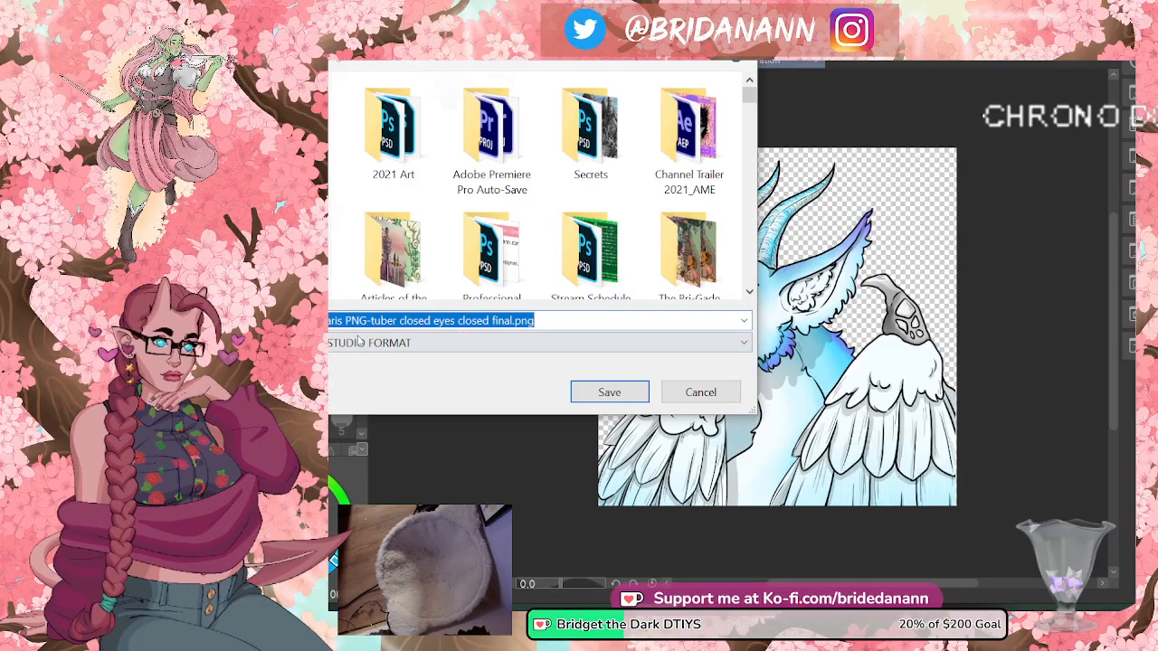
- Save the closed-mouth, closed-eyes artwork in PNG format without layers, replacing the existing file
{"action": "left_click", "coordinate": [361, 342]}
{"action": "left_click", "coordinate": [331, 421]}
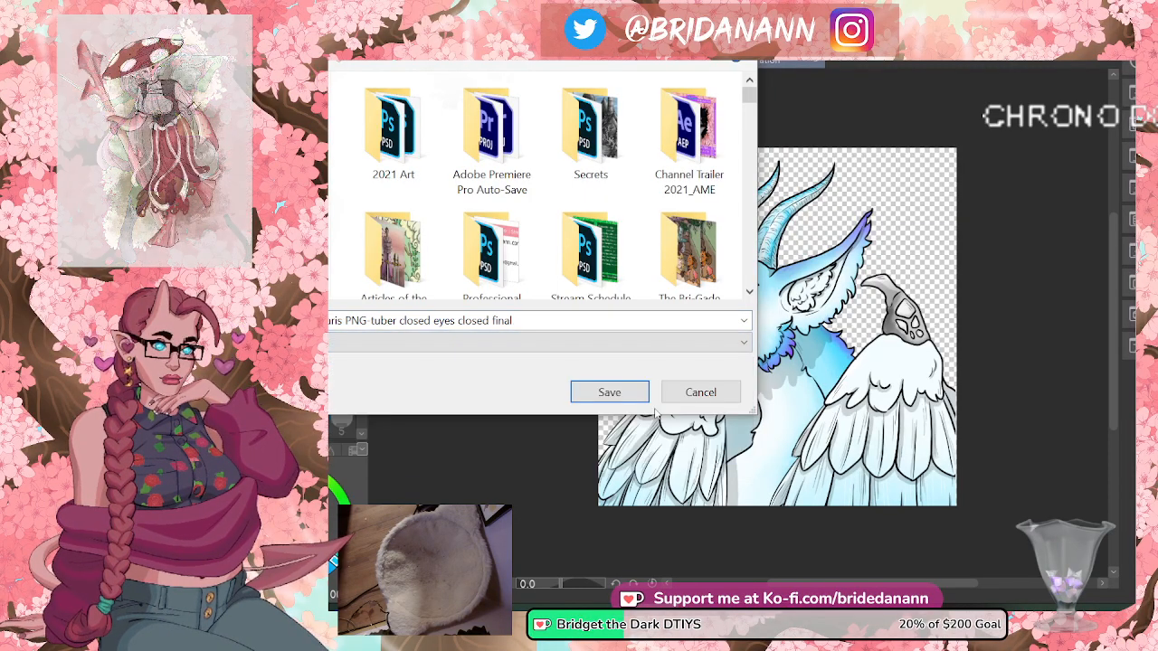
{"action": "left_click", "coordinate": [609, 392]}
{"action": "left_click", "coordinate": [828, 306]}
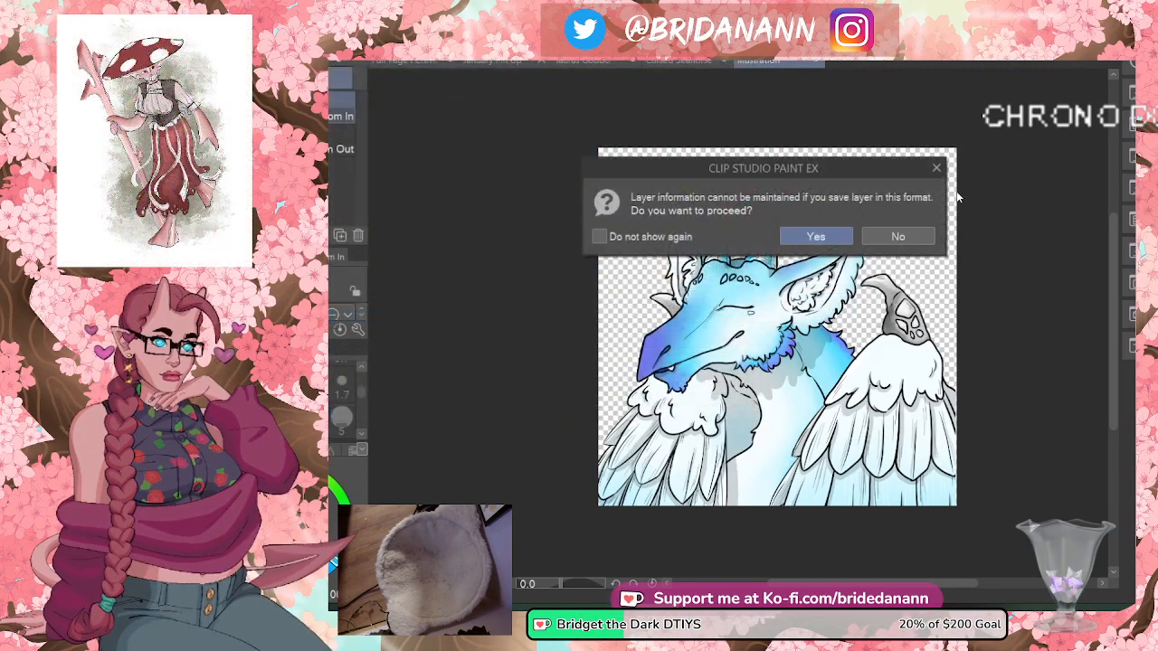
{"action": "left_click", "coordinate": [817, 235]}
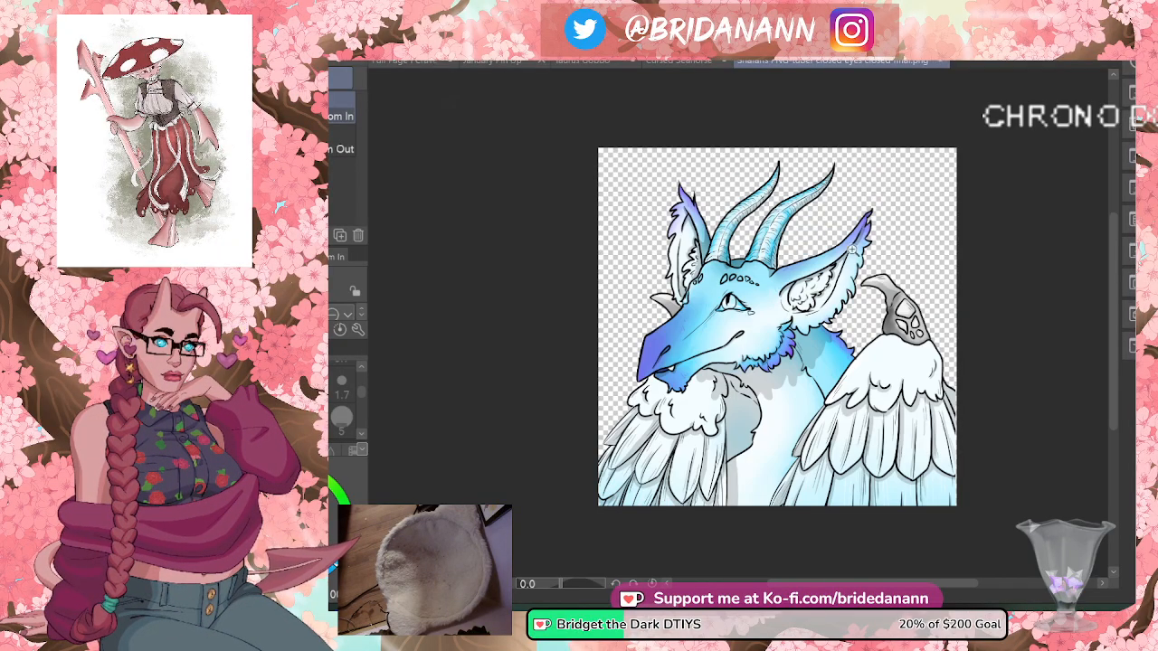
- Save the closed-mouth, open-eyes version as a layerless PNG over Shalaris PNG-tuber closed final.png
{"action": "key", "text": "alt+f"}
{"action": "left_click", "coordinate": [344, 139]}
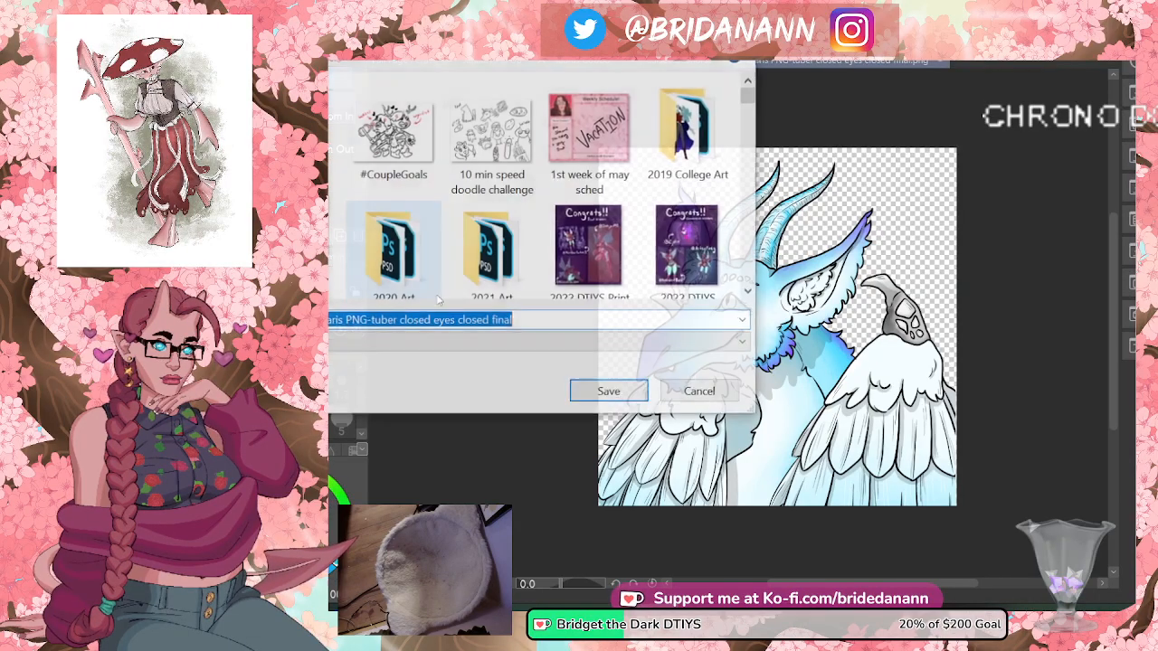
{"action": "left_click", "coordinate": [490, 320]}
{"action": "left_click_drag", "start_coordinate": [513, 321], "coordinate": [434, 324]}
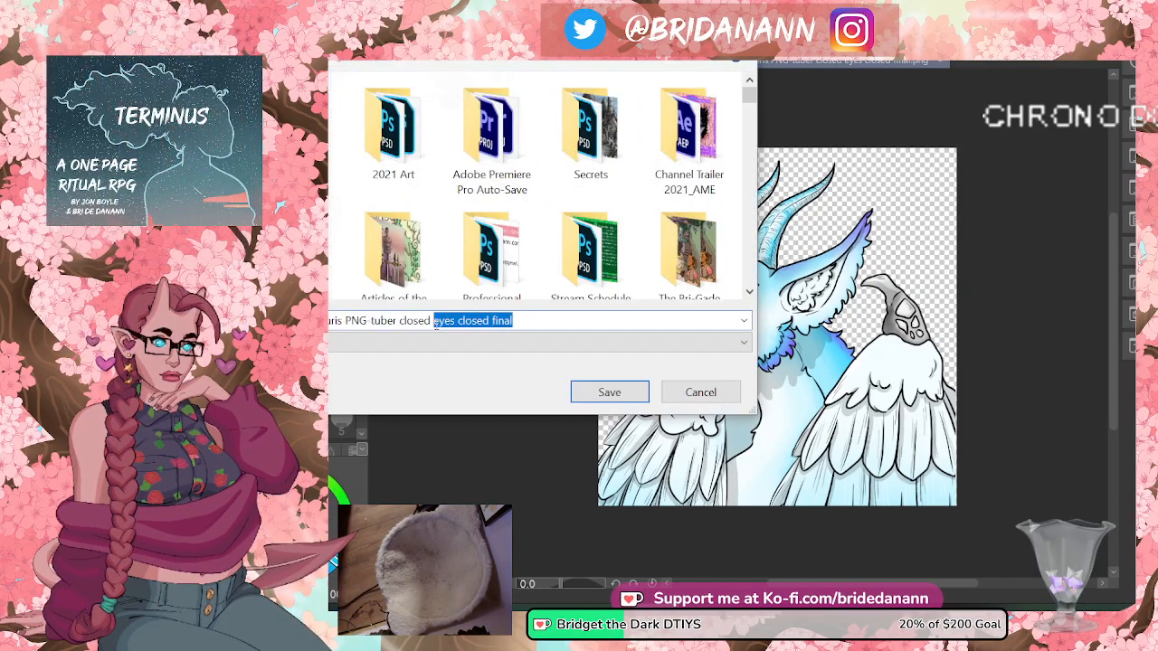
{"action": "key", "text": "BackSpace"}
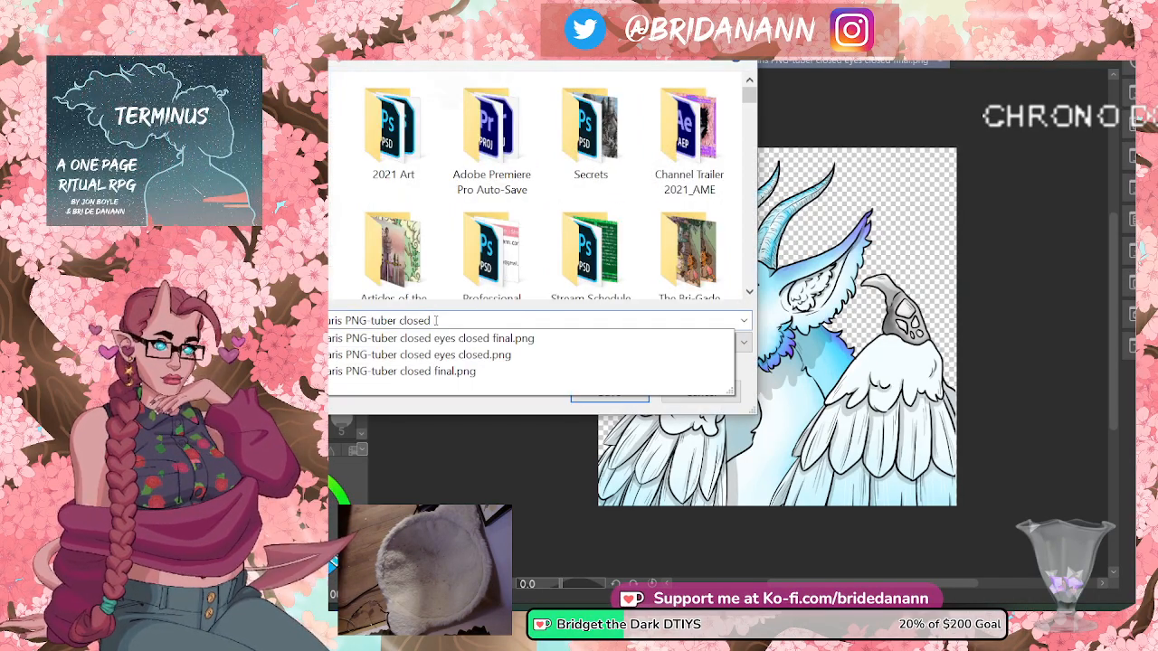
{"action": "left_click", "coordinate": [421, 369]}
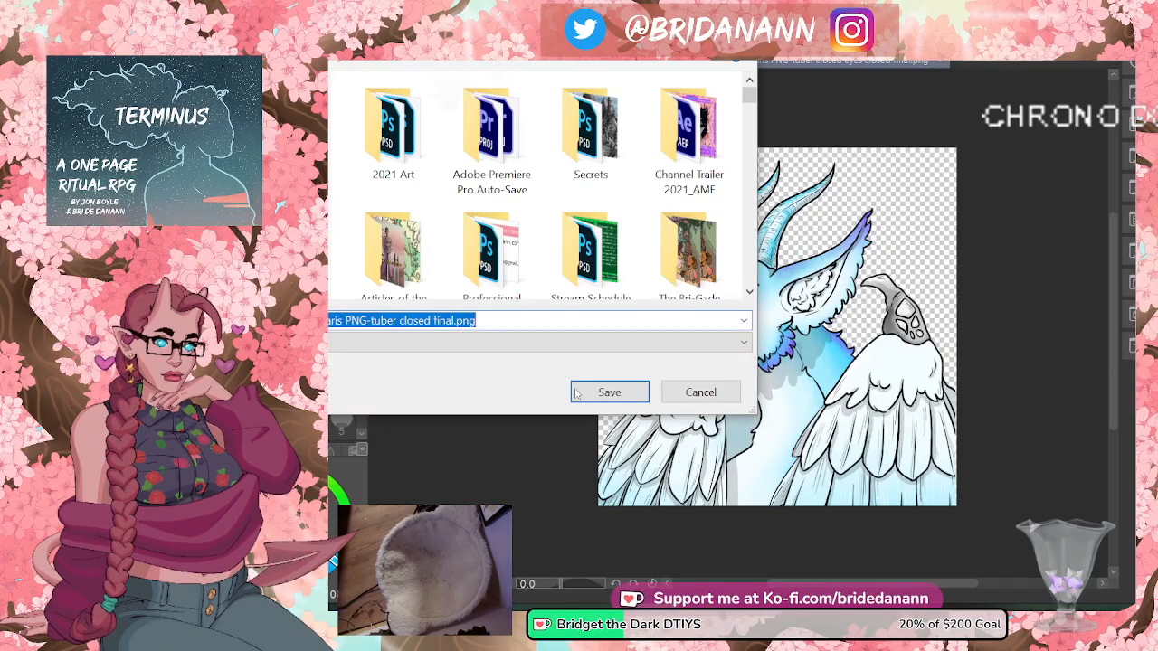
{"action": "left_click", "coordinate": [583, 392]}
{"action": "left_click", "coordinate": [784, 308]}
{"action": "left_click", "coordinate": [814, 236]}
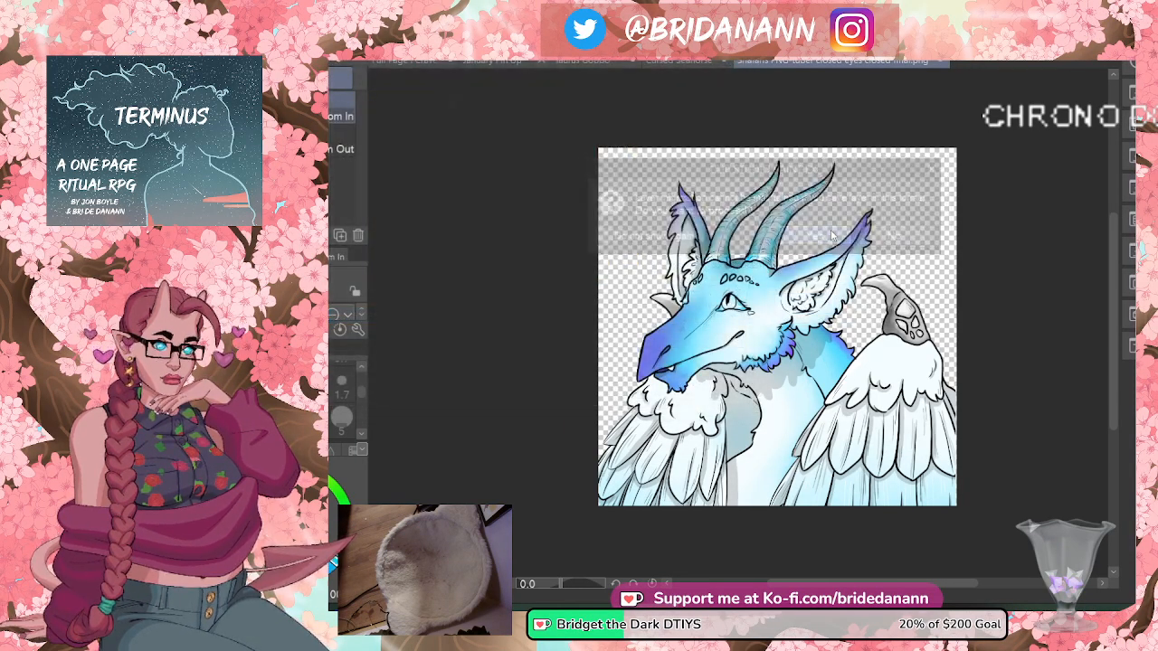
- Switch the creature to the open mouth with open eyes and save it without layers over Shalaris PNG-tuber open final.png
{"action": "key", "text": "ctrl+z"}
{"action": "key", "text": "ctrl+z"}
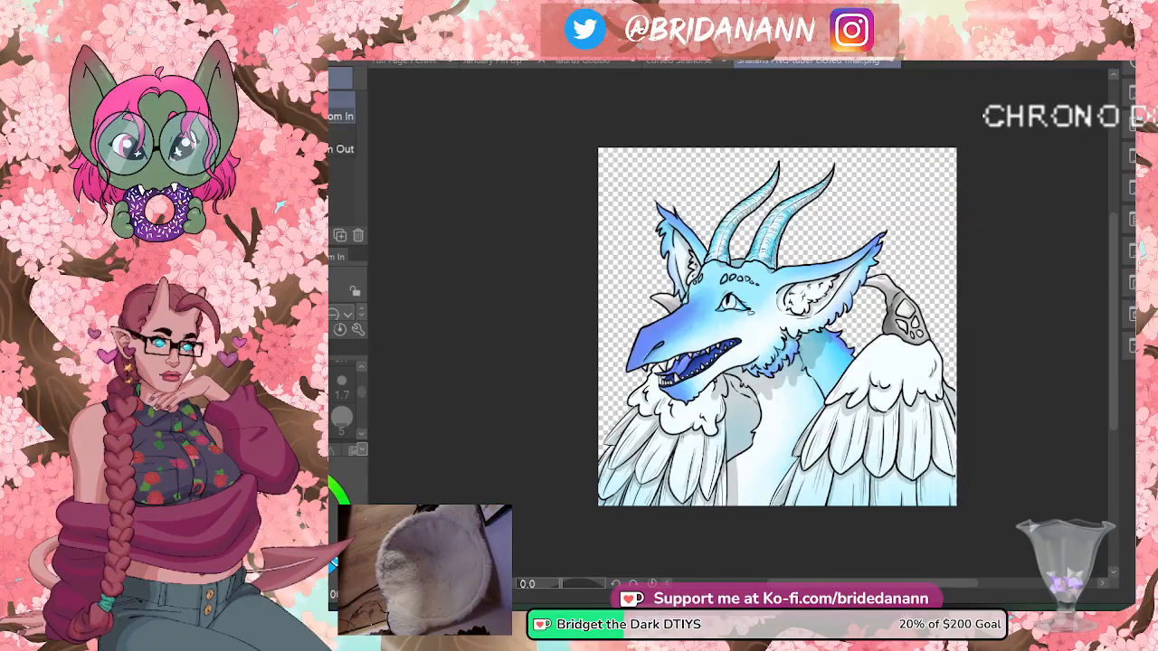
{"action": "key", "text": "alt+f"}
{"action": "key", "text": "Down"}
{"action": "key", "text": "Down"}
{"action": "key", "text": "Return"}
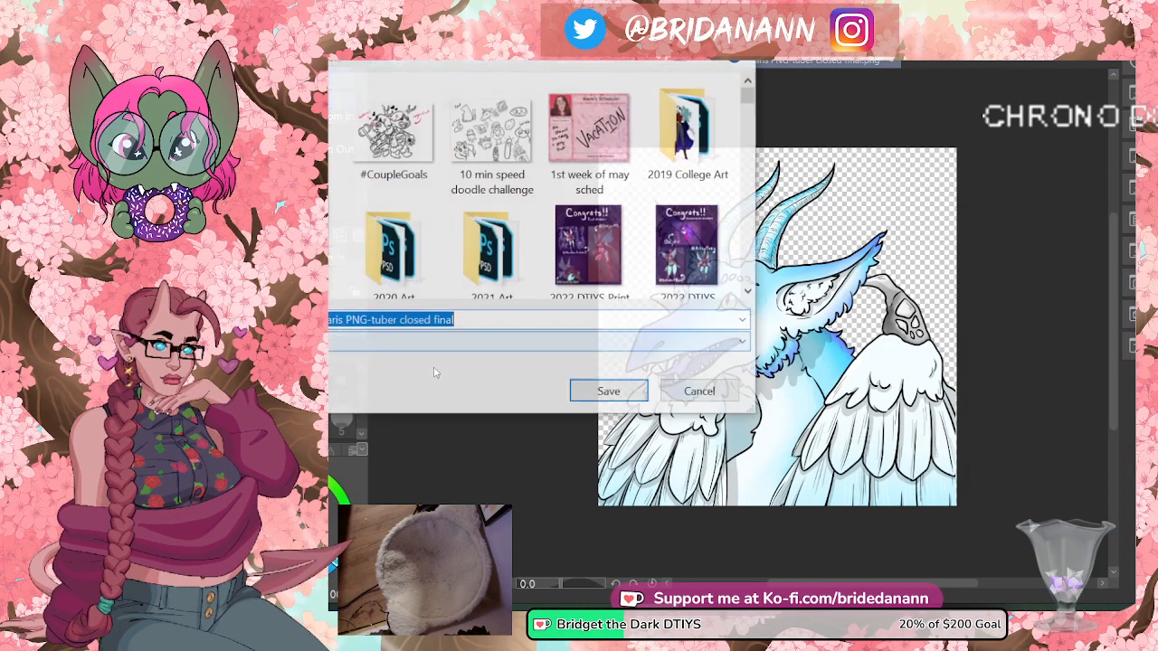
{"action": "key", "text": "End"}
{"action": "key", "text": "ctrl+shift+Left"}
{"action": "key", "text": "ctrl+shift+Left"}
{"action": "key", "text": "BackSpace"}
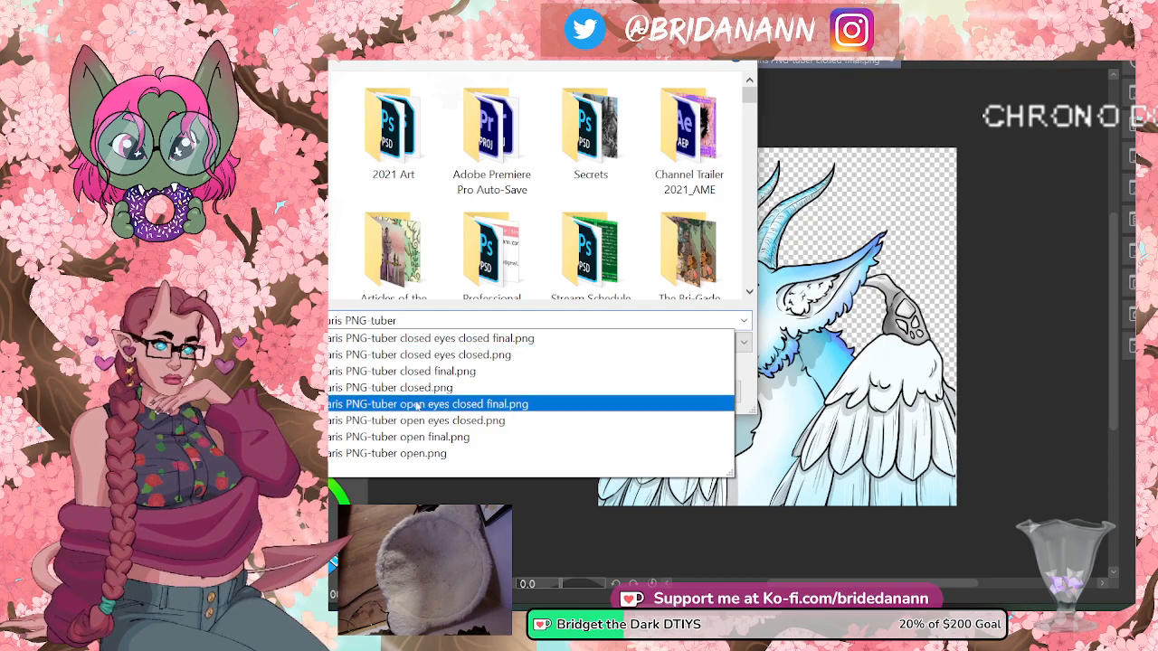
{"action": "left_click", "coordinate": [416, 437]}
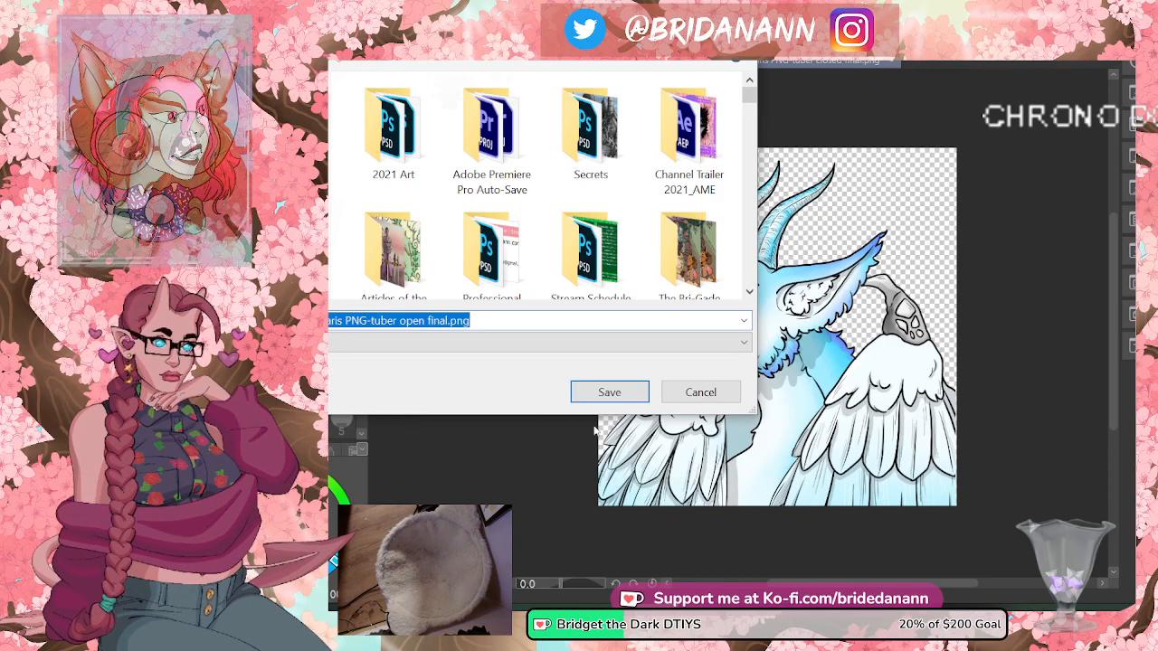
{"action": "left_click", "coordinate": [586, 398]}
{"action": "left_click", "coordinate": [807, 305]}
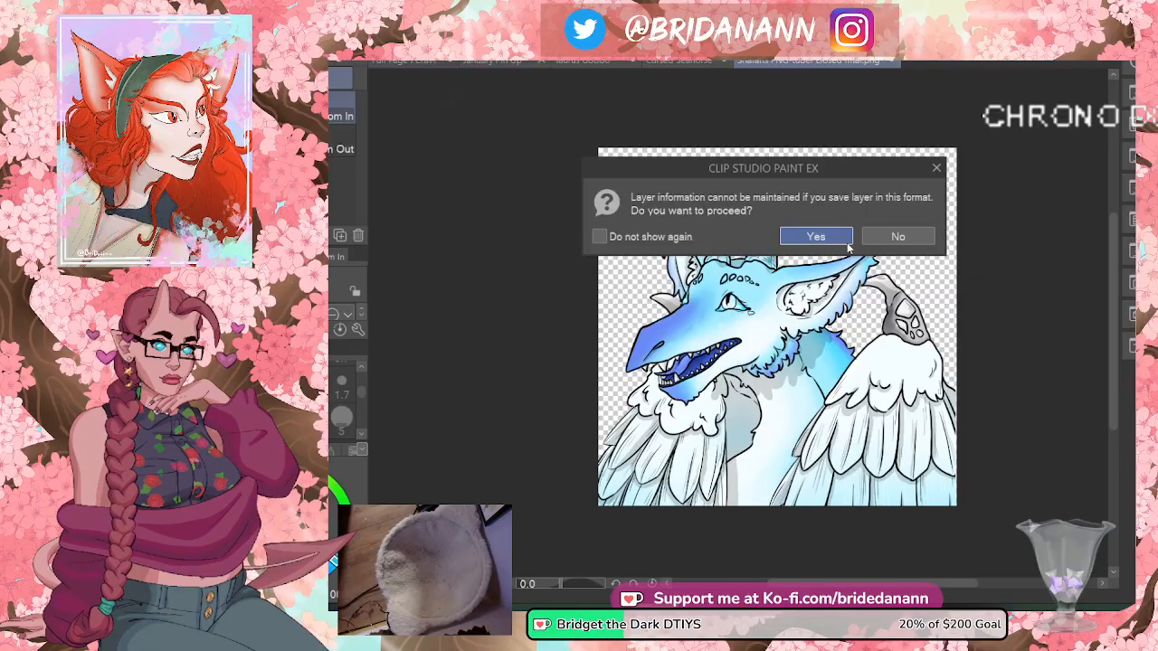
{"action": "key", "text": "Return"}
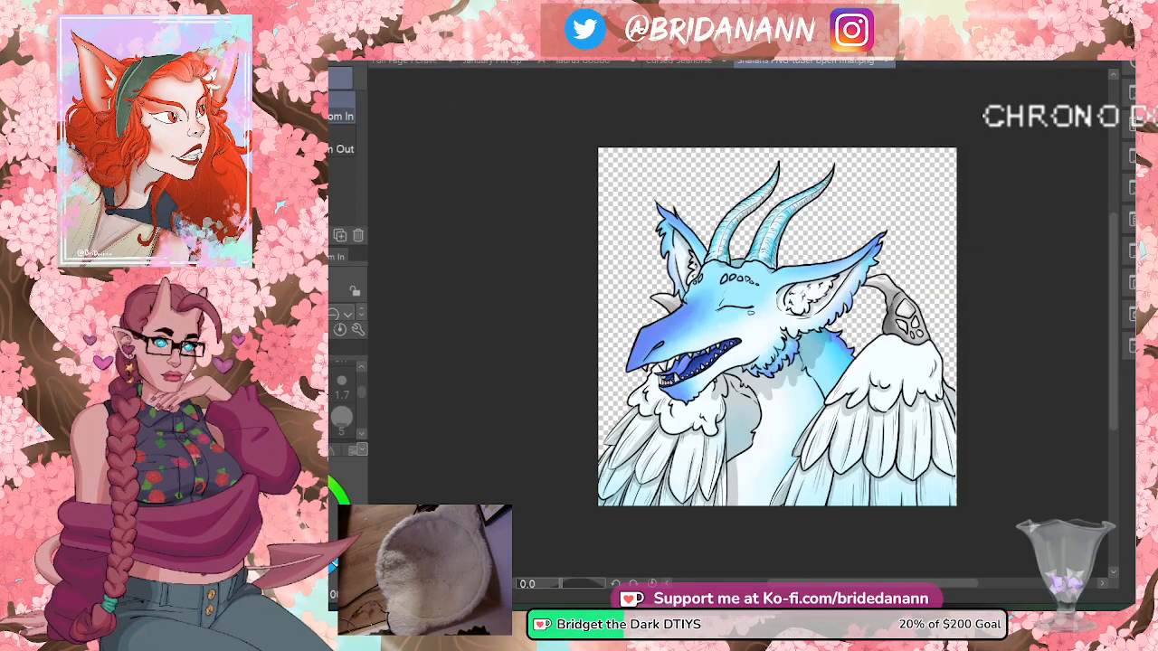
- Save the open-mouth, closed-eyes version as a layerless PNG over Shalaris PNG-tuber open eyes closed final.png
{"action": "key", "text": "alt+f"}
{"action": "key", "text": "Down"}
{"action": "key", "text": "Down"}
{"action": "key", "text": "Down"}
{"action": "key", "text": "Return"}
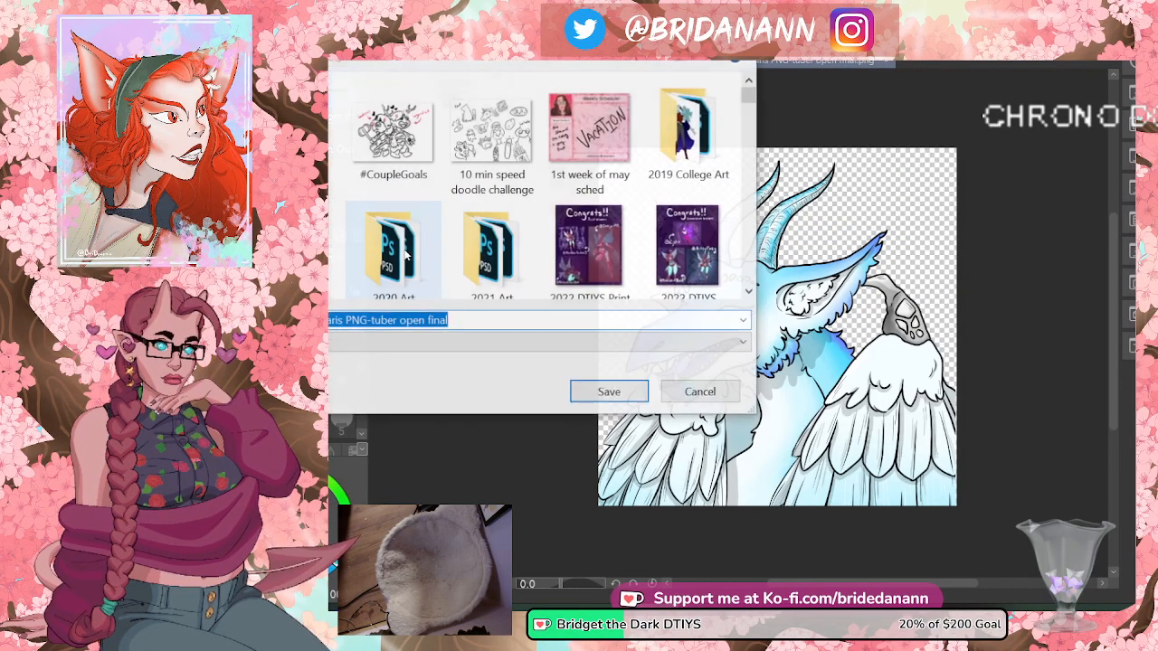
{"action": "scroll", "coordinate": [542, 199], "scroll_direction": "down", "scroll_amount": 1}
{"action": "left_click", "coordinate": [450, 320]}
{"action": "left_click_drag", "start_coordinate": [451, 321], "coordinate": [433, 320]}
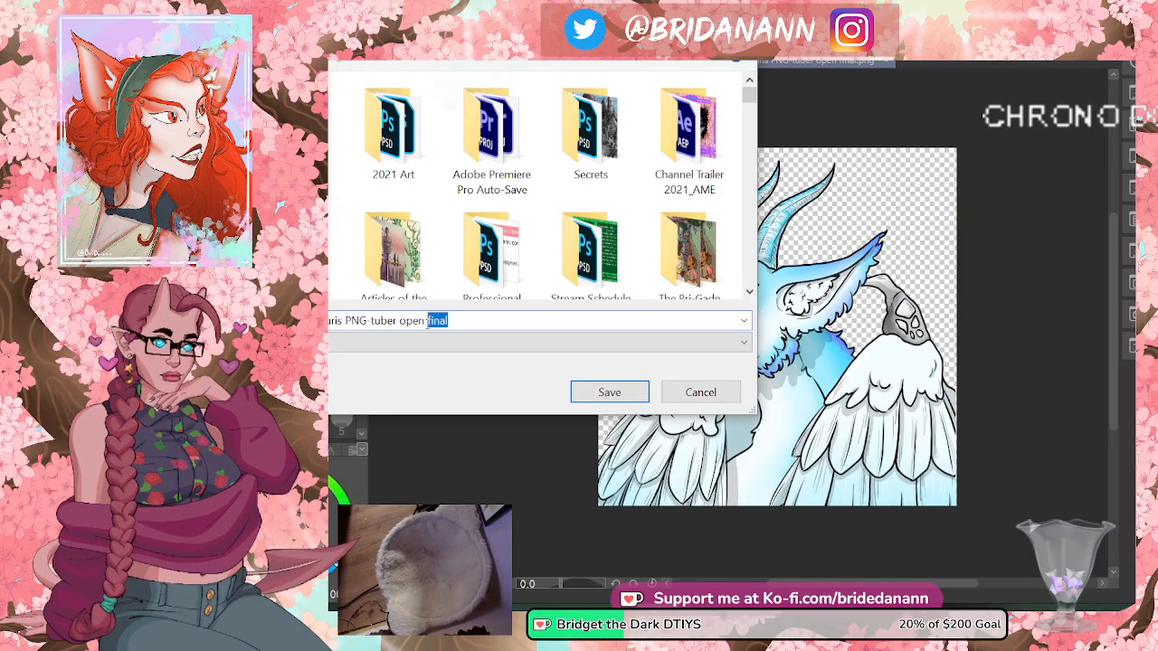
{"action": "key", "text": "BackSpace"}
{"action": "left_click", "coordinate": [438, 339]}
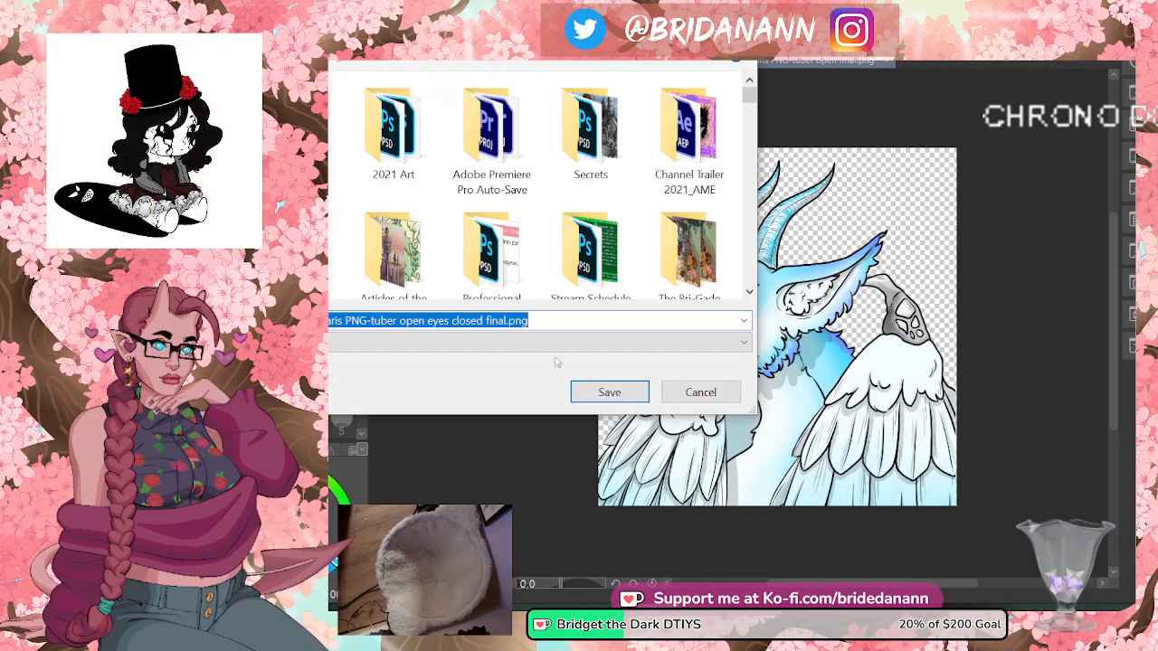
{"action": "left_click", "coordinate": [590, 392]}
{"action": "left_click", "coordinate": [822, 308]}
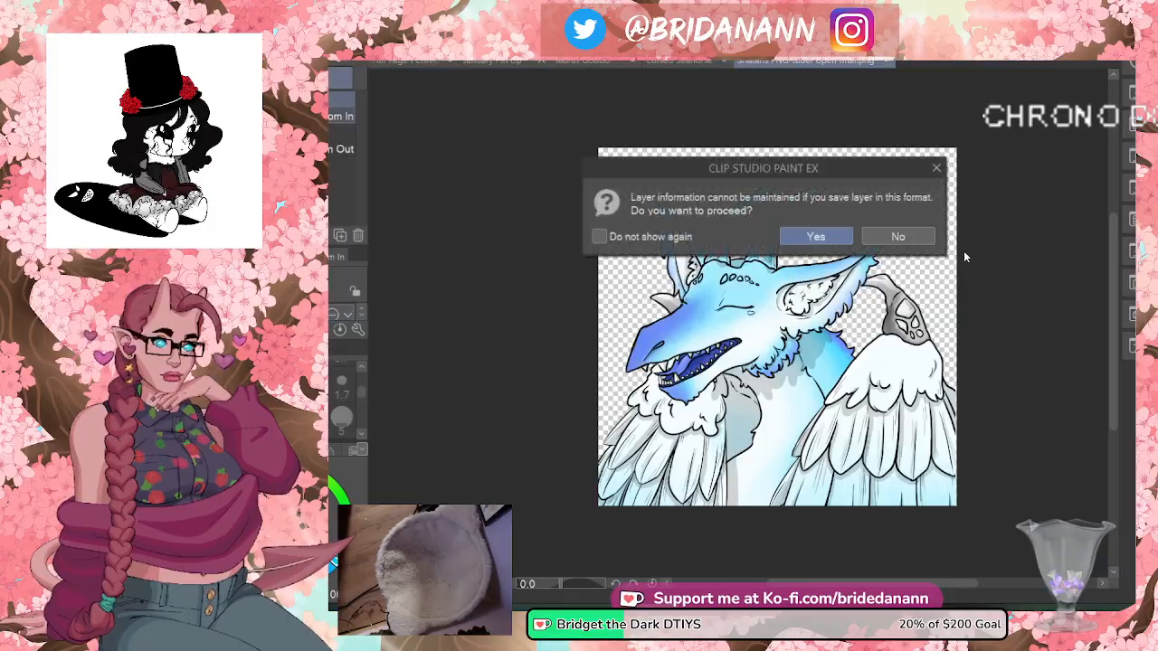
{"action": "left_click", "coordinate": [815, 237]}
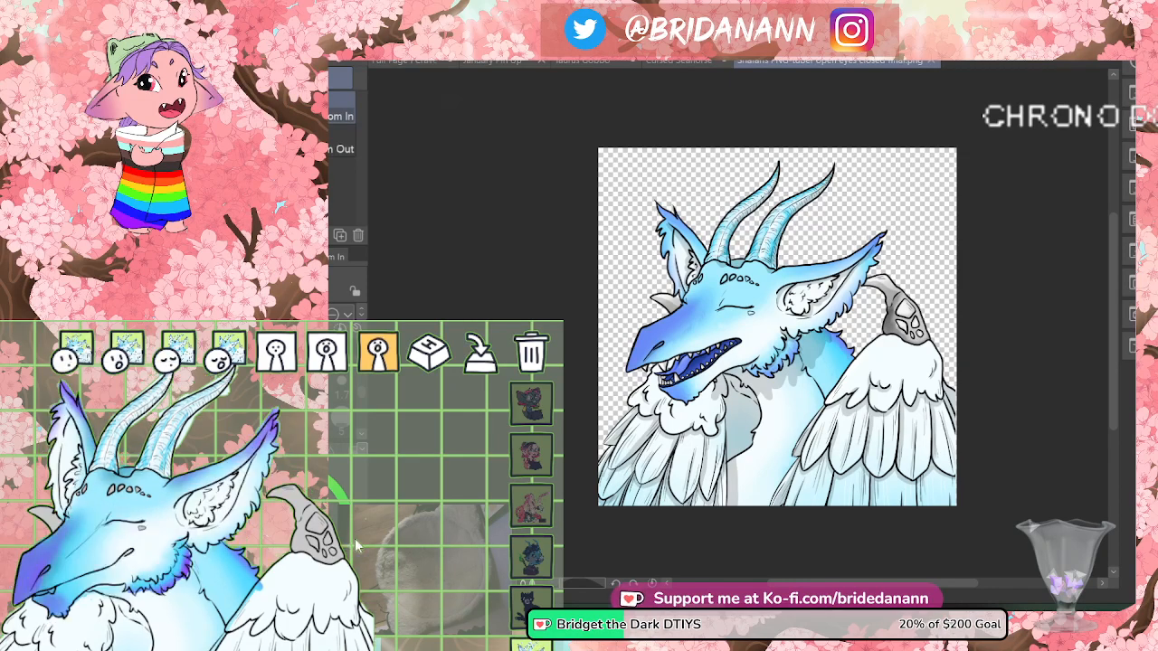
- Switch to the PNG-tuber avatar window and bring up the image replacement options for the creature's open-mouth and closed-eyes states
{"action": "right_click", "coordinate": [129, 352]}
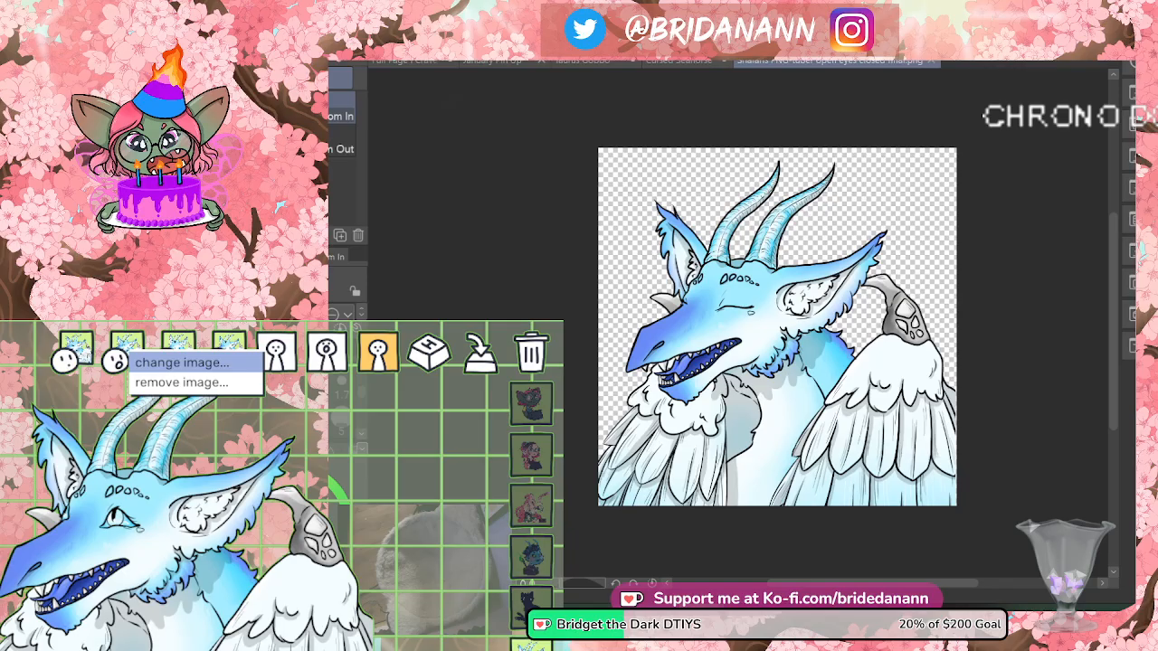
{"action": "right_click", "coordinate": [166, 360]}
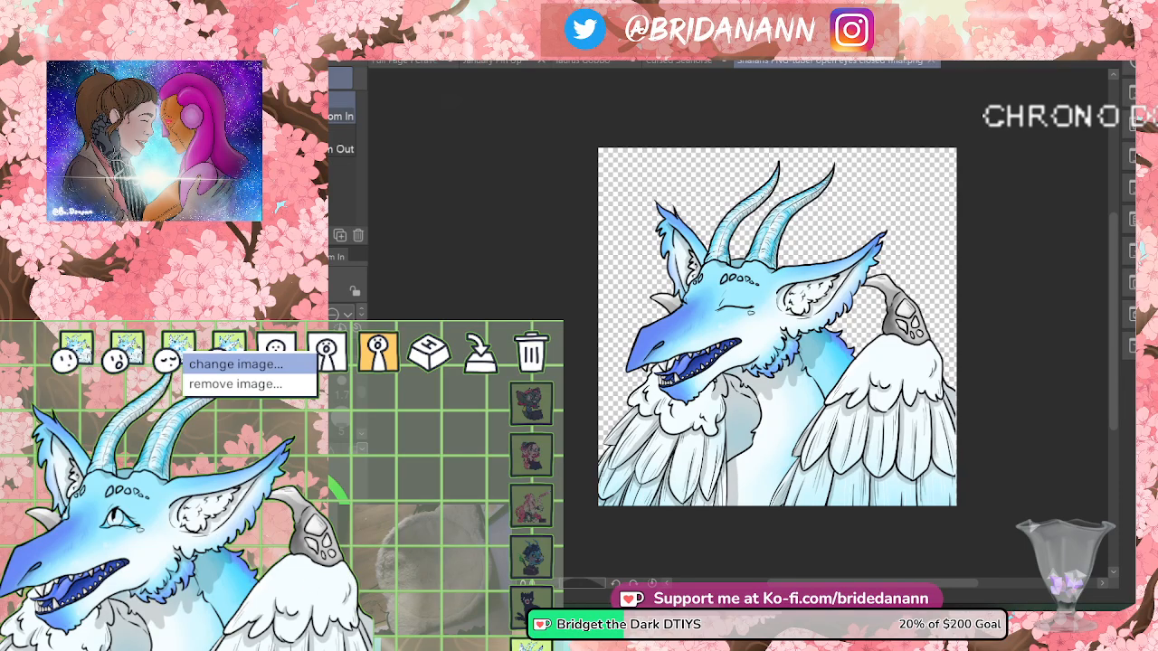
{"action": "left_click", "coordinate": [204, 421]}
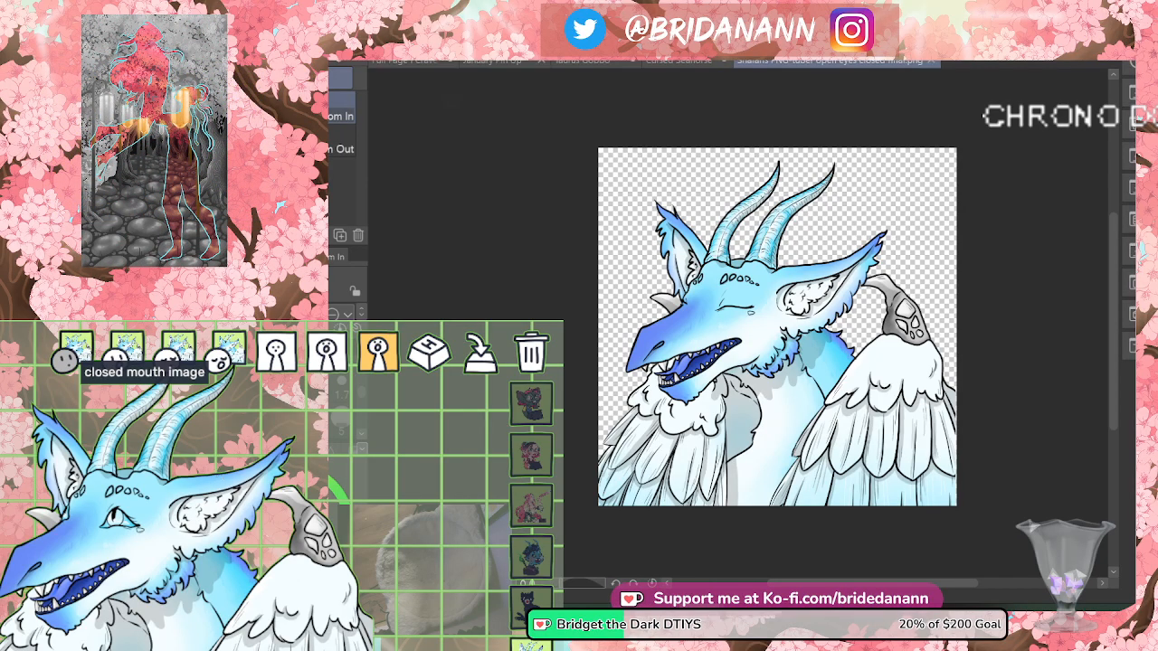
{"action": "left_click", "coordinate": [121, 365]}
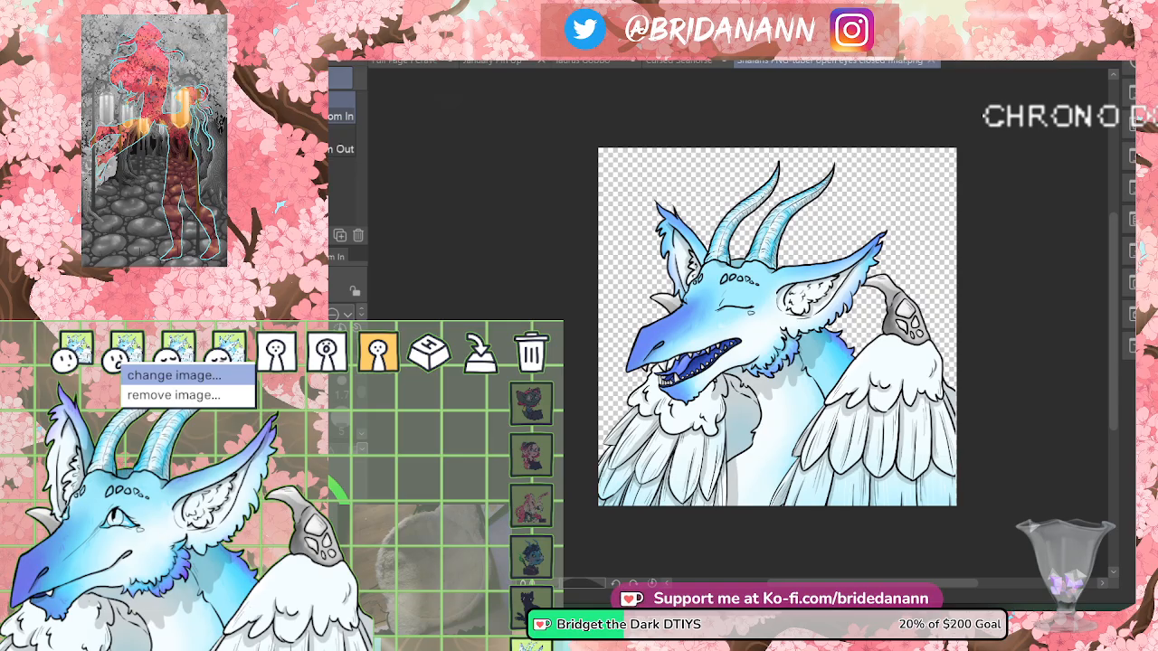
{"action": "left_click", "coordinate": [232, 358]}
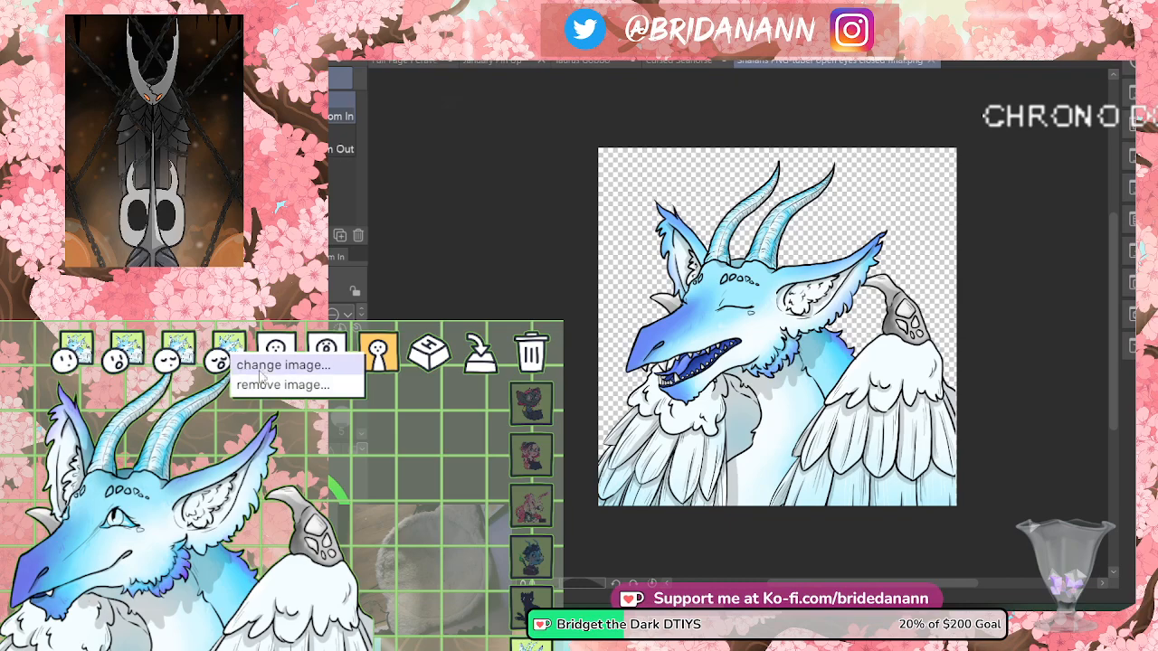